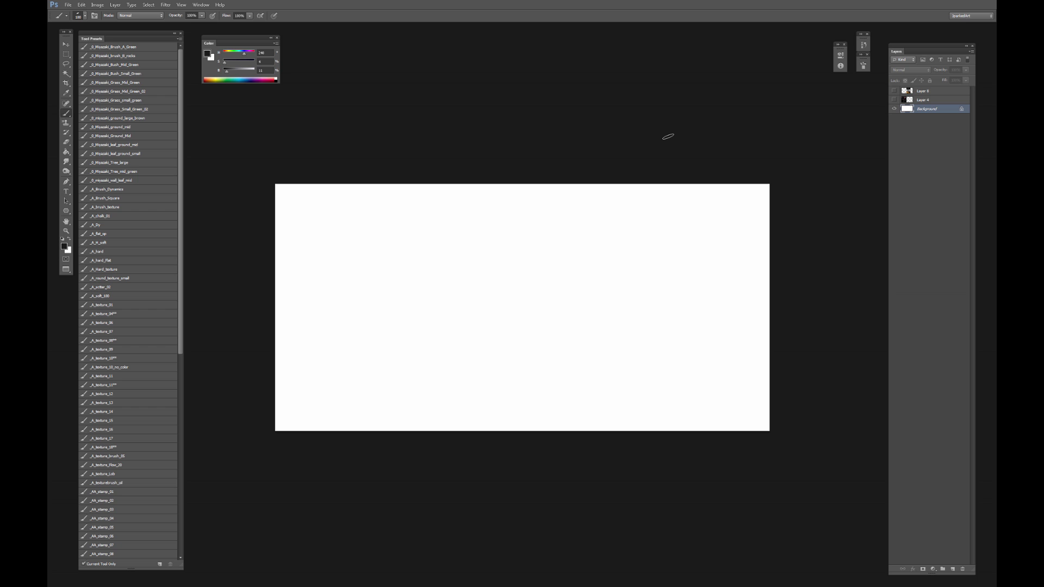
Show the hidden layer holding the first column of three film stills.
{"action": "left_click_drag", "start_coordinate": [686, 140], "coordinate": [707, 143]}
{"action": "key", "text": "ctrl+plus"}
{"action": "left_click_drag", "start_coordinate": [635, 161], "coordinate": [665, 168]}
{"action": "left_click", "coordinate": [895, 100]}
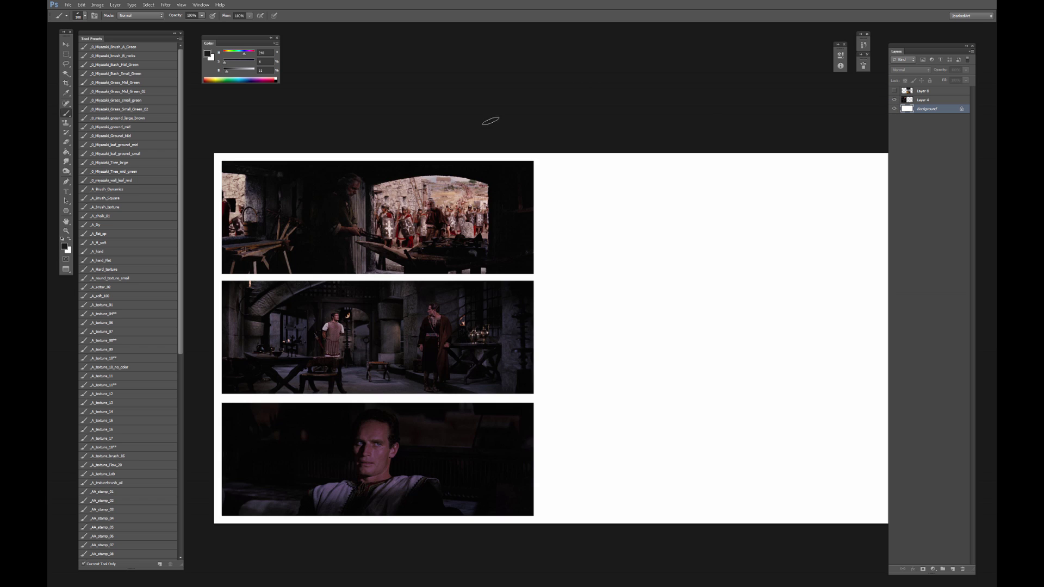
{"action": "left_click_drag", "start_coordinate": [489, 116], "coordinate": [527, 107]}
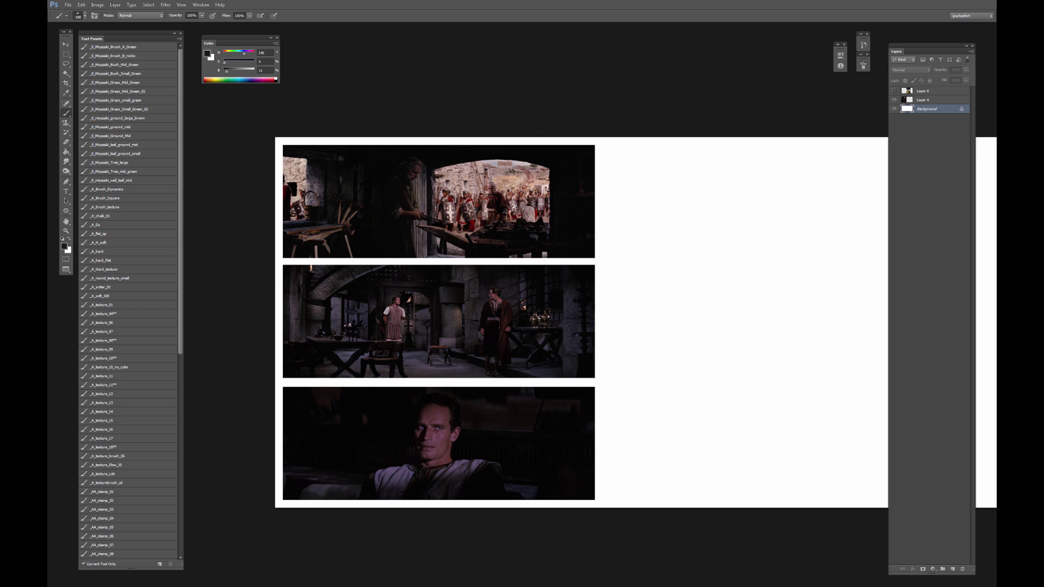
{"action": "left_click_drag", "start_coordinate": [614, 114], "coordinate": [512, 109]}
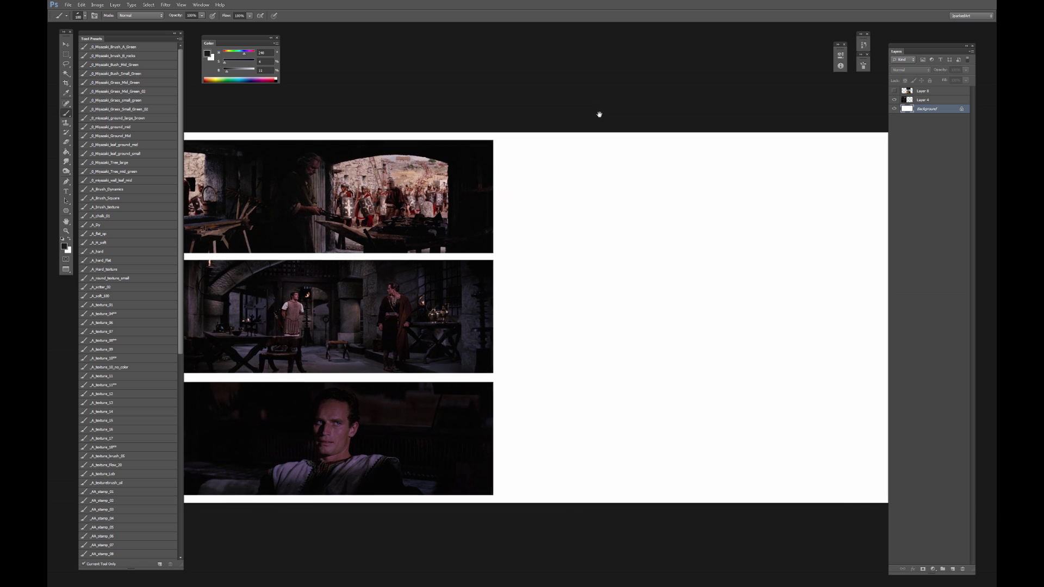
Show the hidden layer with the second column of stills, including the foggy church.
{"action": "left_click", "coordinate": [893, 92]}
{"action": "key", "text": "v"}
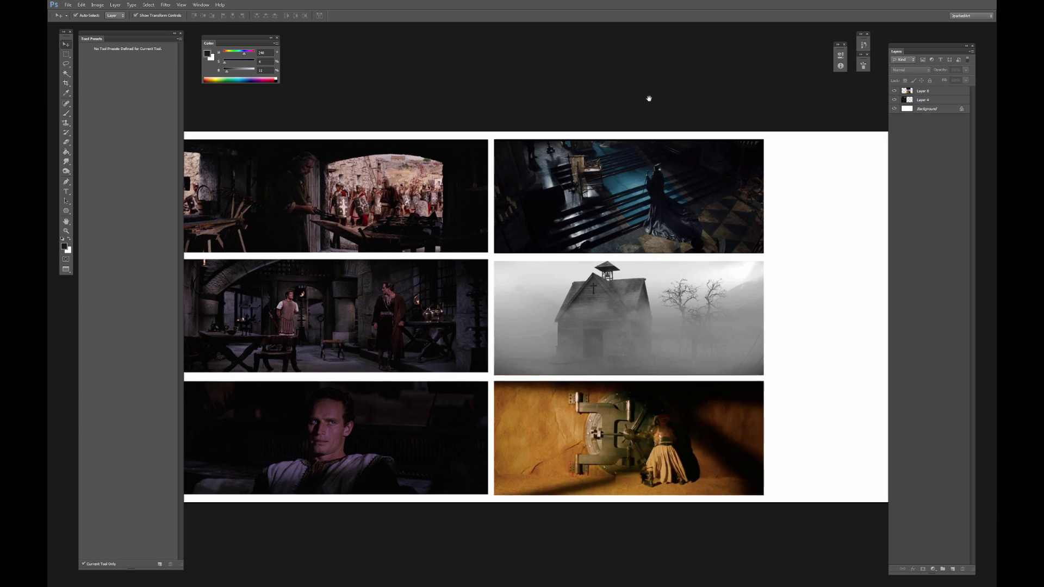
{"action": "left_click_drag", "start_coordinate": [649, 99], "coordinate": [628, 100]}
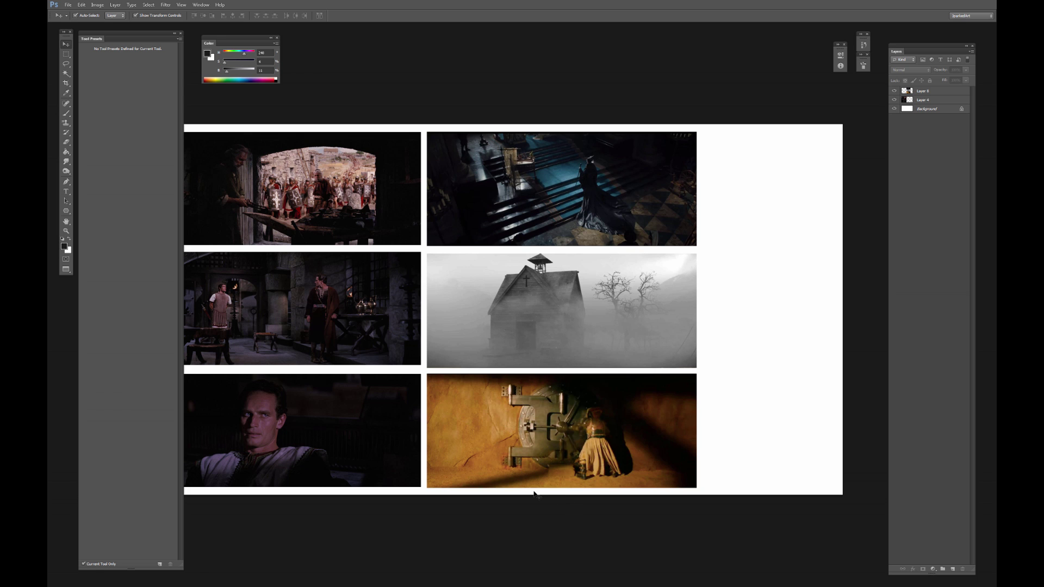
{"action": "left_click_drag", "start_coordinate": [459, 448], "coordinate": [524, 432]}
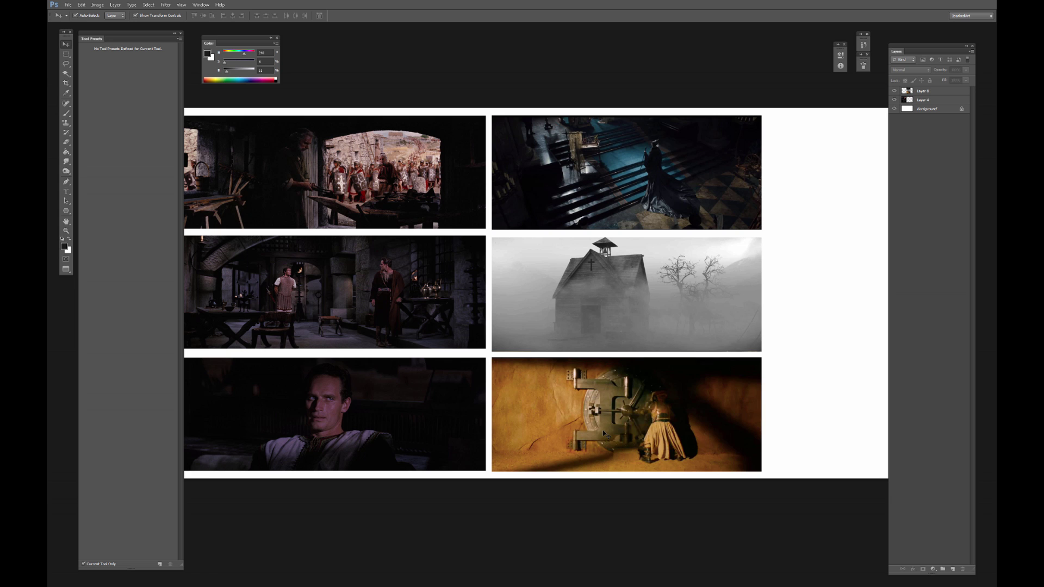
Duplicate both film-still layers and hide the two original colour layers.
{"action": "left_click", "coordinate": [568, 301]}
{"action": "left_click_drag", "start_coordinate": [556, 303], "coordinate": [582, 301]}
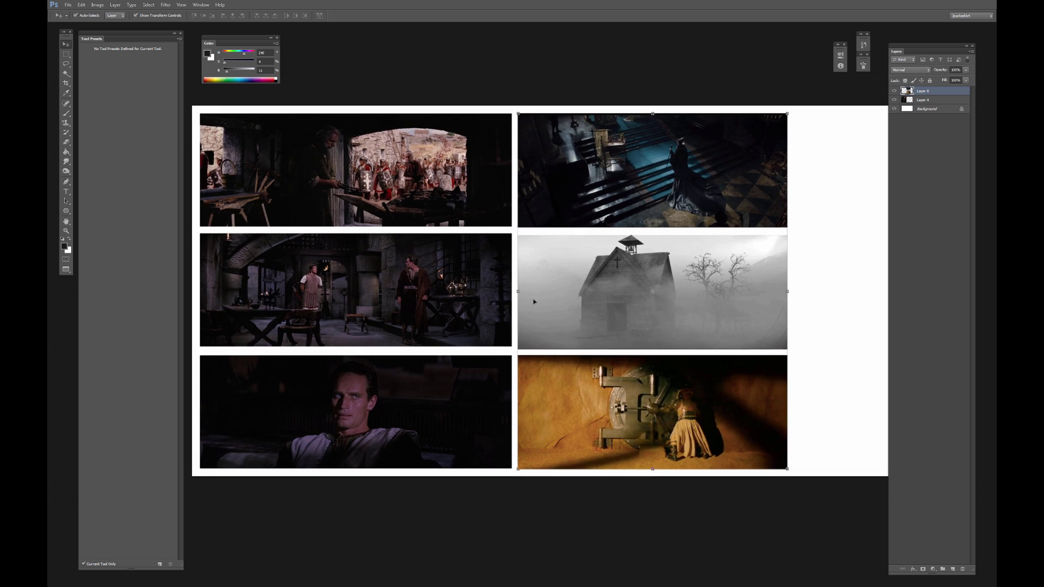
{"action": "left_click", "coordinate": [923, 100], "text": "shift"}
{"action": "key", "text": "ctrl+e"}
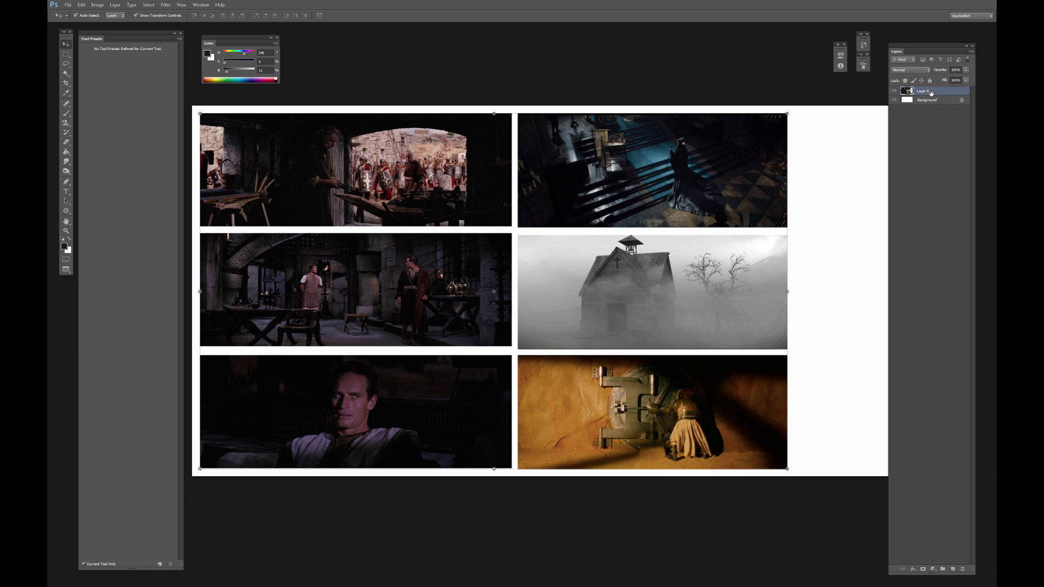
{"action": "key", "text": "ctrl+z"}
{"action": "left_click_drag", "start_coordinate": [907, 99], "coordinate": [953, 569]}
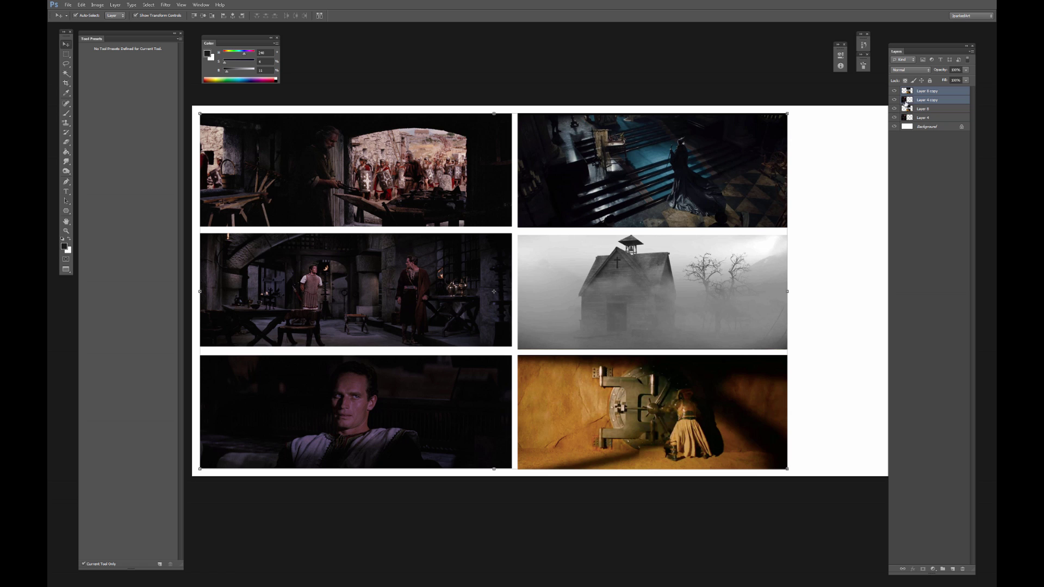
{"action": "left_click", "coordinate": [895, 118]}
Fully desaturate the copy of the first stills column with Hue/Saturation.
{"action": "left_click", "coordinate": [928, 99]}
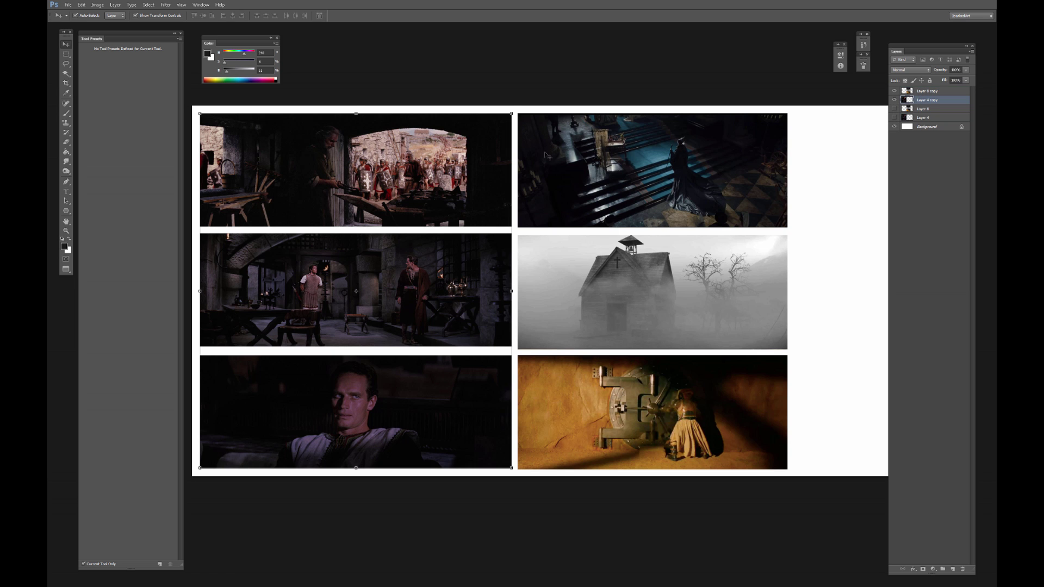
{"action": "key", "text": "ctrl+u"}
{"action": "left_click_drag", "start_coordinate": [708, 193], "coordinate": [619, 196]}
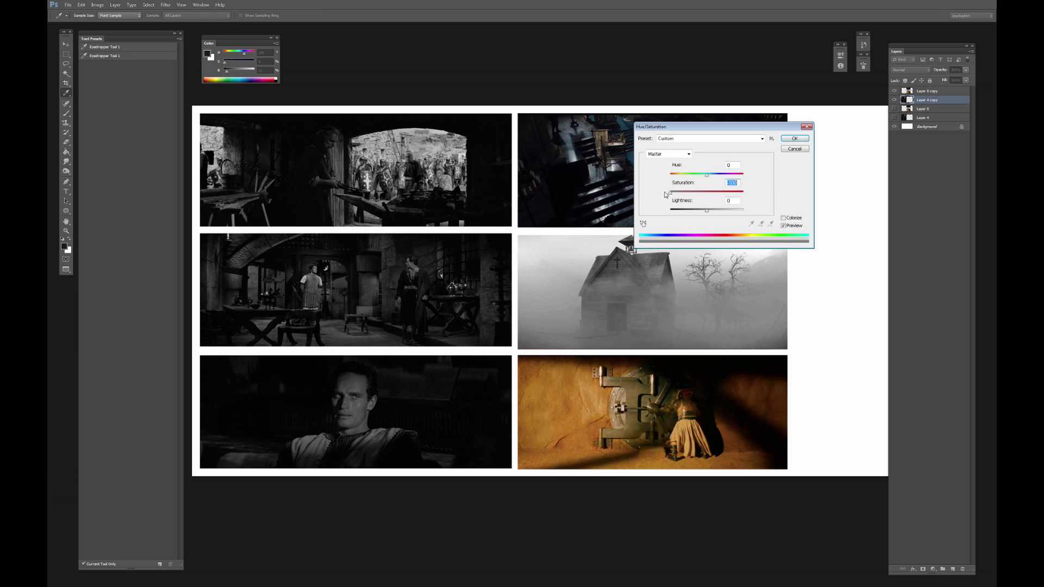
{"action": "key", "text": "Return"}
Remove all saturation from the copied second stills column with Hue/Saturation.
{"action": "left_click", "coordinate": [928, 90]}
{"action": "key", "text": "ctrl+u"}
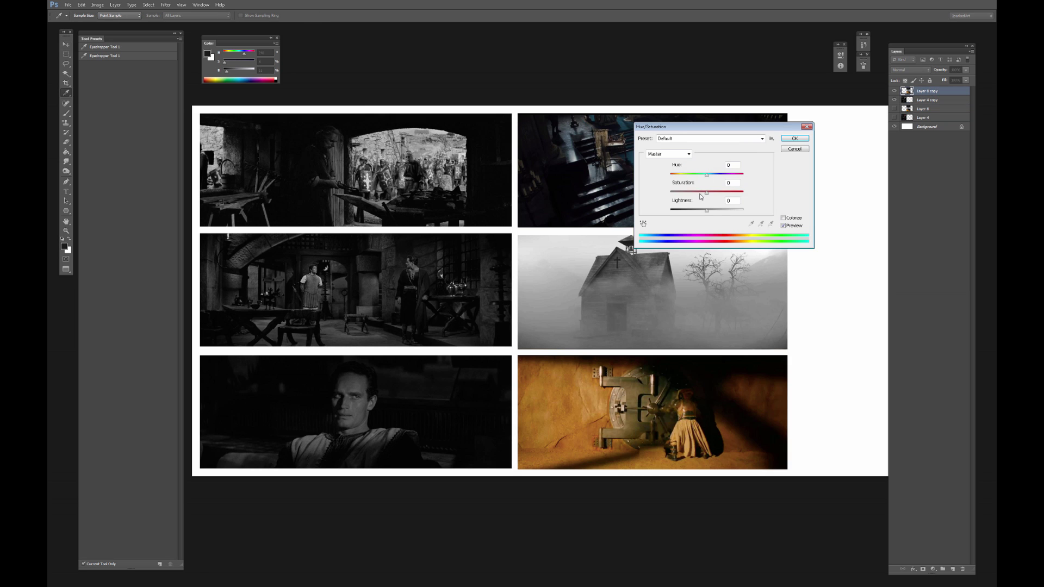
{"action": "left_click_drag", "start_coordinate": [702, 197], "coordinate": [671, 196]}
{"action": "key", "text": "Return"}
{"action": "key", "text": "v"}
{"action": "left_click", "coordinate": [920, 101]}
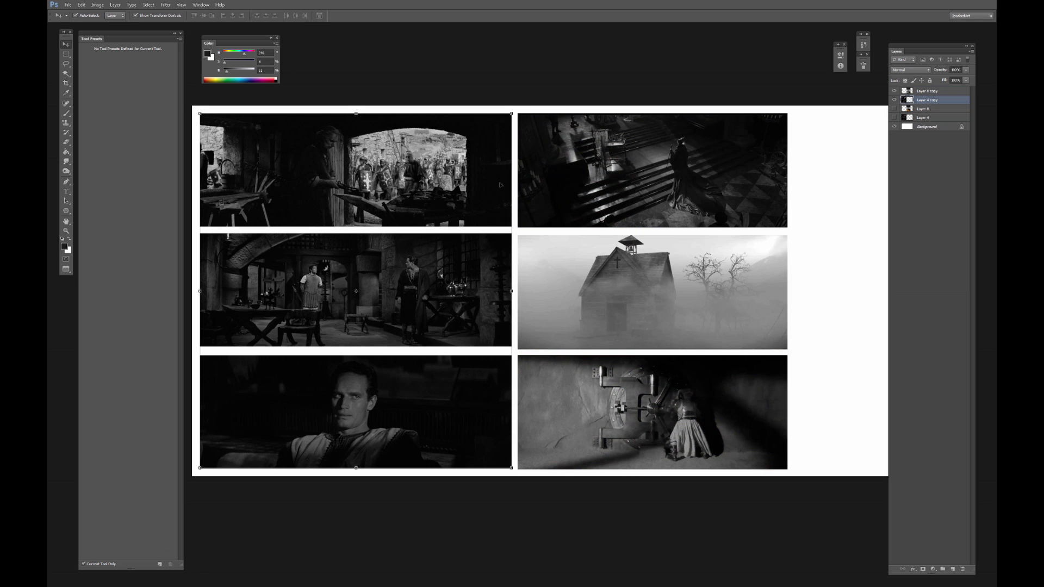
{"action": "left_click_drag", "start_coordinate": [407, 252], "coordinate": [458, 241]}
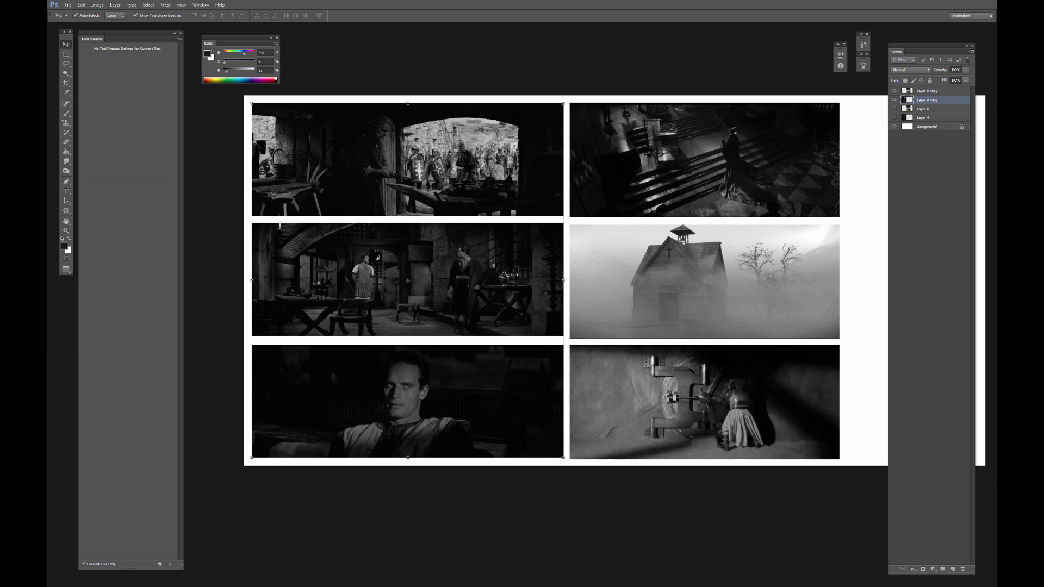
{"action": "left_click", "coordinate": [525, 71]}
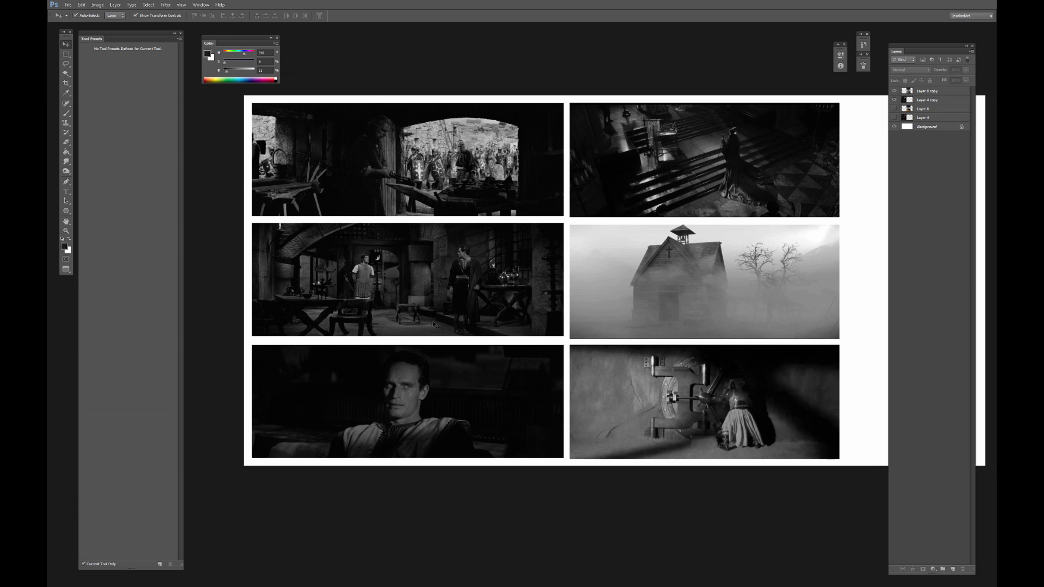
{"action": "left_click", "coordinate": [476, 179]}
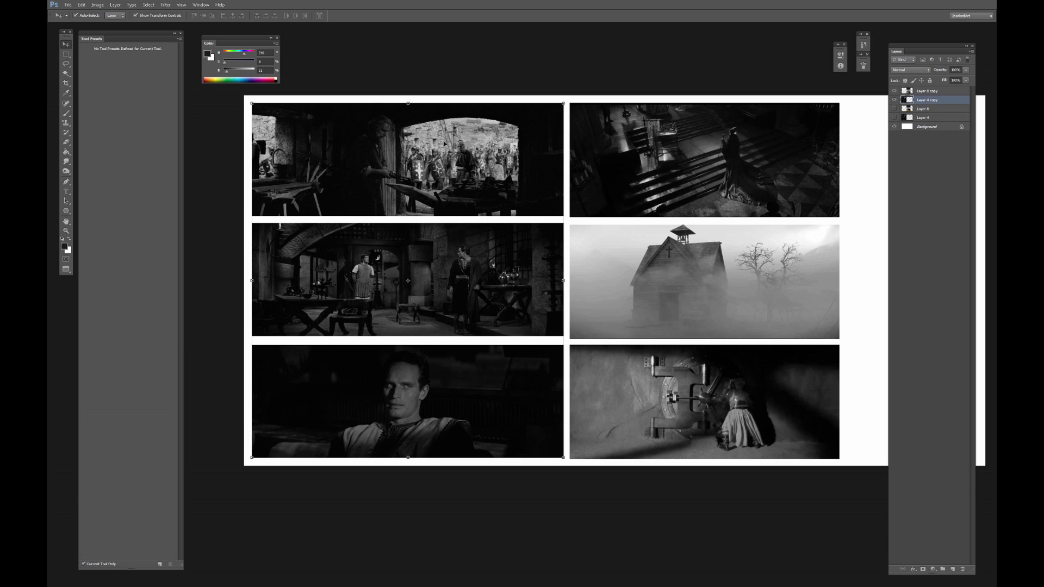
{"action": "left_click", "coordinate": [524, 67]}
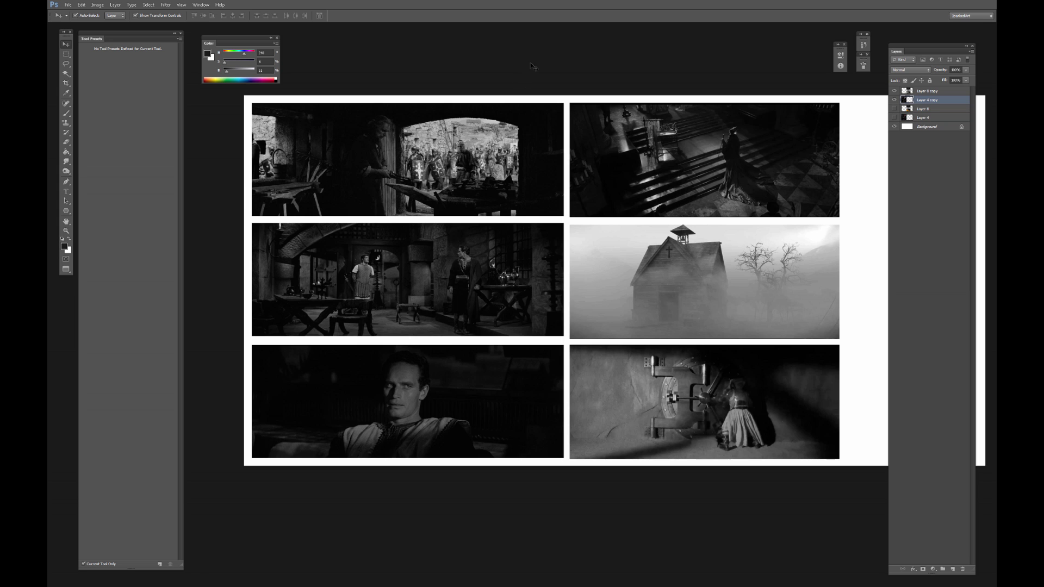
{"action": "left_click_drag", "start_coordinate": [532, 83], "coordinate": [517, 94]}
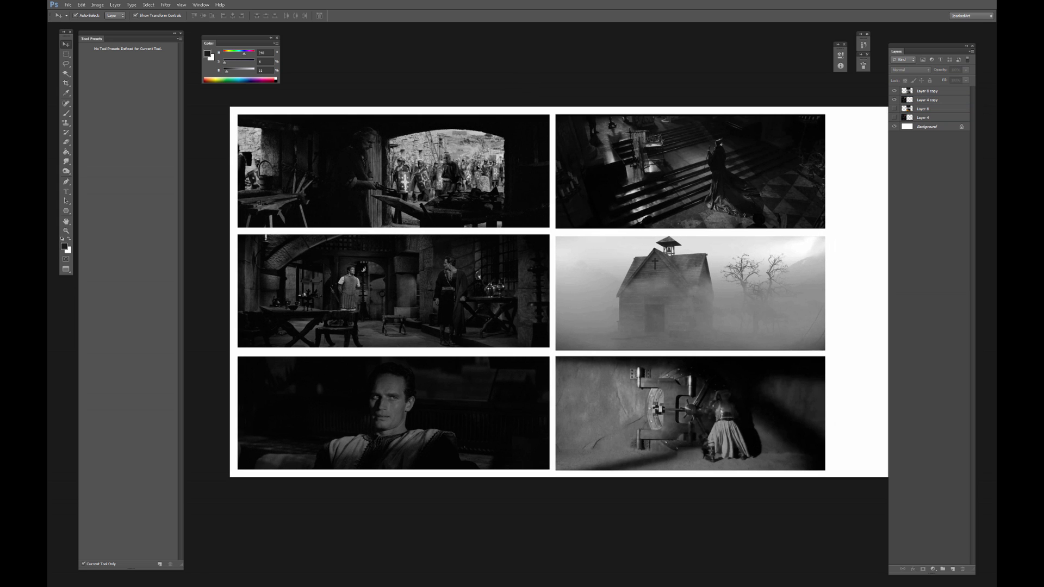
Raise the contrast of the first grayscale column with Levels, setting the white input level to 97 and darkening the midtones.
{"action": "left_click", "coordinate": [478, 144]}
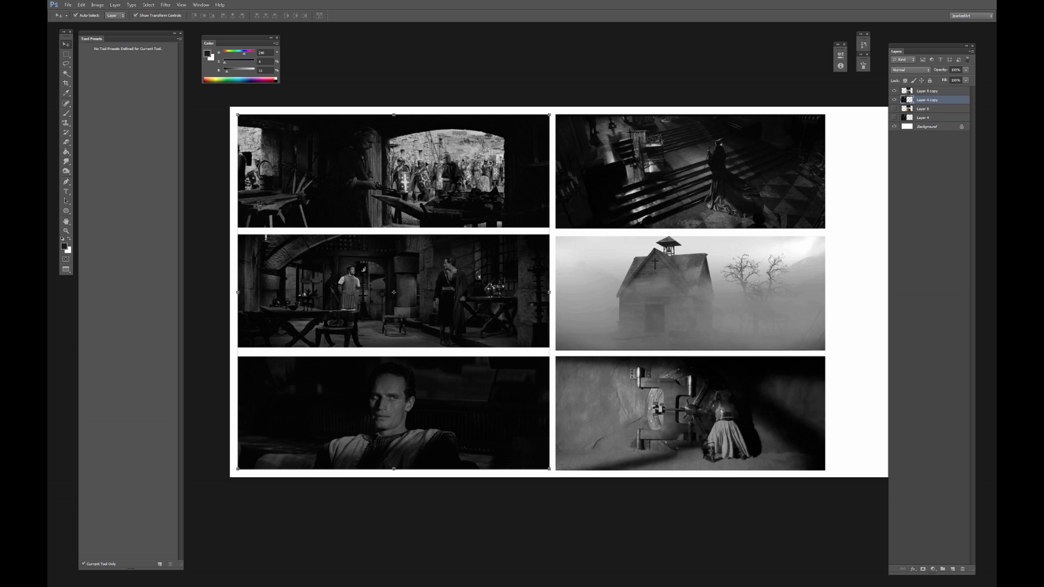
{"action": "key", "text": "ctrl+l"}
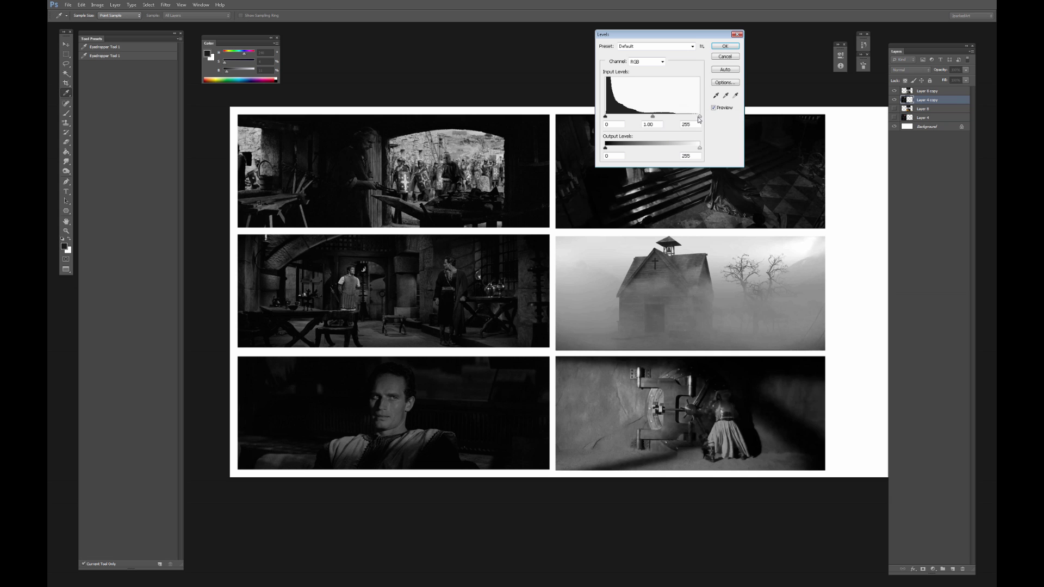
{"action": "left_click_drag", "start_coordinate": [700, 118], "coordinate": [627, 117]}
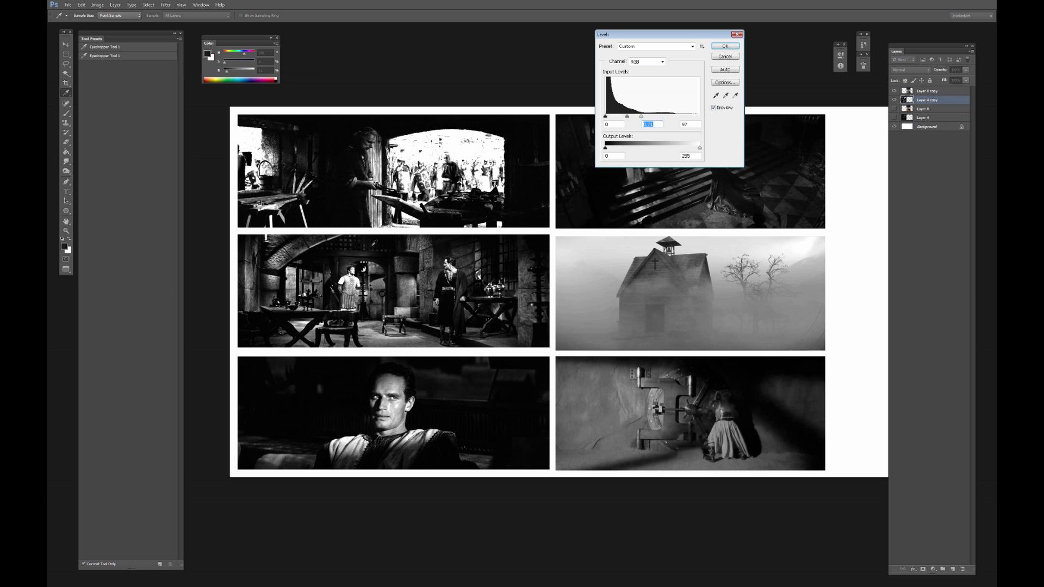
{"action": "key", "text": "Return"}
{"action": "key", "text": "v"}
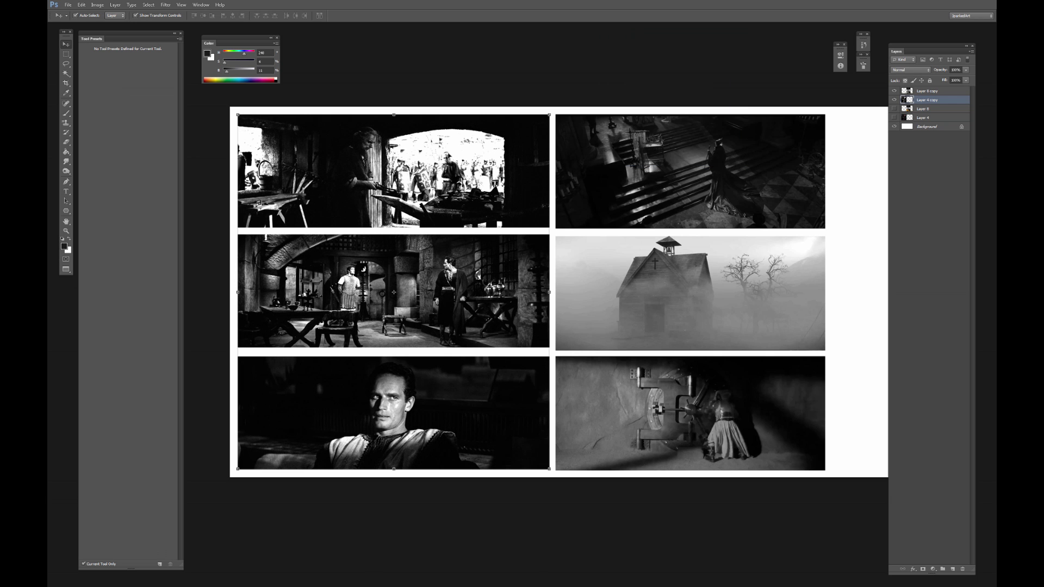
Increase the contrast of the second grayscale column with Levels by lowering the white input level and adjusting the midtones.
{"action": "left_click", "coordinate": [666, 147]}
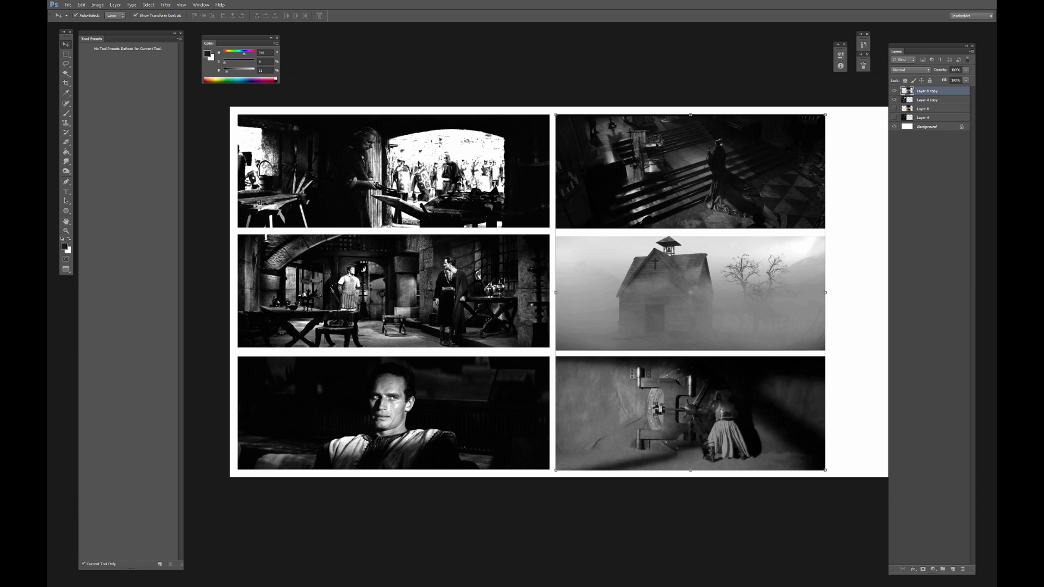
{"action": "key", "text": "ctrl+l"}
{"action": "left_click_drag", "start_coordinate": [700, 116], "coordinate": [652, 118]}
{"action": "left_click_drag", "start_coordinate": [680, 35], "coordinate": [480, 215]}
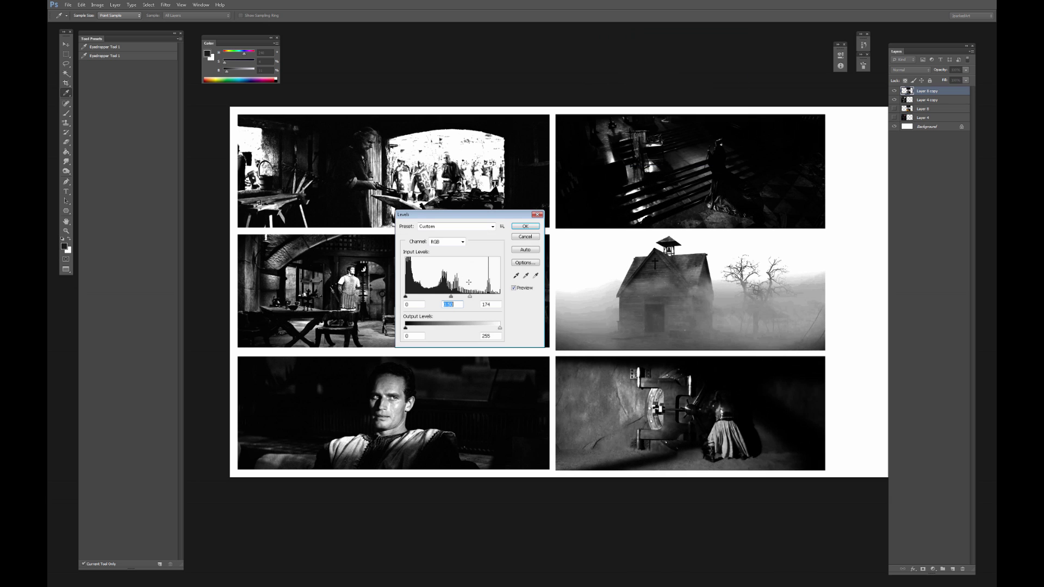
{"action": "left_click_drag", "start_coordinate": [448, 299], "coordinate": [467, 297]}
{"action": "key", "text": "Return"}
{"action": "key", "text": "v"}
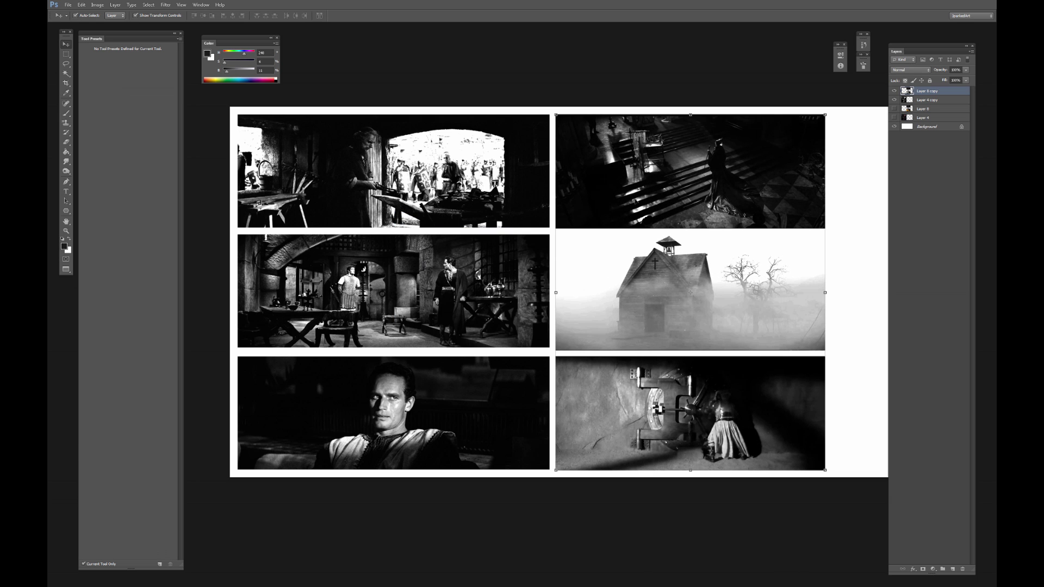
{"action": "left_click", "coordinate": [654, 68]}
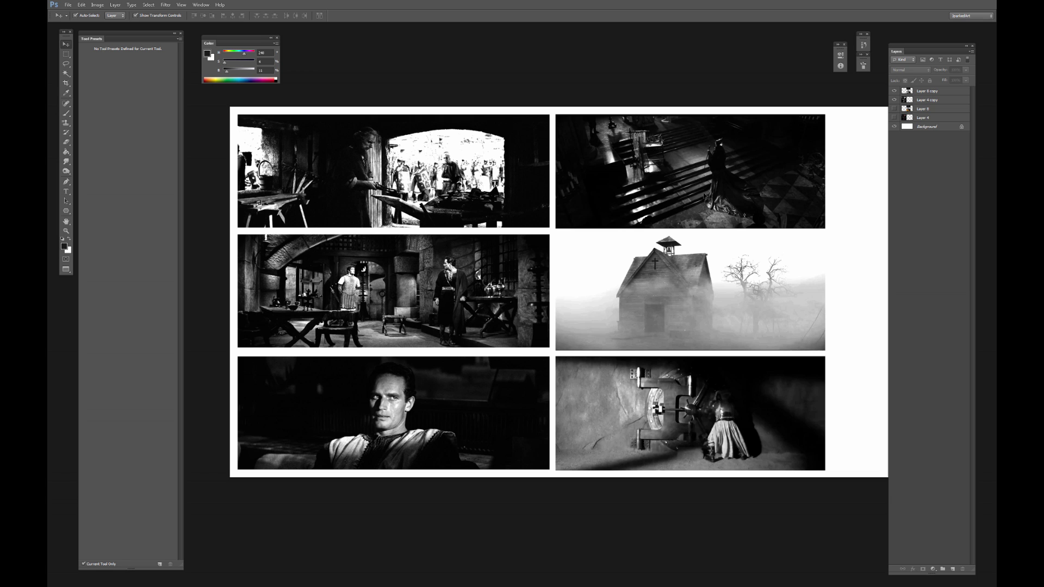
Hide the second grayscale column and place a duplicate of the first high-contrast column beside it.
{"action": "left_click", "coordinate": [555, 283]}
{"action": "left_click", "coordinate": [895, 91]}
{"action": "left_click", "coordinate": [512, 162]}
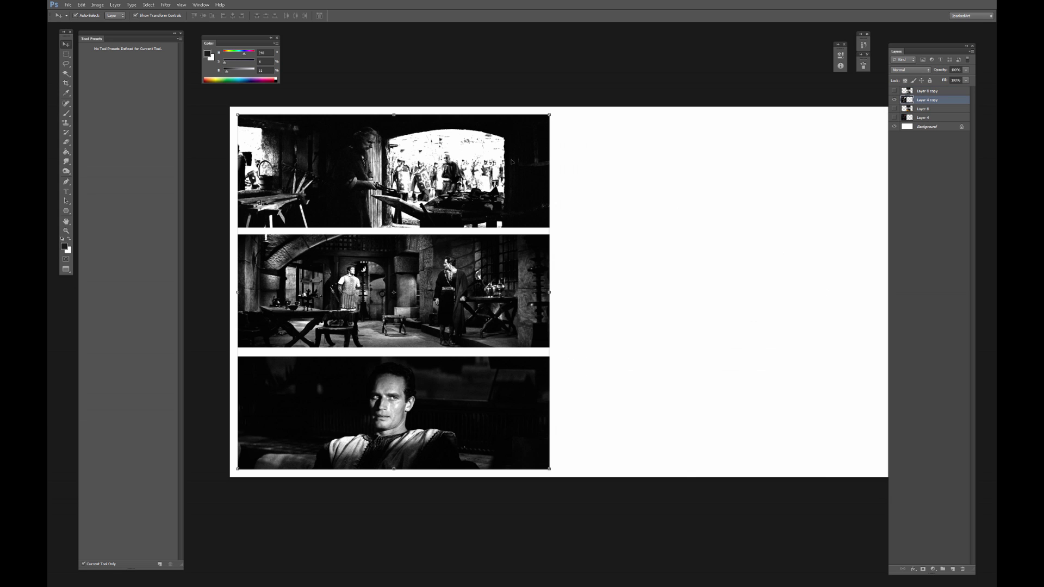
{"action": "left_click_drag", "start_coordinate": [440, 150], "coordinate": [713, 143]}
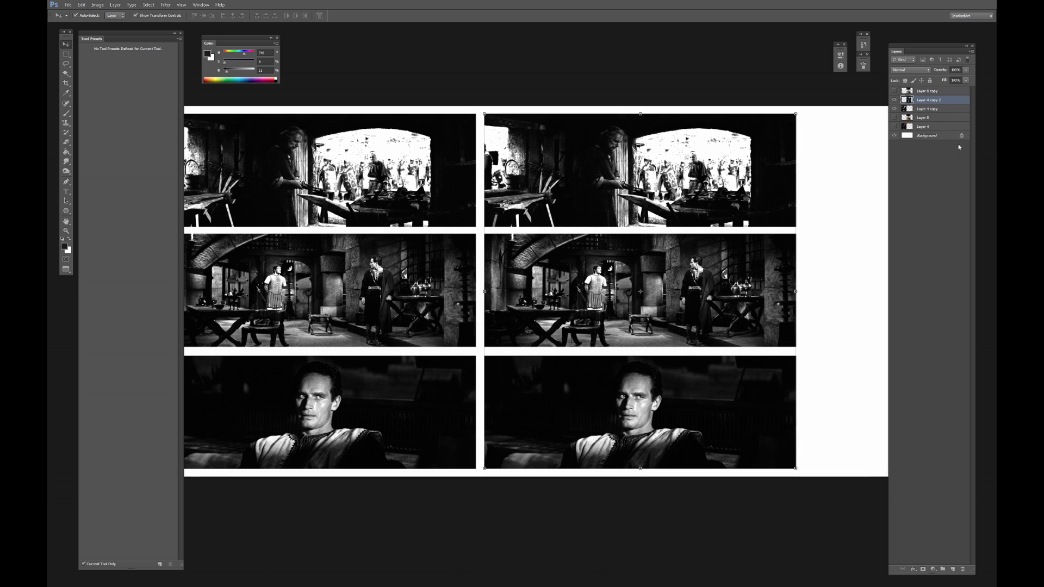
Fill the white Background layer with a dark gray.
{"action": "left_click", "coordinate": [941, 134]}
{"action": "key", "text": "g"}
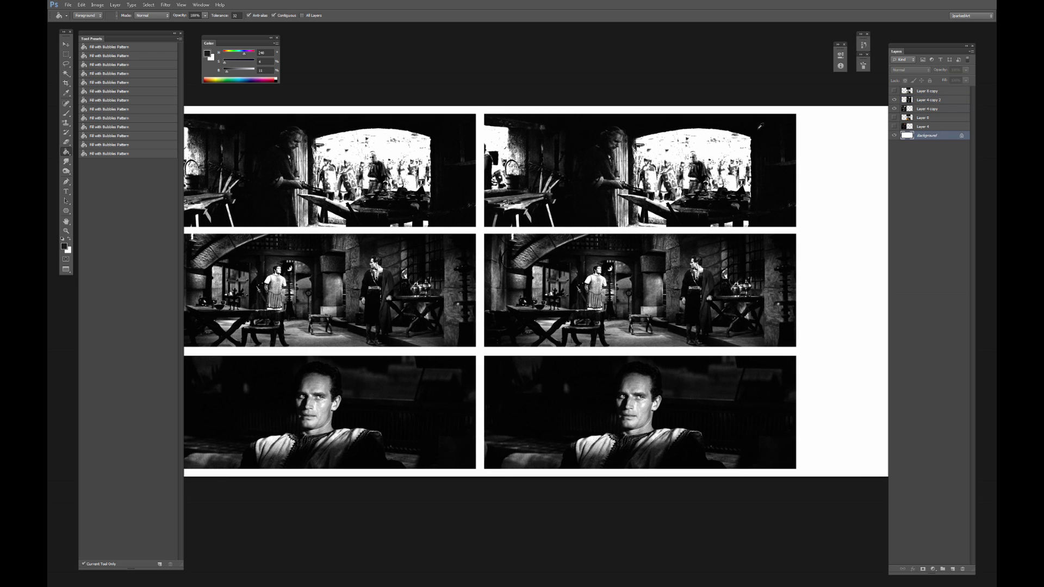
{"action": "left_click", "coordinate": [760, 126], "text": "alt"}
{"action": "left_click", "coordinate": [229, 72]}
{"action": "left_click", "coordinate": [463, 111]}
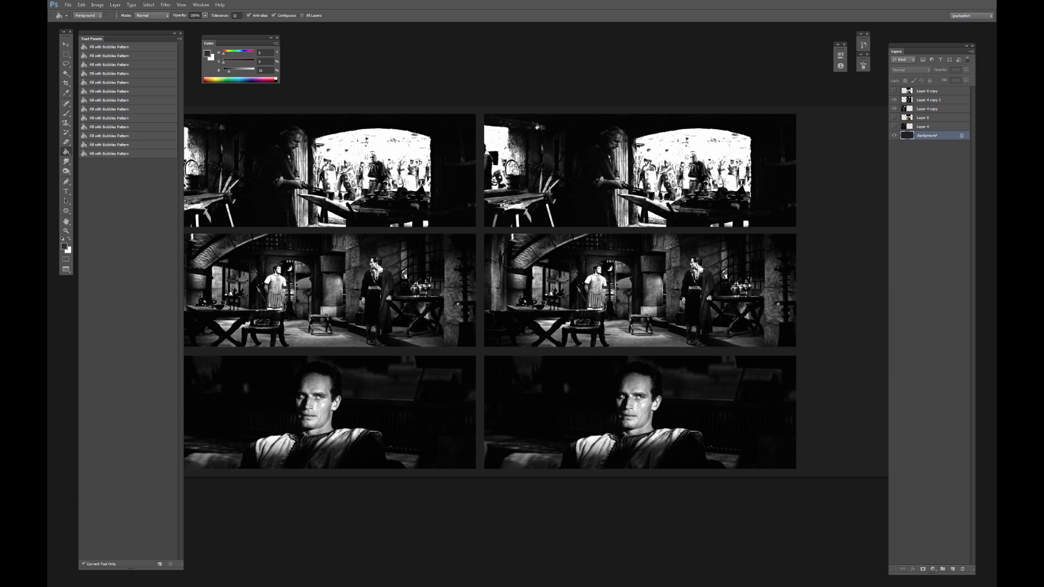
Move the duplicated column slightly away from the first and raise its Lightness to maximum to make three blank white frames.
{"action": "left_click", "coordinate": [595, 161]}
{"action": "key", "text": "v"}
{"action": "left_click", "coordinate": [595, 161]}
{"action": "left_click_drag", "start_coordinate": [641, 186], "coordinate": [562, 180]}
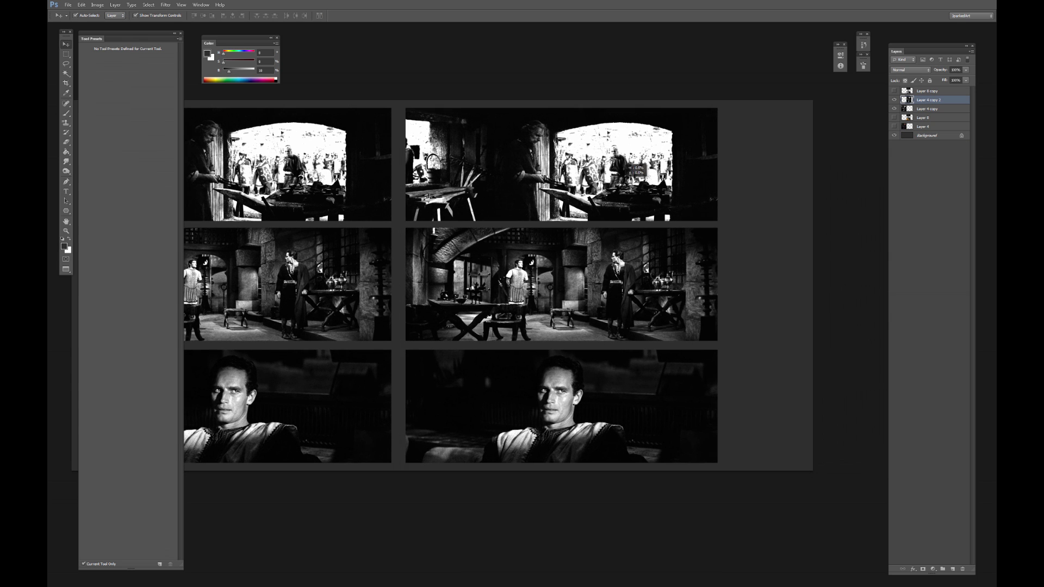
{"action": "key", "text": "ctrl+u"}
{"action": "left_click_drag", "start_coordinate": [706, 210], "coordinate": [793, 220]}
{"action": "key", "text": "Return"}
Add a new layer above the white frames and paint a short black stroke in the top frame with an enlarged brush.
{"action": "key", "text": "b"}
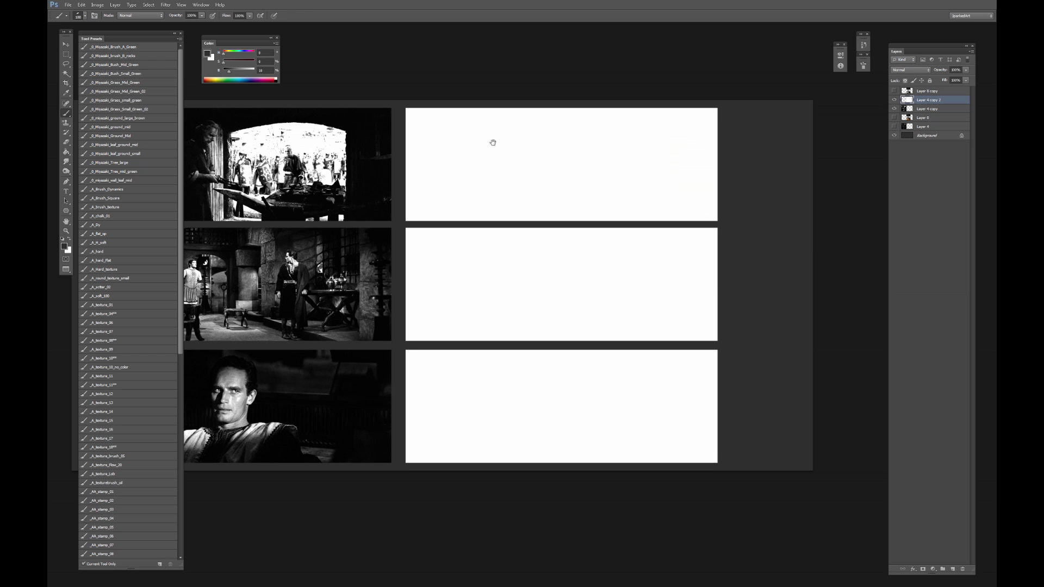
{"action": "left_click_drag", "start_coordinate": [493, 142], "coordinate": [540, 159]}
{"action": "left_click", "coordinate": [434, 139], "text": "alt"}
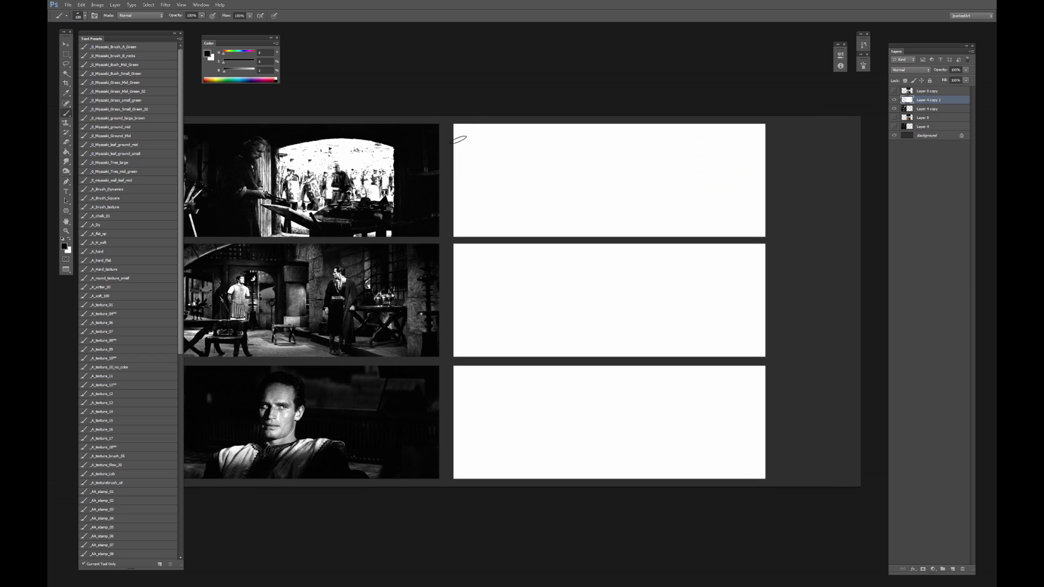
{"action": "key", "text": "bracketright"}
{"action": "key", "text": "bracketright"}
{"action": "key", "text": "bracketright"}
{"action": "left_click", "coordinate": [952, 570]}
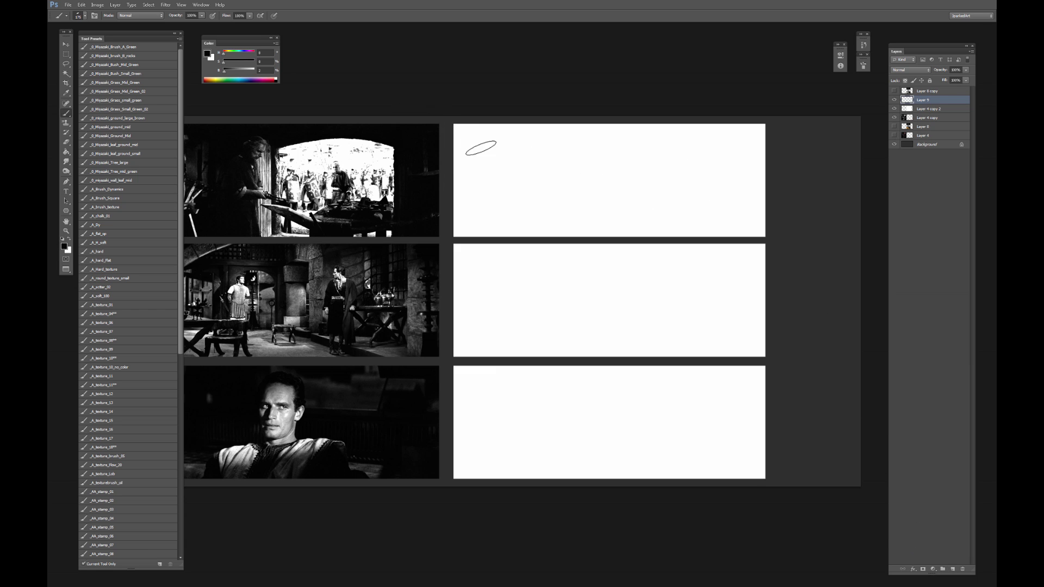
{"action": "left_click_drag", "start_coordinate": [524, 154], "coordinate": [527, 184]}
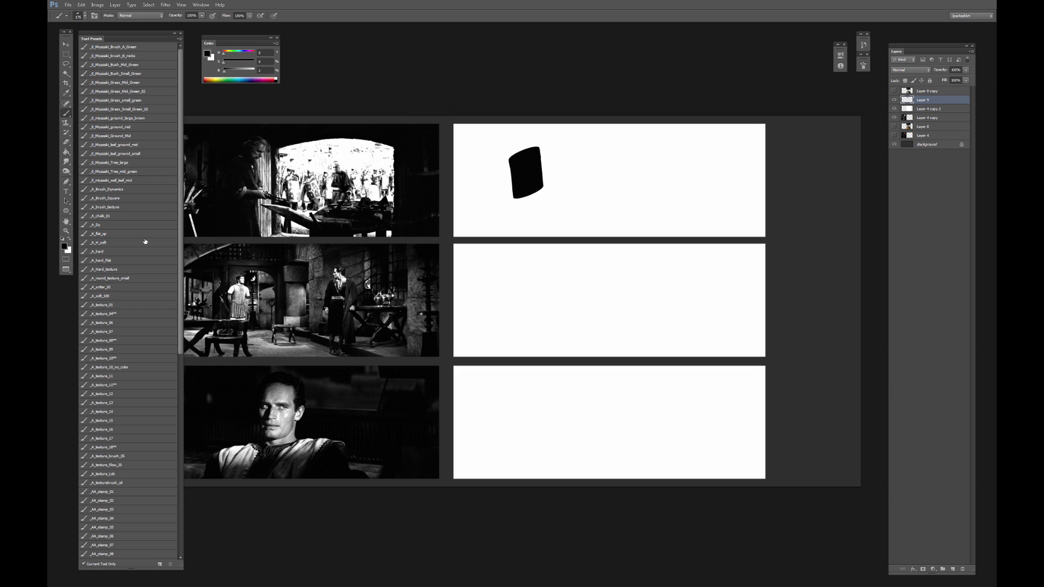
Paint a soft gray stroke with the _A_soft_100 brush beside the black block, plus a thin vertical stroke with a drawing brush.
{"action": "left_click", "coordinate": [100, 296]}
{"action": "left_click_drag", "start_coordinate": [581, 148], "coordinate": [580, 185]}
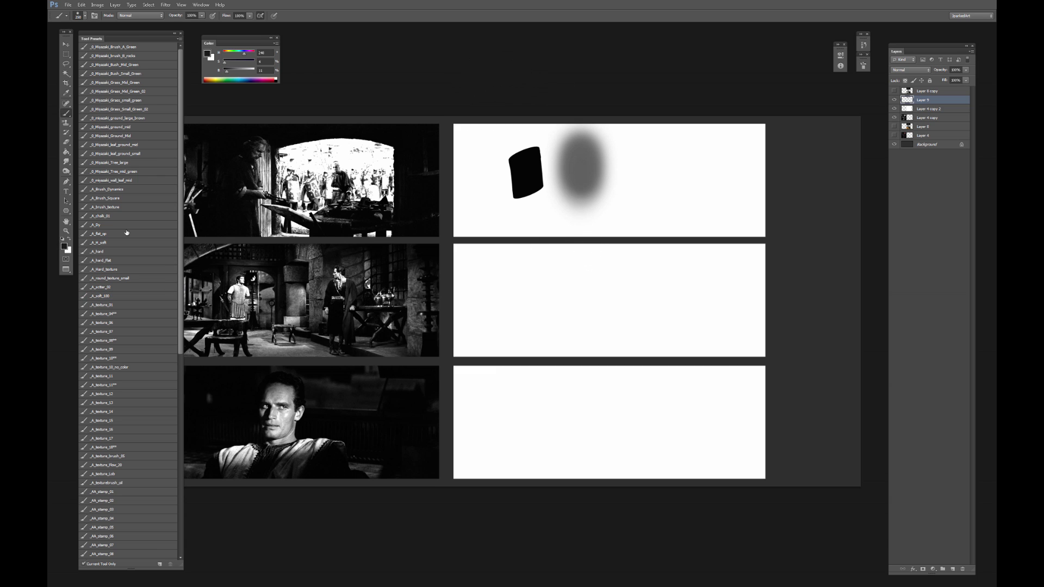
{"action": "left_click", "coordinate": [110, 224]}
{"action": "left_click_drag", "start_coordinate": [637, 146], "coordinate": [637, 190]}
{"action": "key", "text": "ctrl+z"}
{"action": "left_click_drag", "start_coordinate": [638, 147], "coordinate": [639, 180]}
{"action": "left_click_drag", "start_coordinate": [638, 154], "coordinate": [638, 193]}
Handwrite the label "drawing" beneath the thin vertical stroke with a smaller brush.
{"action": "key", "text": "bracketleft"}
{"action": "key", "text": "bracketleft"}
{"action": "key", "text": "bracketleft"}
{"action": "key", "text": "bracketleft"}
{"action": "mouse_move", "coordinate": [631, 213]}
{"action": "left_mouse_down"}
{"action": "mouse_move", "coordinate": [661, 216]}
{"action": "mouse_move", "coordinate": [665, 232]}
{"action": "left_mouse_up"}
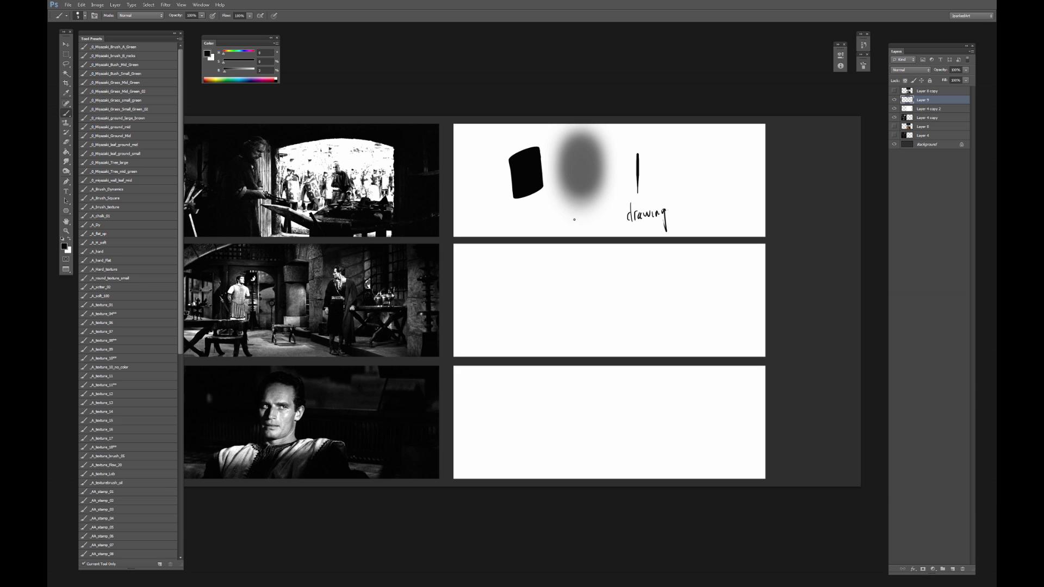
Handwrite "Trans/grads" beneath the soft gray stroke and "graphic marker" beneath the black block.
{"action": "left_click_drag", "start_coordinate": [568, 216], "coordinate": [567, 229]}
{"action": "key", "text": "ctrl+z"}
{"action": "left_click_drag", "start_coordinate": [555, 214], "coordinate": [563, 213]}
{"action": "mouse_move", "coordinate": [559, 214]}
{"action": "left_mouse_down"}
{"action": "mouse_move", "coordinate": [558, 227]}
{"action": "mouse_move", "coordinate": [587, 226]}
{"action": "left_mouse_up"}
{"action": "mouse_move", "coordinate": [594, 204]}
{"action": "left_mouse_down"}
{"action": "mouse_move", "coordinate": [589, 232]}
{"action": "mouse_move", "coordinate": [605, 204]}
{"action": "left_mouse_up"}
{"action": "left_click_drag", "start_coordinate": [605, 204], "coordinate": [605, 225]}
{"action": "left_click_drag", "start_coordinate": [608, 217], "coordinate": [602, 222]}
{"action": "key", "text": "ctrl+alt+z"}
{"action": "key", "text": "ctrl+alt+z"}
{"action": "key", "text": "ctrl+alt+z"}
{"action": "left_click_drag", "start_coordinate": [603, 205], "coordinate": [605, 222]}
{"action": "mouse_move", "coordinate": [504, 218]}
{"action": "left_mouse_down"}
{"action": "mouse_move", "coordinate": [501, 231]}
{"action": "mouse_move", "coordinate": [524, 221]}
{"action": "left_mouse_up"}
{"action": "mouse_move", "coordinate": [530, 212]}
{"action": "left_mouse_down"}
{"action": "mouse_move", "coordinate": [519, 231]}
{"action": "mouse_move", "coordinate": [547, 222]}
{"action": "left_mouse_up"}
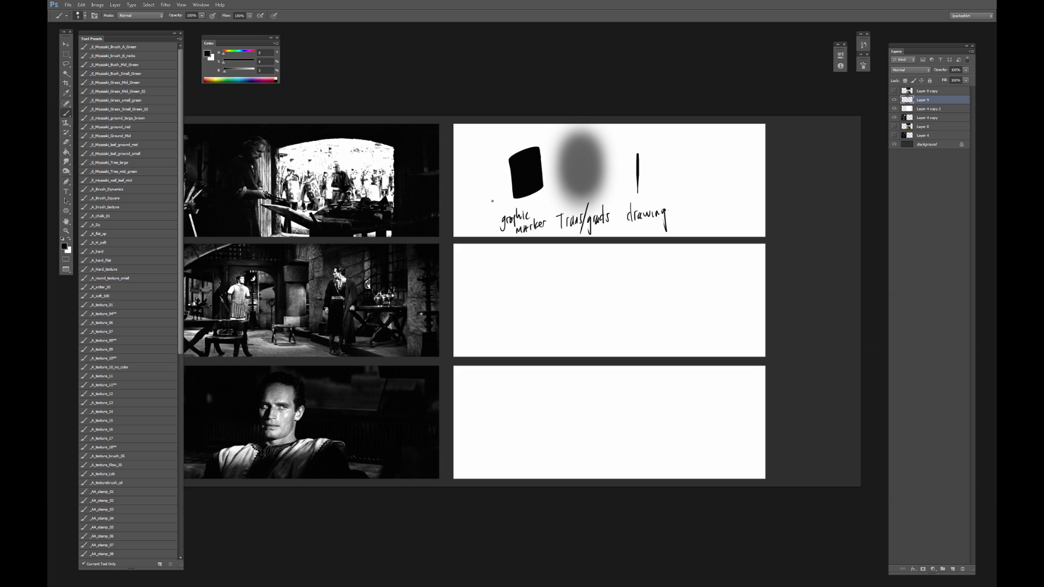
Scale the brush samples and labels down slightly and reposition them inside the top white frame.
{"action": "key", "text": "v"}
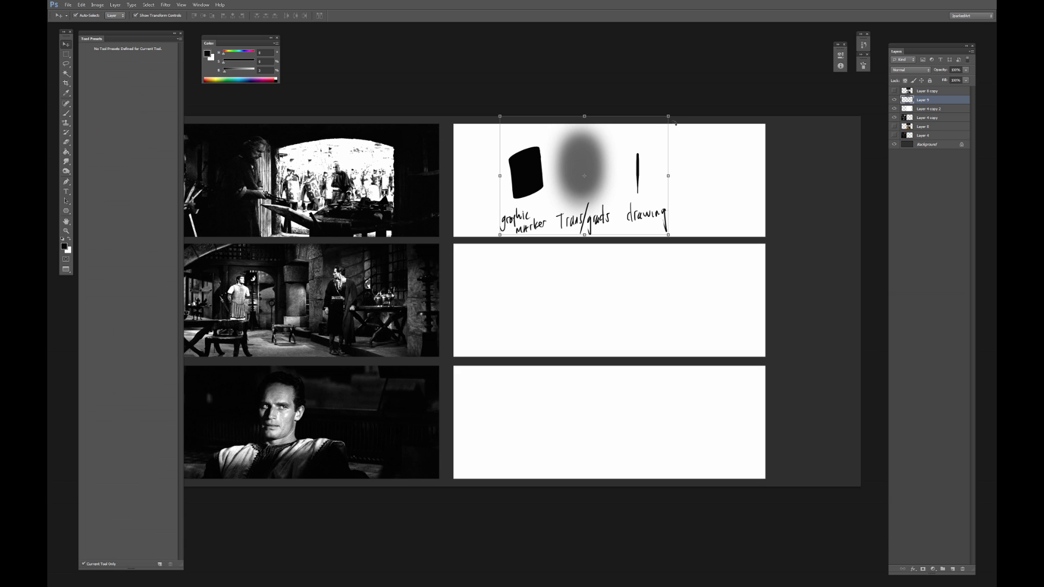
{"action": "left_click_drag", "start_coordinate": [669, 115], "coordinate": [660, 121]}
{"action": "left_click_drag", "start_coordinate": [629, 162], "coordinate": [634, 159]}
{"action": "key", "text": "Return"}
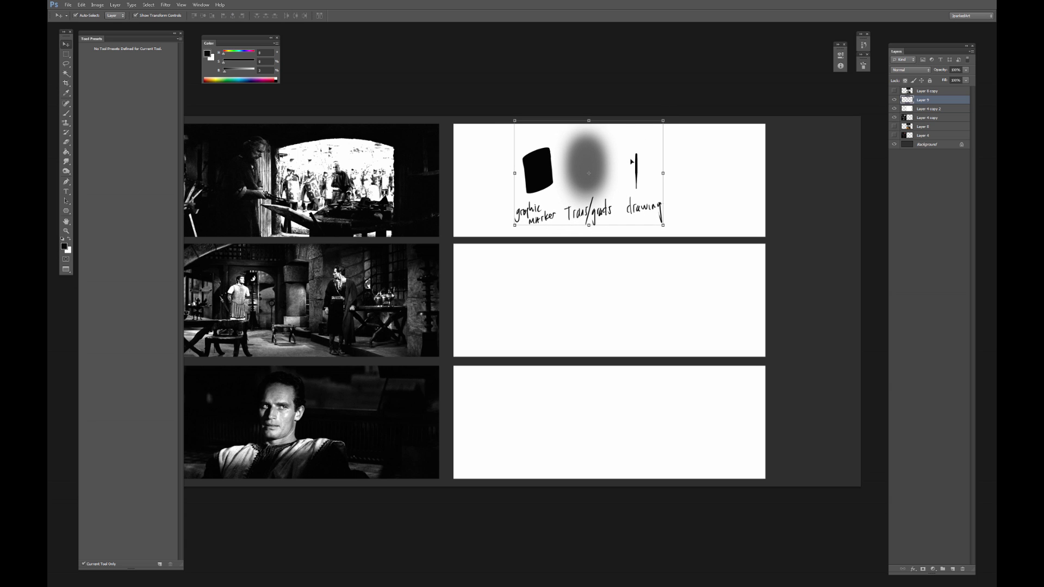
Hide the brush sample layer and lock the transparent pixels of the white frames layer.
{"action": "left_click_drag", "start_coordinate": [540, 170], "coordinate": [588, 167]}
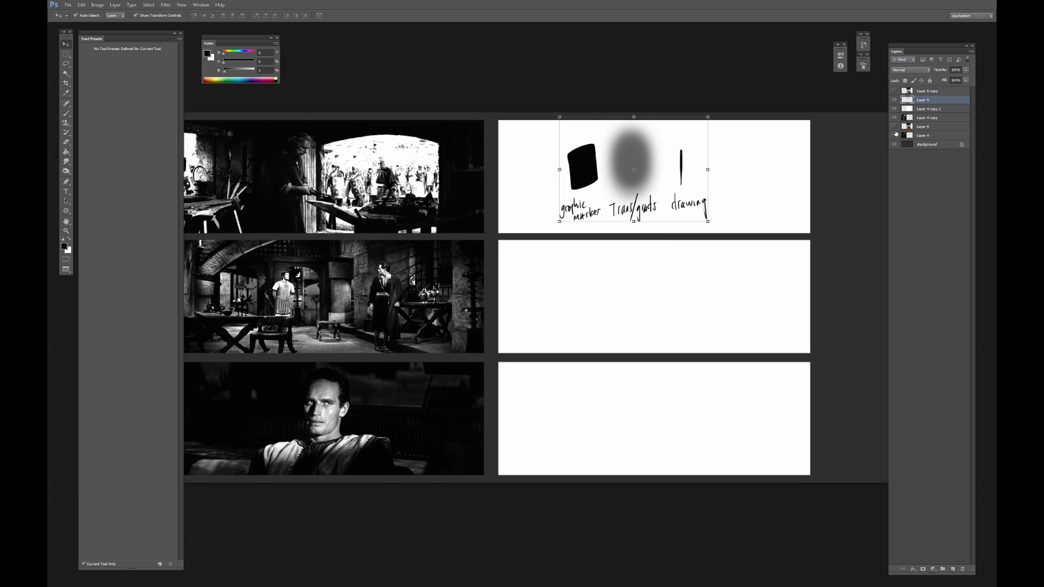
{"action": "left_click", "coordinate": [895, 99]}
{"action": "left_click", "coordinate": [927, 109]}
{"action": "key", "text": "b"}
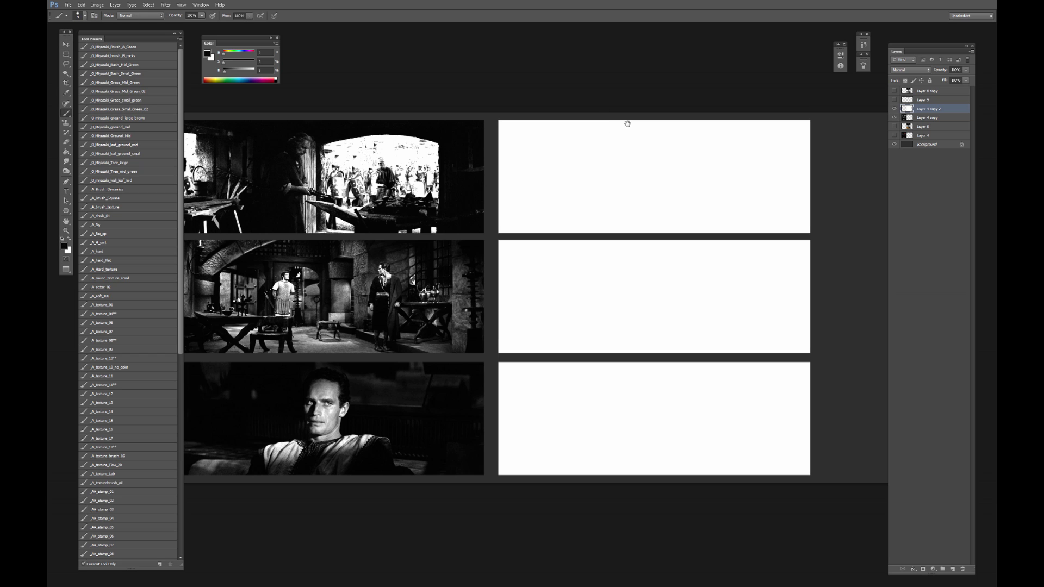
{"action": "scroll", "coordinate": [598, 123], "scroll_direction": "right", "scroll_amount": 3}
{"action": "left_click", "coordinate": [682, 123], "text": "alt"}
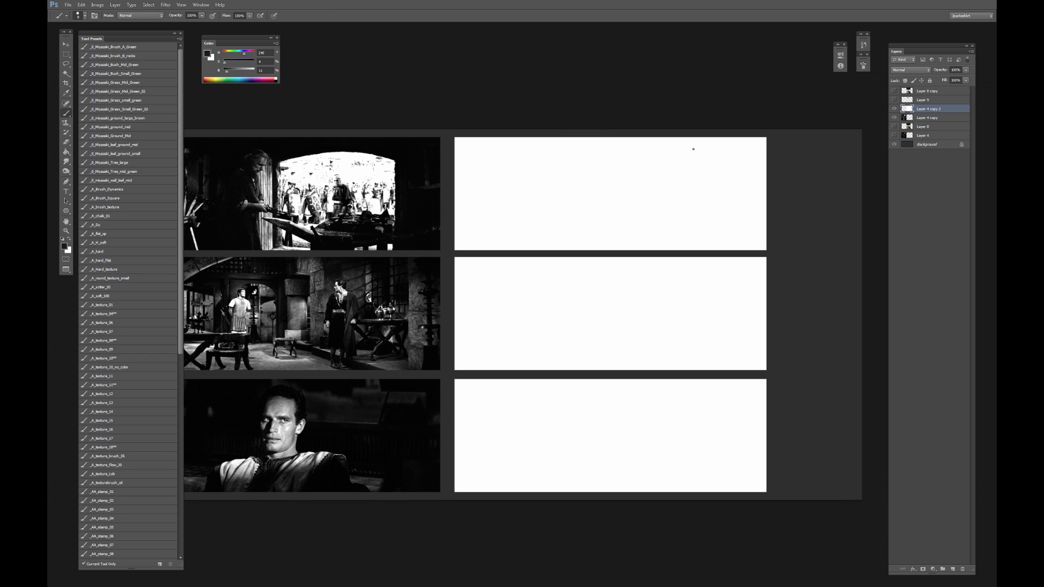
{"action": "key", "text": "slash"}
Add a new layer clipped to the white frames and another unclipped layer above it.
{"action": "left_click", "coordinate": [953, 569]}
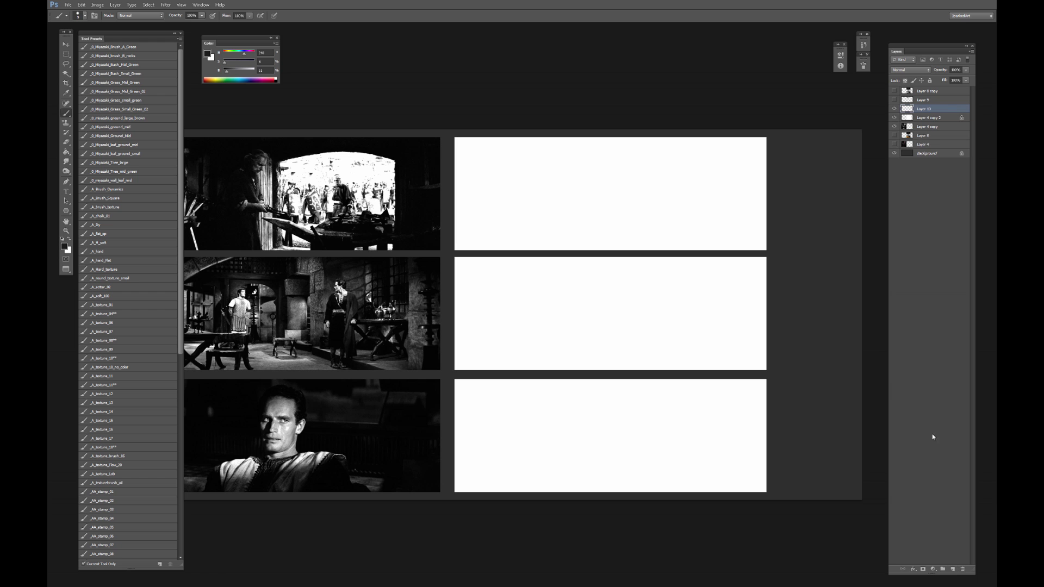
{"action": "left_click", "coordinate": [945, 113], "text": "alt"}
{"action": "left_click_drag", "start_coordinate": [543, 111], "coordinate": [670, 72]}
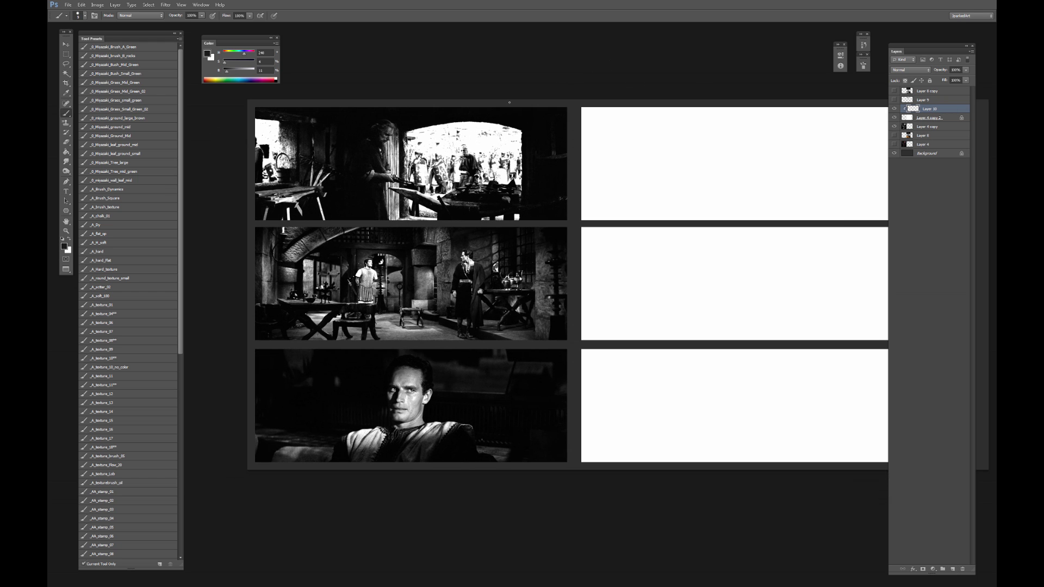
{"action": "left_click", "coordinate": [942, 129]}
{"action": "left_click", "coordinate": [952, 112]}
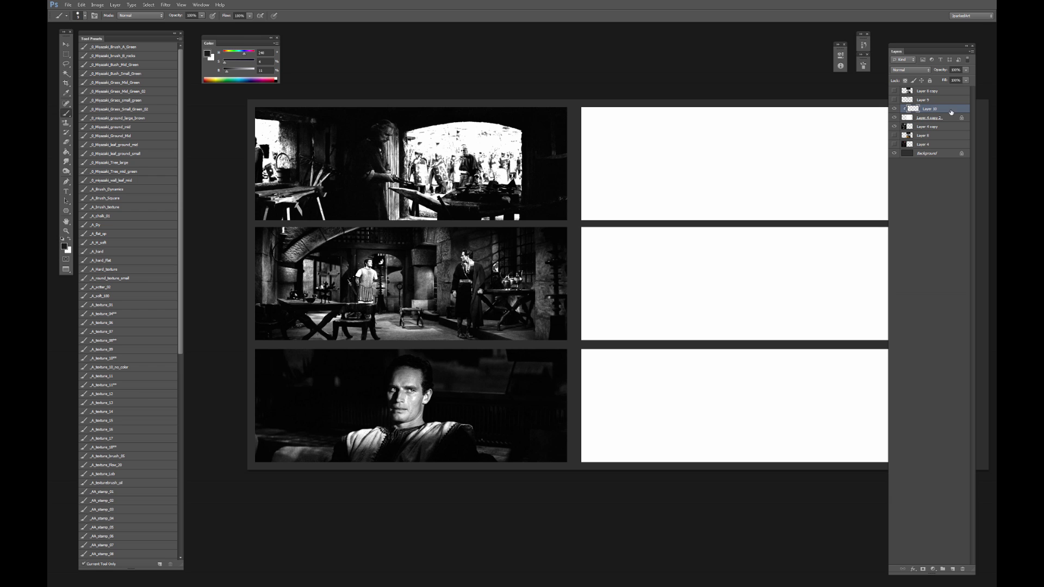
{"action": "left_click", "coordinate": [956, 568]}
Save the document to the Desktop as Composition_de in Photoshop format with Maximize Compatibility enabled.
{"action": "key", "text": "ctrl+s"}
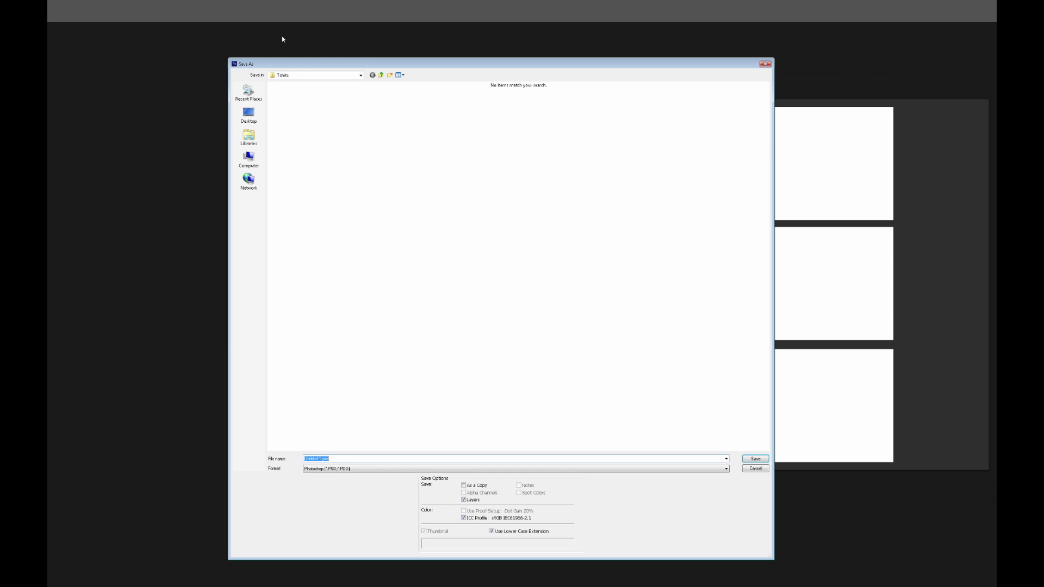
{"action": "left_click", "coordinate": [248, 116]}
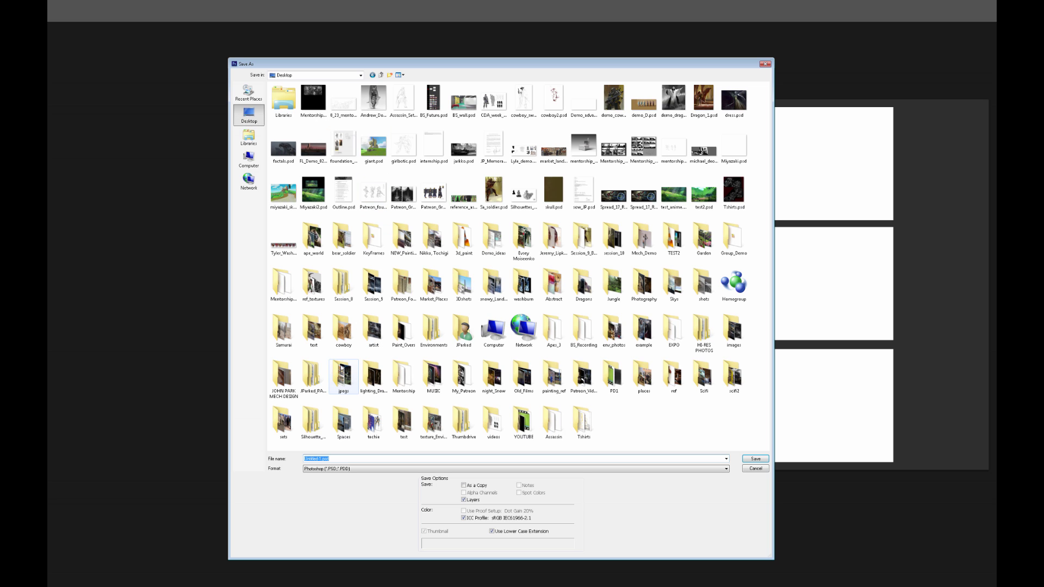
{"action": "type", "text": "Copos"}
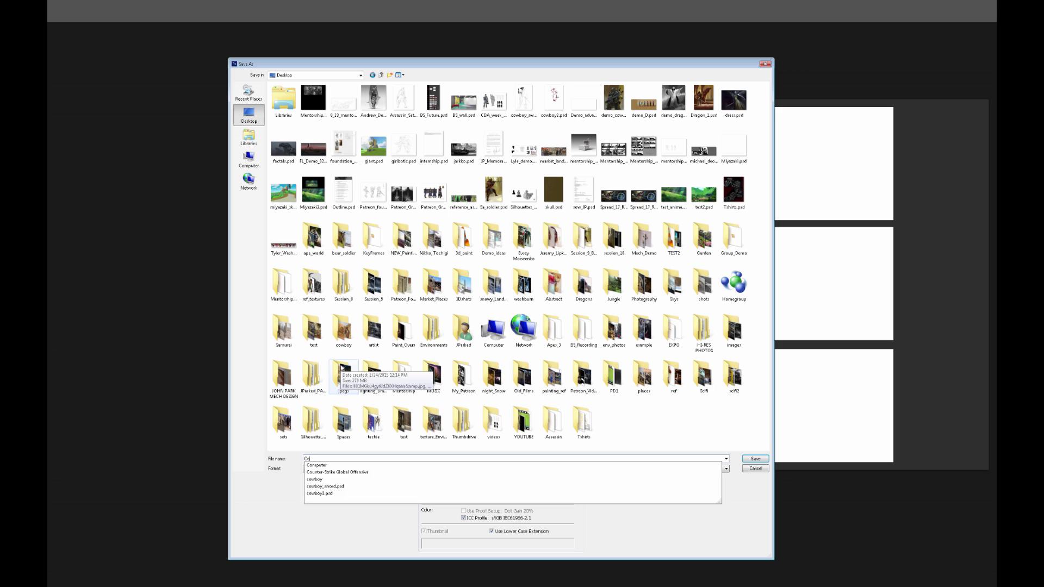
{"action": "key", "text": "BackSpace"}
{"action": "key", "text": "BackSpace"}
{"action": "key", "text": "BackSpace"}
{"action": "type", "text": "mp"}
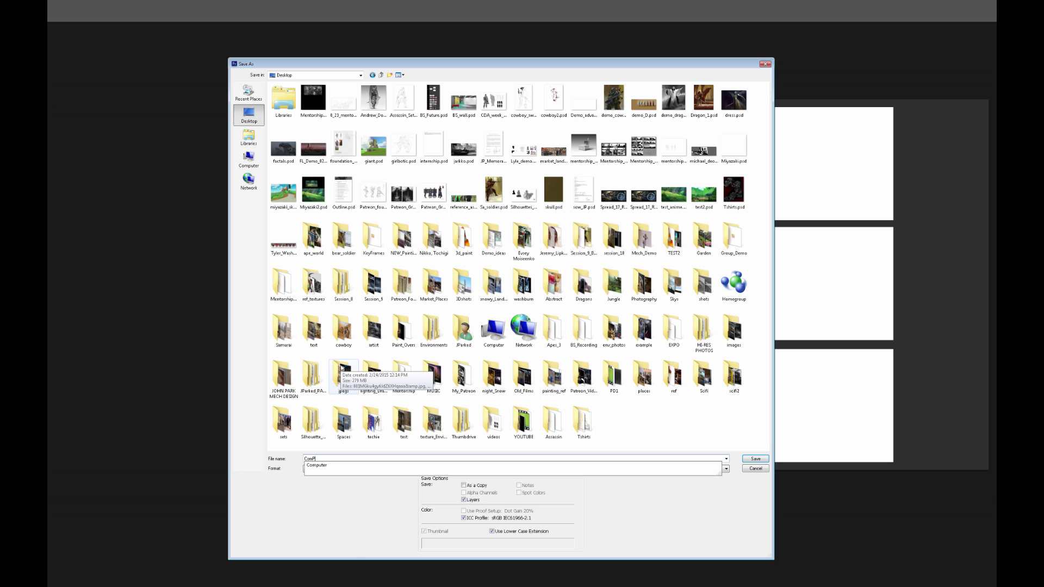
{"action": "type", "text": "osi"}
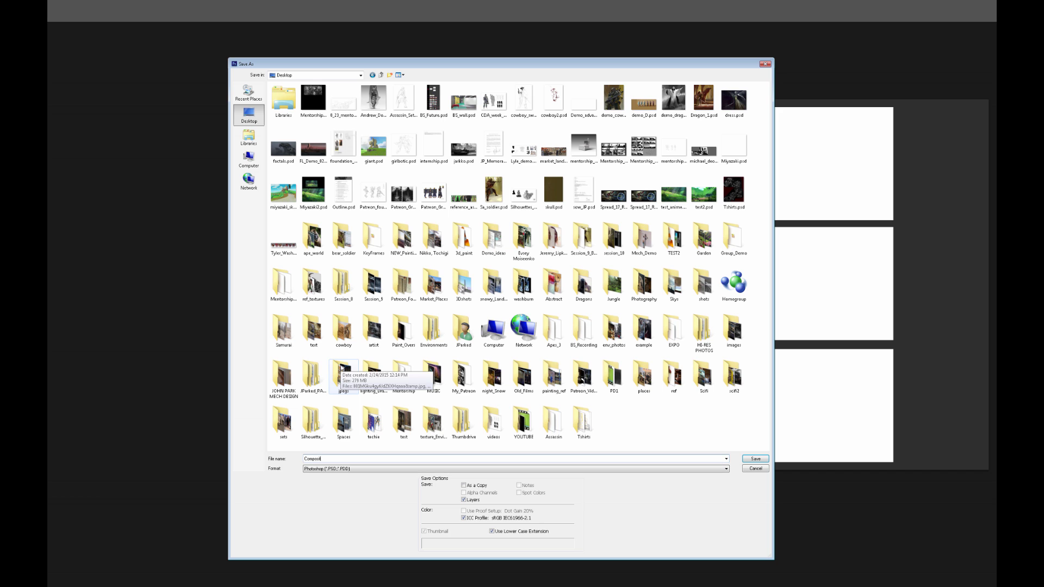
{"action": "type", "text": "tion_de"}
{"action": "key", "text": "Return"}
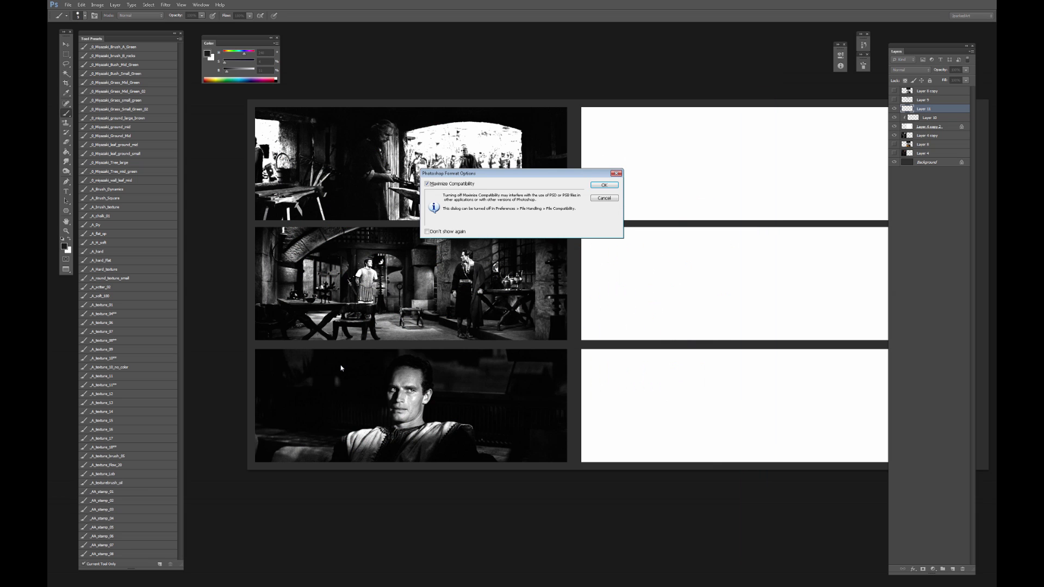
{"action": "key", "text": "Return"}
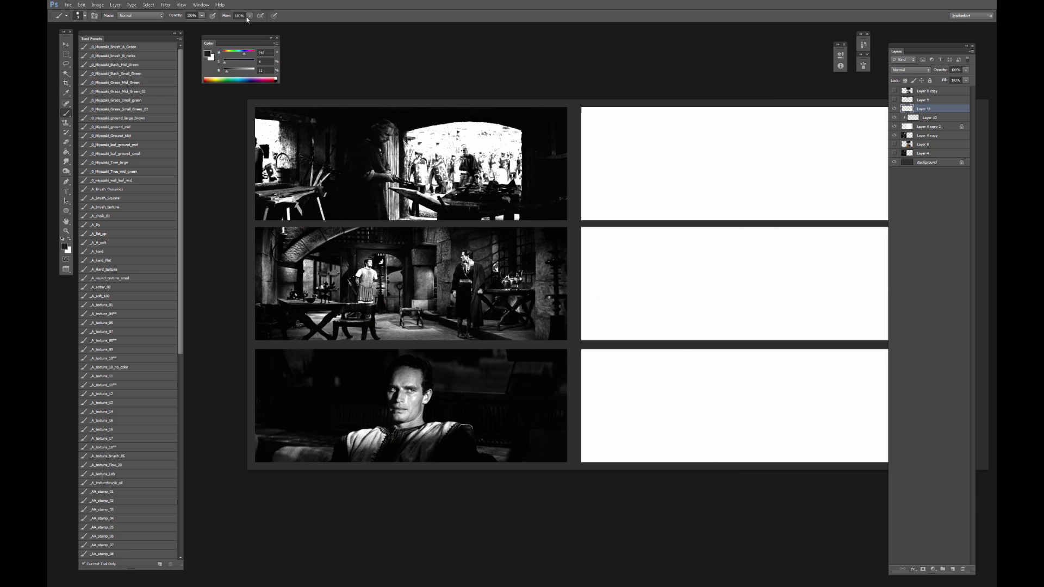
Set the foreground color to fully saturated bright red.
{"action": "left_click", "coordinate": [254, 61]}
{"action": "left_click", "coordinate": [252, 70]}
{"action": "left_click_drag", "start_coordinate": [230, 55], "coordinate": [222, 53]}
{"action": "mouse_move", "coordinate": [406, 134]}
{"action": "left_mouse_down"}
{"action": "mouse_move", "coordinate": [532, 143]}
{"action": "mouse_move", "coordinate": [411, 128]}
{"action": "mouse_move", "coordinate": [403, 140]}
{"action": "mouse_move", "coordinate": [532, 153]}
{"action": "left_mouse_up"}
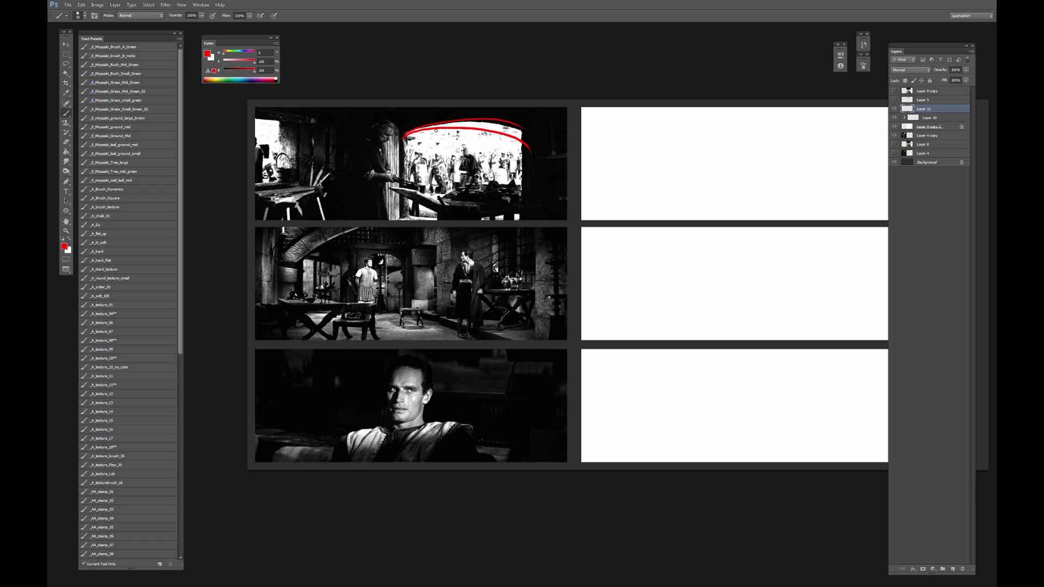
{"action": "key", "text": "ctrl+alt+z"}
{"action": "key", "text": "ctrl+alt+z"}
{"action": "key", "text": "ctrl+alt+z"}
{"action": "mouse_move", "coordinate": [405, 134]}
{"action": "left_mouse_down"}
{"action": "mouse_move", "coordinate": [491, 123]}
{"action": "mouse_move", "coordinate": [524, 132]}
{"action": "left_mouse_up"}
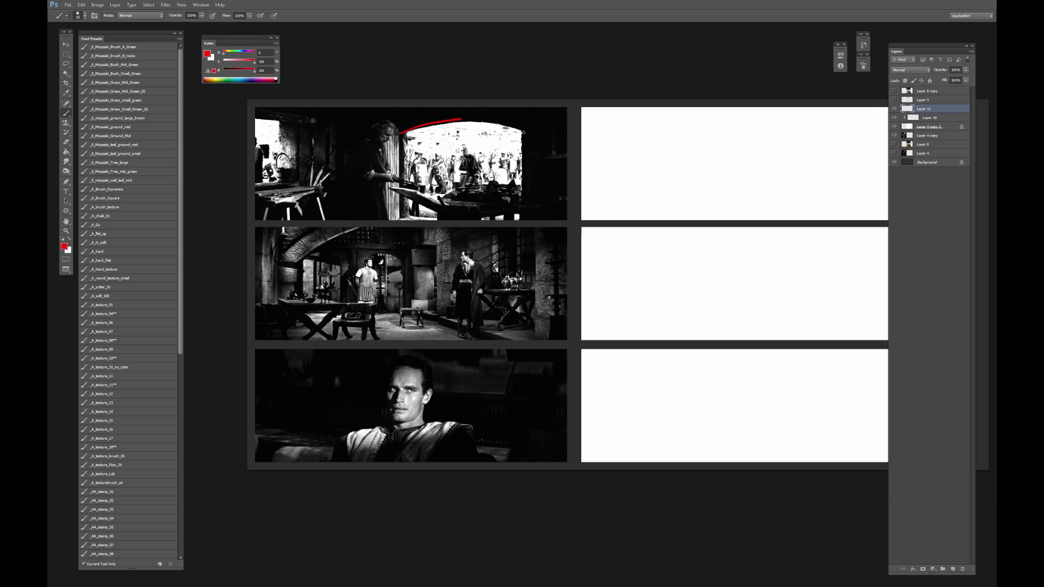
{"action": "key", "text": "ctrl+alt+z"}
{"action": "mouse_move", "coordinate": [407, 133]}
{"action": "left_mouse_down"}
{"action": "mouse_move", "coordinate": [522, 128]}
{"action": "mouse_move", "coordinate": [545, 137]}
{"action": "left_mouse_up"}
{"action": "key", "text": "ctrl+alt+z"}
Outline the bright archway, the far-side window and the lit door panel in red on the top film still.
{"action": "mouse_move", "coordinate": [407, 134]}
{"action": "left_mouse_down"}
{"action": "mouse_move", "coordinate": [530, 133]}
{"action": "mouse_move", "coordinate": [521, 212]}
{"action": "left_mouse_up"}
{"action": "left_click_drag", "start_coordinate": [407, 130], "coordinate": [409, 213]}
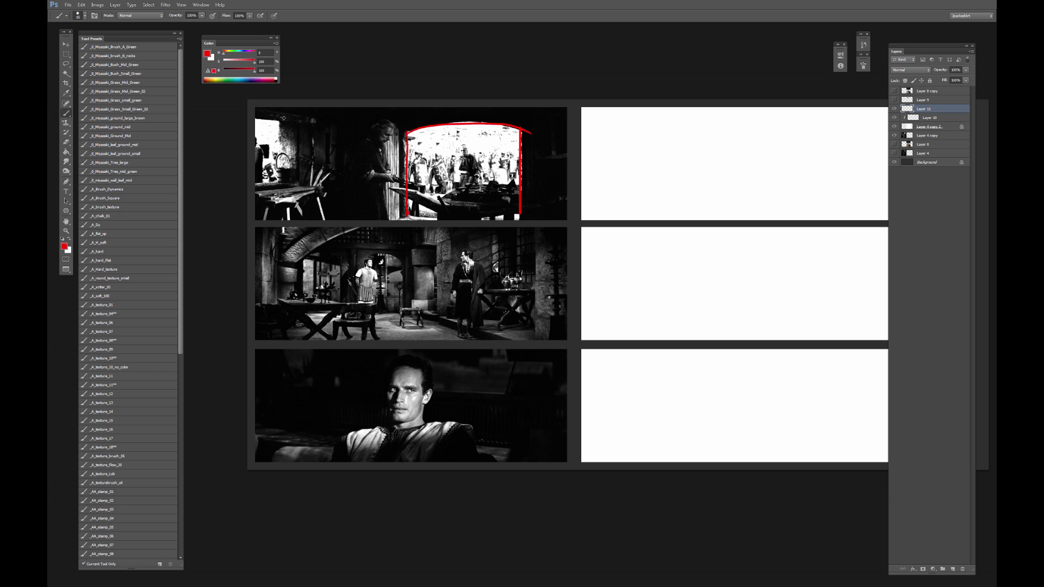
{"action": "mouse_move", "coordinate": [251, 119]}
{"action": "left_mouse_down"}
{"action": "mouse_move", "coordinate": [285, 122]}
{"action": "mouse_move", "coordinate": [272, 184]}
{"action": "left_mouse_up"}
{"action": "mouse_move", "coordinate": [389, 140]}
{"action": "left_mouse_down"}
{"action": "mouse_move", "coordinate": [392, 180]}
{"action": "mouse_move", "coordinate": [400, 129]}
{"action": "mouse_move", "coordinate": [400, 182]}
{"action": "mouse_move", "coordinate": [384, 184]}
{"action": "mouse_move", "coordinate": [391, 217]}
{"action": "mouse_move", "coordinate": [391, 190]}
{"action": "mouse_move", "coordinate": [400, 193]}
{"action": "mouse_move", "coordinate": [394, 180]}
{"action": "mouse_move", "coordinate": [394, 218]}
{"action": "left_mouse_up"}
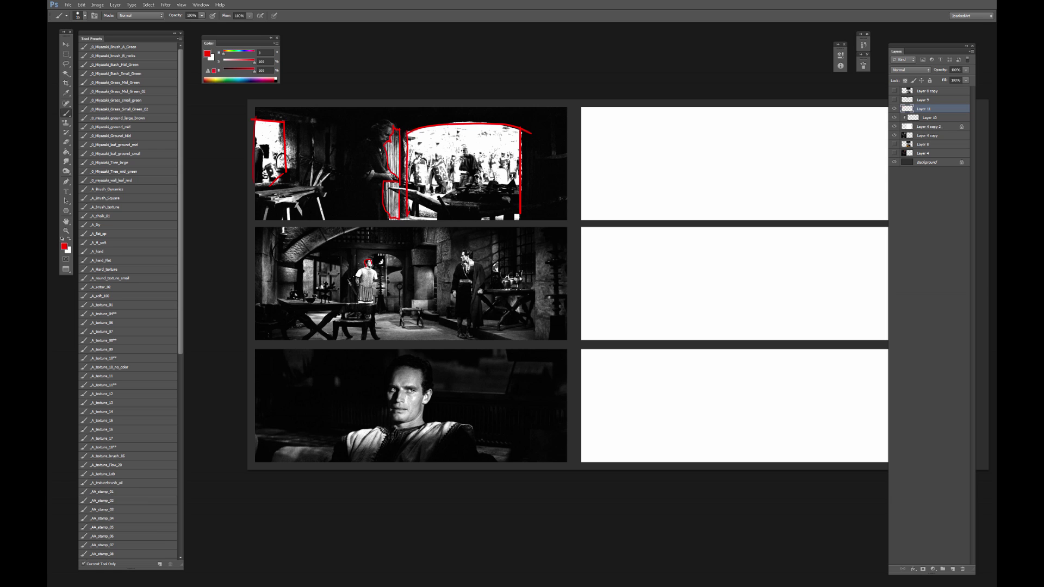
Outline the two men's lit areas, the bright doorway and the far pillar in red on the middle still.
{"action": "key", "text": "ctrl+z"}
{"action": "mouse_move", "coordinate": [375, 289]}
{"action": "left_mouse_down"}
{"action": "mouse_move", "coordinate": [373, 309]}
{"action": "mouse_move", "coordinate": [357, 308]}
{"action": "mouse_move", "coordinate": [355, 268]}
{"action": "mouse_move", "coordinate": [314, 261]}
{"action": "mouse_move", "coordinate": [314, 298]}
{"action": "left_mouse_up"}
{"action": "mouse_move", "coordinate": [302, 257]}
{"action": "left_mouse_down"}
{"action": "mouse_move", "coordinate": [302, 298]}
{"action": "mouse_move", "coordinate": [264, 306]}
{"action": "left_mouse_up"}
{"action": "left_click_drag", "start_coordinate": [265, 230], "coordinate": [276, 229]}
{"action": "left_click_drag", "start_coordinate": [467, 275], "coordinate": [469, 248]}
{"action": "key", "text": "ctrl+z"}
{"action": "key", "text": "ctrl+z"}
Outline the lit floor area in red as a wide trapezoid on the middle still.
{"action": "mouse_move", "coordinate": [379, 316]}
{"action": "left_mouse_down"}
{"action": "mouse_move", "coordinate": [492, 339]}
{"action": "mouse_move", "coordinate": [274, 333]}
{"action": "left_mouse_up"}
{"action": "left_click", "coordinate": [313, 312], "text": "shift"}
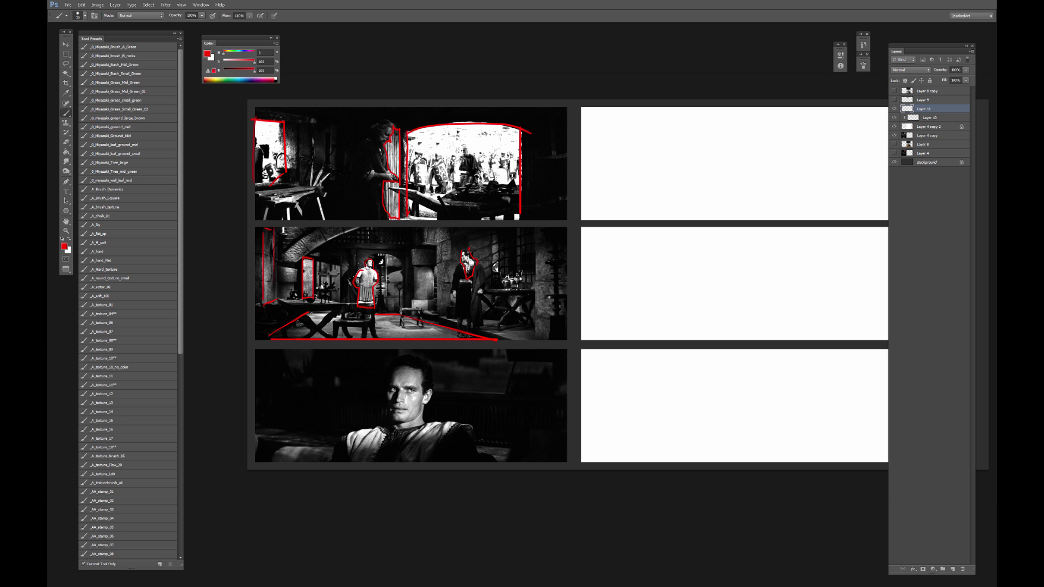
{"action": "key", "text": "ctrl+z"}
{"action": "left_click", "coordinate": [306, 312], "text": "shift"}
Outline the lit parts of the man's face and the light garment across his shoulders in red on the bottom still.
{"action": "scroll", "coordinate": [525, 313], "scroll_direction": "down", "scroll_amount": 3}
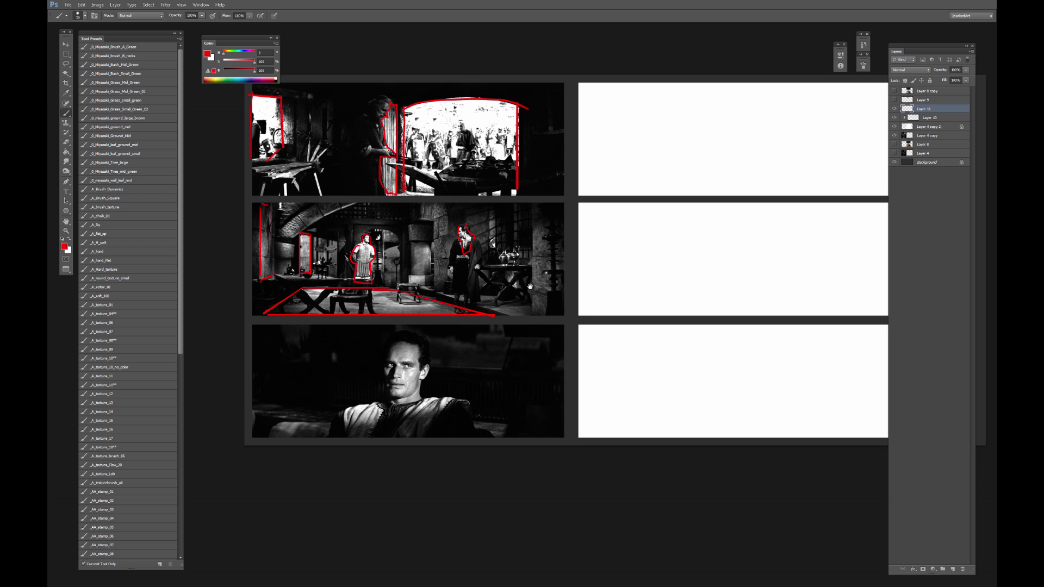
{"action": "scroll", "coordinate": [450, 340], "scroll_direction": "down", "scroll_amount": 2}
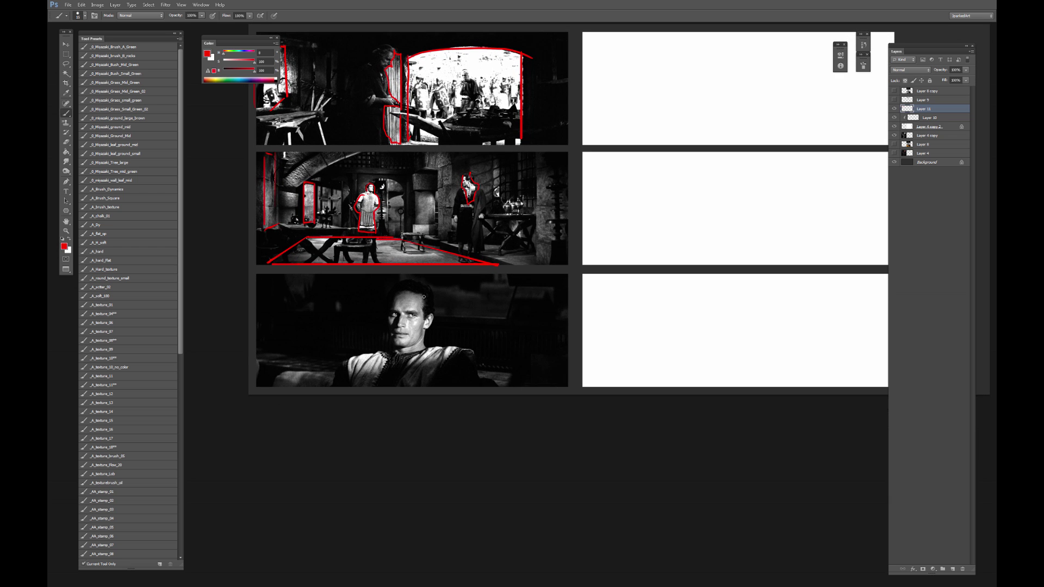
{"action": "mouse_move", "coordinate": [419, 288]}
{"action": "left_mouse_down"}
{"action": "mouse_move", "coordinate": [432, 326]}
{"action": "mouse_move", "coordinate": [415, 345]}
{"action": "mouse_move", "coordinate": [397, 327]}
{"action": "mouse_move", "coordinate": [404, 288]}
{"action": "mouse_move", "coordinate": [423, 287]}
{"action": "mouse_move", "coordinate": [391, 324]}
{"action": "mouse_move", "coordinate": [465, 356]}
{"action": "left_mouse_up"}
{"action": "mouse_move", "coordinate": [345, 378]}
{"action": "left_mouse_down"}
{"action": "mouse_move", "coordinate": [414, 371]}
{"action": "mouse_move", "coordinate": [347, 380]}
{"action": "mouse_move", "coordinate": [356, 357]}
{"action": "mouse_move", "coordinate": [377, 354]}
{"action": "mouse_move", "coordinate": [445, 348]}
{"action": "left_mouse_up"}
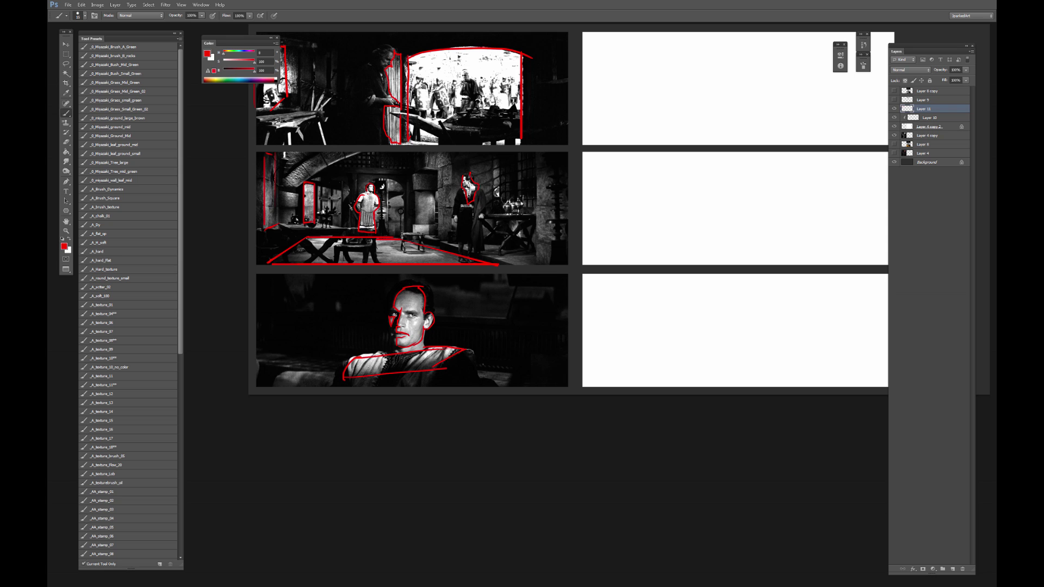
Redo the red shoulder outline on the bottom still and add an arrow labelled "grad" pointing at it.
{"action": "key", "text": "ctrl+alt+z"}
{"action": "key", "text": "ctrl+alt+z"}
{"action": "left_click_drag", "start_coordinate": [343, 378], "coordinate": [362, 356]}
{"action": "left_click_drag", "start_coordinate": [353, 358], "coordinate": [422, 349]}
{"action": "mouse_move", "coordinate": [459, 382]}
{"action": "left_mouse_down"}
{"action": "mouse_move", "coordinate": [451, 360]}
{"action": "mouse_move", "coordinate": [464, 382]}
{"action": "left_mouse_up"}
{"action": "mouse_move", "coordinate": [471, 370]}
{"action": "left_mouse_down"}
{"action": "mouse_move", "coordinate": [475, 362]}
{"action": "mouse_move", "coordinate": [482, 370]}
{"action": "mouse_move", "coordinate": [489, 346]}
{"action": "left_mouse_up"}
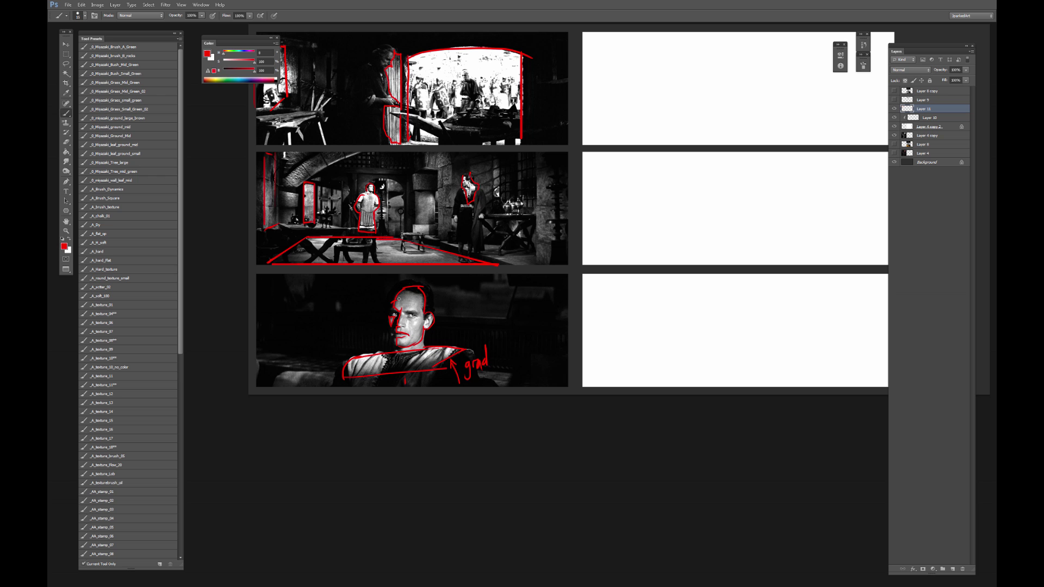
{"action": "left_click_drag", "start_coordinate": [383, 304], "coordinate": [376, 305]}
{"action": "key", "text": "ctrl+z"}
Select the layer clipped to the white frames and sample the dark gray of the canvas background as brush color.
{"action": "left_click_drag", "start_coordinate": [530, 232], "coordinate": [465, 284]}
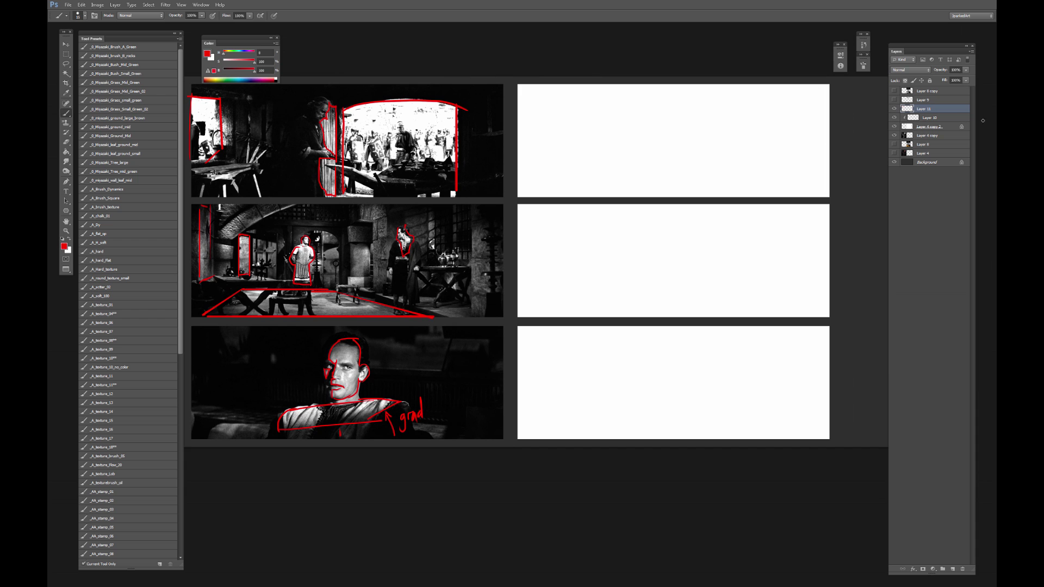
{"action": "left_click", "coordinate": [936, 117]}
{"action": "left_click", "coordinate": [618, 54], "text": "alt"}
{"action": "mouse_move", "coordinate": [611, 140]}
{"action": "left_mouse_down"}
{"action": "mouse_move", "coordinate": [578, 159]}
{"action": "mouse_move", "coordinate": [590, 184]}
{"action": "left_mouse_up"}
{"action": "left_click", "coordinate": [601, 86], "text": "alt"}
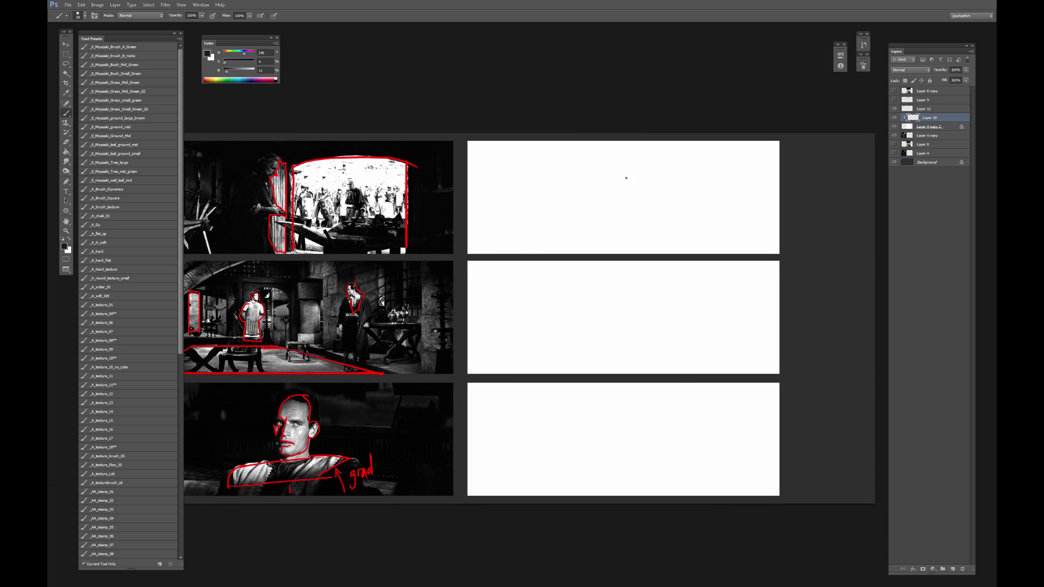
Sketch the curved top of the archway with thin dark lines in the top blank frame, viewing the canvas full screen.
{"action": "scroll", "coordinate": [625, 188], "scroll_direction": "right", "scroll_amount": 2}
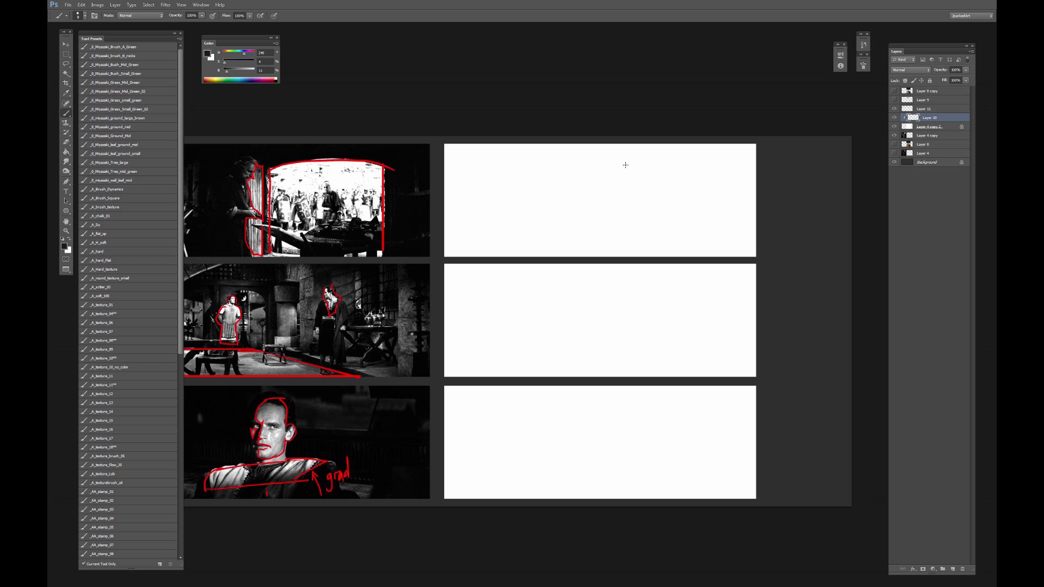
{"action": "key", "text": "ctrl+plus"}
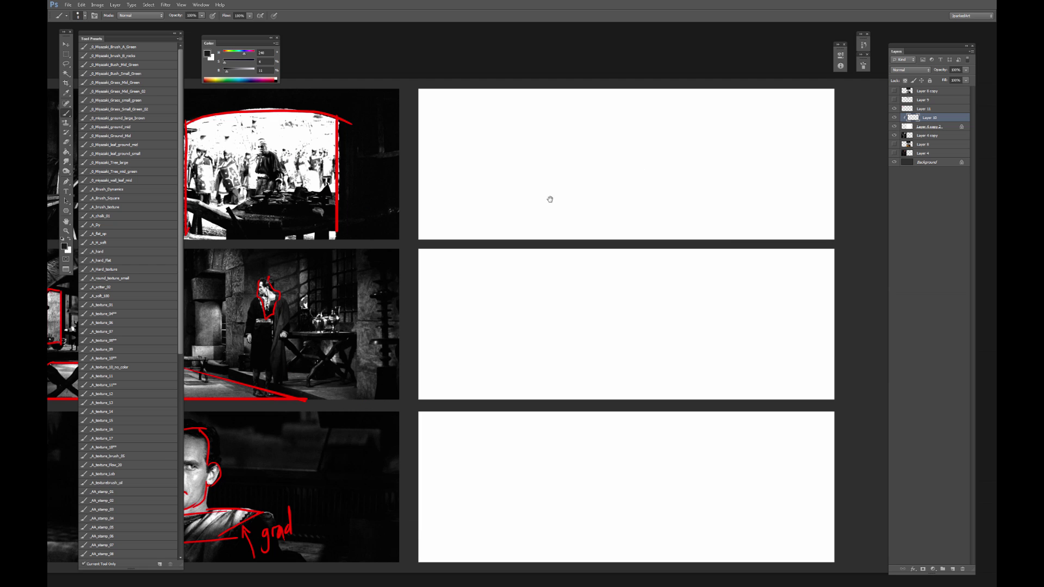
{"action": "mouse_move", "coordinate": [555, 207]}
{"action": "left_mouse_down"}
{"action": "mouse_move", "coordinate": [634, 221]}
{"action": "mouse_move", "coordinate": [643, 257]}
{"action": "mouse_move", "coordinate": [633, 257]}
{"action": "left_mouse_up"}
{"action": "key", "text": "f"}
{"action": "left_click_drag", "start_coordinate": [635, 210], "coordinate": [605, 243]}
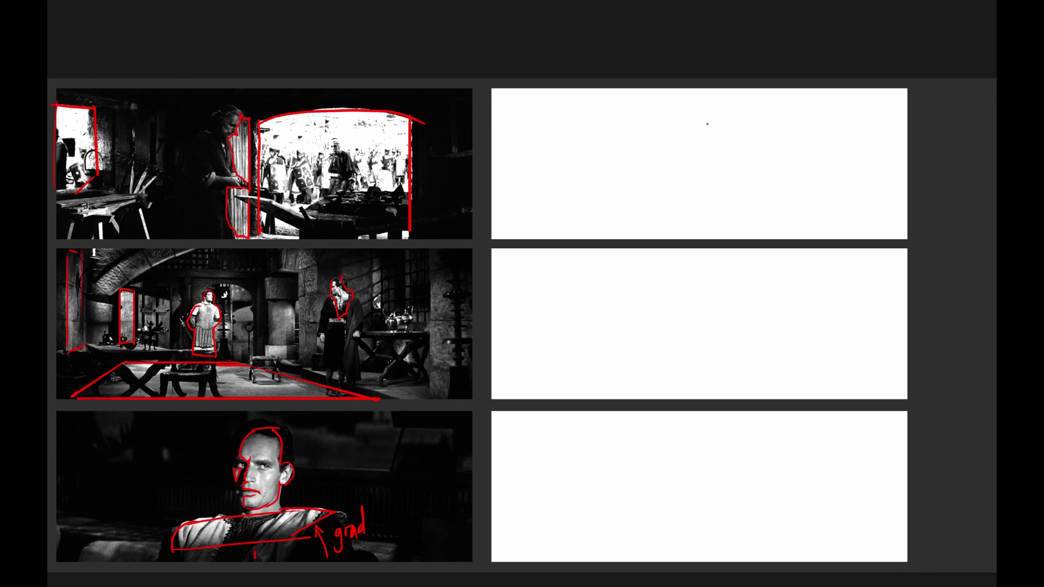
{"action": "left_click_drag", "start_coordinate": [699, 124], "coordinate": [845, 135]}
{"action": "mouse_move", "coordinate": [692, 125]}
{"action": "left_mouse_down"}
{"action": "mouse_move", "coordinate": [852, 124]}
{"action": "mouse_move", "coordinate": [791, 126]}
{"action": "left_mouse_up"}
Clean up the arch curve with the eraser and draw the archway's two vertical sides down to the frame's lower edge.
{"action": "key", "text": "e"}
{"action": "key", "text": "Tab"}
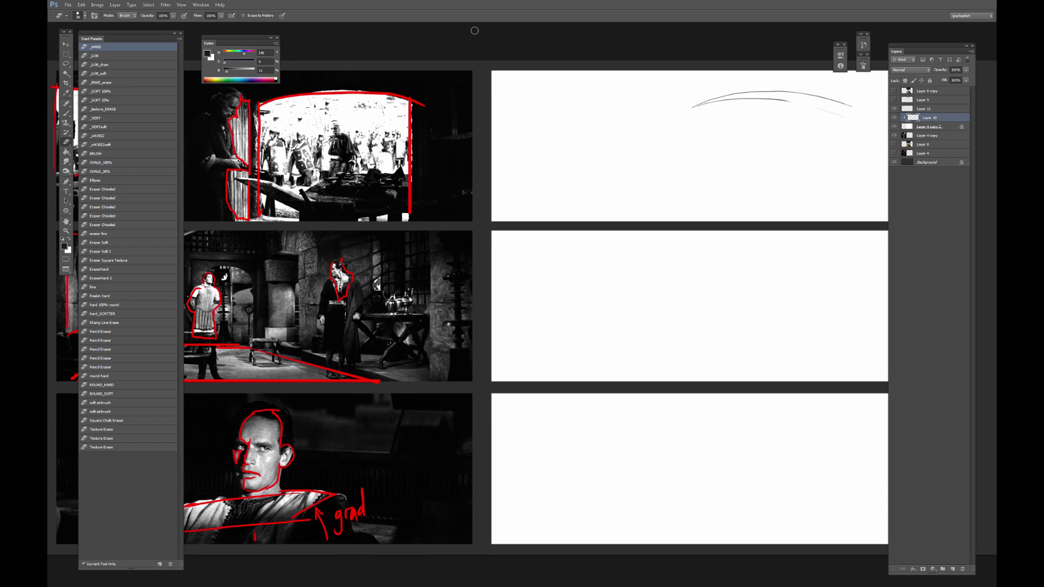
{"action": "key", "text": "f"}
{"action": "mouse_move", "coordinate": [819, 100]}
{"action": "left_mouse_down"}
{"action": "mouse_move", "coordinate": [688, 96]}
{"action": "mouse_move", "coordinate": [724, 89]}
{"action": "mouse_move", "coordinate": [700, 94]}
{"action": "mouse_move", "coordinate": [714, 88]}
{"action": "mouse_move", "coordinate": [699, 211]}
{"action": "left_mouse_up"}
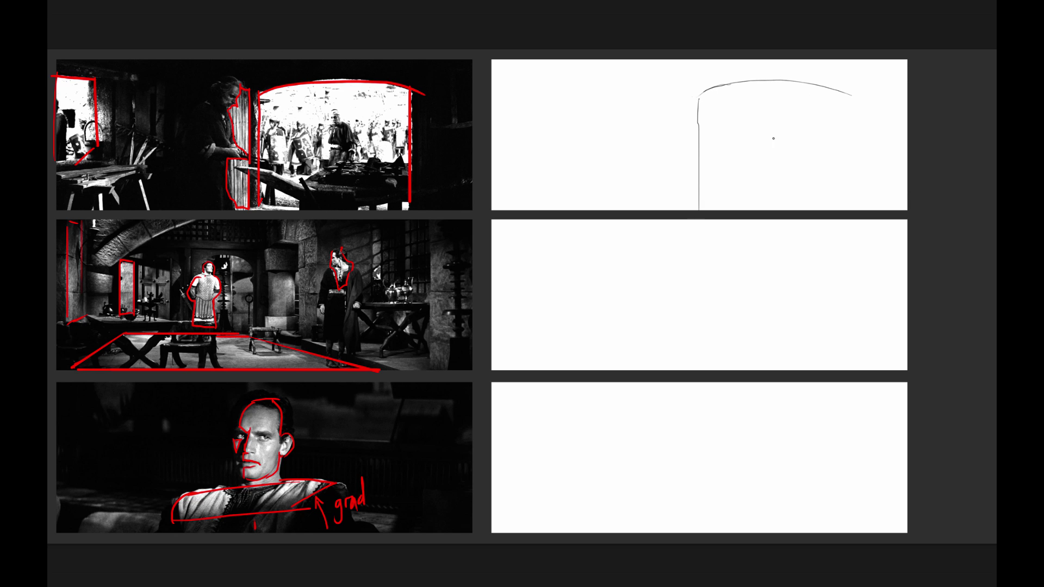
{"action": "left_click_drag", "start_coordinate": [843, 93], "coordinate": [842, 210]}
Draw the archway's base line along the lower edge of the top blank frame, redoing the stroke as needed.
{"action": "left_click_drag", "start_coordinate": [693, 197], "coordinate": [800, 210]}
{"action": "key", "text": "ctrl+z"}
{"action": "left_click_drag", "start_coordinate": [704, 204], "coordinate": [850, 209]}
{"action": "key", "text": "ctrl+z"}
Draw the far edge of the workbench tabletop inside the archway of the top frame, redoing the strokes as needed.
{"action": "left_click_drag", "start_coordinate": [739, 165], "coordinate": [838, 162]}
{"action": "key", "text": "ctrl+z"}
{"action": "left_click_drag", "start_coordinate": [773, 159], "coordinate": [865, 165]}
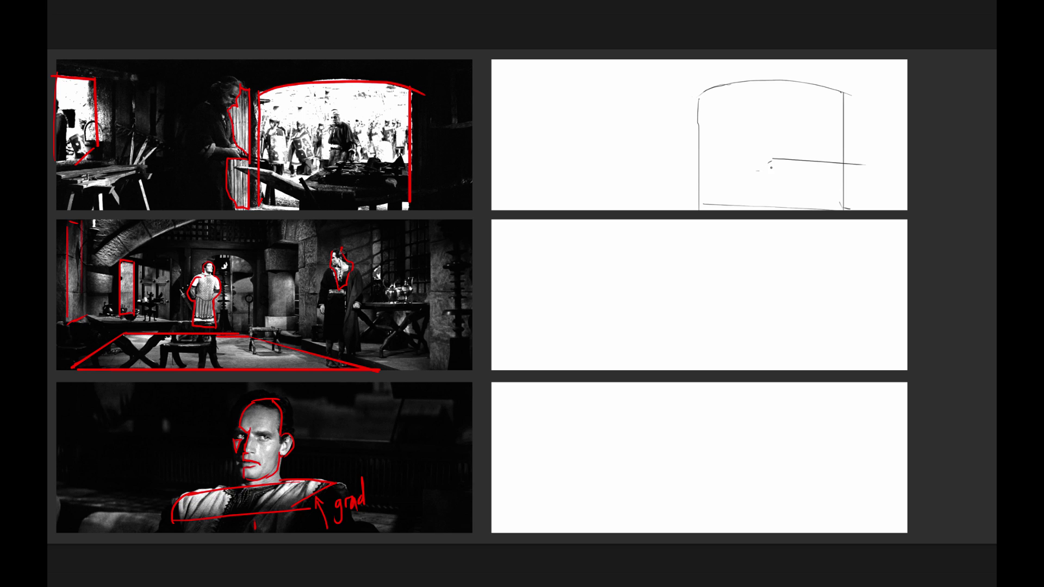
{"action": "key", "text": "ctrl+z"}
{"action": "left_click_drag", "start_coordinate": [757, 159], "coordinate": [853, 162]}
{"action": "mouse_move", "coordinate": [774, 160]}
{"action": "left_mouse_down"}
{"action": "mouse_move", "coordinate": [734, 195]}
{"action": "mouse_move", "coordinate": [789, 195]}
{"action": "left_mouse_up"}
{"action": "key", "text": "ctrl+z"}
Add the workbench's near edge and short vertical legs at the base of the archway.
{"action": "key", "text": "ctrl+z"}
{"action": "mouse_move", "coordinate": [726, 187]}
{"action": "left_mouse_down"}
{"action": "mouse_move", "coordinate": [855, 199]}
{"action": "mouse_move", "coordinate": [849, 180]}
{"action": "mouse_move", "coordinate": [855, 205]}
{"action": "mouse_move", "coordinate": [788, 210]}
{"action": "mouse_move", "coordinate": [849, 195]}
{"action": "left_mouse_up"}
{"action": "key", "text": "ctrl+z"}
{"action": "key", "text": "ctrl+z"}
{"action": "key", "text": "ctrl+z"}
{"action": "left_click_drag", "start_coordinate": [739, 199], "coordinate": [739, 211]}
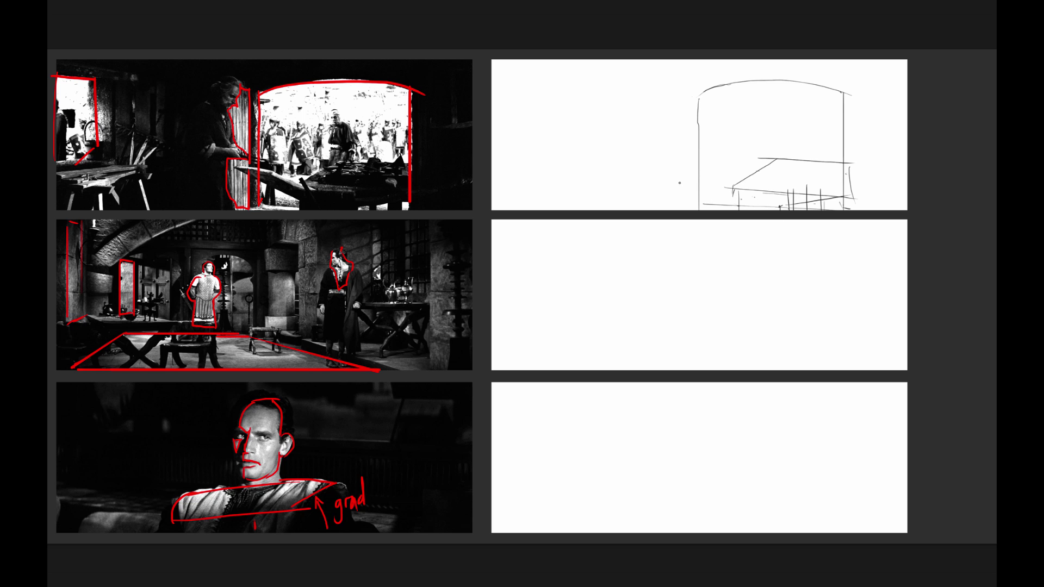
Extend the bench outline past the archway's left side and sketch four small background figures standing inside the arch.
{"action": "mouse_move", "coordinate": [671, 177]}
{"action": "left_mouse_down"}
{"action": "mouse_move", "coordinate": [725, 194]}
{"action": "mouse_move", "coordinate": [690, 175]}
{"action": "left_mouse_up"}
{"action": "left_click_drag", "start_coordinate": [763, 192], "coordinate": [702, 178]}
{"action": "key", "text": "ctrl+z"}
{"action": "left_click_drag", "start_coordinate": [770, 114], "coordinate": [777, 106]}
{"action": "mouse_move", "coordinate": [780, 115]}
{"action": "left_mouse_down"}
{"action": "mouse_move", "coordinate": [797, 138]}
{"action": "mouse_move", "coordinate": [764, 149]}
{"action": "mouse_move", "coordinate": [784, 157]}
{"action": "left_mouse_up"}
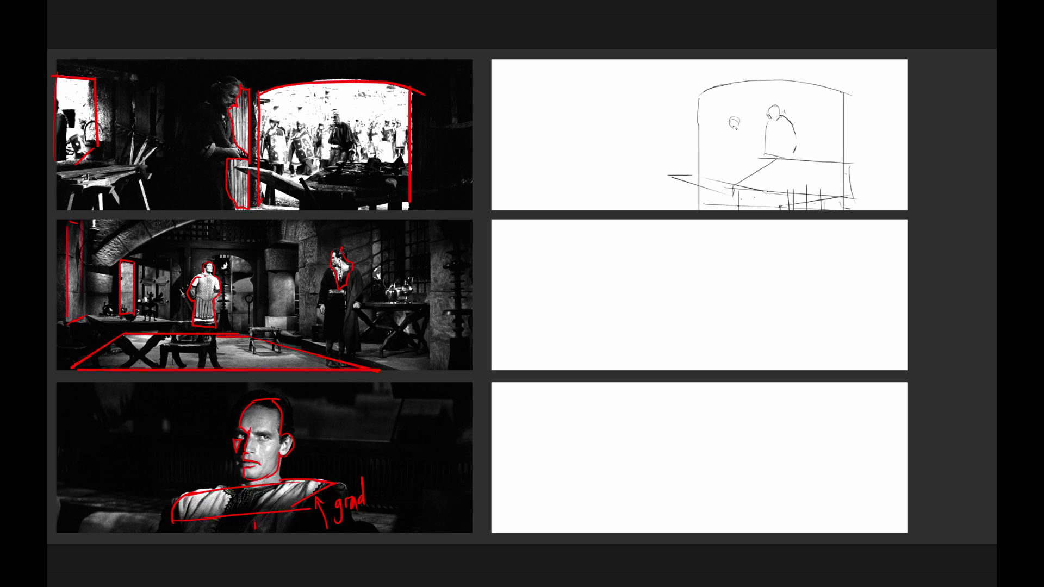
{"action": "mouse_move", "coordinate": [735, 126]}
{"action": "left_mouse_down"}
{"action": "mouse_move", "coordinate": [733, 148]}
{"action": "mouse_move", "coordinate": [747, 130]}
{"action": "mouse_move", "coordinate": [753, 166]}
{"action": "left_mouse_up"}
{"action": "left_click_drag", "start_coordinate": [714, 121], "coordinate": [714, 132]}
{"action": "left_click_drag", "start_coordinate": [756, 126], "coordinate": [760, 125]}
Draw the tall vertical edge of the door panel just left of the archway.
{"action": "mouse_move", "coordinate": [674, 97]}
{"action": "left_mouse_down"}
{"action": "mouse_move", "coordinate": [695, 98]}
{"action": "mouse_move", "coordinate": [670, 89]}
{"action": "mouse_move", "coordinate": [665, 211]}
{"action": "left_mouse_up"}
{"action": "key", "text": "ctrl+z"}
{"action": "key", "text": "ctrl+z"}
{"action": "left_click_drag", "start_coordinate": [666, 86], "coordinate": [664, 210]}
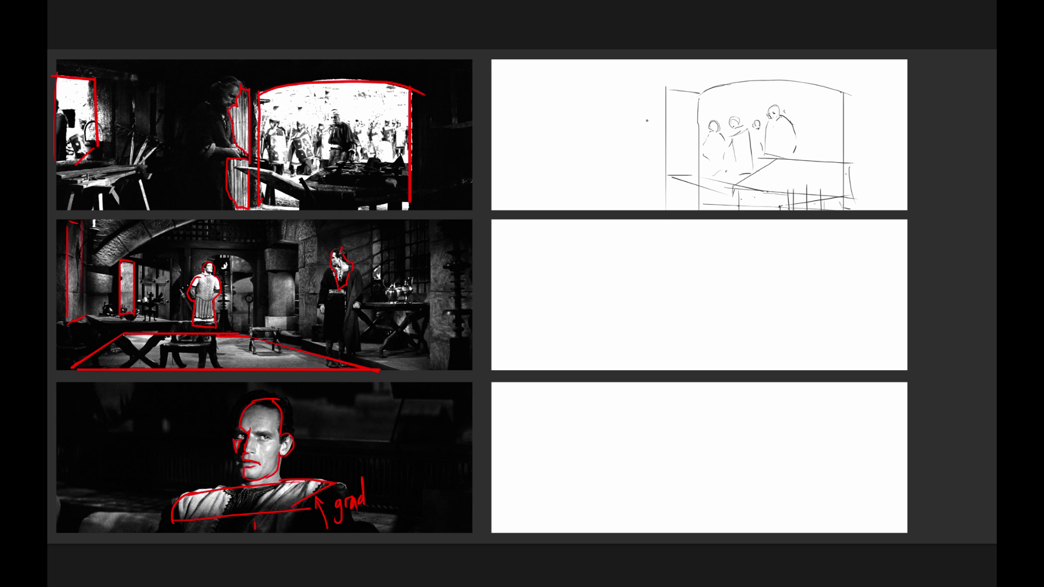
Hide the layer with the red outlines over the film stills and return to the full-screen canvas view.
{"action": "left_click_drag", "start_coordinate": [622, 122], "coordinate": [655, 133]}
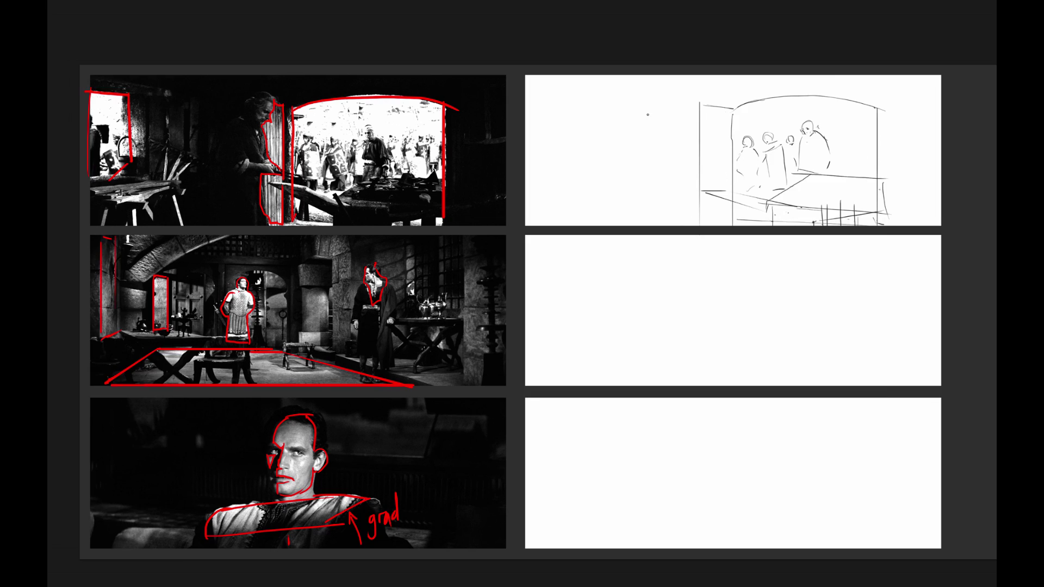
{"action": "key", "text": "Tab"}
{"action": "left_click", "coordinate": [895, 109]}
{"action": "key", "text": "Tab"}
{"action": "key", "text": "f"}
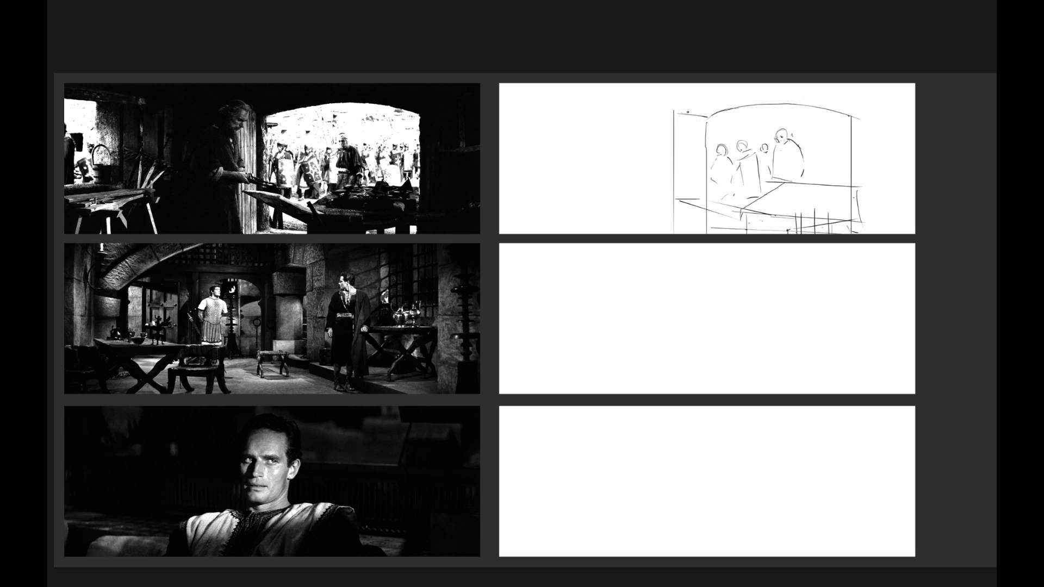
Sketch the working man's profile, body and forearm against the door panel in the top frame.
{"action": "left_click_drag", "start_coordinate": [687, 111], "coordinate": [687, 127]}
{"action": "mouse_move", "coordinate": [671, 140]}
{"action": "left_mouse_down"}
{"action": "mouse_move", "coordinate": [675, 194]}
{"action": "mouse_move", "coordinate": [681, 181]}
{"action": "left_mouse_up"}
{"action": "mouse_move", "coordinate": [683, 184]}
{"action": "left_mouse_down"}
{"action": "mouse_move", "coordinate": [728, 194]}
{"action": "mouse_move", "coordinate": [655, 196]}
{"action": "mouse_move", "coordinate": [668, 194]}
{"action": "mouse_move", "coordinate": [678, 233]}
{"action": "left_mouse_up"}
{"action": "key", "text": "ctrl+z"}
{"action": "key", "text": "ctrl+z"}
{"action": "key", "text": "ctrl+z"}
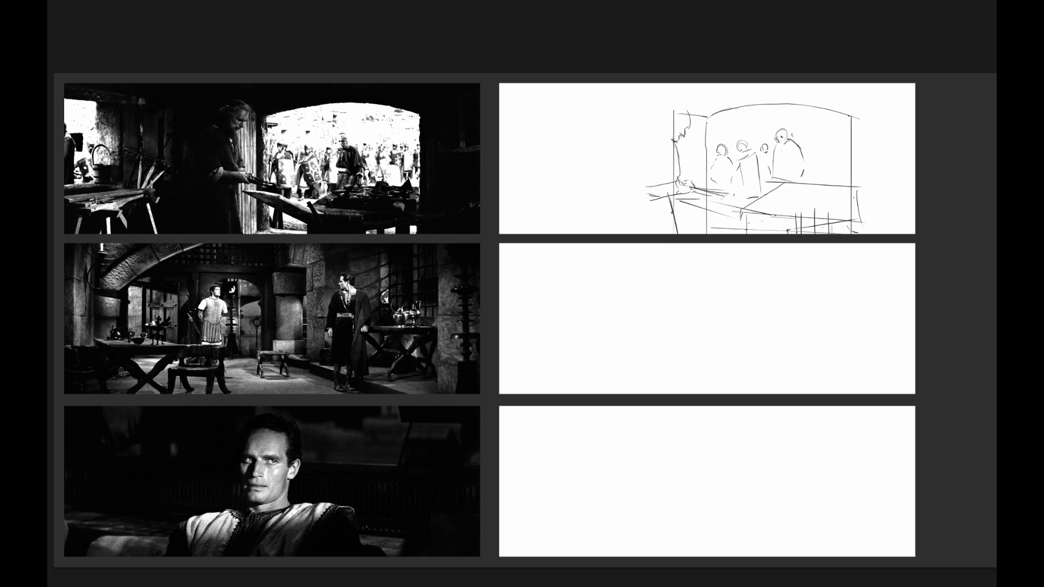
{"action": "left_click_drag", "start_coordinate": [675, 103], "coordinate": [687, 109]}
Draw the window opening and the slatted workbench at the left end of the top frame.
{"action": "left_click_drag", "start_coordinate": [602, 119], "coordinate": [646, 132]}
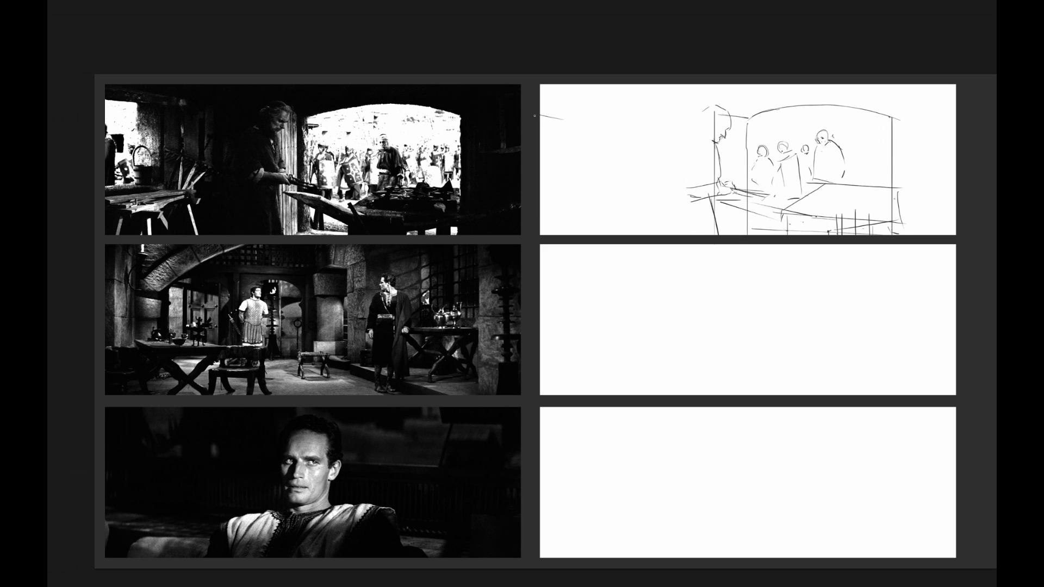
{"action": "mouse_move", "coordinate": [538, 106]}
{"action": "left_mouse_down"}
{"action": "mouse_move", "coordinate": [577, 108]}
{"action": "mouse_move", "coordinate": [572, 163]}
{"action": "left_mouse_up"}
{"action": "mouse_move", "coordinate": [570, 162]}
{"action": "left_mouse_down"}
{"action": "mouse_move", "coordinate": [583, 147]}
{"action": "mouse_move", "coordinate": [592, 167]}
{"action": "mouse_move", "coordinate": [589, 189]}
{"action": "mouse_move", "coordinate": [571, 187]}
{"action": "mouse_move", "coordinate": [630, 199]}
{"action": "left_mouse_up"}
{"action": "left_click_drag", "start_coordinate": [540, 209], "coordinate": [634, 201]}
{"action": "left_click_drag", "start_coordinate": [552, 223], "coordinate": [655, 203]}
{"action": "key", "text": "ctrl+z"}
{"action": "key", "text": "ctrl+z"}
{"action": "mouse_move", "coordinate": [548, 222]}
{"action": "left_mouse_down"}
{"action": "mouse_move", "coordinate": [645, 199]}
{"action": "mouse_move", "coordinate": [575, 234]}
{"action": "mouse_move", "coordinate": [634, 227]}
{"action": "left_mouse_up"}
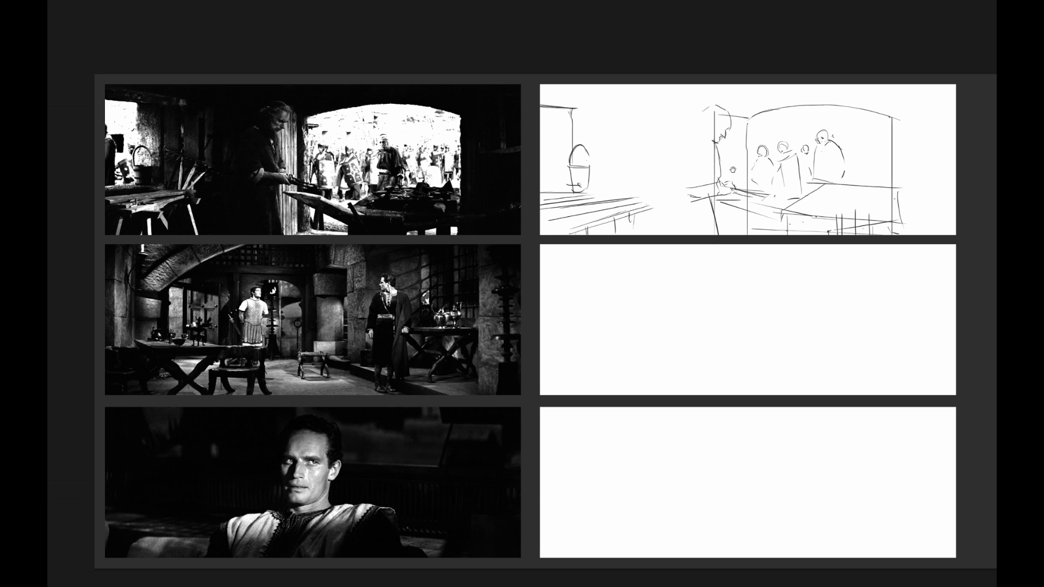
Clean up the overlapping lines around the working man and the archway with a smaller eraser.
{"action": "mouse_move", "coordinate": [733, 170]}
{"action": "left_mouse_down"}
{"action": "mouse_move", "coordinate": [647, 201]}
{"action": "mouse_move", "coordinate": [656, 181]}
{"action": "mouse_move", "coordinate": [662, 206]}
{"action": "left_mouse_up"}
{"action": "key", "text": "e"}
{"action": "key", "text": "bracketleft"}
{"action": "key", "text": "bracketleft"}
{"action": "key", "text": "bracketleft"}
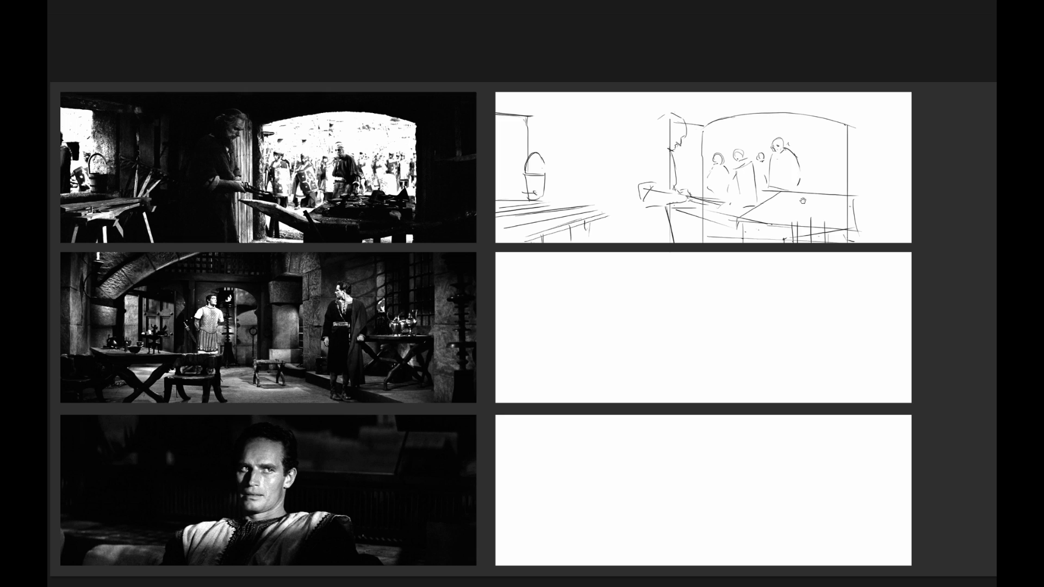
{"action": "left_click_drag", "start_coordinate": [803, 200], "coordinate": [781, 196]}
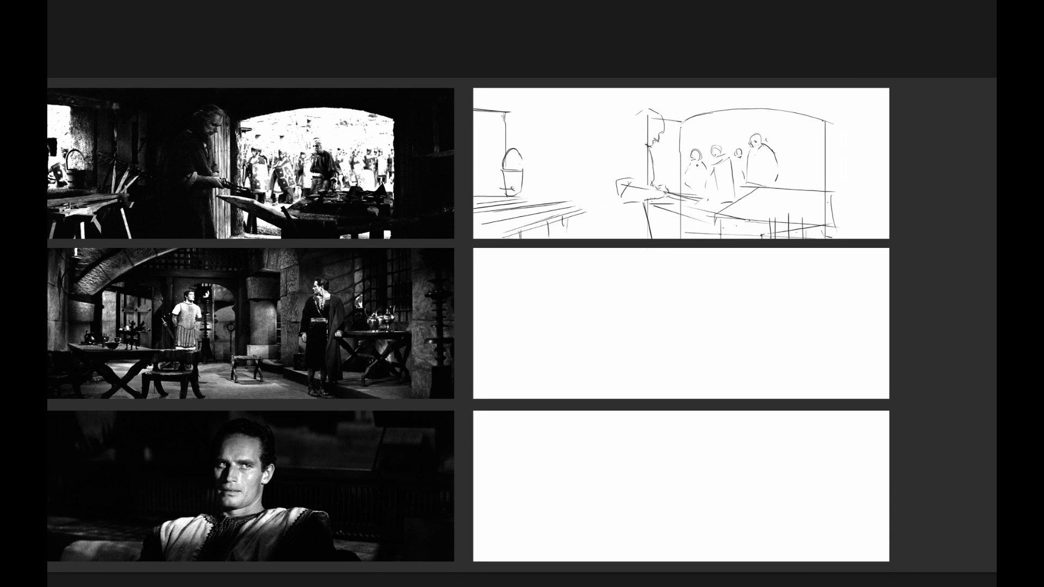
Sketch the standing soldier's head, torso and pleated skirt in the middle blank frame.
{"action": "key", "text": "Tab"}
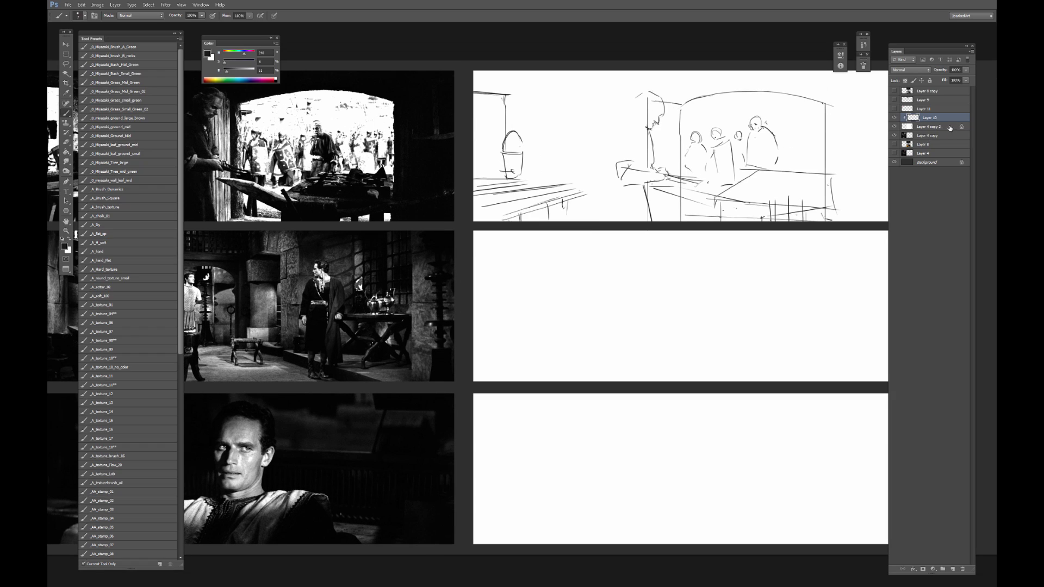
{"action": "key", "text": "Tab"}
{"action": "mouse_move", "coordinate": [662, 235]}
{"action": "left_mouse_down"}
{"action": "mouse_move", "coordinate": [683, 222]}
{"action": "mouse_move", "coordinate": [662, 242]}
{"action": "mouse_move", "coordinate": [648, 237]}
{"action": "left_mouse_up"}
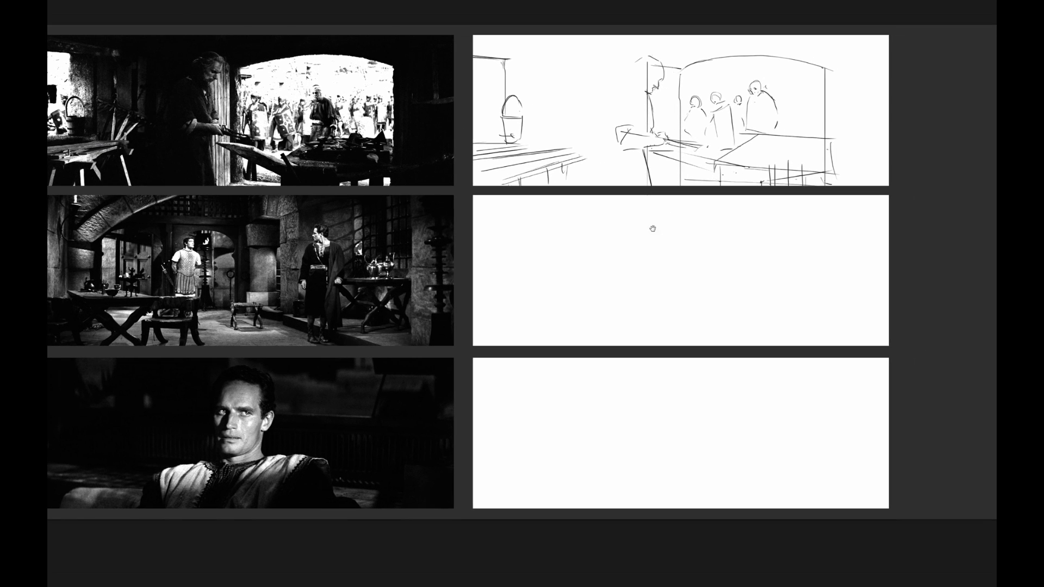
{"action": "left_click_drag", "start_coordinate": [719, 252], "coordinate": [713, 244]}
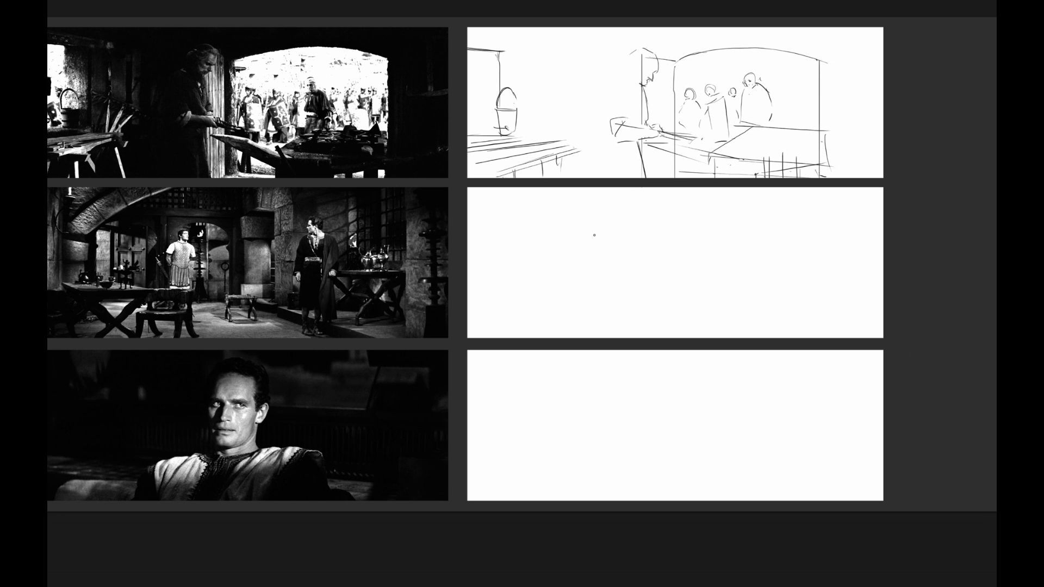
{"action": "left_click_drag", "start_coordinate": [588, 242], "coordinate": [596, 242]}
{"action": "mouse_move", "coordinate": [596, 243]}
{"action": "left_mouse_down"}
{"action": "mouse_move", "coordinate": [603, 248]}
{"action": "mouse_move", "coordinate": [576, 252]}
{"action": "mouse_move", "coordinate": [598, 271]}
{"action": "mouse_move", "coordinate": [586, 272]}
{"action": "left_mouse_up"}
{"action": "mouse_move", "coordinate": [580, 275]}
{"action": "left_mouse_down"}
{"action": "mouse_move", "coordinate": [580, 294]}
{"action": "mouse_move", "coordinate": [599, 297]}
{"action": "mouse_move", "coordinate": [601, 288]}
{"action": "left_mouse_up"}
{"action": "key", "text": "ctrl+z"}
{"action": "key", "text": "ctrl+z"}
{"action": "mouse_move", "coordinate": [597, 278]}
{"action": "left_mouse_down"}
{"action": "mouse_move", "coordinate": [583, 296]}
{"action": "mouse_move", "coordinate": [613, 297]}
{"action": "left_mouse_up"}
{"action": "key", "text": "ctrl+z"}
Draw the chair's backrest, seat and legs in front of the soldier.
{"action": "left_click_drag", "start_coordinate": [613, 298], "coordinate": [615, 335]}
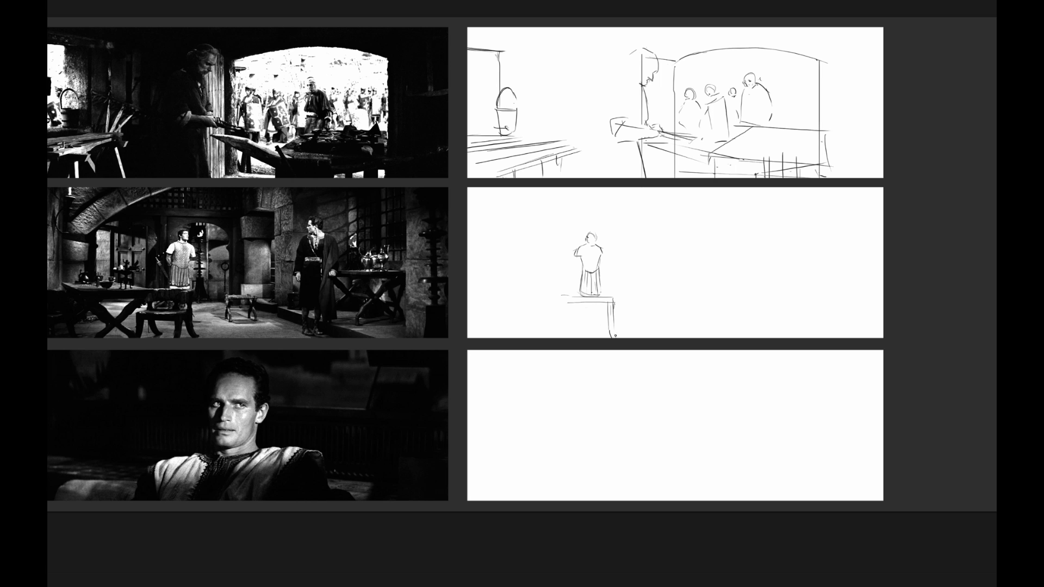
{"action": "left_click_drag", "start_coordinate": [555, 324], "coordinate": [602, 325]}
{"action": "mouse_move", "coordinate": [545, 319]}
{"action": "left_mouse_down"}
{"action": "mouse_move", "coordinate": [611, 317]}
{"action": "mouse_move", "coordinate": [602, 338]}
{"action": "mouse_move", "coordinate": [562, 338]}
{"action": "left_mouse_up"}
{"action": "left_click_drag", "start_coordinate": [565, 320], "coordinate": [566, 337]}
{"action": "left_click_drag", "start_coordinate": [564, 301], "coordinate": [592, 290]}
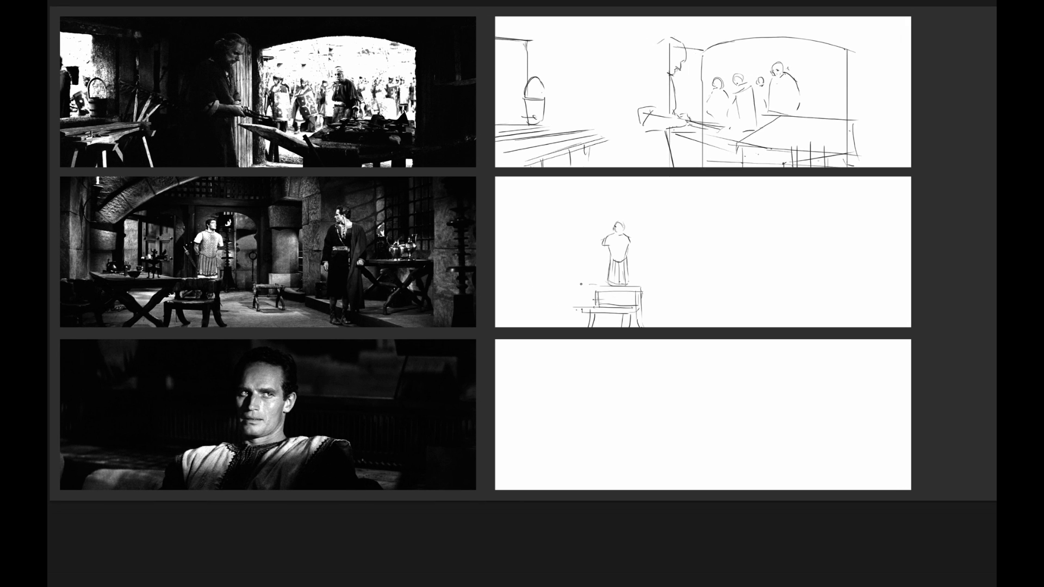
Draw the long table with crossed legs beside the chair in the middle frame, redoing strokes as needed.
{"action": "left_click_drag", "start_coordinate": [521, 282], "coordinate": [589, 283]}
{"action": "key", "text": "ctrl+z"}
{"action": "mouse_move", "coordinate": [516, 288]}
{"action": "left_mouse_down"}
{"action": "mouse_move", "coordinate": [585, 285]}
{"action": "mouse_move", "coordinate": [539, 328]}
{"action": "left_mouse_up"}
{"action": "key", "text": "ctrl+z"}
{"action": "key", "text": "ctrl+z"}
{"action": "left_click_drag", "start_coordinate": [578, 287], "coordinate": [540, 328]}
{"action": "key", "text": "ctrl+z"}
{"action": "key", "text": "ctrl+z"}
{"action": "key", "text": "ctrl+z"}
{"action": "mouse_move", "coordinate": [535, 296]}
{"action": "left_mouse_down"}
{"action": "mouse_move", "coordinate": [567, 322]}
{"action": "mouse_move", "coordinate": [540, 294]}
{"action": "mouse_move", "coordinate": [562, 297]}
{"action": "mouse_move", "coordinate": [534, 329]}
{"action": "mouse_move", "coordinate": [574, 289]}
{"action": "mouse_move", "coordinate": [536, 327]}
{"action": "left_mouse_up"}
{"action": "key", "text": "ctrl+z"}
{"action": "left_click_drag", "start_coordinate": [576, 290], "coordinate": [569, 299]}
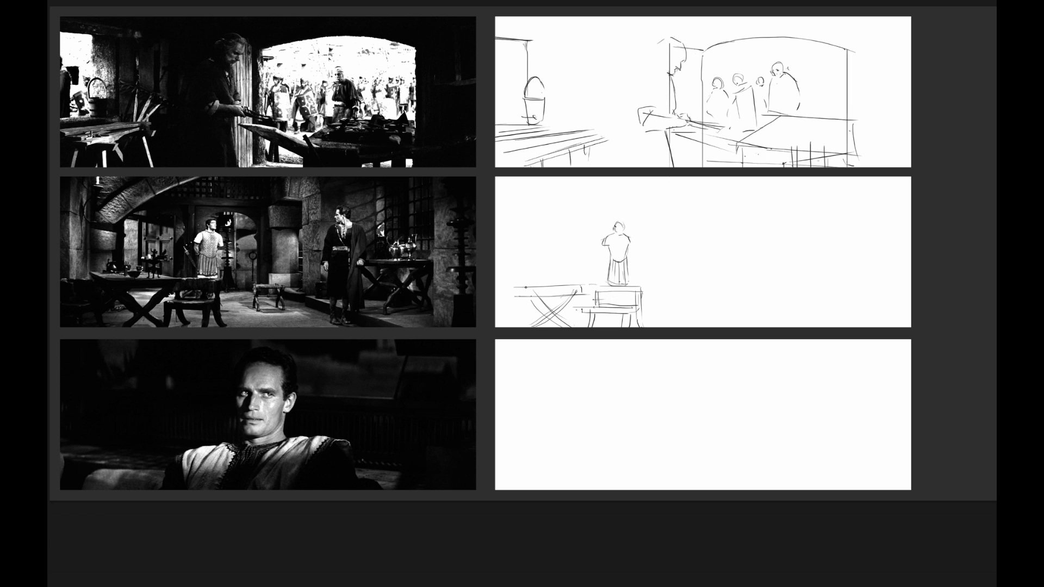
{"action": "mouse_move", "coordinate": [507, 281]}
{"action": "left_mouse_down"}
{"action": "mouse_move", "coordinate": [577, 285]}
{"action": "mouse_move", "coordinate": [507, 293]}
{"action": "left_mouse_up"}
Outline the rectangular wall opening behind the table in the middle frame.
{"action": "left_click_drag", "start_coordinate": [626, 137], "coordinate": [620, 138]}
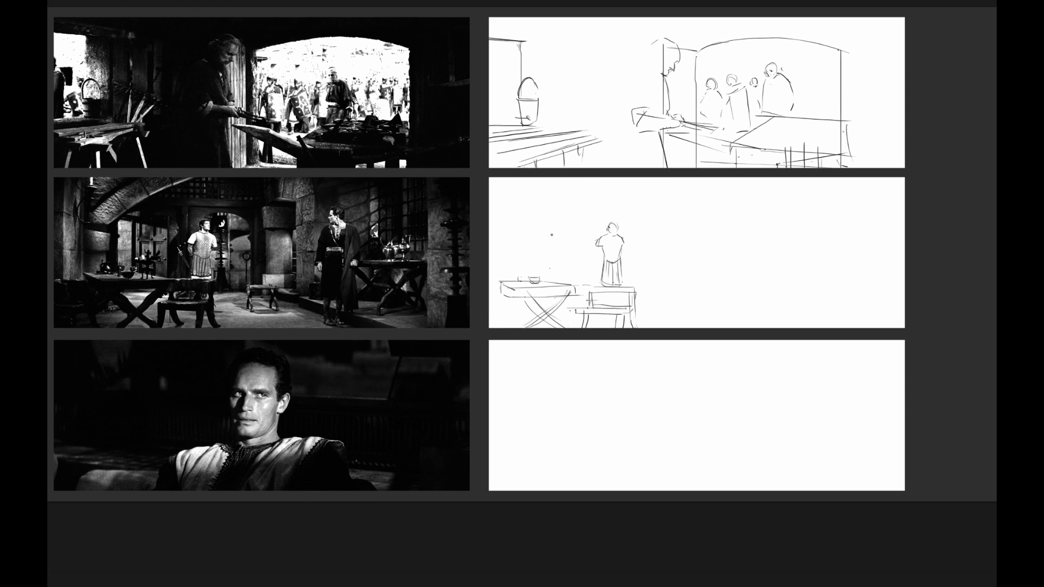
{"action": "left_click_drag", "start_coordinate": [544, 227], "coordinate": [544, 275]}
{"action": "key", "text": "ctrl+z"}
{"action": "left_click_drag", "start_coordinate": [540, 222], "coordinate": [540, 252]}
{"action": "left_click_drag", "start_coordinate": [535, 226], "coordinate": [536, 278]}
{"action": "left_click_drag", "start_coordinate": [535, 229], "coordinate": [594, 233]}
{"action": "key", "text": "ctrl+z"}
{"action": "key", "text": "ctrl+z"}
{"action": "mouse_move", "coordinate": [527, 276]}
{"action": "left_mouse_down"}
{"action": "mouse_move", "coordinate": [527, 226]}
{"action": "mouse_move", "coordinate": [581, 233]}
{"action": "mouse_move", "coordinate": [581, 286]}
{"action": "left_mouse_up"}
Draw the large arch curve rising from the left side of the middle frame to its upper edge.
{"action": "left_click_drag", "start_coordinate": [515, 235], "coordinate": [600, 177]}
{"action": "key", "text": "ctrl+z"}
{"action": "left_click_drag", "start_coordinate": [528, 216], "coordinate": [630, 177]}
{"action": "key", "text": "ctrl+z"}
{"action": "left_click_drag", "start_coordinate": [513, 219], "coordinate": [603, 177]}
Sketch the small arched doorway behind the soldier in the middle frame.
{"action": "mouse_move", "coordinate": [628, 228]}
{"action": "left_mouse_down"}
{"action": "mouse_move", "coordinate": [669, 241]}
{"action": "mouse_move", "coordinate": [665, 226]}
{"action": "mouse_move", "coordinate": [661, 296]}
{"action": "left_mouse_up"}
{"action": "key", "text": "ctrl+z"}
{"action": "key", "text": "ctrl+z"}
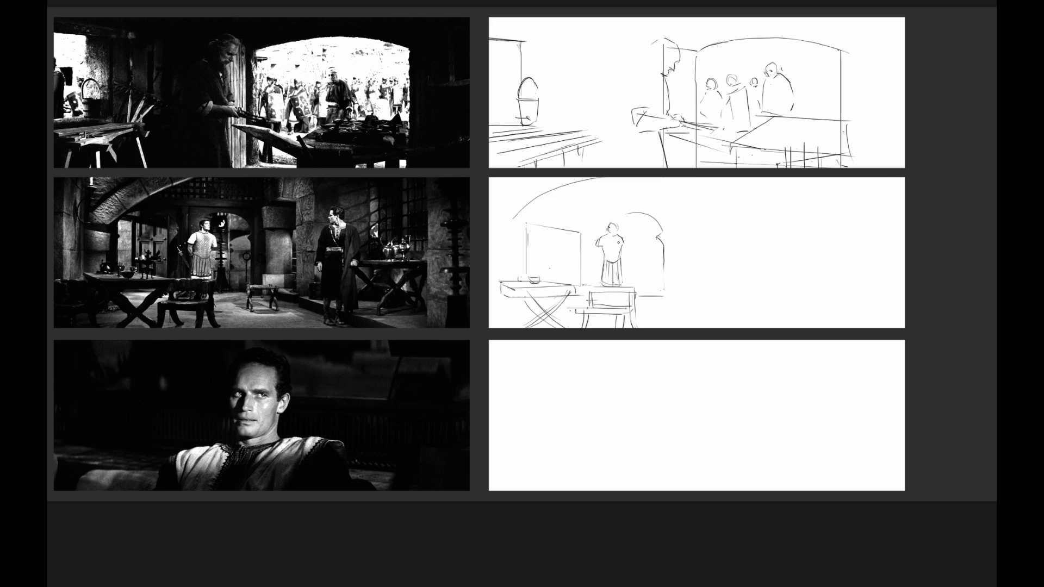
{"action": "left_click_drag", "start_coordinate": [634, 233], "coordinate": [632, 231]}
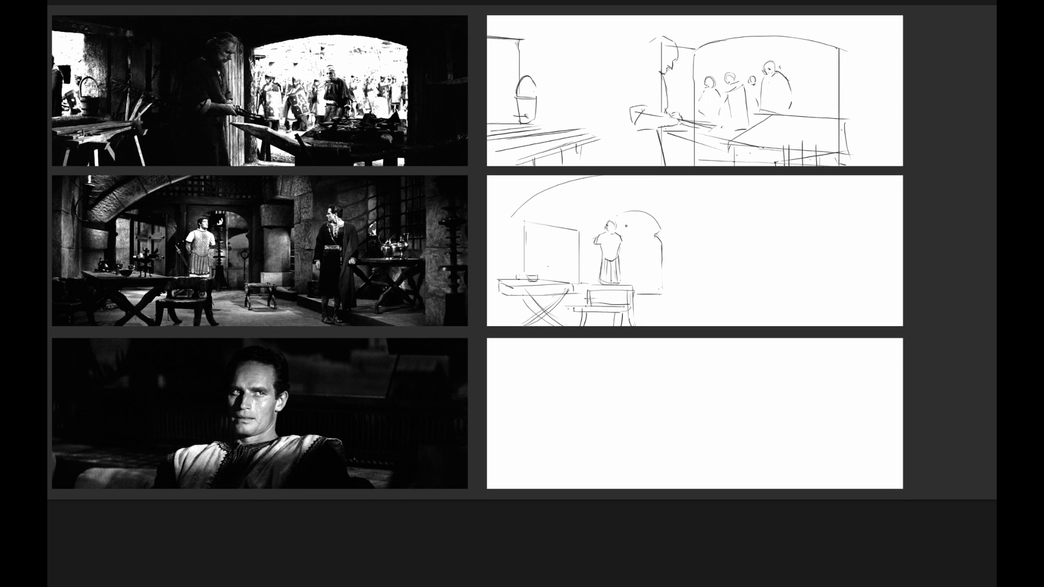
{"action": "mouse_move", "coordinate": [646, 216]}
{"action": "left_mouse_down"}
{"action": "mouse_move", "coordinate": [652, 234]}
{"action": "mouse_move", "coordinate": [632, 239]}
{"action": "mouse_move", "coordinate": [640, 233]}
{"action": "mouse_move", "coordinate": [633, 282]}
{"action": "mouse_move", "coordinate": [673, 279]}
{"action": "left_mouse_up"}
{"action": "key", "text": "ctrl+z"}
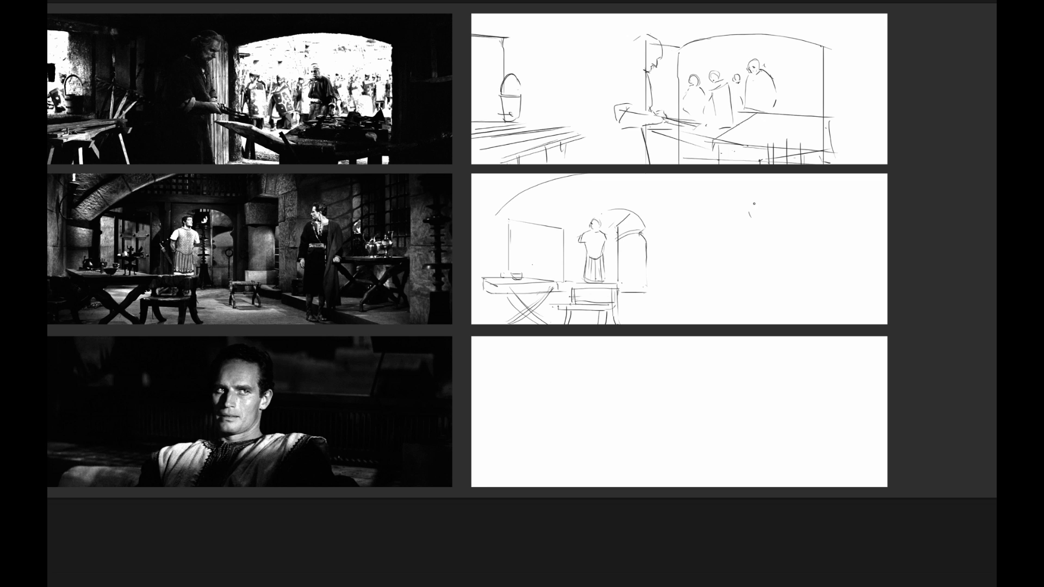
Sketch the head and upper body of the robed man on the right side of the middle frame.
{"action": "left_click_drag", "start_coordinate": [762, 204], "coordinate": [750, 217]}
{"action": "key", "text": "ctrl+z"}
{"action": "left_click_drag", "start_coordinate": [757, 223], "coordinate": [763, 233]}
{"action": "key", "text": "ctrl+z"}
{"action": "mouse_move", "coordinate": [751, 231]}
{"action": "left_mouse_down"}
{"action": "mouse_move", "coordinate": [763, 237]}
{"action": "mouse_move", "coordinate": [740, 233]}
{"action": "mouse_move", "coordinate": [735, 270]}
{"action": "mouse_move", "coordinate": [746, 274]}
{"action": "left_mouse_up"}
{"action": "key", "text": "ctrl+z"}
{"action": "left_click_drag", "start_coordinate": [746, 267], "coordinate": [738, 323]}
{"action": "key", "text": "ctrl+z"}
{"action": "left_click_drag", "start_coordinate": [736, 264], "coordinate": [746, 267]}
Lasso the robed man's sketch, adjust it with Free Transform and deselect it.
{"action": "key", "text": "l"}
{"action": "mouse_move", "coordinate": [780, 191]}
{"action": "left_mouse_down"}
{"action": "mouse_move", "coordinate": [736, 297]}
{"action": "mouse_move", "coordinate": [754, 189]}
{"action": "mouse_move", "coordinate": [790, 195]}
{"action": "mouse_move", "coordinate": [772, 210]}
{"action": "left_mouse_up"}
{"action": "key", "text": "ctrl+t"}
{"action": "key", "text": "Return"}
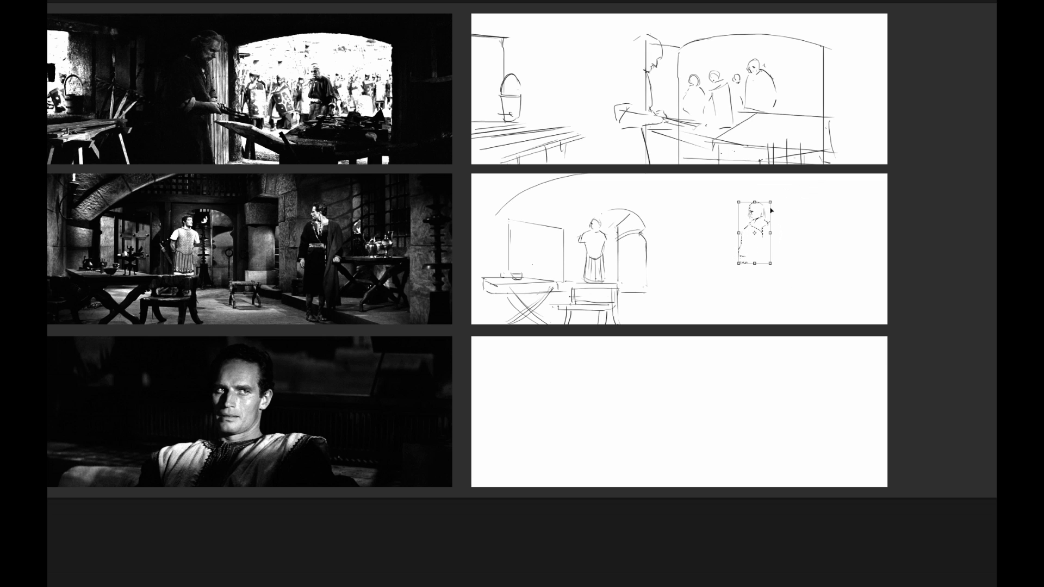
{"action": "key", "text": "ctrl+d"}
Erase the rough lower lines of the robed man, draw his robe and legs, and add the slanting floor edge beneath him.
{"action": "key", "text": "b"}
{"action": "key", "text": "e"}
{"action": "left_click_drag", "start_coordinate": [748, 262], "coordinate": [739, 255]}
{"action": "key", "text": "b"}
{"action": "mouse_move", "coordinate": [772, 221]}
{"action": "left_mouse_down"}
{"action": "mouse_move", "coordinate": [786, 241]}
{"action": "mouse_move", "coordinate": [773, 261]}
{"action": "mouse_move", "coordinate": [784, 273]}
{"action": "mouse_move", "coordinate": [745, 260]}
{"action": "left_mouse_up"}
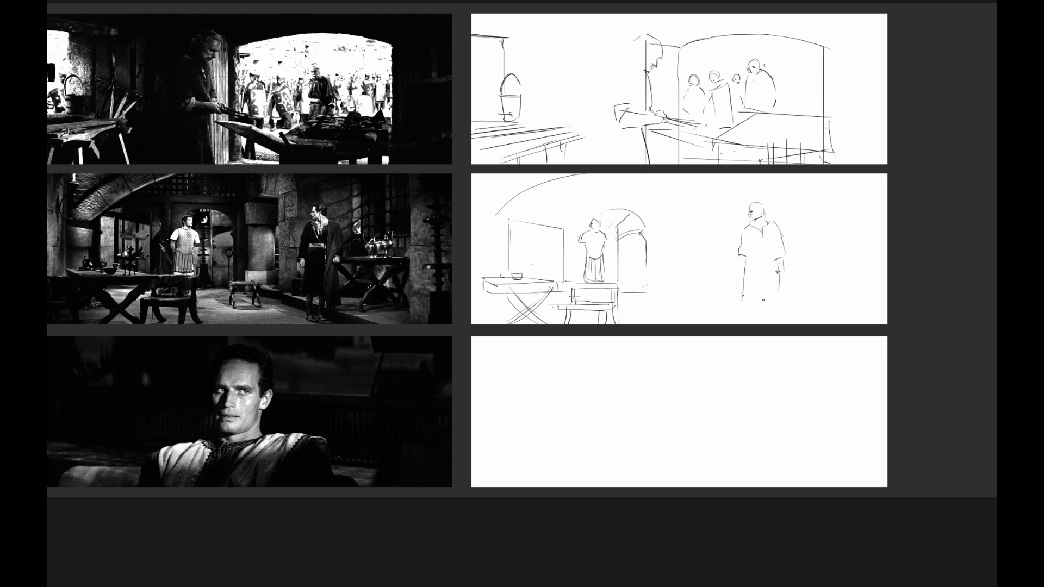
{"action": "left_click_drag", "start_coordinate": [744, 301], "coordinate": [763, 298]}
{"action": "mouse_move", "coordinate": [777, 260]}
{"action": "left_mouse_down"}
{"action": "mouse_move", "coordinate": [785, 311]}
{"action": "mouse_move", "coordinate": [761, 304]}
{"action": "mouse_move", "coordinate": [754, 320]}
{"action": "left_mouse_up"}
{"action": "mouse_move", "coordinate": [756, 296]}
{"action": "left_mouse_down"}
{"action": "mouse_move", "coordinate": [759, 325]}
{"action": "mouse_move", "coordinate": [770, 322]}
{"action": "left_mouse_up"}
{"action": "mouse_move", "coordinate": [694, 302]}
{"action": "left_mouse_down"}
{"action": "mouse_move", "coordinate": [822, 322]}
{"action": "mouse_move", "coordinate": [787, 325]}
{"action": "left_mouse_up"}
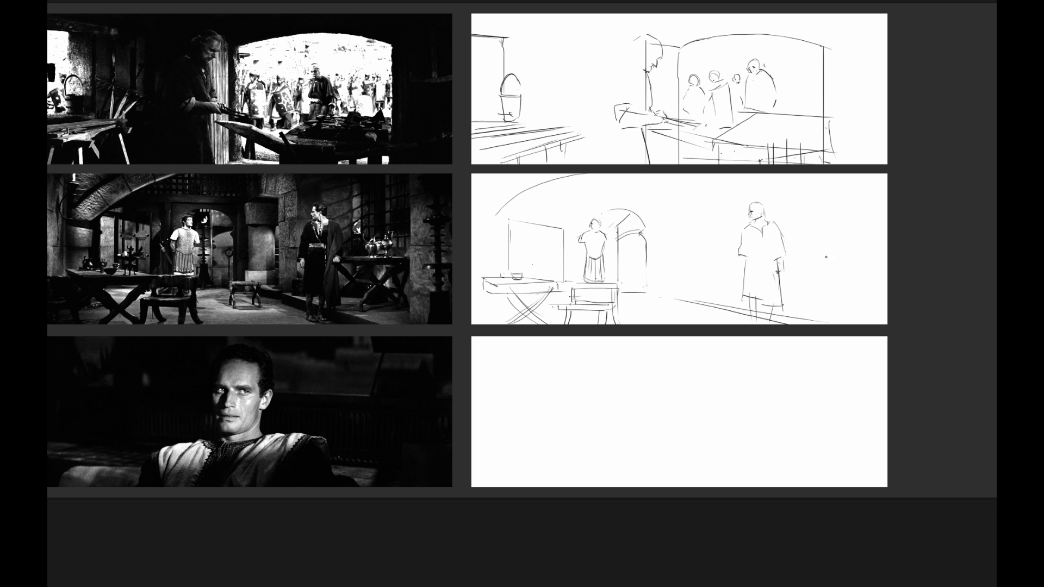
Add the side table's edge next to the robed man and refine his hand, belt and face.
{"action": "left_click_drag", "start_coordinate": [835, 262], "coordinate": [774, 269]}
{"action": "mouse_move", "coordinate": [771, 251]}
{"action": "left_mouse_down"}
{"action": "mouse_move", "coordinate": [740, 266]}
{"action": "mouse_move", "coordinate": [789, 272]}
{"action": "left_mouse_up"}
{"action": "key", "text": "ctrl+z"}
{"action": "mouse_move", "coordinate": [763, 214]}
{"action": "left_mouse_down"}
{"action": "mouse_move", "coordinate": [766, 226]}
{"action": "mouse_move", "coordinate": [750, 213]}
{"action": "left_mouse_up"}
{"action": "left_click_drag", "start_coordinate": [762, 211], "coordinate": [758, 210]}
{"action": "key", "text": "ctrl+z"}
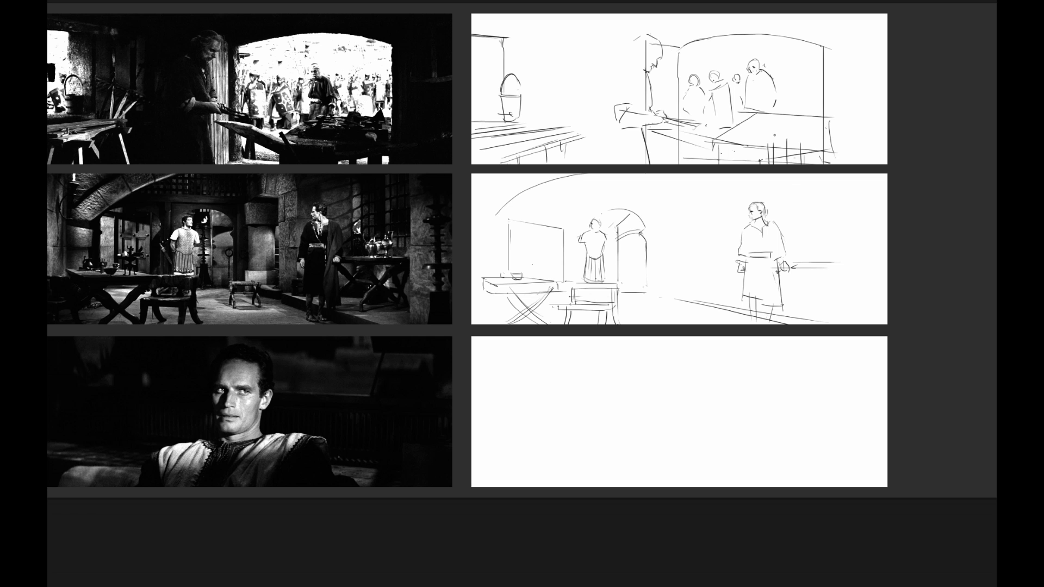
{"action": "key", "text": "ctrl+z"}
Draw the vertical wall and pillar edges on both sides of the robed man.
{"action": "mouse_move", "coordinate": [686, 175]}
{"action": "left_mouse_down"}
{"action": "mouse_move", "coordinate": [699, 198]}
{"action": "mouse_move", "coordinate": [688, 201]}
{"action": "mouse_move", "coordinate": [691, 255]}
{"action": "left_mouse_up"}
{"action": "key", "text": "ctrl+z"}
{"action": "left_click_drag", "start_coordinate": [823, 184], "coordinate": [830, 198]}
{"action": "left_click_drag", "start_coordinate": [831, 181], "coordinate": [834, 289]}
{"action": "key", "text": "ctrl+z"}
{"action": "left_click_drag", "start_coordinate": [819, 179], "coordinate": [819, 319]}
{"action": "left_click_drag", "start_coordinate": [715, 312], "coordinate": [726, 278]}
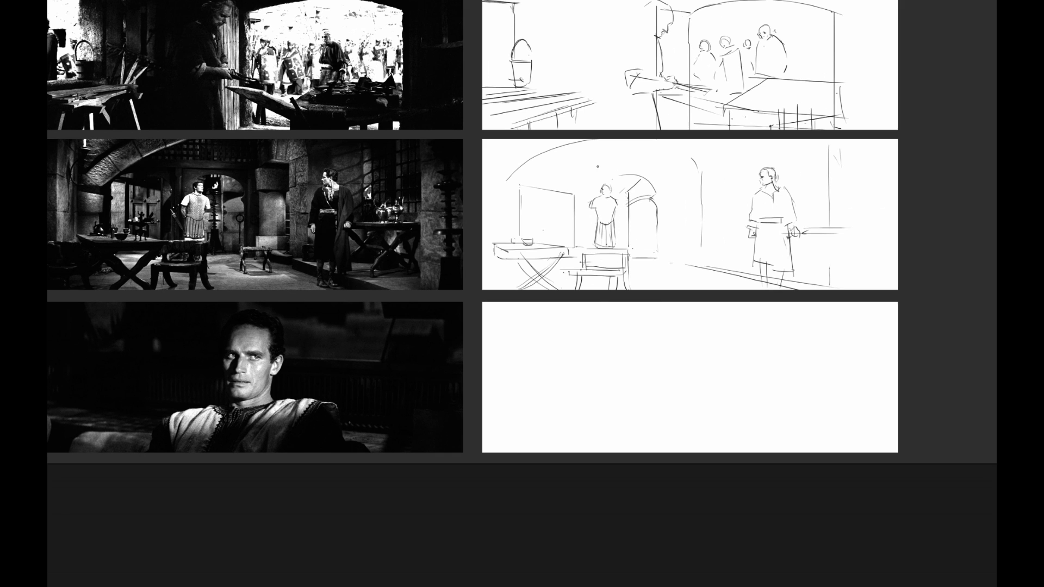
Erase the soldier's head and redraw it along with his arm in the middle frame.
{"action": "key", "text": "e"}
{"action": "mouse_move", "coordinate": [617, 186]}
{"action": "left_mouse_down"}
{"action": "mouse_move", "coordinate": [604, 180]}
{"action": "mouse_move", "coordinate": [607, 195]}
{"action": "left_mouse_up"}
{"action": "key", "text": "b"}
{"action": "key", "text": "ctrl+z"}
{"action": "key", "text": "ctrl+z"}
{"action": "left_click_drag", "start_coordinate": [595, 204], "coordinate": [593, 218]}
{"action": "key", "text": "ctrl+z"}
Add vertical lines inside the wall opening and rework the large arch as a thick double curve.
{"action": "left_click_drag", "start_coordinate": [545, 189], "coordinate": [545, 236]}
{"action": "mouse_move", "coordinate": [500, 191]}
{"action": "left_mouse_down"}
{"action": "mouse_move", "coordinate": [513, 197]}
{"action": "mouse_move", "coordinate": [585, 140]}
{"action": "left_mouse_up"}
{"action": "key", "text": "e"}
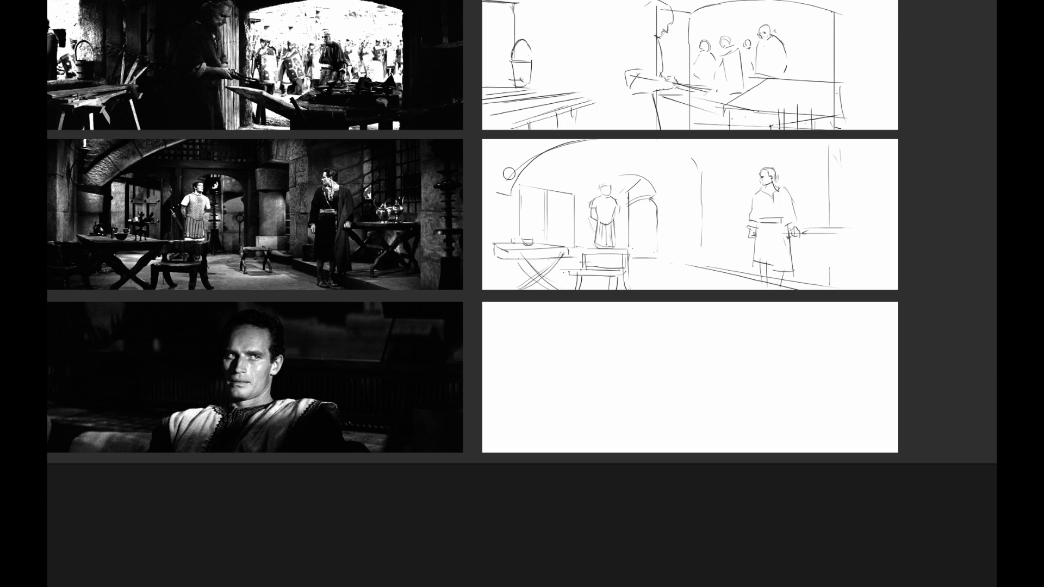
{"action": "mouse_move", "coordinate": [509, 174]}
{"action": "left_mouse_down"}
{"action": "mouse_move", "coordinate": [544, 150]}
{"action": "mouse_move", "coordinate": [593, 141]}
{"action": "left_mouse_up"}
{"action": "key", "text": "b"}
{"action": "left_click_drag", "start_coordinate": [512, 196], "coordinate": [571, 147]}
{"action": "scroll", "coordinate": [652, 272], "scroll_direction": "down", "scroll_amount": 3}
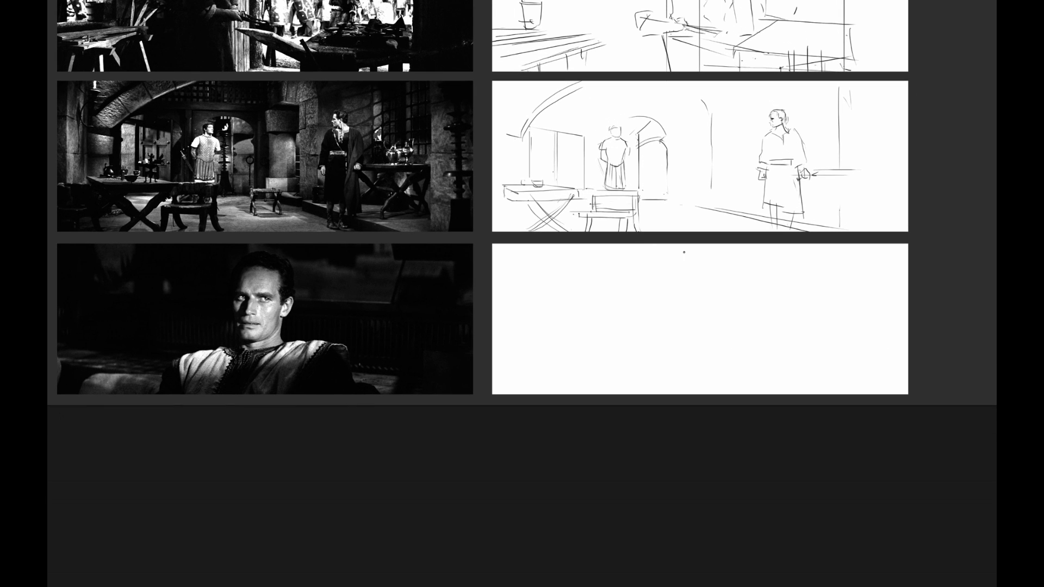
Sketch the rounded outline of the man's head in the upper middle of the blank bottom frame.
{"action": "left_click_drag", "start_coordinate": [734, 324], "coordinate": [704, 354]}
{"action": "left_click_drag", "start_coordinate": [687, 263], "coordinate": [656, 313]}
{"action": "mouse_move", "coordinate": [686, 263]}
{"action": "left_mouse_down"}
{"action": "mouse_move", "coordinate": [736, 320]}
{"action": "mouse_move", "coordinate": [700, 275]}
{"action": "mouse_move", "coordinate": [669, 310]}
{"action": "mouse_move", "coordinate": [718, 343]}
{"action": "mouse_move", "coordinate": [677, 356]}
{"action": "mouse_move", "coordinate": [656, 316]}
{"action": "left_mouse_up"}
{"action": "scroll", "coordinate": [711, 298], "scroll_direction": "up", "scroll_amount": 1}
{"action": "mouse_move", "coordinate": [685, 370]}
{"action": "left_mouse_down"}
{"action": "mouse_move", "coordinate": [725, 296]}
{"action": "mouse_move", "coordinate": [655, 291]}
{"action": "mouse_move", "coordinate": [658, 321]}
{"action": "left_mouse_up"}
{"action": "key", "text": "b"}
{"action": "mouse_move", "coordinate": [707, 263]}
{"action": "left_mouse_down"}
{"action": "mouse_move", "coordinate": [673, 279]}
{"action": "mouse_move", "coordinate": [701, 277]}
{"action": "mouse_move", "coordinate": [672, 274]}
{"action": "mouse_move", "coordinate": [663, 289]}
{"action": "left_mouse_up"}
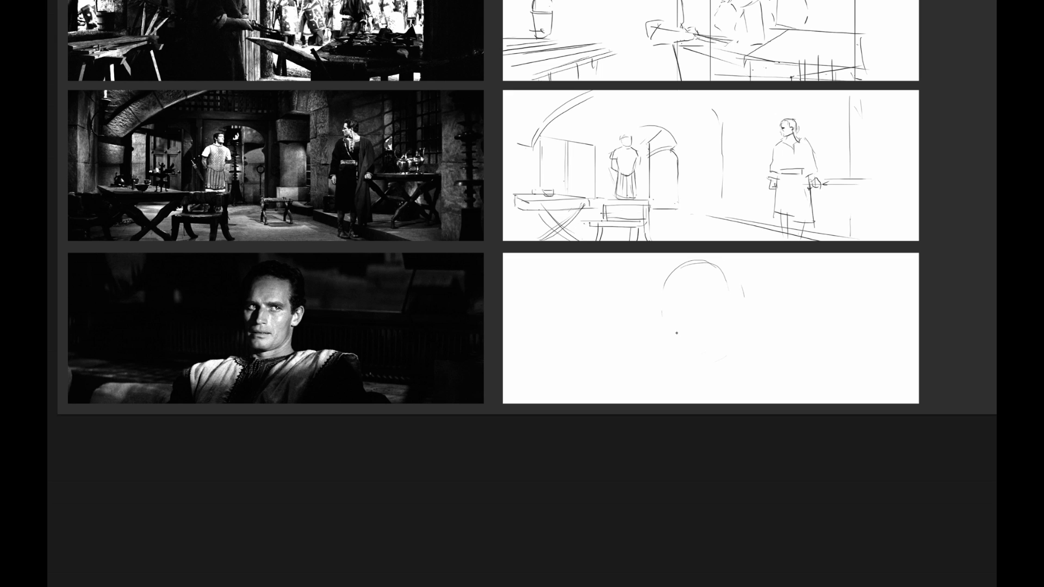
Draw the brow line, eyes and start of the nose inside the head outline, erasing stray marks to correct them.
{"action": "left_click_drag", "start_coordinate": [666, 302], "coordinate": [710, 302]}
{"action": "left_click_drag", "start_coordinate": [679, 315], "coordinate": [680, 304]}
{"action": "key", "text": "ctrl+z"}
{"action": "left_click_drag", "start_coordinate": [695, 304], "coordinate": [710, 304]}
{"action": "key", "text": "e"}
{"action": "left_click_drag", "start_coordinate": [669, 299], "coordinate": [676, 303]}
{"action": "key", "text": "b"}
{"action": "key", "text": "e"}
{"action": "left_click_drag", "start_coordinate": [685, 324], "coordinate": [680, 322]}
{"action": "key", "text": "b"}
Draw the nose base, cheek and mouth, and close the head with the chin, jaw, ear and hair contour.
{"action": "left_click_drag", "start_coordinate": [687, 324], "coordinate": [693, 326]}
{"action": "left_click_drag", "start_coordinate": [670, 317], "coordinate": [674, 331]}
{"action": "left_click_drag", "start_coordinate": [683, 311], "coordinate": [682, 303]}
{"action": "left_click", "coordinate": [697, 335]}
{"action": "left_click_drag", "start_coordinate": [694, 335], "coordinate": [683, 341]}
{"action": "key", "text": "ctrl+z"}
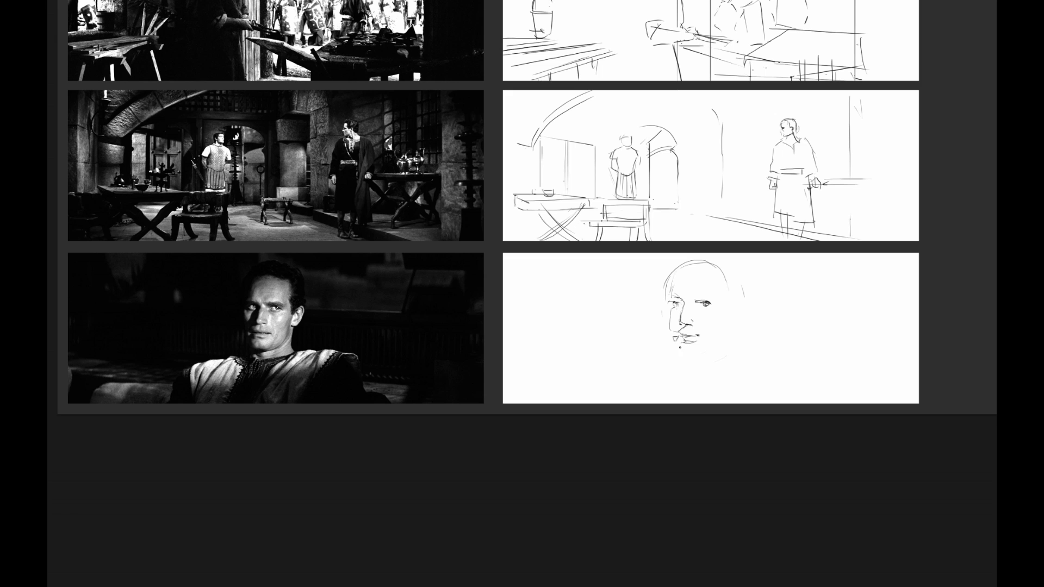
{"action": "mouse_move", "coordinate": [698, 355]}
{"action": "left_mouse_down"}
{"action": "mouse_move", "coordinate": [687, 353]}
{"action": "mouse_move", "coordinate": [705, 357]}
{"action": "left_mouse_up"}
{"action": "mouse_move", "coordinate": [731, 275]}
{"action": "left_mouse_down"}
{"action": "mouse_move", "coordinate": [732, 301]}
{"action": "mouse_move", "coordinate": [720, 258]}
{"action": "left_mouse_up"}
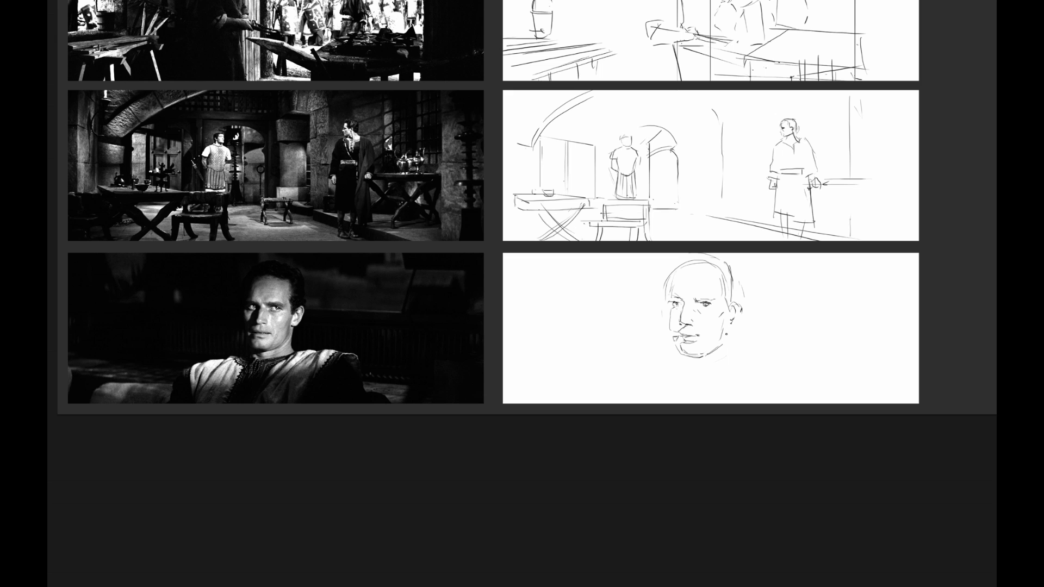
Sketch the man's neck, shoulders and robe folds, and add the seat-back lines beside his shoulder.
{"action": "mouse_move", "coordinate": [728, 329]}
{"action": "left_mouse_down"}
{"action": "mouse_move", "coordinate": [730, 360]}
{"action": "mouse_move", "coordinate": [692, 365]}
{"action": "mouse_move", "coordinate": [693, 379]}
{"action": "mouse_move", "coordinate": [683, 378]}
{"action": "left_mouse_up"}
{"action": "key", "text": "ctrl+z"}
{"action": "key", "text": "ctrl+z"}
{"action": "left_click_drag", "start_coordinate": [742, 360], "coordinate": [702, 381]}
{"action": "mouse_move", "coordinate": [766, 366]}
{"action": "left_mouse_down"}
{"action": "mouse_move", "coordinate": [736, 393]}
{"action": "mouse_move", "coordinate": [808, 370]}
{"action": "mouse_move", "coordinate": [796, 372]}
{"action": "left_mouse_up"}
{"action": "mouse_move", "coordinate": [684, 365]}
{"action": "left_mouse_down"}
{"action": "mouse_move", "coordinate": [637, 373]}
{"action": "mouse_move", "coordinate": [609, 402]}
{"action": "left_mouse_up"}
{"action": "left_click_drag", "start_coordinate": [793, 375], "coordinate": [817, 402]}
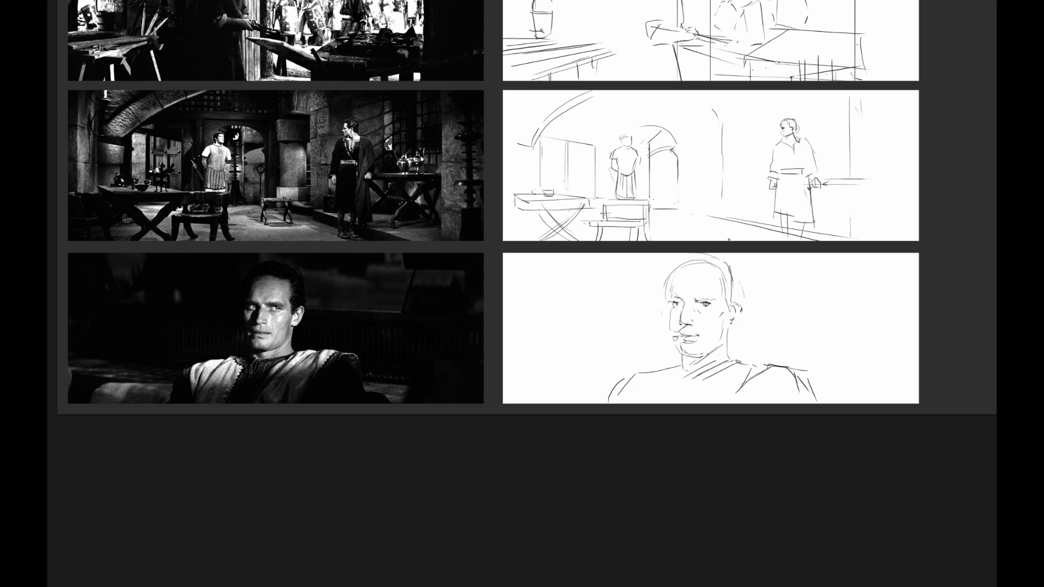
{"action": "mouse_move", "coordinate": [539, 376]}
{"action": "left_mouse_down"}
{"action": "mouse_move", "coordinate": [625, 375]}
{"action": "mouse_move", "coordinate": [594, 384]}
{"action": "left_mouse_up"}
{"action": "left_click_drag", "start_coordinate": [671, 281], "coordinate": [665, 297]}
Select the whole portrait sketch in the bottom frame and scale it down slightly.
{"action": "key", "text": "ctrl+t"}
{"action": "key", "text": "Return"}
{"action": "key", "text": "l"}
{"action": "mouse_move", "coordinate": [829, 419]}
{"action": "left_mouse_down"}
{"action": "mouse_move", "coordinate": [799, 341]}
{"action": "mouse_move", "coordinate": [749, 258]}
{"action": "mouse_move", "coordinate": [714, 250]}
{"action": "mouse_move", "coordinate": [546, 338]}
{"action": "mouse_move", "coordinate": [534, 443]}
{"action": "left_mouse_up"}
{"action": "key", "text": "ctrl+t"}
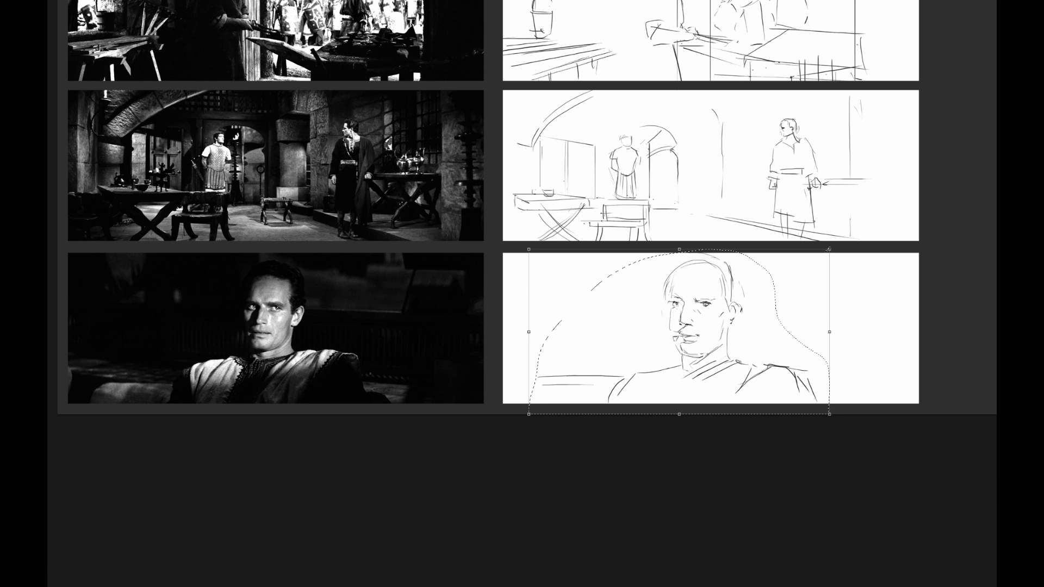
{"action": "left_click_drag", "start_coordinate": [829, 250], "coordinate": [796, 279]}
{"action": "key", "text": "ctrl+d"}
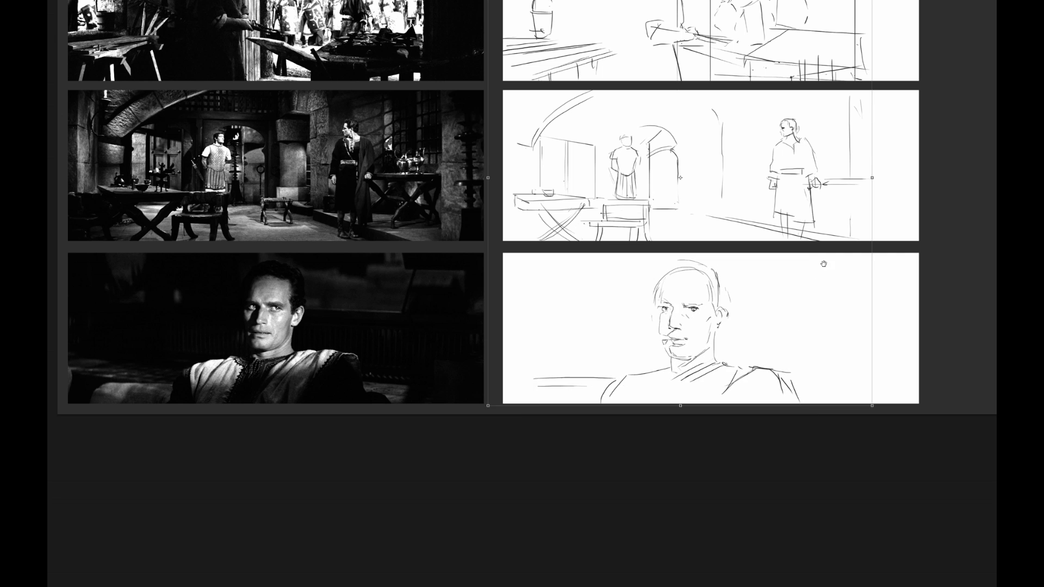
{"action": "left_click_drag", "start_coordinate": [829, 247], "coordinate": [800, 325]}
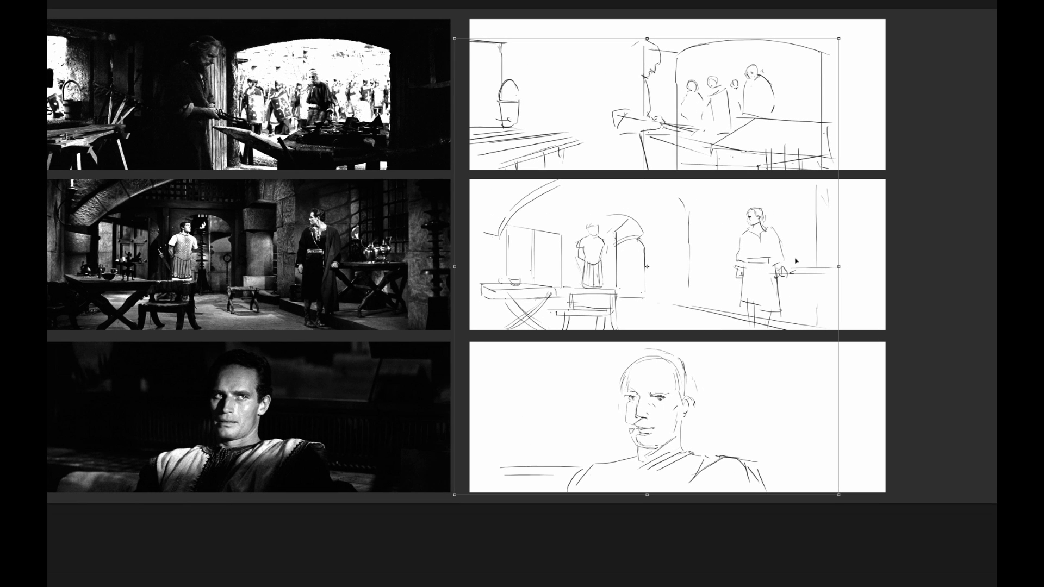
Create a new layer directly above the white frames layer, beneath the line sketch.
{"action": "key", "text": "Tab"}
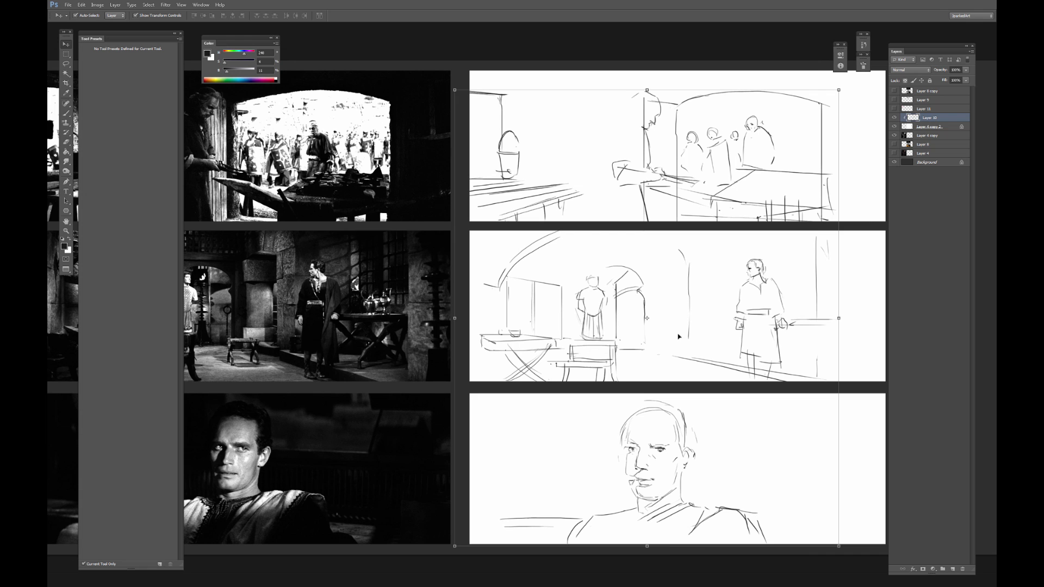
{"action": "left_click", "coordinate": [936, 129]}
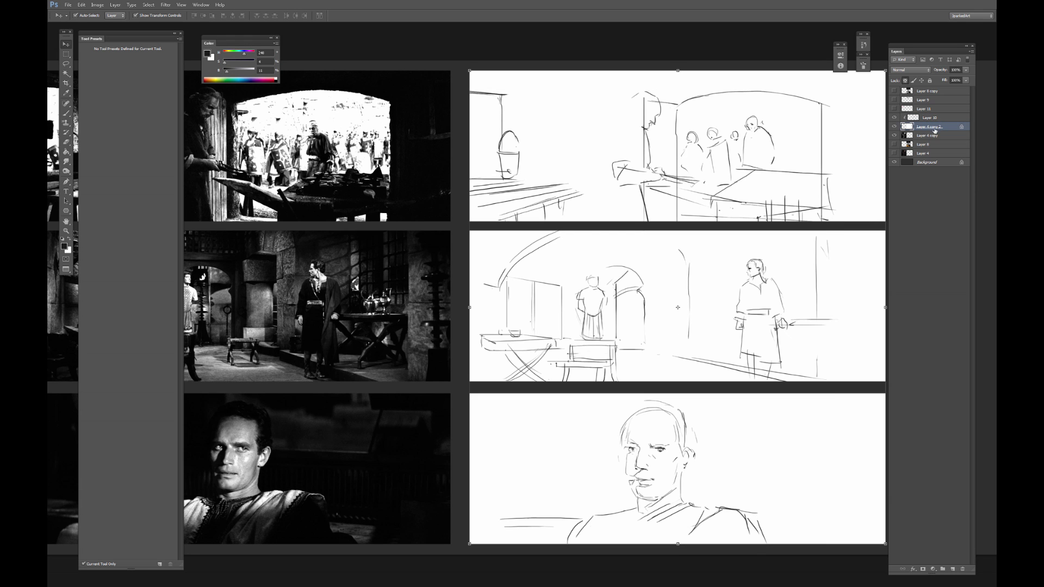
{"action": "left_click", "coordinate": [953, 569]}
{"action": "key", "text": "b"}
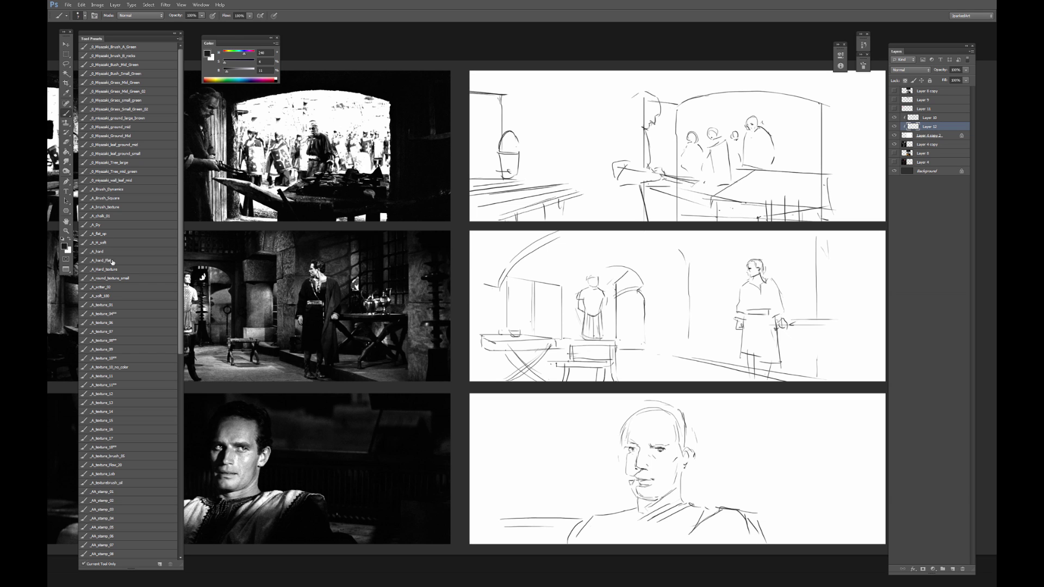
Choose the _A_hard_flat brush preset and reset the painting colour to pure black.
{"action": "left_click", "coordinate": [108, 261]}
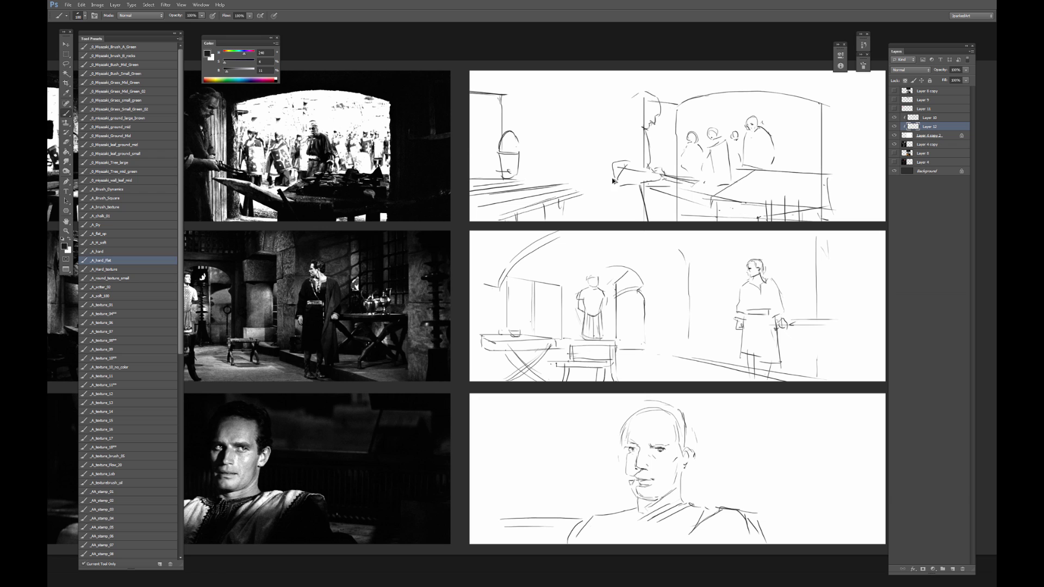
{"action": "left_click_drag", "start_coordinate": [436, 95], "coordinate": [454, 53], "text": "alt"}
{"action": "key", "text": "d"}
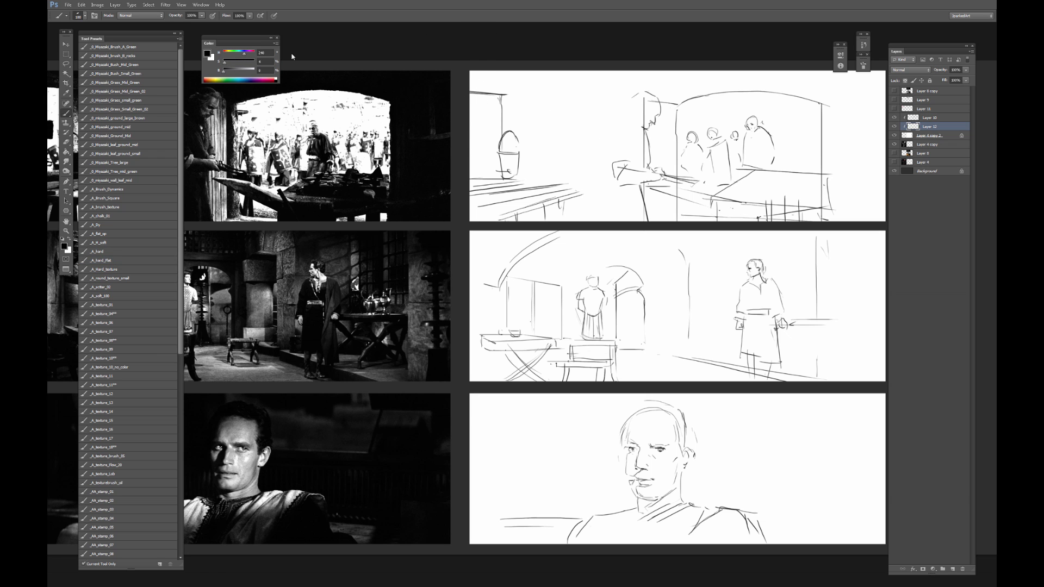
{"action": "key", "text": "g"}
{"action": "left_click", "coordinate": [524, 43], "text": "alt"}
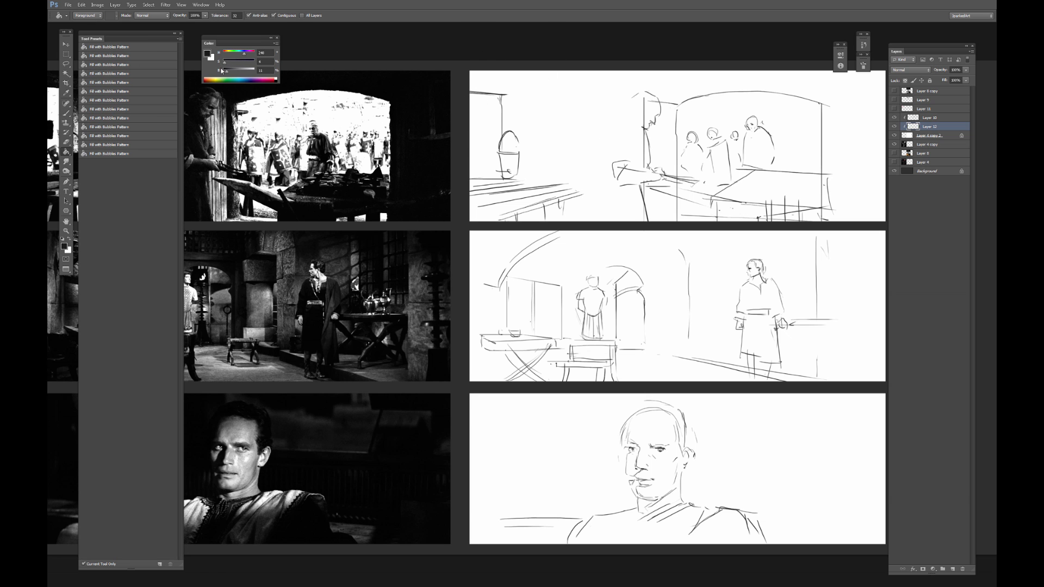
{"action": "key", "text": "d"}
{"action": "key", "text": "b"}
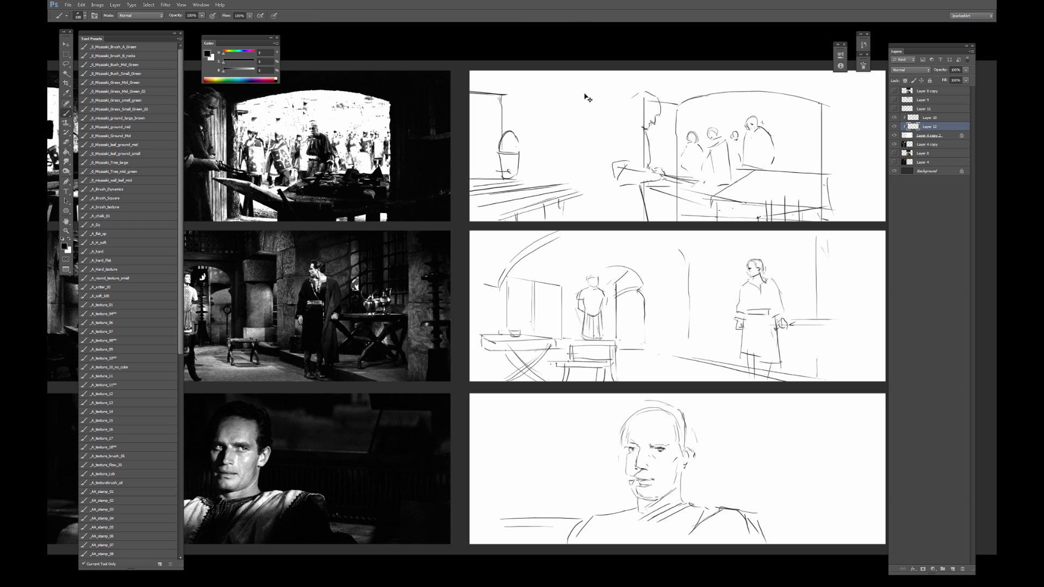
Enlarge the brush and paint the wall to the right of the arch in the top frame solid black.
{"action": "mouse_move", "coordinate": [608, 169]}
{"action": "left_mouse_down"}
{"action": "mouse_move", "coordinate": [559, 168]}
{"action": "mouse_move", "coordinate": [539, 196]}
{"action": "mouse_move", "coordinate": [439, 230]}
{"action": "left_mouse_up"}
{"action": "key", "text": "bracketleft"}
{"action": "key", "text": "bracketleft"}
{"action": "key", "text": "ctrl+minus"}
{"action": "key", "text": "ctrl+plus"}
{"action": "key", "text": "bracketright"}
{"action": "key", "text": "bracketright"}
{"action": "key", "text": "bracketright"}
{"action": "key", "text": "bracketright"}
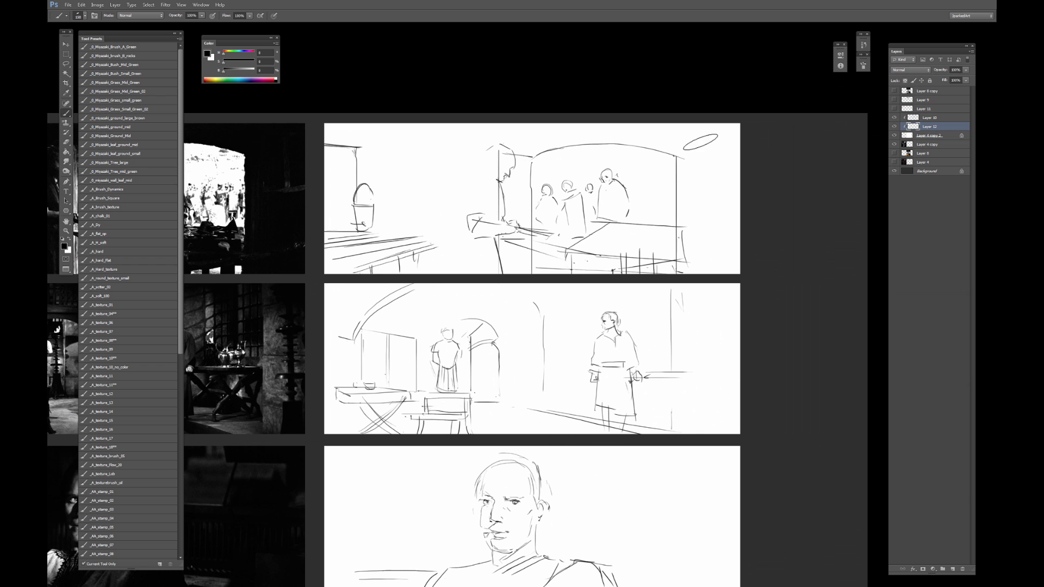
{"action": "key", "text": "bracketright"}
{"action": "mouse_move", "coordinate": [699, 129]}
{"action": "left_mouse_down"}
{"action": "mouse_move", "coordinate": [699, 223]}
{"action": "mouse_move", "coordinate": [703, 136]}
{"action": "mouse_move", "coordinate": [721, 187]}
{"action": "mouse_move", "coordinate": [723, 262]}
{"action": "mouse_move", "coordinate": [732, 261]}
{"action": "left_mouse_up"}
{"action": "mouse_move", "coordinate": [643, 209]}
{"action": "left_mouse_down"}
{"action": "mouse_move", "coordinate": [745, 184]}
{"action": "mouse_move", "coordinate": [803, 221]}
{"action": "mouse_move", "coordinate": [800, 239]}
{"action": "mouse_move", "coordinate": [789, 195]}
{"action": "mouse_move", "coordinate": [802, 246]}
{"action": "mouse_move", "coordinate": [842, 246]}
{"action": "left_mouse_up"}
Block in the foreground table in front of the arch as a solid black shape with a smaller brush.
{"action": "key", "text": "bracketleft"}
{"action": "key", "text": "bracketleft"}
{"action": "key", "text": "bracketleft"}
{"action": "key", "text": "bracketleft"}
{"action": "key", "text": "bracketright"}
{"action": "key", "text": "bracketright"}
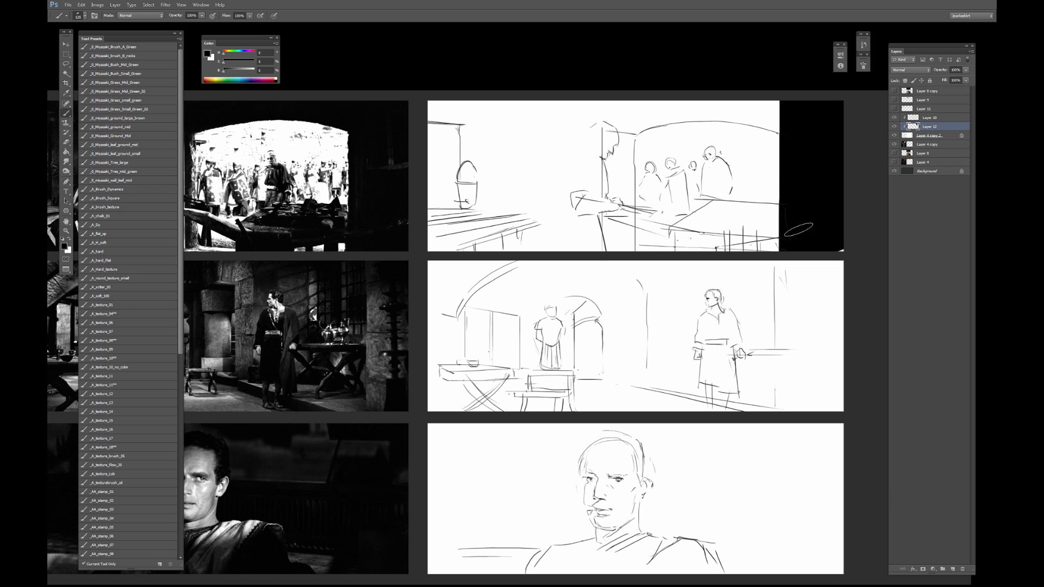
{"action": "mouse_move", "coordinate": [698, 246]}
{"action": "left_mouse_down"}
{"action": "mouse_move", "coordinate": [809, 227]}
{"action": "mouse_move", "coordinate": [703, 244]}
{"action": "mouse_move", "coordinate": [799, 223]}
{"action": "mouse_move", "coordinate": [697, 229]}
{"action": "mouse_move", "coordinate": [686, 252]}
{"action": "mouse_move", "coordinate": [683, 224]}
{"action": "mouse_move", "coordinate": [712, 203]}
{"action": "mouse_move", "coordinate": [757, 204]}
{"action": "mouse_move", "coordinate": [764, 216]}
{"action": "mouse_move", "coordinate": [730, 232]}
{"action": "mouse_move", "coordinate": [756, 219]}
{"action": "mouse_move", "coordinate": [702, 224]}
{"action": "left_mouse_up"}
Fill the robe of the rightmost figure in the archway with black using a finer brush.
{"action": "key", "text": "bracketleft"}
{"action": "key", "text": "bracketleft"}
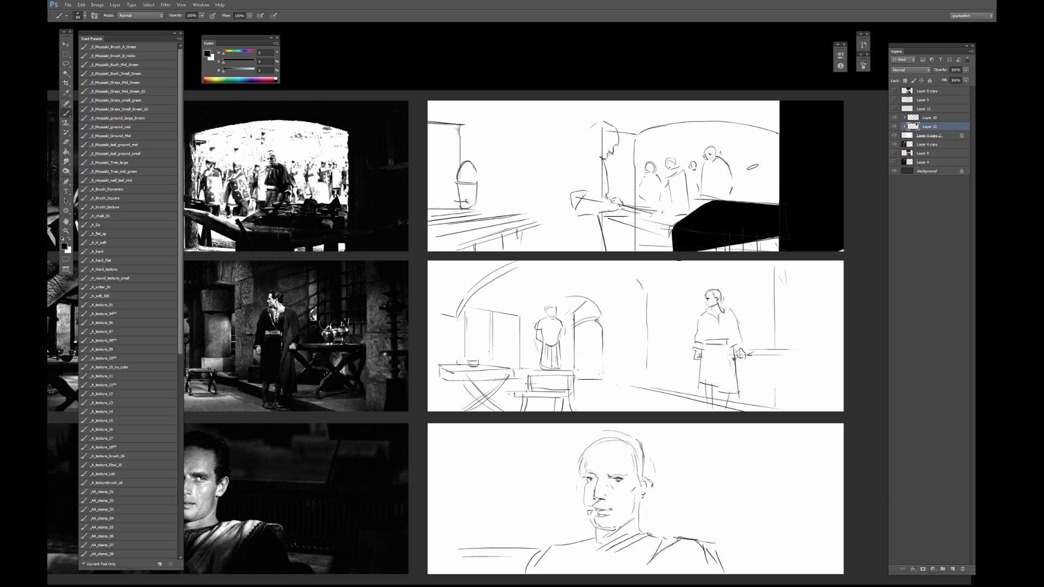
{"action": "mouse_move", "coordinate": [725, 190]}
{"action": "left_mouse_down"}
{"action": "mouse_move", "coordinate": [719, 168]}
{"action": "mouse_move", "coordinate": [732, 177]}
{"action": "mouse_move", "coordinate": [722, 192]}
{"action": "left_mouse_up"}
{"action": "key", "text": "bracketleft"}
Paint the ceiling area above the arch black with a larger brush, following the arch's curve to the right wall.
{"action": "key", "text": "bracketright"}
{"action": "key", "text": "bracketright"}
{"action": "key", "text": "bracketright"}
{"action": "key", "text": "bracketright"}
{"action": "key", "text": "bracketright"}
{"action": "key", "text": "bracketright"}
{"action": "key", "text": "bracketright"}
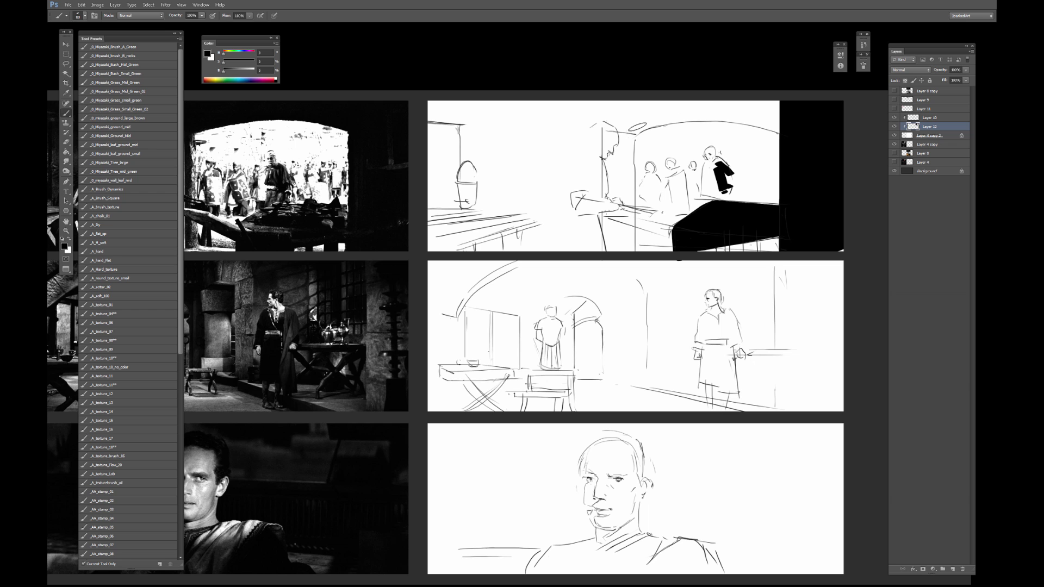
{"action": "mouse_move", "coordinate": [625, 133]}
{"action": "left_mouse_down"}
{"action": "mouse_move", "coordinate": [725, 110]}
{"action": "mouse_move", "coordinate": [783, 106]}
{"action": "left_mouse_up"}
{"action": "mouse_move", "coordinate": [653, 124]}
{"action": "left_mouse_down"}
{"action": "mouse_move", "coordinate": [802, 131]}
{"action": "mouse_move", "coordinate": [747, 123]}
{"action": "mouse_move", "coordinate": [789, 110]}
{"action": "mouse_move", "coordinate": [770, 99]}
{"action": "mouse_move", "coordinate": [618, 104]}
{"action": "mouse_move", "coordinate": [605, 114]}
{"action": "mouse_move", "coordinate": [635, 126]}
{"action": "mouse_move", "coordinate": [702, 101]}
{"action": "left_mouse_up"}
{"action": "left_click_drag", "start_coordinate": [860, 189], "coordinate": [808, 189]}
{"action": "key", "text": "bracketleft"}
{"action": "key", "text": "bracketleft"}
{"action": "key", "text": "bracketleft"}
{"action": "left_click_drag", "start_coordinate": [758, 224], "coordinate": [811, 266]}
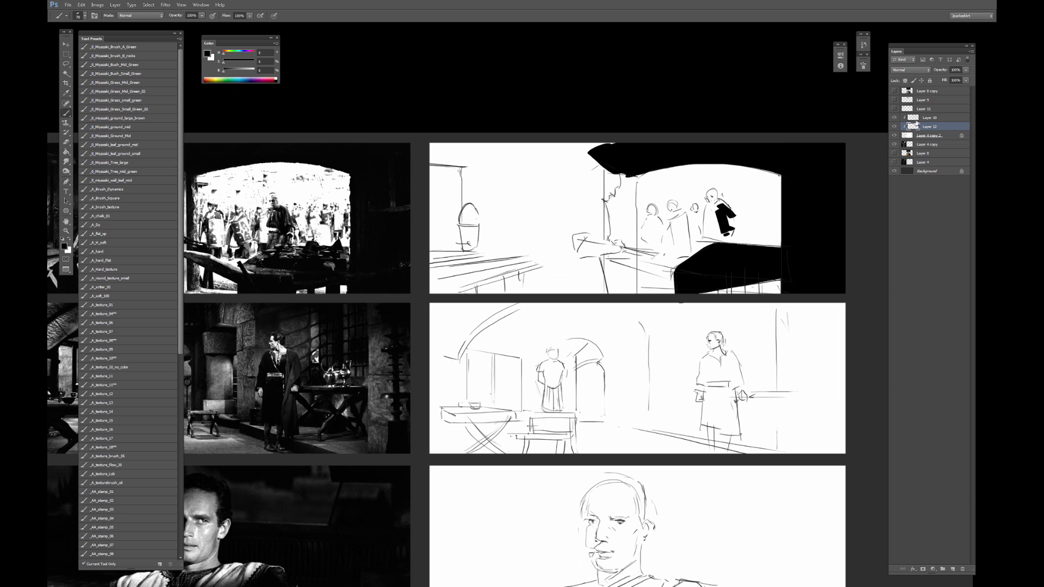
Colorize the line sketch layer red with Hue/Saturation, using Hue 0, Saturation 41 and a raised Lightness.
{"action": "left_click", "coordinate": [919, 118]}
{"action": "key", "text": "ctrl+u"}
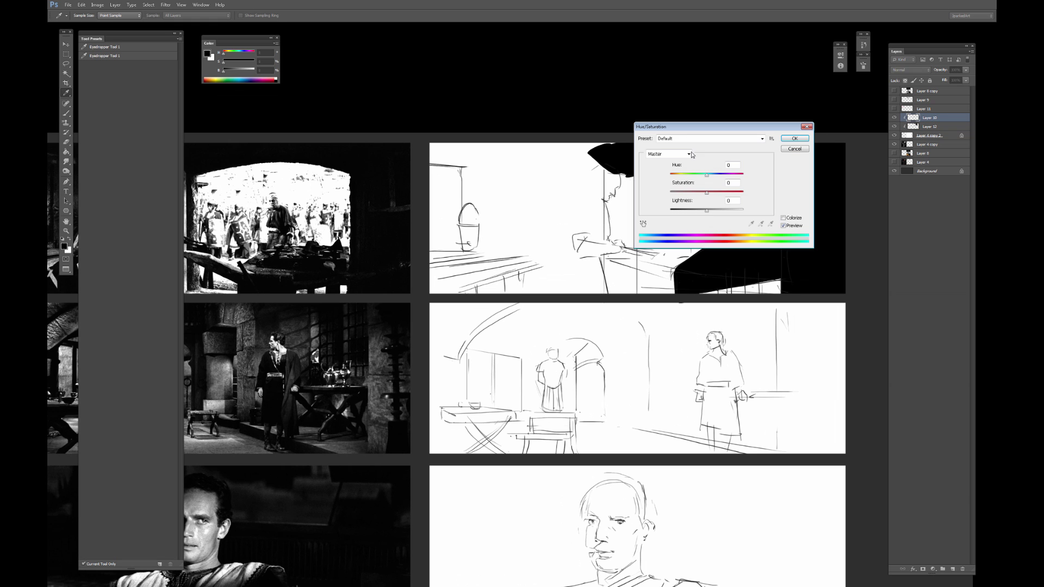
{"action": "left_click", "coordinate": [784, 218]}
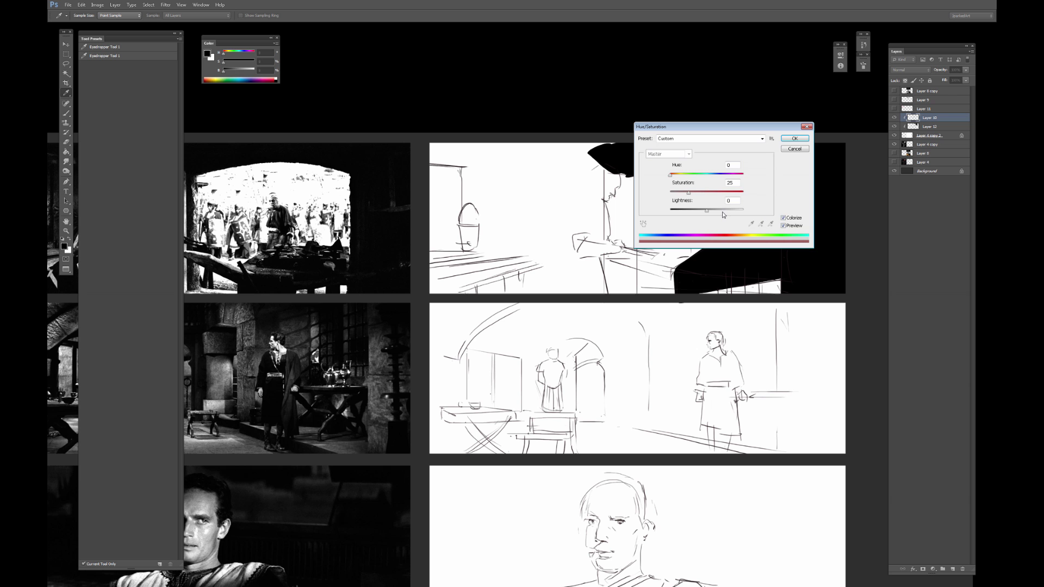
{"action": "left_click_drag", "start_coordinate": [716, 211], "coordinate": [718, 212]}
{"action": "mouse_move", "coordinate": [688, 193]}
{"action": "left_mouse_down"}
{"action": "mouse_move", "coordinate": [728, 211]}
{"action": "mouse_move", "coordinate": [720, 211]}
{"action": "left_mouse_up"}
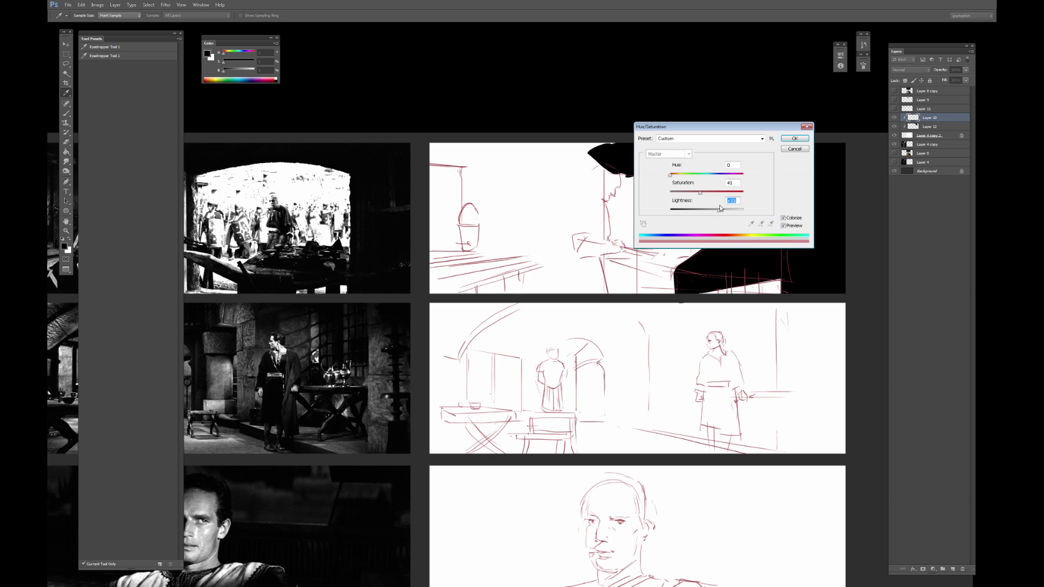
{"action": "key", "text": "Return"}
Paint the craftsman's head and hair black beside the arch, working on the layer beneath the sketch.
{"action": "key", "text": "b"}
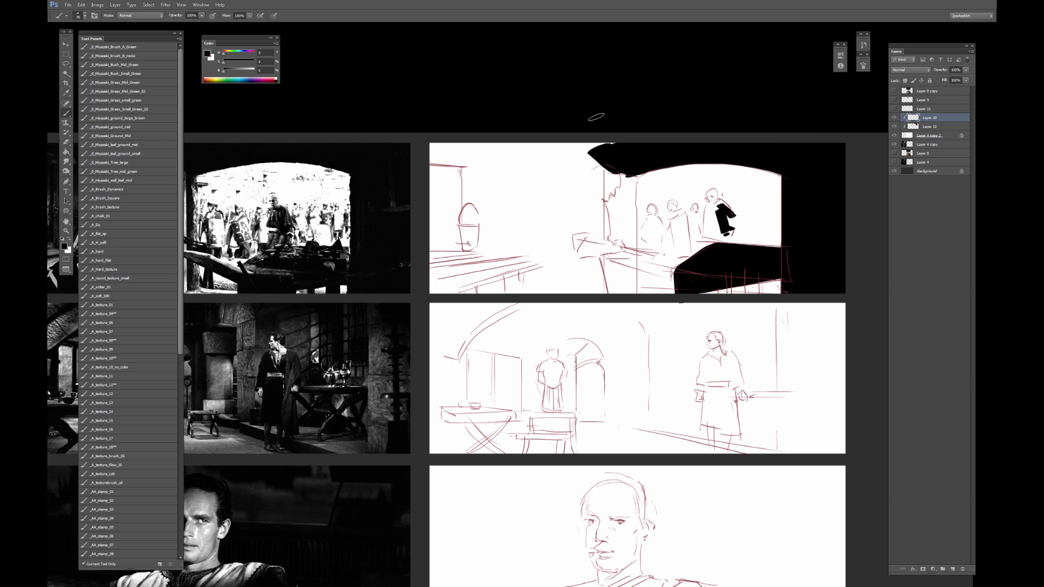
{"action": "left_click_drag", "start_coordinate": [613, 168], "coordinate": [630, 164]}
{"action": "left_click", "coordinate": [917, 127]}
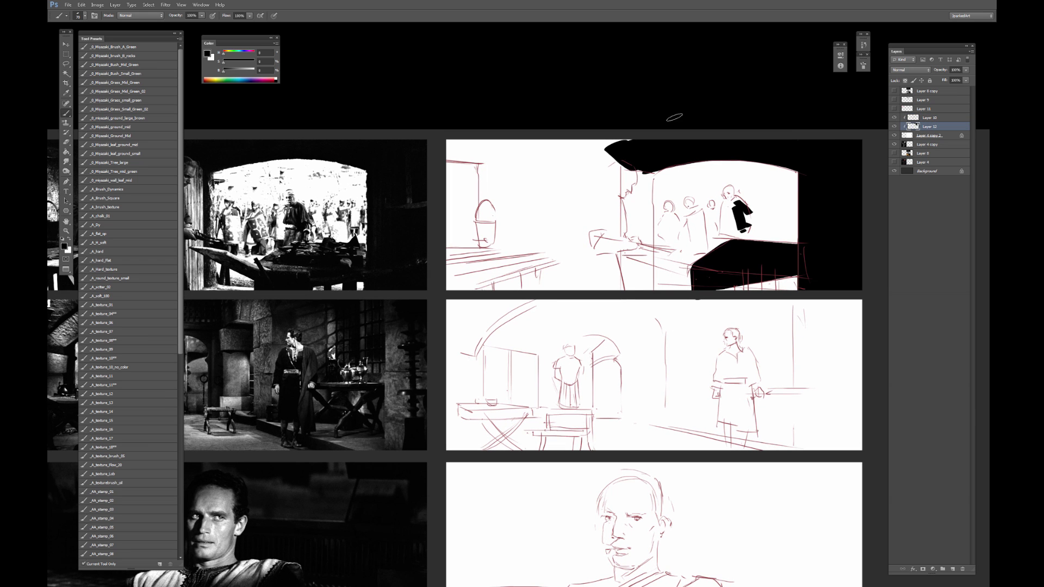
{"action": "left_click", "coordinate": [645, 150], "text": "alt"}
{"action": "mouse_move", "coordinate": [635, 170]}
{"action": "left_mouse_down"}
{"action": "mouse_move", "coordinate": [656, 166]}
{"action": "mouse_move", "coordinate": [653, 177]}
{"action": "left_mouse_up"}
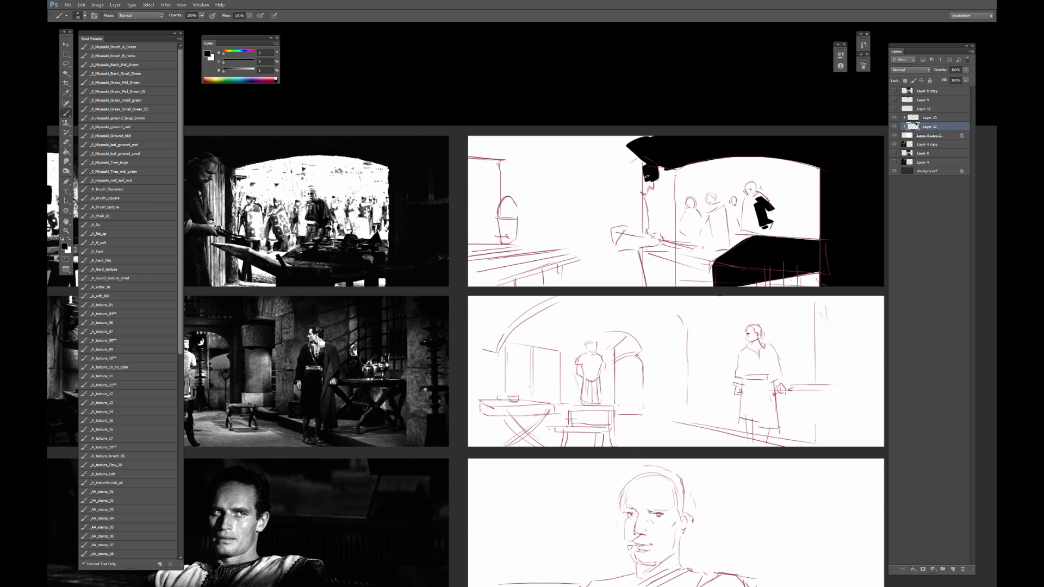
{"action": "key", "text": "ctrl+plus"}
{"action": "left_click_drag", "start_coordinate": [713, 108], "coordinate": [639, 192]}
{"action": "scroll", "coordinate": [649, 213], "scroll_direction": "down", "scroll_amount": 2}
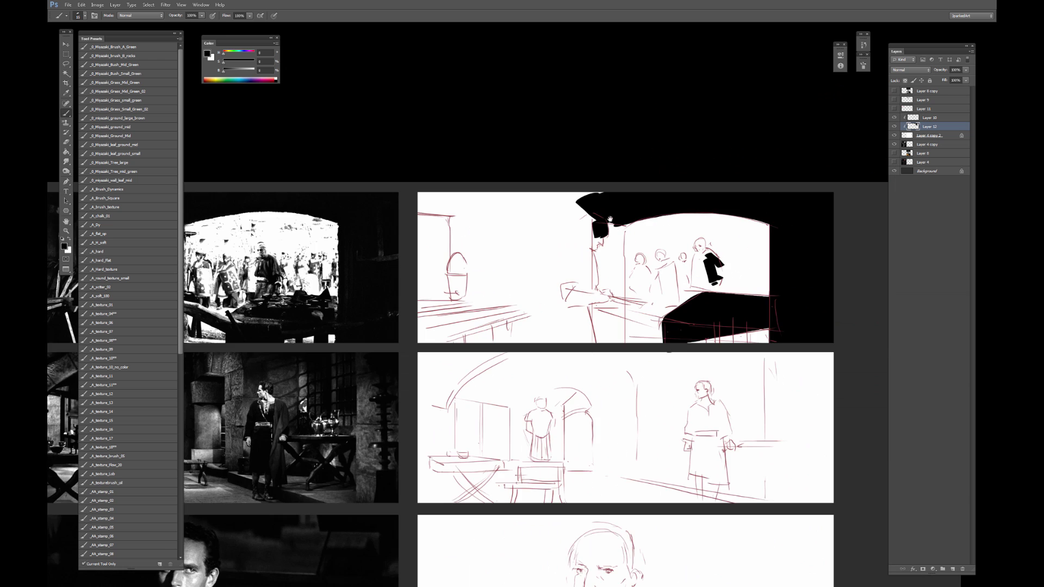
{"action": "key", "text": "f"}
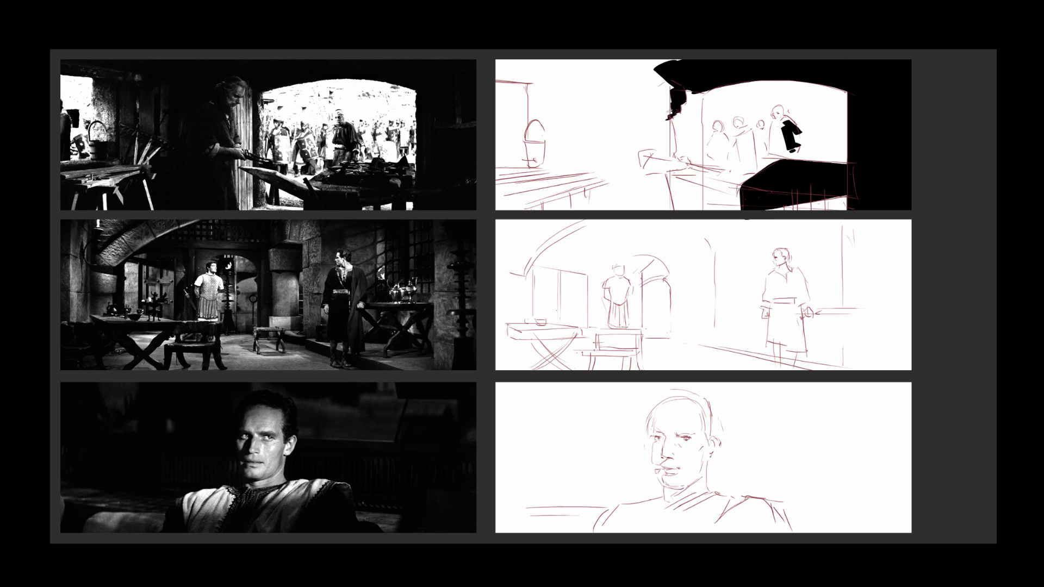
{"action": "mouse_move", "coordinate": [668, 101]}
{"action": "left_mouse_down"}
{"action": "mouse_move", "coordinate": [669, 111]}
{"action": "mouse_move", "coordinate": [669, 90]}
{"action": "left_mouse_up"}
Fill the wall between the left opening and the craftsman with black, shaping the opening's curved right edge.
{"action": "left_click_drag", "start_coordinate": [549, 64], "coordinate": [536, 81]}
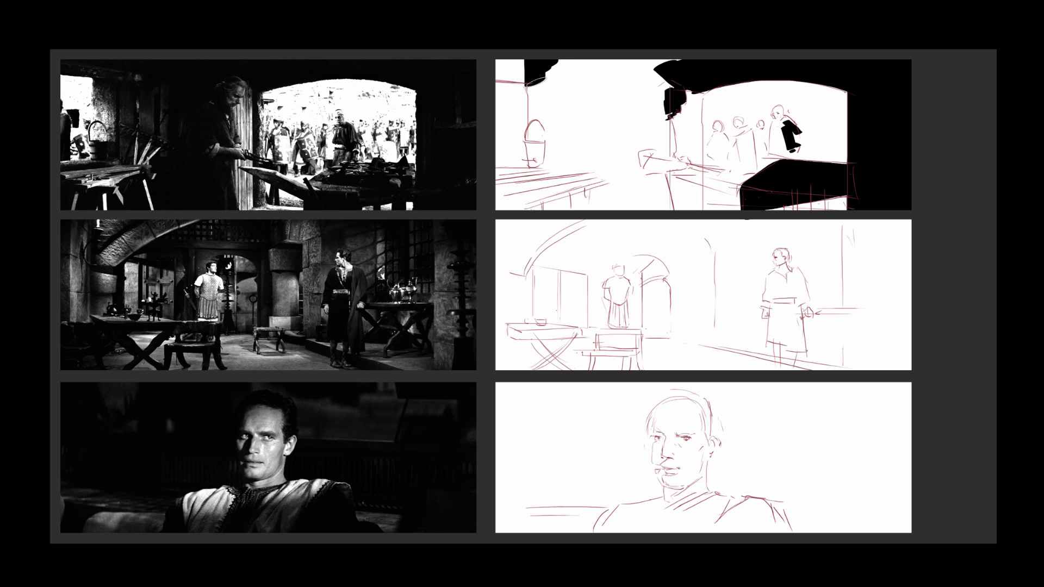
{"action": "left_click", "coordinate": [575, 132], "text": "shift"}
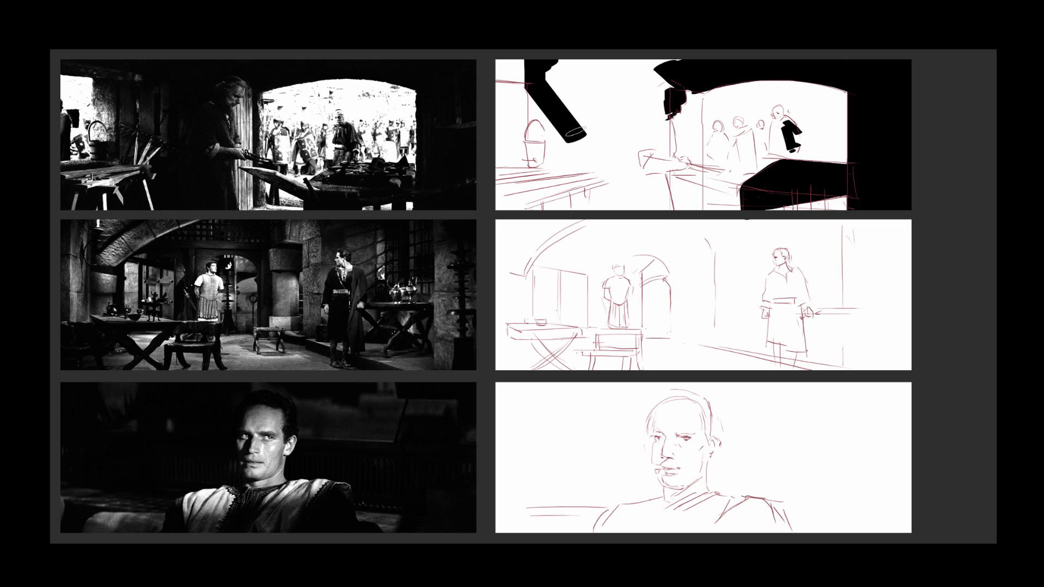
{"action": "key", "text": "ctrl+z"}
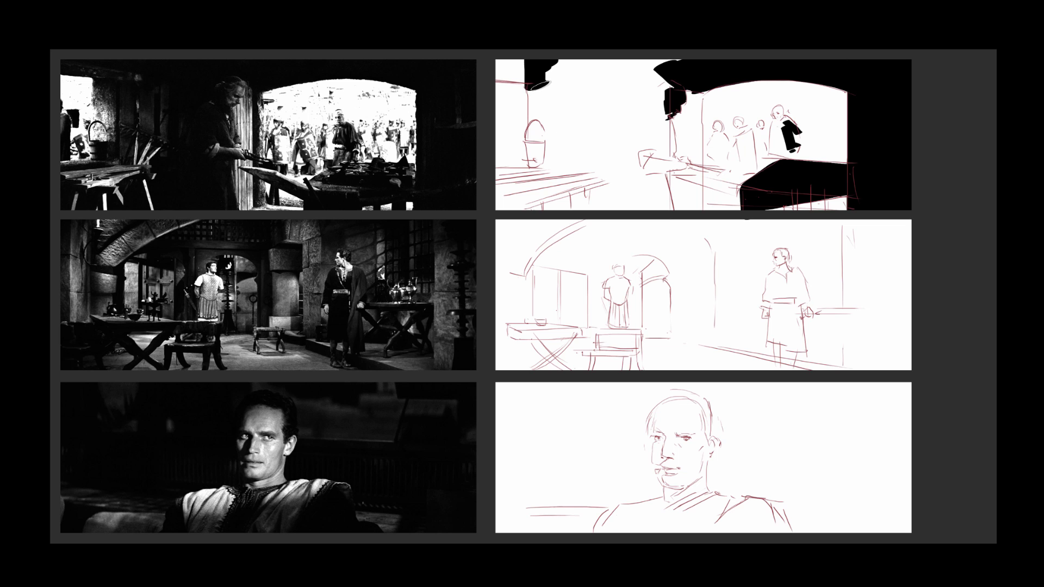
{"action": "mouse_move", "coordinate": [542, 85]}
{"action": "left_mouse_down"}
{"action": "mouse_move", "coordinate": [560, 71]}
{"action": "mouse_move", "coordinate": [555, 82]}
{"action": "mouse_move", "coordinate": [576, 116]}
{"action": "mouse_move", "coordinate": [574, 178]}
{"action": "left_mouse_up"}
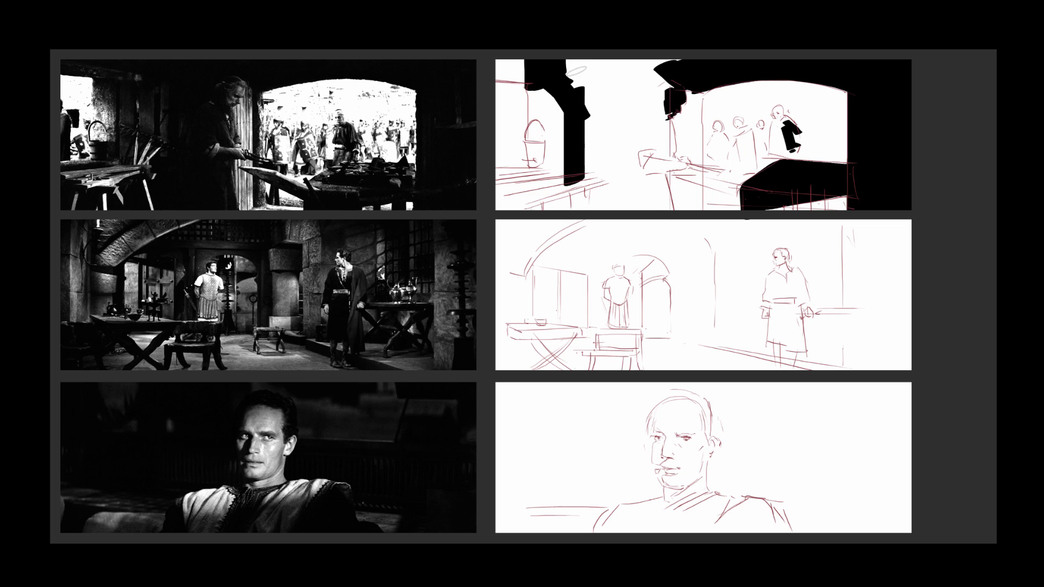
{"action": "mouse_move", "coordinate": [577, 71]}
{"action": "left_mouse_down"}
{"action": "mouse_move", "coordinate": [581, 109]}
{"action": "mouse_move", "coordinate": [606, 52]}
{"action": "mouse_move", "coordinate": [614, 61]}
{"action": "mouse_move", "coordinate": [618, 106]}
{"action": "mouse_move", "coordinate": [640, 138]}
{"action": "mouse_move", "coordinate": [658, 75]}
{"action": "mouse_move", "coordinate": [675, 89]}
{"action": "left_mouse_up"}
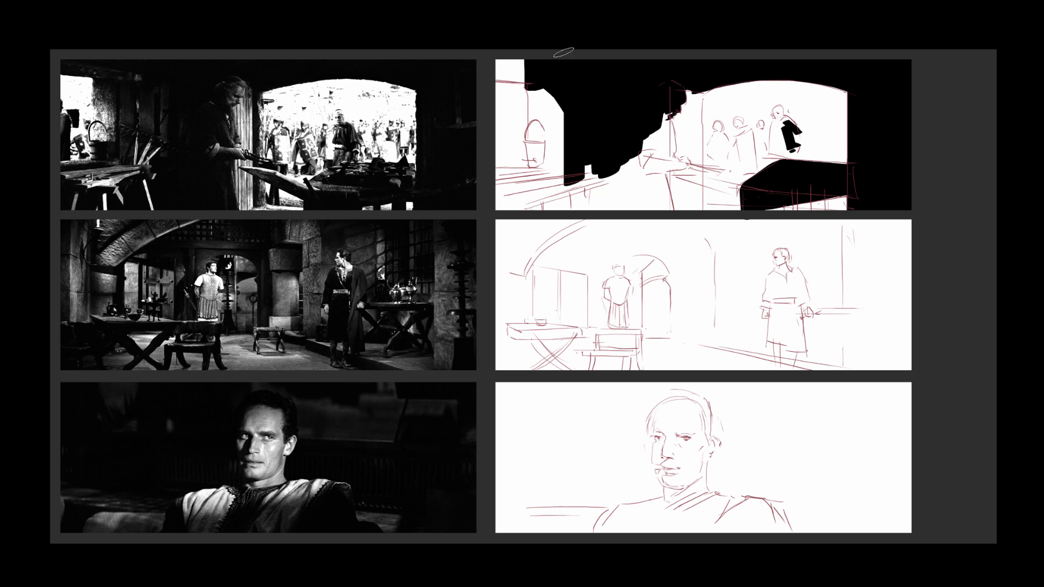
Paint the strip above the left opening, the hanging bucket and a thin vertical post black.
{"action": "left_click_drag", "start_coordinate": [492, 74], "coordinate": [514, 59]}
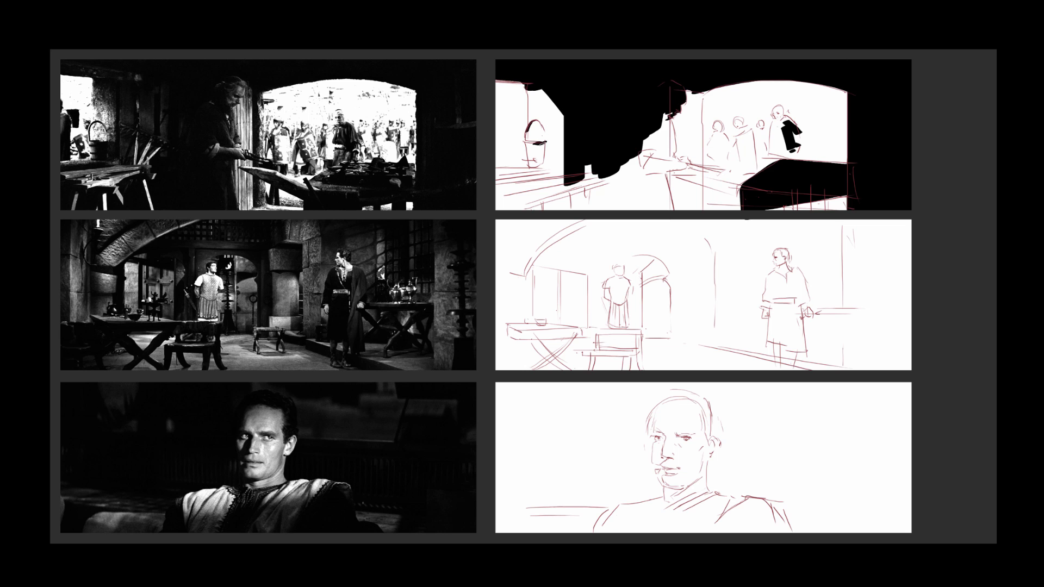
{"action": "left_click_drag", "start_coordinate": [539, 142], "coordinate": [540, 153]}
{"action": "left_click_drag", "start_coordinate": [553, 76], "coordinate": [553, 204]}
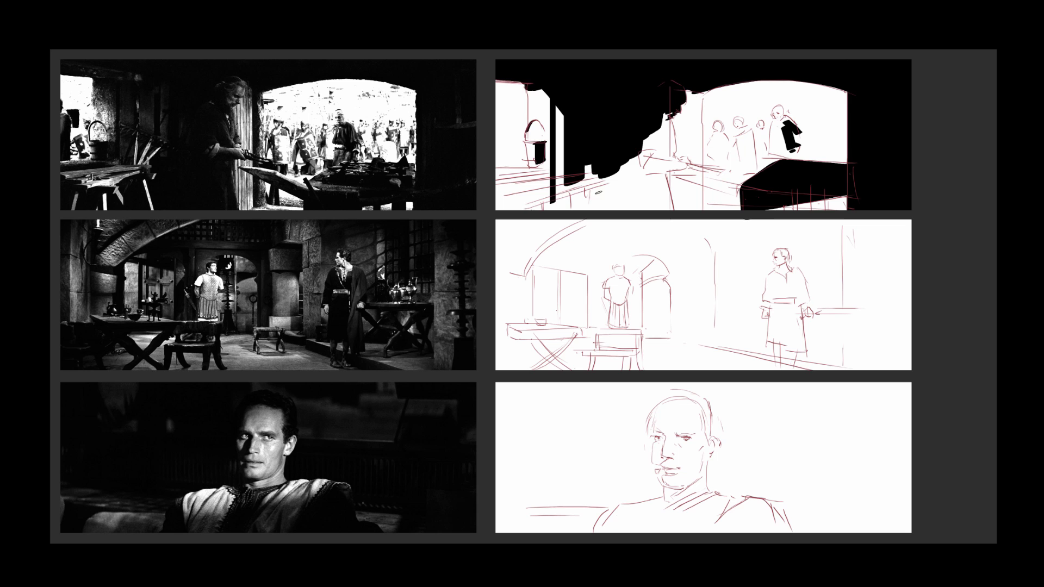
Paint a black patch at the far edge of the left worktable, beneath the left opening in the first frame.
{"action": "key", "text": "bracketright"}
{"action": "key", "text": "bracketright"}
{"action": "key", "text": "bracketright"}
{"action": "key", "text": "bracketright"}
{"action": "key", "text": "bracketright"}
{"action": "key", "text": "bracketright"}
{"action": "left_click_drag", "start_coordinate": [506, 192], "coordinate": [511, 175]}
{"action": "key", "text": "bracketleft"}
{"action": "key", "text": "bracketleft"}
{"action": "key", "text": "bracketleft"}
{"action": "key", "text": "bracketleft"}
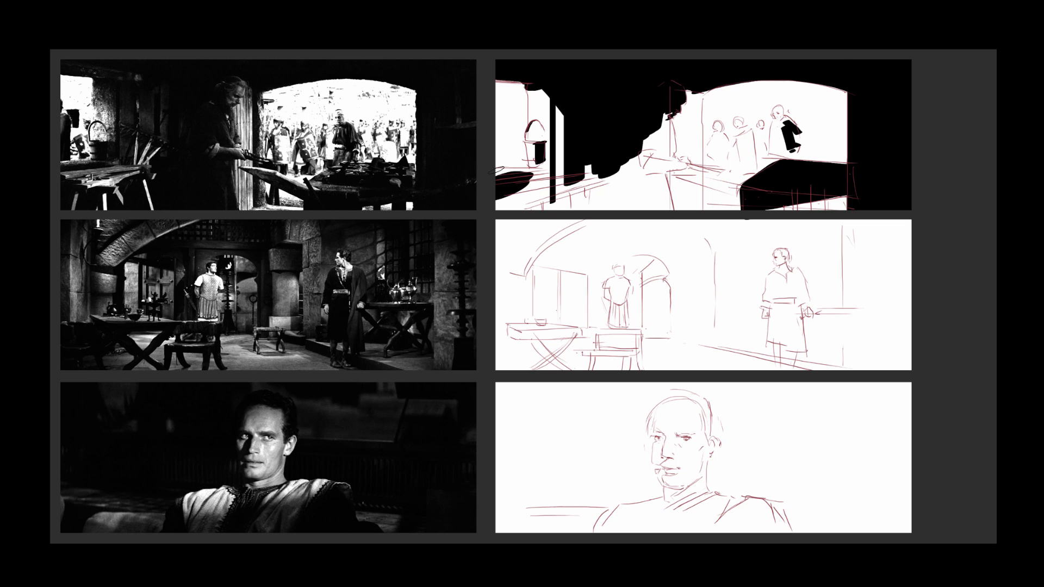
Fill the left worktable area and the craftsman's body with solid black down to the frame's lower edge.
{"action": "key", "text": "bracketright"}
{"action": "key", "text": "bracketright"}
{"action": "key", "text": "bracketright"}
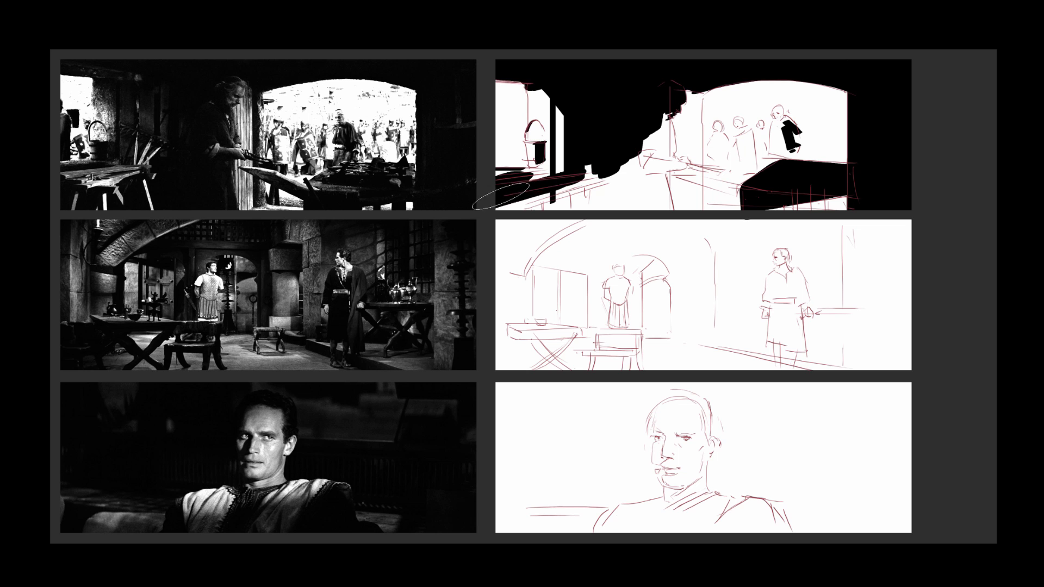
{"action": "mouse_move", "coordinate": [501, 196]}
{"action": "left_mouse_down"}
{"action": "mouse_move", "coordinate": [573, 180]}
{"action": "mouse_move", "coordinate": [576, 199]}
{"action": "mouse_move", "coordinate": [597, 209]}
{"action": "mouse_move", "coordinate": [621, 202]}
{"action": "mouse_move", "coordinate": [643, 155]}
{"action": "mouse_move", "coordinate": [638, 221]}
{"action": "mouse_move", "coordinate": [638, 167]}
{"action": "mouse_move", "coordinate": [649, 208]}
{"action": "mouse_move", "coordinate": [654, 194]}
{"action": "mouse_move", "coordinate": [660, 210]}
{"action": "mouse_move", "coordinate": [644, 138]}
{"action": "mouse_move", "coordinate": [673, 124]}
{"action": "mouse_move", "coordinate": [658, 119]}
{"action": "mouse_move", "coordinate": [665, 133]}
{"action": "mouse_move", "coordinate": [664, 114]}
{"action": "mouse_move", "coordinate": [672, 154]}
{"action": "left_mouse_up"}
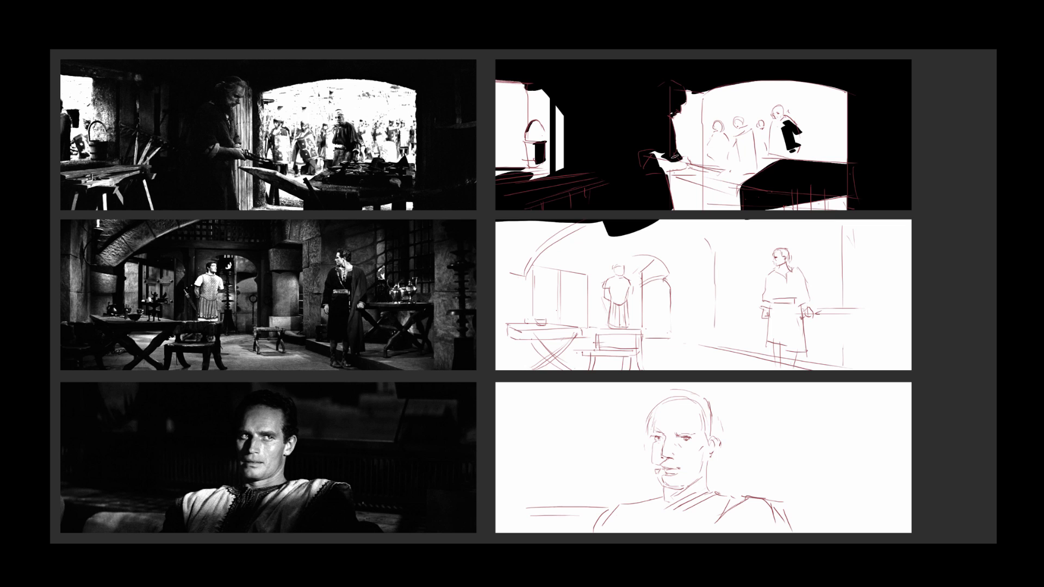
Paint the craftsman's forearm and hand black where they reach over the workbench, leaving a small light gap at the elbow.
{"action": "mouse_move", "coordinate": [655, 162]}
{"action": "left_mouse_down"}
{"action": "mouse_move", "coordinate": [677, 165]}
{"action": "mouse_move", "coordinate": [647, 162]}
{"action": "mouse_move", "coordinate": [678, 163]}
{"action": "mouse_move", "coordinate": [677, 148]}
{"action": "mouse_move", "coordinate": [662, 150]}
{"action": "mouse_move", "coordinate": [645, 113]}
{"action": "mouse_move", "coordinate": [588, 166]}
{"action": "left_mouse_up"}
{"action": "left_click", "coordinate": [595, 169], "text": "alt"}
{"action": "left_click", "coordinate": [602, 155], "text": "alt"}
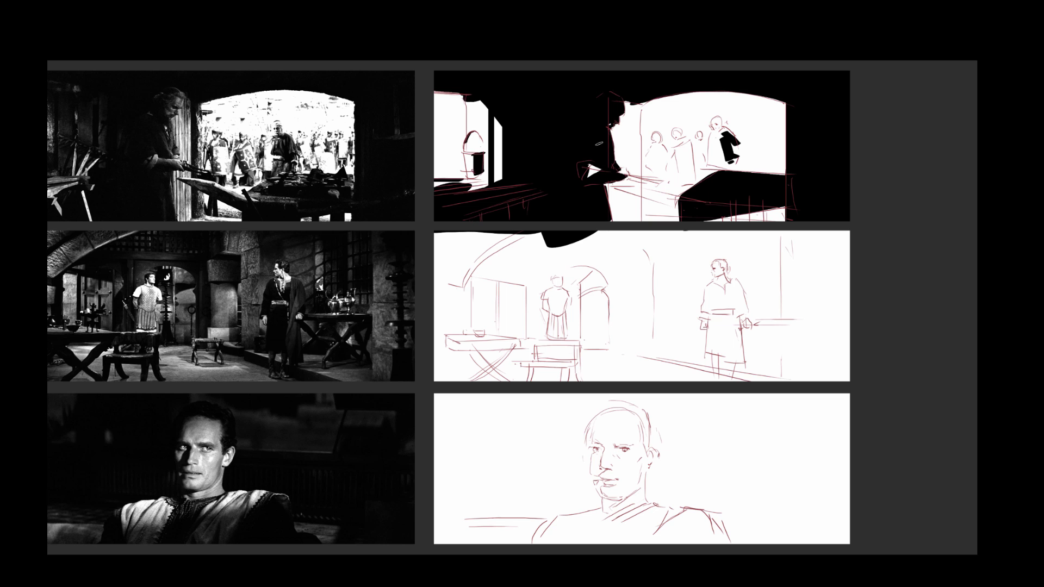
{"action": "left_click", "coordinate": [608, 124], "text": "ctrl"}
{"action": "left_click", "coordinate": [609, 175], "text": "alt"}
{"action": "left_click_drag", "start_coordinate": [625, 177], "coordinate": [634, 179]}
{"action": "left_click_drag", "start_coordinate": [628, 182], "coordinate": [632, 191]}
{"action": "left_click", "coordinate": [630, 190], "text": "alt"}
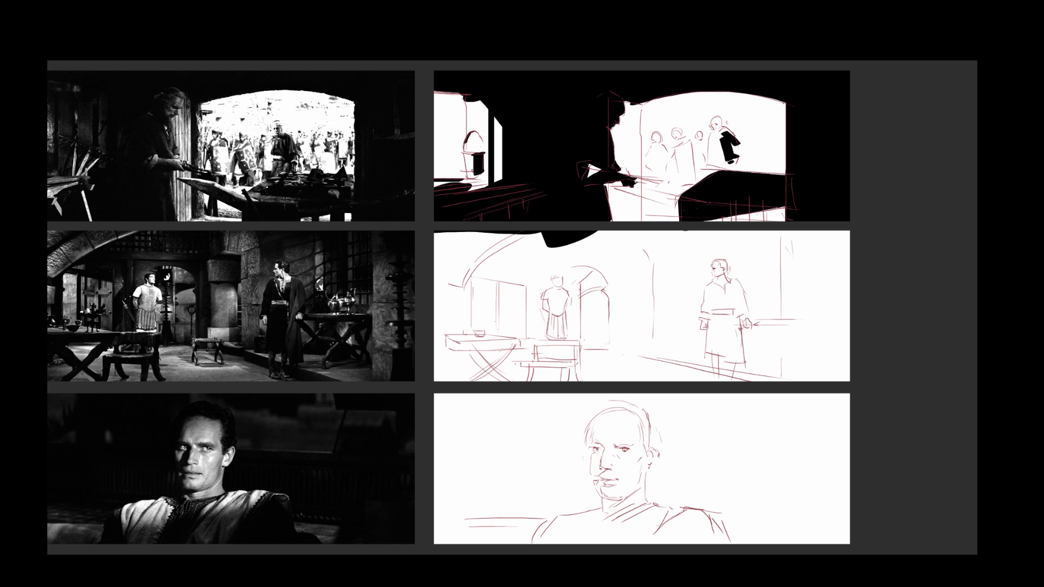
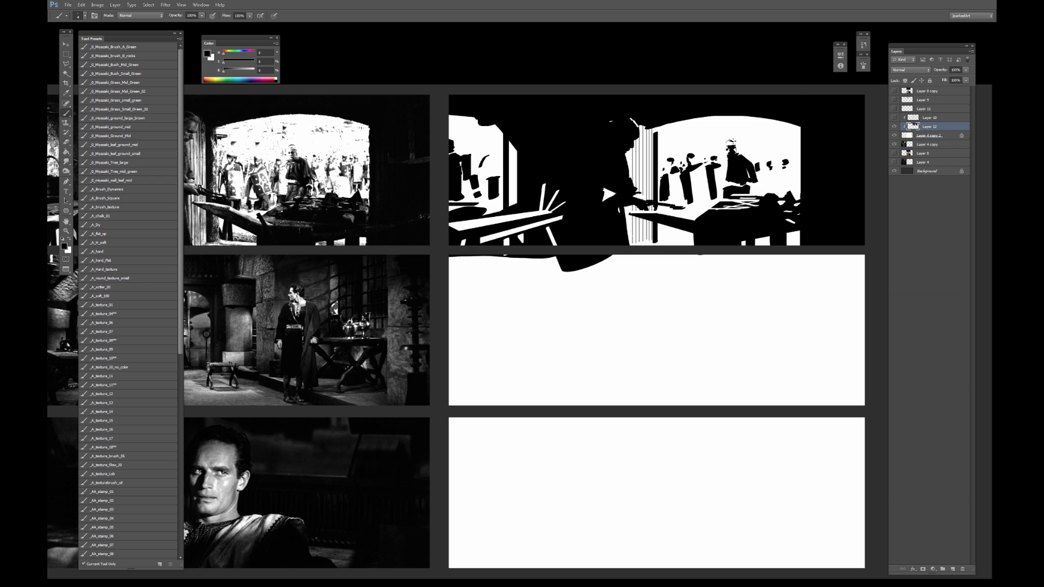
Touch up the black shapes of the figures and workbench beneath the arch with varying brush sizes.
{"action": "left_click_drag", "start_coordinate": [734, 143], "coordinate": [737, 151]}
{"action": "key", "text": "["}
{"action": "key", "text": "]"}
{"action": "key", "text": "]"}
{"action": "key", "text": "]"}
{"action": "left_click_drag", "start_coordinate": [700, 201], "coordinate": [668, 199]}
{"action": "key", "text": "["}
{"action": "key", "text": "bracketright"}
{"action": "key", "text": "bracketleft"}
{"action": "mouse_move", "coordinate": [601, 179]}
{"action": "left_mouse_down"}
{"action": "mouse_move", "coordinate": [710, 179]}
{"action": "mouse_move", "coordinate": [707, 134]}
{"action": "left_mouse_up"}
{"action": "key", "text": "bracketright"}
{"action": "key", "text": "bracketright"}
{"action": "left_click_drag", "start_coordinate": [708, 182], "coordinate": [708, 191]}
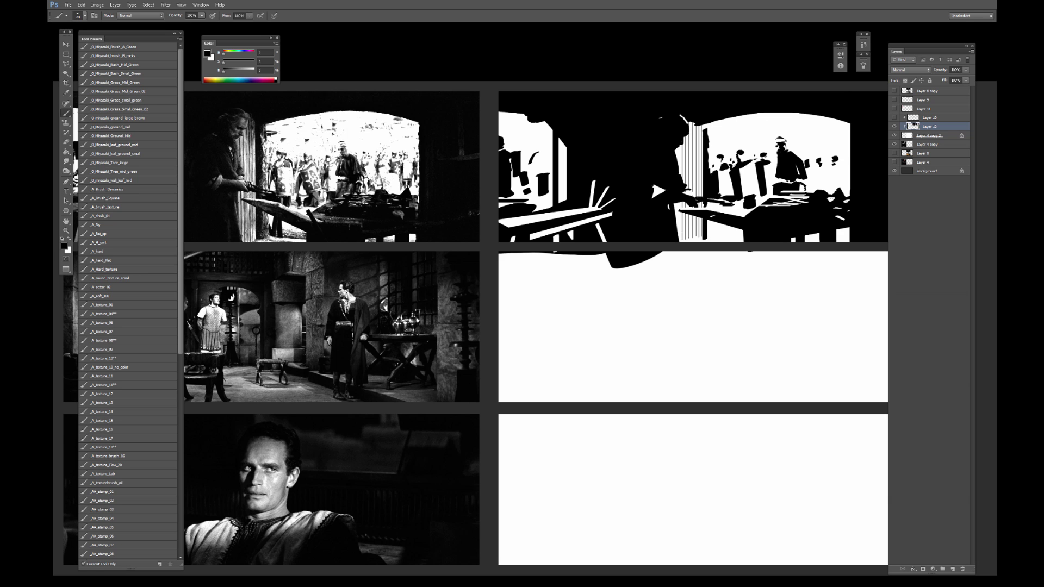
{"action": "mouse_move", "coordinate": [714, 242]}
{"action": "left_mouse_down"}
{"action": "mouse_move", "coordinate": [714, 220]}
{"action": "mouse_move", "coordinate": [709, 239]}
{"action": "mouse_move", "coordinate": [718, 221]}
{"action": "mouse_move", "coordinate": [717, 236]}
{"action": "left_mouse_up"}
{"action": "key", "text": "ctrl+z"}
{"action": "key", "text": "ctrl+z"}
{"action": "key", "text": "ctrl+z"}
Refine the craftsman's silhouette against the vertical planks with white and sampled-colour strokes.
{"action": "key", "text": "x"}
{"action": "mouse_move", "coordinate": [687, 147]}
{"action": "left_mouse_down"}
{"action": "mouse_move", "coordinate": [739, 146]}
{"action": "mouse_move", "coordinate": [701, 174]}
{"action": "left_mouse_up"}
{"action": "key", "text": "bracketright"}
{"action": "key", "text": "bracketright"}
{"action": "left_click", "coordinate": [699, 171], "text": "alt"}
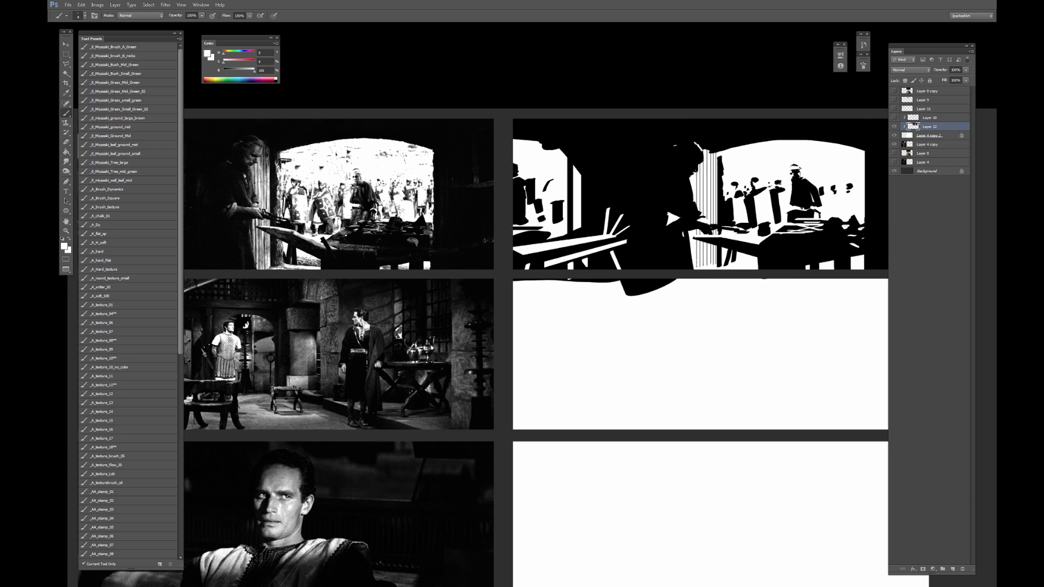
{"action": "left_click", "coordinate": [694, 170], "text": "alt"}
{"action": "left_click", "coordinate": [694, 171], "text": "alt"}
{"action": "key", "text": "bracketright"}
{"action": "left_click", "coordinate": [665, 203], "text": "alt"}
{"action": "key", "text": "d"}
{"action": "left_click", "coordinate": [679, 168], "text": "alt"}
{"action": "left_click", "coordinate": [683, 188], "text": "alt"}
{"action": "left_click_drag", "start_coordinate": [684, 188], "coordinate": [697, 188]}
Reshape the craftsman's forearms and hands with alternating black and white strokes, replacing the white triangle at the elbow.
{"action": "key", "text": "bracketright"}
{"action": "key", "text": "d"}
{"action": "key", "text": "x"}
{"action": "left_click_drag", "start_coordinate": [680, 219], "coordinate": [706, 223]}
{"action": "key", "text": "x"}
{"action": "left_click", "coordinate": [674, 210], "text": "alt"}
{"action": "left_click", "coordinate": [665, 215], "text": "alt"}
{"action": "left_click_drag", "start_coordinate": [674, 213], "coordinate": [676, 228]}
{"action": "left_click", "coordinate": [670, 207], "text": "alt"}
{"action": "left_click", "coordinate": [672, 216], "text": "alt"}
{"action": "left_click", "coordinate": [674, 210], "text": "alt"}
{"action": "key", "text": "["}
{"action": "left_click", "coordinate": [664, 220], "text": "alt"}
{"action": "left_click_drag", "start_coordinate": [655, 175], "coordinate": [698, 171]}
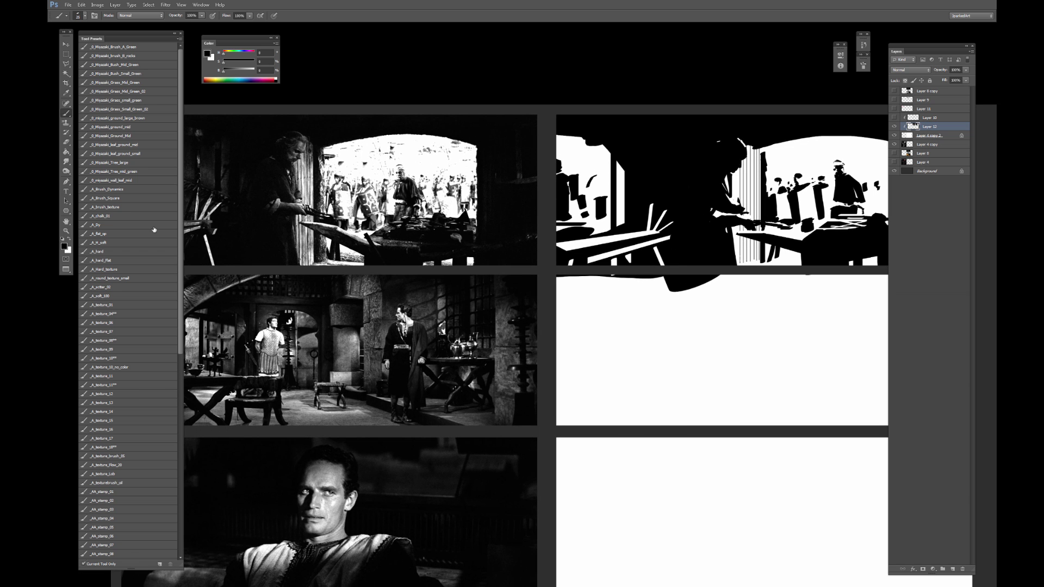
{"action": "left_click_drag", "start_coordinate": [619, 183], "coordinate": [710, 173]}
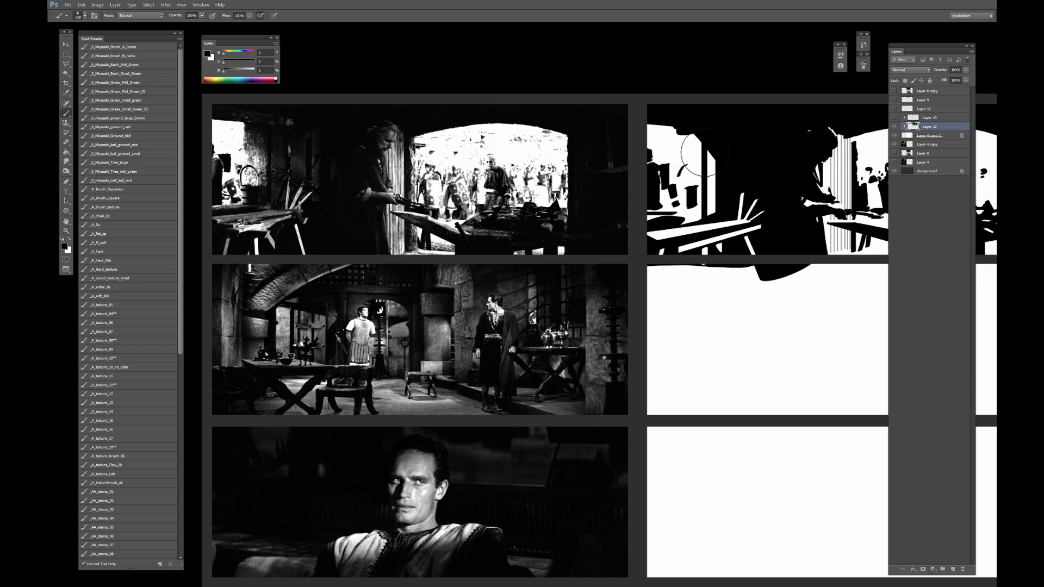
{"action": "key", "text": "l"}
{"action": "key", "text": "shift+l"}
{"action": "key", "text": "shift+l"}
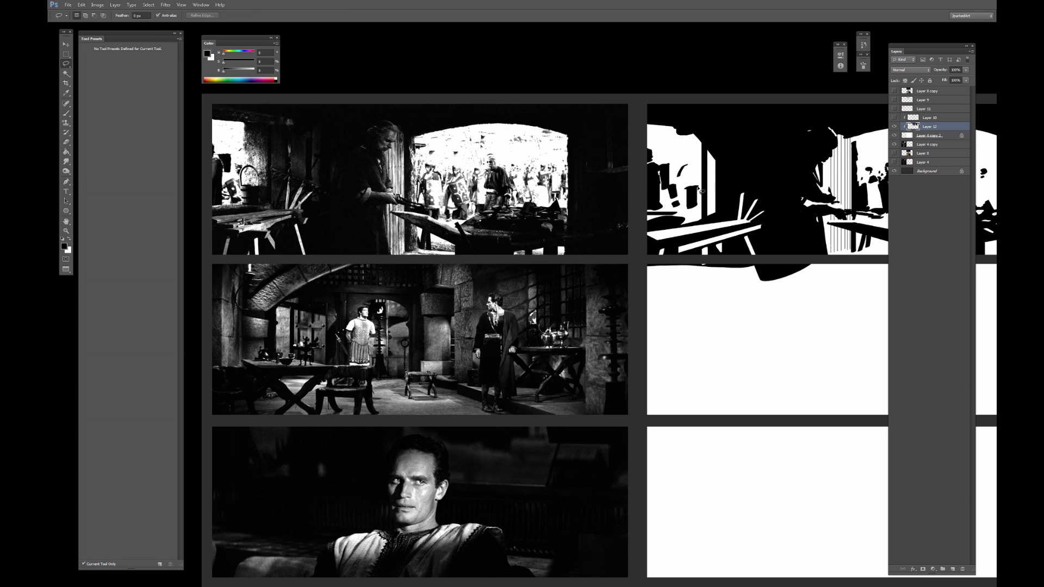
{"action": "mouse_move", "coordinate": [700, 210]}
{"action": "left_mouse_down"}
{"action": "mouse_move", "coordinate": [679, 207]}
{"action": "mouse_move", "coordinate": [699, 192]}
{"action": "left_mouse_up"}
{"action": "key", "text": "b"}
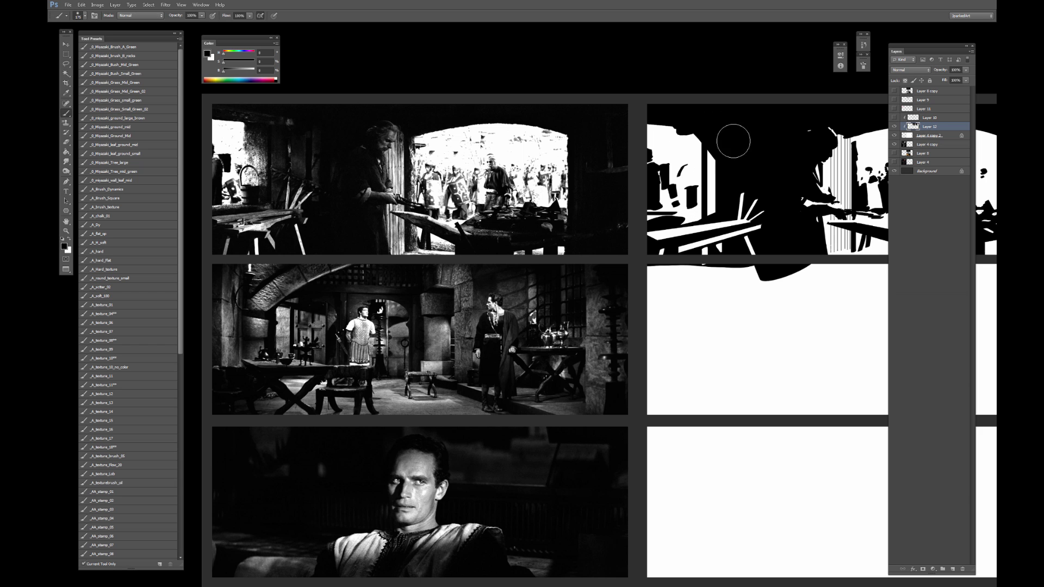
Try soft black shading over the light post at the right edge of the left opening, using a large brush.
{"action": "key", "text": "]"}
{"action": "left_click_drag", "start_coordinate": [708, 123], "coordinate": [724, 166]}
{"action": "key", "text": "]"}
{"action": "key", "text": "]"}
{"action": "key", "text": "]"}
{"action": "key", "text": "]"}
{"action": "key", "text": "]"}
{"action": "left_click_drag", "start_coordinate": [706, 120], "coordinate": [733, 225]}
{"action": "key", "text": "ctrl+minus"}
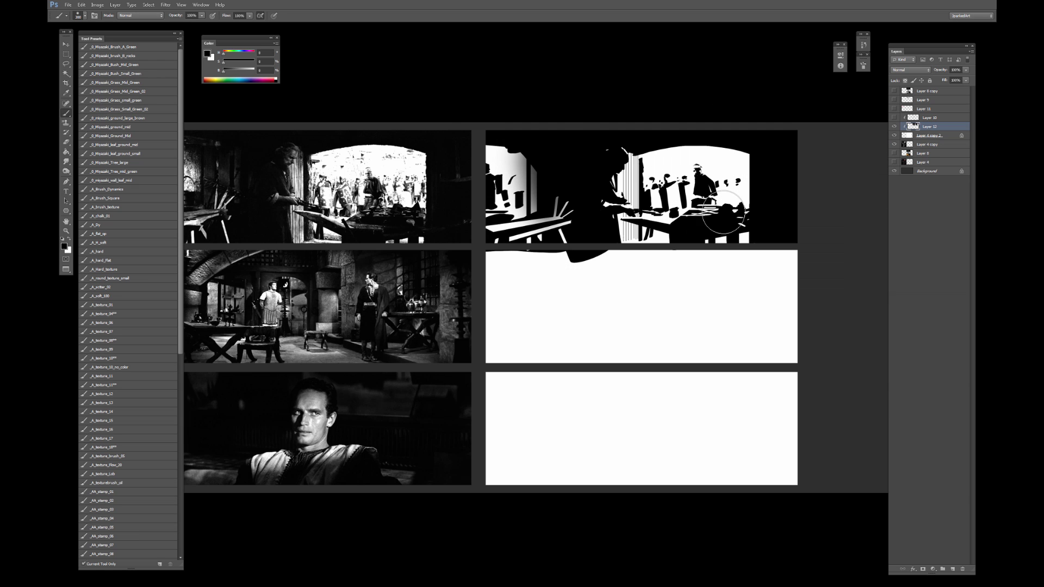
{"action": "key", "text": "ctrl+alt+z"}
{"action": "key", "text": "ctrl+alt+z"}
{"action": "left_click_drag", "start_coordinate": [552, 169], "coordinate": [623, 173]}
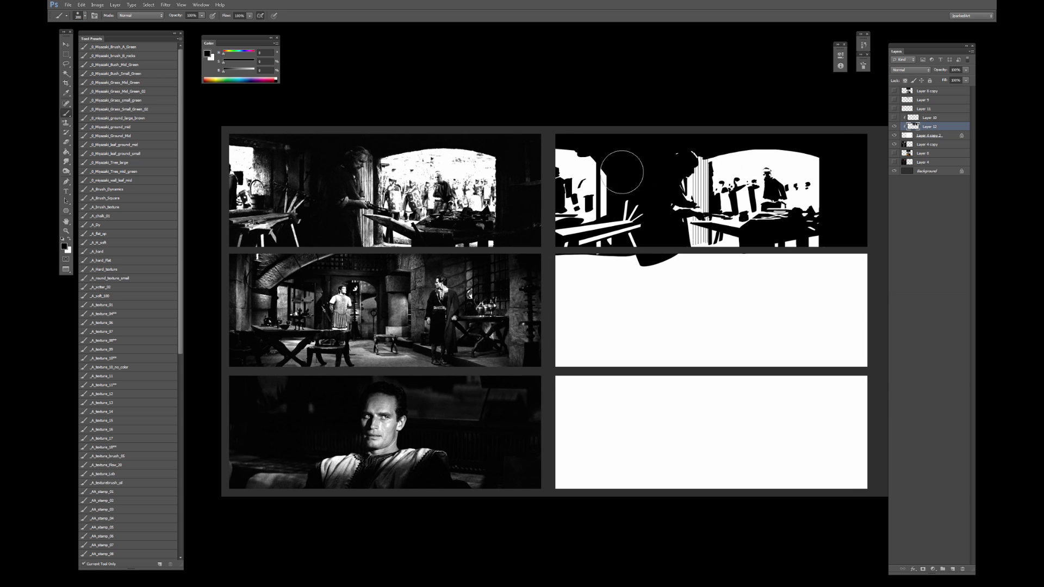
Try shading the same post with a smaller soft brush, undoing each stroke.
{"action": "key", "text": "bracketleft"}
{"action": "key", "text": "bracketleft"}
{"action": "key", "text": "bracketleft"}
{"action": "key", "text": "bracketleft"}
{"action": "mouse_move", "coordinate": [613, 191]}
{"action": "left_mouse_down"}
{"action": "mouse_move", "coordinate": [613, 209]}
{"action": "mouse_move", "coordinate": [592, 147]}
{"action": "mouse_move", "coordinate": [608, 213]}
{"action": "left_mouse_up"}
{"action": "key", "text": "ctrl+alt+z"}
{"action": "left_click_drag", "start_coordinate": [593, 149], "coordinate": [614, 217]}
{"action": "key", "text": "ctrl+z"}
{"action": "left_click_drag", "start_coordinate": [594, 145], "coordinate": [615, 215]}
{"action": "key", "text": "ctrl+z"}
Shade the left opening's right edge and post with a soft black gradient on a new layer.
{"action": "left_click", "coordinate": [953, 569]}
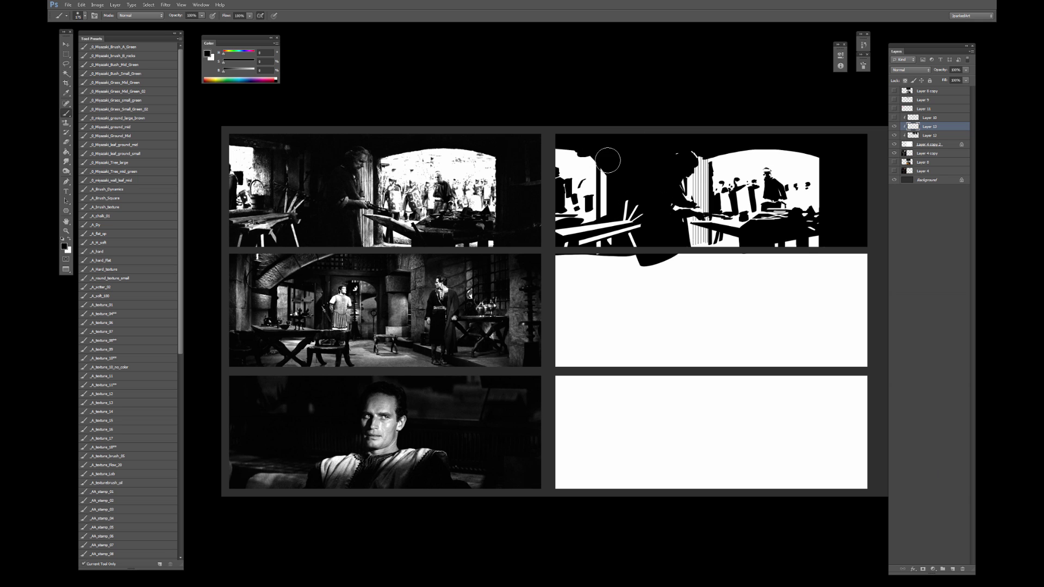
{"action": "left_click_drag", "start_coordinate": [611, 200], "coordinate": [613, 217]}
{"action": "left_click_drag", "start_coordinate": [587, 144], "coordinate": [608, 197]}
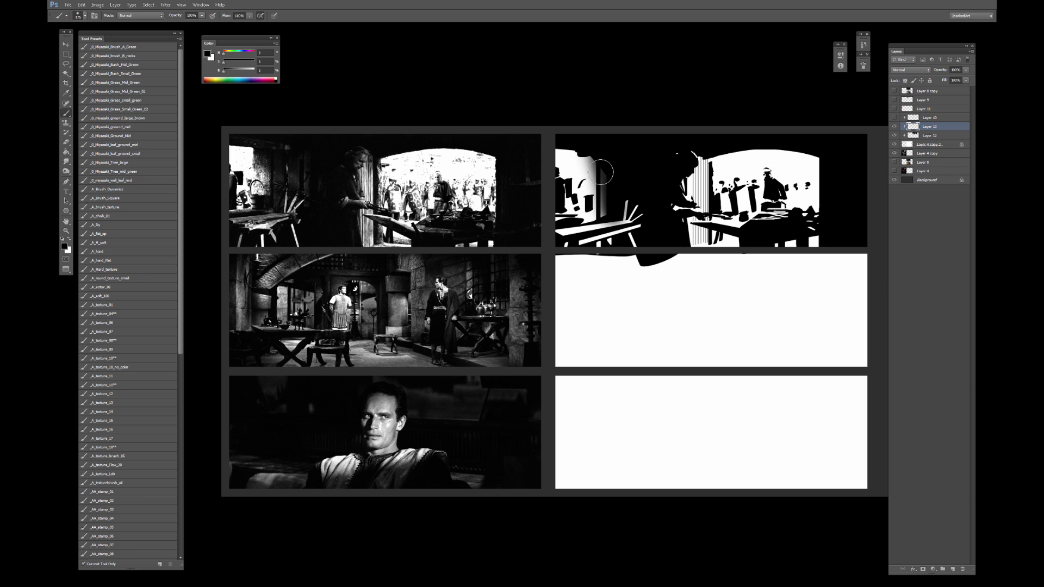
{"action": "key", "text": "]"}
{"action": "left_click_drag", "start_coordinate": [589, 150], "coordinate": [585, 181]}
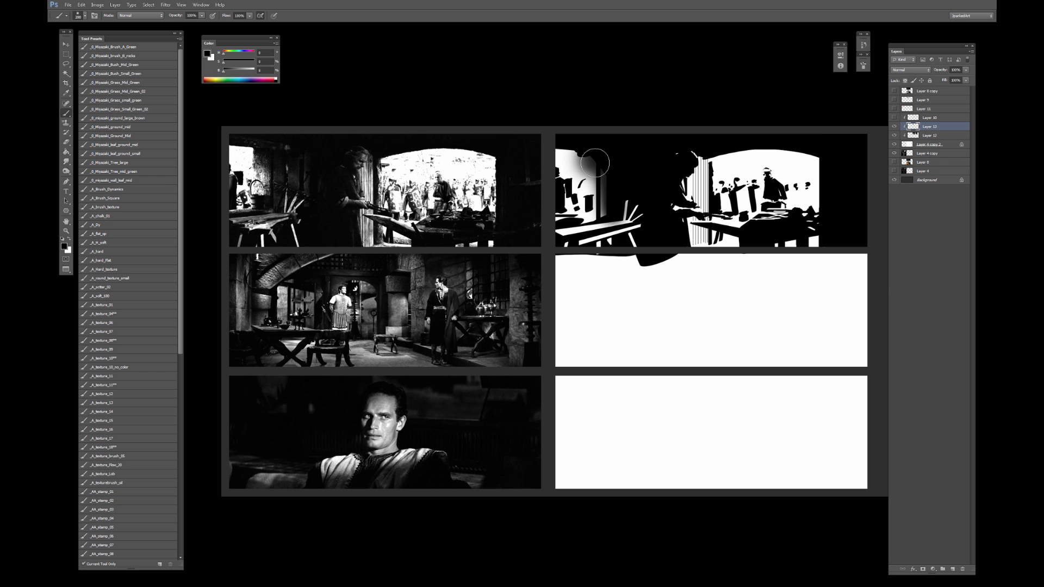
{"action": "key", "text": "ctrl+alt+z"}
{"action": "key", "text": "ctrl+alt+z"}
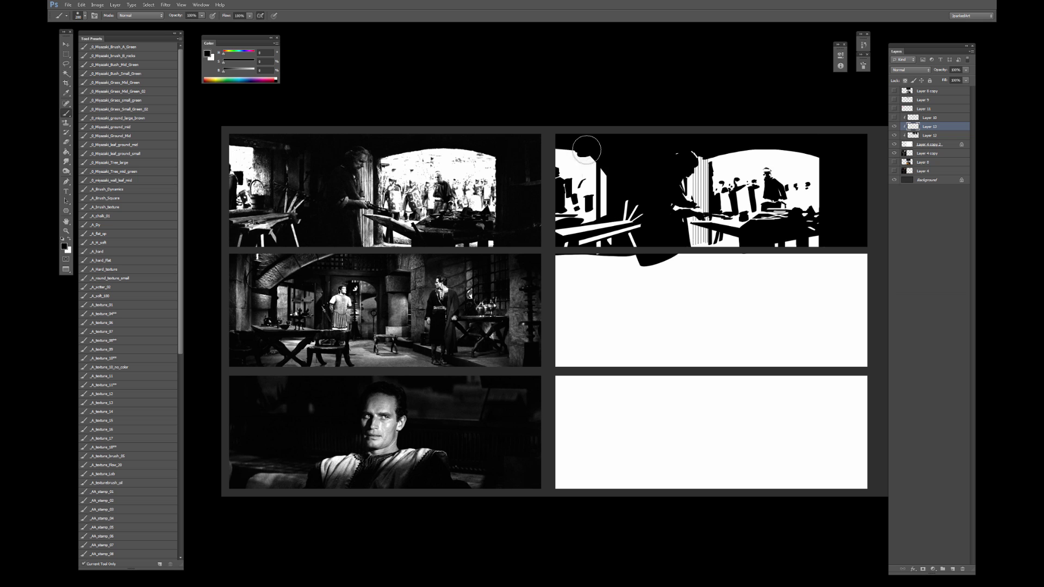
{"action": "left_click_drag", "start_coordinate": [587, 151], "coordinate": [618, 219]}
{"action": "key", "text": "ctrl+alt+z"}
{"action": "left_click_drag", "start_coordinate": [590, 139], "coordinate": [628, 244]}
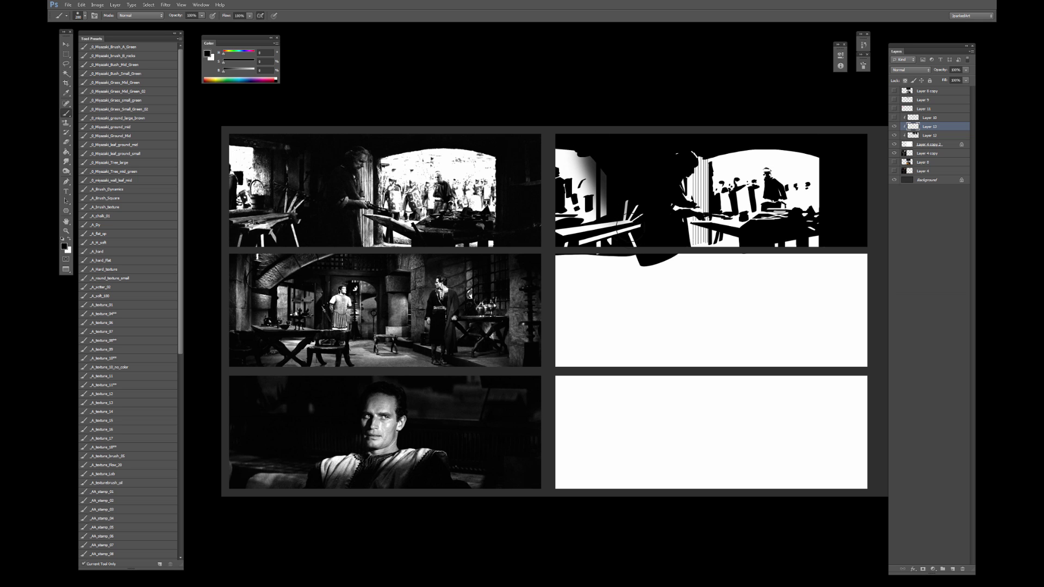
Tone the left worktable's white planks down to grey with a smaller soft black brush.
{"action": "key", "text": "bracketleft"}
{"action": "key", "text": "bracketleft"}
{"action": "key", "text": "bracketleft"}
{"action": "key", "text": "bracketright"}
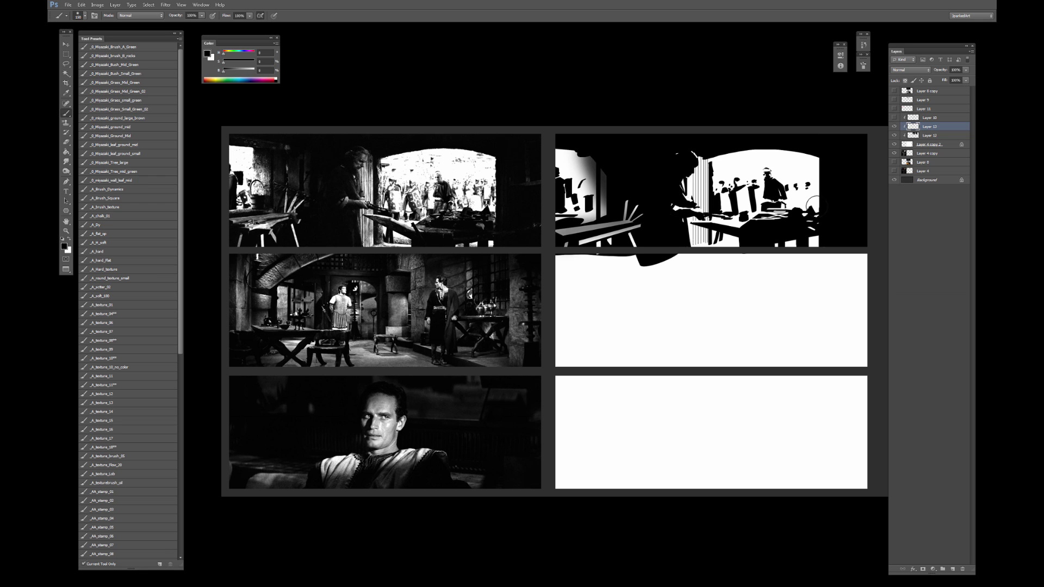
Shade the right workbench beneath the arch with a small soft black brush.
{"action": "key", "text": "bracketleft"}
{"action": "key", "text": "bracketleft"}
{"action": "mouse_move", "coordinate": [761, 222]}
{"action": "left_mouse_down"}
{"action": "mouse_move", "coordinate": [851, 224]}
{"action": "mouse_move", "coordinate": [826, 226]}
{"action": "left_mouse_up"}
{"action": "key", "text": "bracketright"}
{"action": "key", "text": "bracketright"}
Erase part of the soft shading around the hanging bucket in the left opening with an enlarged eraser.
{"action": "key", "text": "e"}
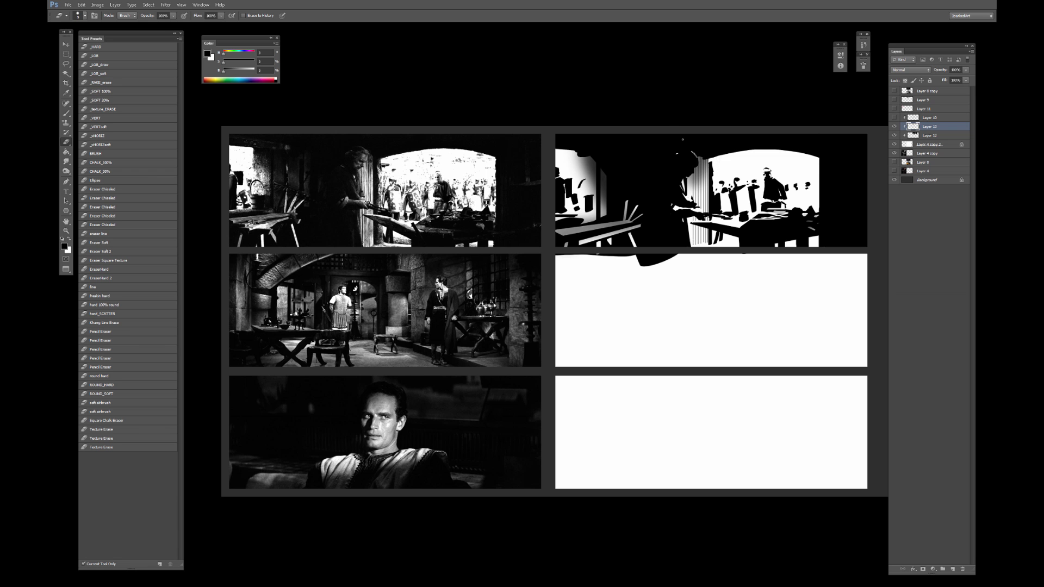
{"action": "scroll", "coordinate": [675, 126], "scroll_direction": "up", "scroll_amount": 2}
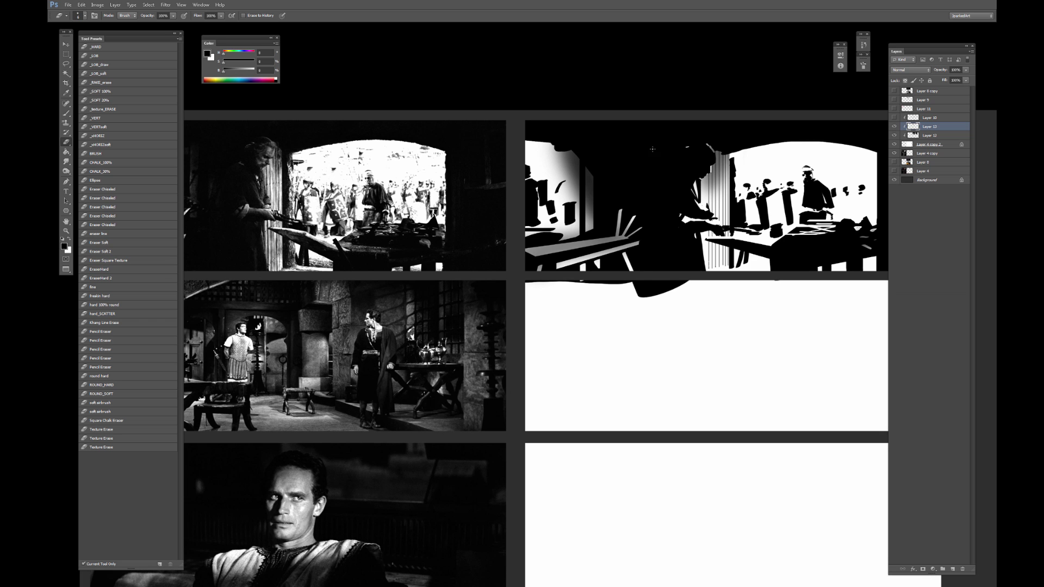
{"action": "scroll", "coordinate": [699, 166], "scroll_direction": "down", "scroll_amount": 1}
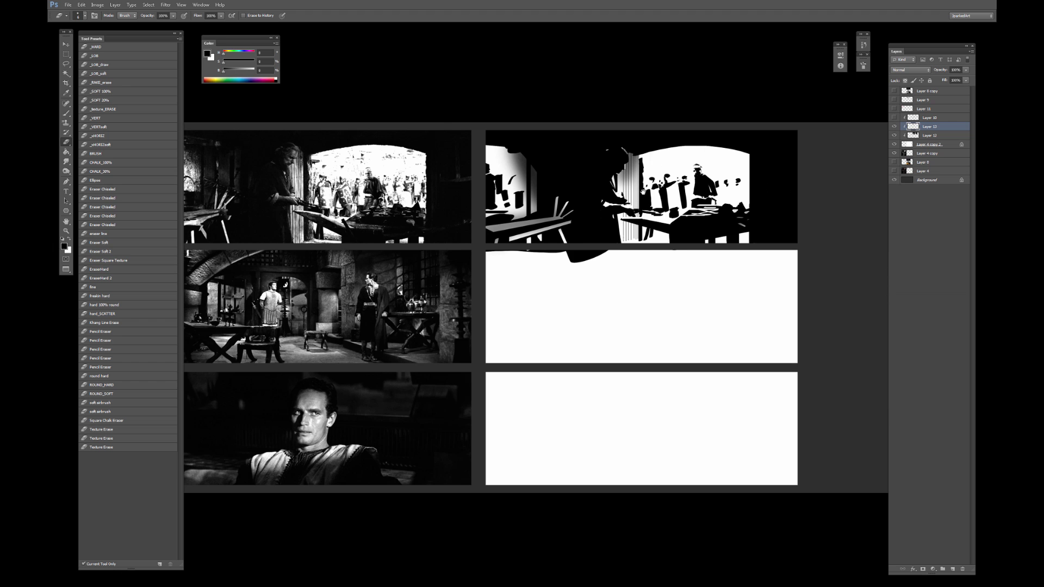
{"action": "left_click_drag", "start_coordinate": [644, 192], "coordinate": [655, 192]}
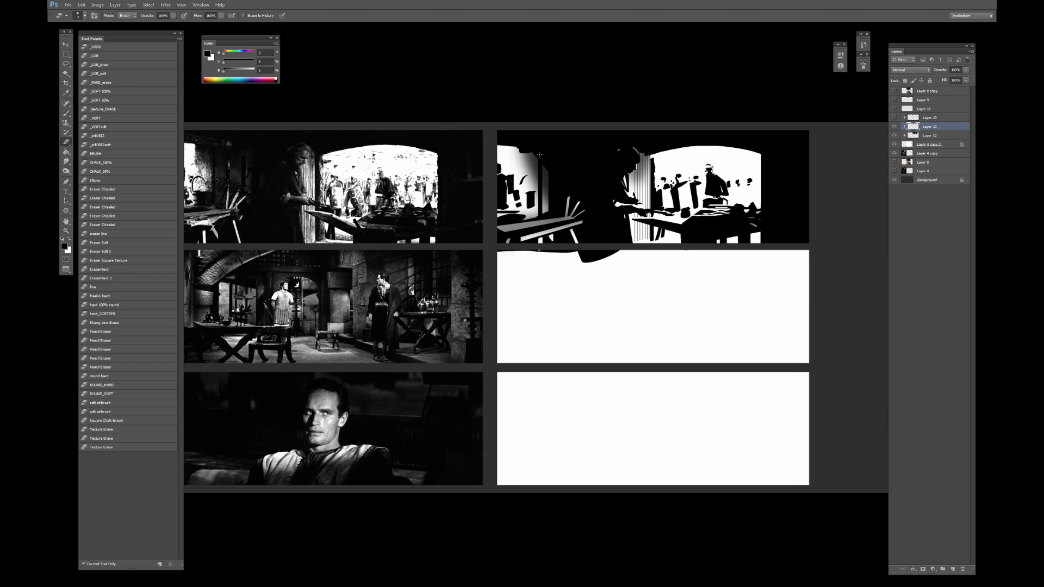
{"action": "key", "text": "bracketright"}
{"action": "key", "text": "bracketright"}
{"action": "key", "text": "bracketright"}
{"action": "key", "text": "bracketright"}
{"action": "key", "text": "bracketright"}
{"action": "key", "text": "bracketright"}
{"action": "key", "text": "bracketright"}
{"action": "key", "text": "bracketright"}
{"action": "key", "text": "bracketright"}
{"action": "key", "text": "bracketright"}
{"action": "key", "text": "bracketright"}
{"action": "key", "text": "bracketright"}
{"action": "key", "text": "bracketright"}
{"action": "key", "text": "bracketright"}
{"action": "key", "text": "bracketright"}
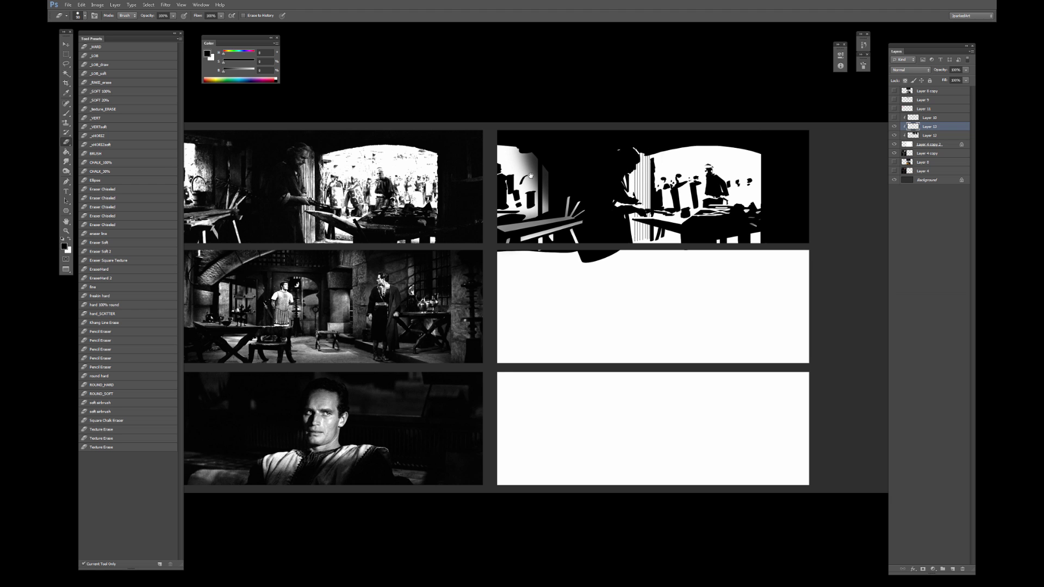
{"action": "mouse_move", "coordinate": [530, 176]}
{"action": "left_mouse_down"}
{"action": "mouse_move", "coordinate": [587, 168]}
{"action": "mouse_move", "coordinate": [573, 187]}
{"action": "left_mouse_up"}
{"action": "key", "text": "ctrl+z"}
{"action": "key", "text": "bracketleft"}
{"action": "key", "text": "bracketleft"}
{"action": "key", "text": "ctrl+z"}
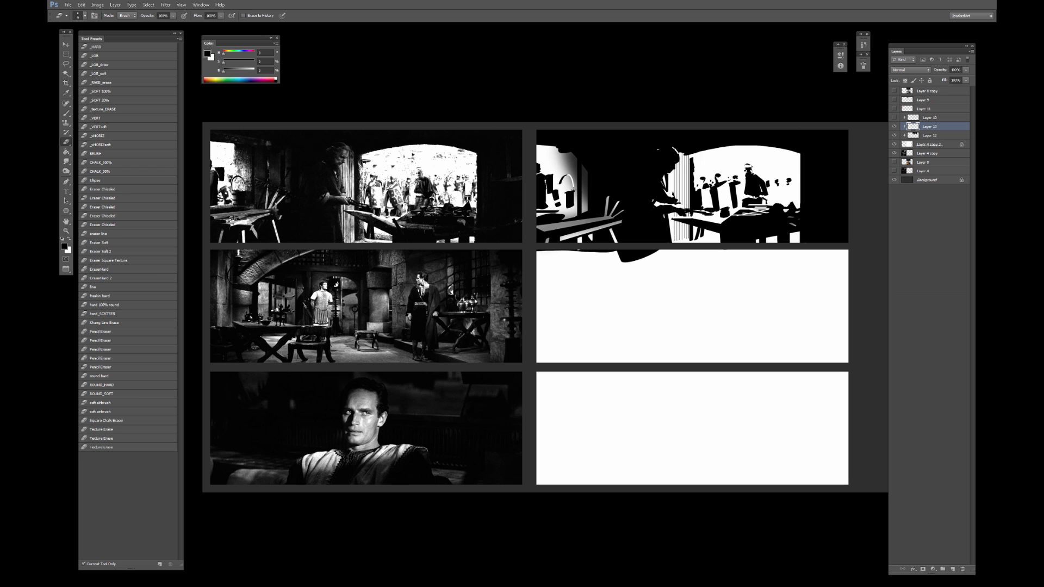
Sharpen the hanging bucket's shape on Layer 12 with the _A_hard_Flat brush preset at a smaller size.
{"action": "key", "text": "b"}
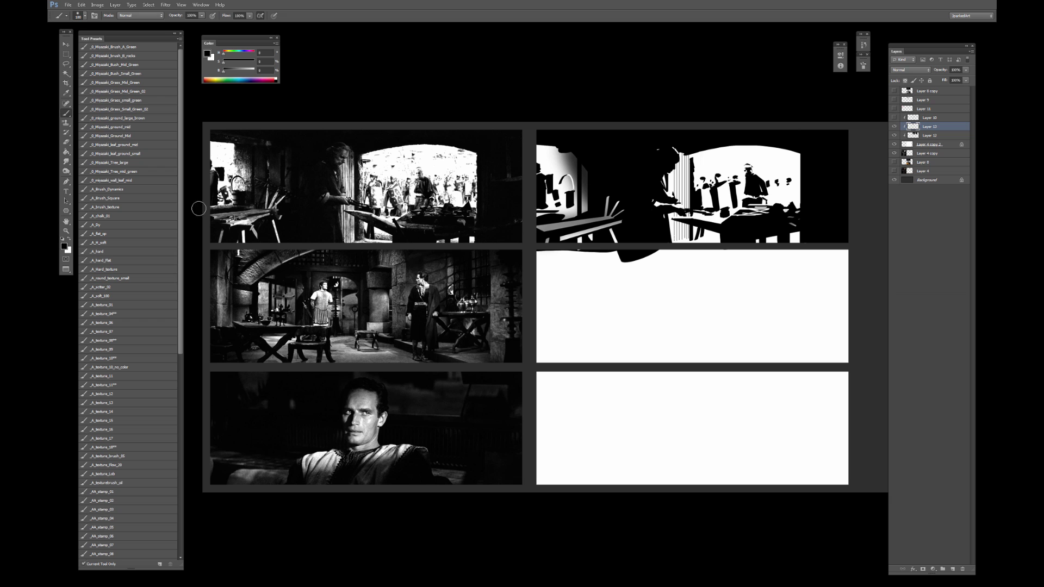
{"action": "left_click", "coordinate": [109, 260]}
{"action": "left_click", "coordinate": [912, 135]}
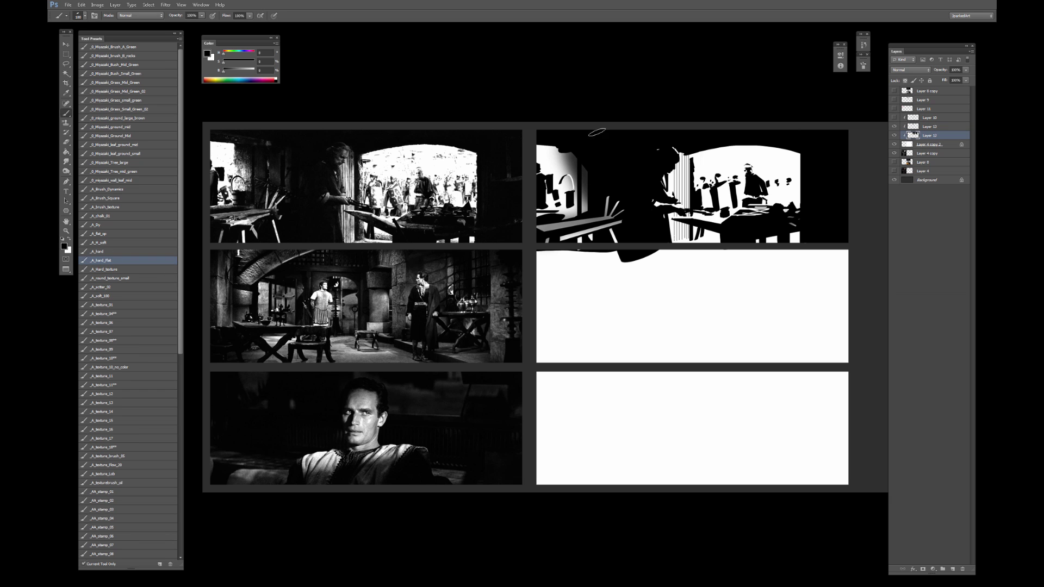
{"action": "key", "text": "["}
{"action": "key", "text": "["}
{"action": "left_click", "coordinate": [560, 198], "text": "alt"}
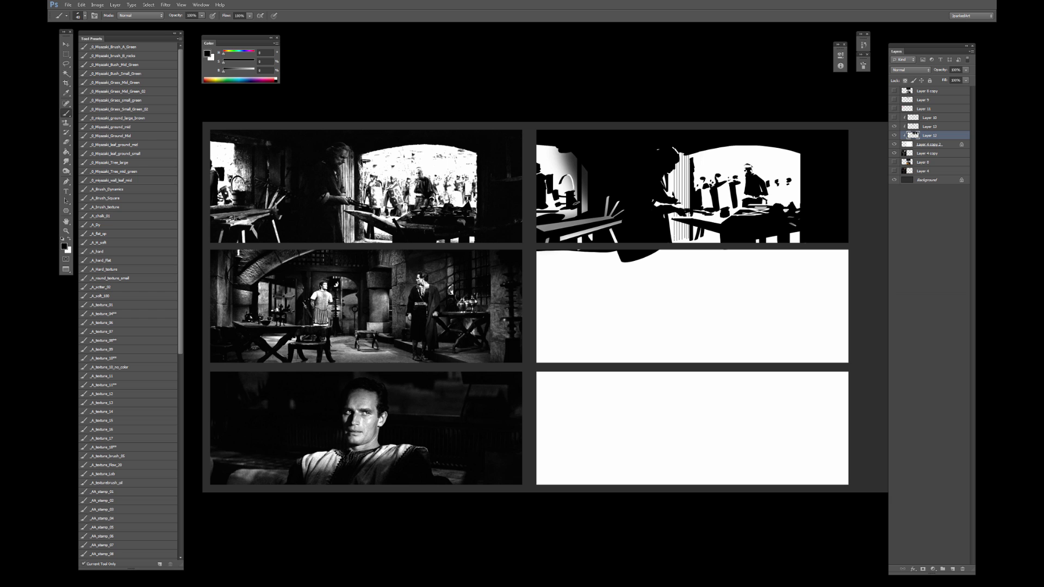
Shade the wall edge beside the hanging bucket on Layer 13 with the _A_soft_100 brush preset, reduced in size.
{"action": "left_click", "coordinate": [113, 297]}
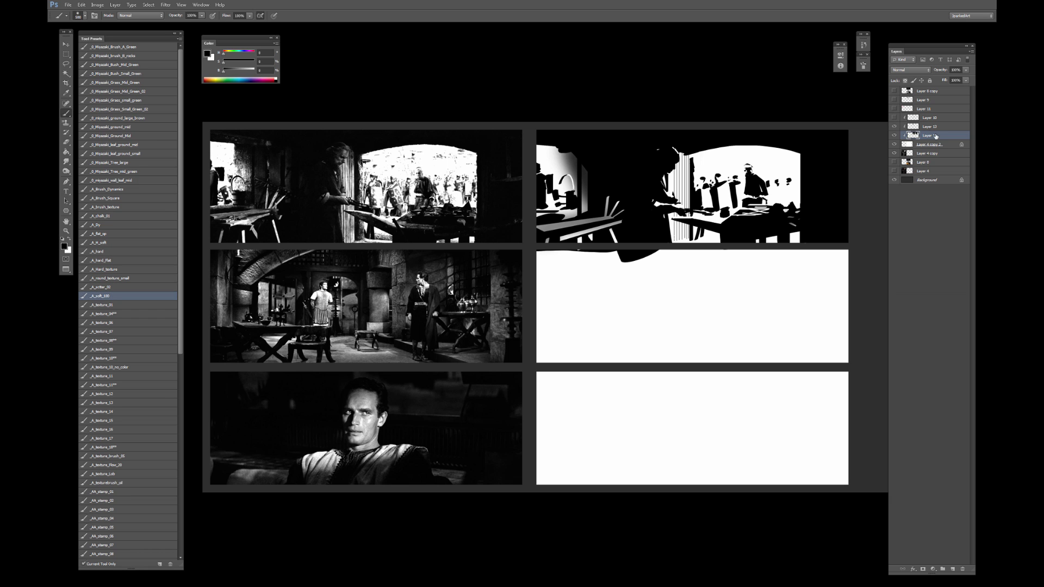
{"action": "left_click", "coordinate": [930, 126]}
{"action": "left_click_drag", "start_coordinate": [578, 163], "coordinate": [568, 155]}
{"action": "key", "text": "bracketleft"}
{"action": "key", "text": "bracketleft"}
{"action": "key", "text": "bracketleft"}
{"action": "key", "text": "bracketleft"}
{"action": "key", "text": "bracketleft"}
{"action": "key", "text": "bracketleft"}
{"action": "key", "text": "bracketleft"}
{"action": "key", "text": "bracketleft"}
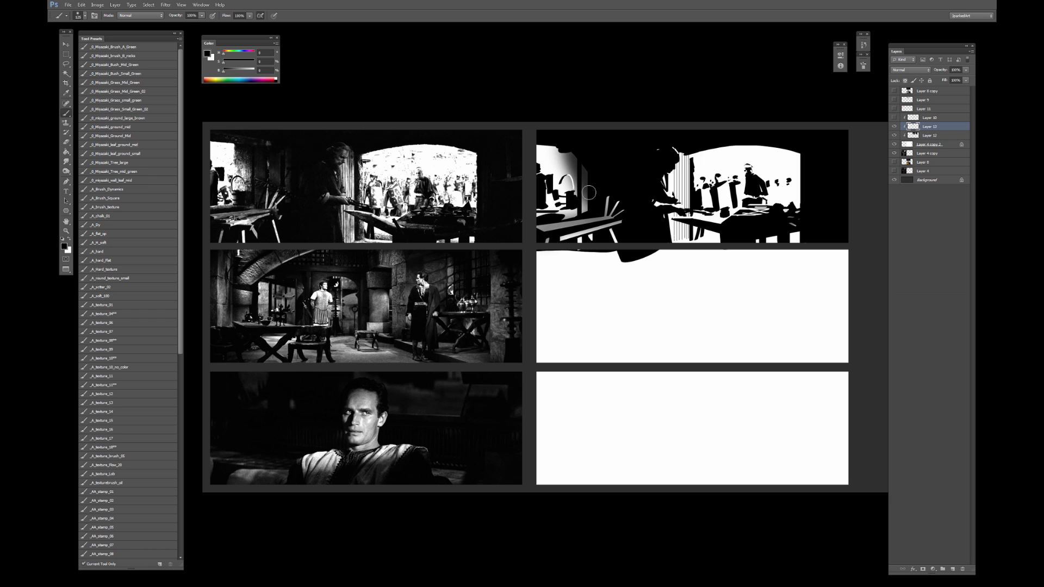
{"action": "left_click_drag", "start_coordinate": [589, 205], "coordinate": [587, 195]}
{"action": "key", "text": "bracketright"}
{"action": "left_click_drag", "start_coordinate": [587, 157], "coordinate": [601, 212]}
{"action": "key", "text": "bracketleft"}
{"action": "key", "text": "bracketleft"}
{"action": "key", "text": "bracketleft"}
{"action": "key", "text": "bracketleft"}
{"action": "key", "text": "bracketleft"}
{"action": "left_click", "coordinate": [577, 215], "text": "alt"}
{"action": "left_click_drag", "start_coordinate": [944, 127], "coordinate": [935, 140]}
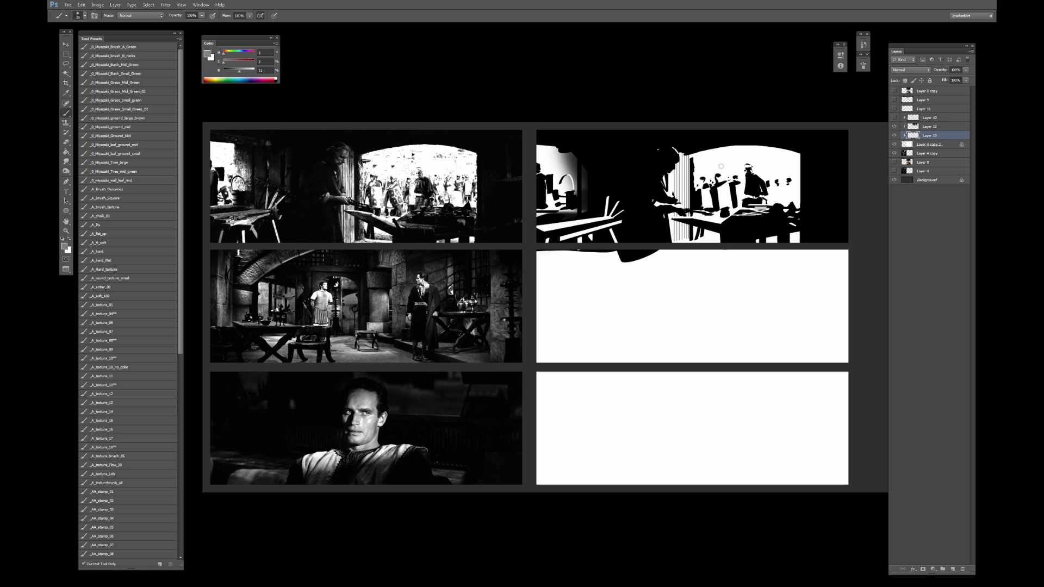
{"action": "left_click_drag", "start_coordinate": [539, 226], "coordinate": [566, 224], "text": "alt"}
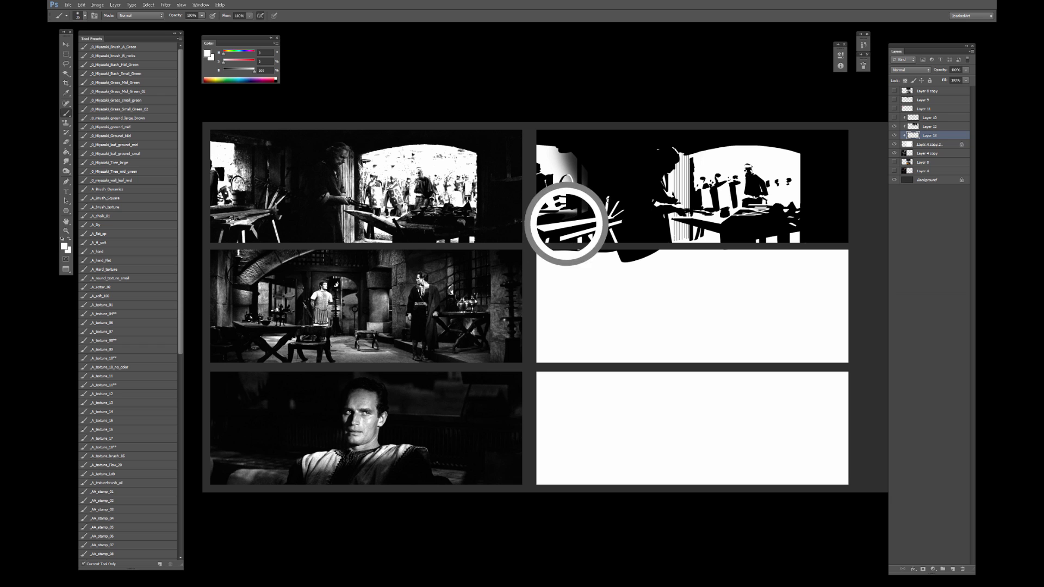
{"action": "left_click_drag", "start_coordinate": [931, 136], "coordinate": [931, 125]}
{"action": "left_click", "coordinate": [931, 126]}
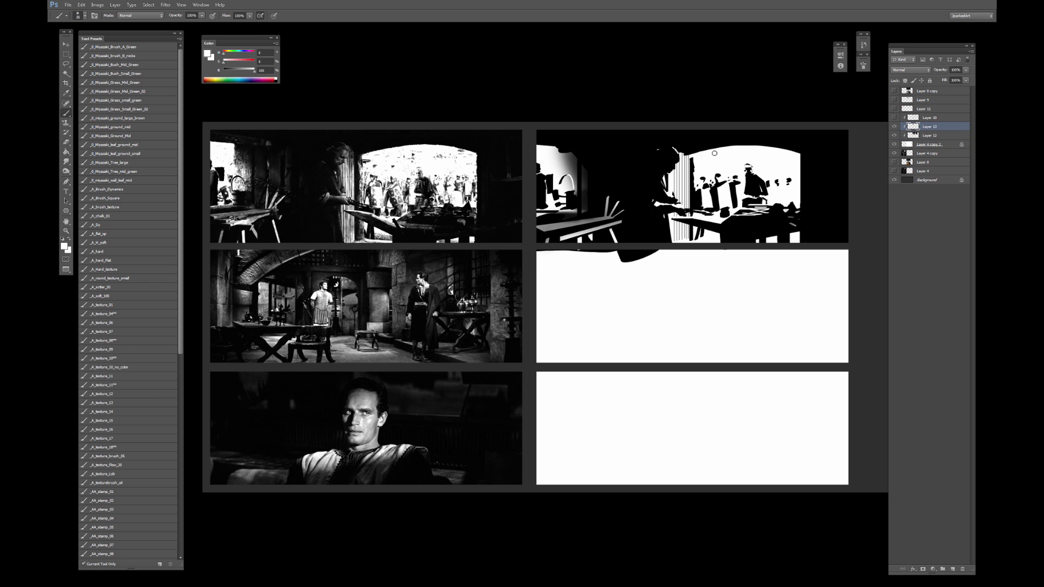
Set Layer 13's blending mode to Darken and sample the worktable planks' grey with an enlarged soft brush.
{"action": "left_click", "coordinate": [912, 71]}
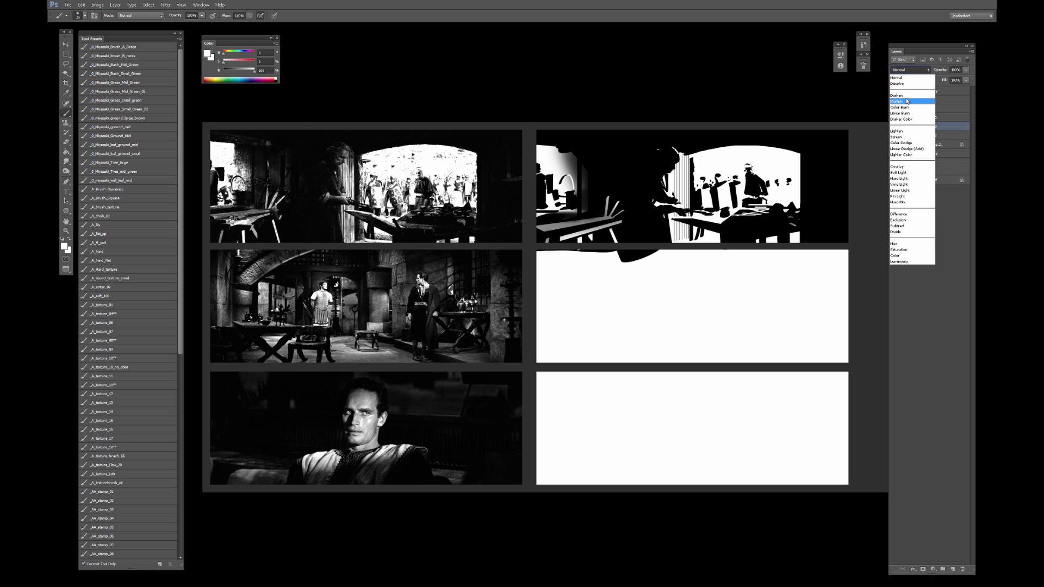
{"action": "left_click", "coordinate": [908, 99]}
{"action": "left_click", "coordinate": [569, 222], "text": "alt"}
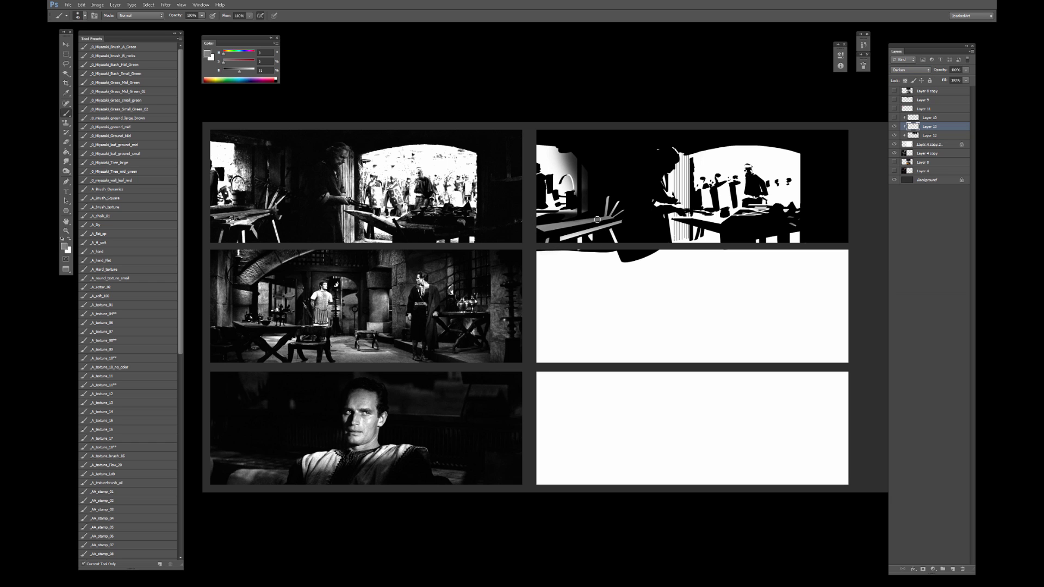
{"action": "key", "text": "bracketright"}
{"action": "key", "text": "bracketright"}
{"action": "key", "text": "bracketright"}
{"action": "key", "text": "bracketright"}
{"action": "key", "text": "bracketright"}
{"action": "key", "text": "bracketright"}
{"action": "left_click", "coordinate": [677, 186], "text": "alt"}
Load the _A_hard_Flat brush preset with default black, reduce its size, and merge Layer 13 with Layer 12.
{"action": "left_click", "coordinate": [115, 260]}
{"action": "key", "text": "d"}
{"action": "key", "text": "bracketleft"}
{"action": "left_click", "coordinate": [925, 136], "text": "shift"}
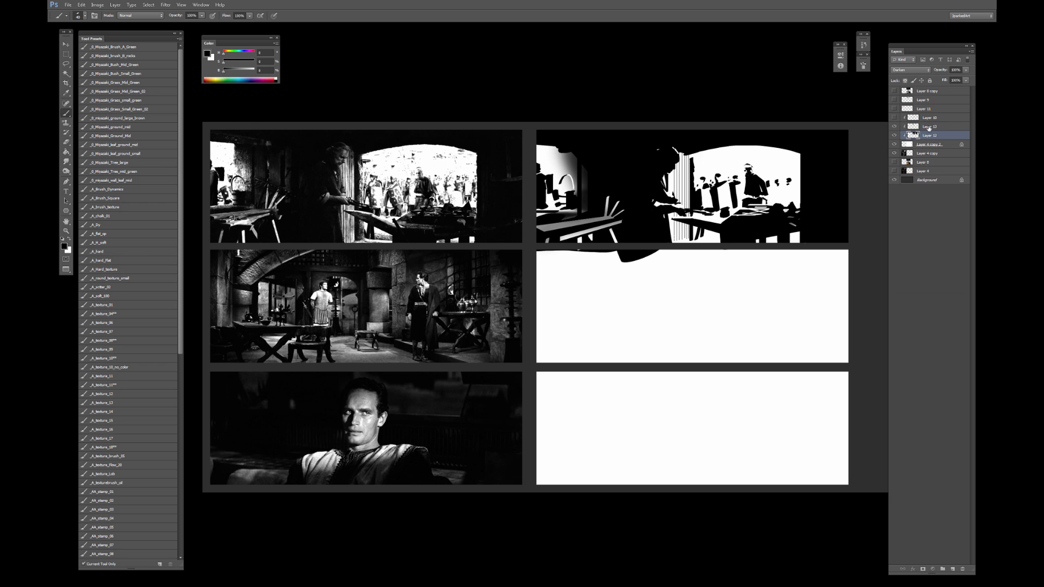
{"action": "key", "text": "ctrl+e"}
Erase part of the shading in the left opening with an enlarged eraser and retouch the worker's head with the brush.
{"action": "key", "text": "e"}
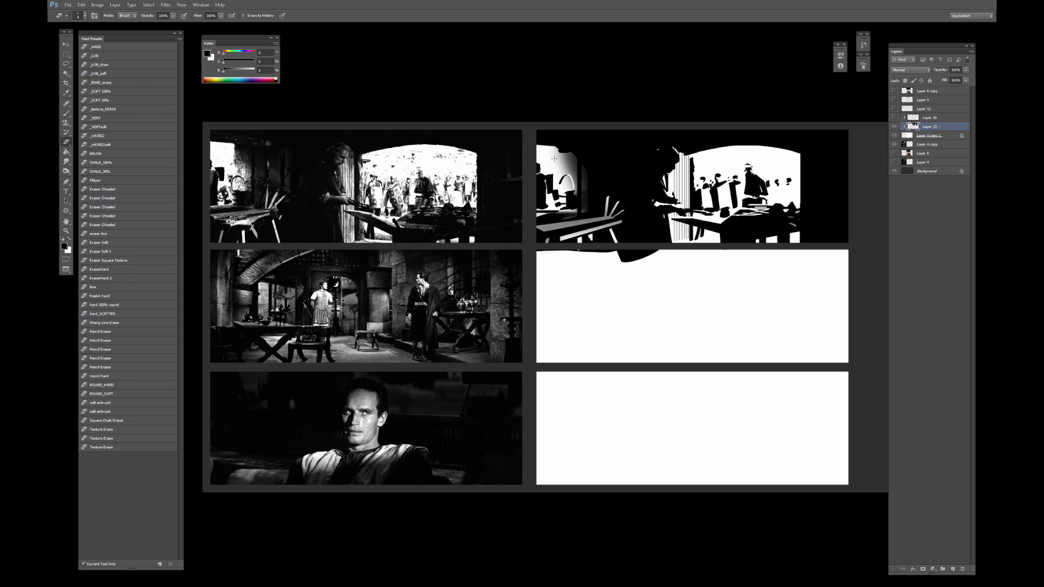
{"action": "key", "text": "bracketright"}
{"action": "key", "text": "bracketright"}
{"action": "key", "text": "bracketright"}
{"action": "key", "text": "bracketright"}
{"action": "key", "text": "bracketright"}
{"action": "key", "text": "bracketright"}
{"action": "key", "text": "bracketright"}
{"action": "key", "text": "bracketright"}
{"action": "key", "text": "bracketright"}
{"action": "left_click_drag", "start_coordinate": [552, 154], "coordinate": [555, 170]}
{"action": "key", "text": "b"}
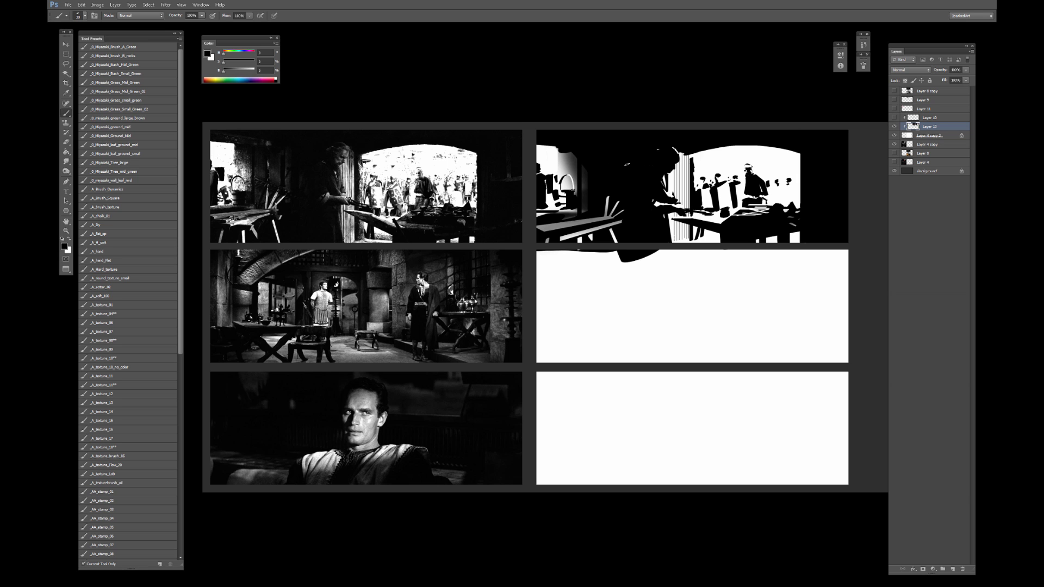
{"action": "left_click", "coordinate": [663, 151]}
Select a strip across the upper edge of the middle blank frame and delete the black paint spilling into it.
{"action": "key", "text": "m"}
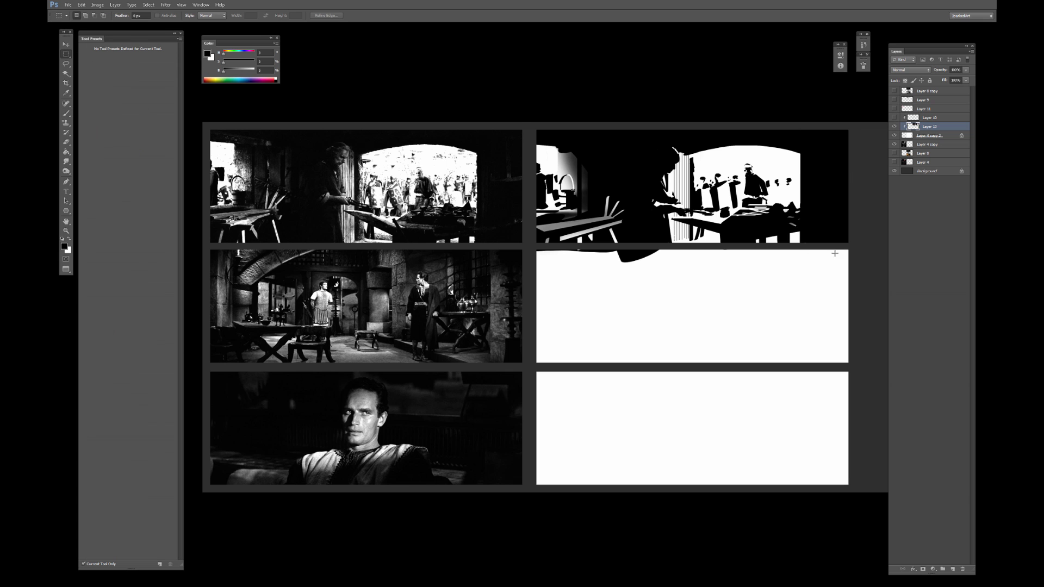
{"action": "mouse_move", "coordinate": [848, 251]}
{"action": "left_mouse_down"}
{"action": "mouse_move", "coordinate": [537, 273]}
{"action": "mouse_move", "coordinate": [537, 284]}
{"action": "left_mouse_up"}
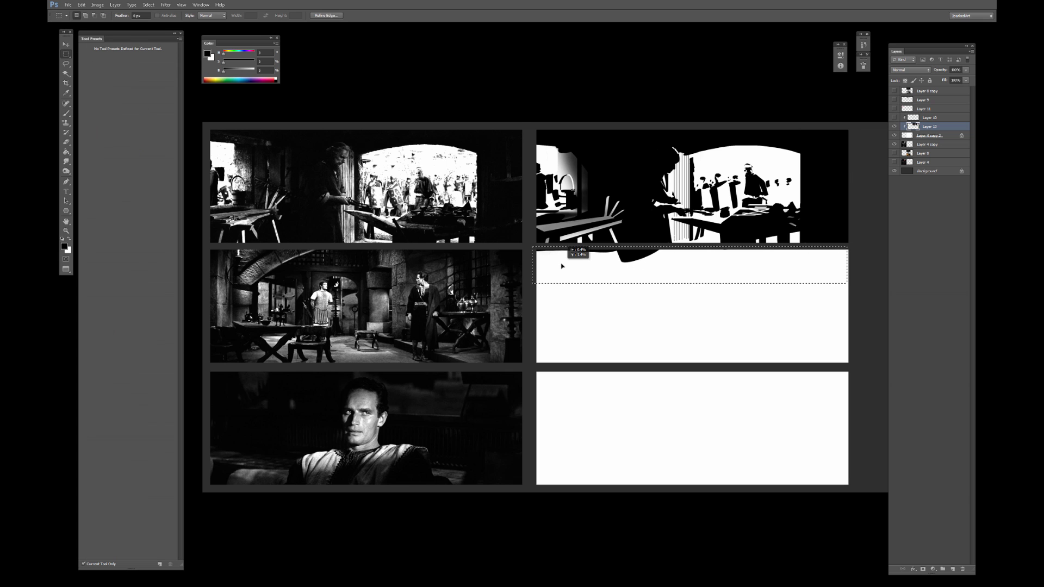
{"action": "key", "text": "Delete"}
{"action": "key", "text": "ctrl+d"}
{"action": "key", "text": "f"}
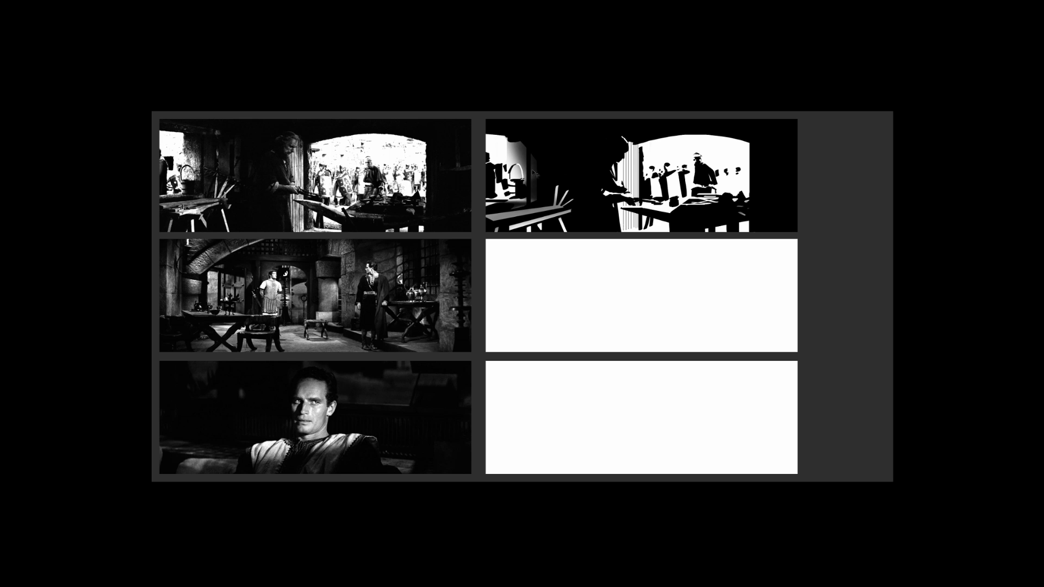
{"action": "key", "text": "Tab"}
{"action": "left_click", "coordinate": [927, 126]}
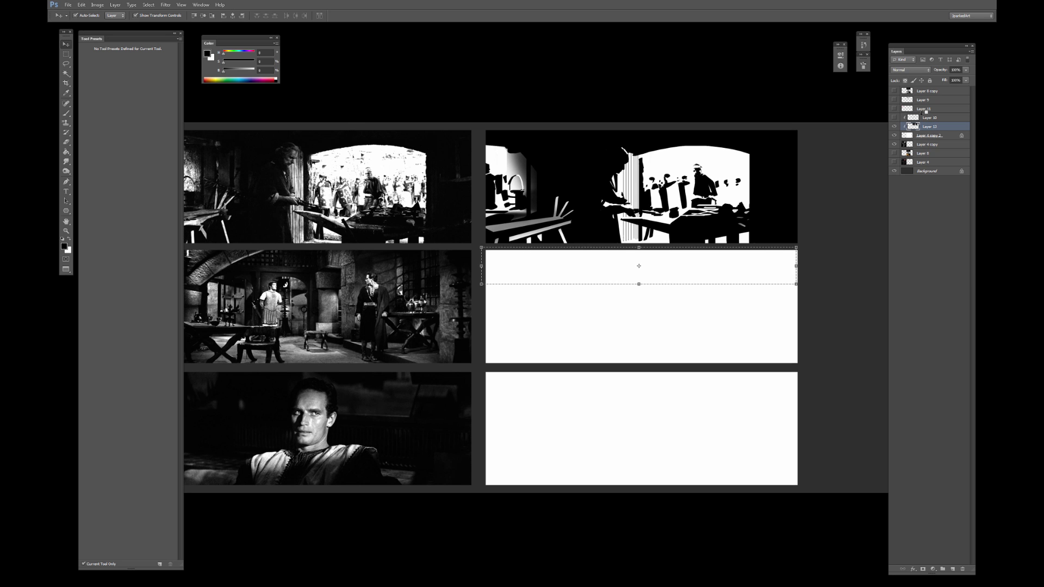
Undo the recent edits back to before Layers 12 and 13 were merged.
{"action": "key", "text": "ctrl+alt+z"}
{"action": "key", "text": "ctrl+alt+z"}
{"action": "key", "text": "ctrl+alt+z"}
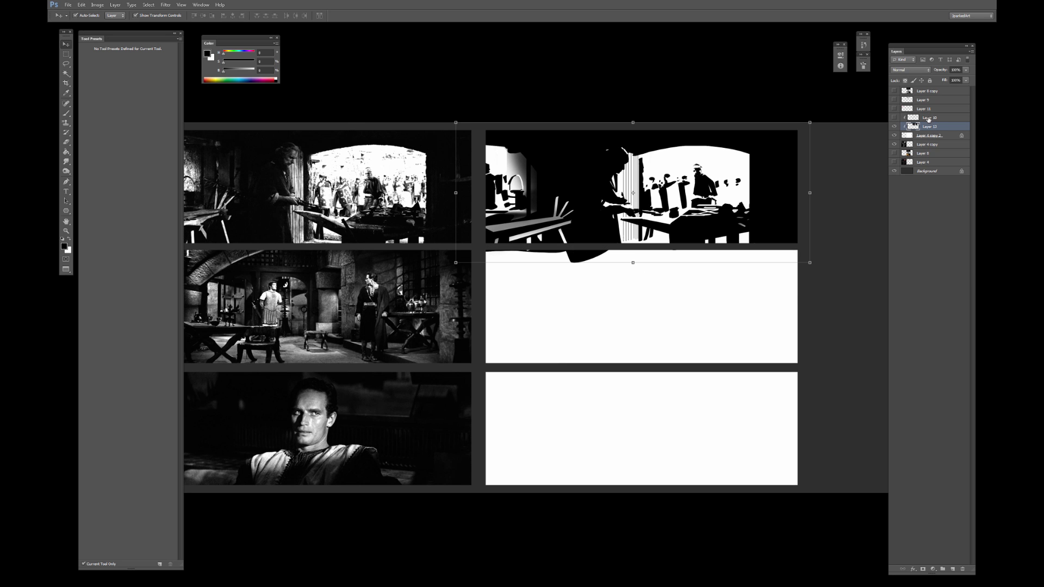
{"action": "key", "text": "ctrl+j"}
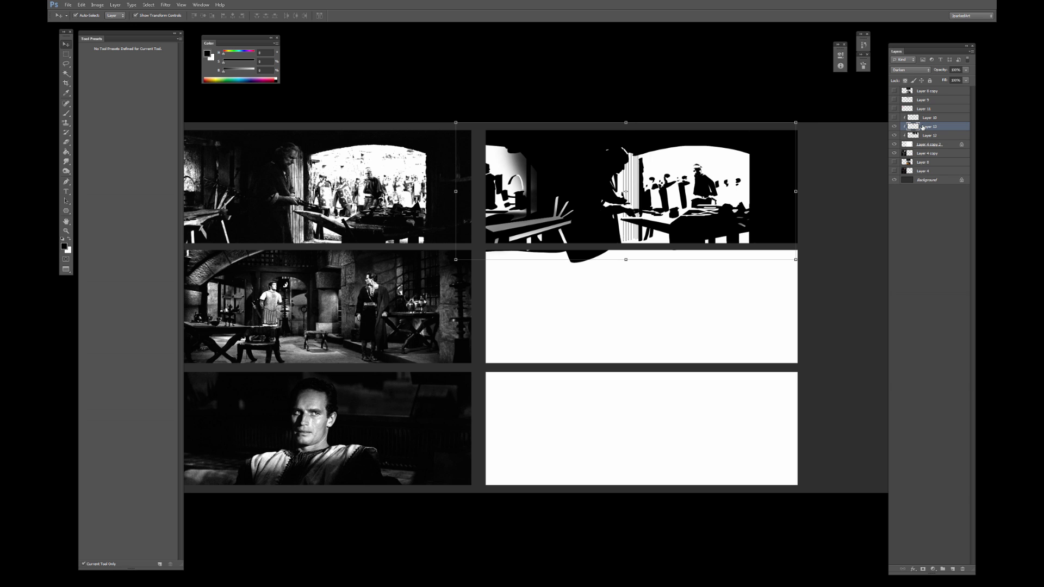
Toggle Layer 13's visibility repeatedly to compare the upper frame with and without its grey shading.
{"action": "left_click", "coordinate": [896, 127]}
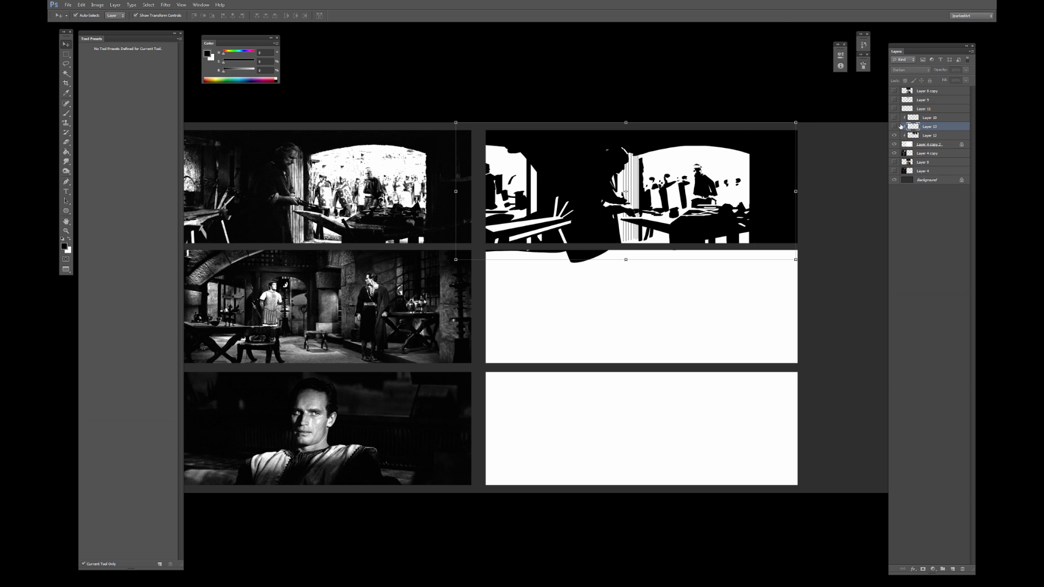
{"action": "double_click", "coordinate": [901, 126]}
{"action": "left_click", "coordinate": [761, 51]}
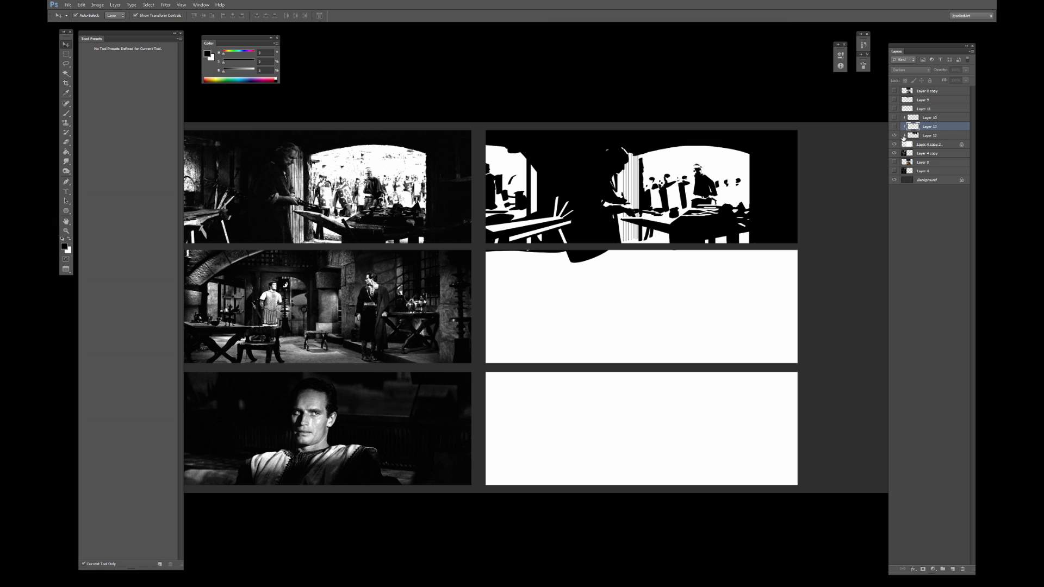
{"action": "left_click", "coordinate": [892, 127]}
{"action": "left_click", "coordinate": [891, 127]}
{"action": "left_click", "coordinate": [891, 127]}
{"action": "left_click", "coordinate": [892, 127]}
{"action": "left_click", "coordinate": [892, 127]}
{"action": "left_click", "coordinate": [892, 127]}
{"action": "left_click", "coordinate": [893, 128]}
{"action": "left_click", "coordinate": [893, 127]}
{"action": "left_click", "coordinate": [892, 127]}
Merge Layer 13 with Layer 12 and clear the black spill from the upper strip of the middle blank frame.
{"action": "key", "text": "ctrl+e"}
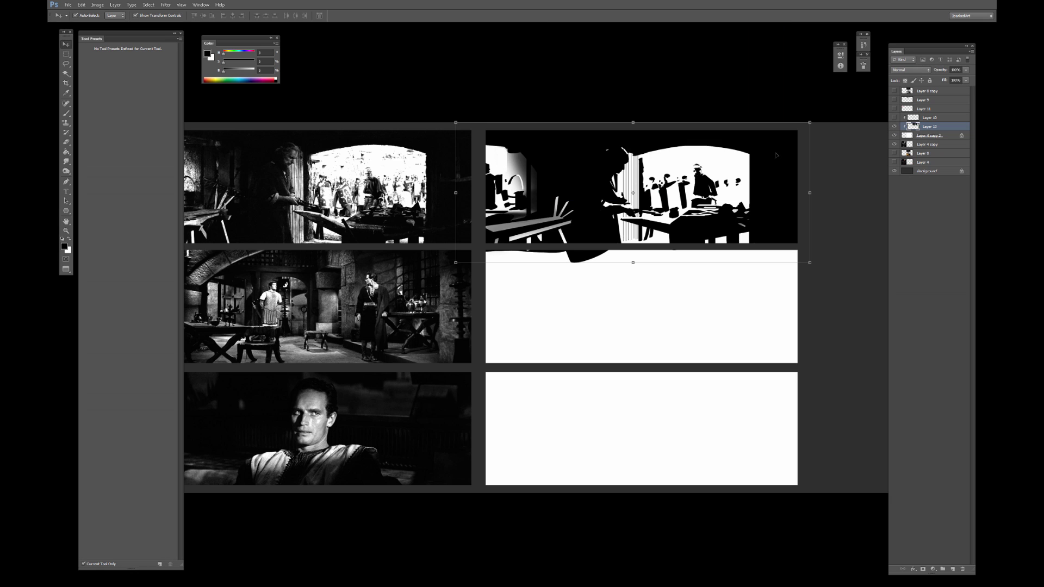
{"action": "key", "text": "m"}
{"action": "left_click_drag", "start_coordinate": [483, 249], "coordinate": [800, 289]}
{"action": "key", "text": "v"}
{"action": "key", "text": "Delete"}
{"action": "key", "text": "ctrl+d"}
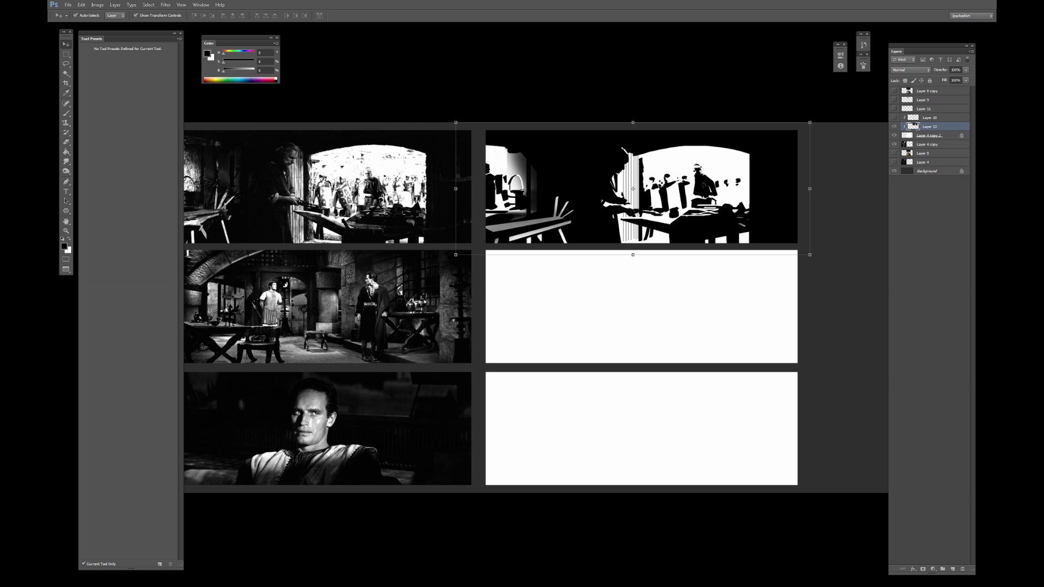
Show the red sketch on Layer 10 and add a new layer directly above Layer 13.
{"action": "left_click_drag", "start_coordinate": [620, 199], "coordinate": [673, 178]}
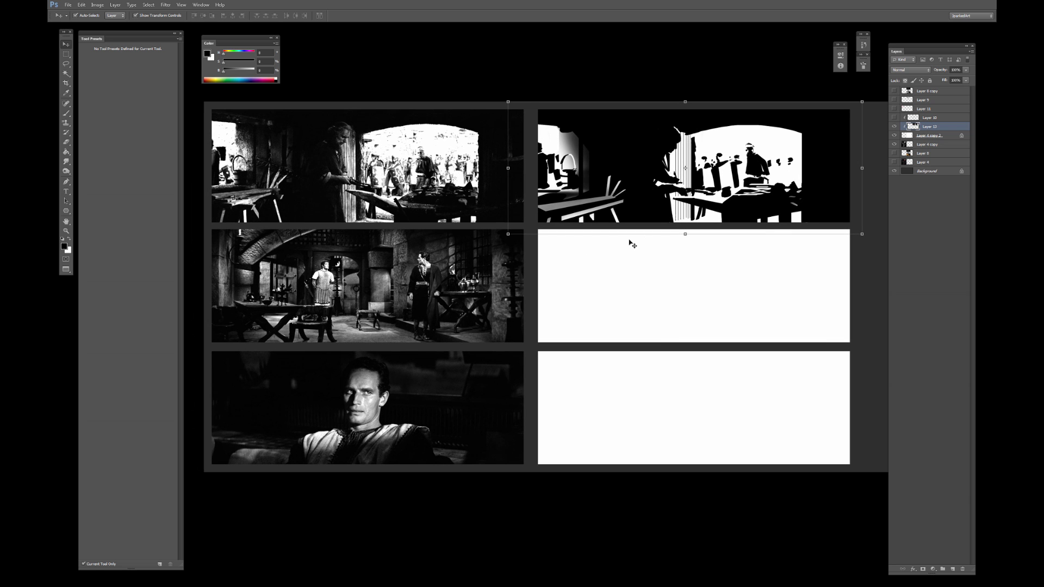
{"action": "left_click", "coordinate": [895, 127]}
{"action": "left_click", "coordinate": [894, 126]}
{"action": "key", "text": "b"}
{"action": "left_click_drag", "start_coordinate": [624, 236], "coordinate": [604, 240]}
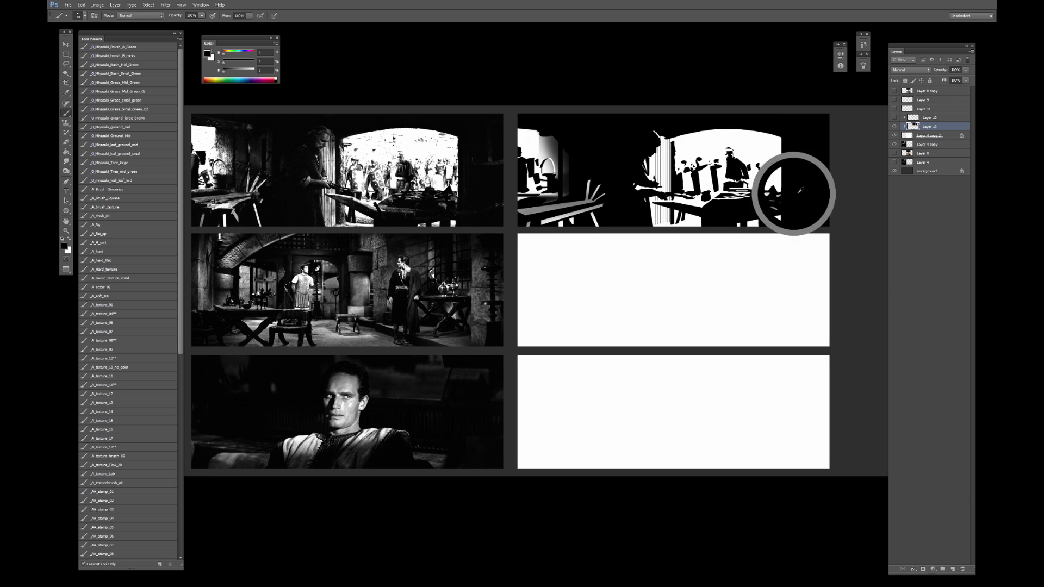
{"action": "left_click", "coordinate": [894, 118]}
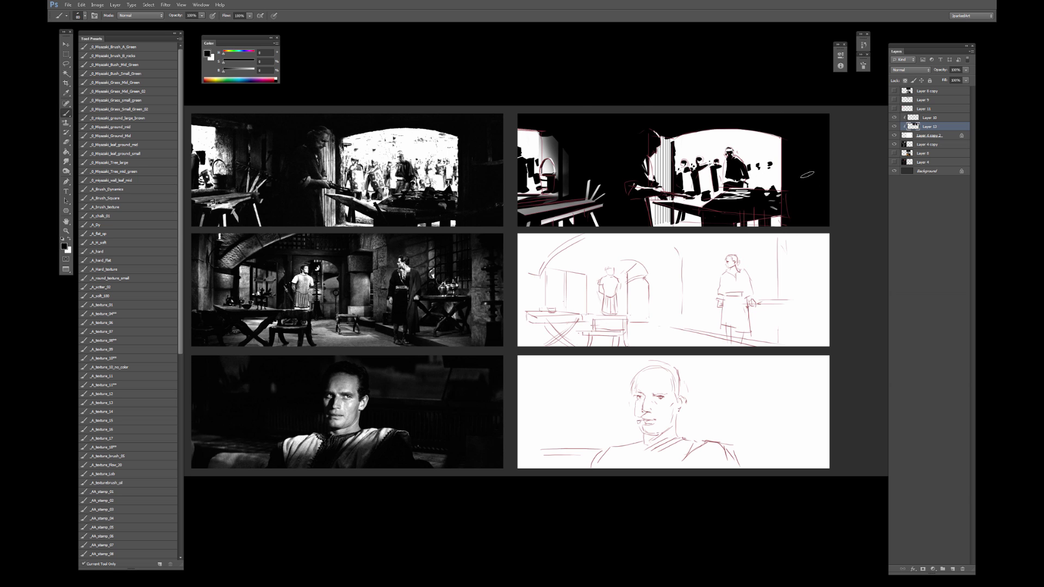
{"action": "left_click", "coordinate": [953, 570]}
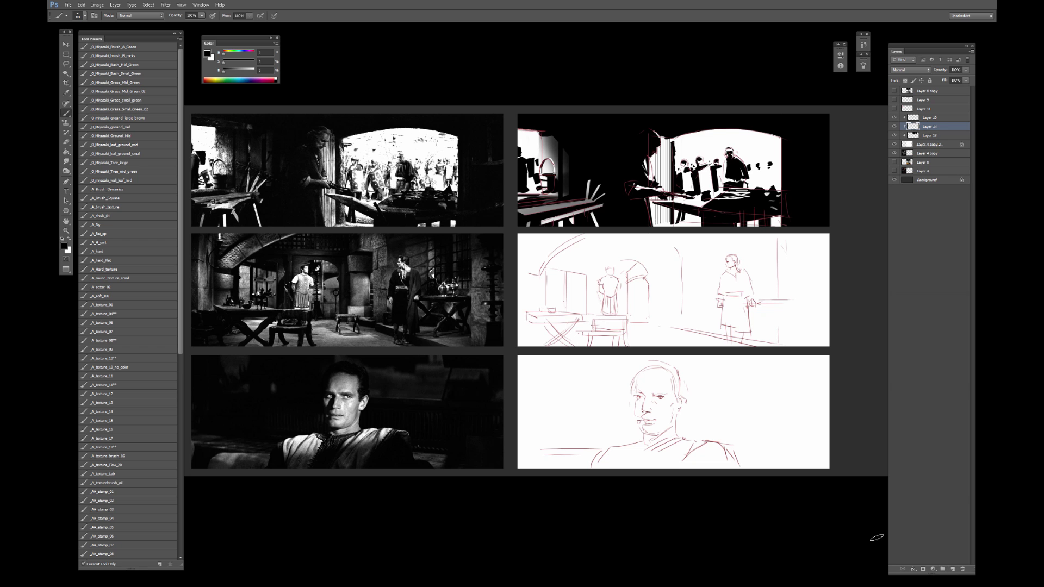
Paint the left table's top as a solid black bar over the sketch in the middle frame.
{"action": "scroll", "coordinate": [706, 511], "scroll_direction": "down", "scroll_amount": 1}
{"action": "key", "text": "bracketright"}
{"action": "key", "text": "bracketright"}
{"action": "key", "text": "bracketright"}
{"action": "key", "text": "bracketright"}
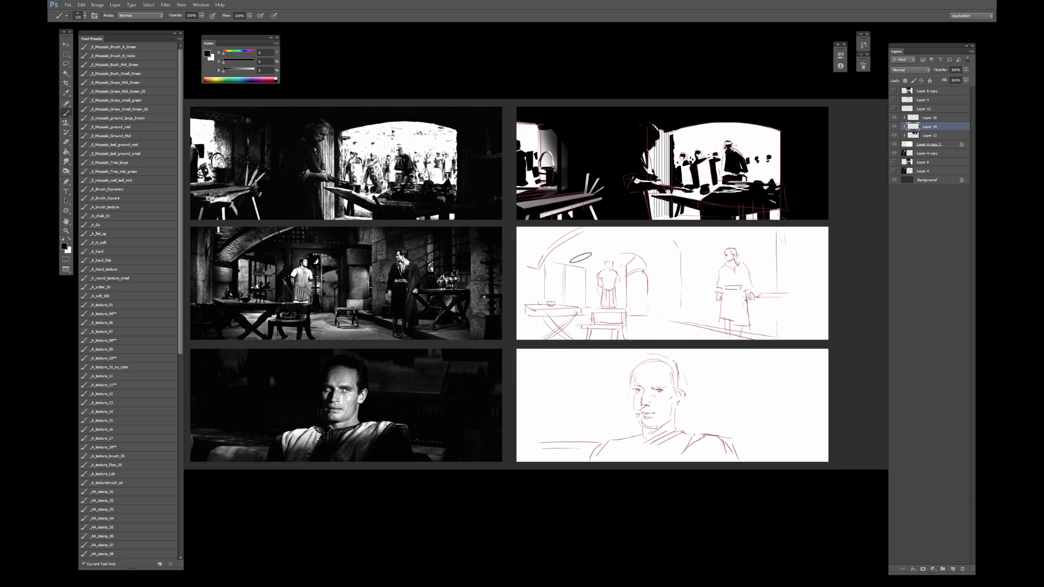
{"action": "left_click_drag", "start_coordinate": [570, 269], "coordinate": [587, 262]}
{"action": "key", "text": "bracketleft"}
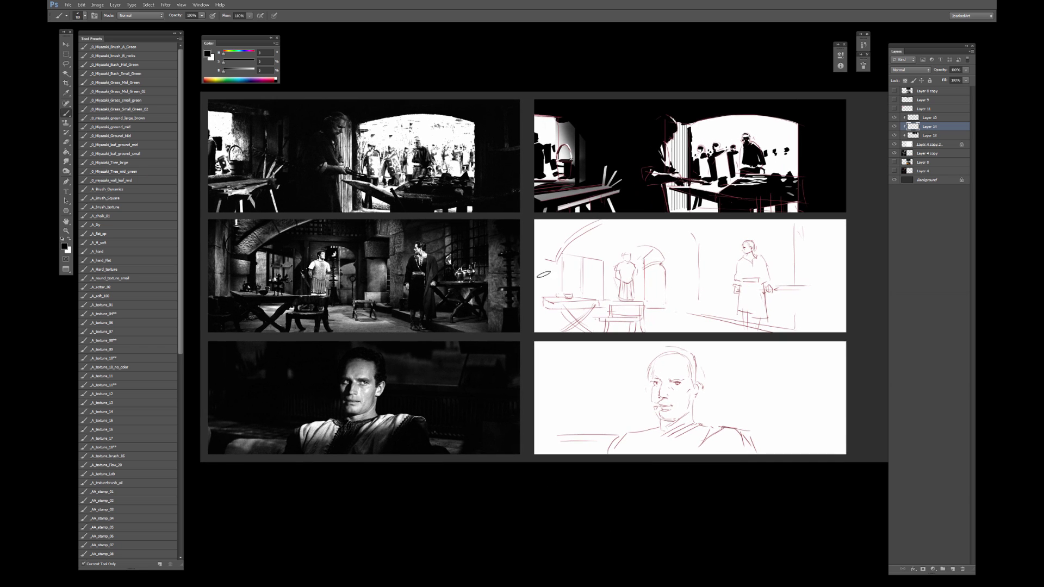
{"action": "key", "text": "bracketleft"}
{"action": "key", "text": "bracketleft"}
{"action": "key", "text": "bracketleft"}
{"action": "key", "text": "bracketleft"}
{"action": "key", "text": "bracketleft"}
{"action": "key", "text": "bracketleft"}
{"action": "mouse_move", "coordinate": [551, 306]}
{"action": "left_mouse_down"}
{"action": "mouse_move", "coordinate": [602, 304]}
{"action": "mouse_move", "coordinate": [546, 307]}
{"action": "left_mouse_up"}
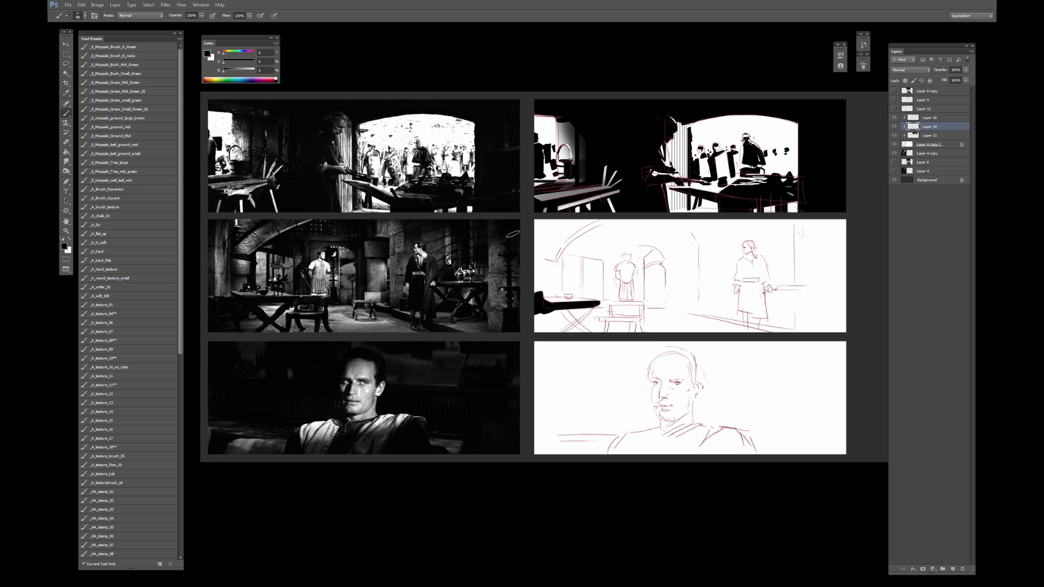
Block in the left wall, curved arch and dark doorway frame of the middle frame in black with the _A_hard_Flat brush.
{"action": "left_click", "coordinate": [118, 259]}
{"action": "left_click", "coordinate": [511, 71], "text": "alt"}
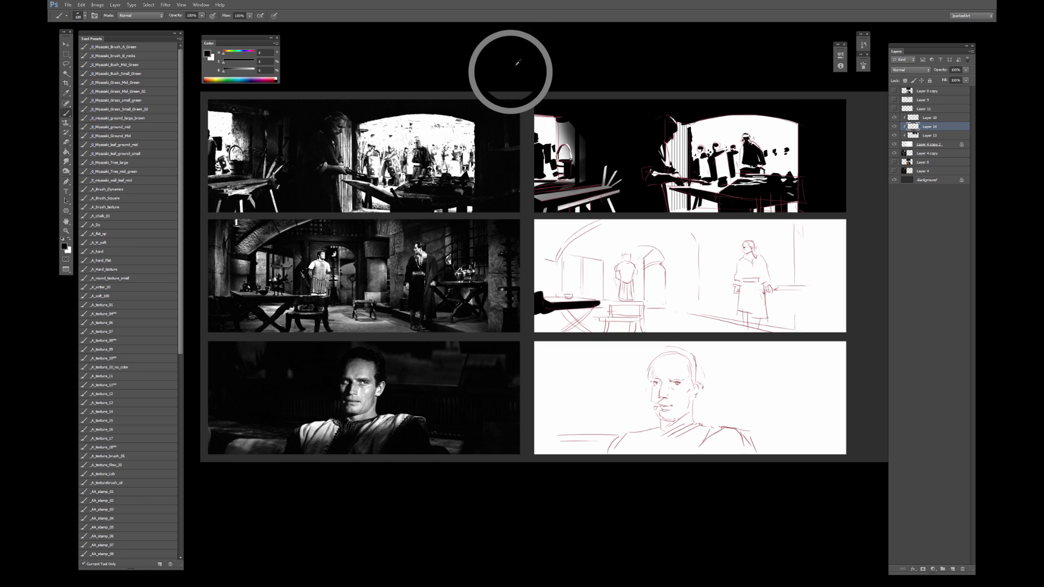
{"action": "left_click_drag", "start_coordinate": [538, 297], "coordinate": [557, 295]}
{"action": "key", "text": "]"}
{"action": "key", "text": "]"}
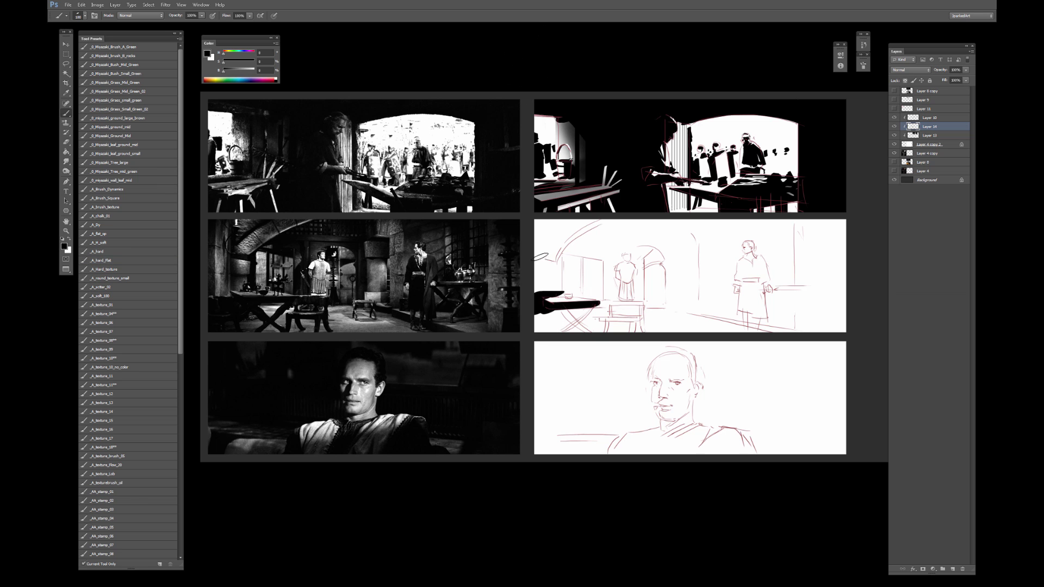
{"action": "mouse_move", "coordinate": [542, 256]}
{"action": "left_mouse_down"}
{"action": "mouse_move", "coordinate": [570, 224]}
{"action": "mouse_move", "coordinate": [564, 240]}
{"action": "mouse_move", "coordinate": [596, 222]}
{"action": "mouse_move", "coordinate": [551, 221]}
{"action": "mouse_move", "coordinate": [561, 218]}
{"action": "mouse_move", "coordinate": [683, 224]}
{"action": "mouse_move", "coordinate": [610, 221]}
{"action": "mouse_move", "coordinate": [606, 237]}
{"action": "mouse_move", "coordinate": [567, 212]}
{"action": "mouse_move", "coordinate": [591, 241]}
{"action": "mouse_move", "coordinate": [570, 249]}
{"action": "mouse_move", "coordinate": [611, 253]}
{"action": "mouse_move", "coordinate": [608, 265]}
{"action": "mouse_move", "coordinate": [621, 254]}
{"action": "mouse_move", "coordinate": [607, 280]}
{"action": "mouse_move", "coordinate": [617, 267]}
{"action": "mouse_move", "coordinate": [608, 278]}
{"action": "mouse_move", "coordinate": [620, 291]}
{"action": "mouse_move", "coordinate": [599, 318]}
{"action": "mouse_move", "coordinate": [643, 304]}
{"action": "mouse_move", "coordinate": [569, 314]}
{"action": "mouse_move", "coordinate": [589, 332]}
{"action": "left_mouse_up"}
{"action": "key", "text": "]"}
{"action": "key", "text": "]"}
{"action": "key", "text": "["}
{"action": "left_click", "coordinate": [609, 256], "text": "shift"}
Shape the left table's crossed legs and the floor area beneath it with a smaller brush.
{"action": "key", "text": "["}
{"action": "key", "text": "["}
{"action": "key", "text": "["}
{"action": "key", "text": "["}
{"action": "key", "text": "["}
{"action": "key", "text": "["}
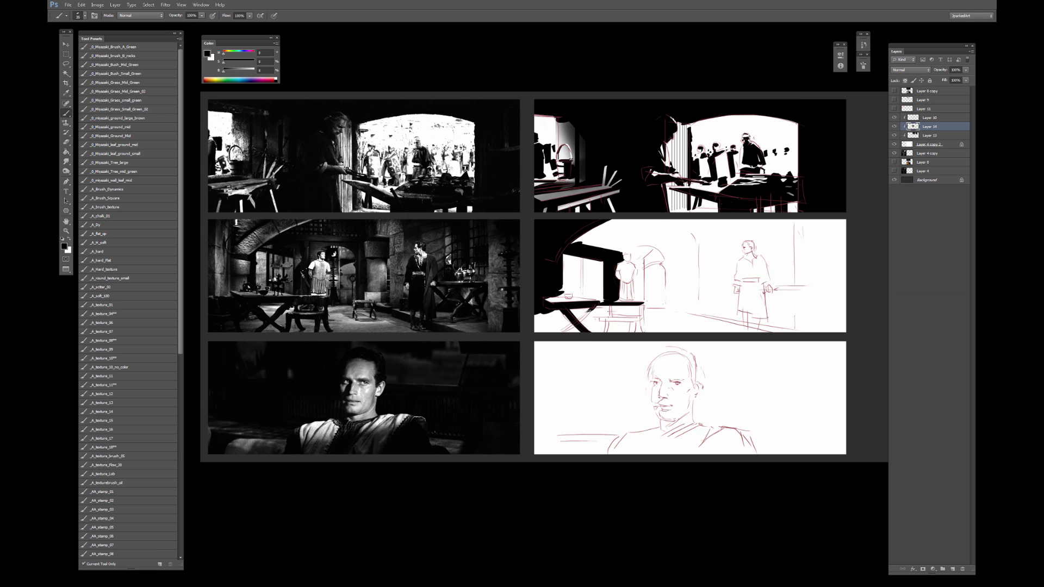
{"action": "left_click_drag", "start_coordinate": [591, 309], "coordinate": [574, 326]}
{"action": "mouse_move", "coordinate": [562, 319]}
{"action": "left_mouse_down"}
{"action": "mouse_move", "coordinate": [542, 328]}
{"action": "mouse_move", "coordinate": [535, 320]}
{"action": "left_mouse_up"}
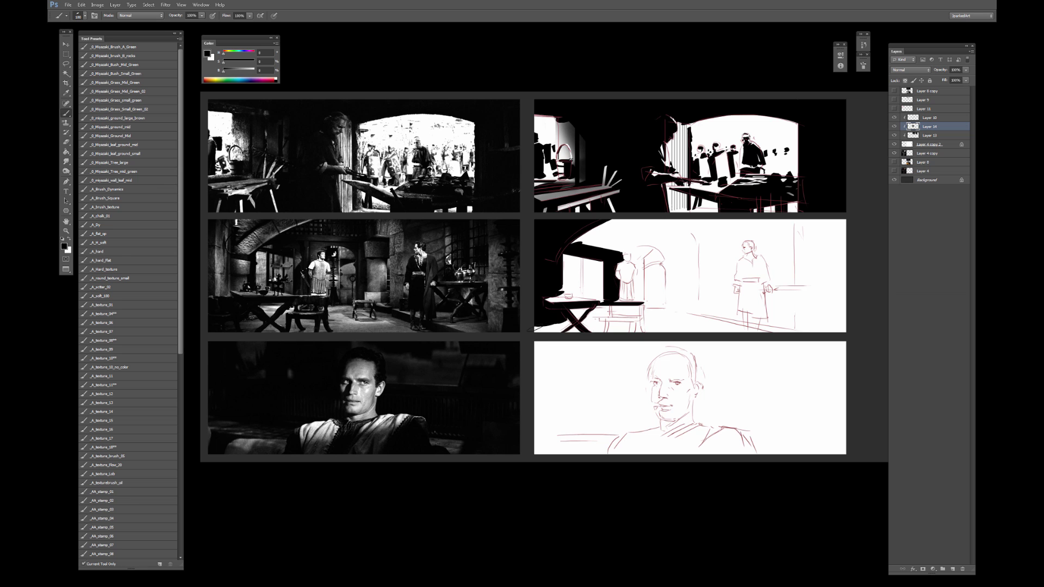
Add the small objects on the left table and the doorway details behind it, undoing stray strokes.
{"action": "key", "text": "bracketleft"}
{"action": "key", "text": "ctrl+z"}
{"action": "mouse_move", "coordinate": [545, 318]}
{"action": "left_mouse_down"}
{"action": "mouse_move", "coordinate": [539, 327]}
{"action": "mouse_move", "coordinate": [550, 326]}
{"action": "left_mouse_up"}
{"action": "key", "text": "ctrl+z"}
{"action": "left_click_drag", "start_coordinate": [589, 258], "coordinate": [597, 292]}
{"action": "key", "text": "ctrl+z"}
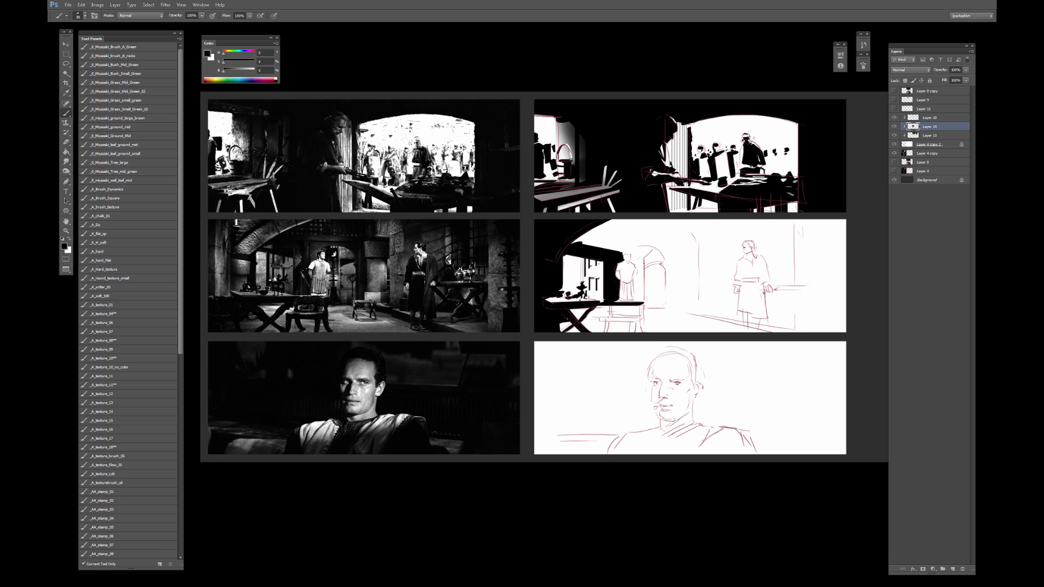
{"action": "left_click_drag", "start_coordinate": [565, 255], "coordinate": [565, 287]}
{"action": "key", "text": "ctrl+alt+z"}
Paint the arch beside the standing figure in black and draw the straight diagonal floor edge running from its base.
{"action": "left_click_drag", "start_coordinate": [634, 250], "coordinate": [638, 255]}
{"action": "mouse_move", "coordinate": [634, 252]}
{"action": "left_mouse_down"}
{"action": "mouse_move", "coordinate": [641, 300]}
{"action": "mouse_move", "coordinate": [638, 245]}
{"action": "mouse_move", "coordinate": [666, 256]}
{"action": "mouse_move", "coordinate": [669, 309]}
{"action": "left_mouse_up"}
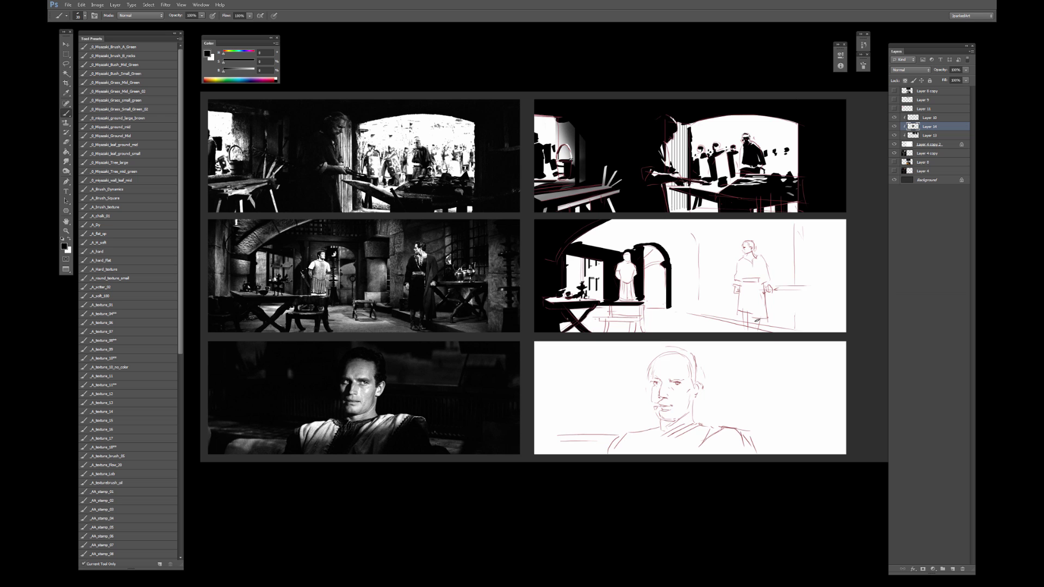
{"action": "left_click", "coordinate": [794, 330], "text": "shift"}
{"action": "left_click", "coordinate": [675, 305], "text": "shift"}
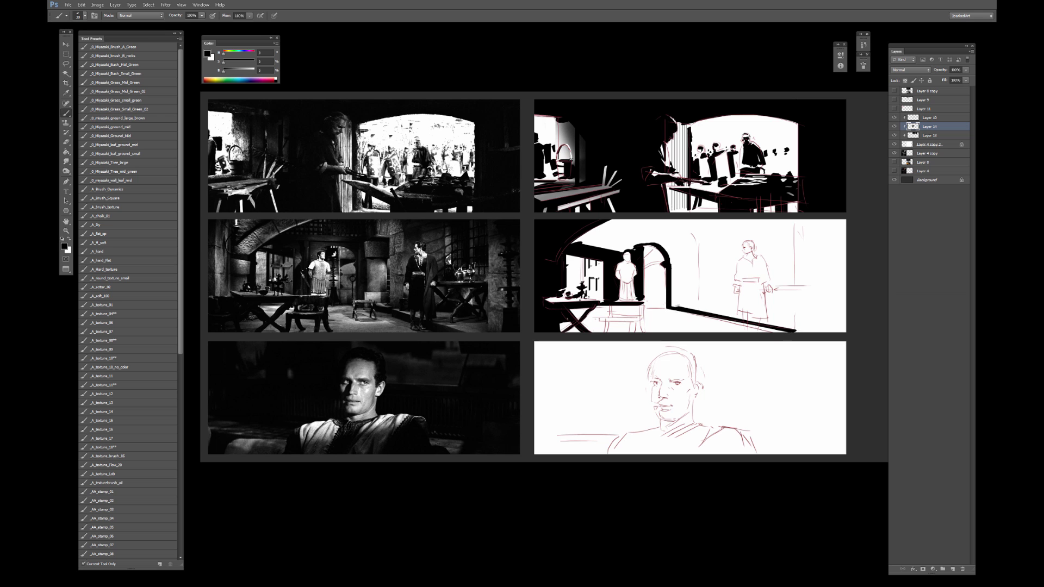
Thicken the pillar beside the arch into a solid black column with an enlarged brush.
{"action": "key", "text": "bracketright"}
{"action": "key", "text": "bracketright"}
{"action": "key", "text": "bracketright"}
{"action": "left_click_drag", "start_coordinate": [674, 258], "coordinate": [677, 305]}
{"action": "left_click_drag", "start_coordinate": [673, 250], "coordinate": [675, 260]}
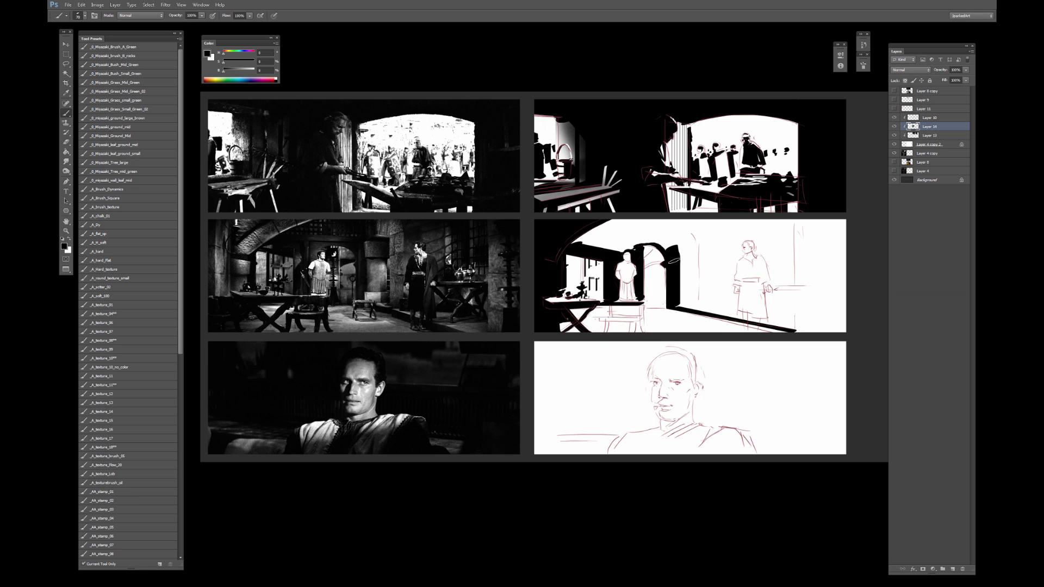
Undo the last stroke and paint a small black shape in the lower right corner of the second frame.
{"action": "key", "text": "ctrl+z"}
{"action": "key", "text": "bracketleft"}
{"action": "key", "text": "bracketright"}
{"action": "key", "text": "bracketright"}
{"action": "key", "text": "bracketright"}
{"action": "key", "text": "bracketright"}
{"action": "key", "text": "bracketright"}
{"action": "key", "text": "bracketright"}
{"action": "key", "text": "bracketright"}
{"action": "key", "text": "bracketright"}
{"action": "key", "text": "bracketleft"}
{"action": "key", "text": "bracketleft"}
{"action": "key", "text": "bracketleft"}
{"action": "key", "text": "bracketleft"}
{"action": "key", "text": "bracketleft"}
{"action": "key", "text": "bracketleft"}
{"action": "left_click_drag", "start_coordinate": [828, 326], "coordinate": [838, 322]}
Try to cover the whole right wall of the second frame in solid black with a much larger brush.
{"action": "key", "text": "bracketright"}
{"action": "key", "text": "bracketright"}
{"action": "key", "text": "bracketright"}
{"action": "key", "text": "bracketright"}
{"action": "key", "text": "bracketright"}
{"action": "key", "text": "bracketright"}
{"action": "key", "text": "bracketright"}
{"action": "key", "text": "bracketright"}
{"action": "key", "text": "bracketright"}
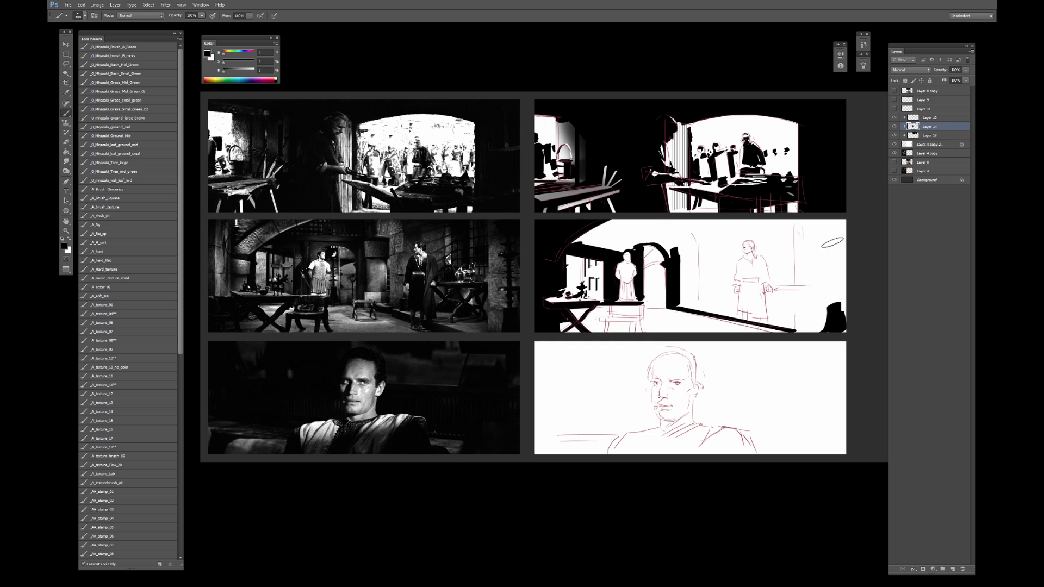
{"action": "mouse_move", "coordinate": [829, 236]}
{"action": "left_mouse_down"}
{"action": "mouse_move", "coordinate": [826, 314]}
{"action": "mouse_move", "coordinate": [808, 321]}
{"action": "mouse_move", "coordinate": [773, 229]}
{"action": "mouse_move", "coordinate": [742, 316]}
{"action": "mouse_move", "coordinate": [721, 232]}
{"action": "mouse_move", "coordinate": [701, 294]}
{"action": "mouse_move", "coordinate": [761, 318]}
{"action": "left_mouse_up"}
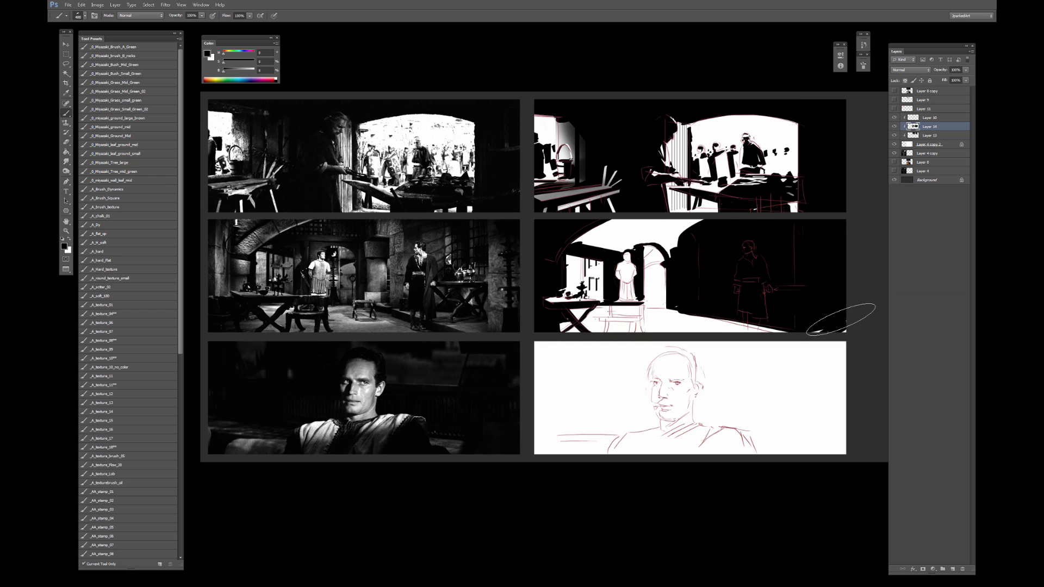
{"action": "key", "text": "ctrl+z"}
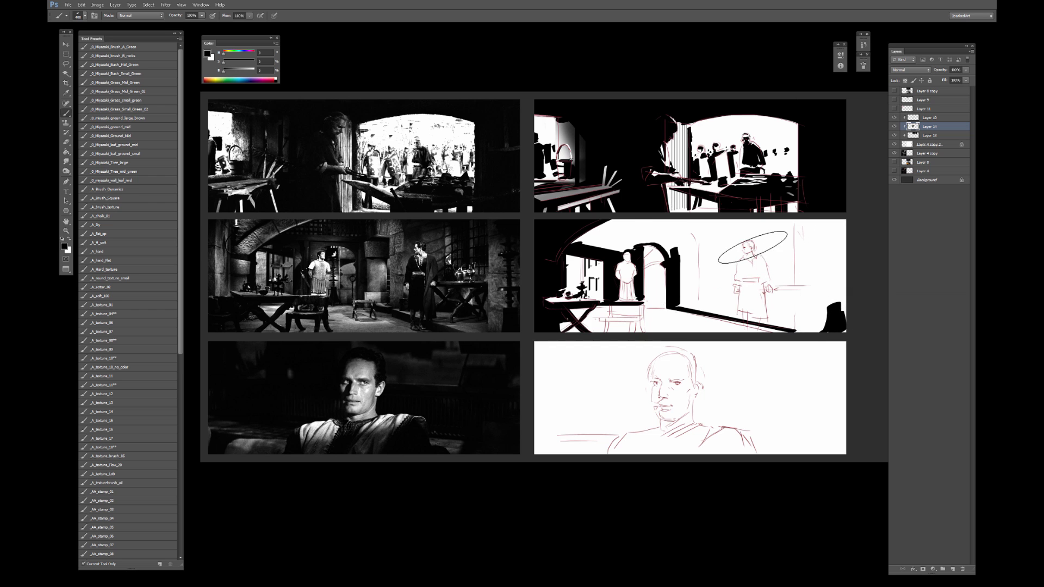
Switch to the _A_soft_100 brush preset and reduce its size.
{"action": "left_click", "coordinate": [116, 299]}
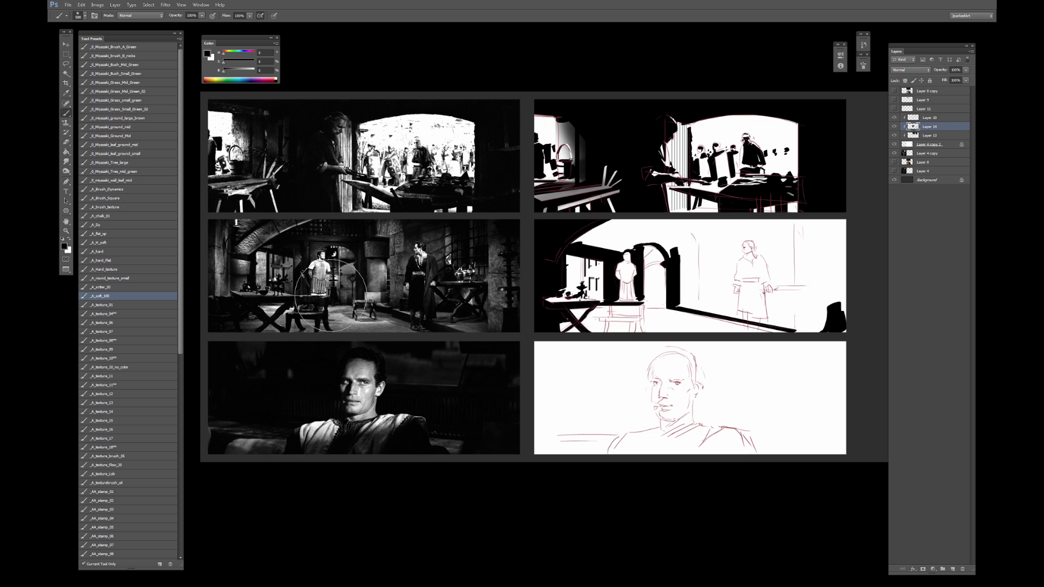
{"action": "key", "text": "bracketleft"}
{"action": "key", "text": "bracketleft"}
{"action": "key", "text": "bracketleft"}
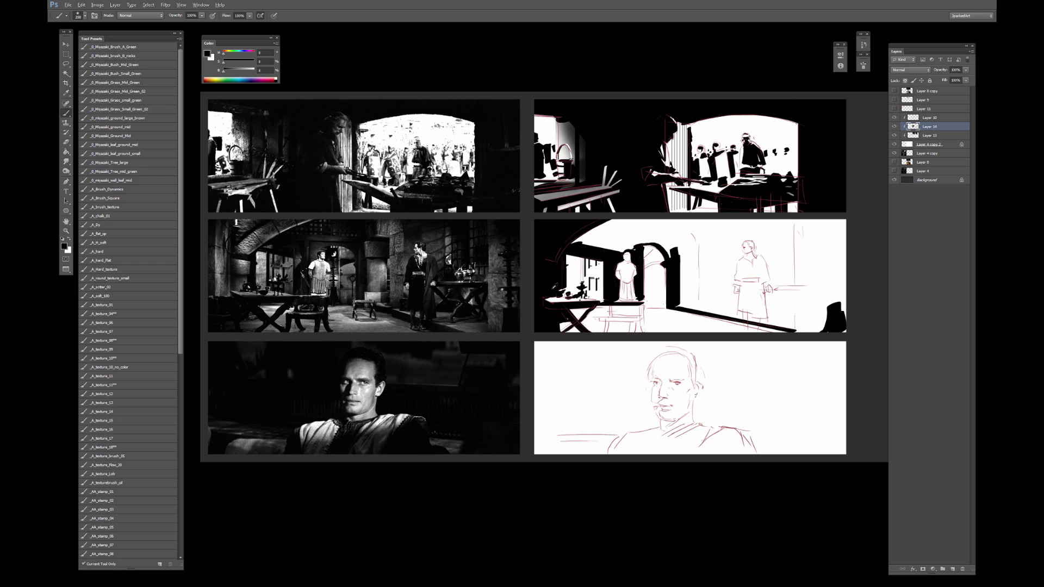
Try soft grey shading over the second frame's right wall on a new layer above Layer 13, discarding that layer.
{"action": "left_click", "coordinate": [936, 136]}
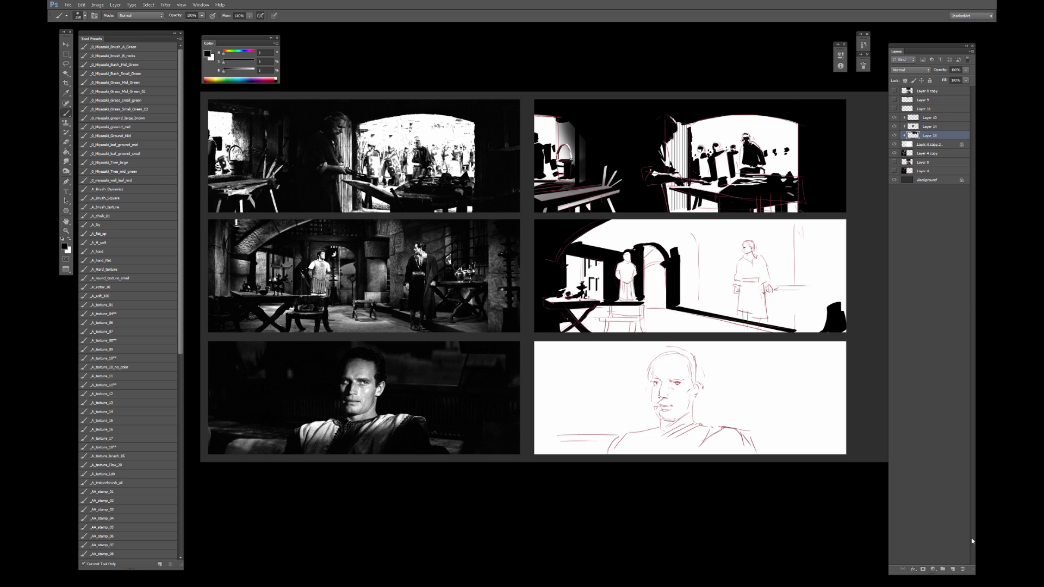
{"action": "left_click", "coordinate": [951, 569]}
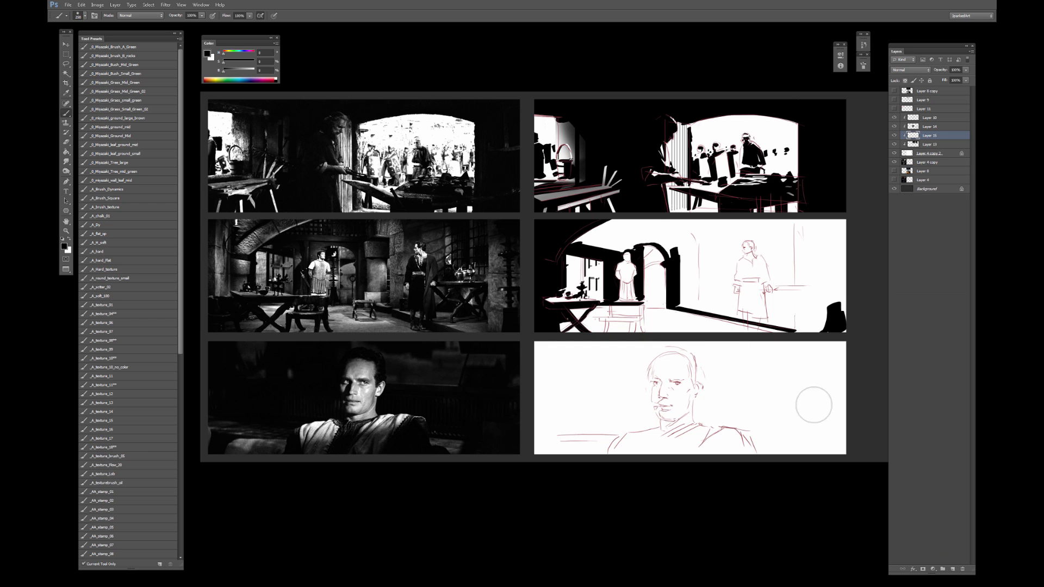
{"action": "key", "text": "bracketright"}
{"action": "key", "text": "bracketright"}
{"action": "key", "text": "bracketright"}
{"action": "mouse_move", "coordinate": [564, 335]}
{"action": "left_mouse_down"}
{"action": "mouse_move", "coordinate": [838, 331]}
{"action": "mouse_move", "coordinate": [540, 330]}
{"action": "mouse_move", "coordinate": [818, 311]}
{"action": "mouse_move", "coordinate": [868, 276]}
{"action": "mouse_move", "coordinate": [695, 326]}
{"action": "mouse_move", "coordinate": [831, 253]}
{"action": "mouse_move", "coordinate": [682, 318]}
{"action": "mouse_move", "coordinate": [842, 229]}
{"action": "mouse_move", "coordinate": [654, 305]}
{"action": "mouse_move", "coordinate": [767, 306]}
{"action": "left_mouse_up"}
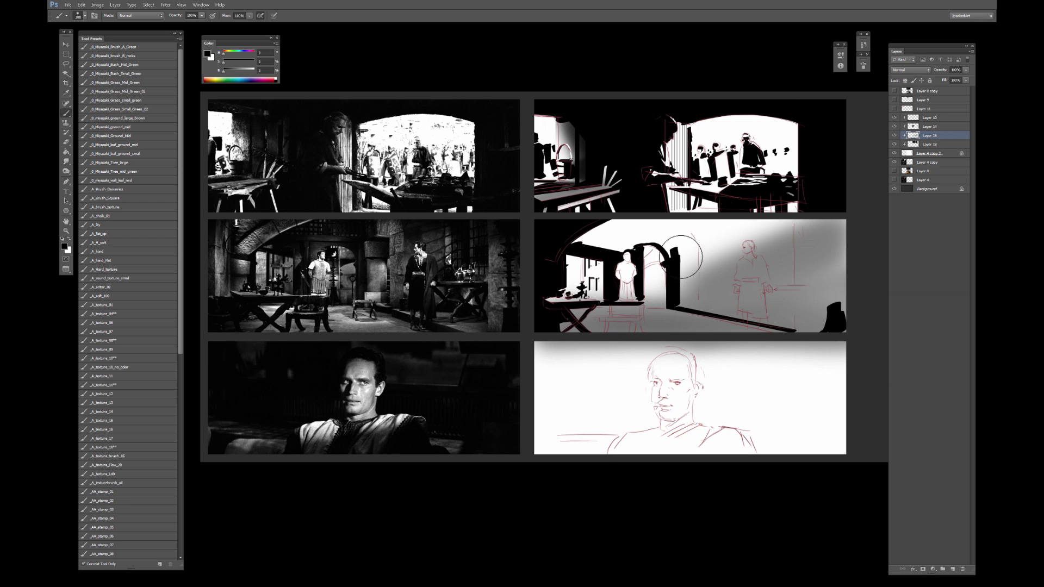
{"action": "key", "text": "v"}
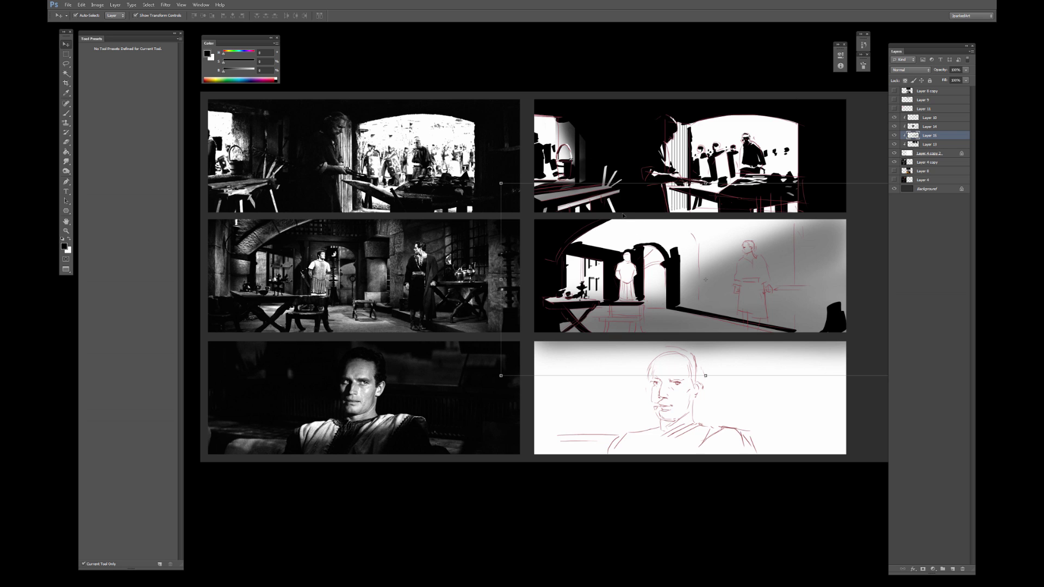
{"action": "key", "text": "Delete"}
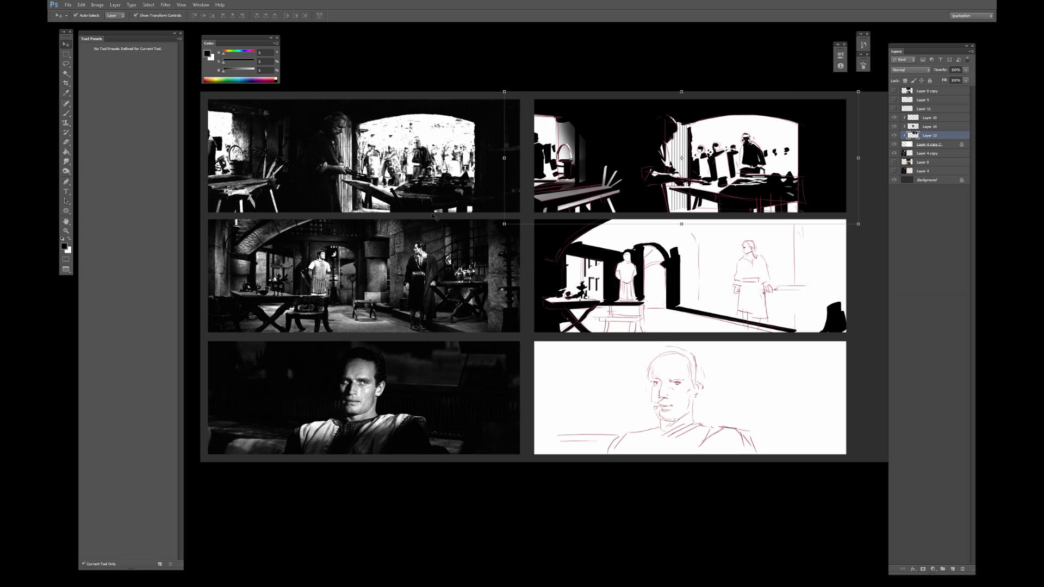
Add a new layer above Layer 13, sample black from the first frame and enlarge the soft brush.
{"action": "left_click", "coordinate": [952, 569]}
{"action": "key", "text": "b"}
{"action": "left_click_drag", "start_coordinate": [855, 315], "coordinate": [764, 348]}
{"action": "left_click", "coordinate": [733, 216], "text": "alt"}
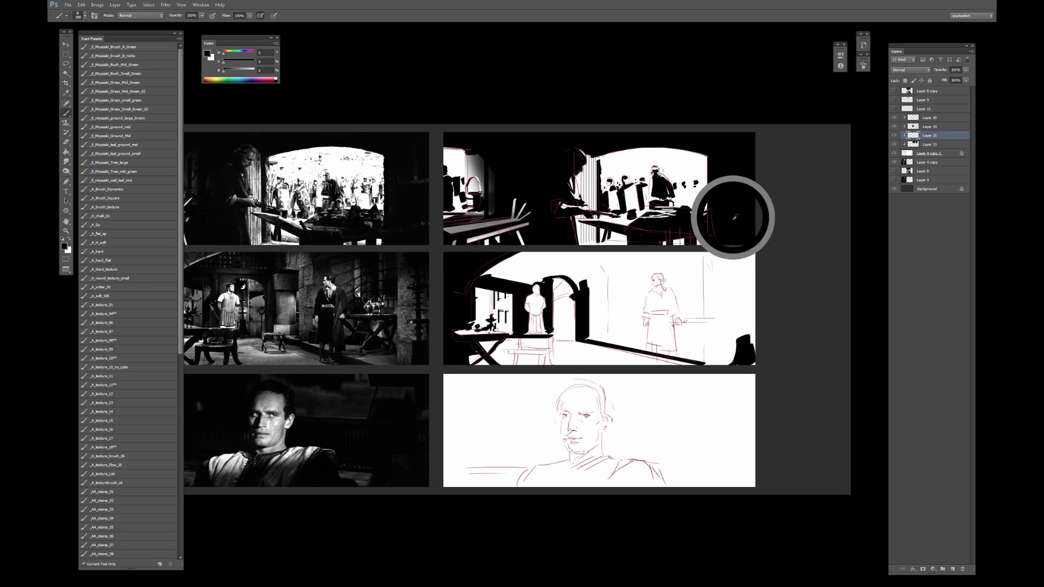
{"action": "key", "text": "bracketright"}
{"action": "key", "text": "bracketright"}
{"action": "key", "text": "bracketright"}
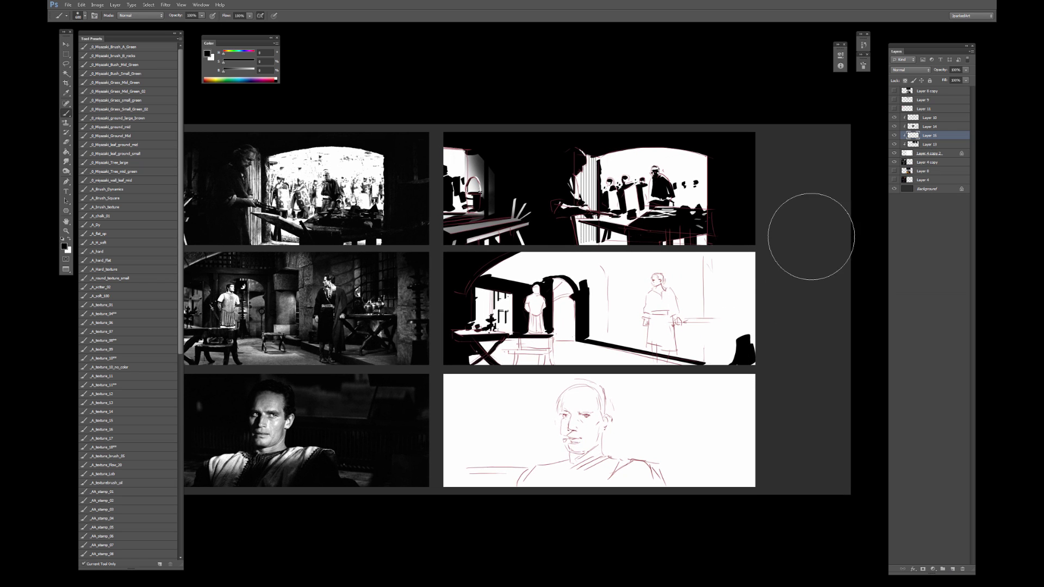
Shade the second frame's right wall with a soft grey gradient that darkens away from the arch.
{"action": "mouse_move", "coordinate": [743, 287]}
{"action": "left_mouse_down"}
{"action": "mouse_move", "coordinate": [723, 305]}
{"action": "mouse_move", "coordinate": [708, 294]}
{"action": "mouse_move", "coordinate": [702, 304]}
{"action": "mouse_move", "coordinate": [752, 300]}
{"action": "mouse_move", "coordinate": [729, 309]}
{"action": "mouse_move", "coordinate": [686, 319]}
{"action": "mouse_move", "coordinate": [704, 288]}
{"action": "mouse_move", "coordinate": [612, 321]}
{"action": "left_mouse_up"}
{"action": "key", "text": "bracketleft"}
{"action": "key", "text": "bracketleft"}
{"action": "key", "text": "ctrl+z"}
{"action": "key", "text": "ctrl+z"}
{"action": "mouse_move", "coordinate": [751, 294]}
{"action": "left_mouse_down"}
{"action": "mouse_move", "coordinate": [731, 310]}
{"action": "mouse_move", "coordinate": [654, 346]}
{"action": "mouse_move", "coordinate": [657, 331]}
{"action": "mouse_move", "coordinate": [643, 334]}
{"action": "mouse_move", "coordinate": [638, 322]}
{"action": "mouse_move", "coordinate": [616, 330]}
{"action": "mouse_move", "coordinate": [650, 269]}
{"action": "left_mouse_up"}
{"action": "left_click_drag", "start_coordinate": [679, 328], "coordinate": [739, 296]}
Erase the grey that spills below the diagonal floor edge and onto the third frame.
{"action": "key", "text": "e"}
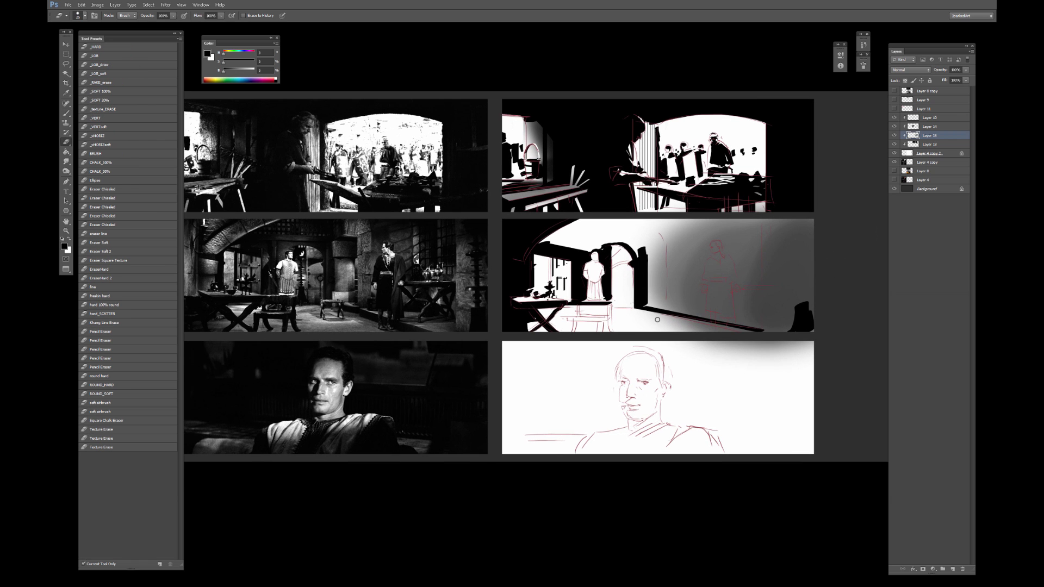
{"action": "mouse_move", "coordinate": [632, 319]}
{"action": "left_mouse_down"}
{"action": "mouse_move", "coordinate": [771, 337]}
{"action": "mouse_move", "coordinate": [638, 313]}
{"action": "mouse_move", "coordinate": [731, 338]}
{"action": "mouse_move", "coordinate": [689, 341]}
{"action": "mouse_move", "coordinate": [831, 355]}
{"action": "mouse_move", "coordinate": [801, 359]}
{"action": "left_mouse_up"}
{"action": "key", "text": "ctrl+z"}
{"action": "key", "text": "bracketright"}
{"action": "key", "text": "bracketright"}
{"action": "key", "text": "bracketright"}
{"action": "key", "text": "bracketright"}
{"action": "key", "text": "bracketright"}
{"action": "key", "text": "bracketright"}
{"action": "key", "text": "bracketright"}
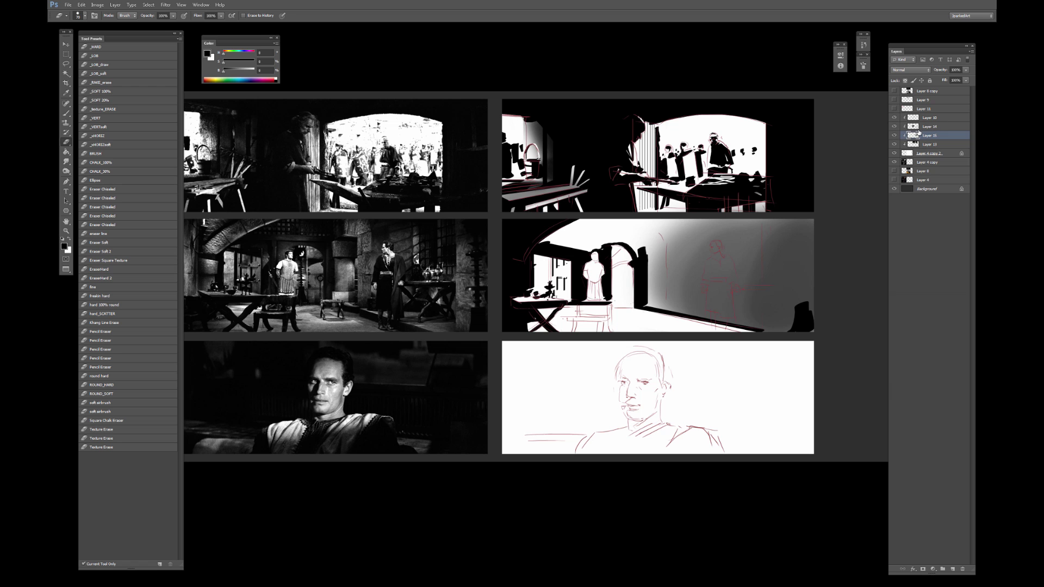
Erase the grey over the right-hand man's face and open collar with a smaller eraser.
{"action": "key", "text": "bracketleft"}
{"action": "key", "text": "bracketleft"}
{"action": "key", "text": "bracketleft"}
{"action": "key", "text": "bracketleft"}
{"action": "left_click_drag", "start_coordinate": [714, 247], "coordinate": [717, 250]}
{"action": "left_click_drag", "start_coordinate": [712, 248], "coordinate": [713, 250]}
{"action": "left_click_drag", "start_coordinate": [714, 250], "coordinate": [716, 252]}
{"action": "key", "text": "ctrl+z"}
{"action": "key", "text": "bracketright"}
{"action": "key", "text": "bracketright"}
Paint the right-hand man's robe in black on Layer 14 with a reduced _A_hard_Flat brush.
{"action": "key", "text": "b"}
{"action": "left_click", "coordinate": [907, 128]}
{"action": "left_click", "coordinate": [895, 127]}
{"action": "left_click", "coordinate": [894, 127]}
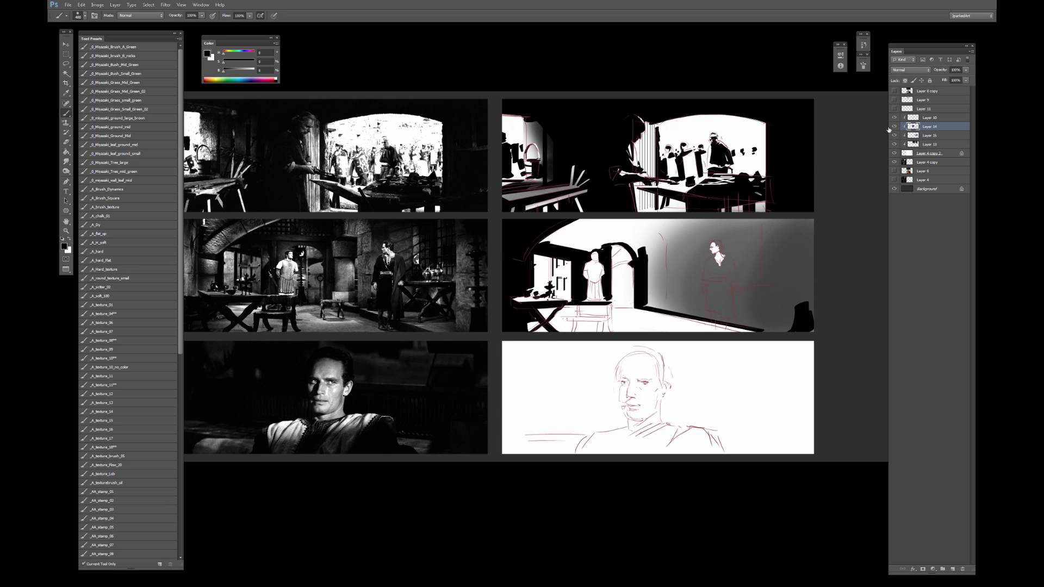
{"action": "left_click", "coordinate": [111, 260]}
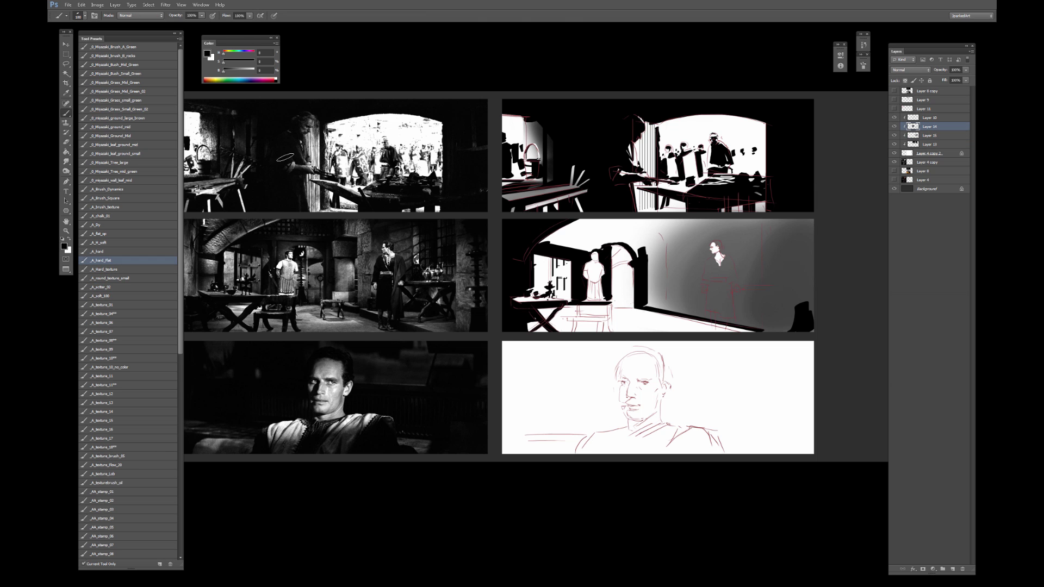
{"action": "left_click", "coordinate": [492, 56], "text": "alt"}
{"action": "key", "text": "["}
{"action": "key", "text": "["}
{"action": "key", "text": "["}
{"action": "key", "text": "["}
{"action": "key", "text": "["}
{"action": "key", "text": "["}
{"action": "key", "text": "["}
{"action": "key", "text": "["}
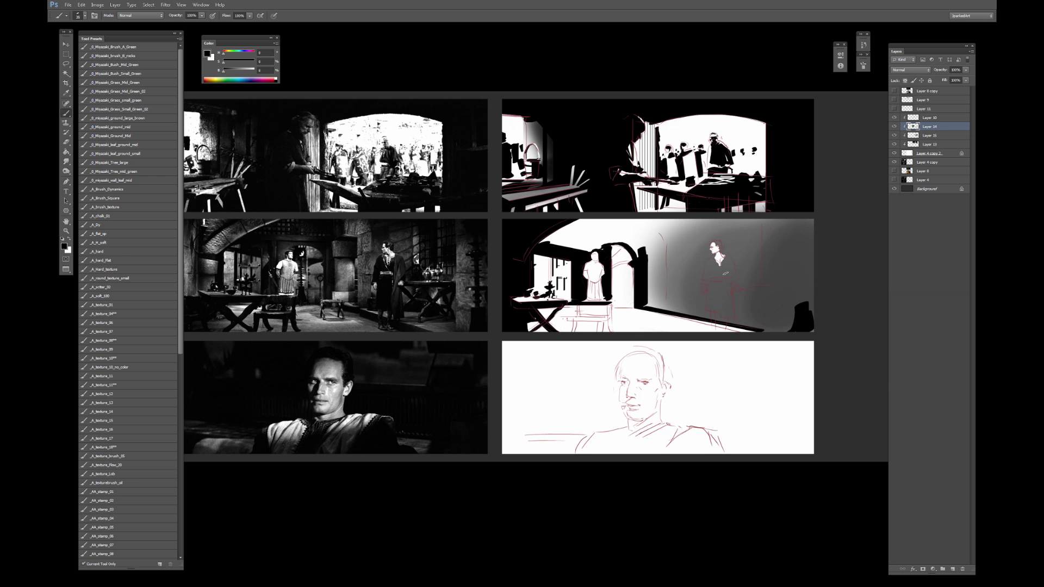
{"action": "mouse_move", "coordinate": [726, 273]}
{"action": "left_mouse_down"}
{"action": "mouse_move", "coordinate": [723, 260]}
{"action": "mouse_move", "coordinate": [736, 278]}
{"action": "mouse_move", "coordinate": [727, 317]}
{"action": "mouse_move", "coordinate": [718, 283]}
{"action": "mouse_move", "coordinate": [710, 304]}
{"action": "mouse_move", "coordinate": [719, 323]}
{"action": "left_mouse_up"}
Block in the right-hand man's legs, arms and hair in black to complete his silhouette.
{"action": "key", "text": "]"}
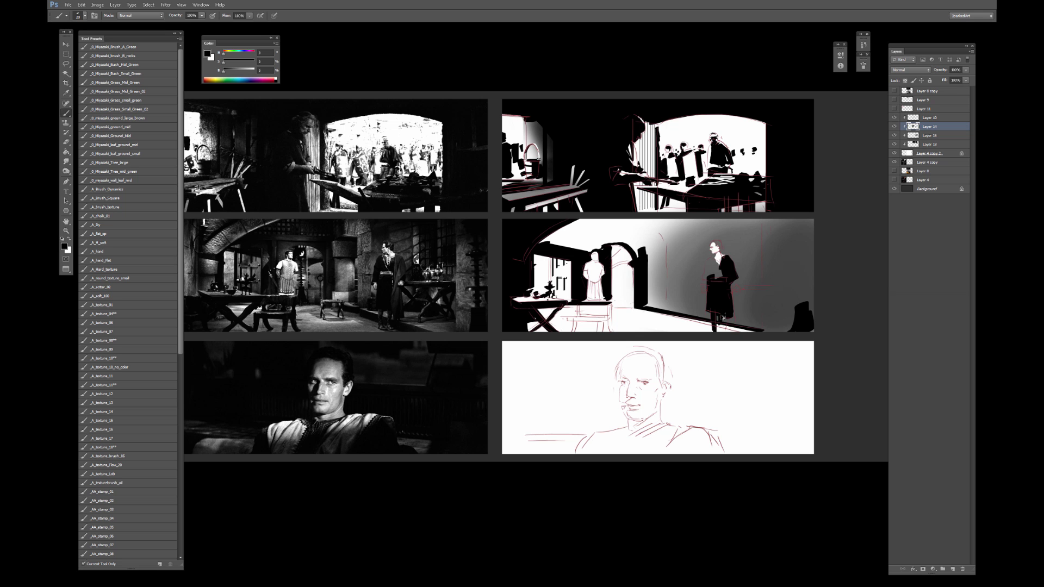
{"action": "left_click_drag", "start_coordinate": [723, 313], "coordinate": [724, 332]}
{"action": "mouse_move", "coordinate": [716, 268]}
{"action": "left_mouse_down"}
{"action": "mouse_move", "coordinate": [722, 280]}
{"action": "mouse_move", "coordinate": [715, 265]}
{"action": "mouse_move", "coordinate": [704, 278]}
{"action": "mouse_move", "coordinate": [710, 292]}
{"action": "left_mouse_up"}
{"action": "key", "text": "bracketright"}
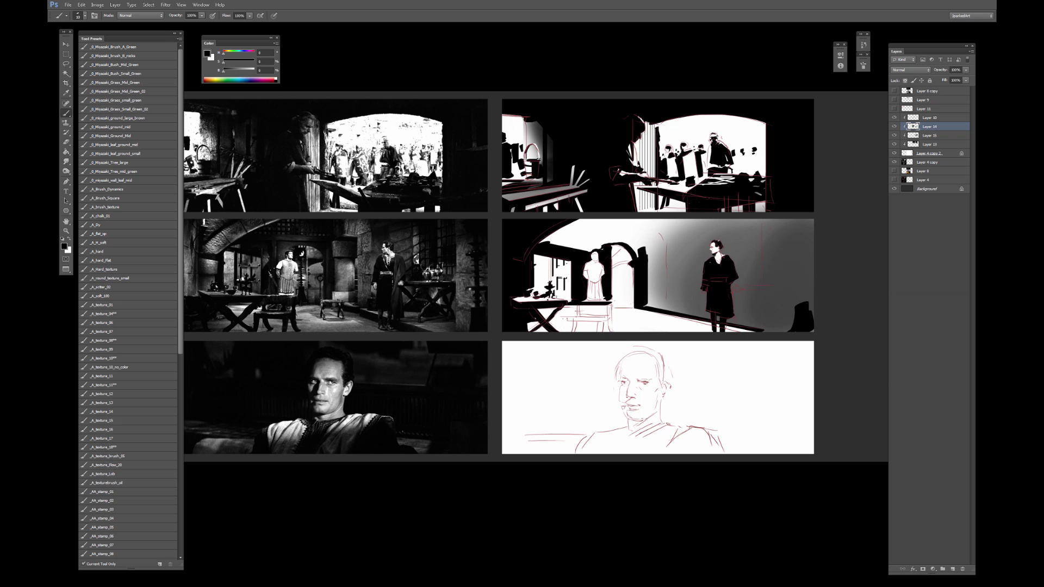
{"action": "key", "text": "e"}
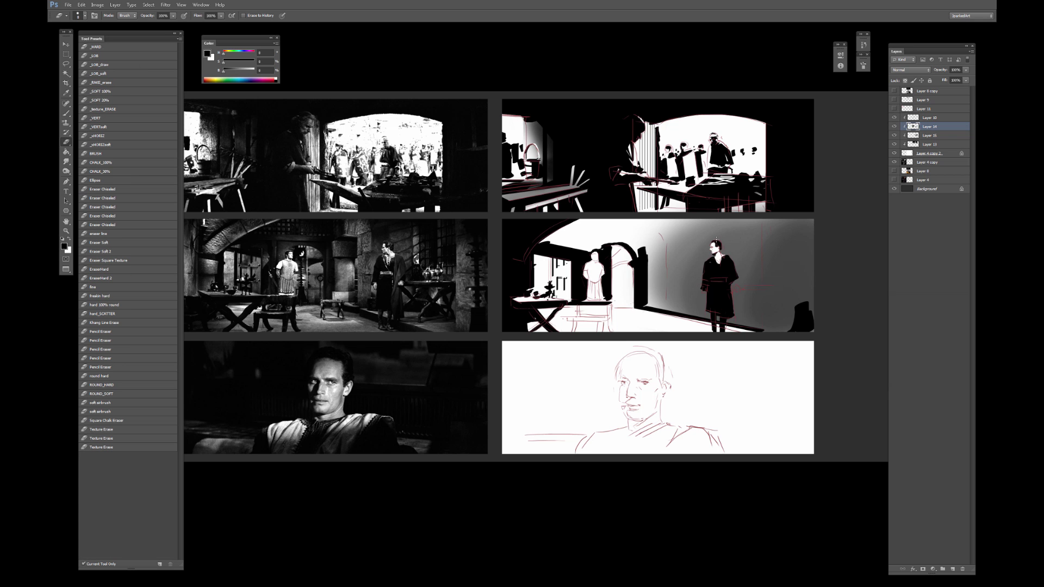
{"action": "key", "text": "b"}
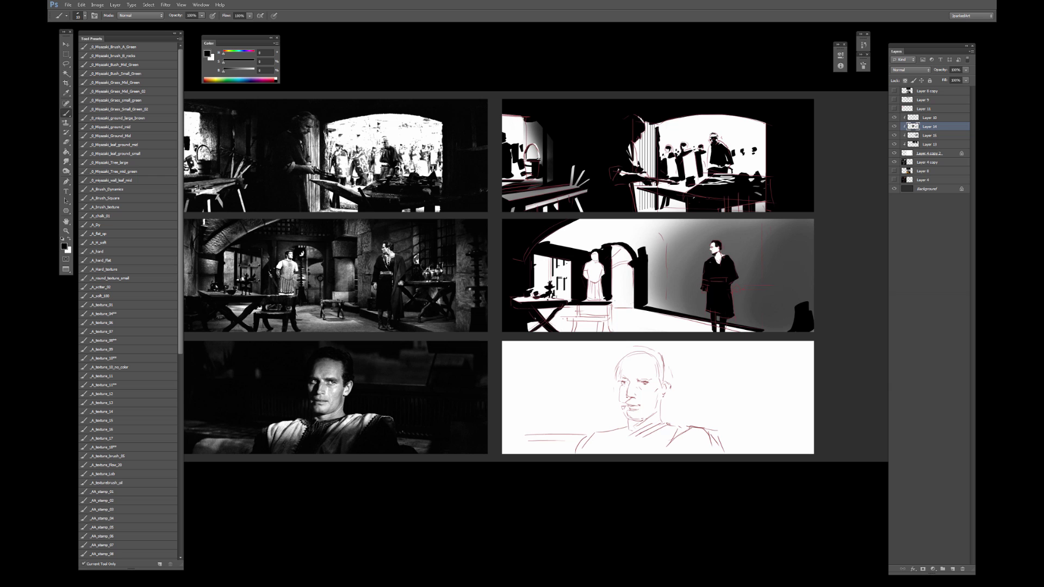
Paint the dark wall fixture beside the pillar and a wide vertical black column behind the man.
{"action": "key", "text": "bracketright"}
{"action": "key", "text": "bracketright"}
{"action": "key", "text": "bracketright"}
{"action": "key", "text": "bracketright"}
{"action": "key", "text": "bracketright"}
{"action": "key", "text": "bracketright"}
{"action": "key", "text": "bracketright"}
{"action": "key", "text": "bracketright"}
{"action": "key", "text": "bracketright"}
{"action": "key", "text": "bracketright"}
{"action": "mouse_move", "coordinate": [684, 223]}
{"action": "left_mouse_down"}
{"action": "mouse_move", "coordinate": [659, 246]}
{"action": "mouse_move", "coordinate": [662, 269]}
{"action": "mouse_move", "coordinate": [660, 246]}
{"action": "mouse_move", "coordinate": [648, 266]}
{"action": "left_mouse_up"}
{"action": "mouse_move", "coordinate": [655, 252]}
{"action": "left_mouse_down"}
{"action": "mouse_move", "coordinate": [645, 251]}
{"action": "mouse_move", "coordinate": [655, 250]}
{"action": "left_mouse_up"}
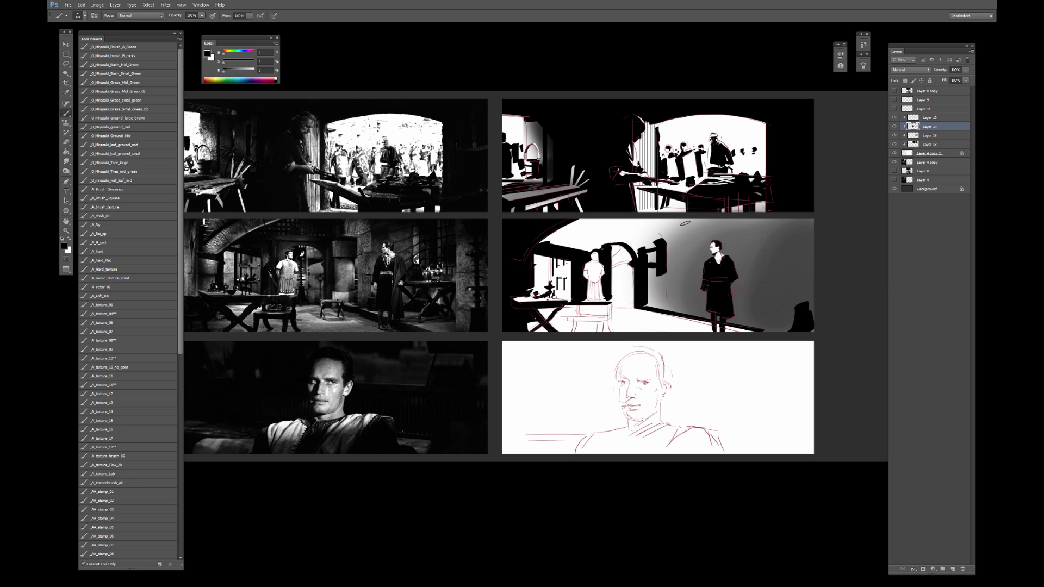
{"action": "mouse_move", "coordinate": [687, 222]}
{"action": "left_mouse_down"}
{"action": "mouse_move", "coordinate": [690, 258]}
{"action": "mouse_move", "coordinate": [699, 220]}
{"action": "mouse_move", "coordinate": [707, 254]}
{"action": "mouse_move", "coordinate": [685, 269]}
{"action": "mouse_move", "coordinate": [684, 311]}
{"action": "mouse_move", "coordinate": [690, 275]}
{"action": "mouse_move", "coordinate": [707, 259]}
{"action": "mouse_move", "coordinate": [691, 311]}
{"action": "mouse_move", "coordinate": [704, 294]}
{"action": "mouse_move", "coordinate": [702, 310]}
{"action": "left_mouse_up"}
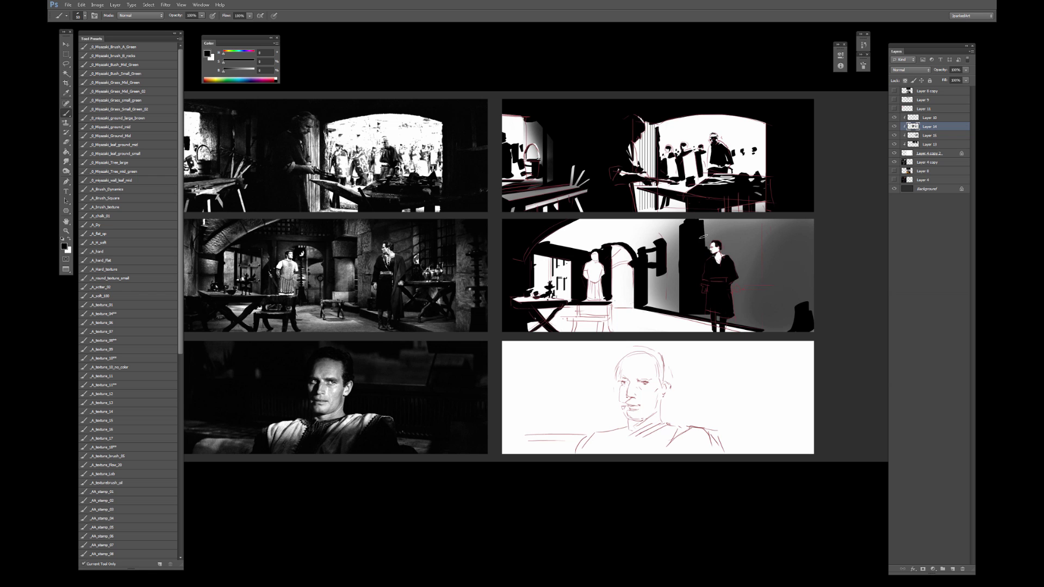
Fill the upper wall between the arch and the column in black with a smaller brush.
{"action": "key", "text": "bracketleft"}
{"action": "key", "text": "bracketleft"}
{"action": "key", "text": "bracketleft"}
{"action": "mouse_move", "coordinate": [707, 234]}
{"action": "left_mouse_down"}
{"action": "mouse_move", "coordinate": [710, 224]}
{"action": "mouse_move", "coordinate": [674, 217]}
{"action": "left_mouse_up"}
{"action": "key", "text": "bracketleft"}
{"action": "key", "text": "bracketleft"}
{"action": "key", "text": "bracketleft"}
{"action": "key", "text": "bracketleft"}
{"action": "key", "text": "bracketleft"}
{"action": "key", "text": "bracketleft"}
{"action": "key", "text": "bracketleft"}
{"action": "key", "text": "bracketleft"}
{"action": "mouse_move", "coordinate": [637, 220]}
{"action": "left_mouse_down"}
{"action": "mouse_move", "coordinate": [661, 268]}
{"action": "mouse_move", "coordinate": [655, 247]}
{"action": "mouse_move", "coordinate": [648, 259]}
{"action": "mouse_move", "coordinate": [652, 233]}
{"action": "mouse_move", "coordinate": [620, 235]}
{"action": "left_mouse_up"}
{"action": "key", "text": "bracketright"}
{"action": "key", "text": "bracketright"}
{"action": "key", "text": "bracketright"}
{"action": "key", "text": "bracketright"}
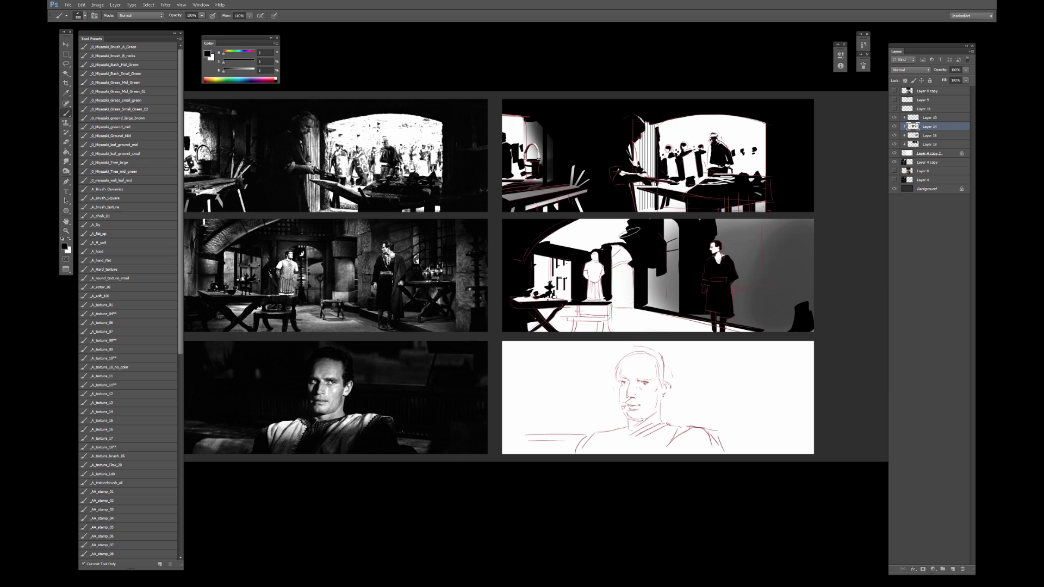
Fill the ceiling and vault above the doorway and arch in solid black.
{"action": "key", "text": "bracketleft"}
{"action": "key", "text": "bracketleft"}
{"action": "key", "text": "bracketleft"}
{"action": "key", "text": "bracketleft"}
{"action": "key", "text": "bracketright"}
{"action": "key", "text": "bracketright"}
{"action": "mouse_move", "coordinate": [595, 246]}
{"action": "left_mouse_down"}
{"action": "mouse_move", "coordinate": [549, 238]}
{"action": "mouse_move", "coordinate": [575, 245]}
{"action": "mouse_move", "coordinate": [628, 220]}
{"action": "left_mouse_up"}
{"action": "key", "text": "bracketleft"}
{"action": "key", "text": "bracketleft"}
{"action": "key", "text": "bracketleft"}
{"action": "key", "text": "bracketleft"}
{"action": "key", "text": "bracketleft"}
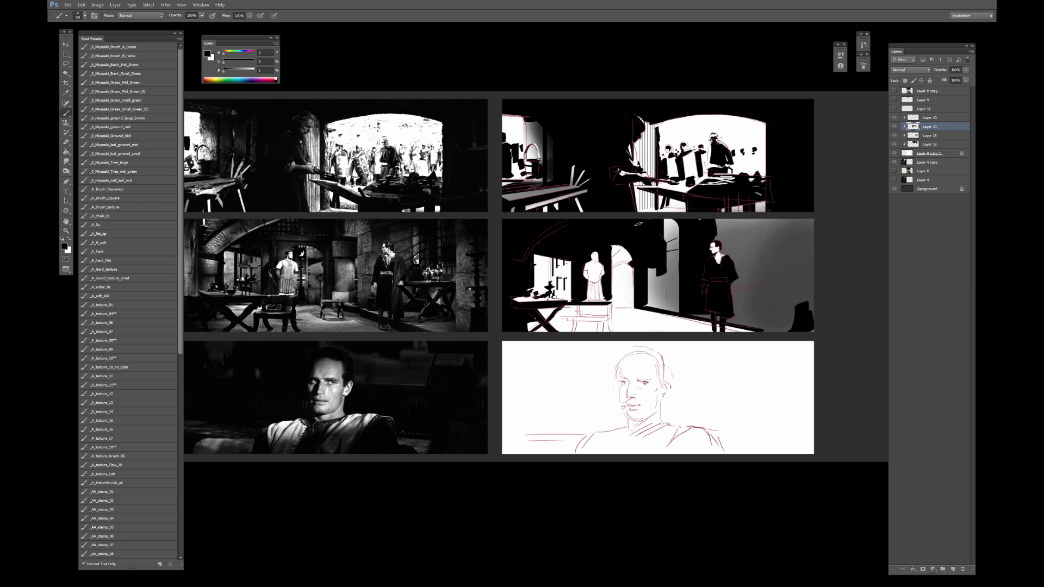
Toggle the visibility of Layer 14 and Layer 15 to compare the second frame's black shapes with its grey shading.
{"action": "left_click_drag", "start_coordinate": [739, 247], "coordinate": [711, 235]}
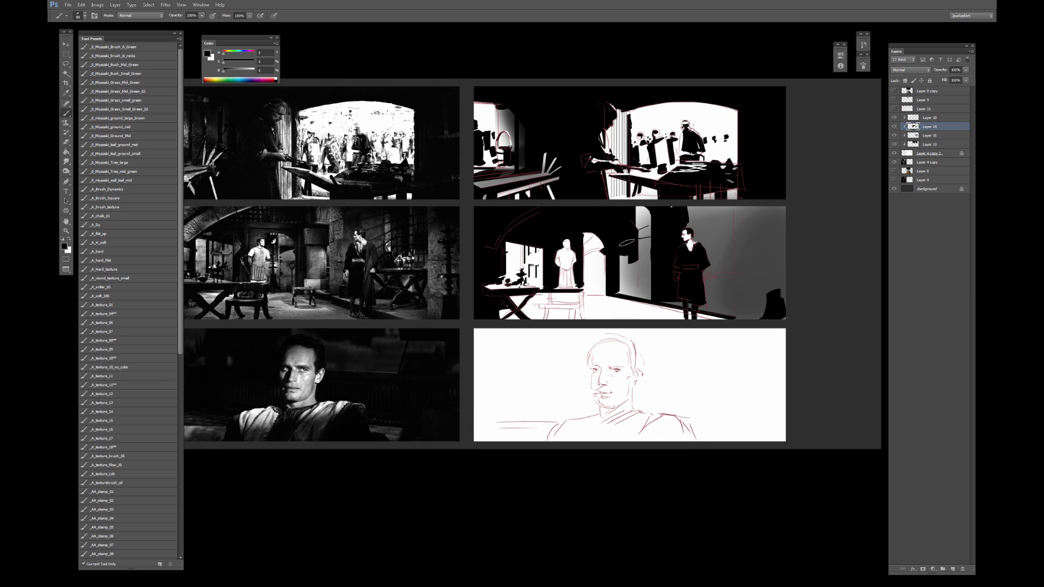
{"action": "left_click", "coordinate": [895, 127]}
{"action": "left_click", "coordinate": [895, 127]}
{"action": "left_click", "coordinate": [895, 136]}
{"action": "left_click", "coordinate": [895, 136]}
{"action": "left_click", "coordinate": [896, 136]}
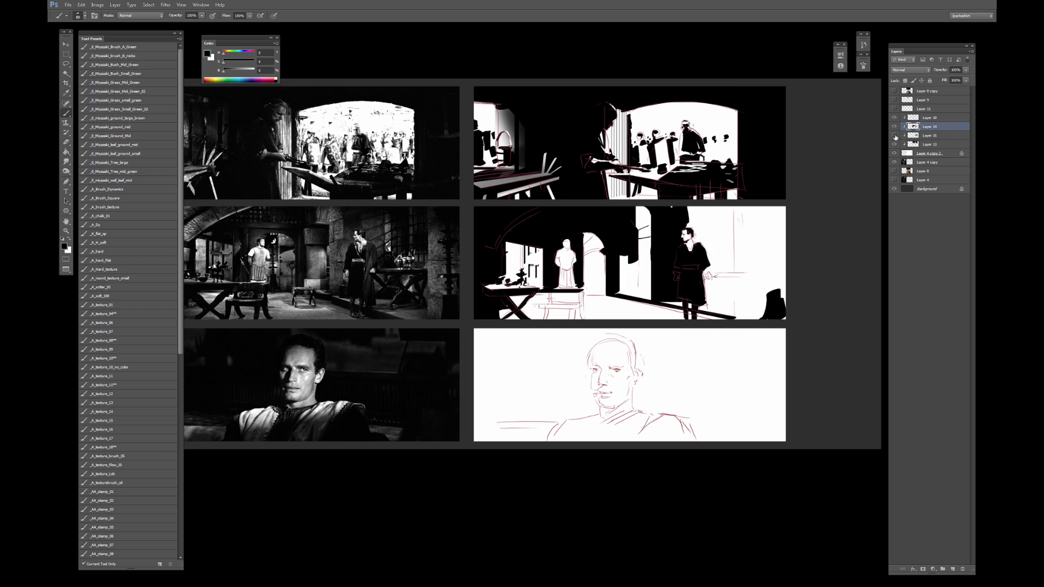
{"action": "left_click", "coordinate": [895, 136]}
{"action": "left_click", "coordinate": [895, 136]}
{"action": "left_click", "coordinate": [895, 136]}
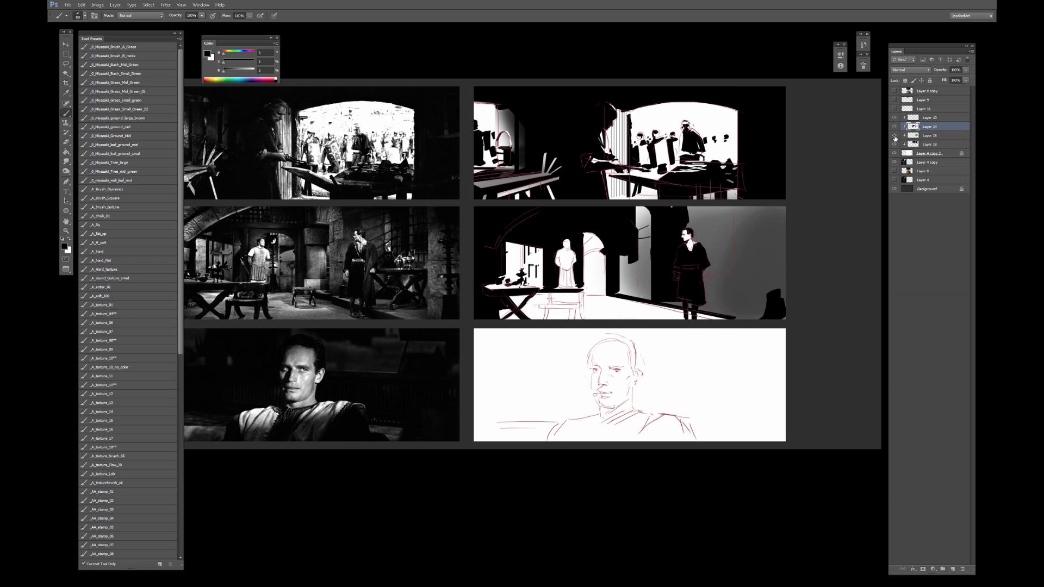
{"action": "left_click", "coordinate": [896, 136]}
{"action": "left_click", "coordinate": [896, 136]}
{"action": "left_click", "coordinate": [896, 136]}
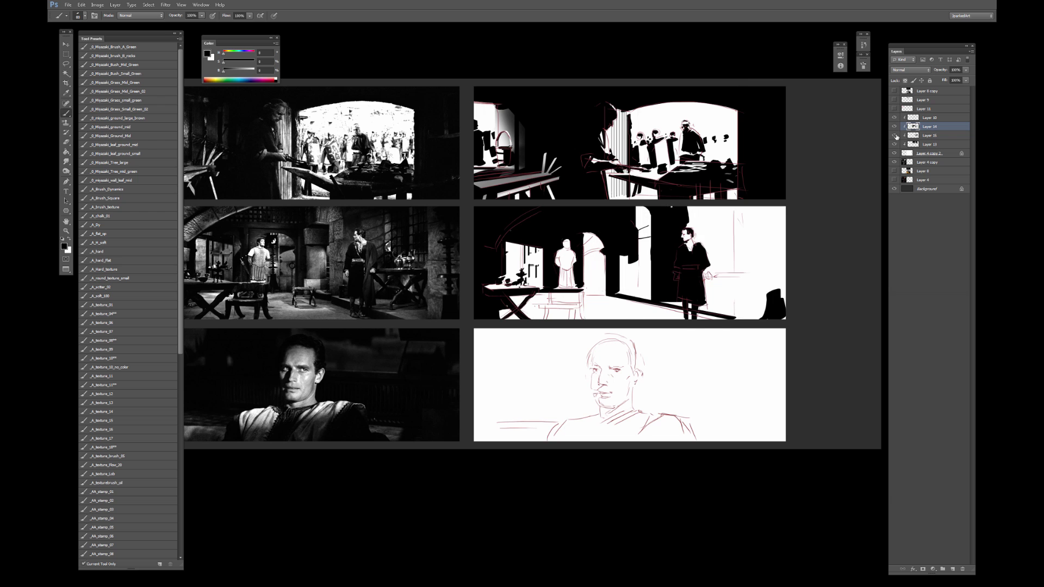
{"action": "left_click", "coordinate": [896, 137]}
{"action": "left_click", "coordinate": [895, 136]}
{"action": "left_click", "coordinate": [896, 136]}
{"action": "left_click", "coordinate": [896, 136]}
{"action": "left_click", "coordinate": [895, 136]}
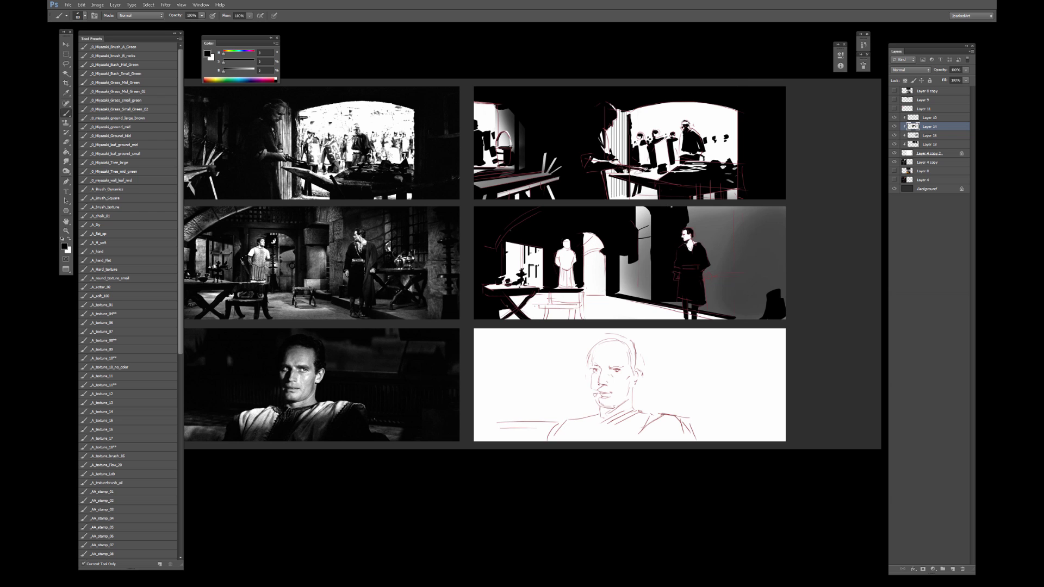
{"action": "left_click", "coordinate": [894, 126]}
{"action": "left_click", "coordinate": [894, 127]}
{"action": "left_click", "coordinate": [894, 127]}
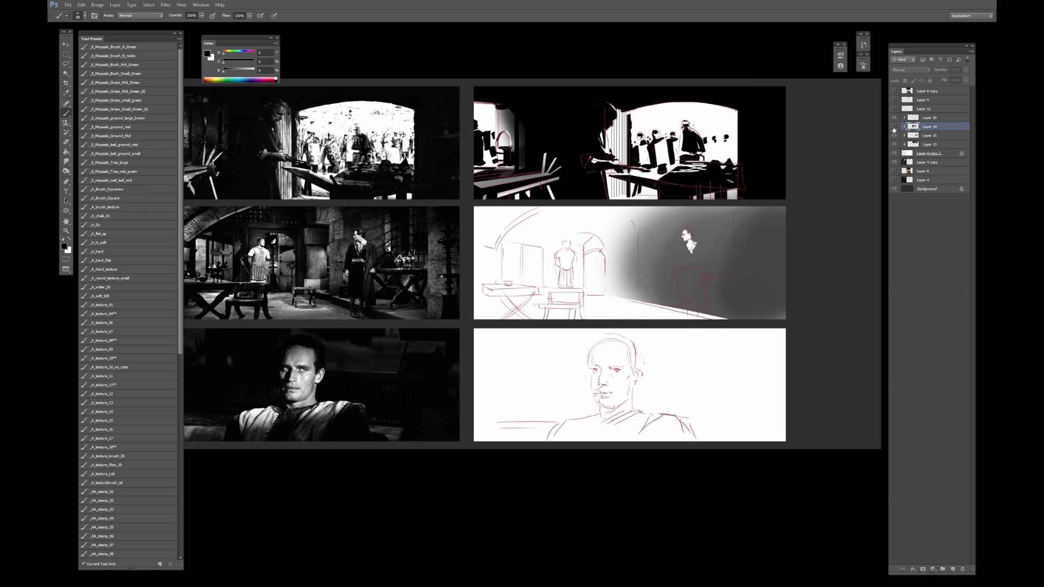
{"action": "left_click", "coordinate": [894, 126]}
{"action": "left_click", "coordinate": [923, 136]}
{"action": "left_click", "coordinate": [895, 136]}
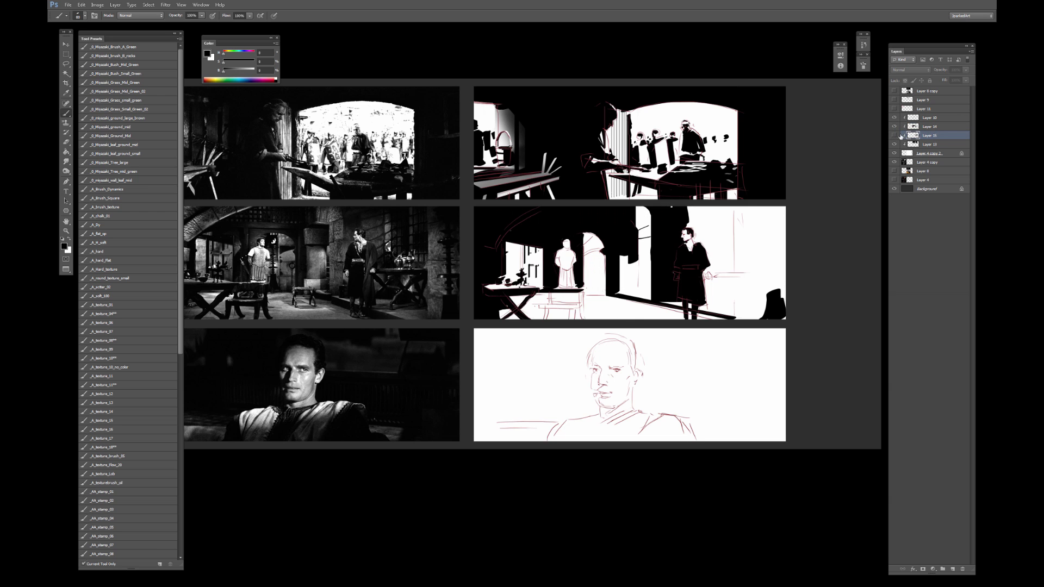
Hide Layer 15 and, on Layer 14, refine the black edge of the tall bright opening with a smaller brush.
{"action": "left_click", "coordinate": [896, 136]}
{"action": "left_click", "coordinate": [921, 127]}
{"action": "left_click", "coordinate": [896, 136]}
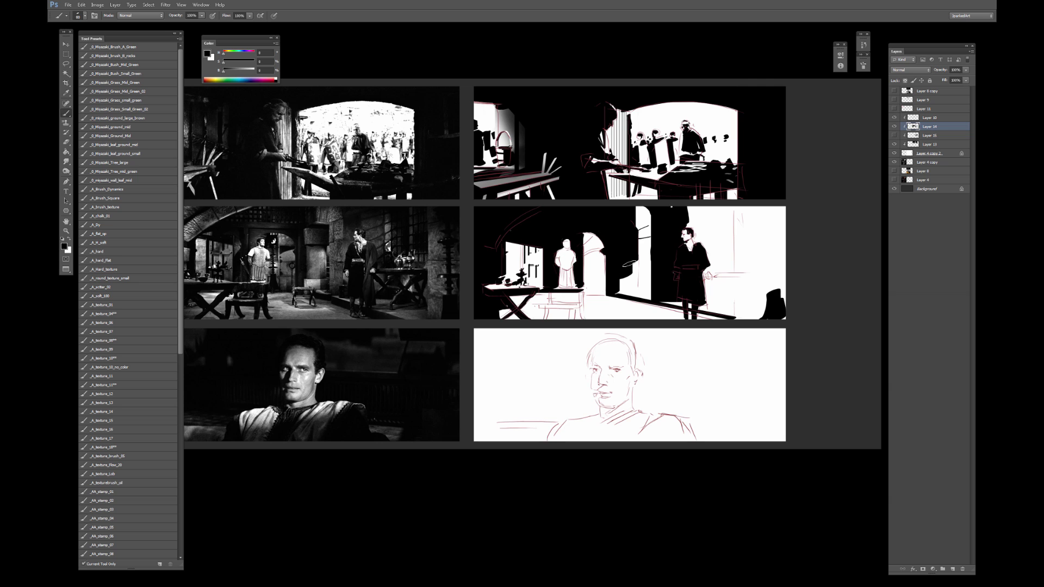
{"action": "key", "text": "["}
{"action": "key", "text": "["}
{"action": "key", "text": "["}
{"action": "key", "text": "["}
{"action": "mouse_move", "coordinate": [633, 257]}
{"action": "left_mouse_down"}
{"action": "mouse_move", "coordinate": [629, 297]}
{"action": "mouse_move", "coordinate": [639, 288]}
{"action": "left_mouse_up"}
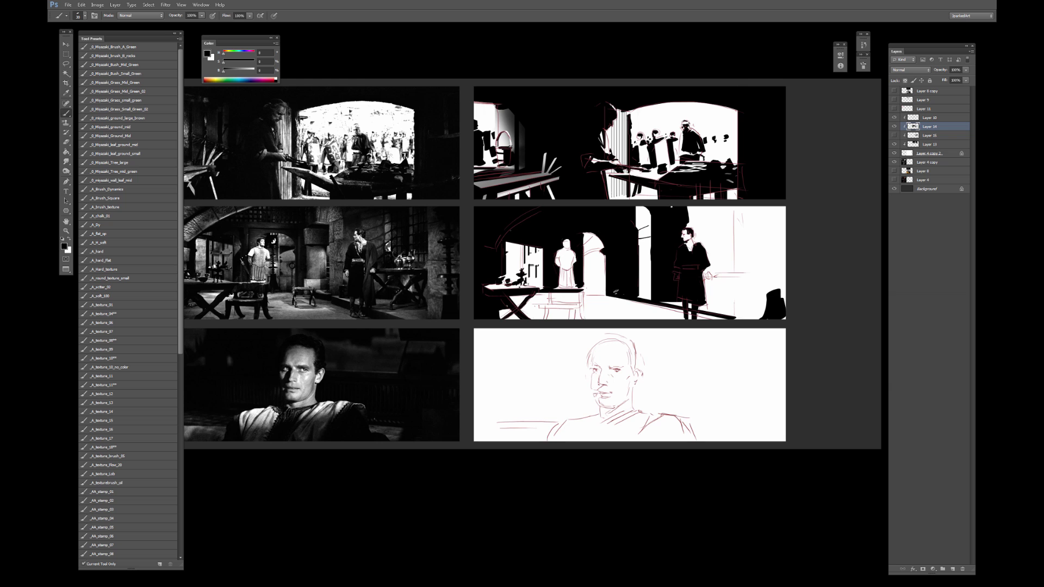
{"action": "key", "text": "e"}
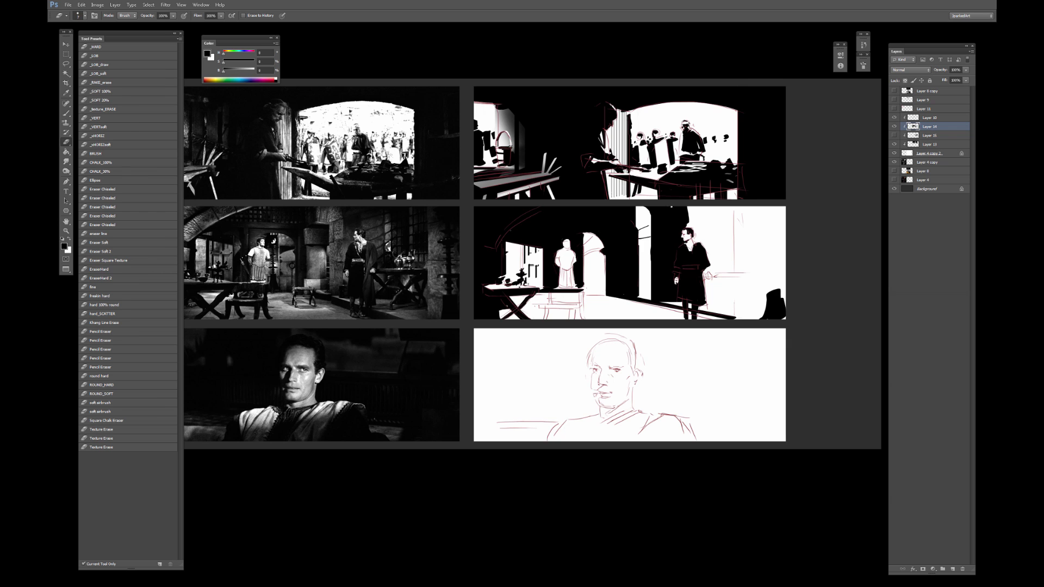
{"action": "key", "text": "b"}
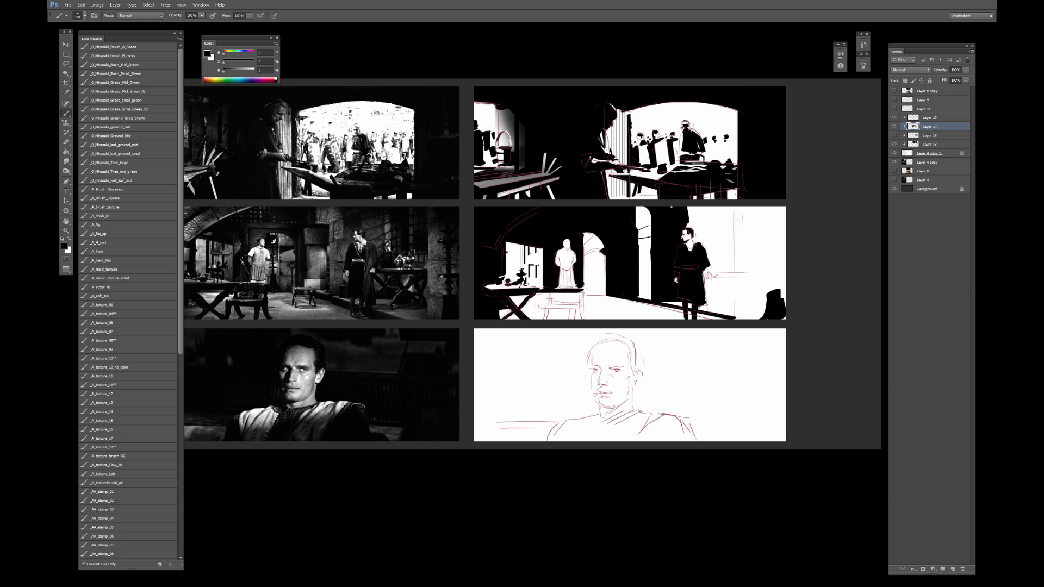
Paint the white neckline, pendant and belt details on the dark robe of the second frame's standing man.
{"action": "key", "text": "ctrl+plus"}
{"action": "key", "text": "ctrl+plus"}
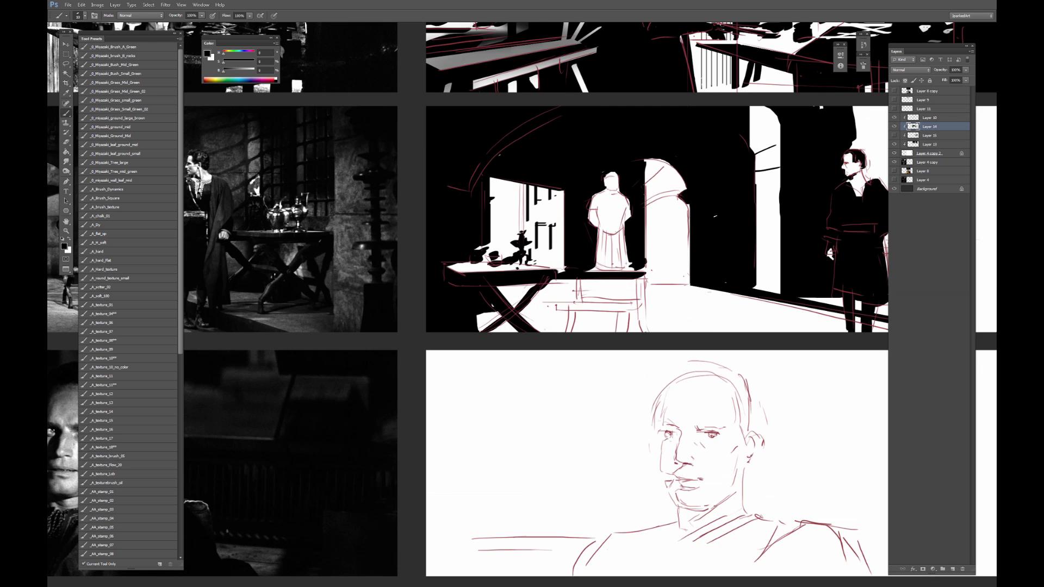
{"action": "left_click_drag", "start_coordinate": [690, 225], "coordinate": [550, 278]}
{"action": "key", "text": "f"}
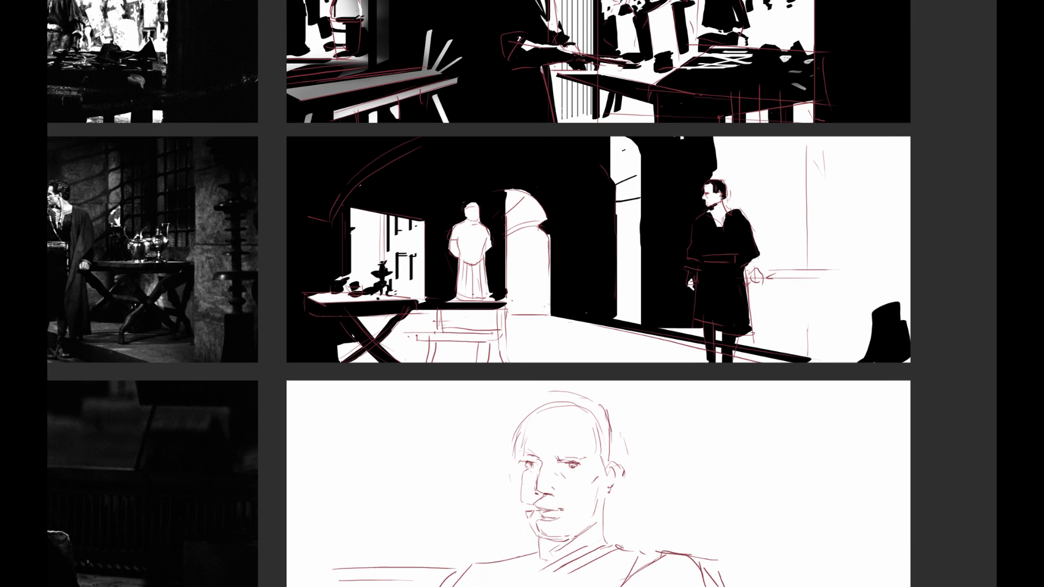
{"action": "left_click_drag", "start_coordinate": [628, 228], "coordinate": [560, 252]}
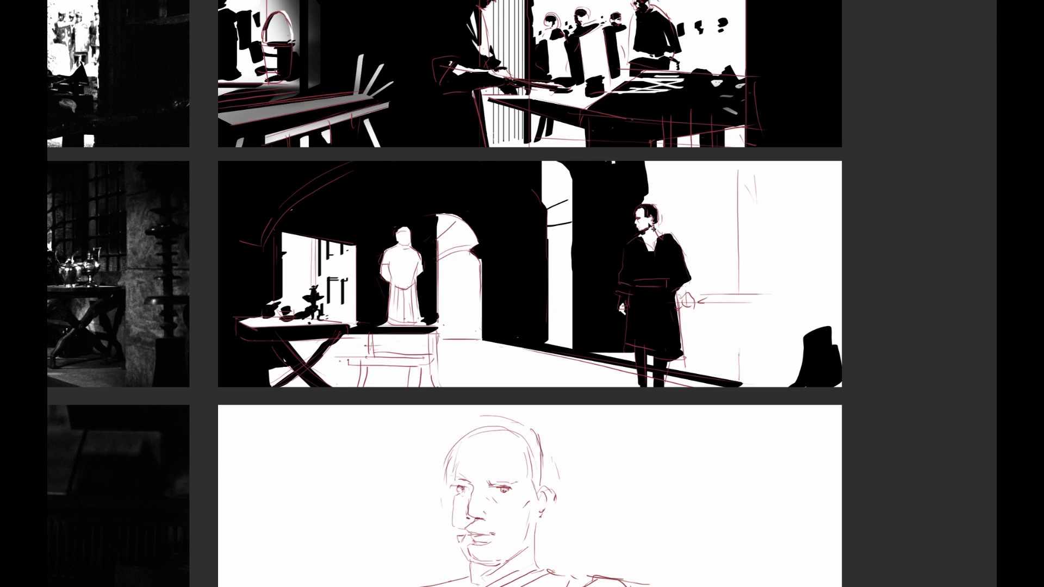
{"action": "key", "text": "ctrl+minus"}
{"action": "key", "text": "ctrl+plus"}
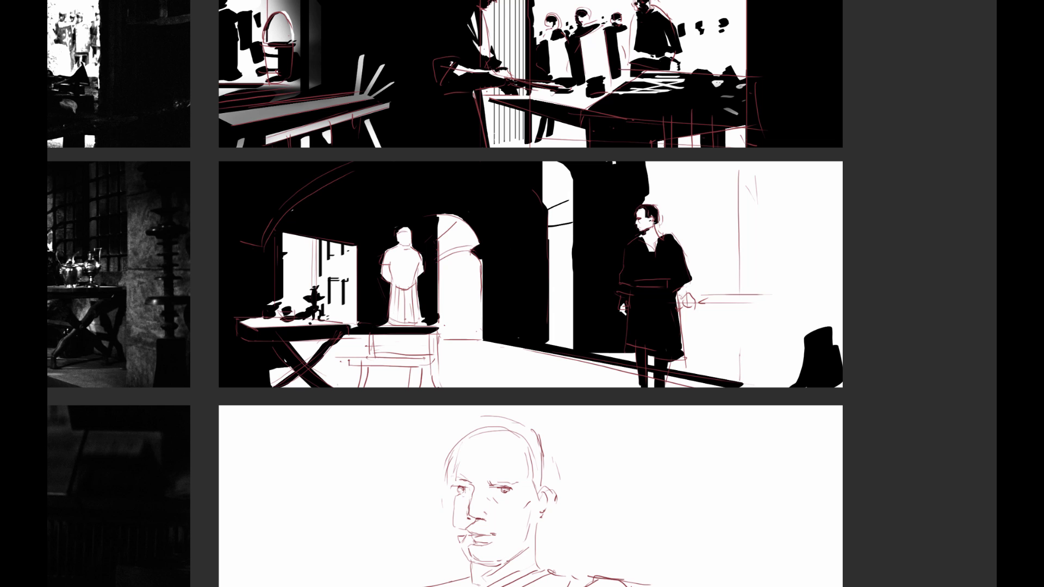
{"action": "mouse_move", "coordinate": [522, 294]}
{"action": "left_mouse_down"}
{"action": "mouse_move", "coordinate": [651, 258]}
{"action": "mouse_move", "coordinate": [540, 290]}
{"action": "left_mouse_up"}
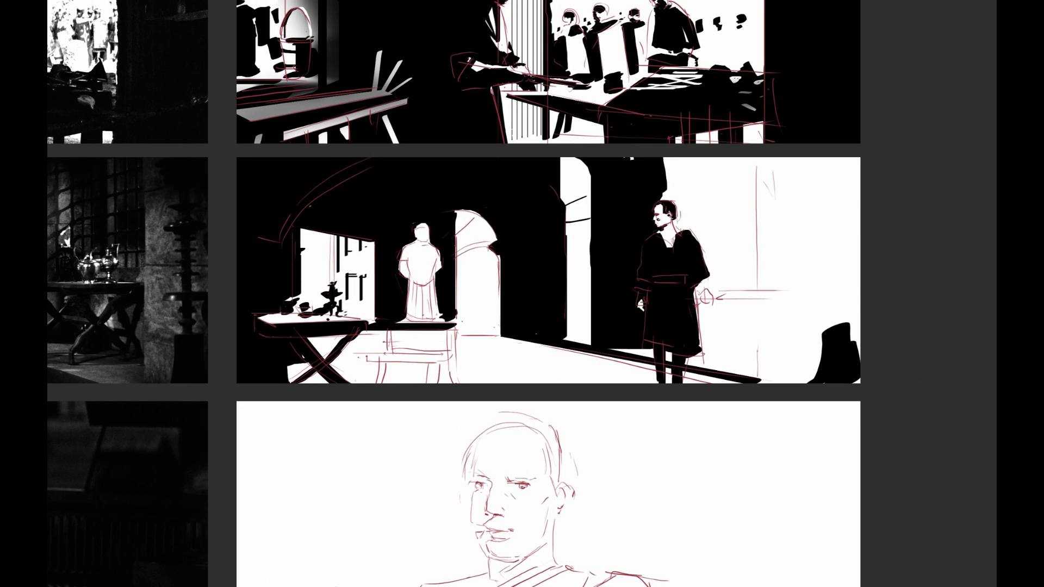
{"action": "mouse_move", "coordinate": [656, 216]}
{"action": "left_mouse_down"}
{"action": "mouse_move", "coordinate": [660, 225]}
{"action": "mouse_move", "coordinate": [746, 212]}
{"action": "mouse_move", "coordinate": [640, 214]}
{"action": "left_mouse_up"}
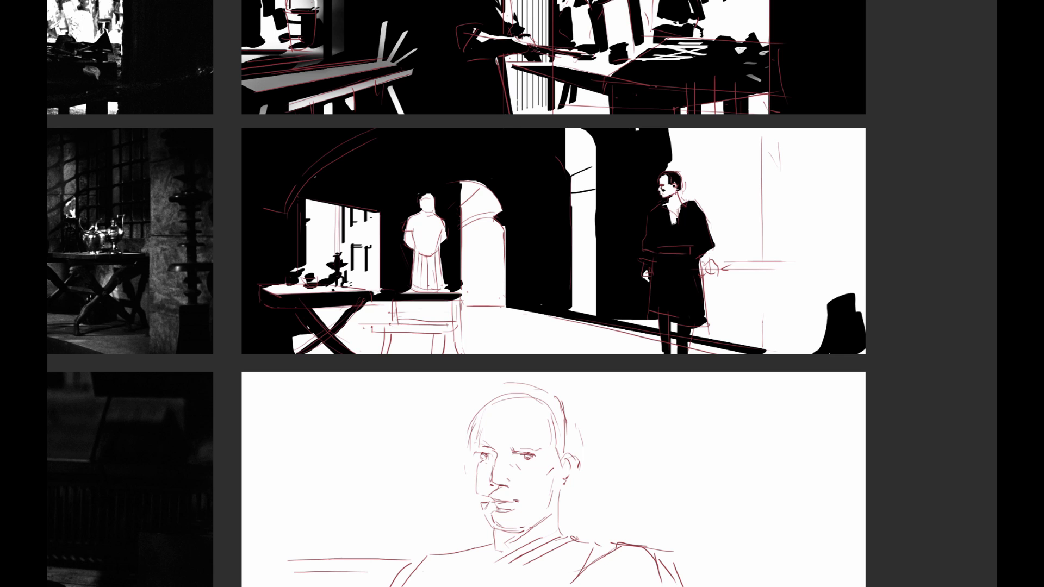
{"action": "left_click_drag", "start_coordinate": [654, 220], "coordinate": [632, 206]}
{"action": "left_click", "coordinate": [656, 192], "text": "alt"}
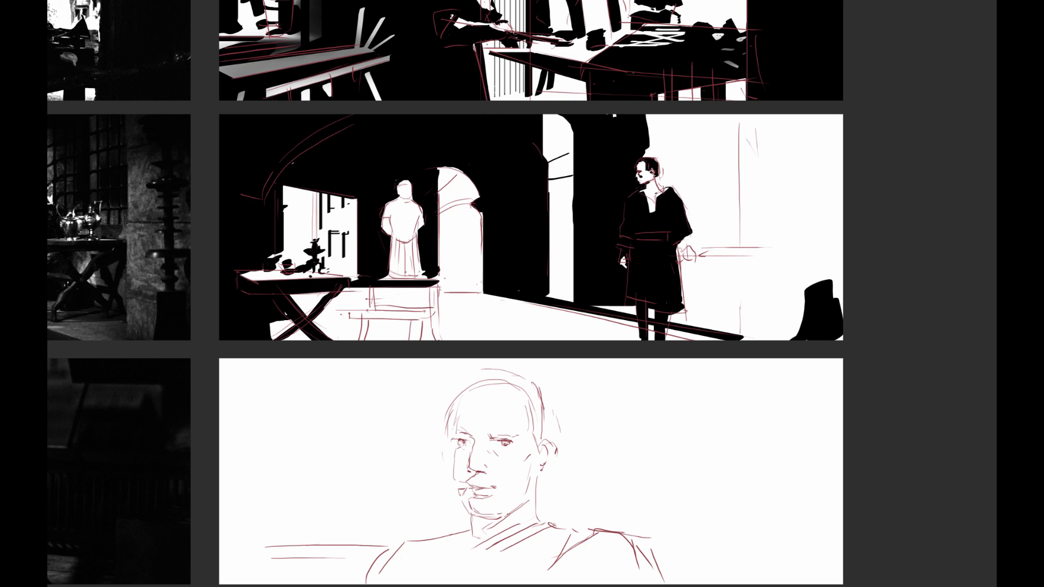
{"action": "left_click_drag", "start_coordinate": [654, 197], "coordinate": [650, 213]}
{"action": "mouse_move", "coordinate": [589, 194]}
{"action": "left_mouse_down"}
{"action": "mouse_move", "coordinate": [728, 194]}
{"action": "mouse_move", "coordinate": [767, 215]}
{"action": "mouse_move", "coordinate": [723, 207]}
{"action": "mouse_move", "coordinate": [745, 229]}
{"action": "mouse_move", "coordinate": [711, 218]}
{"action": "mouse_move", "coordinate": [740, 215]}
{"action": "mouse_move", "coordinate": [728, 215]}
{"action": "mouse_move", "coordinate": [729, 237]}
{"action": "mouse_move", "coordinate": [740, 238]}
{"action": "left_mouse_up"}
{"action": "left_click", "coordinate": [795, 196], "text": "alt"}
{"action": "left_click", "coordinate": [730, 225], "text": "alt"}
{"action": "left_click", "coordinate": [752, 216], "text": "alt"}
{"action": "left_click", "coordinate": [723, 221], "text": "alt"}
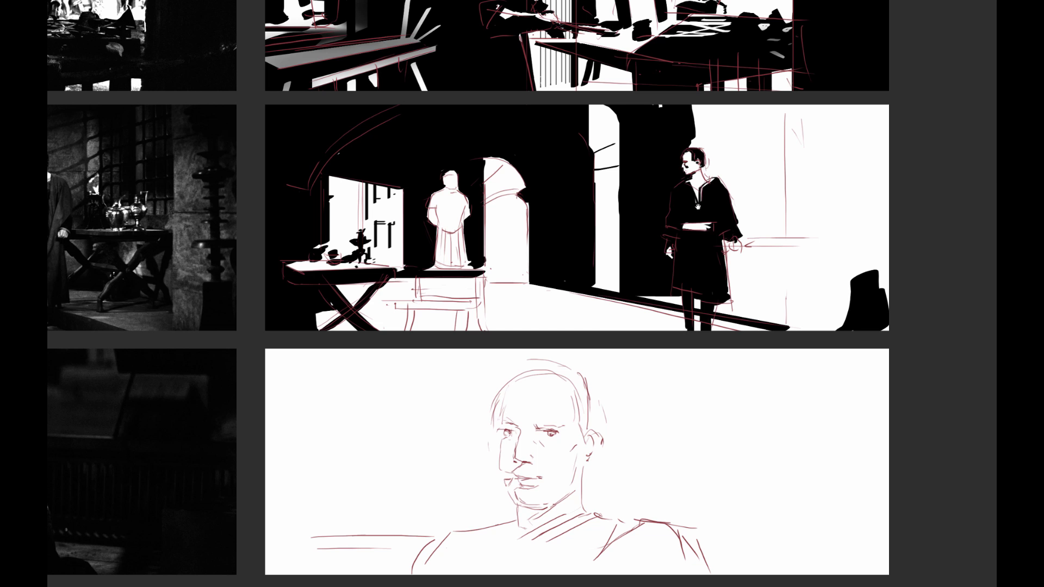
Fill the upper wall behind the standing man in black with a lower edge slanting up towards the ceiling.
{"action": "mouse_move", "coordinate": [738, 151]}
{"action": "left_mouse_down"}
{"action": "mouse_move", "coordinate": [632, 207]}
{"action": "mouse_move", "coordinate": [636, 198]}
{"action": "mouse_move", "coordinate": [642, 209]}
{"action": "mouse_move", "coordinate": [637, 182]}
{"action": "mouse_move", "coordinate": [620, 170]}
{"action": "mouse_move", "coordinate": [619, 136]}
{"action": "left_mouse_up"}
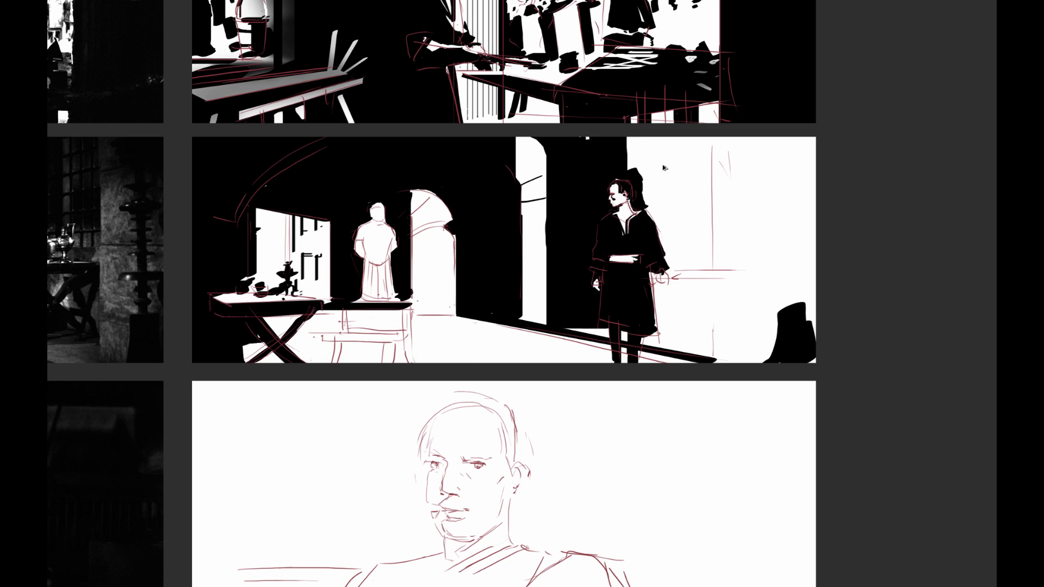
{"action": "key", "text": "ctrl+z"}
{"action": "left_click_drag", "start_coordinate": [528, 179], "coordinate": [742, 160]}
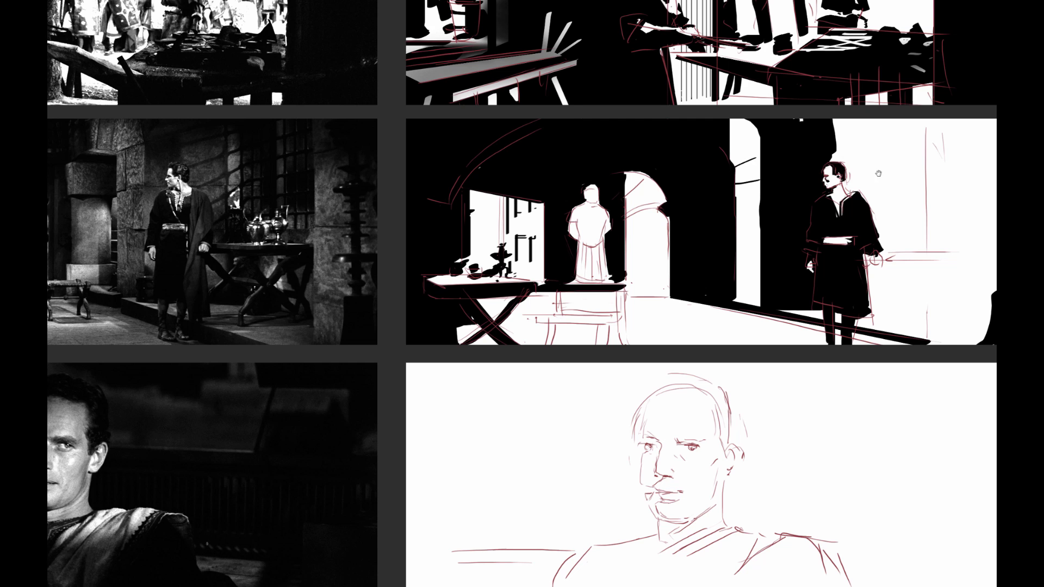
{"action": "mouse_move", "coordinate": [831, 153]}
{"action": "left_mouse_down"}
{"action": "mouse_move", "coordinate": [718, 170]}
{"action": "mouse_move", "coordinate": [719, 181]}
{"action": "left_mouse_up"}
{"action": "mouse_move", "coordinate": [402, 183]}
{"action": "left_mouse_down"}
{"action": "mouse_move", "coordinate": [572, 171]}
{"action": "mouse_move", "coordinate": [387, 212]}
{"action": "left_mouse_up"}
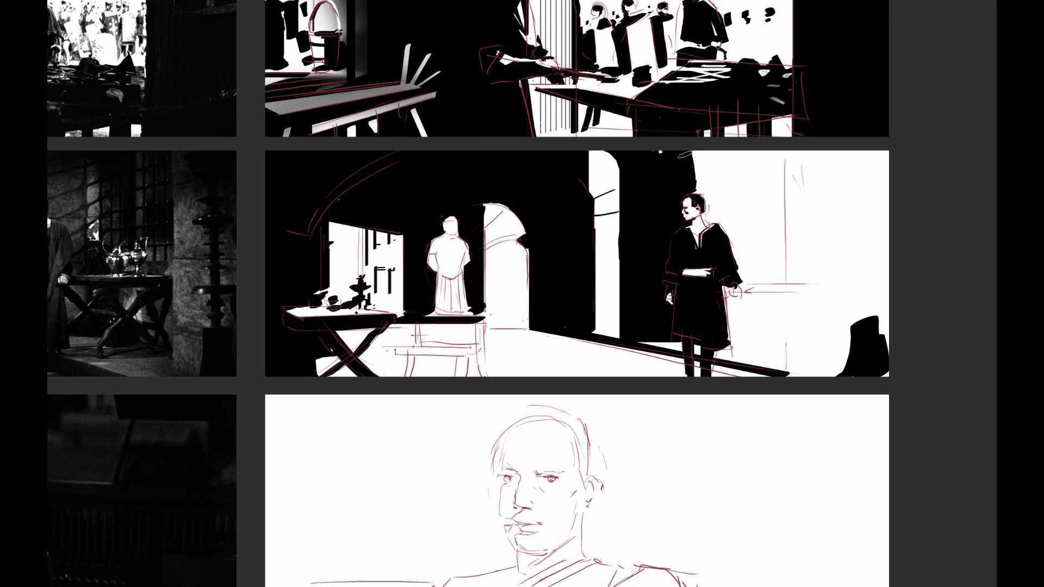
{"action": "left_click_drag", "start_coordinate": [689, 165], "coordinate": [857, 142]}
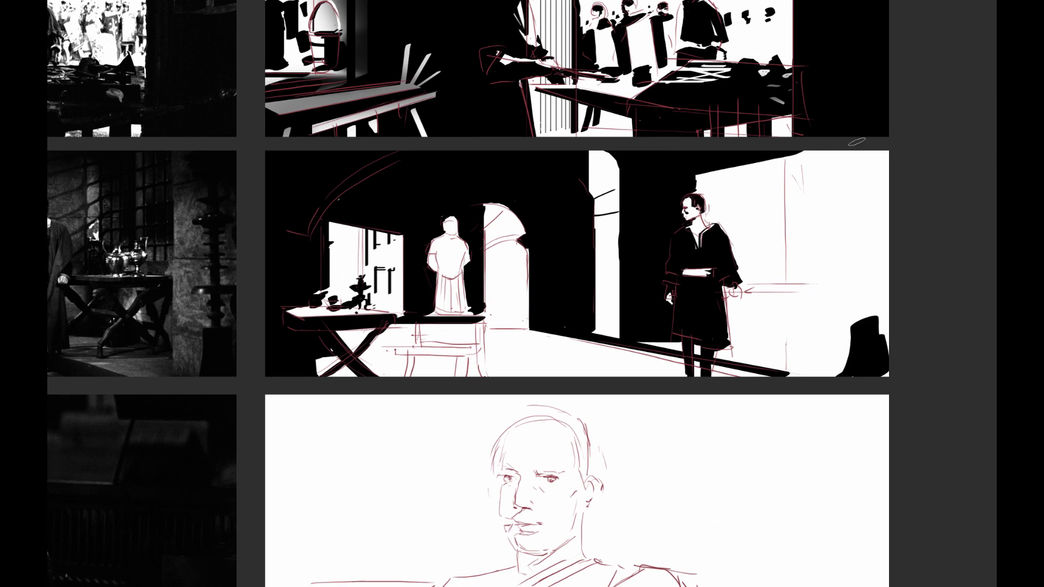
{"action": "left_click_drag", "start_coordinate": [676, 187], "coordinate": [839, 144]}
{"action": "left_click_drag", "start_coordinate": [720, 172], "coordinate": [813, 148]}
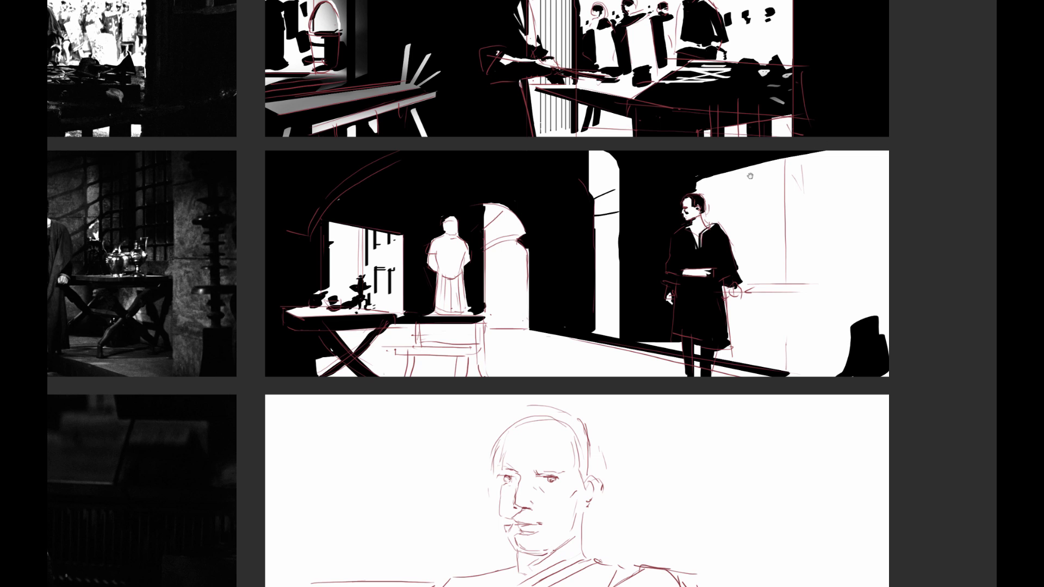
Paint thin diagonal black shadow bars fanning across the white wall behind the man, plus one vertical bar.
{"action": "left_click_drag", "start_coordinate": [769, 179], "coordinate": [772, 176]}
{"action": "left_click", "coordinate": [711, 201]}
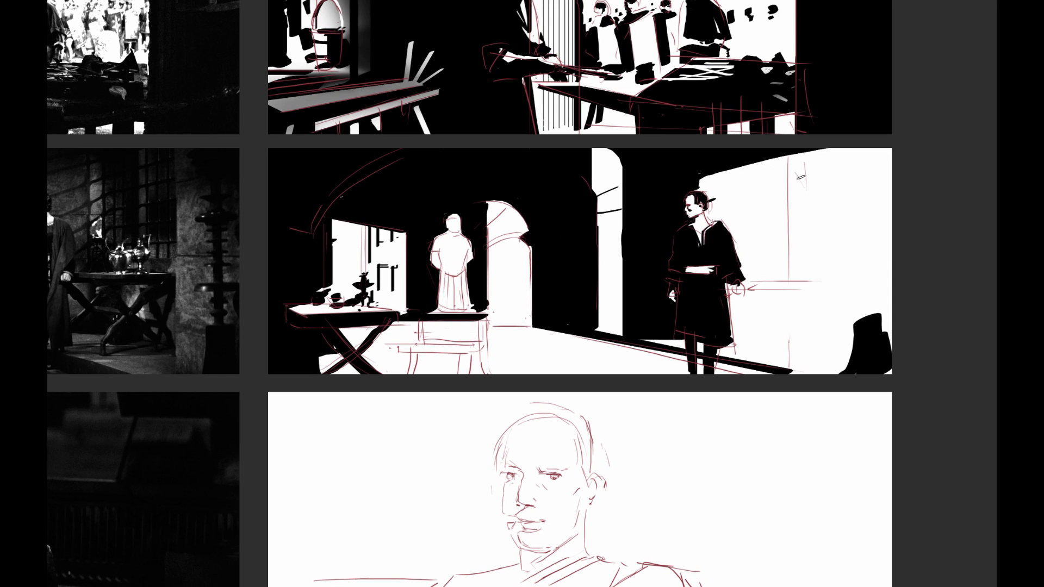
{"action": "left_click", "coordinate": [798, 178], "text": "shift"}
{"action": "left_click_drag", "start_coordinate": [710, 199], "coordinate": [804, 166]}
{"action": "left_click_drag", "start_coordinate": [728, 227], "coordinate": [803, 183]}
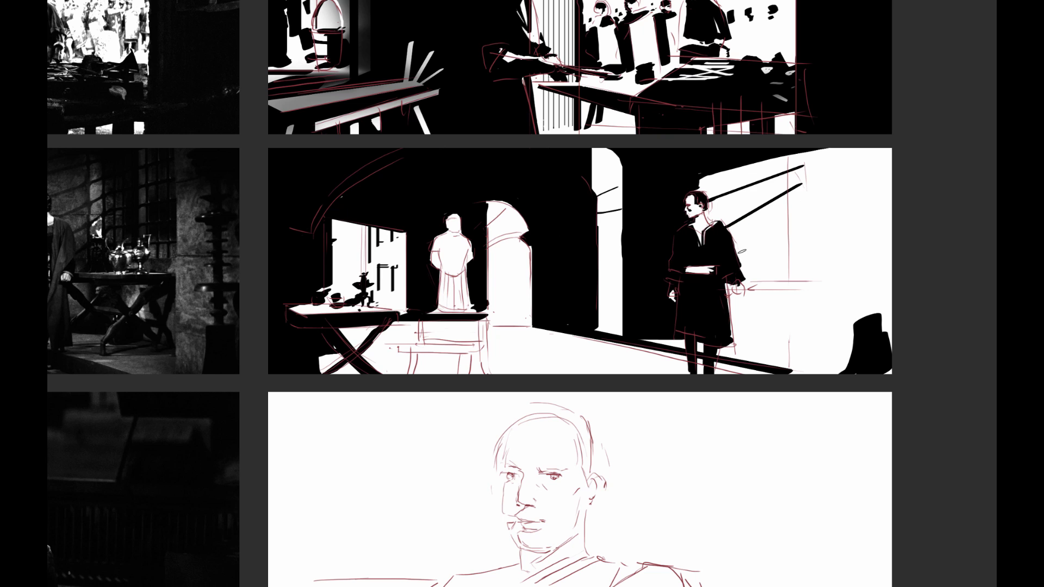
{"action": "key", "text": "ctrl+z"}
{"action": "mouse_move", "coordinate": [729, 227]}
{"action": "left_mouse_down"}
{"action": "mouse_move", "coordinate": [804, 190]}
{"action": "mouse_move", "coordinate": [739, 259]}
{"action": "left_mouse_up"}
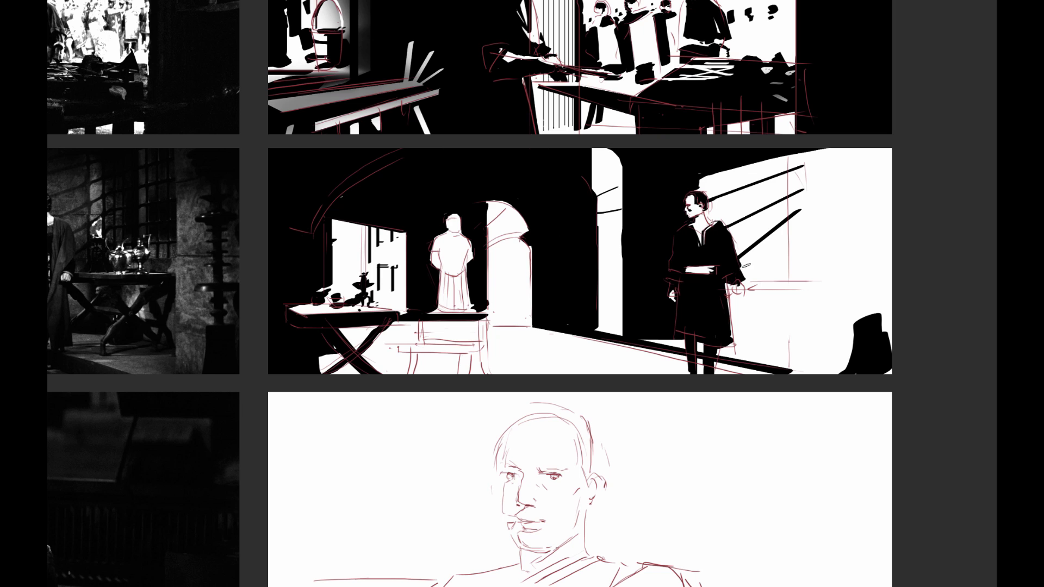
{"action": "left_click_drag", "start_coordinate": [799, 231], "coordinate": [741, 274]}
{"action": "left_click_drag", "start_coordinate": [775, 157], "coordinate": [774, 257]}
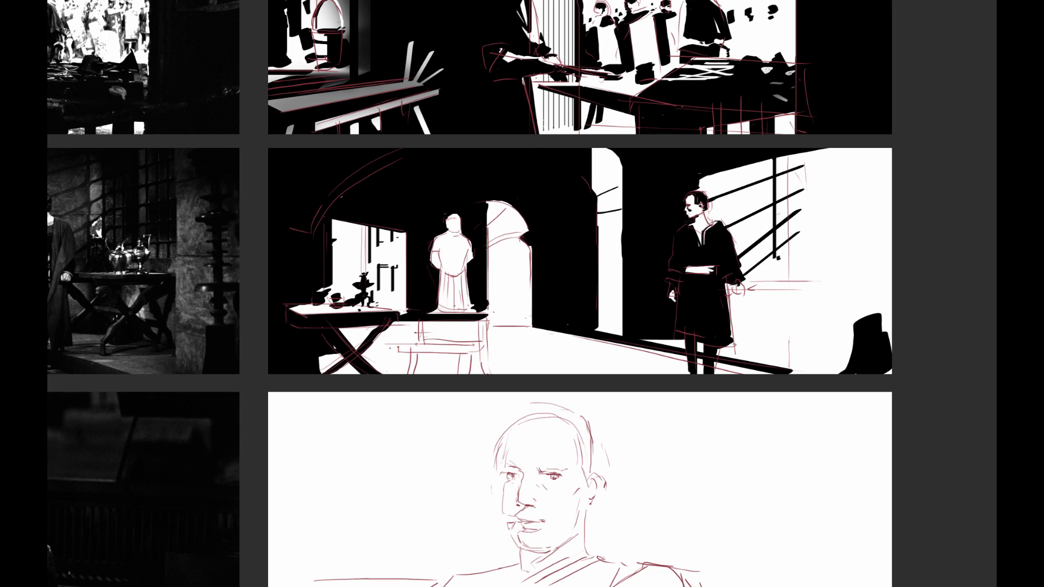
{"action": "left_click_drag", "start_coordinate": [701, 172], "coordinate": [698, 186]}
Paint the black tabletop beside the standing man and its first pair of crossed legs.
{"action": "mouse_move", "coordinate": [758, 312]}
{"action": "left_mouse_down"}
{"action": "mouse_move", "coordinate": [734, 310]}
{"action": "mouse_move", "coordinate": [774, 278]}
{"action": "left_mouse_up"}
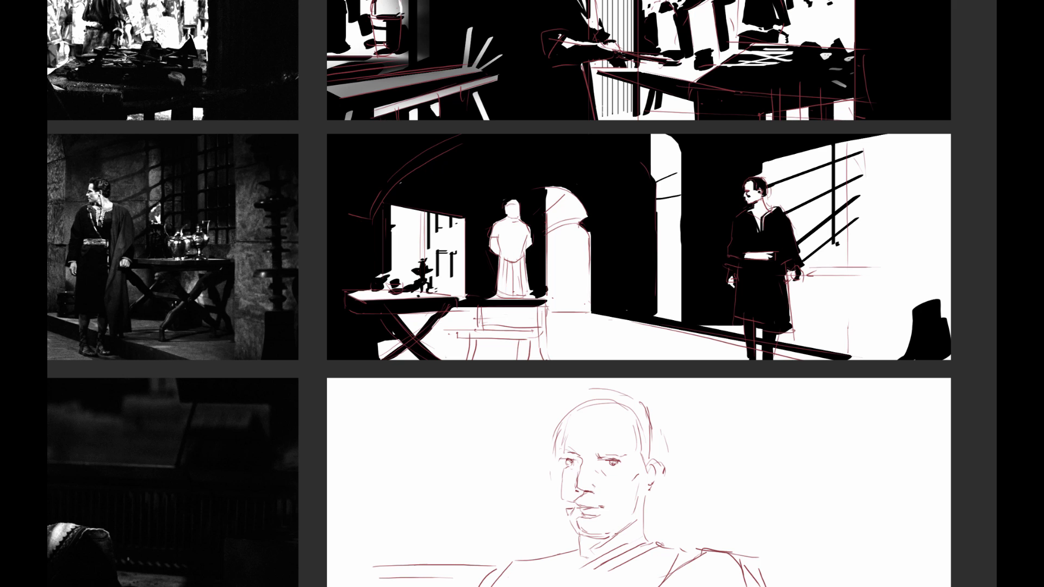
{"action": "mouse_move", "coordinate": [797, 280]}
{"action": "left_mouse_down"}
{"action": "mouse_move", "coordinate": [916, 279]}
{"action": "mouse_move", "coordinate": [801, 272]}
{"action": "mouse_move", "coordinate": [846, 328]}
{"action": "left_mouse_up"}
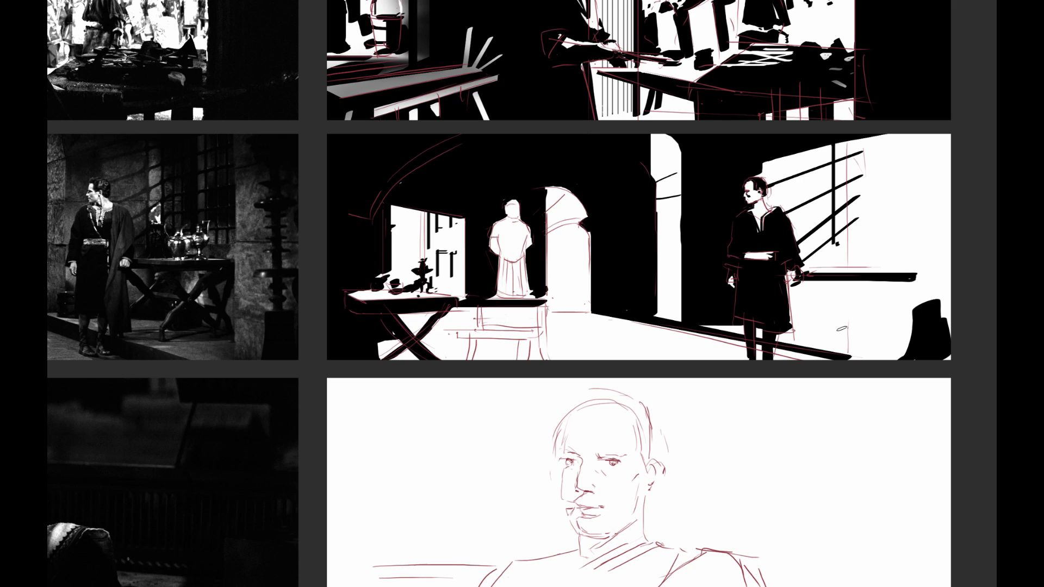
{"action": "left_click_drag", "start_coordinate": [840, 283], "coordinate": [798, 329]}
{"action": "left_click_drag", "start_coordinate": [852, 287], "coordinate": [859, 290]}
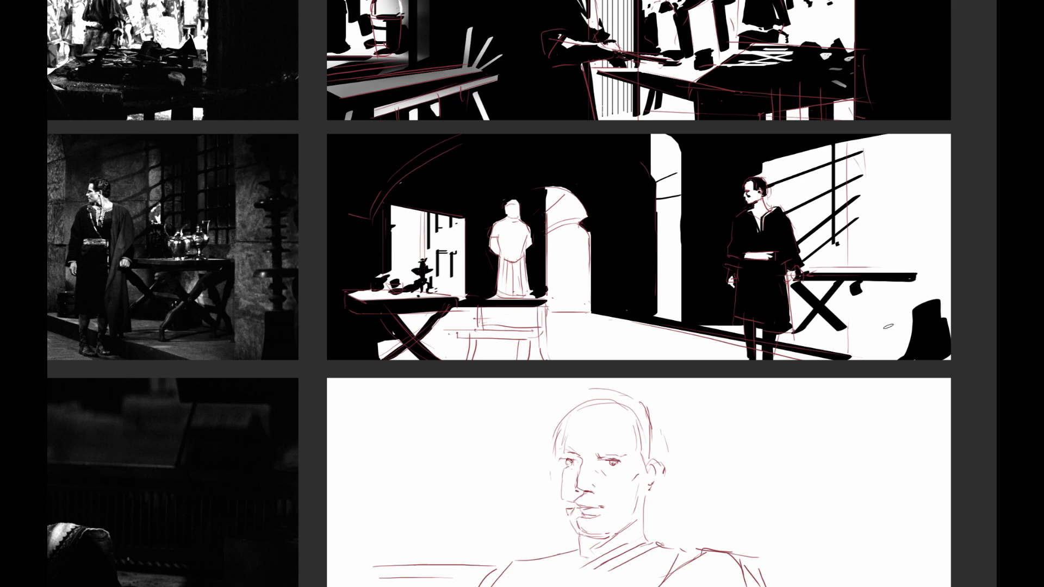
Undo the stray leg strokes and paint the table's remaining crossed legs and end leg in black.
{"action": "key", "text": "ctrl+z"}
{"action": "mouse_move", "coordinate": [839, 331]}
{"action": "left_mouse_down"}
{"action": "mouse_move", "coordinate": [847, 353]}
{"action": "mouse_move", "coordinate": [862, 320]}
{"action": "mouse_move", "coordinate": [903, 283]}
{"action": "mouse_move", "coordinate": [848, 338]}
{"action": "left_mouse_up"}
{"action": "key", "text": "ctrl+z"}
{"action": "key", "text": "ctrl+z"}
{"action": "key", "text": "ctrl+z"}
{"action": "mouse_move", "coordinate": [834, 283]}
{"action": "left_mouse_down"}
{"action": "mouse_move", "coordinate": [902, 329]}
{"action": "mouse_move", "coordinate": [906, 300]}
{"action": "mouse_move", "coordinate": [904, 342]}
{"action": "left_mouse_up"}
{"action": "left_click_drag", "start_coordinate": [908, 282], "coordinate": [907, 305]}
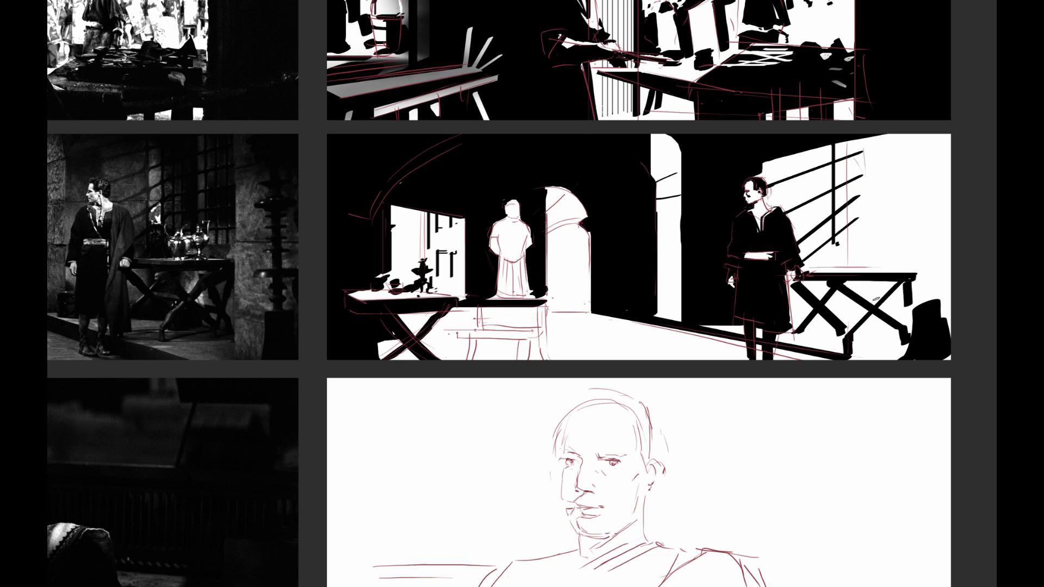
{"action": "left_click_drag", "start_coordinate": [908, 285], "coordinate": [906, 332]}
Fill the wall above the table in black and cut a straight vertical edge for the white pillar.
{"action": "left_click_drag", "start_coordinate": [889, 184], "coordinate": [814, 196]}
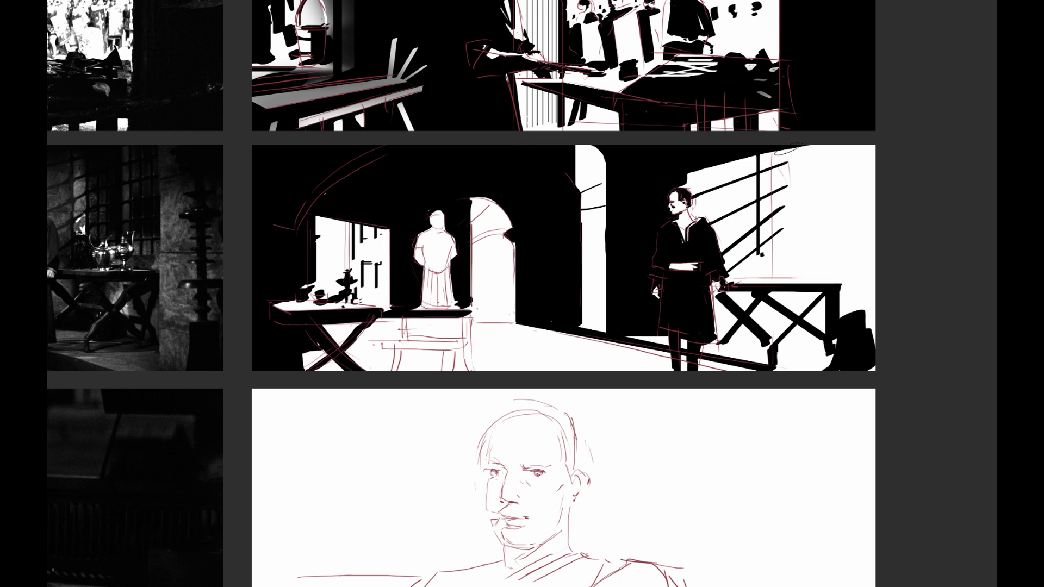
{"action": "mouse_move", "coordinate": [789, 149]}
{"action": "left_mouse_down"}
{"action": "mouse_move", "coordinate": [788, 232]}
{"action": "mouse_move", "coordinate": [777, 175]}
{"action": "left_mouse_up"}
{"action": "mouse_move", "coordinate": [776, 230]}
{"action": "left_mouse_down"}
{"action": "mouse_move", "coordinate": [791, 249]}
{"action": "mouse_move", "coordinate": [827, 242]}
{"action": "mouse_move", "coordinate": [812, 229]}
{"action": "mouse_move", "coordinate": [813, 146]}
{"action": "left_mouse_up"}
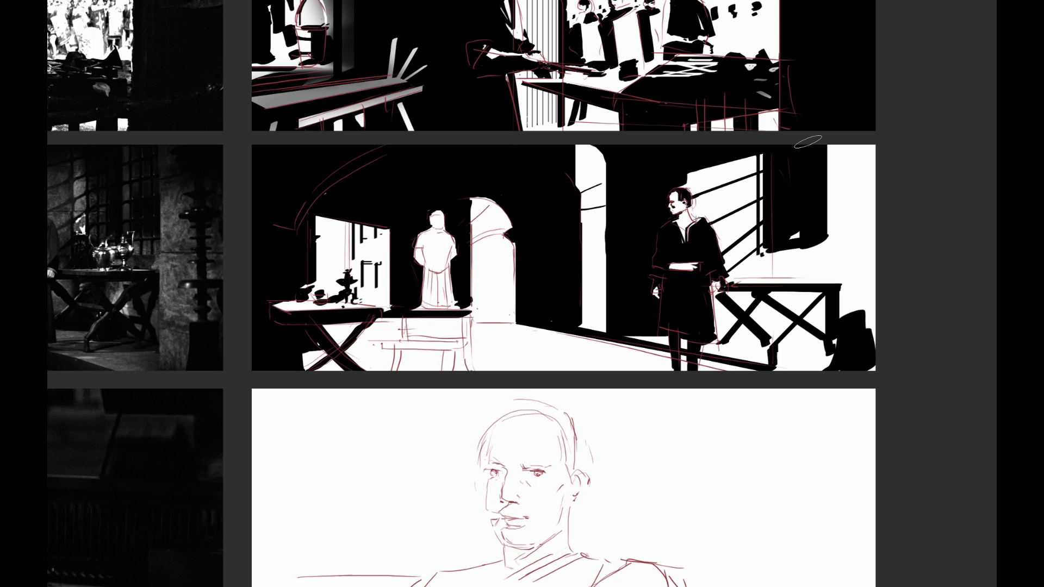
{"action": "mouse_move", "coordinate": [809, 239]}
{"action": "left_mouse_down"}
{"action": "mouse_move", "coordinate": [786, 250]}
{"action": "mouse_move", "coordinate": [820, 249]}
{"action": "mouse_move", "coordinate": [808, 236]}
{"action": "mouse_move", "coordinate": [817, 256]}
{"action": "mouse_move", "coordinate": [783, 258]}
{"action": "mouse_move", "coordinate": [791, 242]}
{"action": "mouse_move", "coordinate": [805, 240]}
{"action": "mouse_move", "coordinate": [767, 256]}
{"action": "mouse_move", "coordinate": [771, 274]}
{"action": "mouse_move", "coordinate": [827, 275]}
{"action": "mouse_move", "coordinate": [785, 259]}
{"action": "mouse_move", "coordinate": [794, 236]}
{"action": "mouse_move", "coordinate": [810, 267]}
{"action": "mouse_move", "coordinate": [824, 248]}
{"action": "mouse_move", "coordinate": [841, 247]}
{"action": "mouse_move", "coordinate": [822, 267]}
{"action": "mouse_move", "coordinate": [827, 137]}
{"action": "left_mouse_up"}
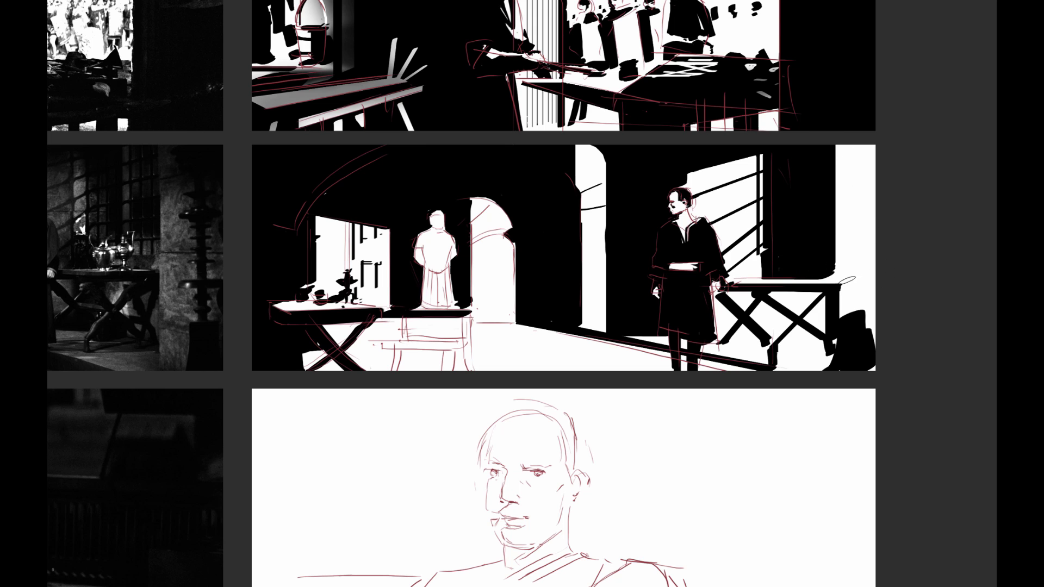
{"action": "mouse_move", "coordinate": [846, 280]}
{"action": "left_mouse_down"}
{"action": "mouse_move", "coordinate": [849, 377]}
{"action": "mouse_move", "coordinate": [848, 324]}
{"action": "mouse_move", "coordinate": [859, 303]}
{"action": "mouse_move", "coordinate": [845, 343]}
{"action": "left_mouse_up"}
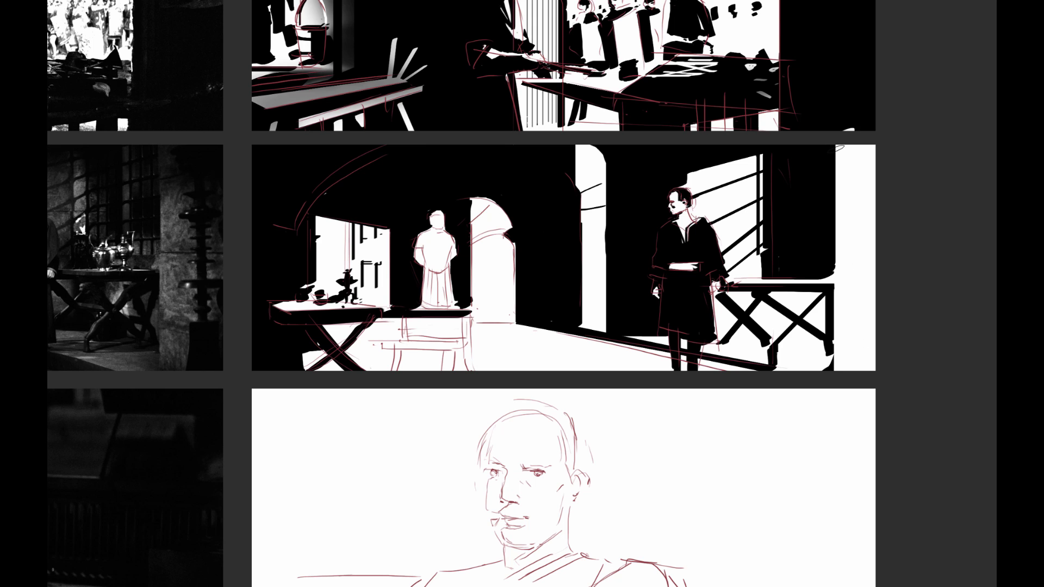
{"action": "mouse_move", "coordinate": [841, 147]}
{"action": "left_mouse_down"}
{"action": "mouse_move", "coordinate": [847, 356]}
{"action": "mouse_move", "coordinate": [839, 151]}
{"action": "left_mouse_up"}
{"action": "key", "text": "ctrl+z"}
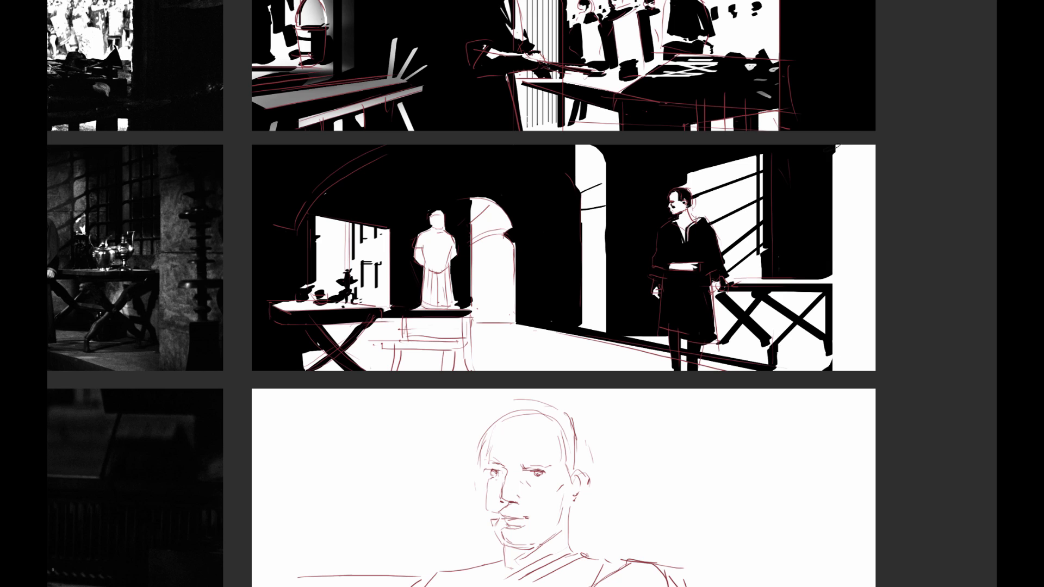
Paint the vessels on the table as dark silhouettes with white highlights against the black wall.
{"action": "left_click", "coordinate": [808, 242], "text": "alt"}
{"action": "left_click_drag", "start_coordinate": [777, 265], "coordinate": [785, 260]}
{"action": "left_click_drag", "start_coordinate": [760, 263], "coordinate": [753, 276]}
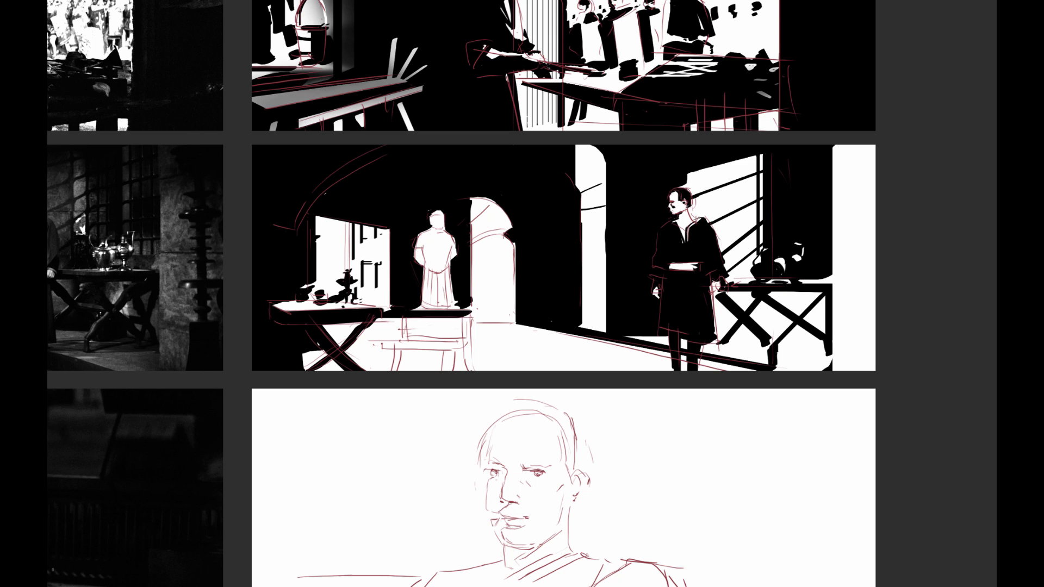
Paint the black shadow on the floor beneath the table, tapering out to the pillar's base.
{"action": "mouse_move", "coordinate": [780, 321]}
{"action": "left_mouse_down"}
{"action": "mouse_move", "coordinate": [810, 306]}
{"action": "mouse_move", "coordinate": [754, 316]}
{"action": "mouse_move", "coordinate": [778, 325]}
{"action": "mouse_move", "coordinate": [791, 302]}
{"action": "mouse_move", "coordinate": [774, 305]}
{"action": "mouse_move", "coordinate": [819, 324]}
{"action": "mouse_move", "coordinate": [776, 329]}
{"action": "mouse_move", "coordinate": [892, 333]}
{"action": "left_mouse_up"}
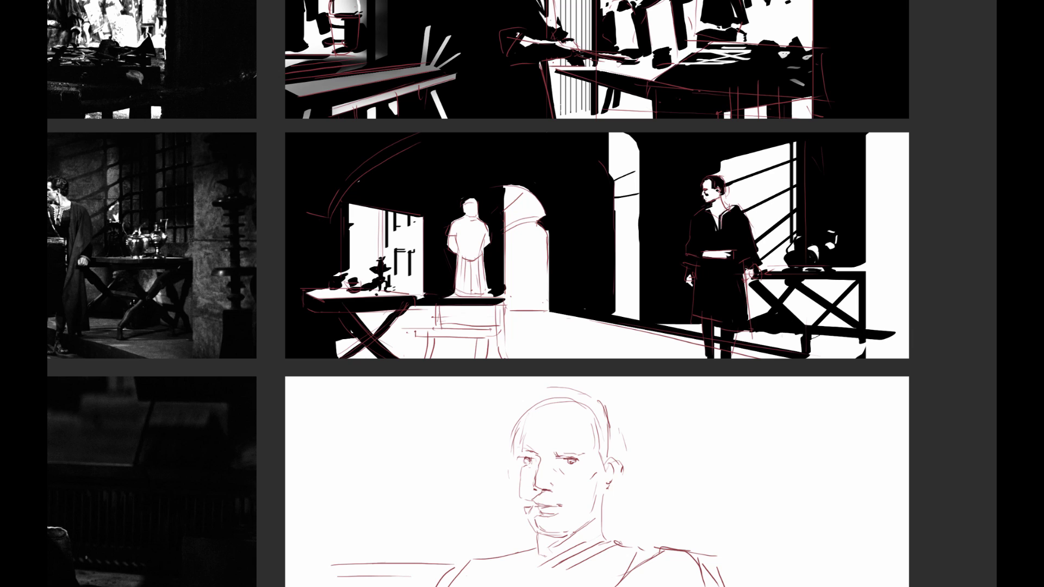
{"action": "left_click_drag", "start_coordinate": [747, 330], "coordinate": [862, 339]}
{"action": "right_click", "coordinate": [828, 331], "text": "alt"}
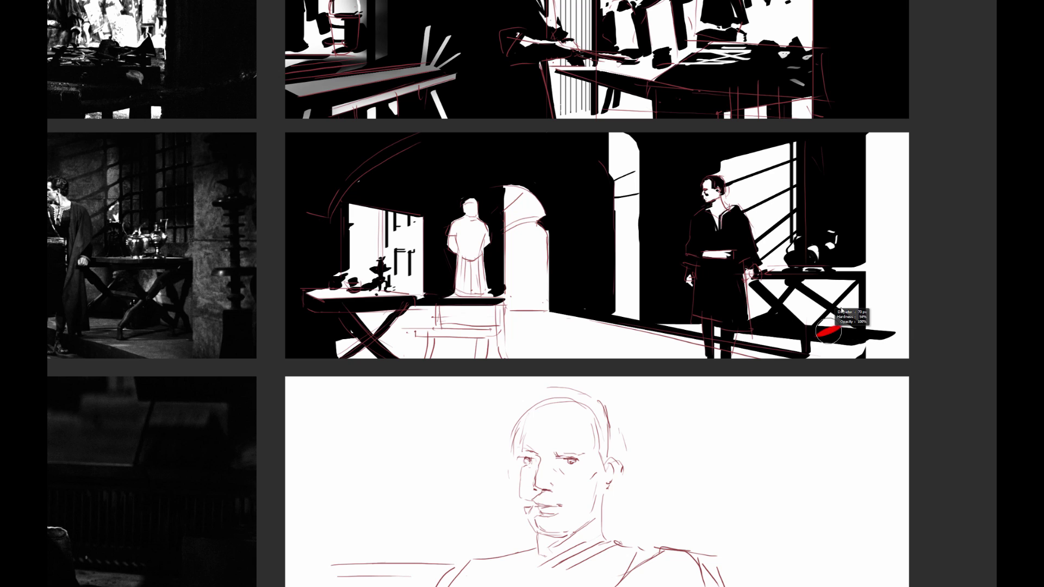
{"action": "mouse_move", "coordinate": [785, 349]}
{"action": "left_mouse_down"}
{"action": "mouse_move", "coordinate": [824, 349]}
{"action": "mouse_move", "coordinate": [786, 347]}
{"action": "mouse_move", "coordinate": [889, 339]}
{"action": "left_mouse_up"}
{"action": "key", "text": "ctrl+z"}
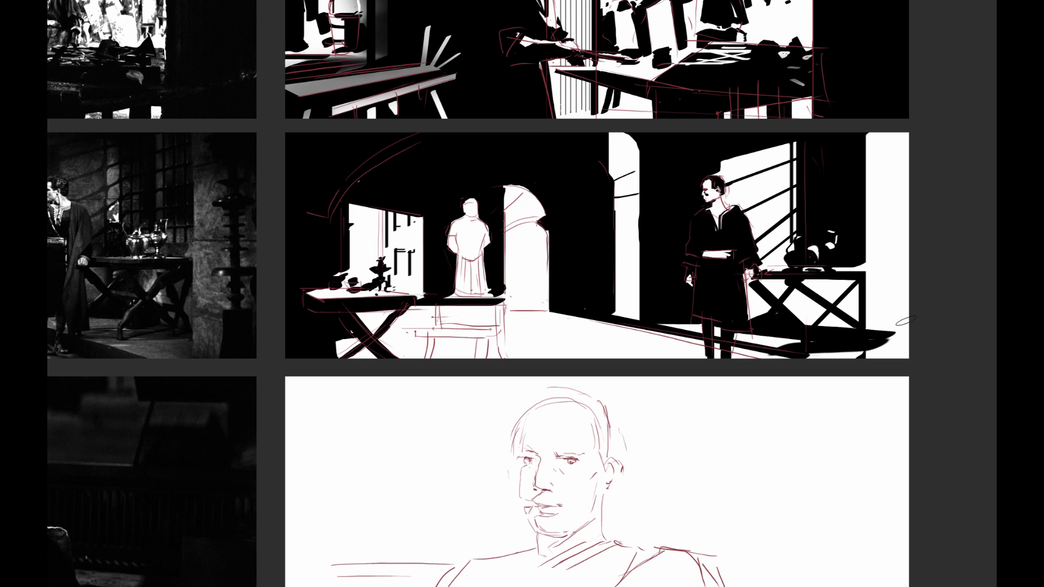
Paint thin black lines across the white pillar beside the table and a soft black shadow over its upper outer corner.
{"action": "left_click_drag", "start_coordinate": [862, 328], "coordinate": [909, 331]}
{"action": "left_click_drag", "start_coordinate": [864, 219], "coordinate": [904, 217]}
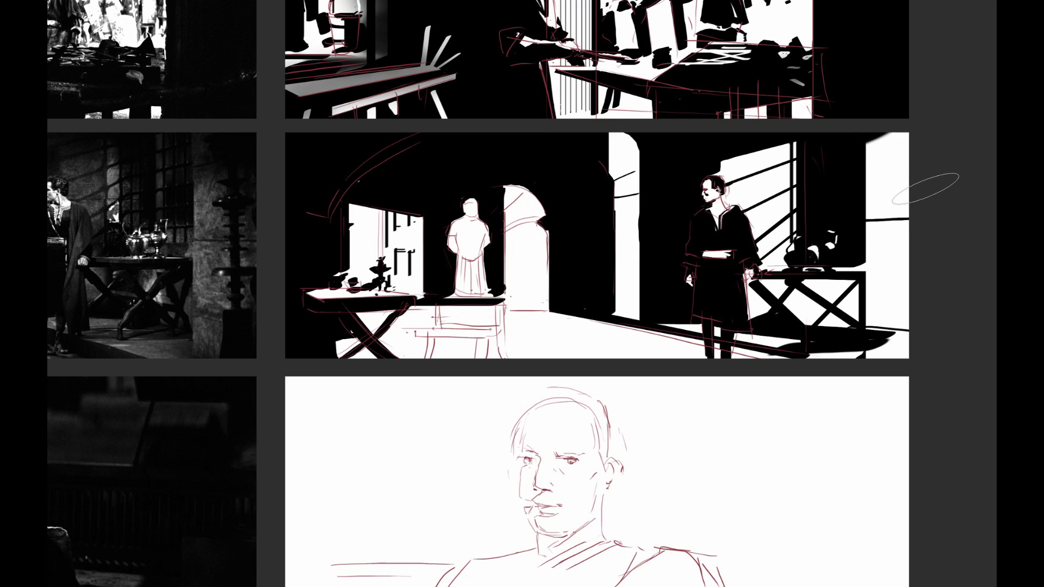
{"action": "left_click_drag", "start_coordinate": [921, 182], "coordinate": [945, 210]}
{"action": "key", "text": "ctrl+z"}
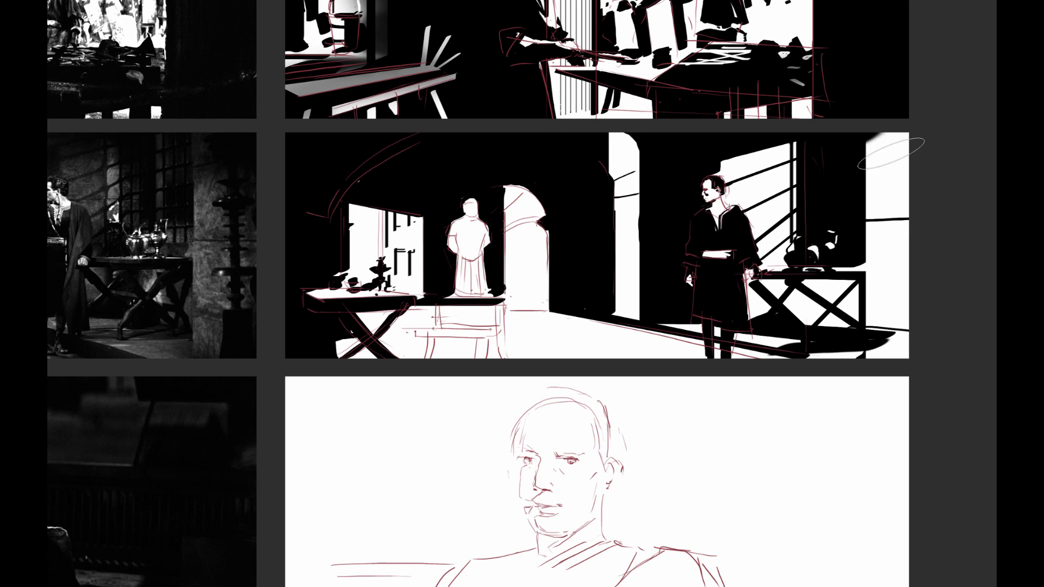
{"action": "left_click_drag", "start_coordinate": [890, 153], "coordinate": [960, 299]}
{"action": "right_click", "coordinate": [823, 228], "text": "alt"}
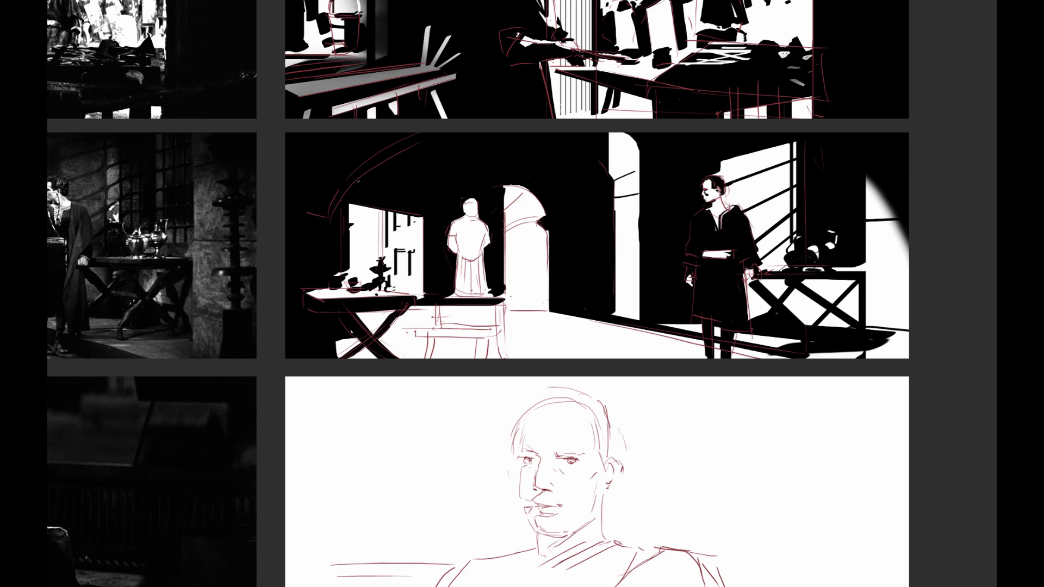
{"action": "right_click", "coordinate": [835, 202], "text": "alt"}
{"action": "left_click", "coordinate": [852, 185], "text": "alt"}
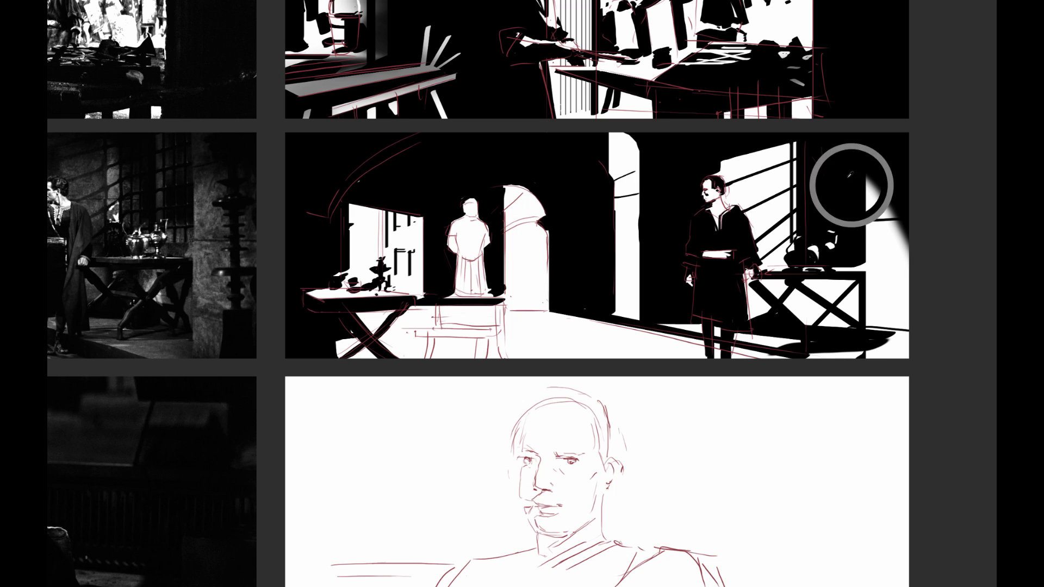
{"action": "mouse_move", "coordinate": [885, 214]}
{"action": "left_mouse_down"}
{"action": "mouse_move", "coordinate": [835, 255]}
{"action": "mouse_move", "coordinate": [845, 251]}
{"action": "left_mouse_up"}
{"action": "key", "text": "ctrl+z"}
{"action": "key", "text": "ctrl+z"}
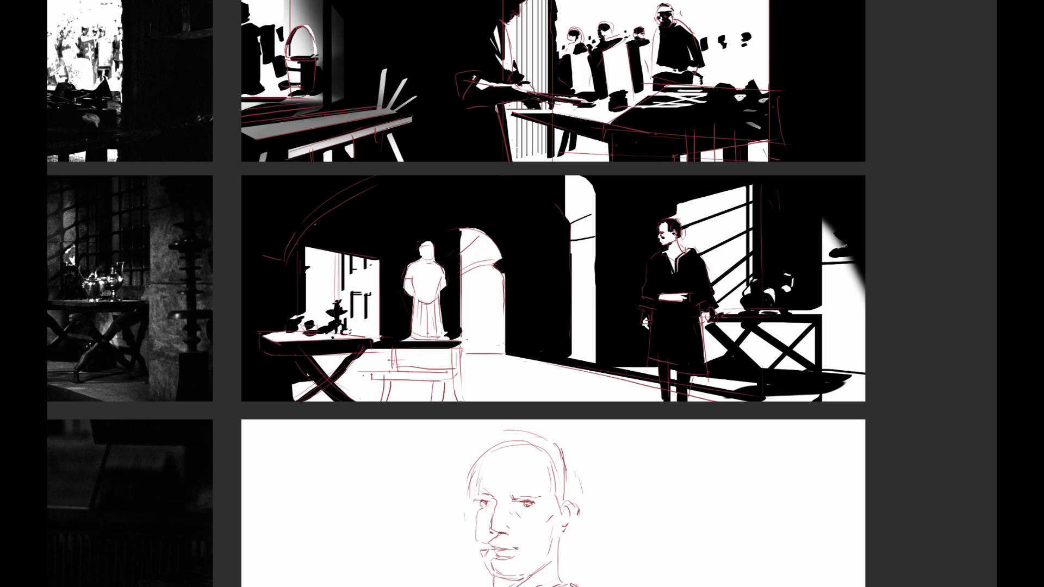
Paint the tiered candle stand in front of the pillar in black, with its vertical stem and stacked discs.
{"action": "left_click_drag", "start_coordinate": [849, 263], "coordinate": [849, 375]}
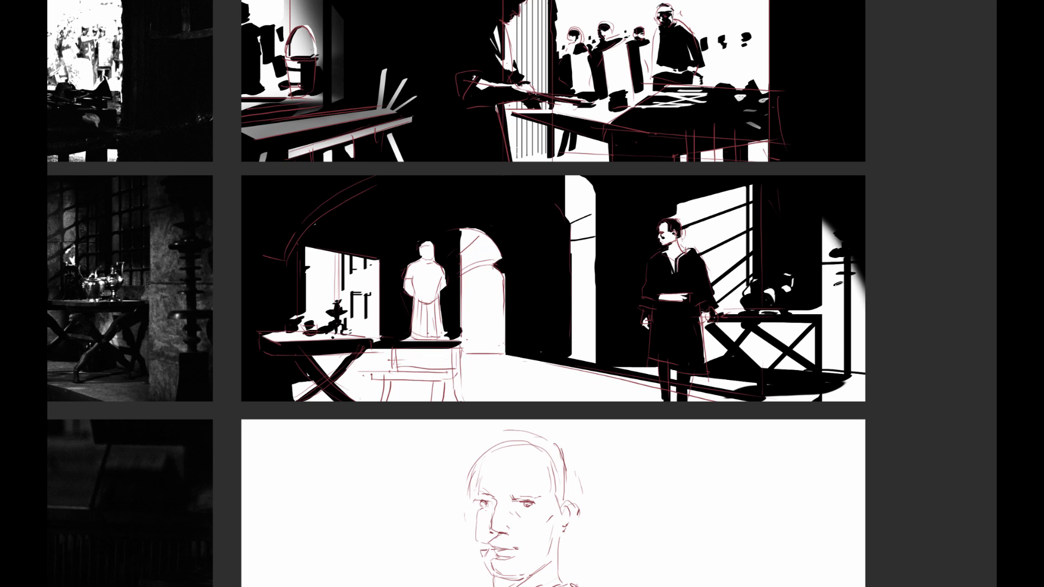
{"action": "left_click_drag", "start_coordinate": [838, 284], "coordinate": [855, 287]}
{"action": "mouse_move", "coordinate": [836, 311]}
{"action": "left_mouse_down"}
{"action": "mouse_move", "coordinate": [860, 311]}
{"action": "mouse_move", "coordinate": [857, 324]}
{"action": "left_mouse_up"}
{"action": "mouse_move", "coordinate": [836, 337]}
{"action": "left_mouse_down"}
{"action": "mouse_move", "coordinate": [863, 339]}
{"action": "mouse_move", "coordinate": [844, 377]}
{"action": "mouse_move", "coordinate": [852, 369]}
{"action": "mouse_move", "coordinate": [850, 401]}
{"action": "left_mouse_up"}
{"action": "right_click", "coordinate": [802, 283]}
{"action": "left_click", "coordinate": [897, 212]}
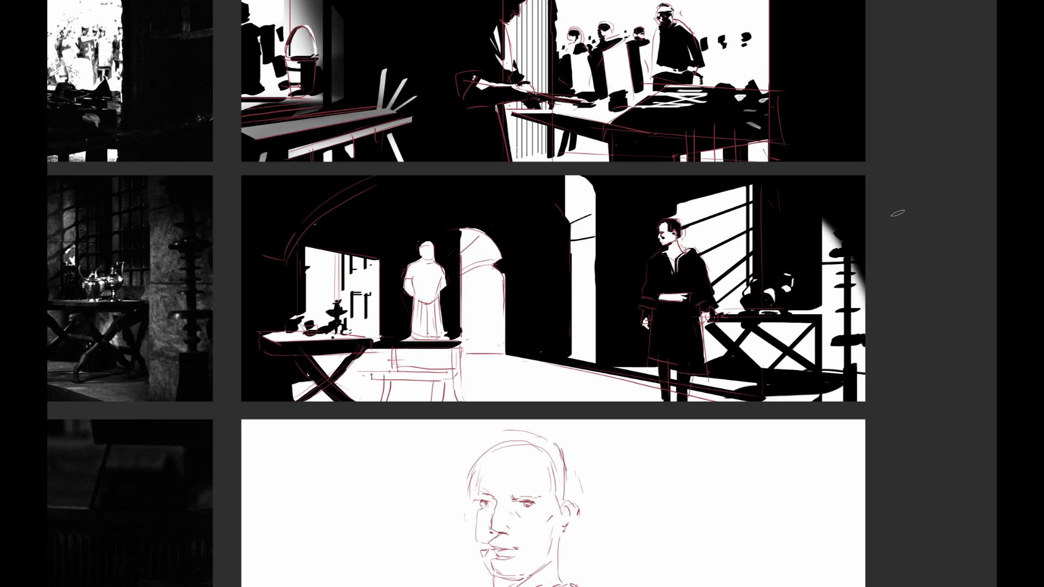
Paint the candle stand's wide base and the shadow around the pillar's foot in solid black.
{"action": "left_click_drag", "start_coordinate": [769, 280], "coordinate": [766, 251]}
{"action": "left_click_drag", "start_coordinate": [840, 215], "coordinate": [916, 361]}
{"action": "key", "text": "ctrl+z"}
{"action": "left_click_drag", "start_coordinate": [832, 393], "coordinate": [852, 353]}
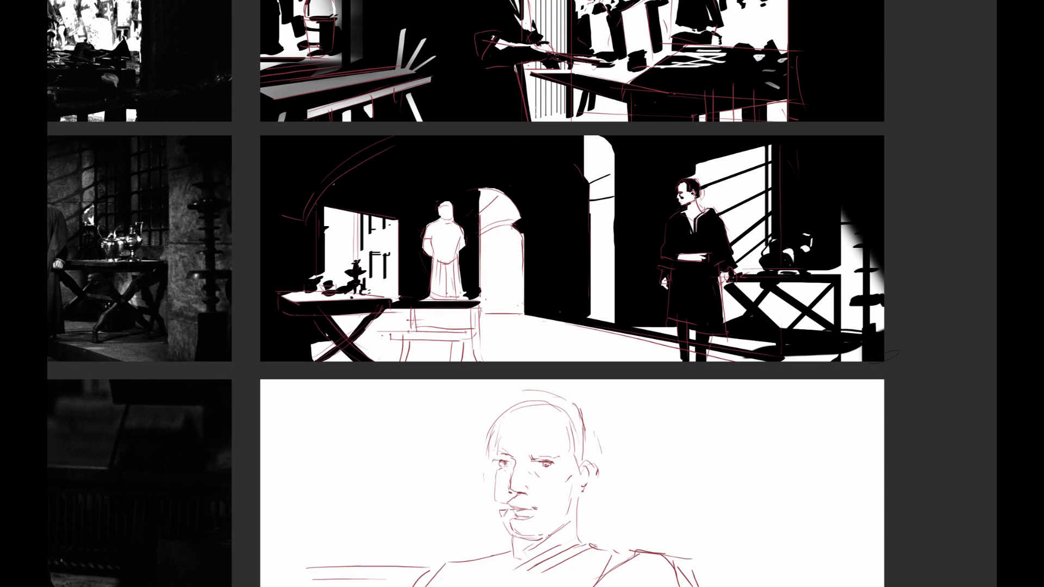
Clean up the edge of the black floor step with straight strokes between the arch and the standing man's feet.
{"action": "mouse_move", "coordinate": [764, 241]}
{"action": "left_mouse_down"}
{"action": "mouse_move", "coordinate": [789, 416]}
{"action": "mouse_move", "coordinate": [763, 240]}
{"action": "mouse_move", "coordinate": [764, 321]}
{"action": "mouse_move", "coordinate": [757, 168]}
{"action": "mouse_move", "coordinate": [742, 218]}
{"action": "left_mouse_up"}
{"action": "left_click_drag", "start_coordinate": [633, 260], "coordinate": [771, 254]}
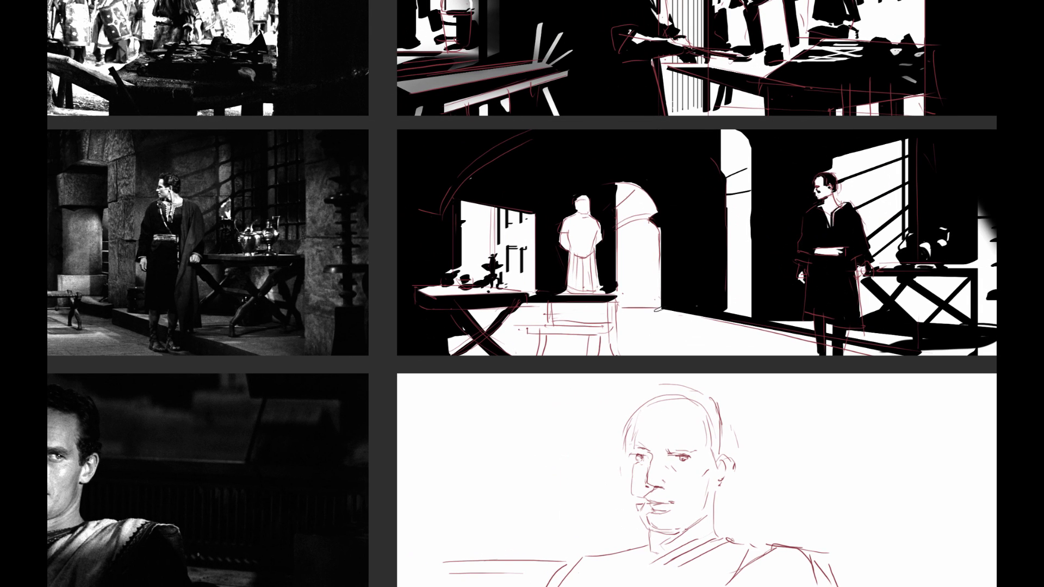
{"action": "left_click", "coordinate": [901, 356], "text": "shift"}
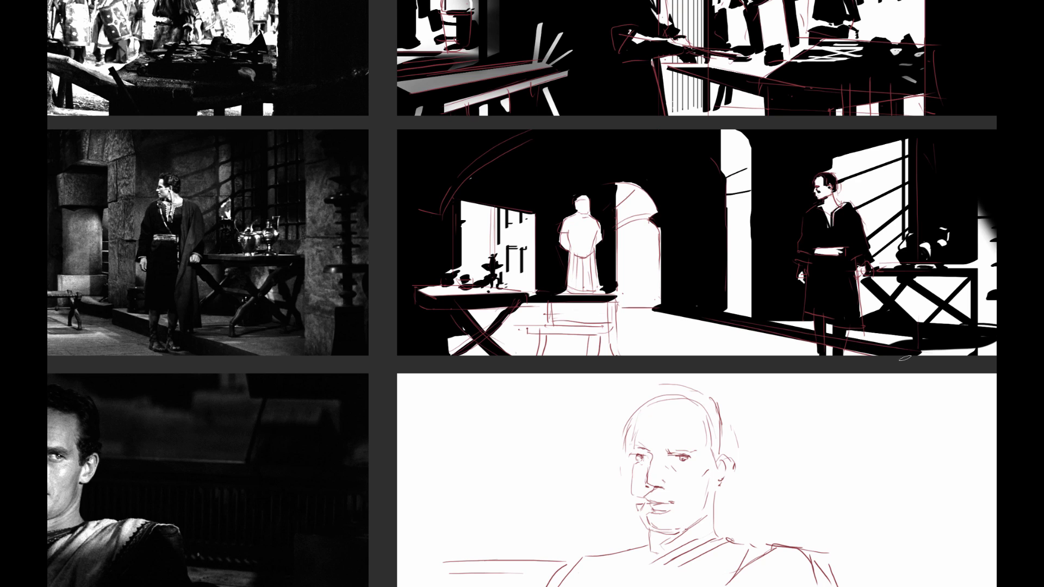
{"action": "key", "text": "ctrl+z"}
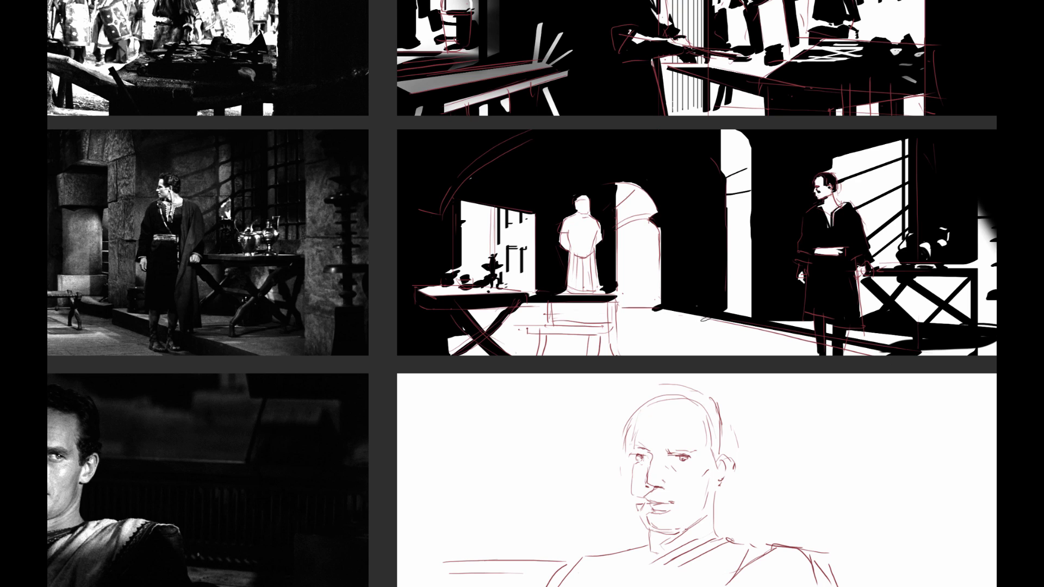
{"action": "left_click", "coordinate": [670, 308], "text": "shift"}
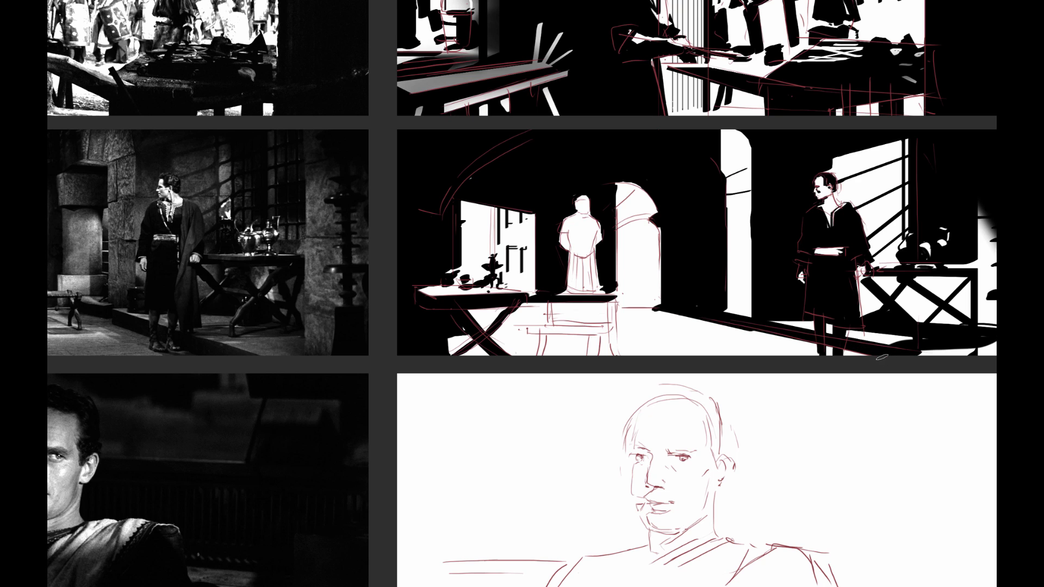
{"action": "left_click_drag", "start_coordinate": [732, 323], "coordinate": [757, 327]}
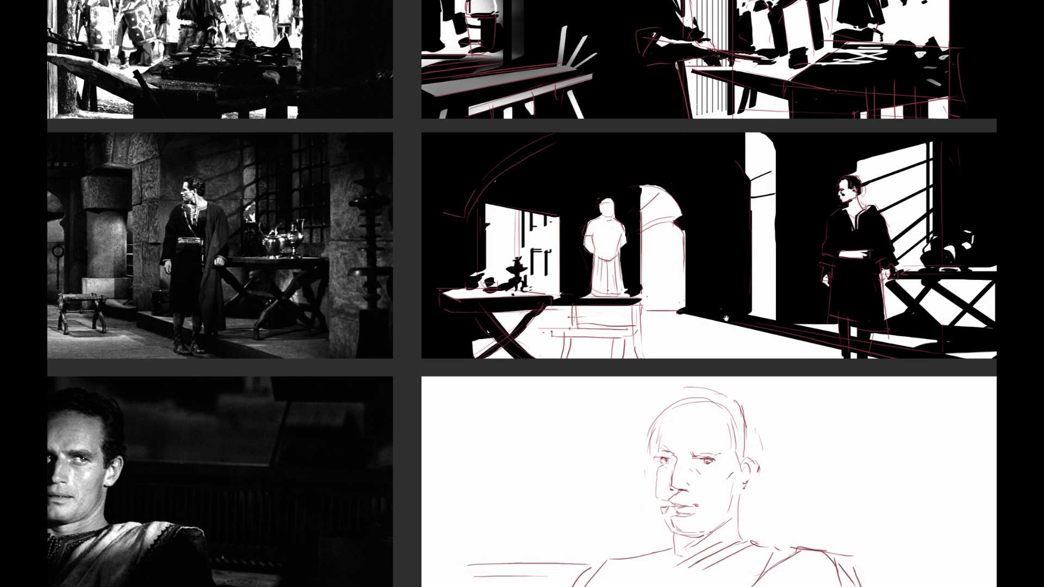
{"action": "left_click_drag", "start_coordinate": [553, 248], "coordinate": [659, 223]}
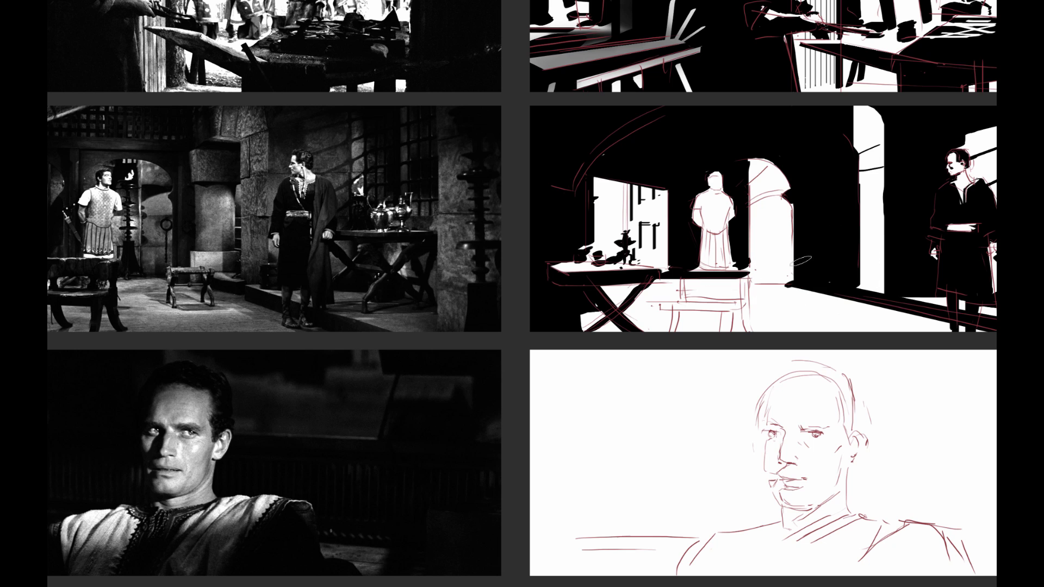
{"action": "left_click_drag", "start_coordinate": [786, 292], "coordinate": [797, 295]}
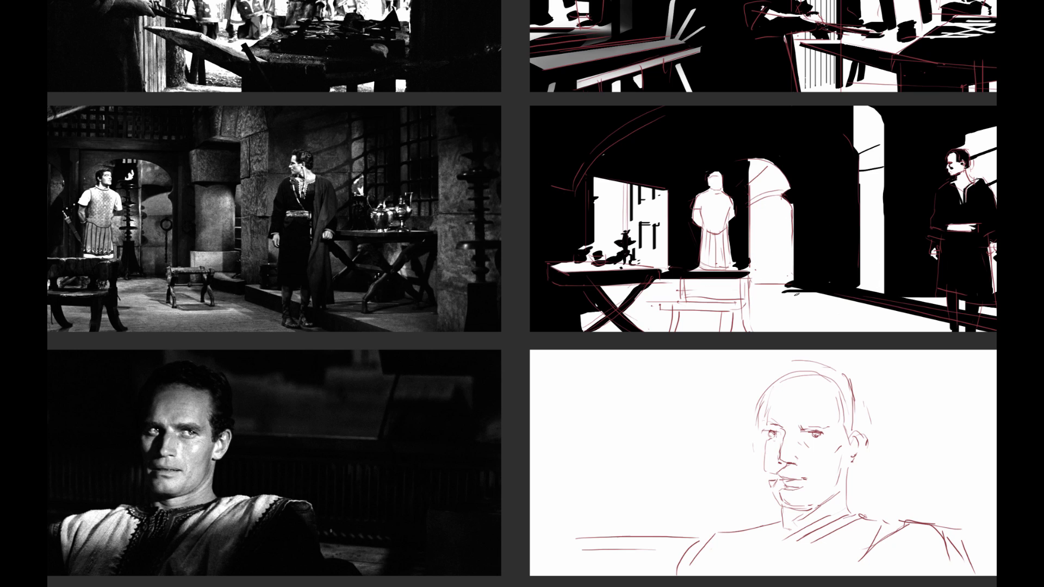
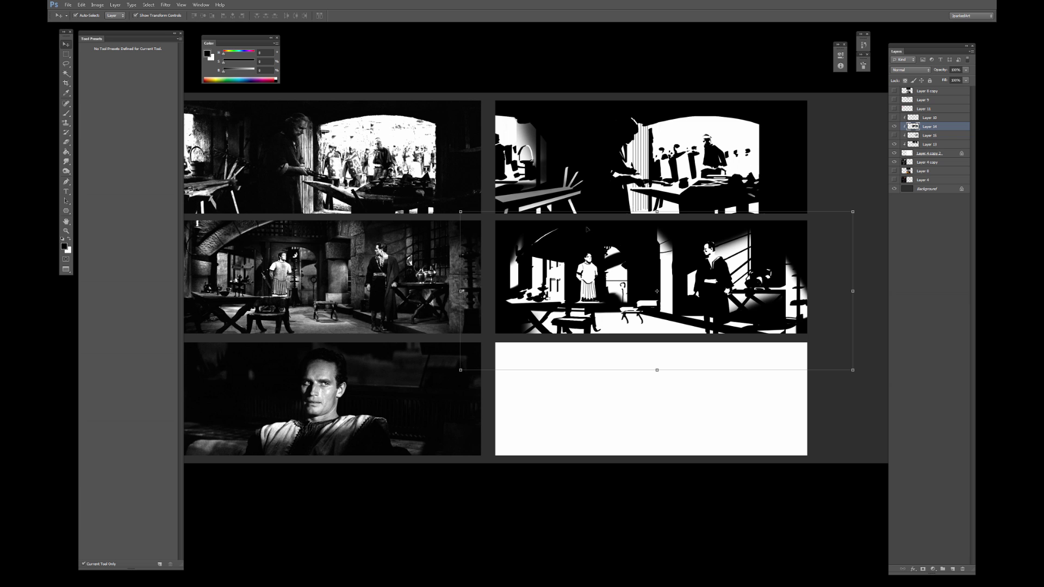
Move Layer 14 below Layer 15 and show the red sketch on Layer 10.
{"action": "key", "text": "b"}
{"action": "left_click_drag", "start_coordinate": [568, 283], "coordinate": [594, 257]}
{"action": "key", "text": "v"}
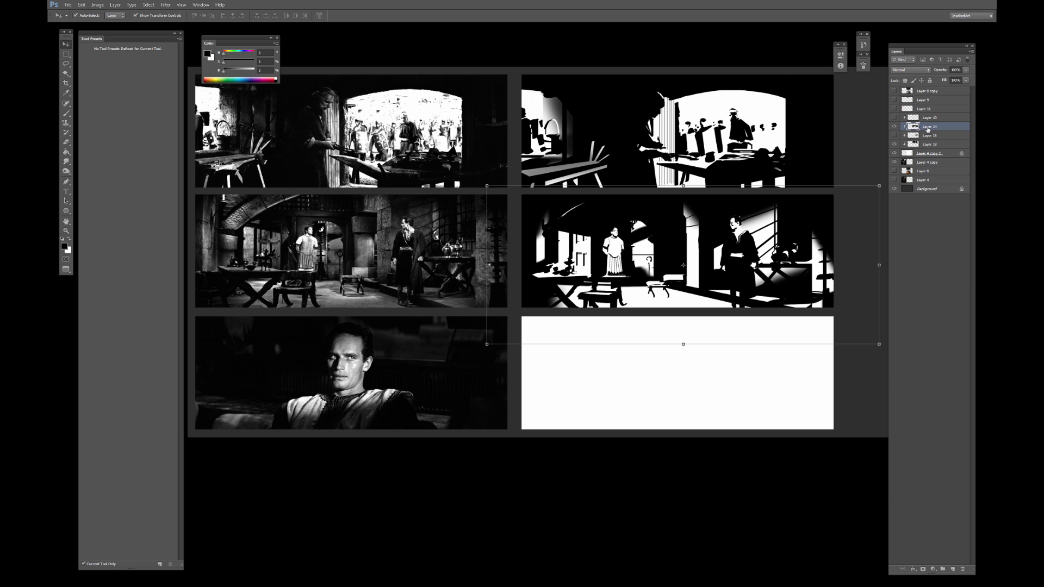
{"action": "left_click_drag", "start_coordinate": [928, 130], "coordinate": [894, 134]}
{"action": "left_click", "coordinate": [894, 117]}
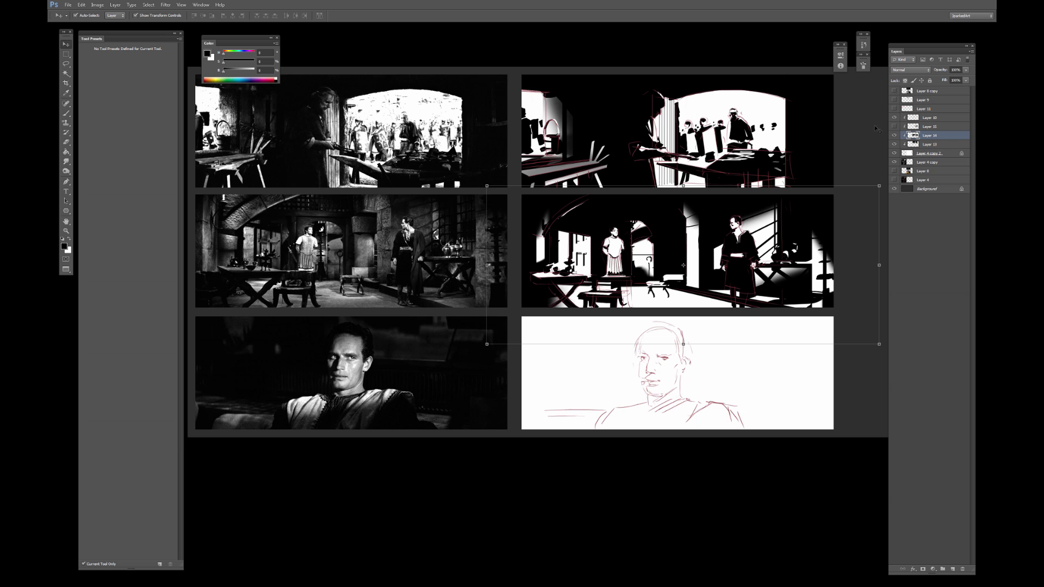
Add a new layer above Layer 14 for the third frame's black shapes.
{"action": "left_click_drag", "start_coordinate": [726, 300], "coordinate": [692, 262]}
{"action": "left_click", "coordinate": [923, 127]}
{"action": "left_click", "coordinate": [925, 136]}
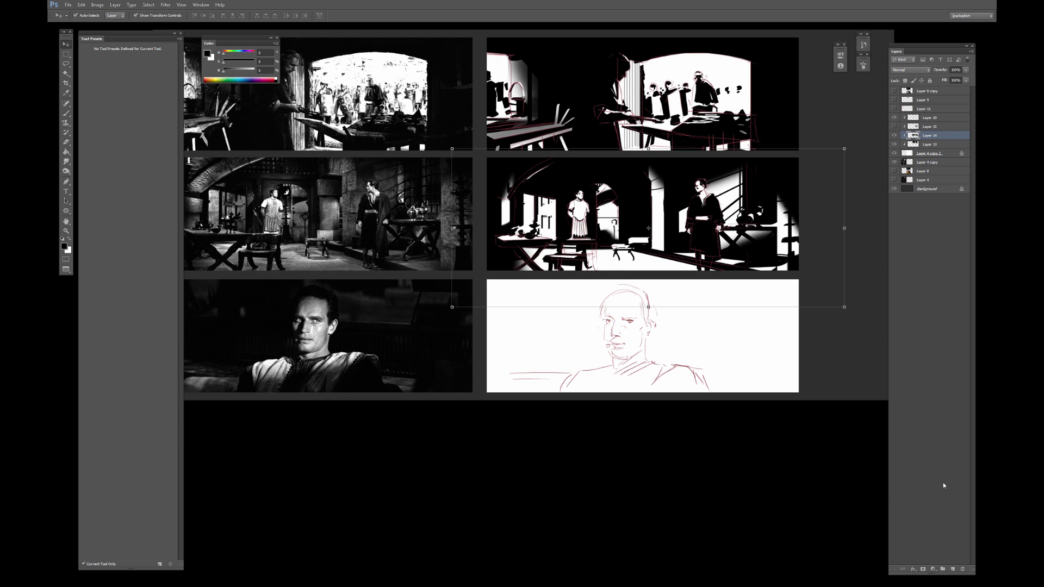
{"action": "left_click", "coordinate": [958, 568]}
Paint a black vertical band at the third frame's near edge and a black mass reaching toward the man's chin.
{"action": "key", "text": "b"}
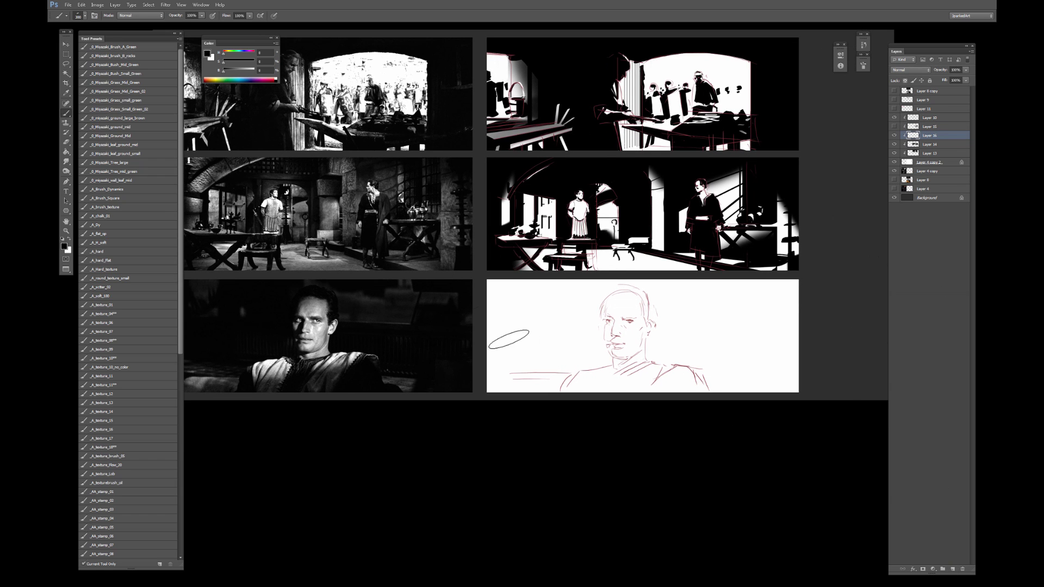
{"action": "left_click", "coordinate": [440, 348], "text": "alt"}
{"action": "right_click", "coordinate": [463, 297], "text": "alt"}
{"action": "left_click", "coordinate": [473, 446], "text": "alt"}
{"action": "key", "text": "bracketleft"}
{"action": "key", "text": "bracketright"}
{"action": "key", "text": "bracketright"}
{"action": "key", "text": "bracketright"}
{"action": "mouse_move", "coordinate": [501, 308]}
{"action": "left_mouse_down"}
{"action": "mouse_move", "coordinate": [499, 350]}
{"action": "mouse_move", "coordinate": [501, 285]}
{"action": "left_mouse_up"}
{"action": "key", "text": "bracketright"}
{"action": "key", "text": "bracketright"}
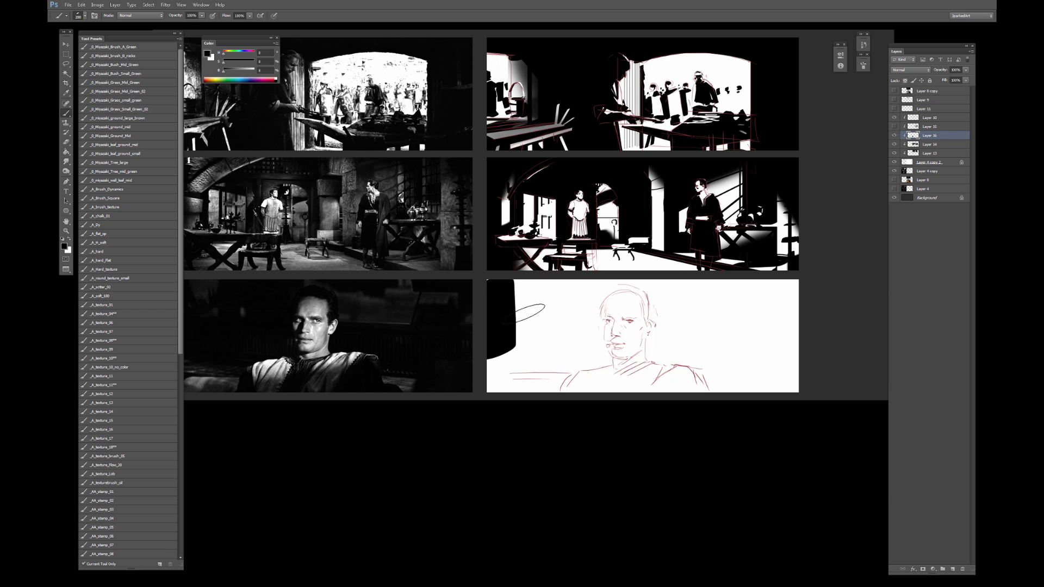
{"action": "mouse_move", "coordinate": [511, 363]}
{"action": "left_mouse_down"}
{"action": "mouse_move", "coordinate": [623, 360]}
{"action": "mouse_move", "coordinate": [608, 352]}
{"action": "left_mouse_up"}
Paint the black shadow on the dark side of the man's face, around the nose, mouth and chin.
{"action": "key", "text": "bracketleft"}
{"action": "key", "text": "bracketleft"}
{"action": "key", "text": "bracketleft"}
{"action": "key", "text": "bracketleft"}
{"action": "key", "text": "bracketleft"}
{"action": "key", "text": "bracketleft"}
{"action": "key", "text": "bracketleft"}
{"action": "key", "text": "bracketleft"}
{"action": "key", "text": "bracketleft"}
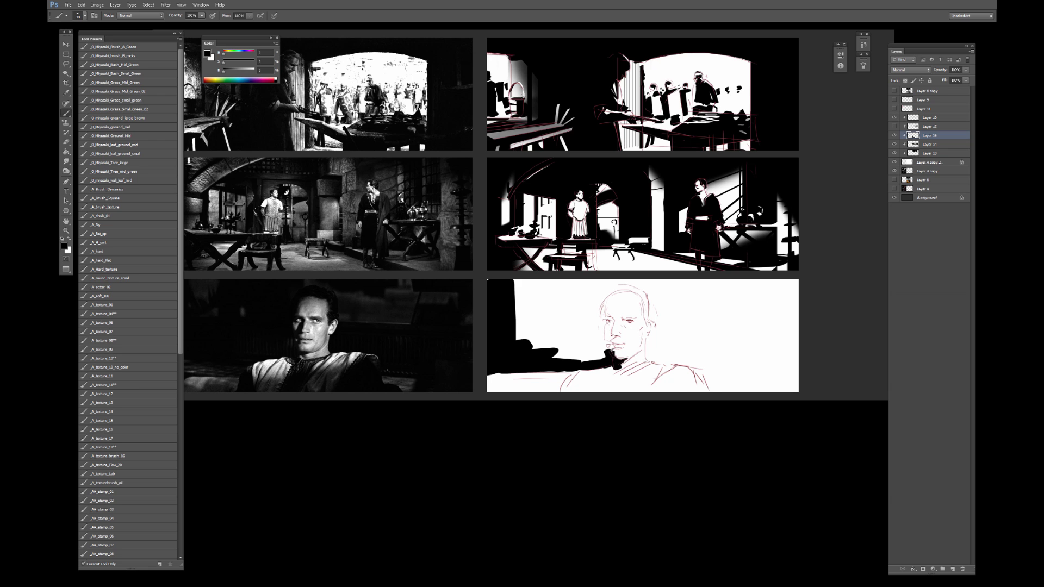
{"action": "key", "text": "ctrl+plus"}
{"action": "key", "text": "ctrl+z"}
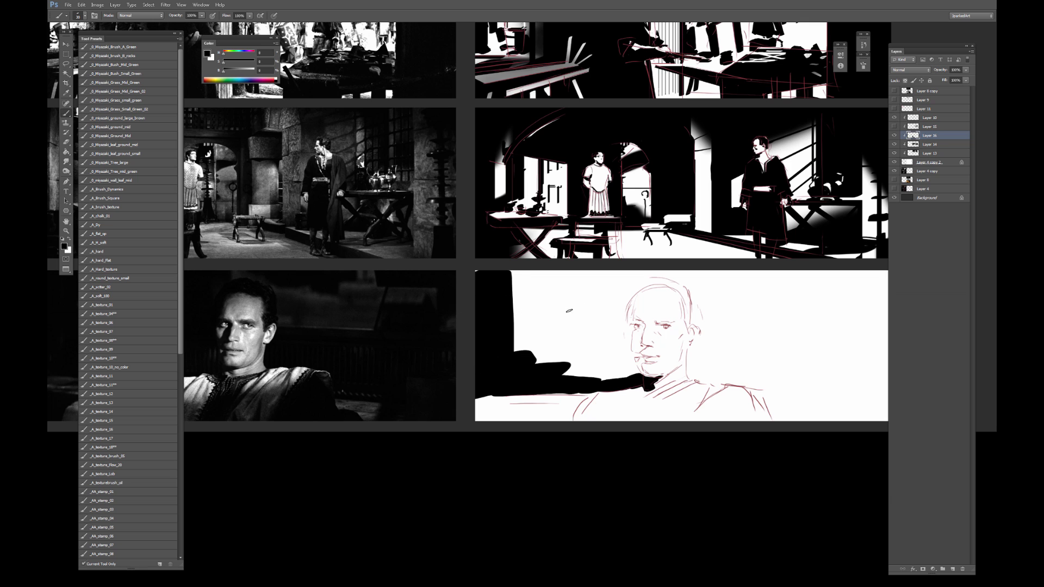
{"action": "left_click_drag", "start_coordinate": [641, 361], "coordinate": [643, 374]}
{"action": "mouse_move", "coordinate": [638, 345]}
{"action": "left_mouse_down"}
{"action": "mouse_move", "coordinate": [641, 330]}
{"action": "mouse_move", "coordinate": [638, 341]}
{"action": "left_mouse_up"}
{"action": "key", "text": "ctrl+z"}
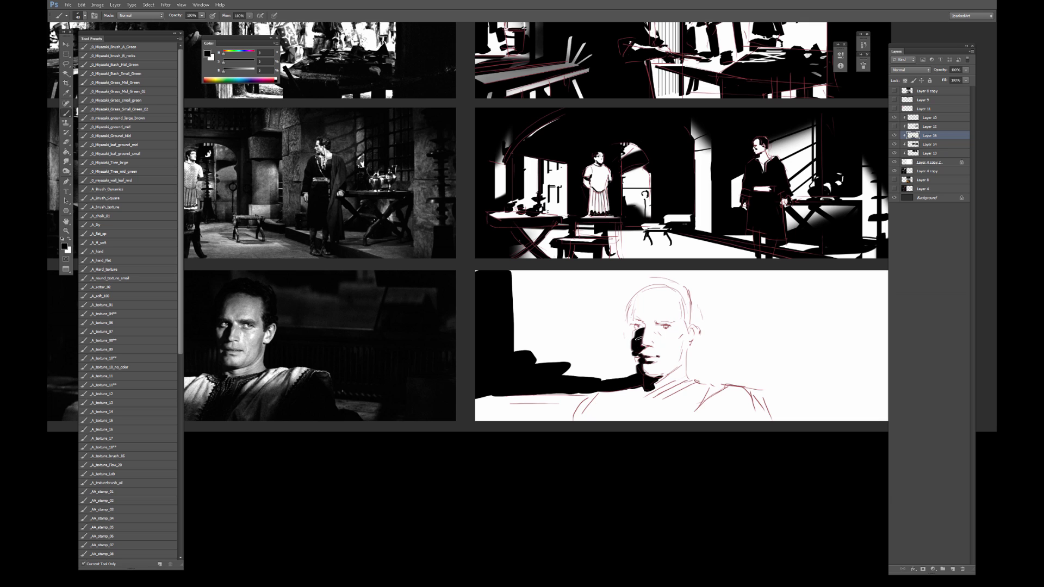
Paint the black hair at the shadowed temple and the dark shape along the far jaw down to the neck.
{"action": "right_click", "coordinate": [622, 329], "text": "alt"}
{"action": "left_click_drag", "start_coordinate": [640, 331], "coordinate": [635, 290]}
{"action": "key", "text": "["}
{"action": "key", "text": "ctrl+z"}
{"action": "key", "text": "ctrl+z"}
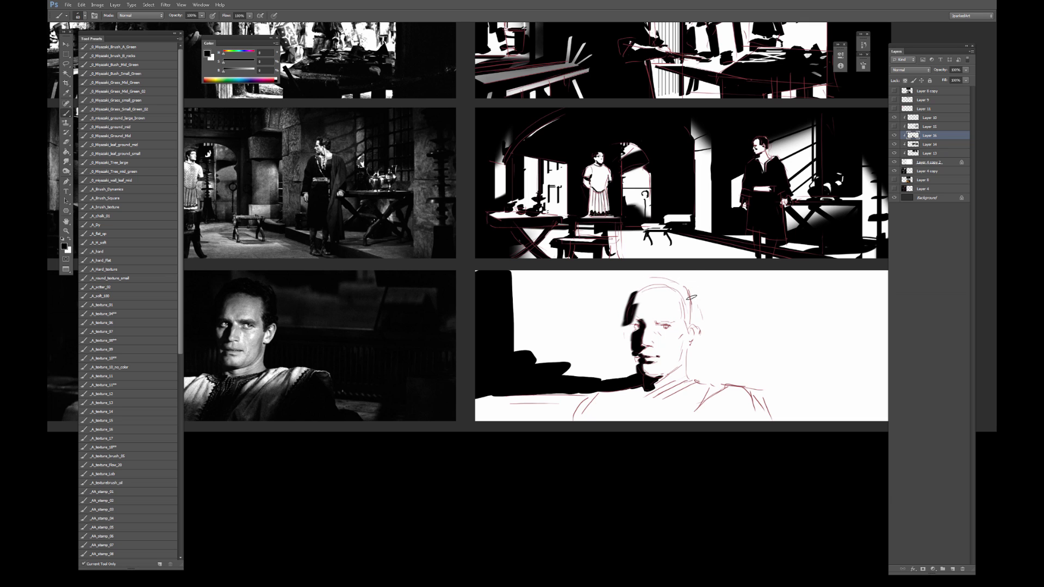
{"action": "mouse_move", "coordinate": [682, 347]}
{"action": "left_mouse_down"}
{"action": "mouse_move", "coordinate": [678, 371]}
{"action": "mouse_move", "coordinate": [647, 387]}
{"action": "left_mouse_up"}
Sweep a large soft black shadow across the lower part of the man's robe, redoing the stroke until it fits.
{"action": "key", "text": "bracketright"}
{"action": "key", "text": "bracketright"}
{"action": "key", "text": "bracketright"}
{"action": "key", "text": "bracketright"}
{"action": "key", "text": "bracketright"}
{"action": "key", "text": "bracketright"}
{"action": "left_click_drag", "start_coordinate": [382, 456], "coordinate": [481, 435]}
{"action": "key", "text": "bracketright"}
{"action": "key", "text": "bracketright"}
{"action": "key", "text": "bracketright"}
{"action": "scroll", "coordinate": [660, 424], "scroll_direction": "right", "scroll_amount": 4}
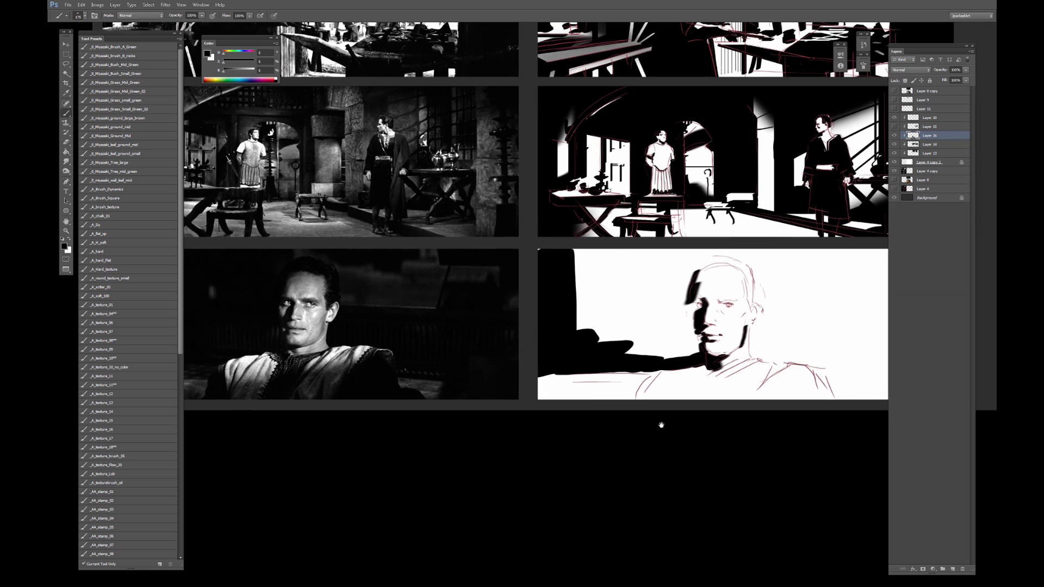
{"action": "left_click_drag", "start_coordinate": [550, 403], "coordinate": [789, 381]}
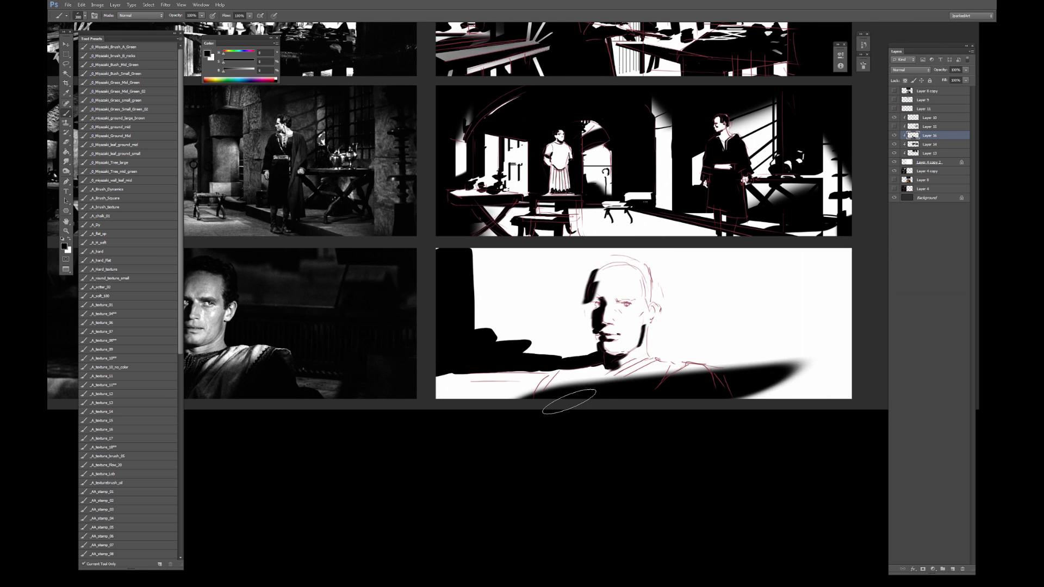
{"action": "key", "text": "ctrl+z"}
{"action": "left_click_drag", "start_coordinate": [547, 407], "coordinate": [743, 395]}
{"action": "key", "text": "ctrl+z"}
{"action": "mouse_move", "coordinate": [477, 415]}
{"action": "left_mouse_down"}
{"action": "mouse_move", "coordinate": [810, 373]}
{"action": "mouse_move", "coordinate": [822, 354]}
{"action": "left_mouse_up"}
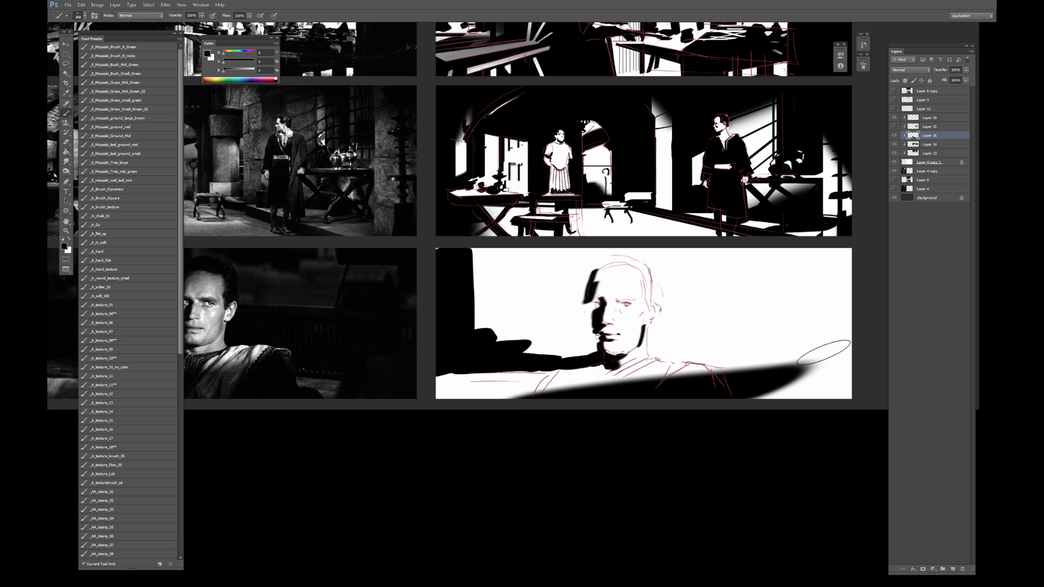
Paint the man's near shoulder and upper arm as a black shape with a smaller brush.
{"action": "key", "text": "bracketleft"}
{"action": "key", "text": "bracketleft"}
{"action": "key", "text": "bracketleft"}
{"action": "key", "text": "bracketleft"}
{"action": "key", "text": "bracketleft"}
{"action": "key", "text": "bracketleft"}
{"action": "key", "text": "bracketleft"}
{"action": "key", "text": "bracketleft"}
{"action": "scroll", "coordinate": [553, 383], "scroll_direction": "left", "scroll_amount": 3}
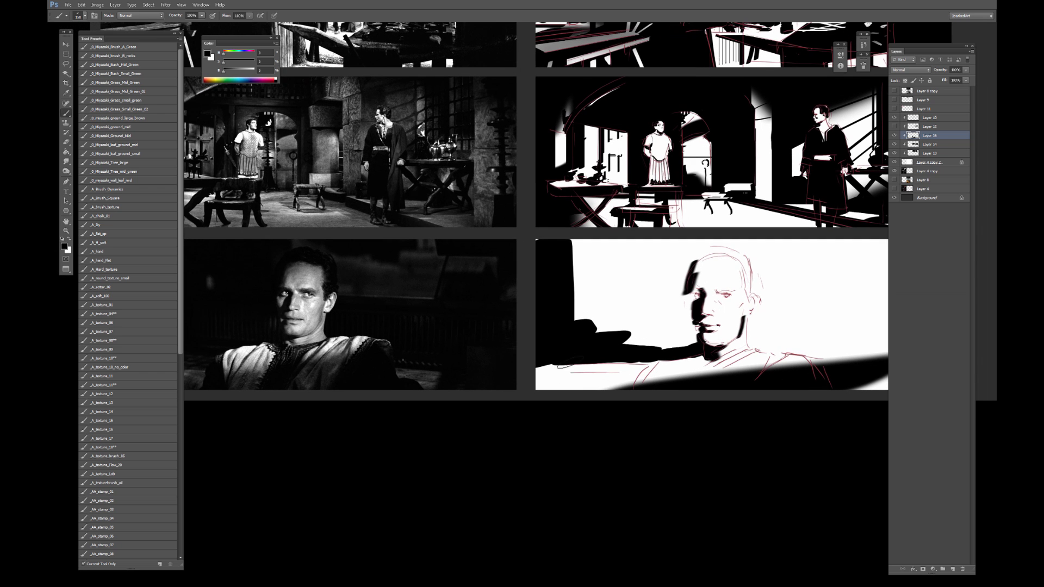
{"action": "right_click", "coordinate": [591, 282], "text": "alt"}
{"action": "left_click", "coordinate": [575, 350], "text": "alt"}
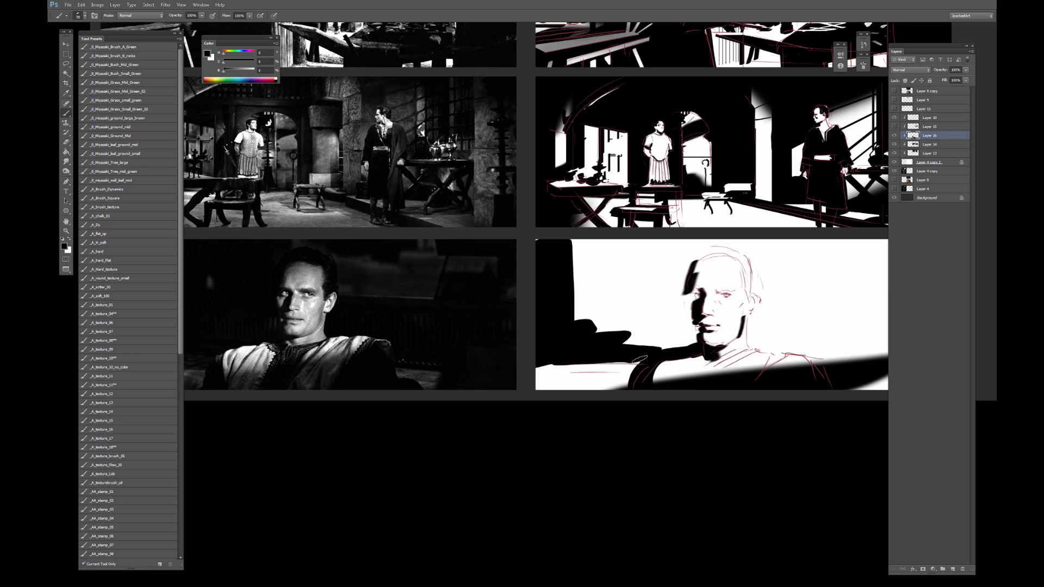
Fill the area beside the near arm in black, leaving a narrow white highlight.
{"action": "mouse_move", "coordinate": [622, 370]}
{"action": "left_mouse_down"}
{"action": "mouse_move", "coordinate": [692, 374]}
{"action": "mouse_move", "coordinate": [697, 390]}
{"action": "left_mouse_up"}
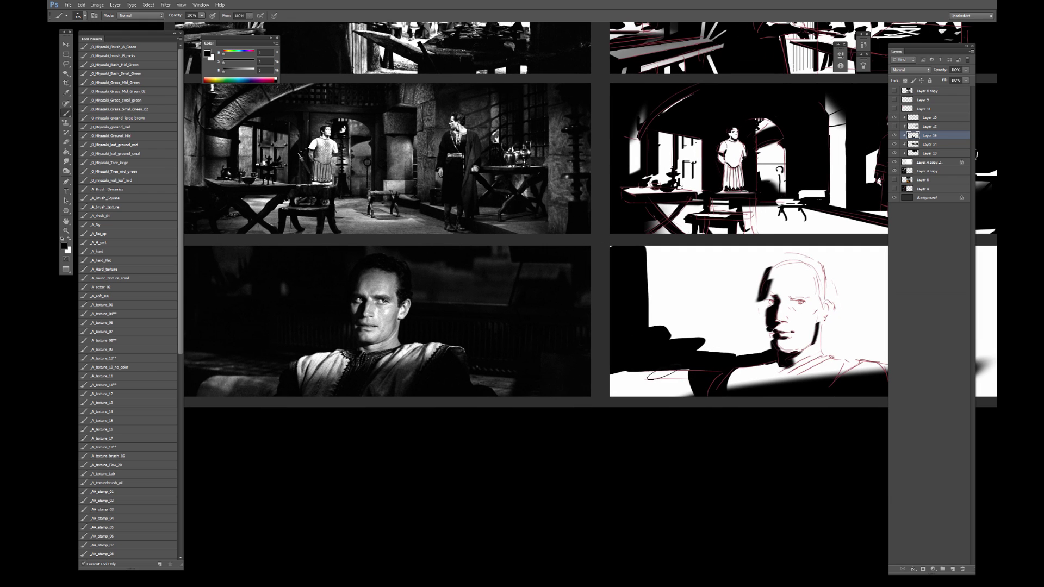
{"action": "key", "text": "bracketright"}
{"action": "key", "text": "bracketright"}
{"action": "key", "text": "bracketright"}
{"action": "key", "text": "bracketright"}
{"action": "key", "text": "bracketright"}
{"action": "key", "text": "bracketright"}
{"action": "key", "text": "bracketleft"}
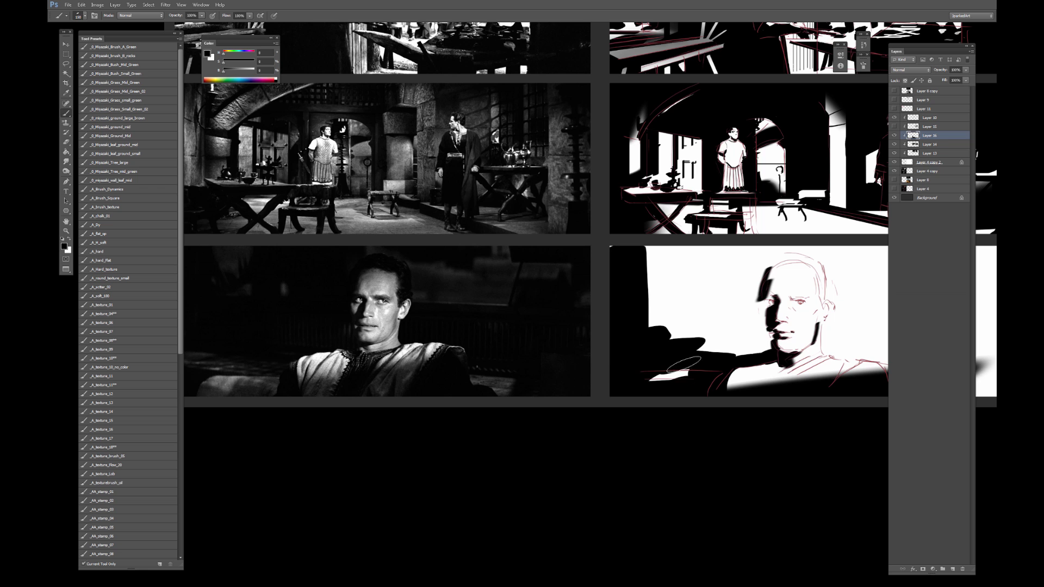
Paint the robe's neckline and dark shoulder folds in black with a small brush.
{"action": "left_click_drag", "start_coordinate": [664, 368], "coordinate": [462, 377]}
{"action": "key", "text": "bracketleft"}
{"action": "key", "text": "bracketleft"}
{"action": "key", "text": "bracketleft"}
{"action": "key", "text": "bracketleft"}
{"action": "key", "text": "bracketleft"}
{"action": "key", "text": "bracketleft"}
{"action": "key", "text": "bracketleft"}
{"action": "key", "text": "bracketleft"}
{"action": "key", "text": "bracketleft"}
{"action": "key", "text": "bracketleft"}
{"action": "left_click_drag", "start_coordinate": [581, 378], "coordinate": [631, 370]}
{"action": "key", "text": "ctrl+z"}
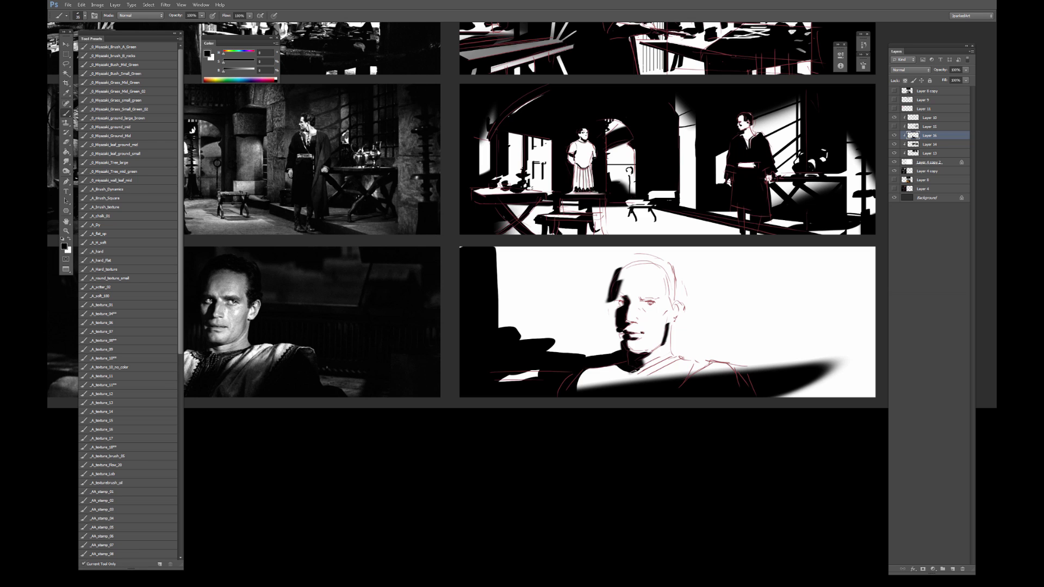
{"action": "mouse_move", "coordinate": [626, 378]}
{"action": "left_mouse_down"}
{"action": "mouse_move", "coordinate": [681, 358]}
{"action": "mouse_move", "coordinate": [657, 385]}
{"action": "mouse_move", "coordinate": [702, 373]}
{"action": "mouse_move", "coordinate": [684, 385]}
{"action": "mouse_move", "coordinate": [695, 364]}
{"action": "mouse_move", "coordinate": [689, 379]}
{"action": "mouse_move", "coordinate": [744, 363]}
{"action": "mouse_move", "coordinate": [735, 370]}
{"action": "mouse_move", "coordinate": [756, 367]}
{"action": "mouse_move", "coordinate": [746, 371]}
{"action": "mouse_move", "coordinate": [765, 389]}
{"action": "mouse_move", "coordinate": [819, 365]}
{"action": "mouse_move", "coordinate": [680, 356]}
{"action": "mouse_move", "coordinate": [683, 254]}
{"action": "mouse_move", "coordinate": [920, 330]}
{"action": "mouse_move", "coordinate": [772, 409]}
{"action": "left_mouse_up"}
Fill the background behind the man's far side in black and paint over the white gap above his shoulder.
{"action": "key", "text": "bracketright"}
{"action": "key", "text": "bracketright"}
{"action": "key", "text": "bracketright"}
{"action": "key", "text": "l"}
{"action": "key", "text": "alt+BackSpace"}
{"action": "key", "text": "ctrl+d"}
{"action": "key", "text": "b"}
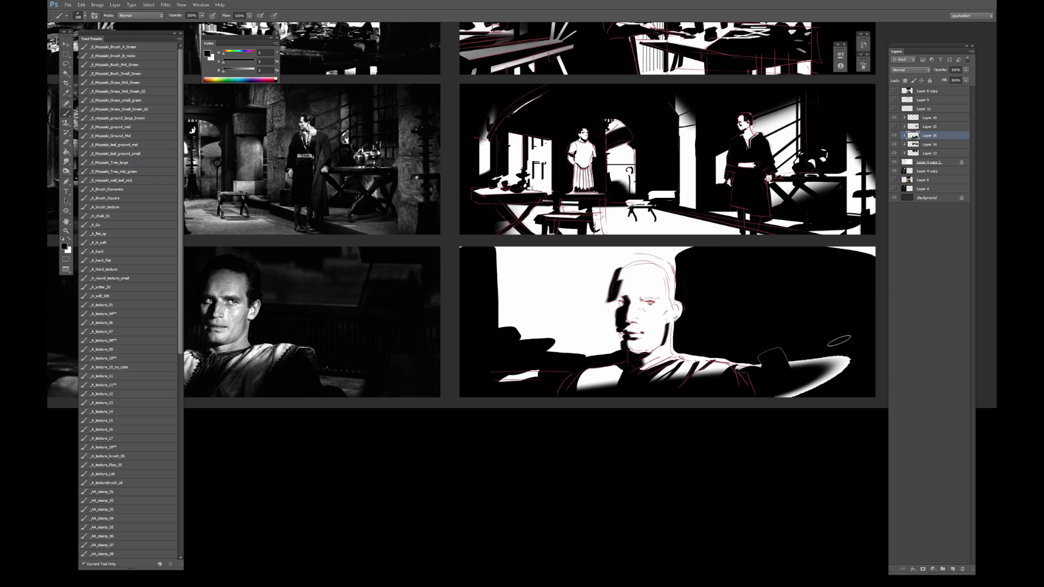
{"action": "mouse_move", "coordinate": [842, 363]}
{"action": "left_mouse_down"}
{"action": "mouse_move", "coordinate": [819, 389]}
{"action": "mouse_move", "coordinate": [797, 391]}
{"action": "mouse_move", "coordinate": [774, 365]}
{"action": "left_mouse_up"}
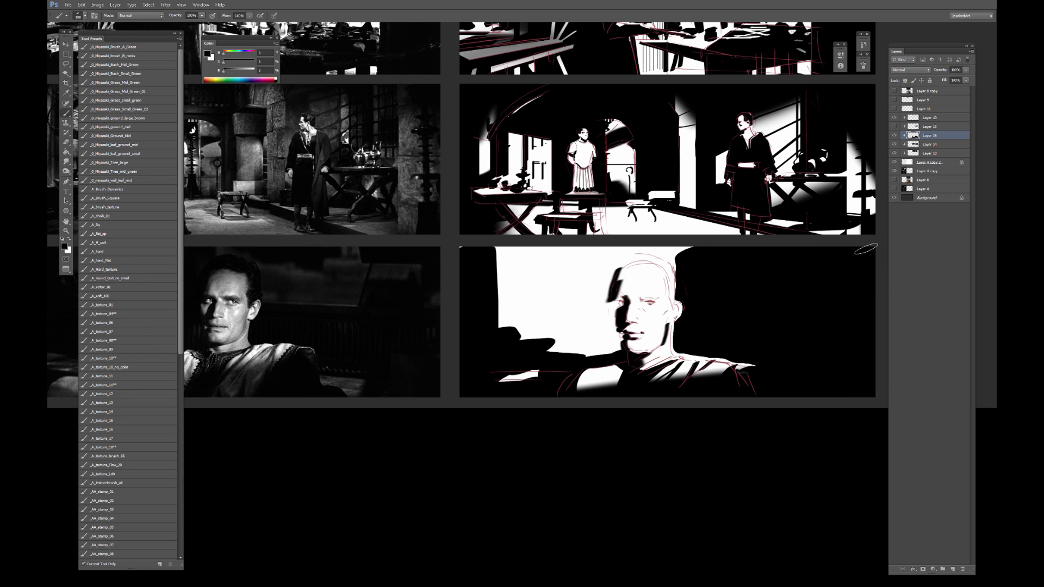
Touch up the shaded side of the third frame's face in white with a smaller brush.
{"action": "left_click_drag", "start_coordinate": [297, 289], "coordinate": [375, 283]}
{"action": "key", "text": "["}
{"action": "key", "text": "["}
{"action": "key", "text": "["}
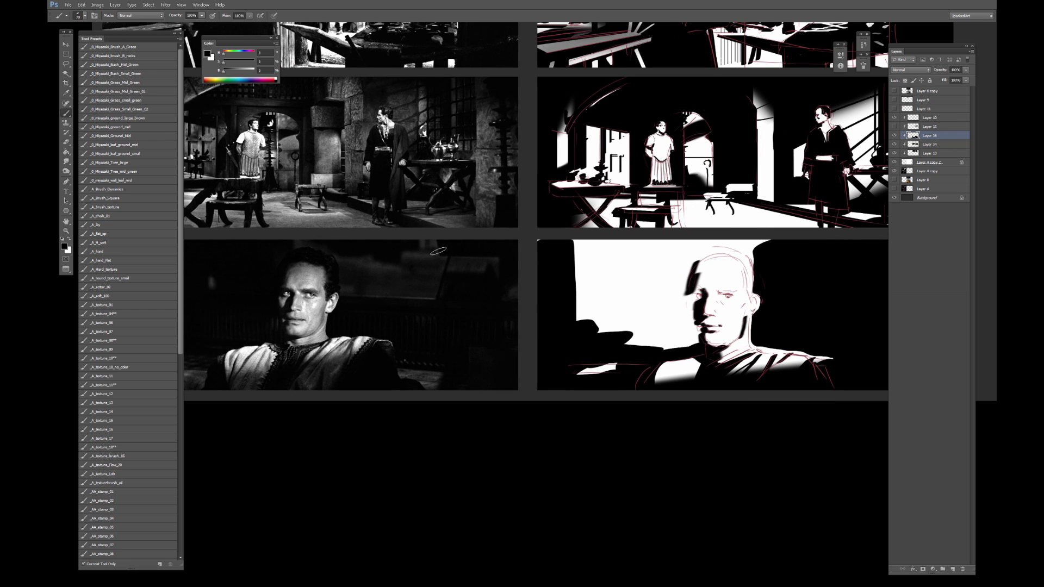
{"action": "key", "text": "bracketleft"}
{"action": "key", "text": "bracketleft"}
{"action": "scroll", "coordinate": [707, 314], "scroll_direction": "right", "scroll_amount": 2}
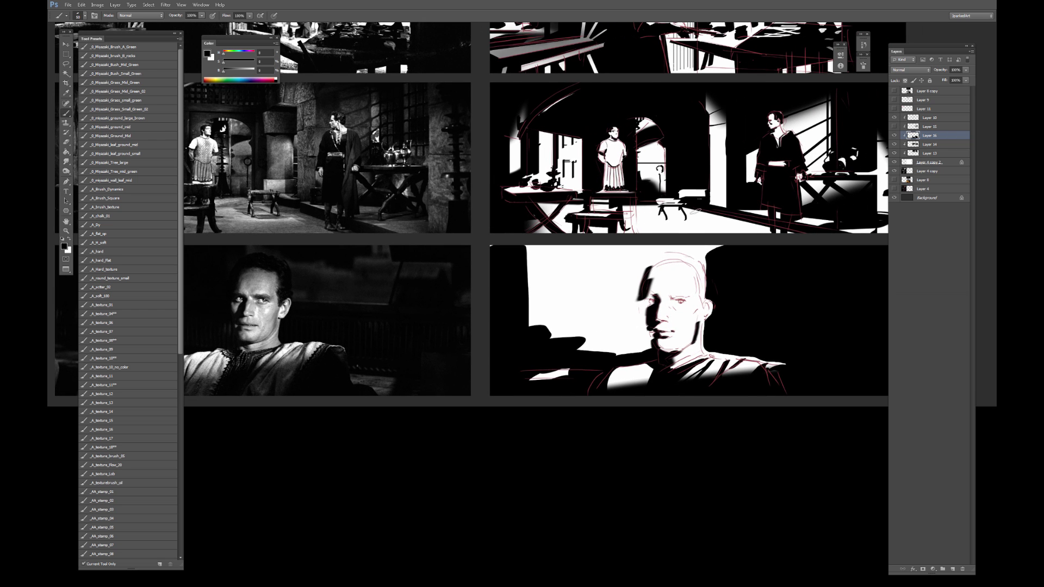
{"action": "key", "text": "bracketleft"}
{"action": "key", "text": "x"}
{"action": "mouse_move", "coordinate": [696, 324]}
{"action": "left_mouse_down"}
{"action": "mouse_move", "coordinate": [689, 340]}
{"action": "mouse_move", "coordinate": [702, 321]}
{"action": "left_mouse_up"}
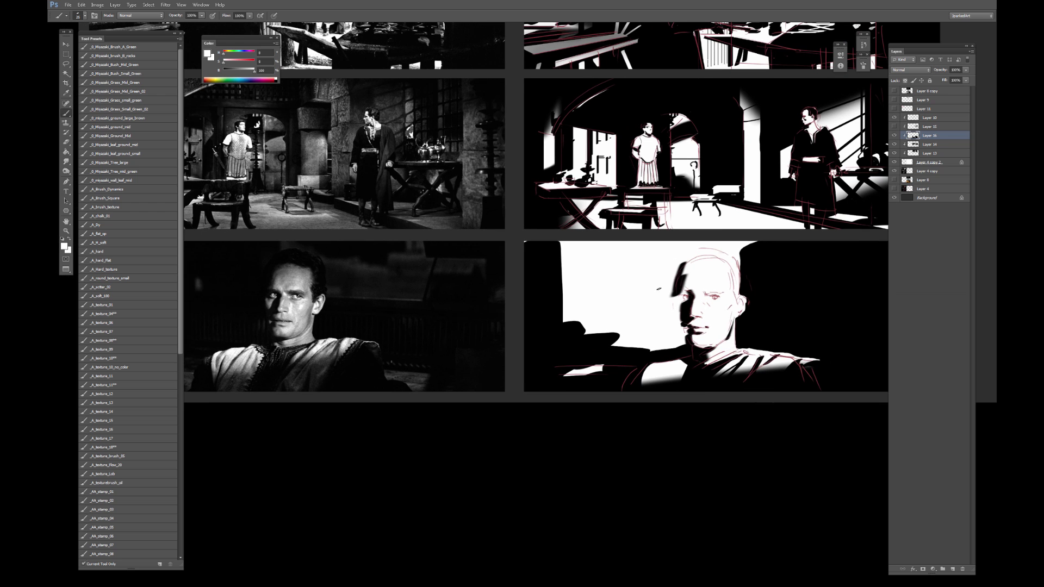
Paint a black area along the shaded side of the man's face, from the temple down beside the jaw.
{"action": "key", "text": "x"}
{"action": "left_click_drag", "start_coordinate": [665, 281], "coordinate": [672, 300]}
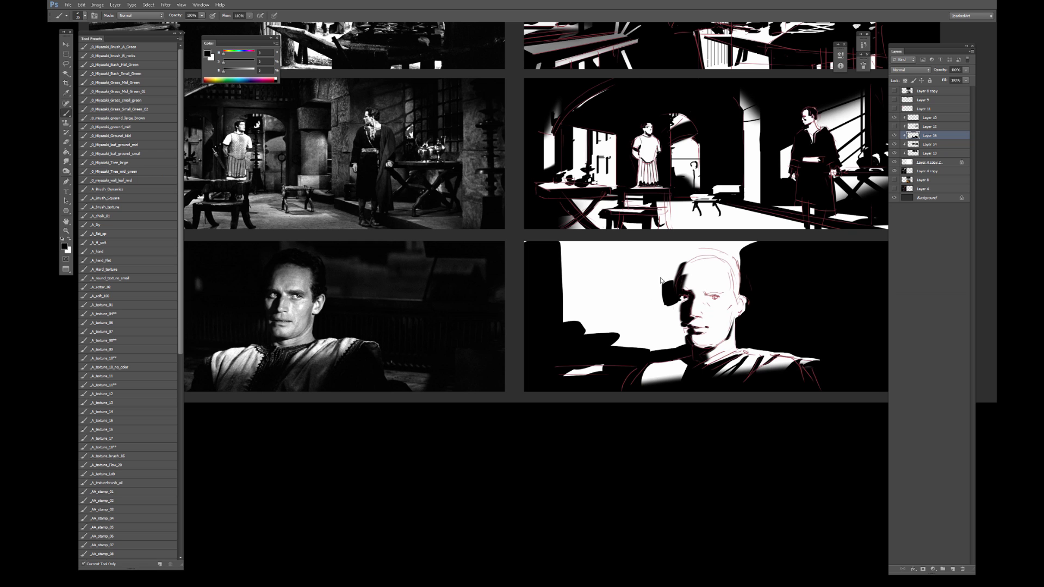
{"action": "left_click_drag", "start_coordinate": [671, 301], "coordinate": [680, 319]}
{"action": "key", "text": "x"}
{"action": "key", "text": "x"}
{"action": "left_click_drag", "start_coordinate": [670, 300], "coordinate": [674, 313]}
{"action": "mouse_move", "coordinate": [675, 311]}
{"action": "left_mouse_down"}
{"action": "mouse_move", "coordinate": [681, 334]}
{"action": "mouse_move", "coordinate": [667, 315]}
{"action": "left_mouse_up"}
Fill the white background on the shaded side of the man's head in black with a larger brush.
{"action": "key", "text": "]"}
{"action": "key", "text": "]"}
{"action": "key", "text": "]"}
{"action": "key", "text": "]"}
{"action": "key", "text": "]"}
{"action": "left_click_drag", "start_coordinate": [558, 245], "coordinate": [577, 321]}
{"action": "left_click_drag", "start_coordinate": [565, 285], "coordinate": [577, 321]}
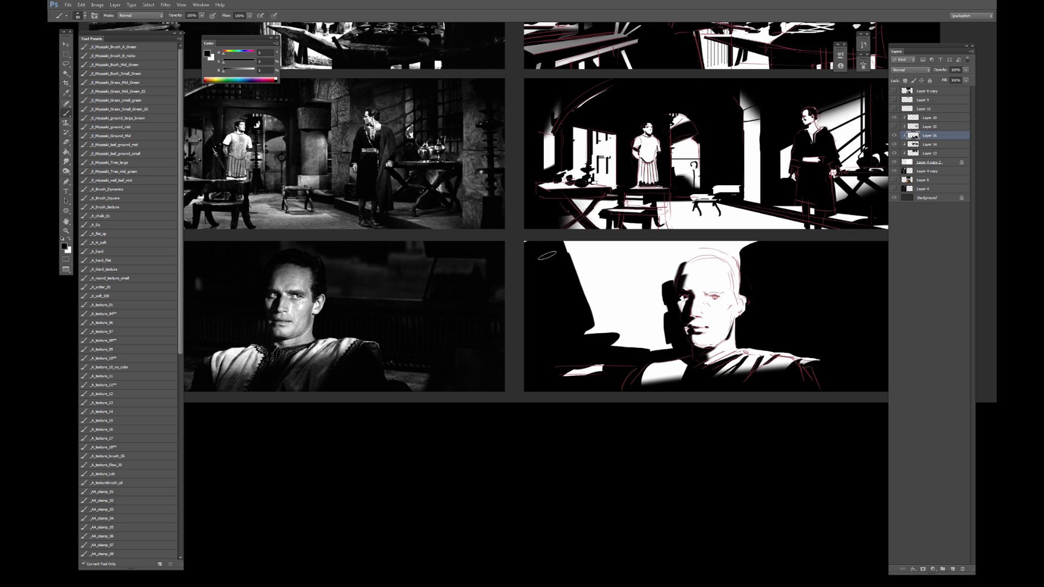
{"action": "left_click_drag", "start_coordinate": [564, 252], "coordinate": [562, 269]}
{"action": "mouse_move", "coordinate": [583, 283]}
{"action": "left_mouse_down"}
{"action": "mouse_move", "coordinate": [620, 327]}
{"action": "mouse_move", "coordinate": [669, 348]}
{"action": "mouse_move", "coordinate": [654, 316]}
{"action": "mouse_move", "coordinate": [666, 345]}
{"action": "mouse_move", "coordinate": [655, 277]}
{"action": "mouse_move", "coordinate": [659, 309]}
{"action": "mouse_move", "coordinate": [636, 323]}
{"action": "mouse_move", "coordinate": [614, 254]}
{"action": "mouse_move", "coordinate": [588, 242]}
{"action": "mouse_move", "coordinate": [647, 281]}
{"action": "mouse_move", "coordinate": [661, 256]}
{"action": "mouse_move", "coordinate": [680, 260]}
{"action": "mouse_move", "coordinate": [672, 271]}
{"action": "mouse_move", "coordinate": [679, 249]}
{"action": "left_mouse_up"}
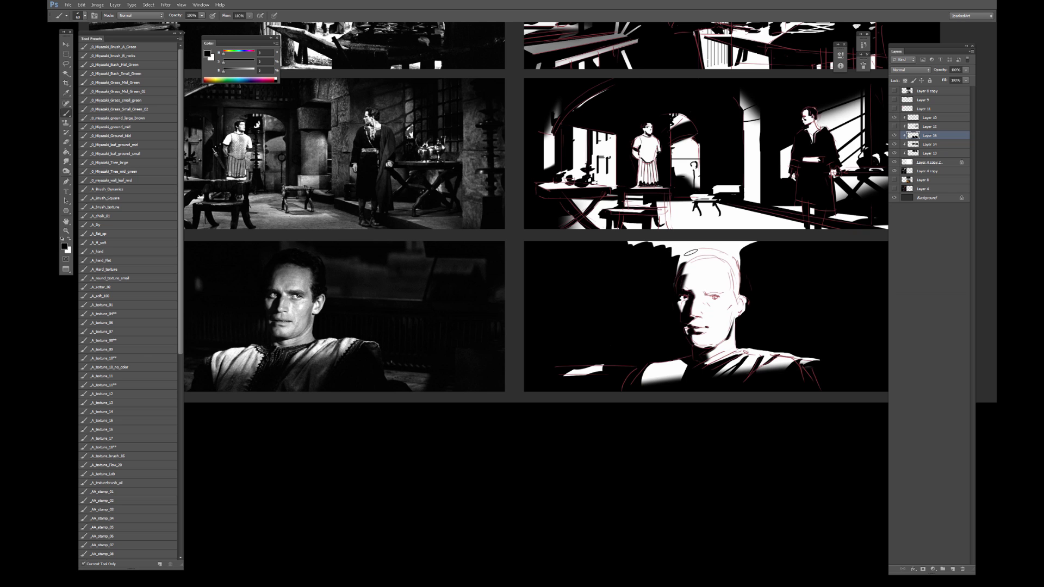
Paint the man's hair in black over the top of the head and down to the ear.
{"action": "key", "text": "bracketright"}
{"action": "key", "text": "bracketright"}
{"action": "key", "text": "bracketright"}
{"action": "key", "text": "bracketright"}
{"action": "key", "text": "bracketright"}
{"action": "key", "text": "bracketright"}
{"action": "key", "text": "bracketleft"}
{"action": "key", "text": "bracketleft"}
{"action": "key", "text": "bracketleft"}
{"action": "key", "text": "bracketleft"}
{"action": "mouse_move", "coordinate": [686, 259]}
{"action": "left_mouse_down"}
{"action": "mouse_move", "coordinate": [730, 250]}
{"action": "mouse_move", "coordinate": [739, 262]}
{"action": "mouse_move", "coordinate": [718, 251]}
{"action": "mouse_move", "coordinate": [733, 263]}
{"action": "mouse_move", "coordinate": [738, 303]}
{"action": "left_mouse_up"}
{"action": "key", "text": "bracketleft"}
{"action": "key", "text": "bracketleft"}
{"action": "key", "text": "bracketleft"}
{"action": "key", "text": "bracketleft"}
{"action": "key", "text": "bracketleft"}
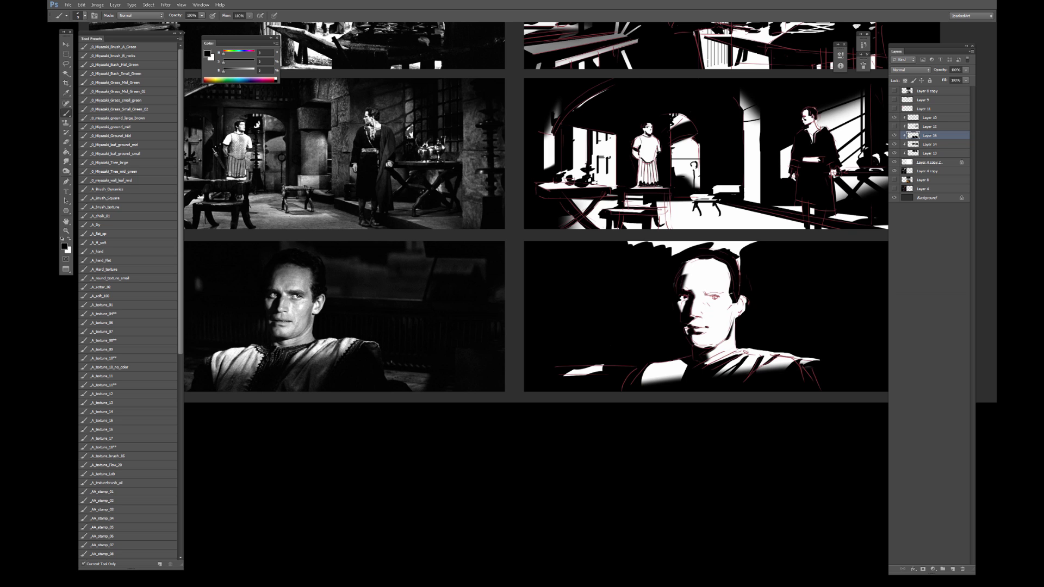
Fill the remaining white gaps around the hair and along the third frame's upper edge in black.
{"action": "key", "text": "x"}
{"action": "key", "text": "x"}
{"action": "left_click", "coordinate": [752, 297], "text": "alt"}
{"action": "key", "text": "]"}
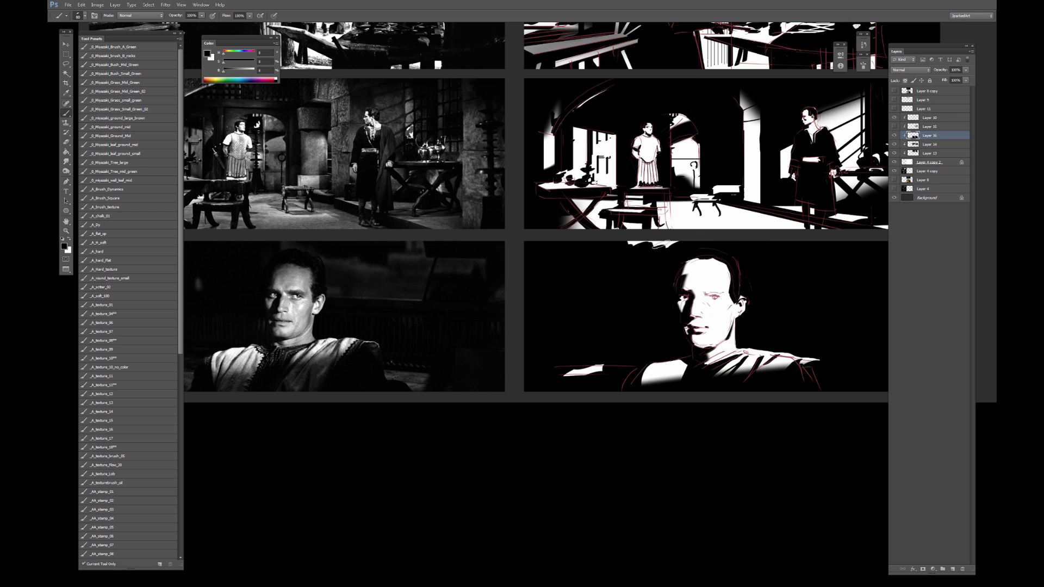
{"action": "left_click_drag", "start_coordinate": [759, 296], "coordinate": [738, 281]}
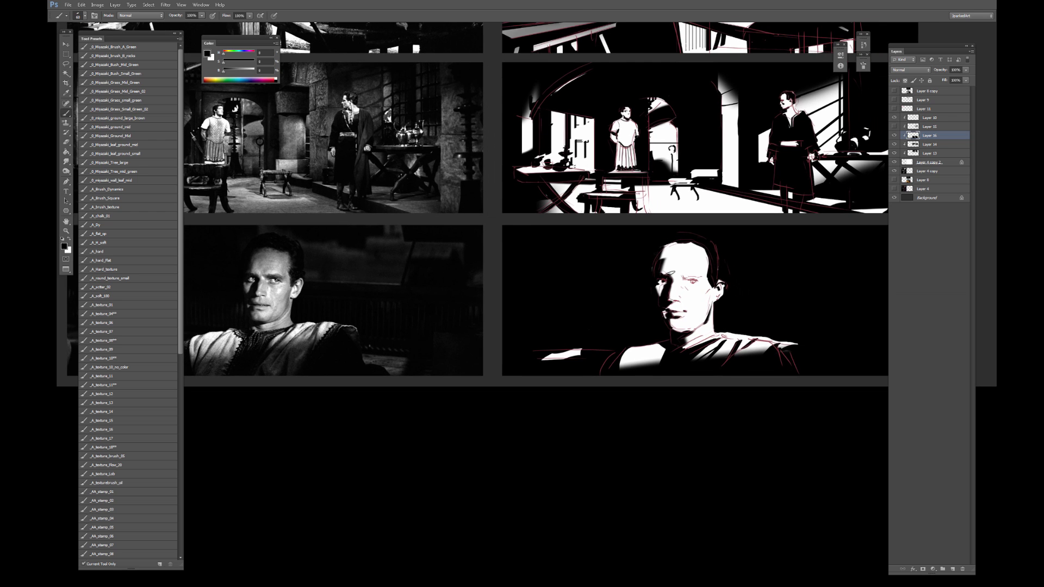
Refine the dark folds on the robe's near shoulder in black with a smaller brush.
{"action": "key", "text": "bracketleft"}
{"action": "key", "text": "bracketleft"}
{"action": "key", "text": "bracketleft"}
{"action": "key", "text": "bracketleft"}
{"action": "key", "text": "bracketleft"}
{"action": "left_click_drag", "start_coordinate": [645, 346], "coordinate": [629, 369]}
Paint the shadows of the nose, eye and eyebrow in black, and hide the red sketch layers.
{"action": "key", "text": "bracketleft"}
{"action": "left_click_drag", "start_coordinate": [680, 298], "coordinate": [680, 293]}
{"action": "right_click", "coordinate": [692, 295], "text": "alt"}
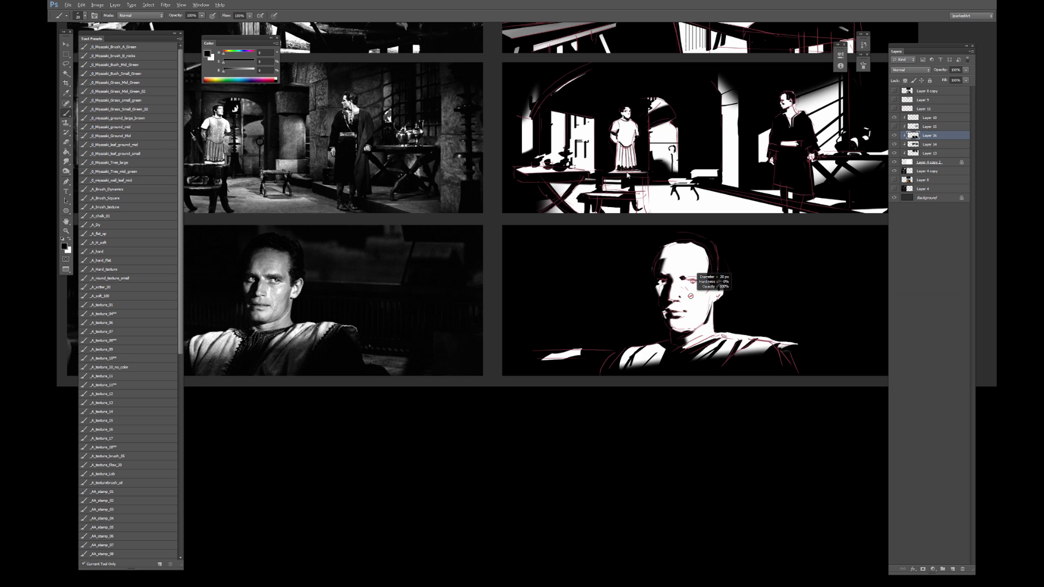
{"action": "left_click", "coordinate": [747, 282], "text": "alt"}
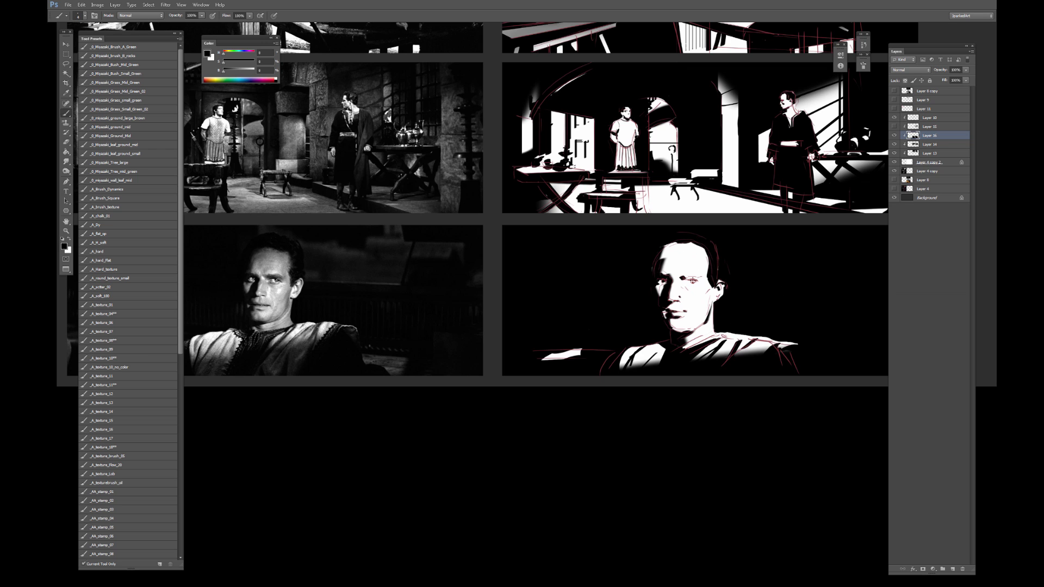
{"action": "key", "text": "bracketright"}
{"action": "key", "text": "bracketright"}
{"action": "key", "text": "bracketright"}
{"action": "left_click_drag", "start_coordinate": [683, 277], "coordinate": [701, 278]}
{"action": "right_click", "coordinate": [673, 271]}
{"action": "left_click", "coordinate": [600, 238]}
{"action": "left_click", "coordinate": [894, 117]}
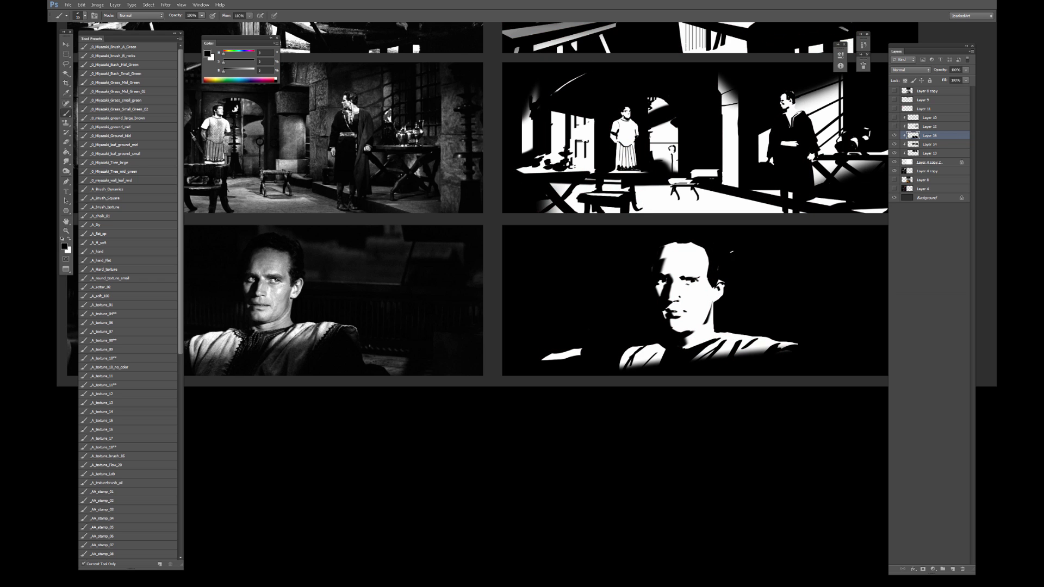
Refine the light and shadow shapes along the man's cheek, jaw and neck.
{"action": "mouse_move", "coordinate": [689, 287]}
{"action": "left_mouse_down"}
{"action": "mouse_move", "coordinate": [671, 331]}
{"action": "mouse_move", "coordinate": [702, 321]}
{"action": "left_mouse_up"}
{"action": "key", "text": "bracketleft"}
{"action": "key", "text": "ctrl+minus"}
{"action": "left_click_drag", "start_coordinate": [707, 403], "coordinate": [720, 365]}
{"action": "key", "text": "bracketright"}
{"action": "left_click", "coordinate": [704, 414], "text": "alt"}
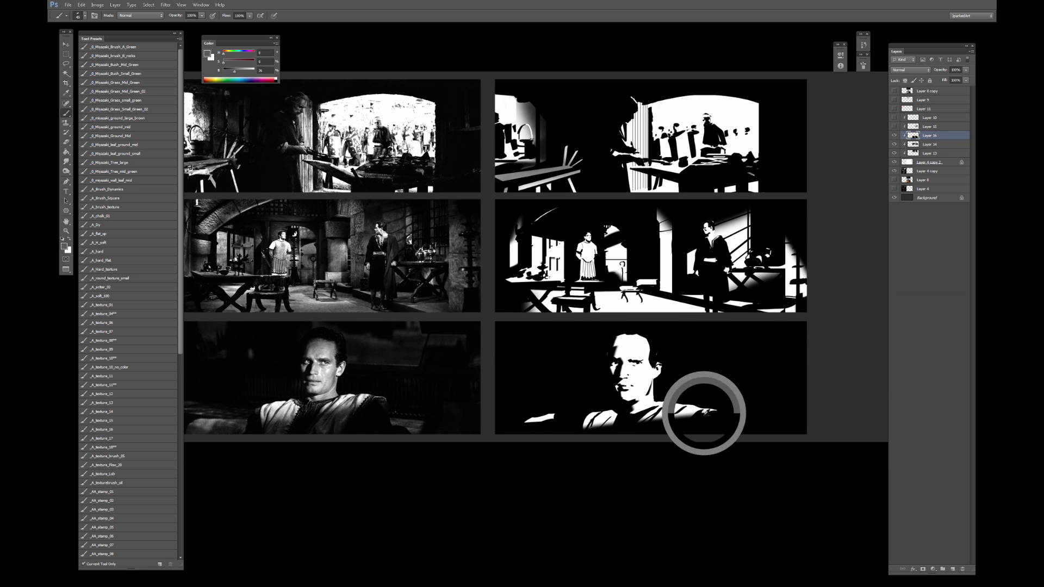
{"action": "key", "text": "bracketright"}
{"action": "key", "text": "x"}
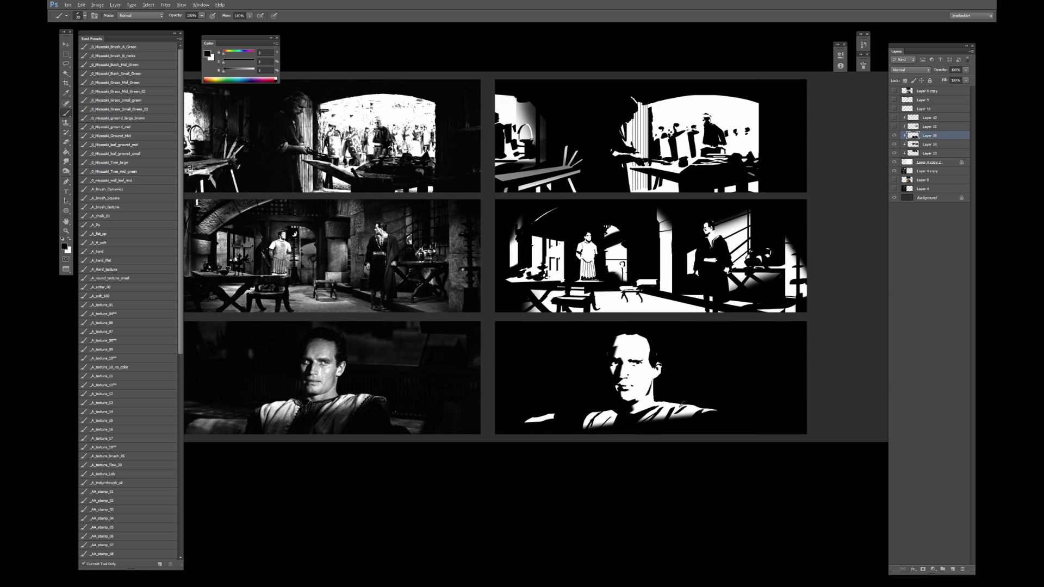
{"action": "key", "text": "x"}
{"action": "key", "text": "bracketleft"}
{"action": "left_click_drag", "start_coordinate": [650, 388], "coordinate": [640, 399]}
Paint over most of the white highlight on the man's outstretched arm in black with a larger brush.
{"action": "key", "text": "bracketright"}
{"action": "key", "text": "bracketright"}
{"action": "key", "text": "bracketright"}
{"action": "left_click_drag", "start_coordinate": [530, 415], "coordinate": [555, 416]}
{"action": "left_click_drag", "start_coordinate": [658, 466], "coordinate": [671, 449]}
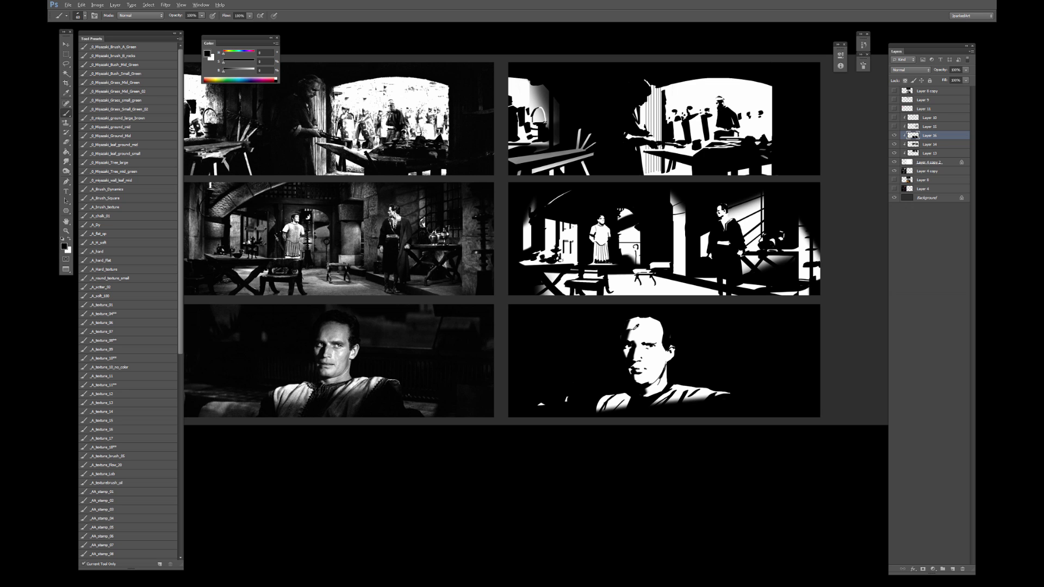
Correct the shadow shape on the man's forehead with a smaller brush.
{"action": "mouse_move", "coordinate": [641, 331]}
{"action": "left_mouse_down"}
{"action": "mouse_move", "coordinate": [633, 343]}
{"action": "mouse_move", "coordinate": [633, 334]}
{"action": "left_mouse_up"}
{"action": "key", "text": "bracketleft"}
{"action": "key", "text": "bracketleft"}
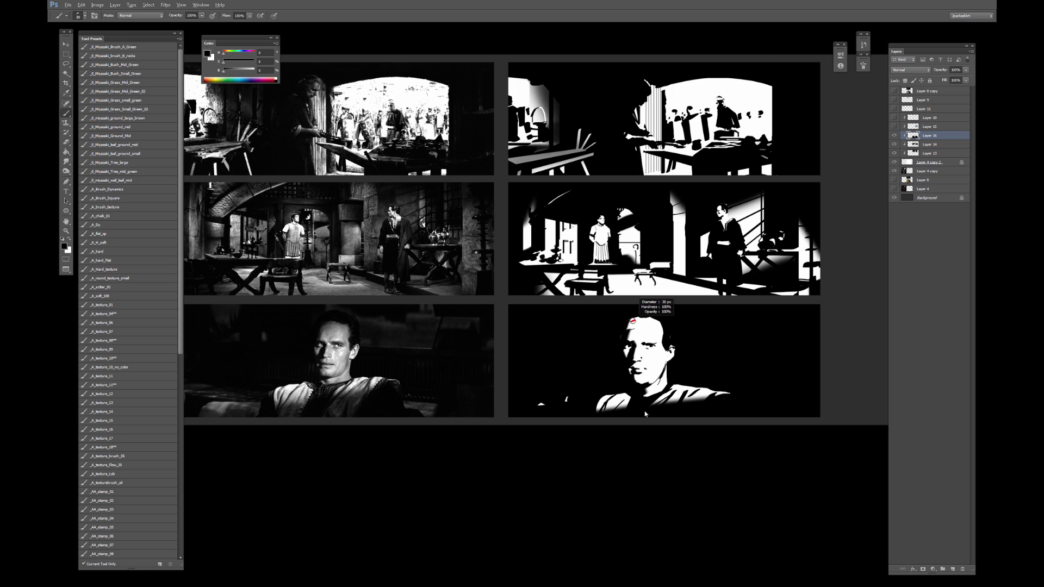
{"action": "right_click", "coordinate": [635, 368], "text": "alt"}
{"action": "key", "text": "bracketleft"}
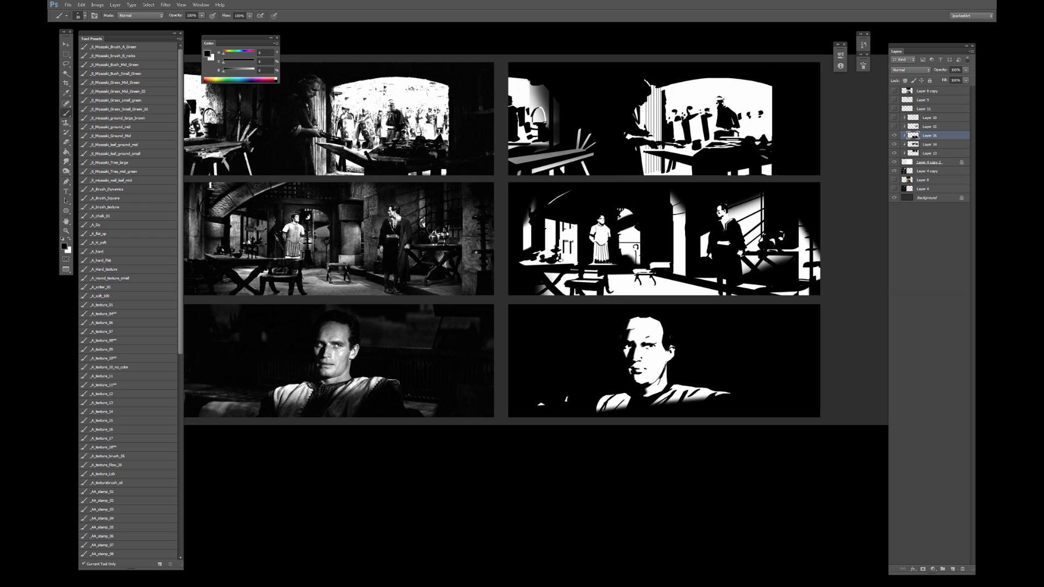
Refine the edge between the hair and the upper forehead in black, adjusting the brush size.
{"action": "key", "text": "bracketright"}
{"action": "key", "text": "bracketright"}
{"action": "key", "text": "bracketright"}
{"action": "key", "text": "bracketright"}
{"action": "key", "text": "bracketright"}
{"action": "key", "text": "bracketright"}
{"action": "key", "text": "bracketright"}
{"action": "key", "text": "bracketleft"}
{"action": "key", "text": "bracketleft"}
{"action": "key", "text": "bracketleft"}
{"action": "key", "text": "bracketleft"}
{"action": "key", "text": "bracketleft"}
{"action": "right_click", "coordinate": [661, 277], "text": "alt"}
{"action": "left_click", "coordinate": [678, 331], "text": "alt"}
{"action": "key", "text": "bracketleft"}
{"action": "key", "text": "bracketleft"}
{"action": "key", "text": "bracketleft"}
{"action": "key", "text": "bracketright"}
{"action": "key", "text": "bracketright"}
{"action": "left_click_drag", "start_coordinate": [659, 321], "coordinate": [651, 316]}
{"action": "left_click_drag", "start_coordinate": [707, 351], "coordinate": [742, 353]}
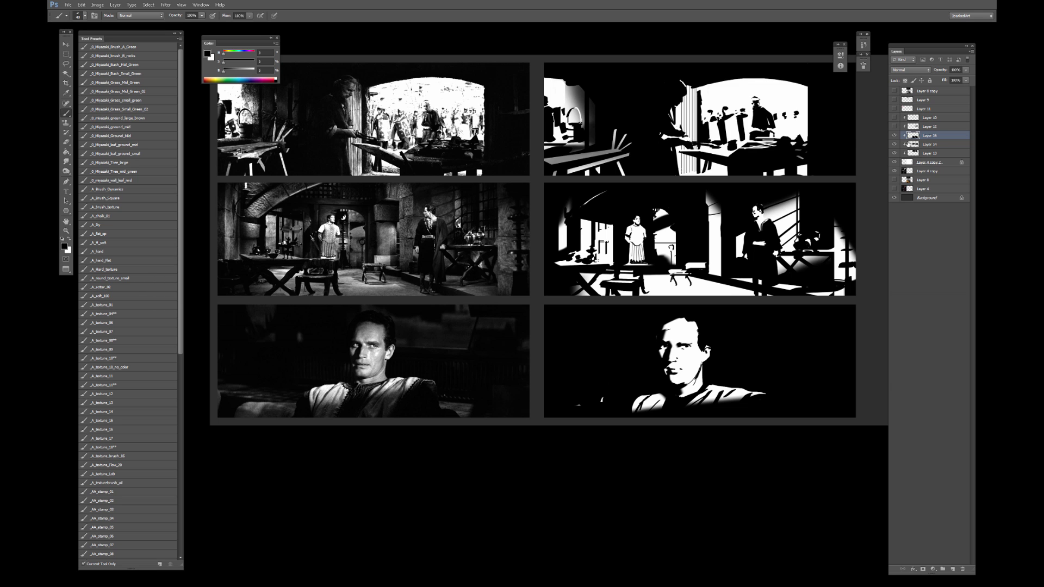
Select the hidden sketch layer Layer 10.
{"action": "left_click", "coordinate": [936, 118]}
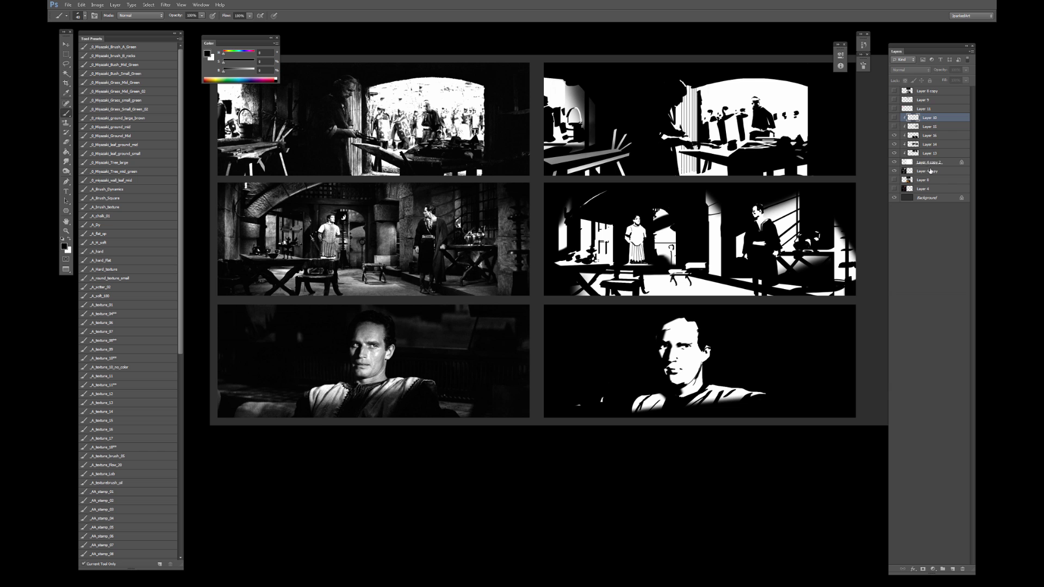
Group the layers of the black-and-white studies, hide that group, and show the layer with the three new film stills.
{"action": "left_click", "coordinate": [930, 171], "text": "shift"}
{"action": "key", "text": "ctrl+g"}
{"action": "left_click", "coordinate": [894, 117]}
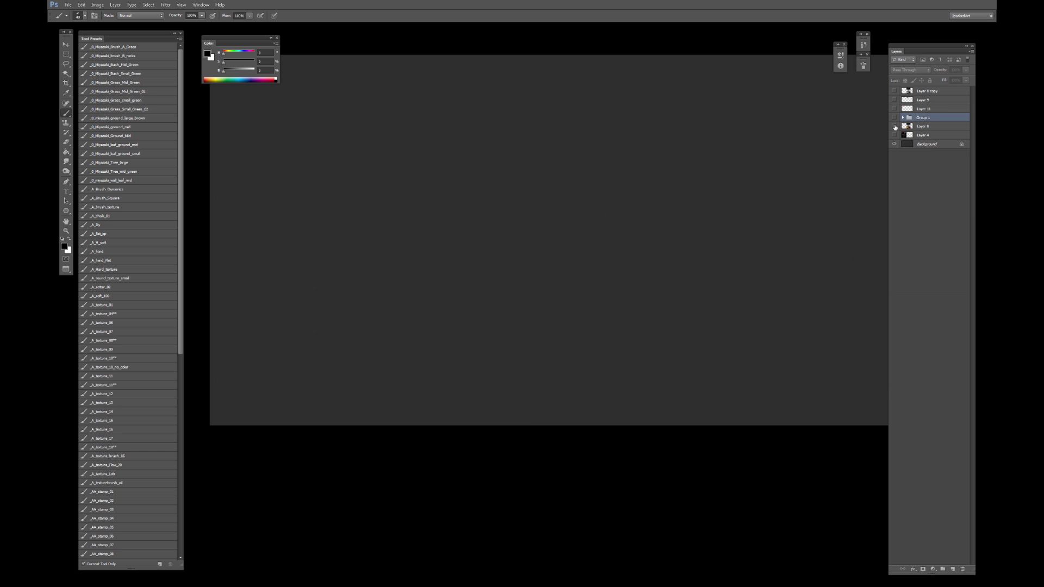
{"action": "left_click", "coordinate": [894, 126]}
{"action": "key", "text": "v"}
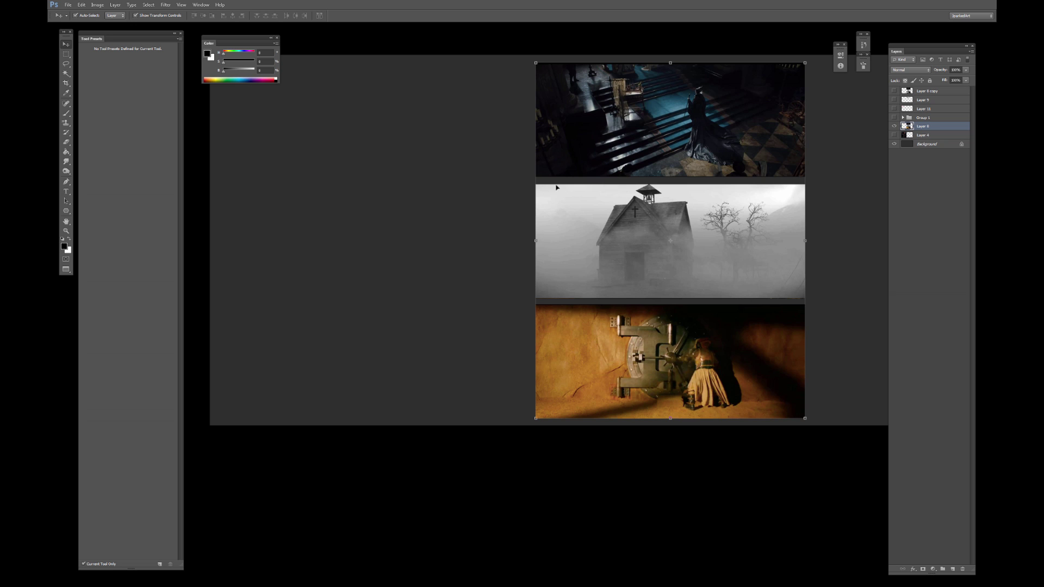
Copy the foggy house still from the middle of the stills layer onto its own new layer.
{"action": "left_click", "coordinate": [66, 55]}
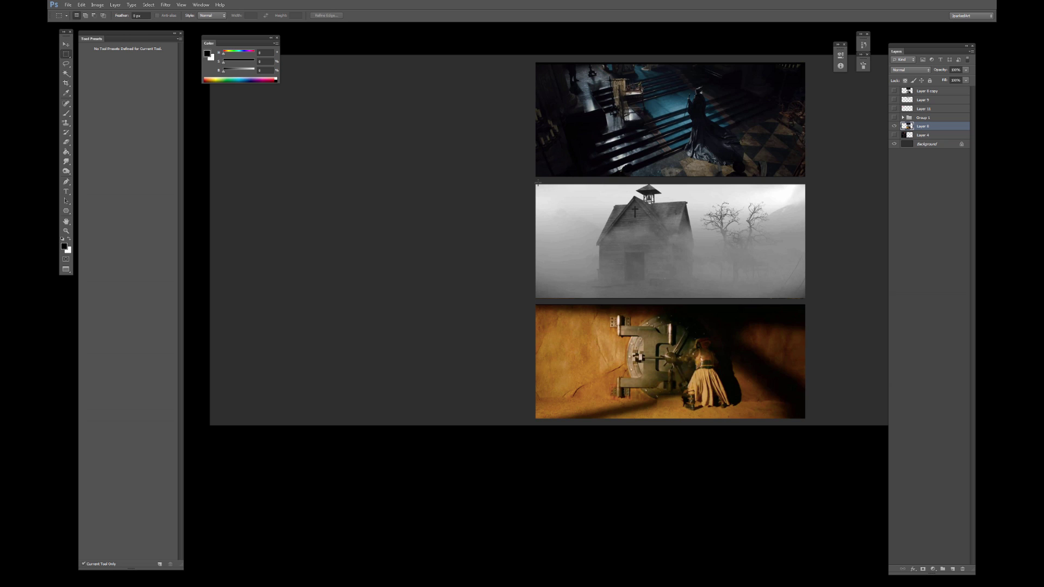
{"action": "left_click_drag", "start_coordinate": [538, 183], "coordinate": [806, 299]}
{"action": "key", "text": "ctrl+v"}
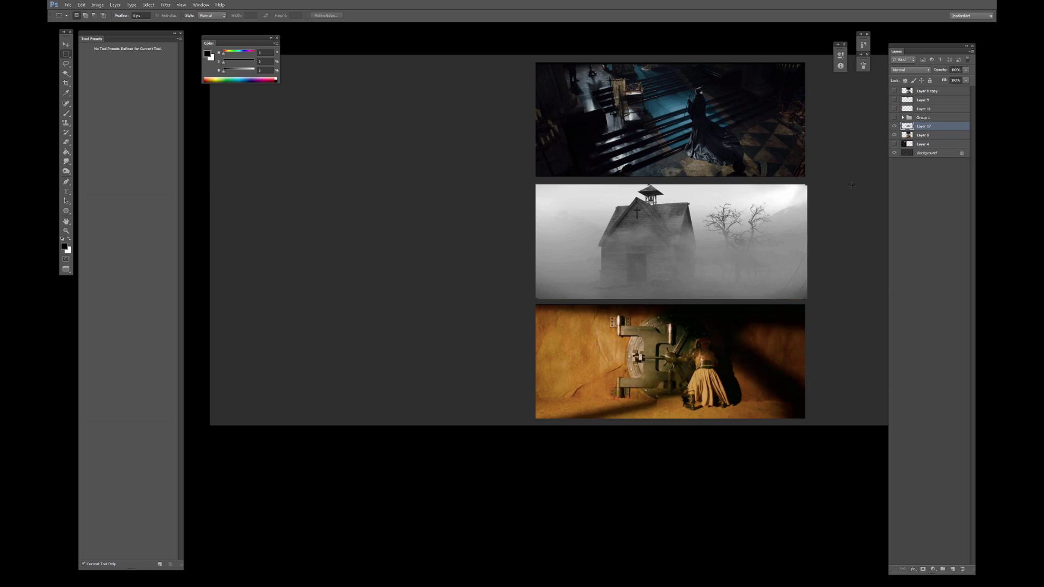
Move the three stills to the canvas's left half and place the copied house still beside the middle one.
{"action": "key", "text": "v"}
{"action": "left_click_drag", "start_coordinate": [730, 248], "coordinate": [764, 268]}
{"action": "left_click_drag", "start_coordinate": [741, 129], "coordinate": [445, 130]}
{"action": "left_click_drag", "start_coordinate": [641, 233], "coordinate": [635, 224]}
{"action": "left_click_drag", "start_coordinate": [619, 228], "coordinate": [610, 223]}
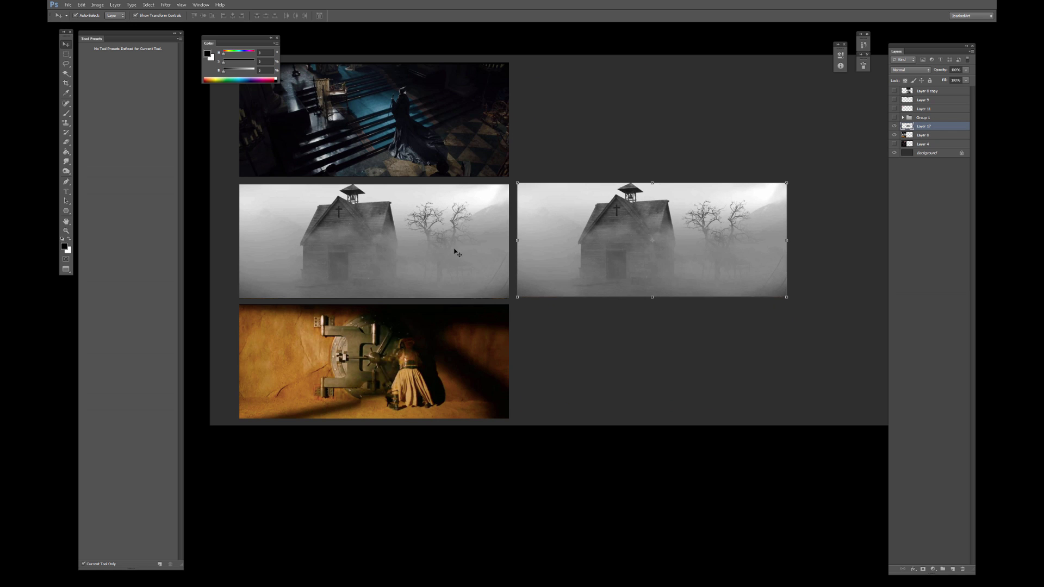
Duplicate the stills layer and desaturate the duplicate with a saturation of -100.
{"action": "left_click", "coordinate": [926, 135]}
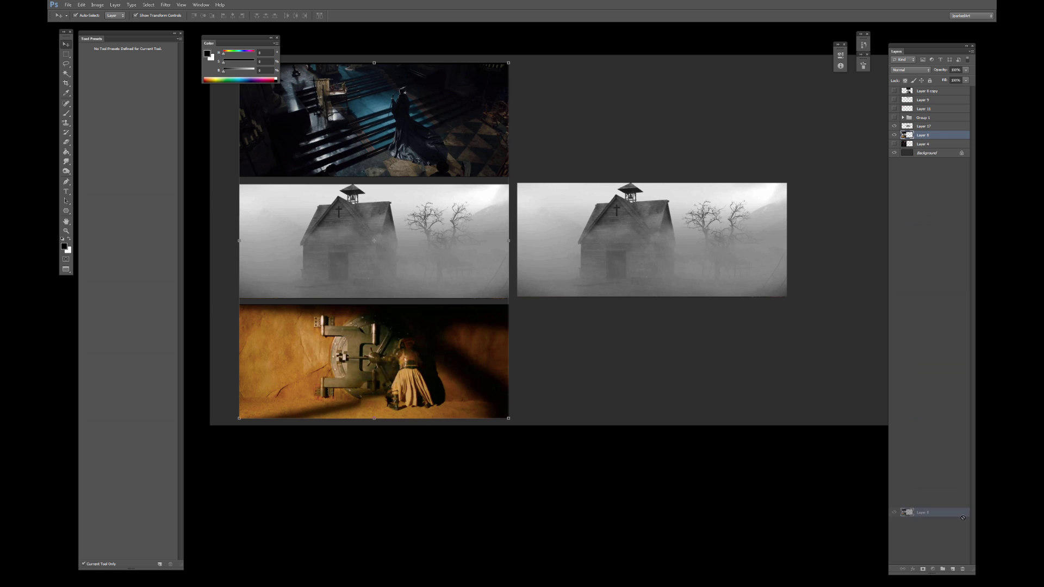
{"action": "key", "text": "ctrl+j"}
{"action": "key", "text": "ctrl+u"}
{"action": "left_click_drag", "start_coordinate": [707, 193], "coordinate": [671, 192]}
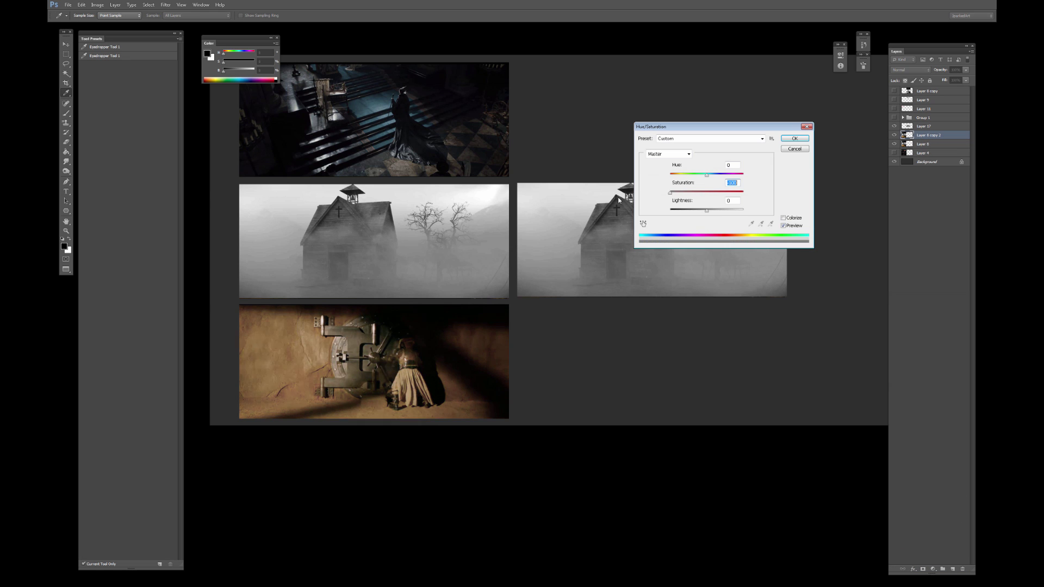
{"action": "key", "text": "Return"}
Brighten the grayscale stills with Levels by lowering the white input level to about the middle of the histogram.
{"action": "key", "text": "ctrl+l"}
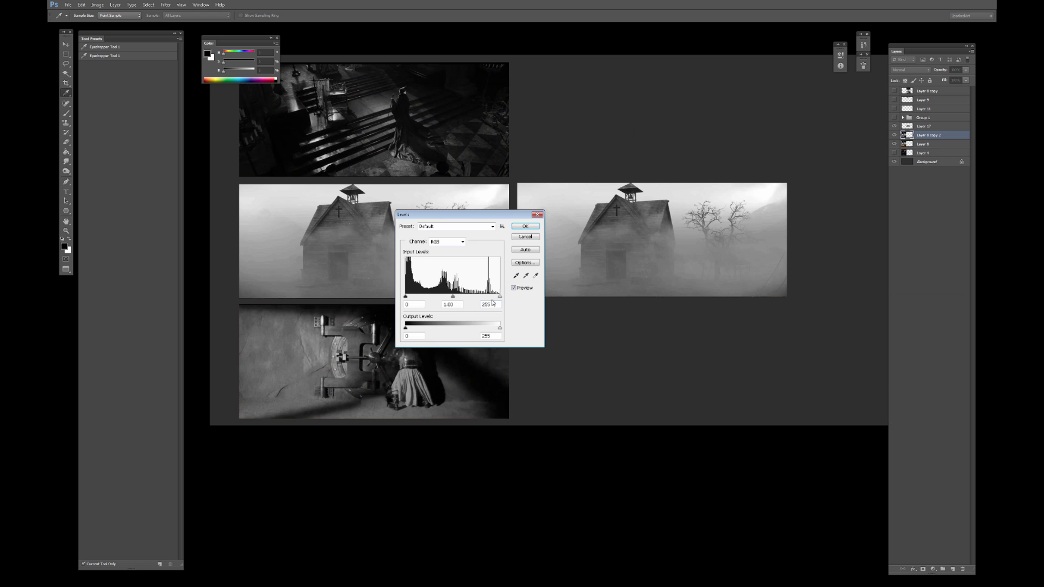
{"action": "left_click_drag", "start_coordinate": [500, 296], "coordinate": [452, 299]}
{"action": "key", "text": "Return"}
Turn the copied house still into a blank white panel by raising its lightness to the maximum.
{"action": "key", "text": "v"}
{"action": "left_click", "coordinate": [695, 233]}
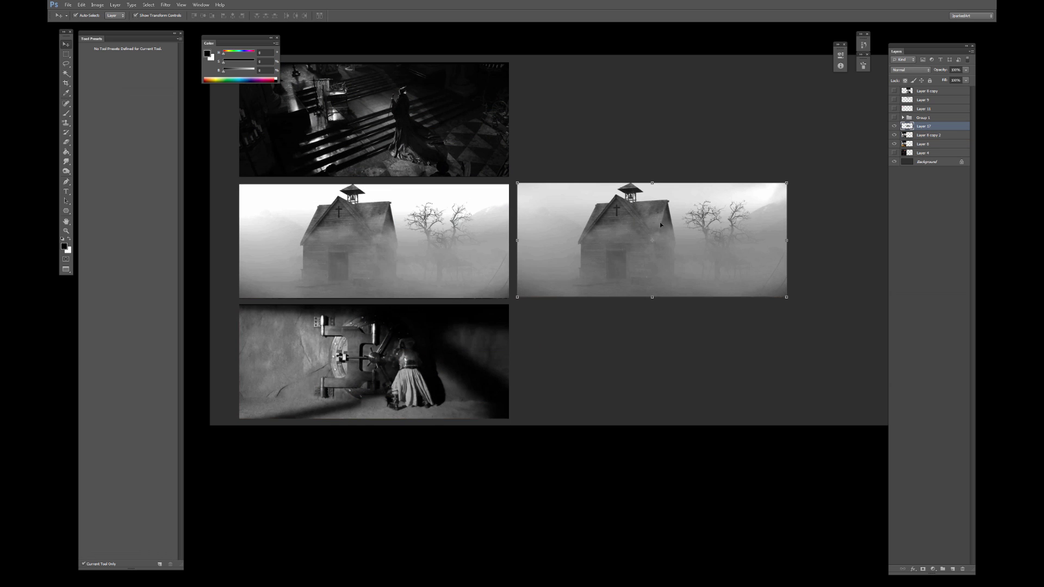
{"action": "key", "text": "ctrl+u"}
{"action": "left_click_drag", "start_coordinate": [700, 218], "coordinate": [742, 218]}
{"action": "key", "text": "Return"}
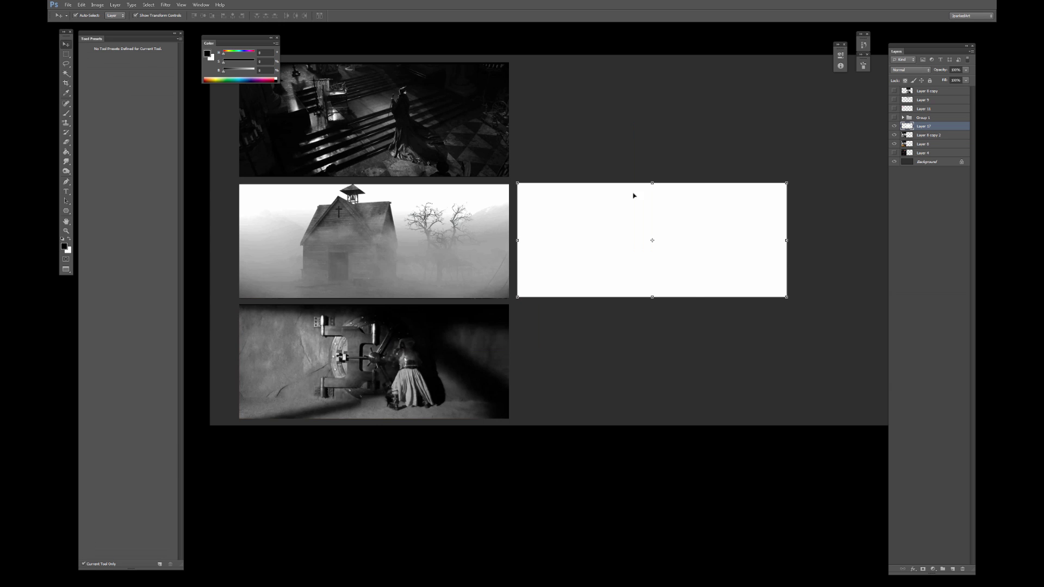
Lock the white panel's transparency and paint a black ground strip along its lower edge with an enlarged brush.
{"action": "key", "text": "b"}
{"action": "left_click", "coordinate": [587, 42], "text": "alt"}
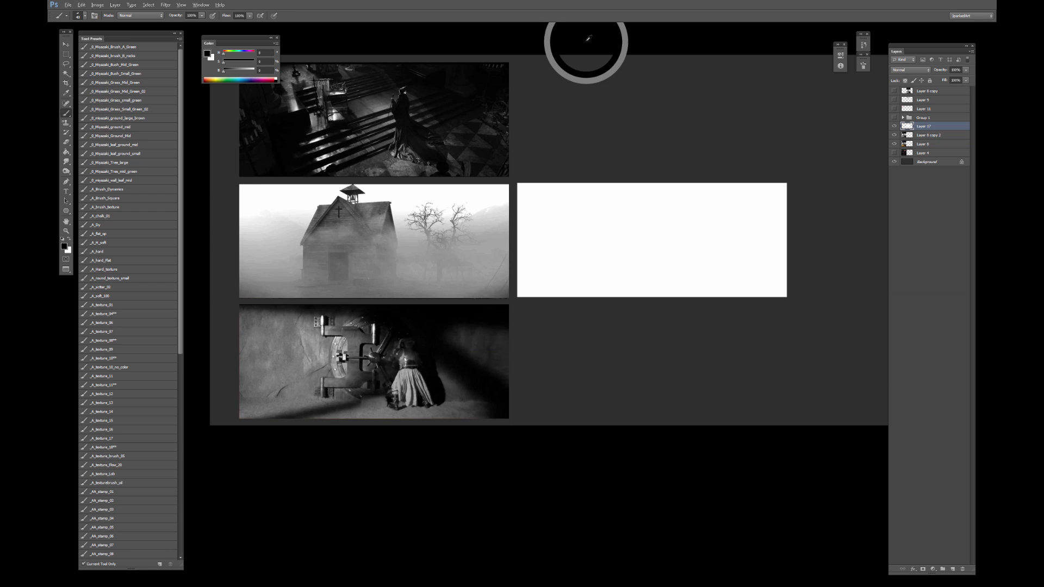
{"action": "key", "text": "/"}
{"action": "key", "text": "]"}
{"action": "key", "text": "]"}
{"action": "key", "text": "]"}
{"action": "key", "text": "]"}
{"action": "key", "text": "]"}
{"action": "key", "text": "]"}
{"action": "key", "text": "]"}
{"action": "key", "text": "]"}
{"action": "key", "text": "]"}
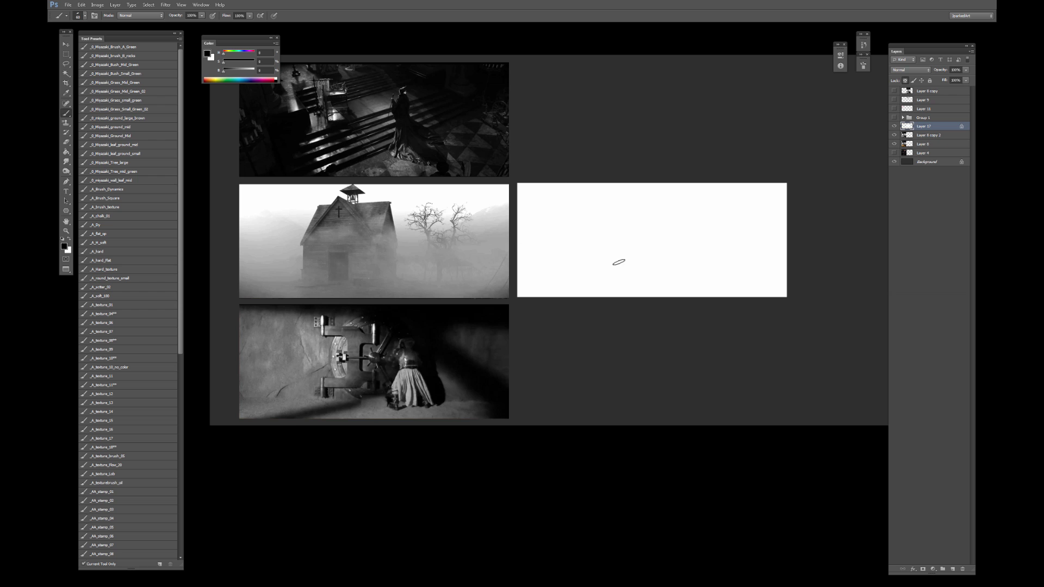
{"action": "key", "text": "bracketright"}
{"action": "key", "text": "bracketright"}
{"action": "left_click_drag", "start_coordinate": [513, 292], "coordinate": [802, 312]}
{"action": "key", "text": "bracketleft"}
{"action": "key", "text": "bracketleft"}
{"action": "key", "text": "bracketleft"}
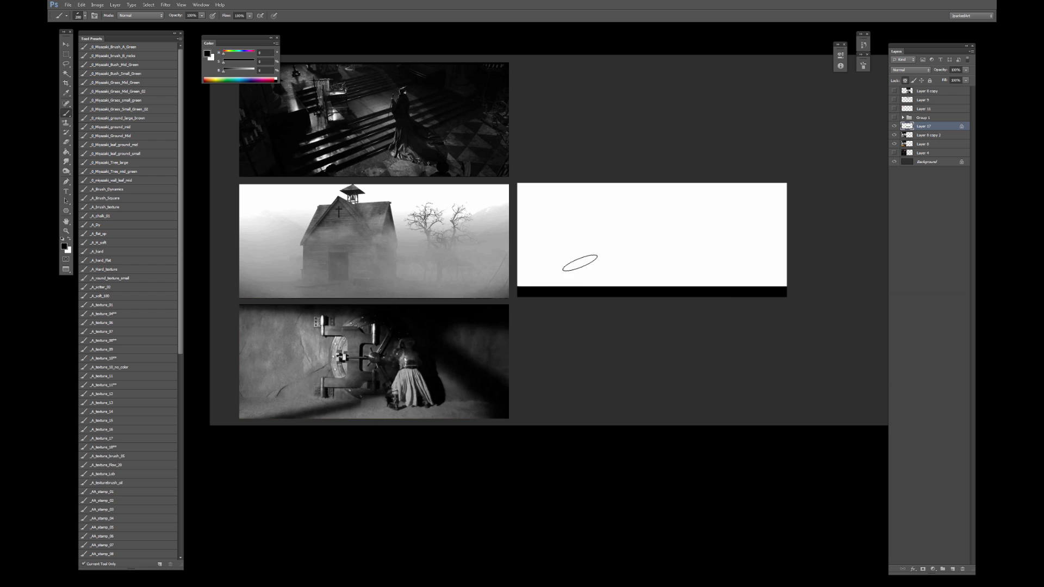
Outline the house's walls and roof on the white panel with the Polygonal Lasso, fill the shape black, and deselect.
{"action": "key", "text": "l"}
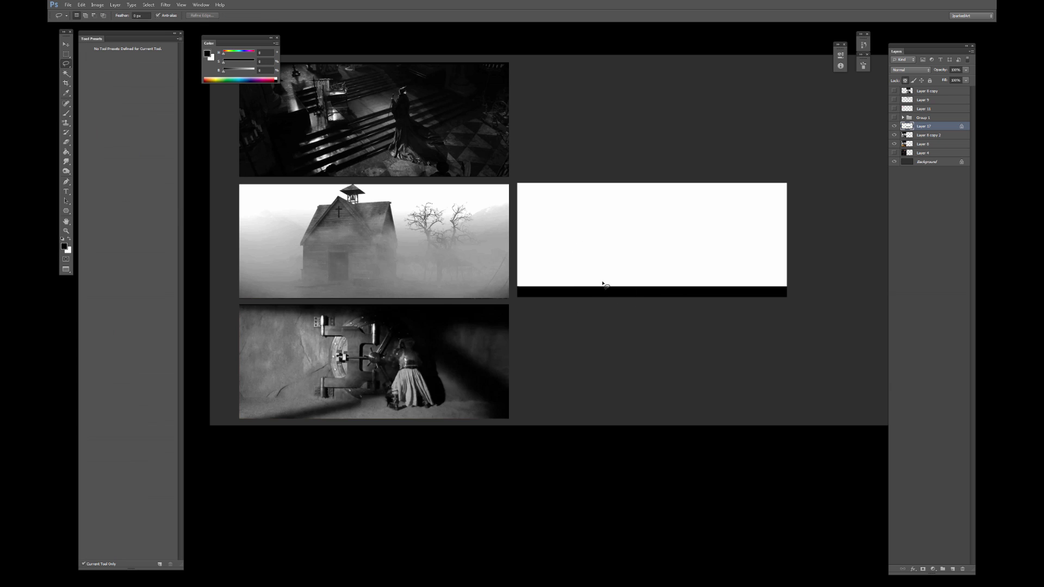
{"action": "left_click", "coordinate": [596, 289]}
{"action": "left_click", "coordinate": [594, 244]}
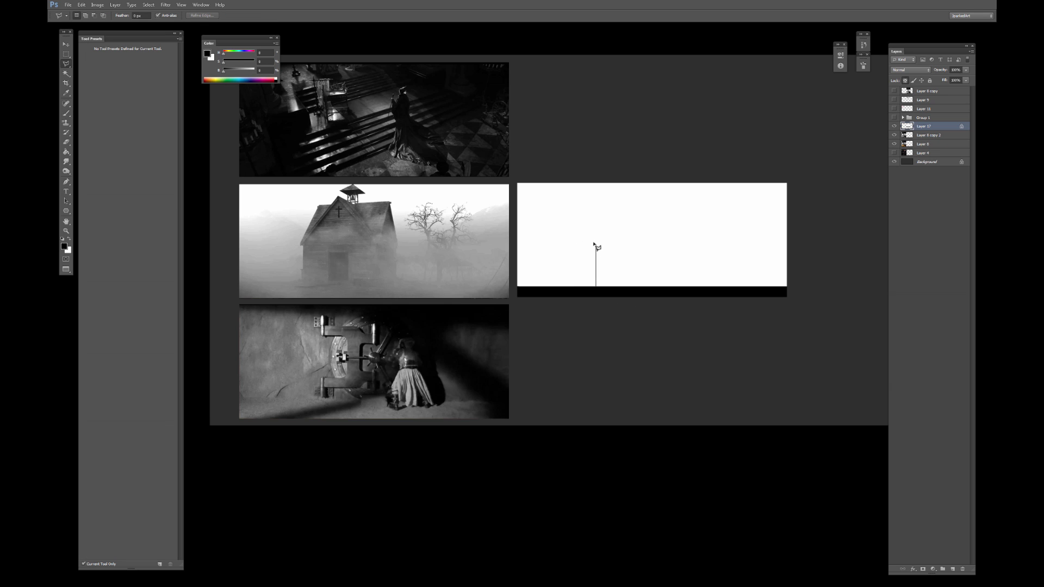
{"action": "left_click", "coordinate": [614, 203]}
{"action": "left_click", "coordinate": [682, 199]}
{"action": "left_click", "coordinate": [694, 237]}
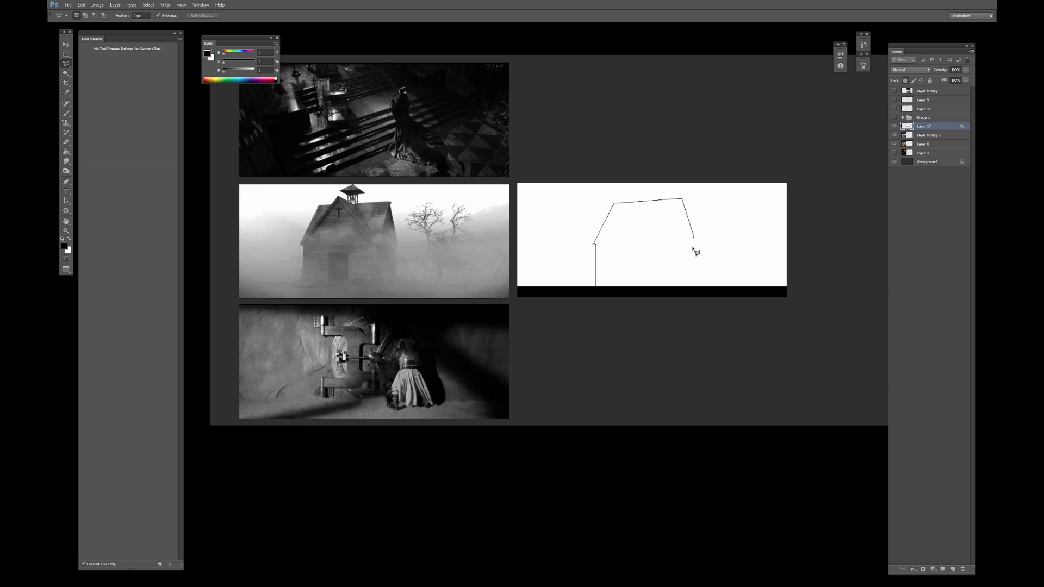
{"action": "left_click", "coordinate": [695, 288]}
{"action": "double_click", "coordinate": [657, 293]}
{"action": "key", "text": "g"}
{"action": "left_click", "coordinate": [662, 273]}
{"action": "key", "text": "b"}
{"action": "key", "text": "ctrl+d"}
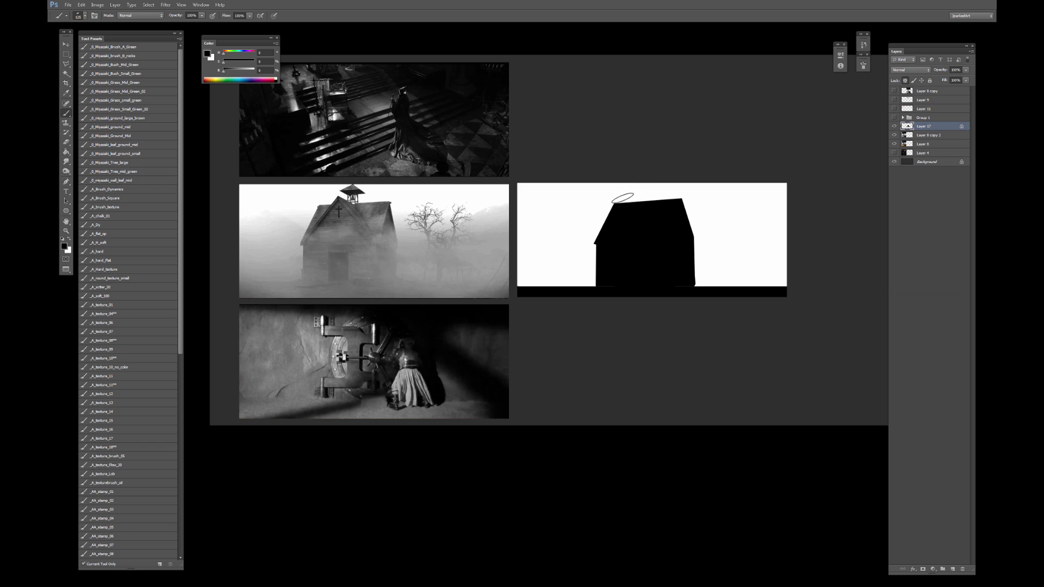
Add the gable peak and the bell tower's pointed roof as black shapes above the house silhouette.
{"action": "key", "text": "l"}
{"action": "left_click", "coordinate": [627, 214]}
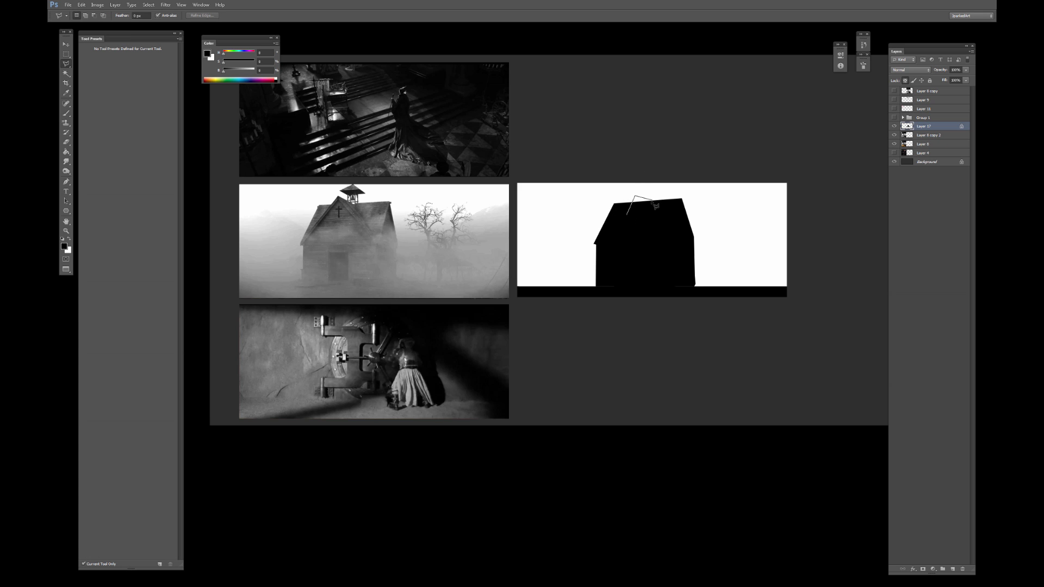
{"action": "left_click", "coordinate": [650, 207]}
{"action": "left_click", "coordinate": [627, 214]}
{"action": "left_click", "coordinate": [663, 193]}
{"action": "key", "text": "b"}
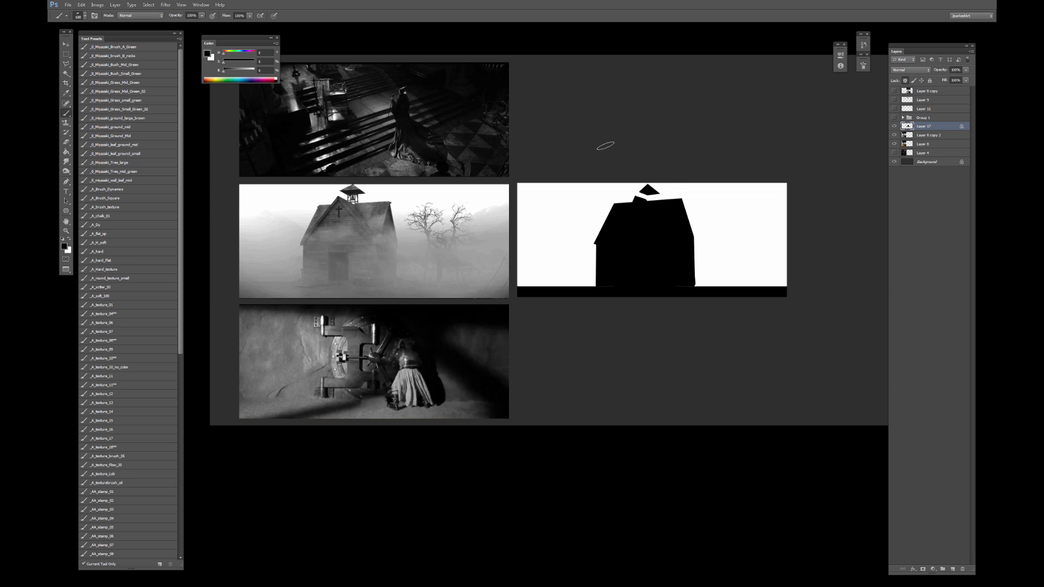
Paint the bell tower's posts with a small brush and touch up the house's roof corner and lower wall edge.
{"action": "key", "text": "bracketleft"}
{"action": "key", "text": "bracketleft"}
{"action": "key", "text": "bracketleft"}
{"action": "key", "text": "bracketleft"}
{"action": "key", "text": "bracketleft"}
{"action": "key", "text": "bracketleft"}
{"action": "key", "text": "bracketleft"}
{"action": "key", "text": "bracketleft"}
{"action": "key", "text": "bracketleft"}
{"action": "left_click_drag", "start_coordinate": [654, 188], "coordinate": [660, 191]}
{"action": "left_click_drag", "start_coordinate": [656, 203], "coordinate": [656, 197]}
{"action": "left_click", "coordinate": [683, 200]}
{"action": "left_click_drag", "start_coordinate": [595, 276], "coordinate": [595, 289]}
Repaint the black ground strip slightly higher across the full width of the white panel.
{"action": "key", "text": "bracketright"}
{"action": "key", "text": "bracketright"}
{"action": "left_click_drag", "start_coordinate": [514, 287], "coordinate": [702, 294]}
{"action": "key", "text": "ctrl+z"}
{"action": "right_click", "coordinate": [582, 286], "text": "alt"}
{"action": "left_click", "coordinate": [624, 273], "text": "alt"}
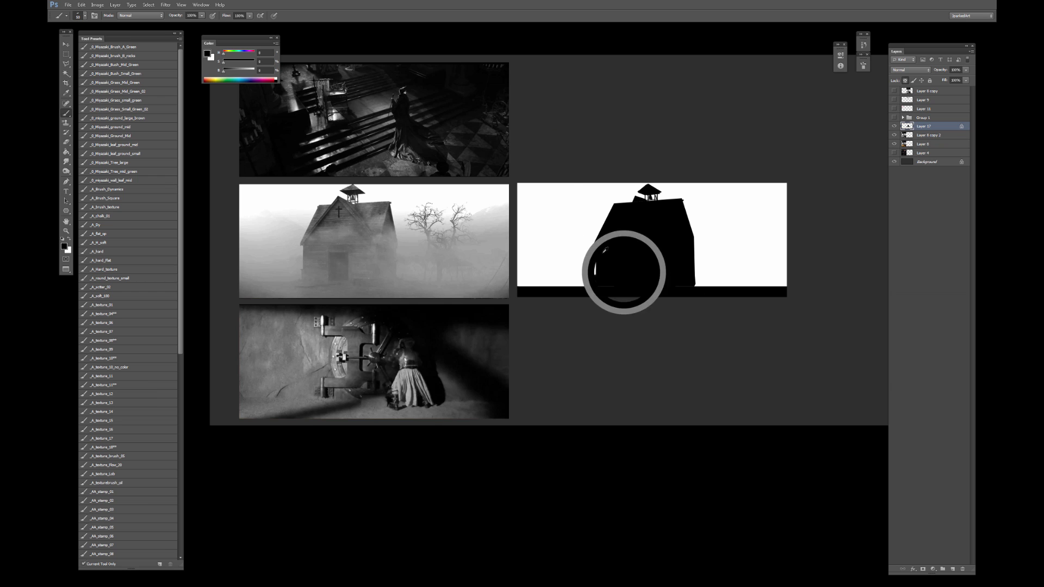
{"action": "left_click_drag", "start_coordinate": [509, 289], "coordinate": [762, 286]}
{"action": "left_click_drag", "start_coordinate": [866, 296], "coordinate": [737, 291]}
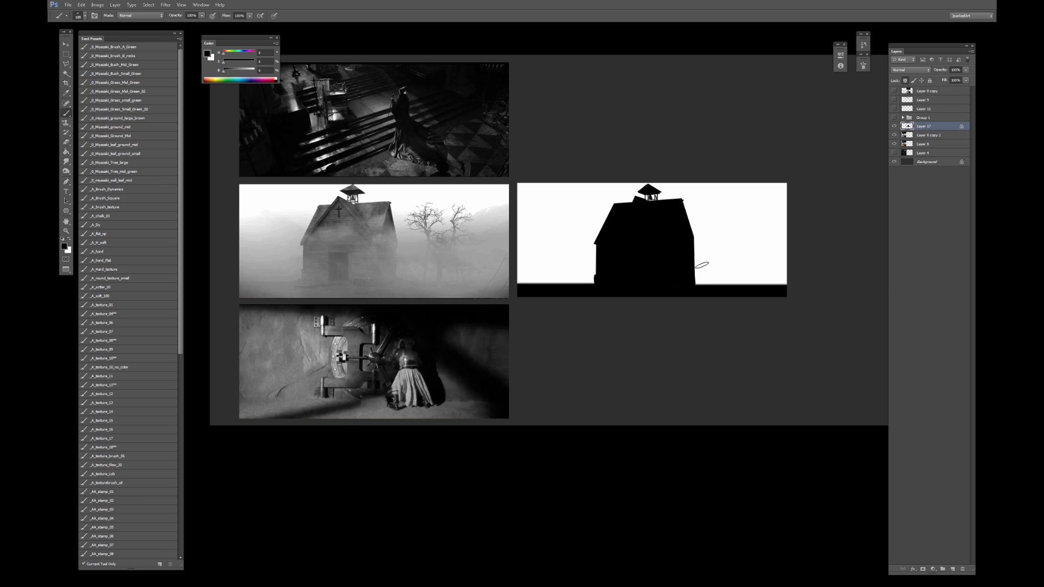
Paint thin leaning black stalks on the ground at the panel's right end with a small hard round brush.
{"action": "key", "text": "bracketleft"}
{"action": "key", "text": "bracketleft"}
{"action": "key", "text": "bracketleft"}
{"action": "key", "text": "bracketleft"}
{"action": "right_click", "coordinate": [629, 219]}
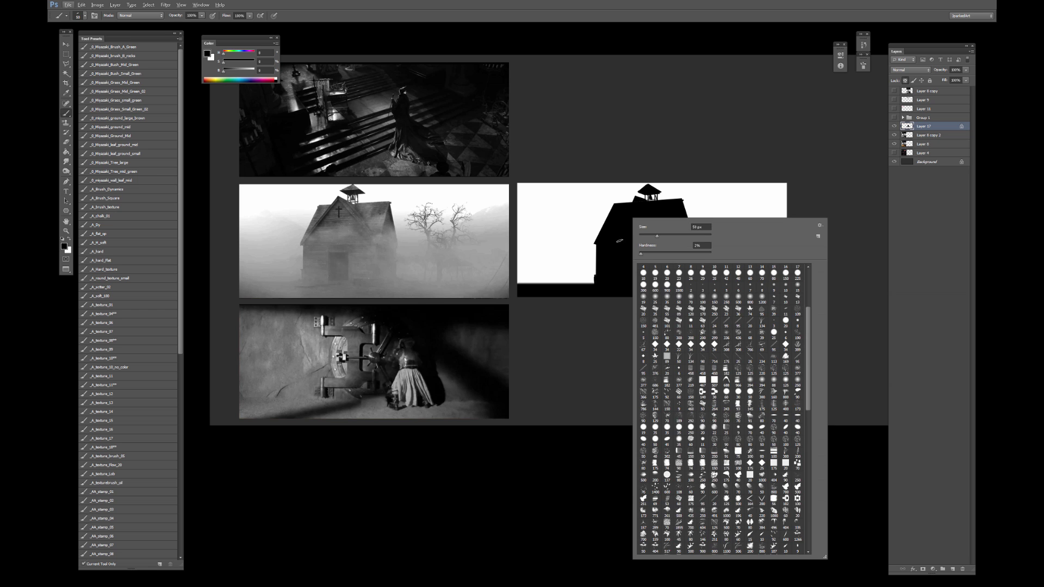
{"action": "double_click", "coordinate": [656, 273]}
{"action": "left_click", "coordinate": [640, 252], "text": "alt"}
{"action": "key", "text": "bracketleft"}
{"action": "key", "text": "bracketleft"}
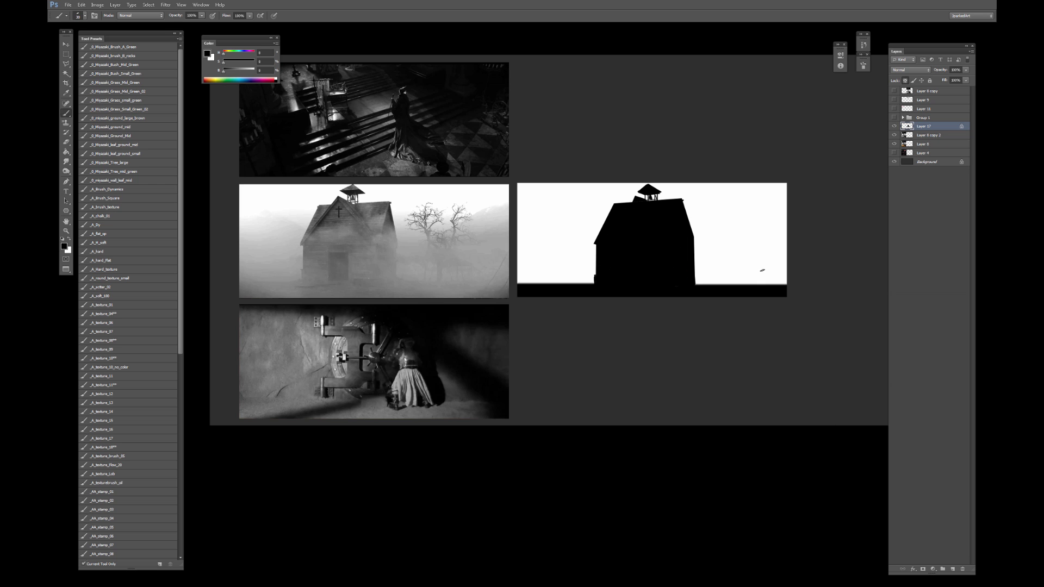
{"action": "key", "text": "bracketleft"}
{"action": "mouse_move", "coordinate": [762, 286]}
{"action": "left_mouse_down"}
{"action": "mouse_move", "coordinate": [824, 211]}
{"action": "mouse_move", "coordinate": [790, 267]}
{"action": "mouse_move", "coordinate": [795, 230]}
{"action": "mouse_move", "coordinate": [770, 282]}
{"action": "mouse_move", "coordinate": [746, 265]}
{"action": "left_mouse_up"}
Paint the crooked trunk and first branches of a bare black tree beside the house silhouette.
{"action": "key", "text": "bracketright"}
{"action": "key", "text": "bracketright"}
{"action": "key", "text": "bracketright"}
{"action": "key", "text": "bracketright"}
{"action": "key", "text": "bracketright"}
{"action": "key", "text": "bracketright"}
{"action": "key", "text": "bracketleft"}
{"action": "key", "text": "bracketleft"}
{"action": "key", "text": "bracketleft"}
{"action": "key", "text": "bracketleft"}
{"action": "key", "text": "bracketleft"}
{"action": "key", "text": "bracketleft"}
{"action": "key", "text": "bracketleft"}
{"action": "key", "text": "bracketleft"}
{"action": "key", "text": "bracketleft"}
{"action": "key", "text": "bracketleft"}
{"action": "key", "text": "bracketleft"}
{"action": "left_click_drag", "start_coordinate": [728, 262], "coordinate": [729, 283]}
{"action": "key", "text": "bracketleft"}
{"action": "mouse_move", "coordinate": [732, 254]}
{"action": "left_mouse_down"}
{"action": "mouse_move", "coordinate": [705, 210]}
{"action": "mouse_move", "coordinate": [709, 218]}
{"action": "mouse_move", "coordinate": [725, 195]}
{"action": "mouse_move", "coordinate": [712, 210]}
{"action": "mouse_move", "coordinate": [720, 243]}
{"action": "mouse_move", "coordinate": [734, 248]}
{"action": "mouse_move", "coordinate": [738, 227]}
{"action": "mouse_move", "coordinate": [734, 243]}
{"action": "mouse_move", "coordinate": [722, 227]}
{"action": "mouse_move", "coordinate": [734, 237]}
{"action": "mouse_move", "coordinate": [734, 223]}
{"action": "mouse_move", "coordinate": [732, 234]}
{"action": "left_mouse_up"}
{"action": "key", "text": "bracketleft"}
Undo the last several brush strokes on the tree's branches.
{"action": "key", "text": "ctrl+alt+z"}
{"action": "key", "text": "ctrl+alt+z"}
{"action": "key", "text": "ctrl+alt+z"}
{"action": "key", "text": "ctrl+alt+z"}
{"action": "key", "text": "["}
{"action": "key", "text": "ctrl+alt+z"}
{"action": "key", "text": "ctrl+alt+z"}
{"action": "key", "text": "ctrl+alt+z"}
{"action": "key", "text": "ctrl+alt+z"}
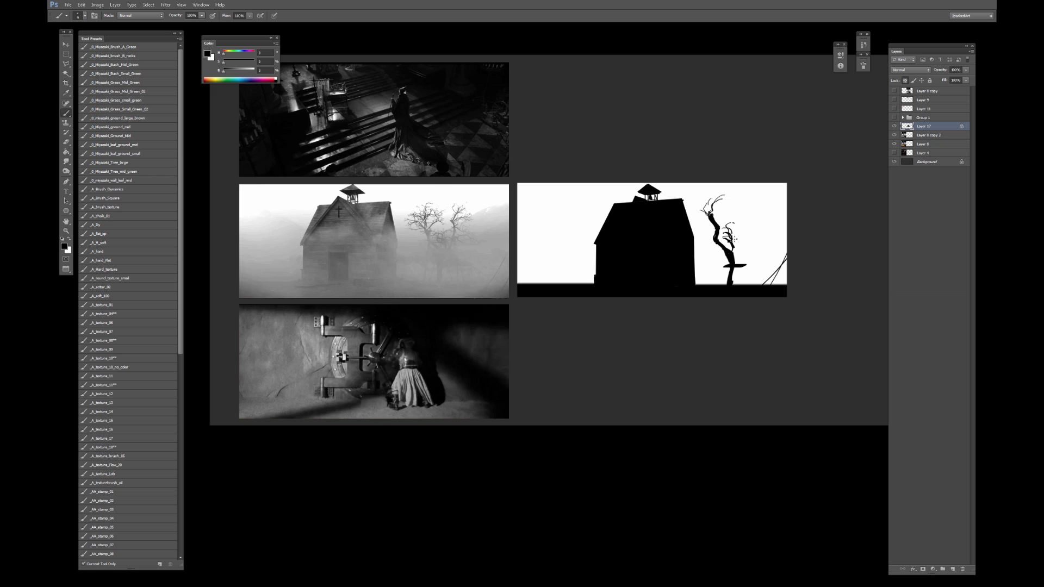
Thicken the tree's trunk down to the ground and paint thin twigs on its left branches.
{"action": "left_click_drag", "start_coordinate": [733, 241], "coordinate": [734, 286]}
{"action": "key", "text": "]"}
{"action": "mouse_move", "coordinate": [738, 243]}
{"action": "left_mouse_down"}
{"action": "mouse_move", "coordinate": [744, 234]}
{"action": "mouse_move", "coordinate": [695, 216]}
{"action": "mouse_move", "coordinate": [712, 193]}
{"action": "left_mouse_up"}
{"action": "key", "text": "["}
{"action": "left_click_drag", "start_coordinate": [690, 224], "coordinate": [707, 218]}
Paint the tree's right main branch and its forks in black, undoing the misplaced stroke.
{"action": "key", "text": "bracketright"}
{"action": "key", "text": "bracketright"}
{"action": "key", "text": "bracketright"}
{"action": "mouse_move", "coordinate": [731, 235]}
{"action": "left_mouse_down"}
{"action": "mouse_move", "coordinate": [746, 224]}
{"action": "mouse_move", "coordinate": [735, 255]}
{"action": "mouse_move", "coordinate": [758, 200]}
{"action": "mouse_move", "coordinate": [749, 218]}
{"action": "mouse_move", "coordinate": [765, 217]}
{"action": "mouse_move", "coordinate": [756, 235]}
{"action": "mouse_move", "coordinate": [772, 246]}
{"action": "left_mouse_up"}
{"action": "key", "text": "ctrl+z"}
{"action": "key", "text": "bracketright"}
{"action": "key", "text": "bracketright"}
{"action": "key", "text": "bracketleft"}
{"action": "key", "text": "bracketright"}
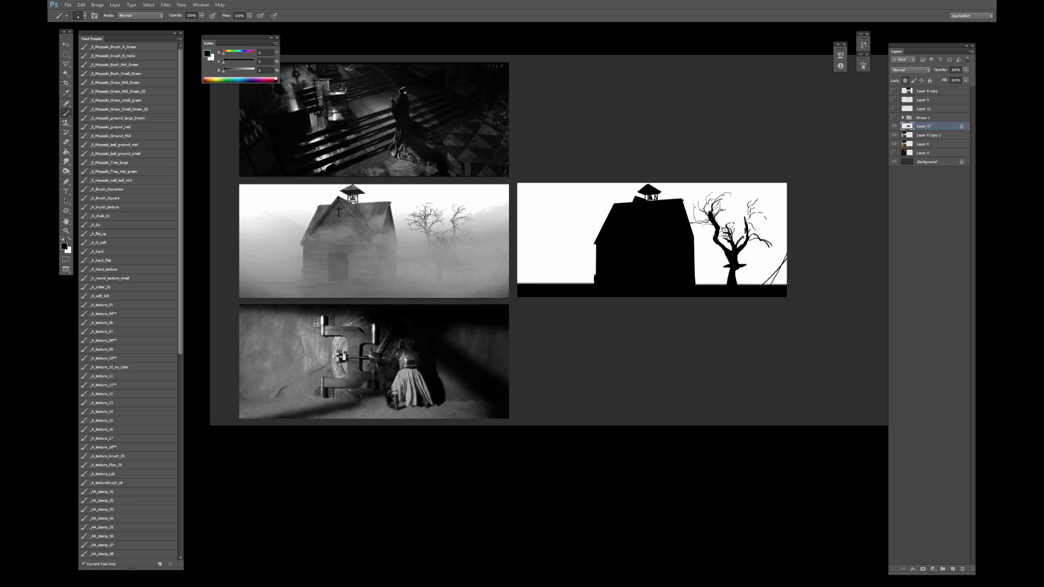
Add small black twigs to the outer end of the tree's right branch.
{"action": "left_click_drag", "start_coordinate": [756, 233], "coordinate": [765, 239]}
{"action": "left_click", "coordinate": [767, 238]}
{"action": "key", "text": "ctrl+z"}
{"action": "left_click", "coordinate": [769, 237]}
{"action": "left_click", "coordinate": [740, 235]}
Switch to the Eraser and reduce its size for fine cleanup around the tree.
{"action": "key", "text": "e"}
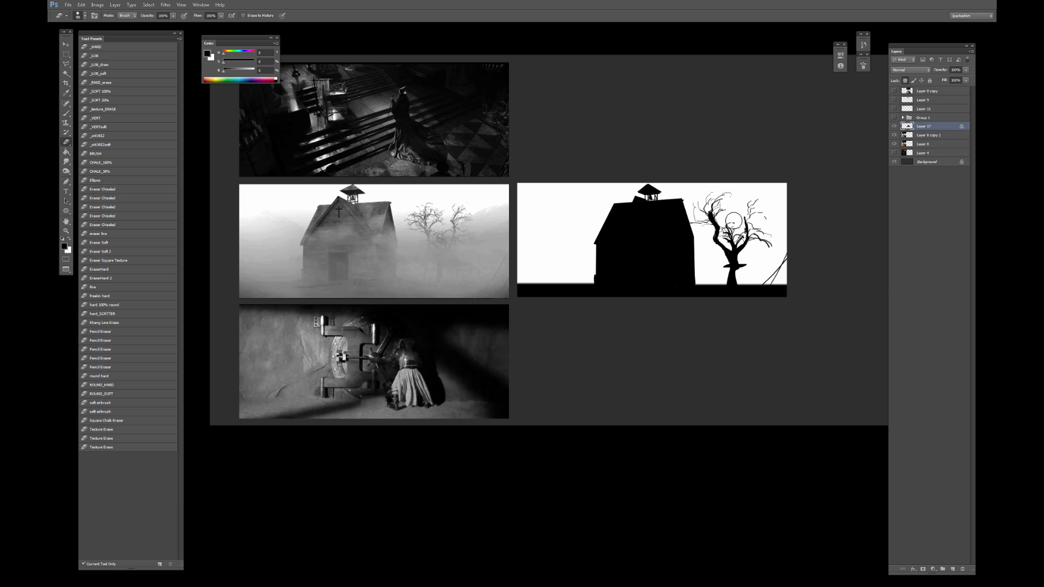
{"action": "key", "text": "bracketleft"}
{"action": "key", "text": "bracketleft"}
{"action": "key", "text": "bracketleft"}
{"action": "key", "text": "bracketleft"}
{"action": "key", "text": "bracketleft"}
Fill out the tree's lower trunk in black down to the ground and trim its edges with the Eraser.
{"action": "key", "text": "b"}
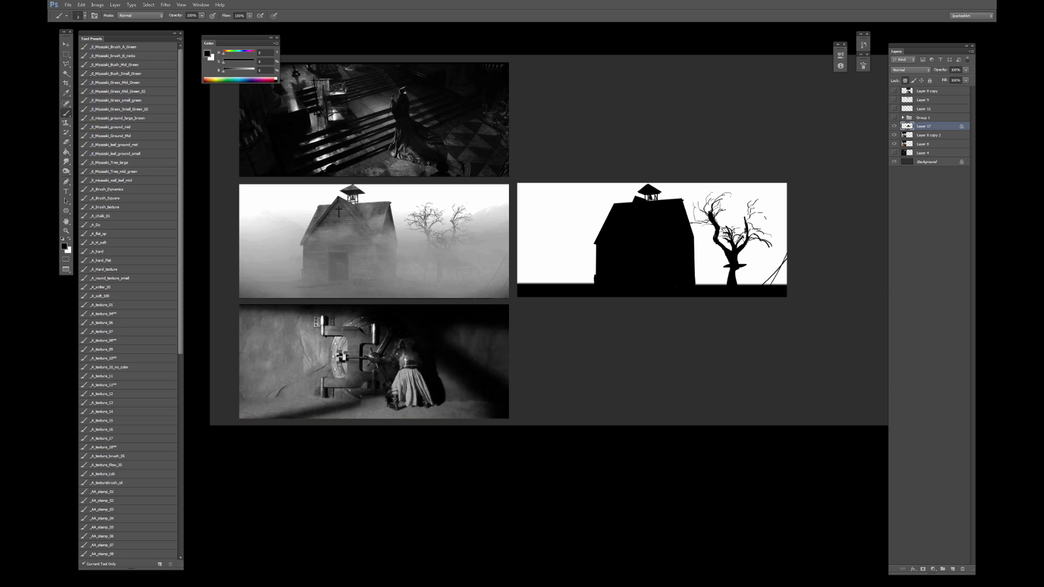
{"action": "key", "text": "bracketright"}
{"action": "left_click_drag", "start_coordinate": [735, 265], "coordinate": [738, 290]}
{"action": "key", "text": "e"}
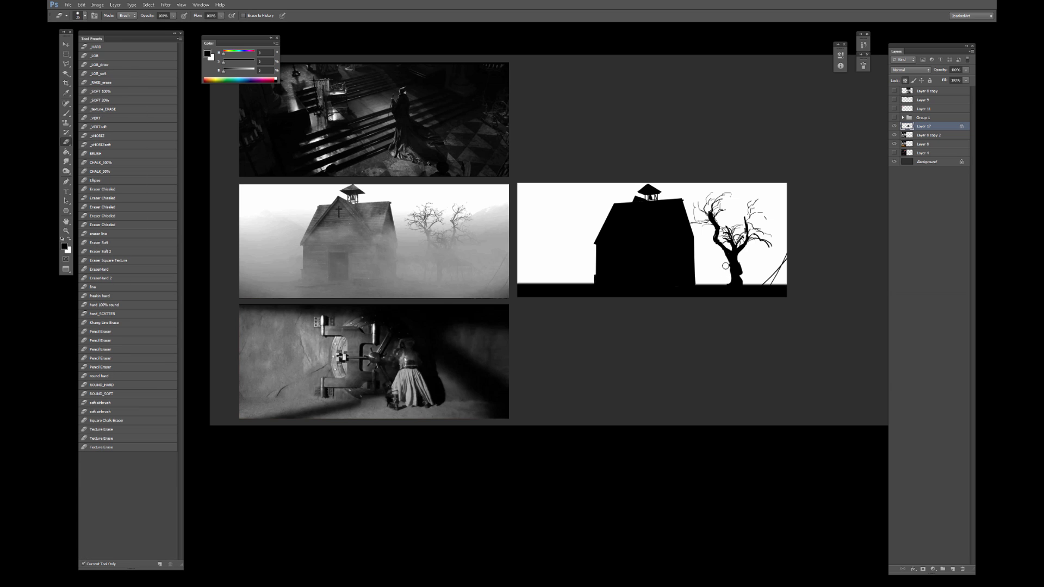
{"action": "mouse_move", "coordinate": [741, 258]}
{"action": "left_mouse_down"}
{"action": "mouse_move", "coordinate": [742, 274]}
{"action": "mouse_move", "coordinate": [725, 272]}
{"action": "mouse_move", "coordinate": [724, 290]}
{"action": "mouse_move", "coordinate": [765, 284]}
{"action": "mouse_move", "coordinate": [707, 285]}
{"action": "left_mouse_up"}
Thicken the upper part of the tree's right branch with black strokes and undo the last two strokes.
{"action": "key", "text": "b"}
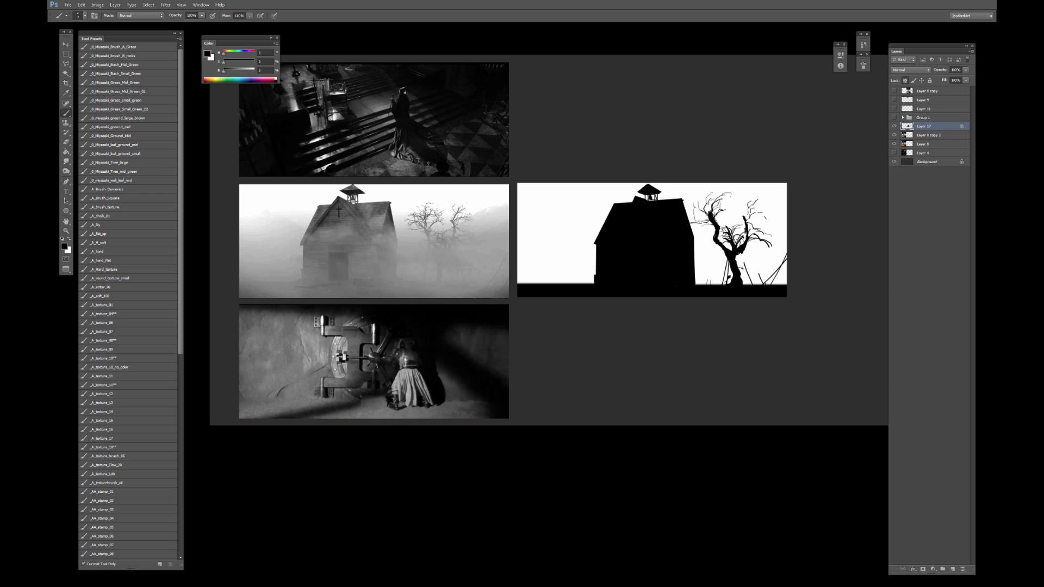
{"action": "left_click_drag", "start_coordinate": [756, 210], "coordinate": [745, 224]}
{"action": "left_click_drag", "start_coordinate": [739, 257], "coordinate": [735, 270]}
{"action": "key", "text": "ctrl+alt+z"}
{"action": "key", "text": "ctrl+alt+z"}
{"action": "key", "text": "e"}
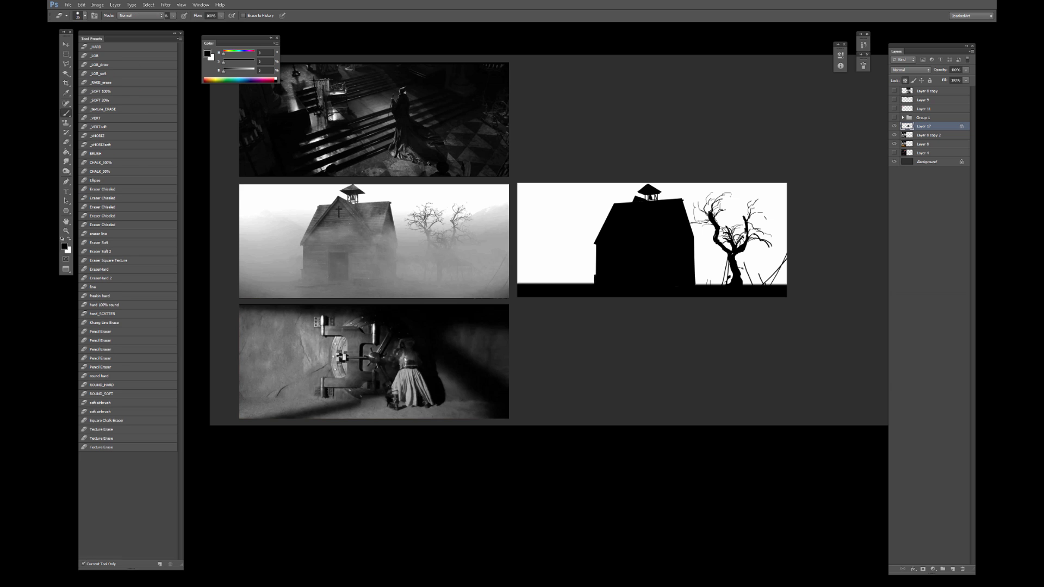
Pick the soft brush preset _A_soft_100 and duplicate the house-and-tree silhouette layer.
{"action": "key", "text": "b"}
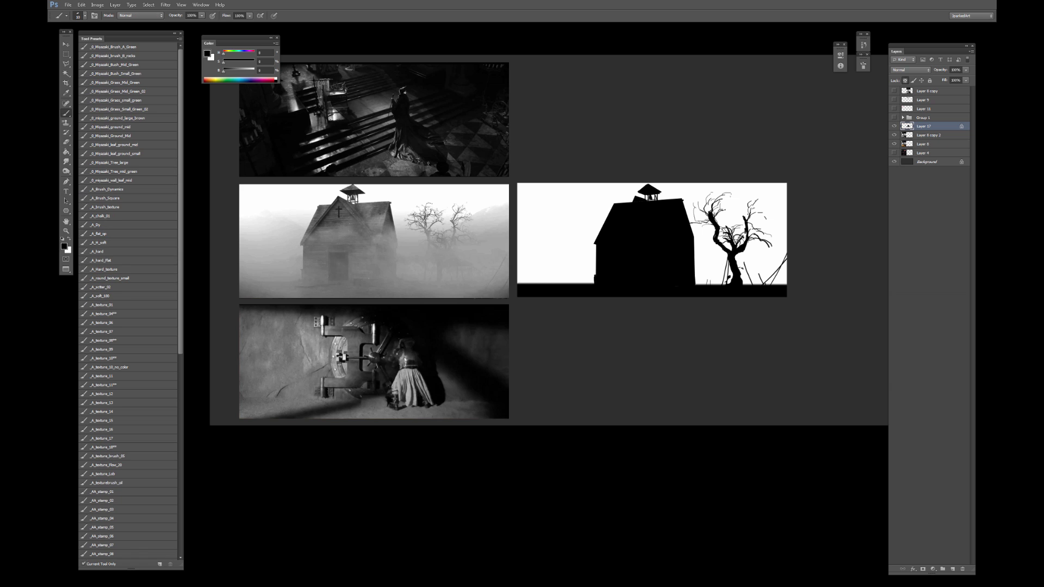
{"action": "left_click", "coordinate": [112, 296]}
{"action": "key", "text": "bracketleft"}
{"action": "mouse_move", "coordinate": [929, 128]}
{"action": "left_mouse_down"}
{"action": "mouse_move", "coordinate": [936, 497]}
{"action": "mouse_move", "coordinate": [953, 569]}
{"action": "left_mouse_up"}
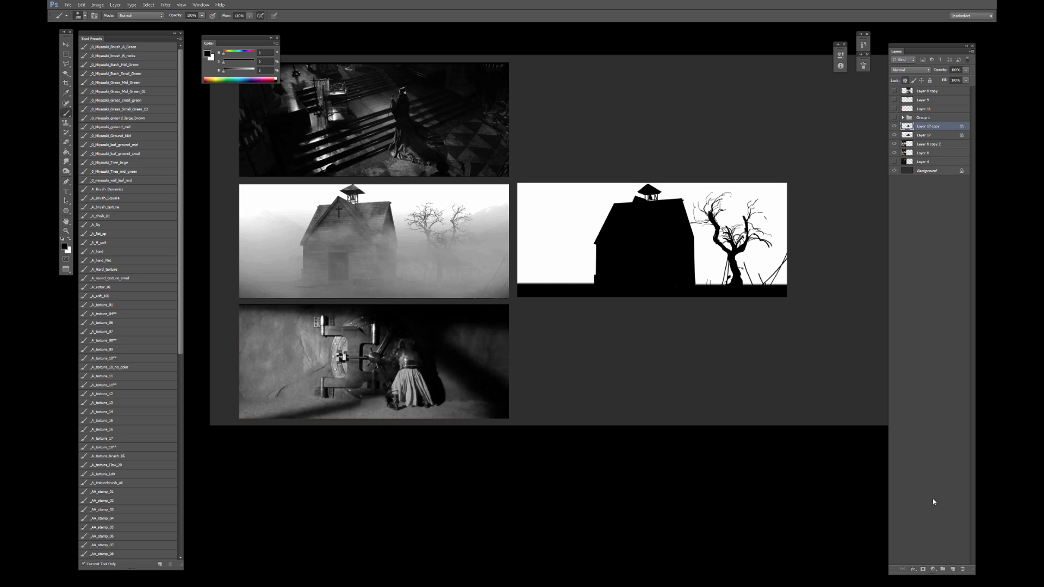
Enlarge the soft brush, paint a soft black gradient rising from the ground of the house study, and undo the last stroke.
{"action": "key", "text": "bracketright"}
{"action": "key", "text": "bracketright"}
{"action": "key", "text": "bracketright"}
{"action": "mouse_move", "coordinate": [467, 256]}
{"action": "left_mouse_down"}
{"action": "mouse_move", "coordinate": [629, 256]}
{"action": "mouse_move", "coordinate": [779, 274]}
{"action": "left_mouse_up"}
{"action": "key", "text": "bracketright"}
{"action": "key", "text": "bracketright"}
{"action": "mouse_move", "coordinate": [374, 292]}
{"action": "left_mouse_down"}
{"action": "mouse_move", "coordinate": [728, 278]}
{"action": "mouse_move", "coordinate": [861, 261]}
{"action": "left_mouse_up"}
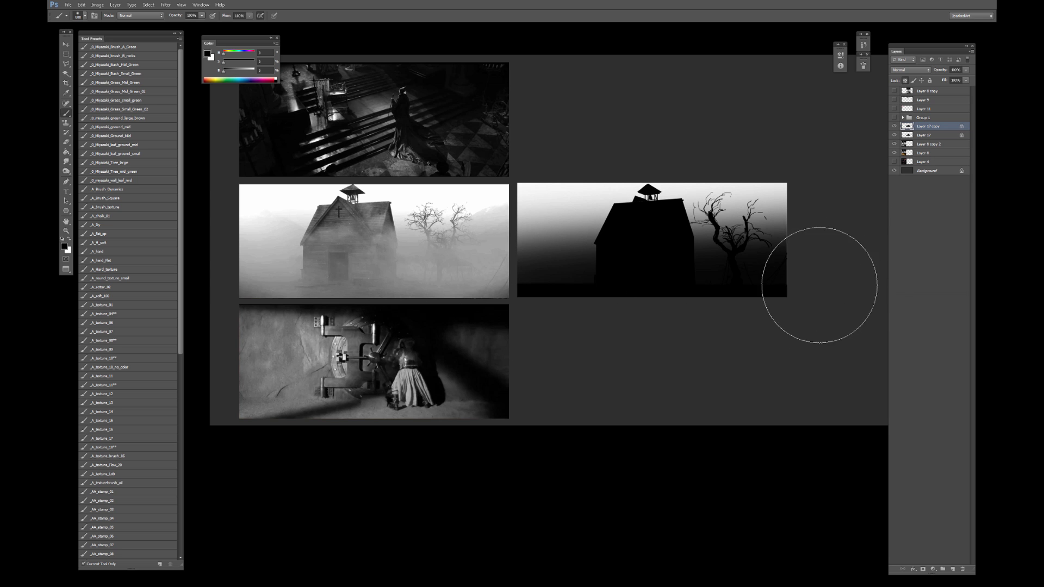
{"action": "key", "text": "ctrl+z"}
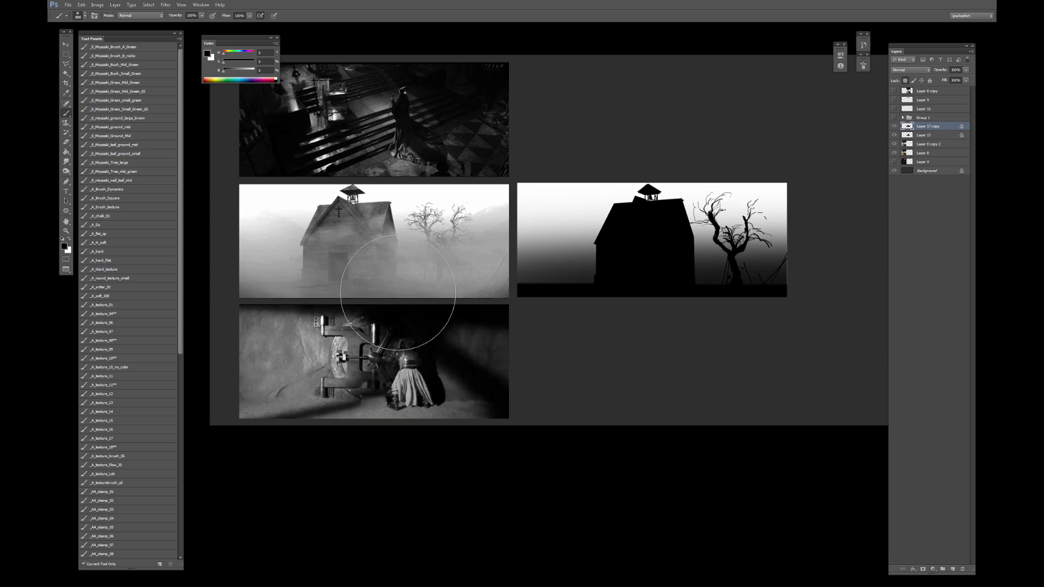
Compare the hard-edged house silhouette with its gradient copy by switching the visibility of the two layers.
{"action": "left_click", "coordinate": [895, 135]}
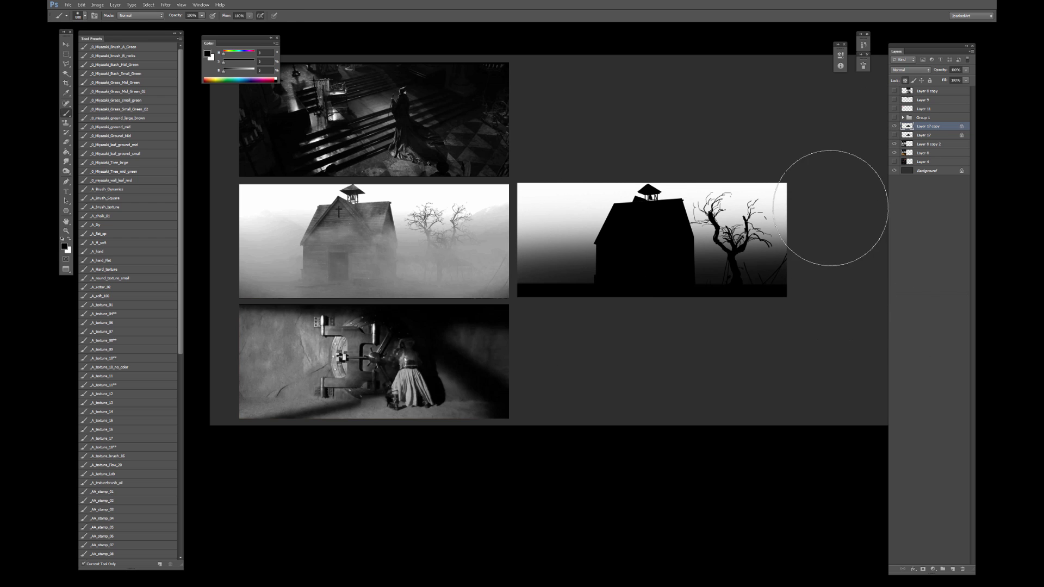
{"action": "key", "text": "v"}
{"action": "left_click", "coordinate": [746, 501]}
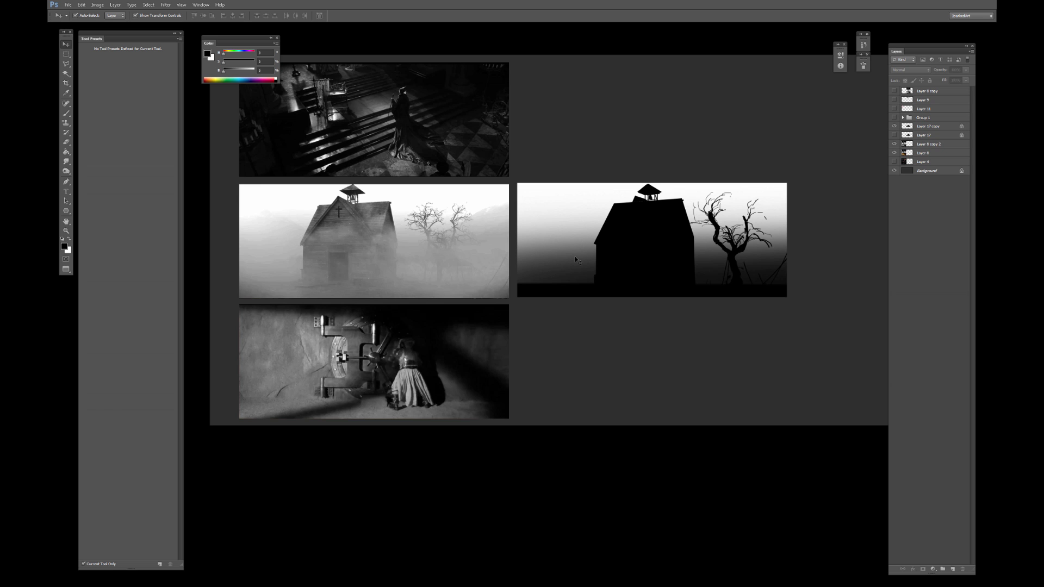
{"action": "left_click", "coordinate": [895, 127]}
{"action": "left_click", "coordinate": [894, 135]}
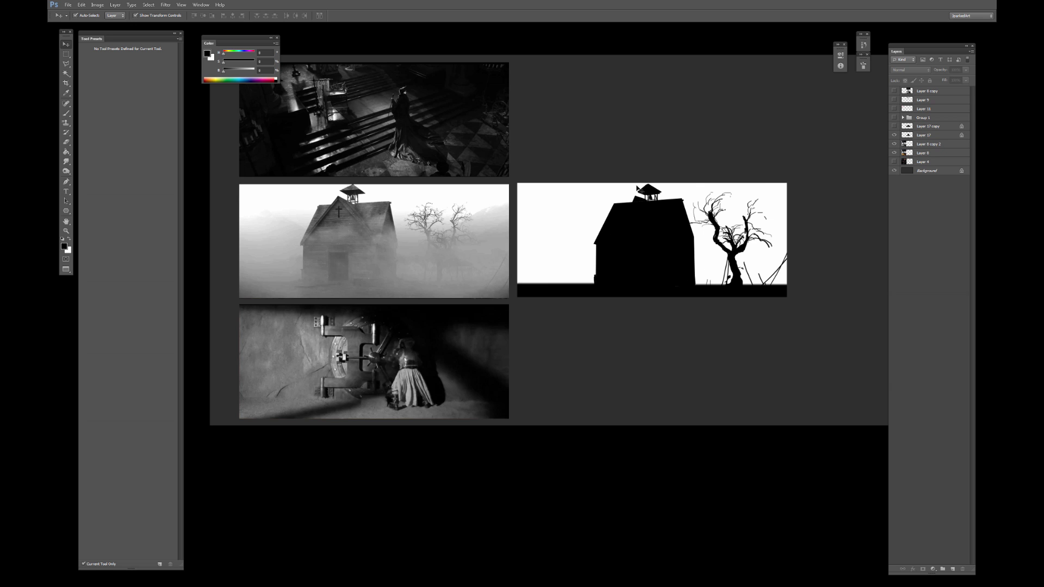
{"action": "left_click", "coordinate": [895, 126]}
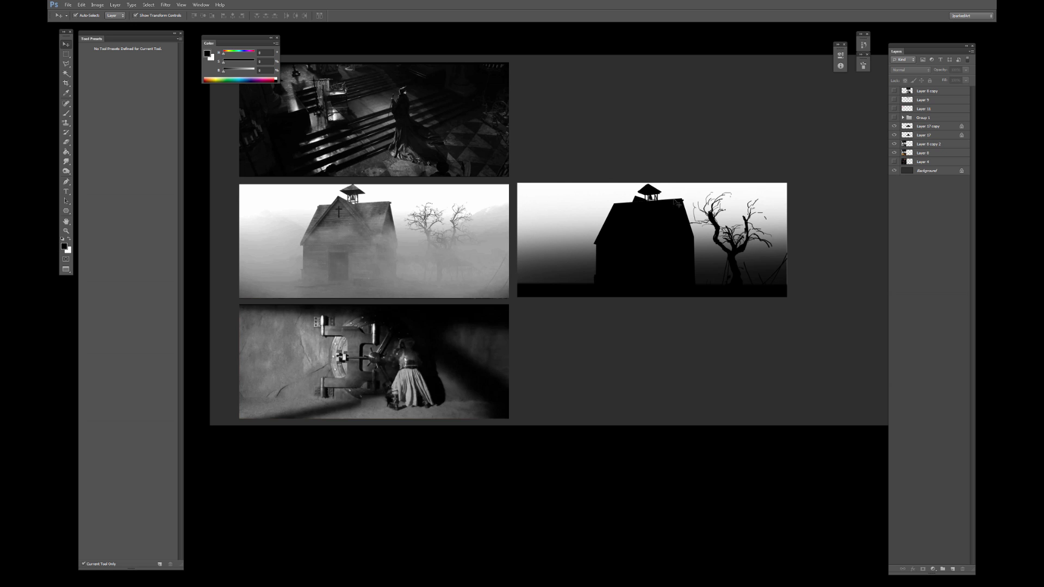
Group the two house silhouette layers together with the two film still layers beneath them.
{"action": "left_click", "coordinate": [902, 125]}
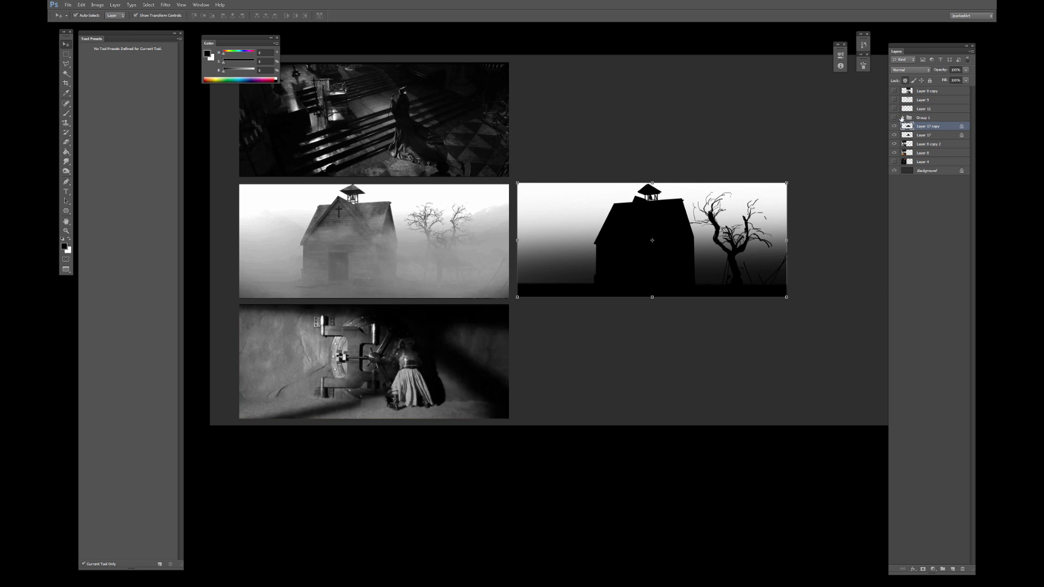
{"action": "left_click", "coordinate": [923, 152], "text": "shift"}
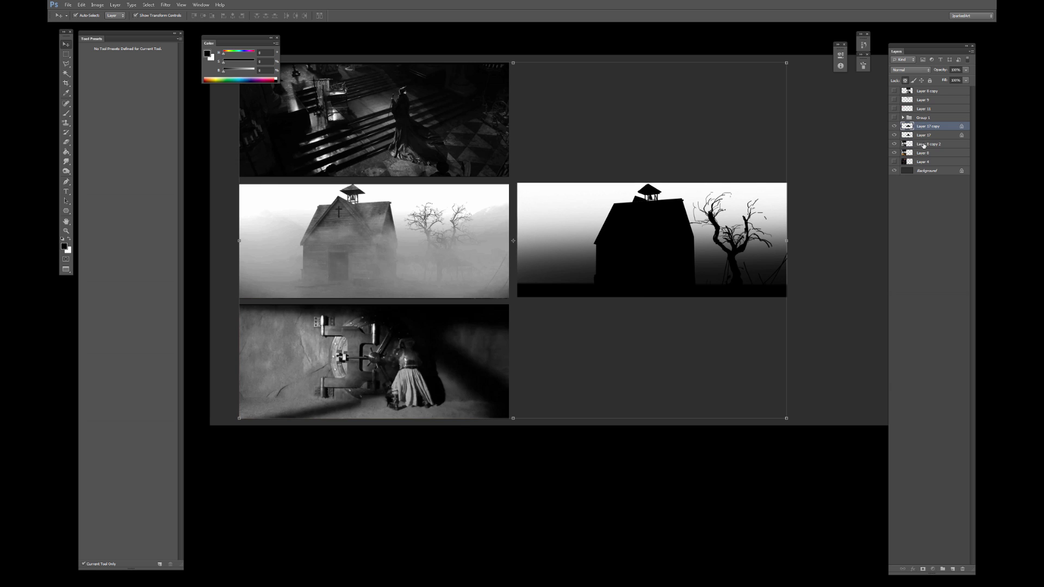
{"action": "key", "text": "ctrl+g"}
Show the earlier group of film studies on its own for review, and return to the foggy house group.
{"action": "left_click", "coordinate": [894, 126]}
{"action": "left_click", "coordinate": [894, 117]}
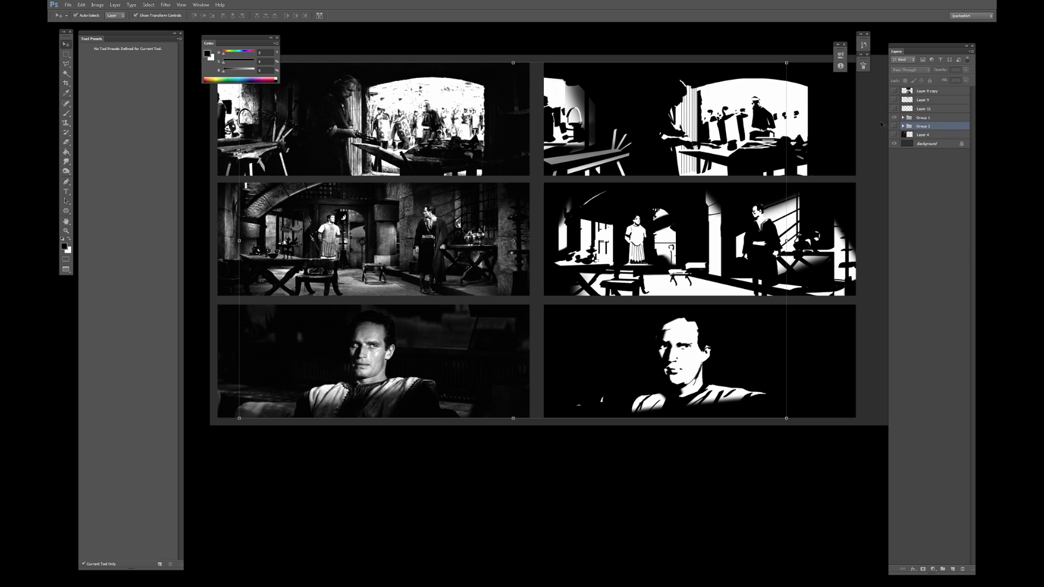
{"action": "left_click", "coordinate": [572, 482]}
{"action": "left_click_drag", "start_coordinate": [544, 435], "coordinate": [550, 452]}
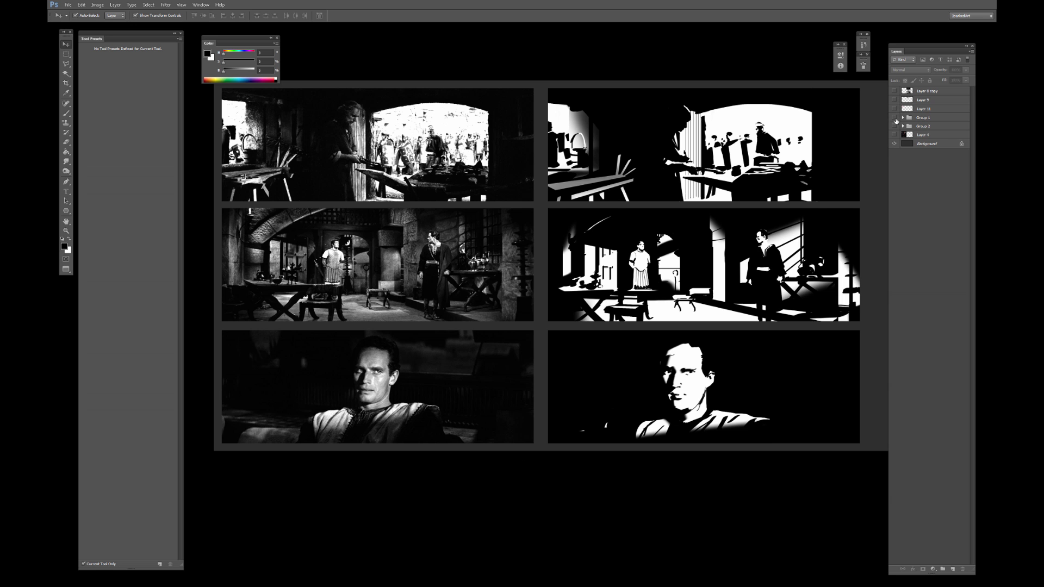
{"action": "left_click", "coordinate": [894, 118]}
{"action": "left_click", "coordinate": [895, 126]}
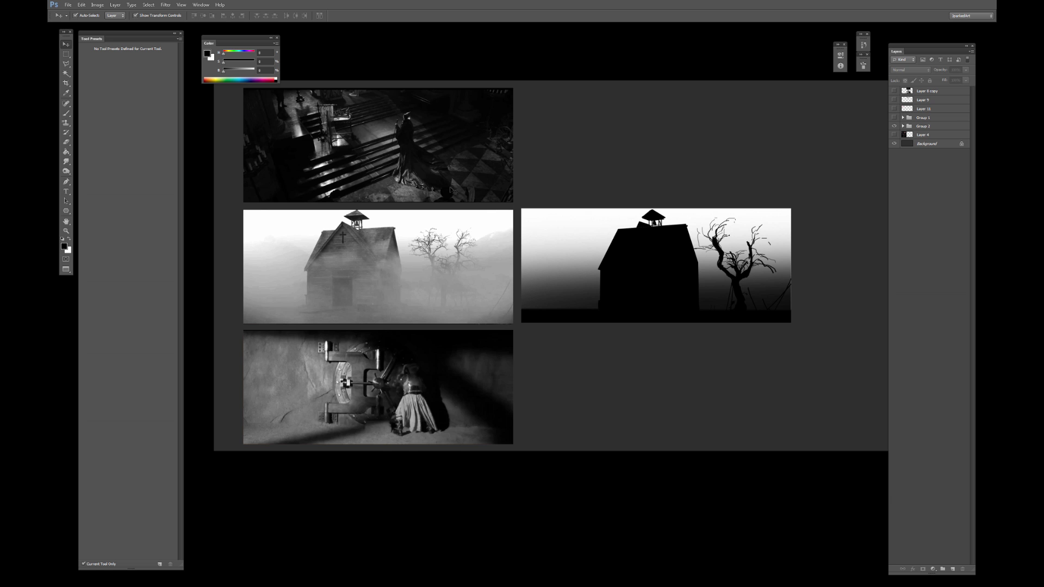
Paste the "How to Compose a Shot" sheet and keep only its staircase thumbnail on a separate layer.
{"action": "left_click", "coordinate": [433, 165]}
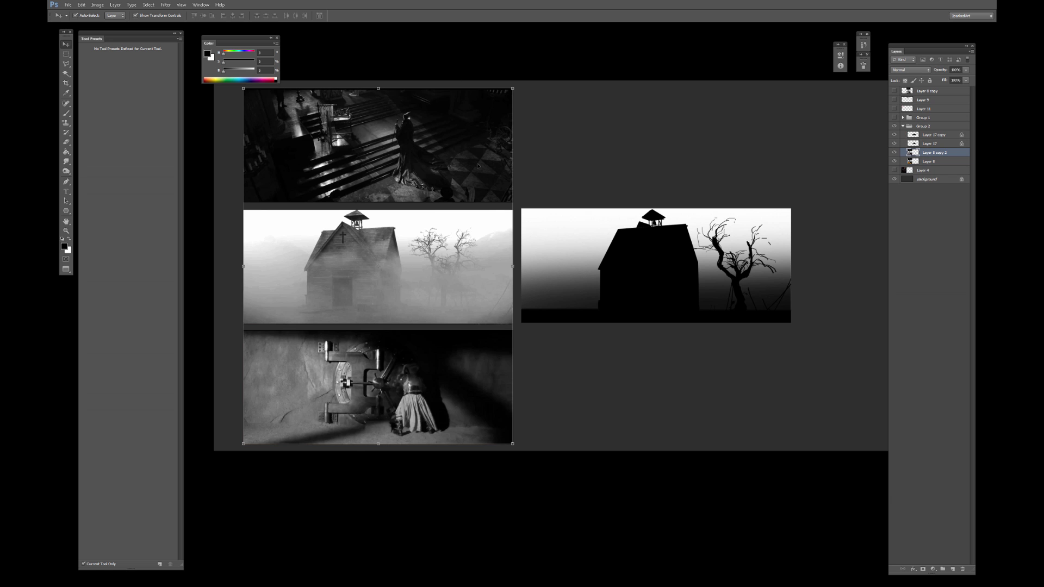
{"action": "key", "text": "ctrl+v"}
{"action": "left_click_drag", "start_coordinate": [526, 116], "coordinate": [530, 114]}
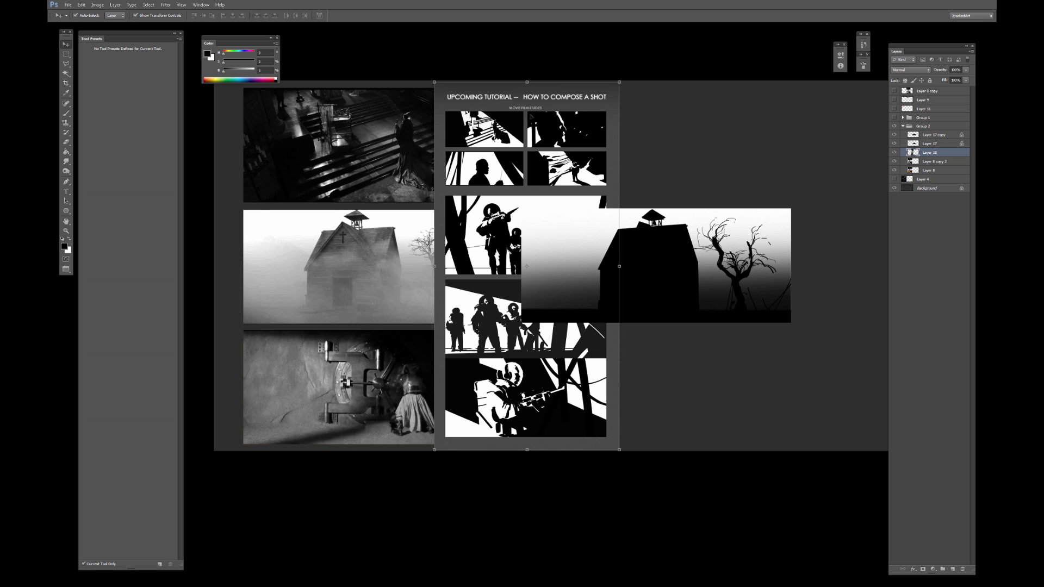
{"action": "key", "text": "m"}
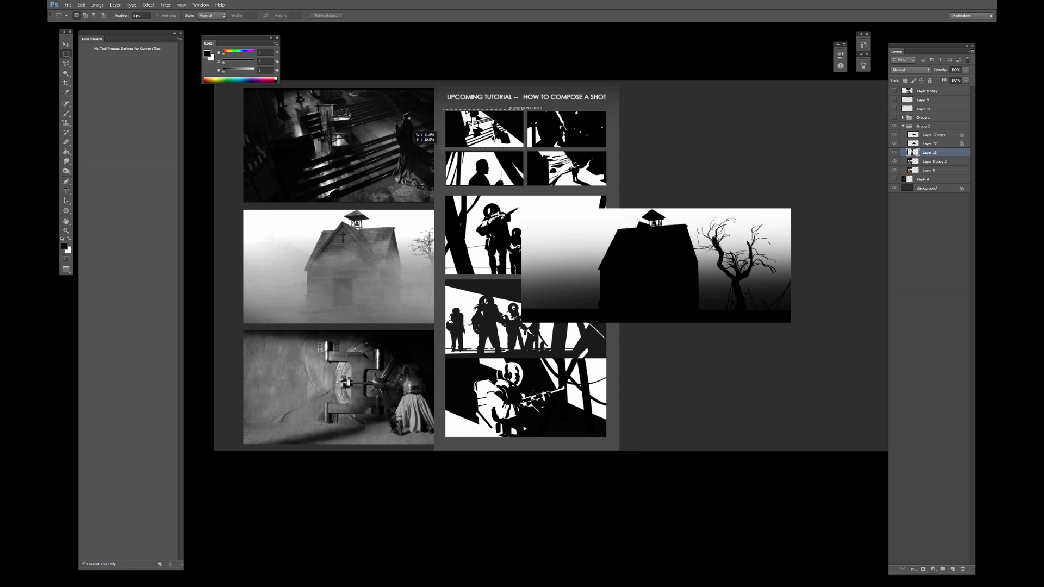
{"action": "key", "text": "ctrl+shift+alt+n"}
{"action": "left_click", "coordinate": [907, 161]}
{"action": "key", "text": "Delete"}
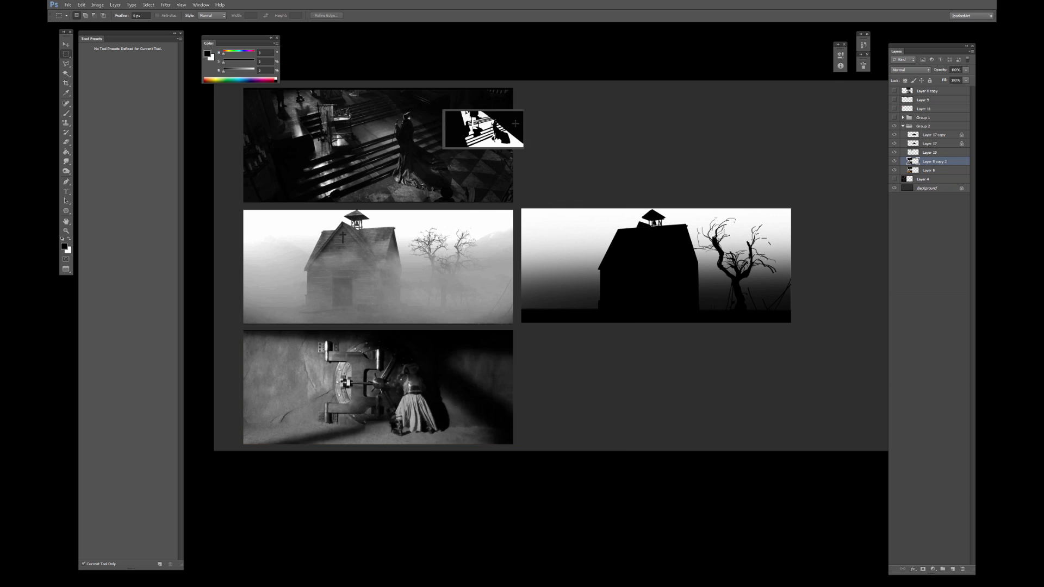
Scale the staircase thumbnail up to about 341% and place it beside the staircase film still.
{"action": "key", "text": "v"}
{"action": "left_click", "coordinate": [495, 138]}
{"action": "left_click_drag", "start_coordinate": [524, 109], "coordinate": [603, 70]}
{"action": "left_click_drag", "start_coordinate": [583, 121], "coordinate": [735, 140]}
{"action": "left_click_drag", "start_coordinate": [753, 90], "coordinate": [793, 70]}
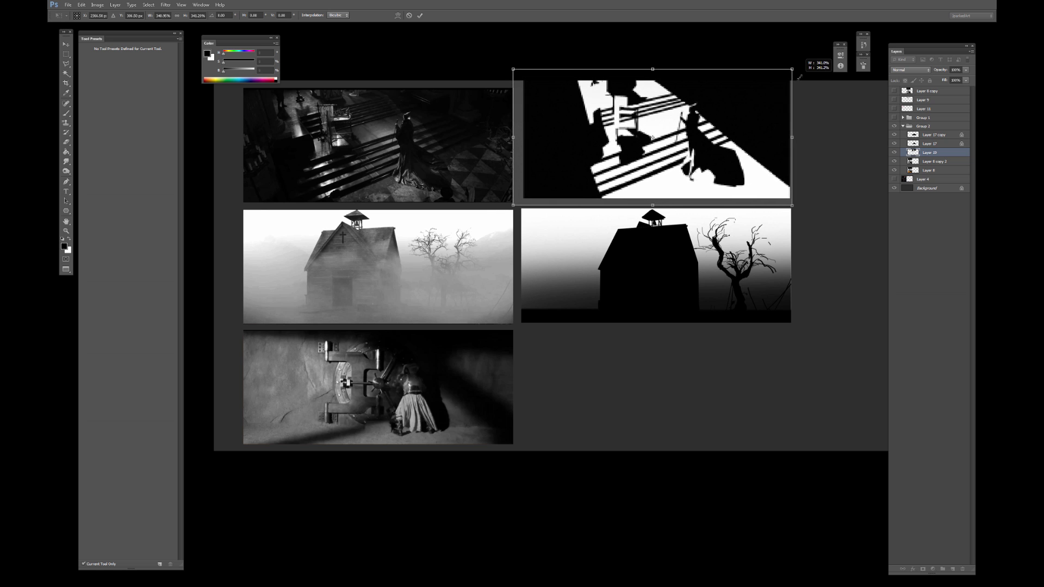
{"action": "left_click_drag", "start_coordinate": [767, 114], "coordinate": [766, 121]}
{"action": "key", "text": "Return"}
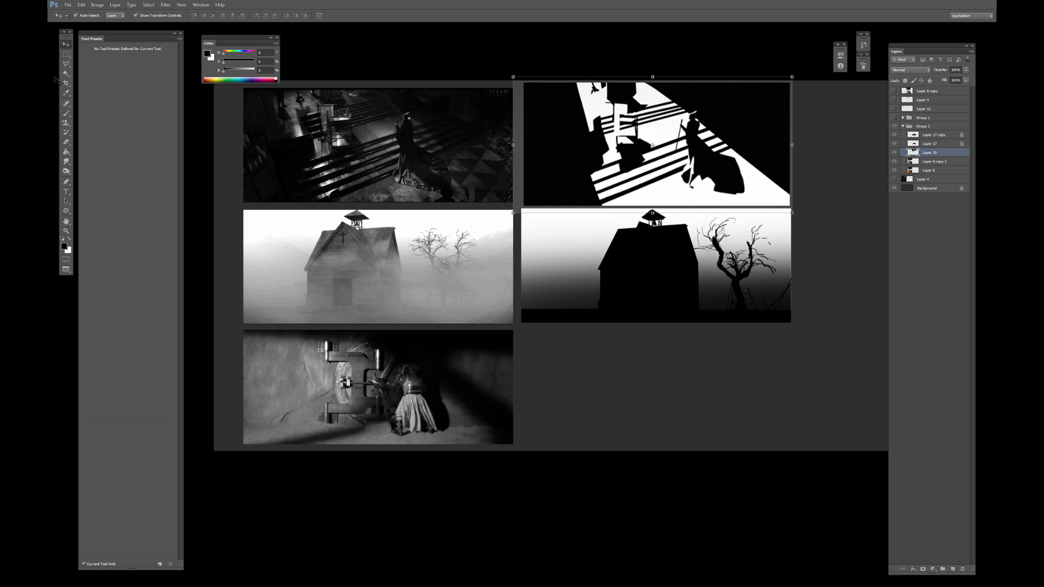
Crop the grey border off the staircase thumbnail and scale it down slightly to match the height of its film still.
{"action": "key", "text": "m"}
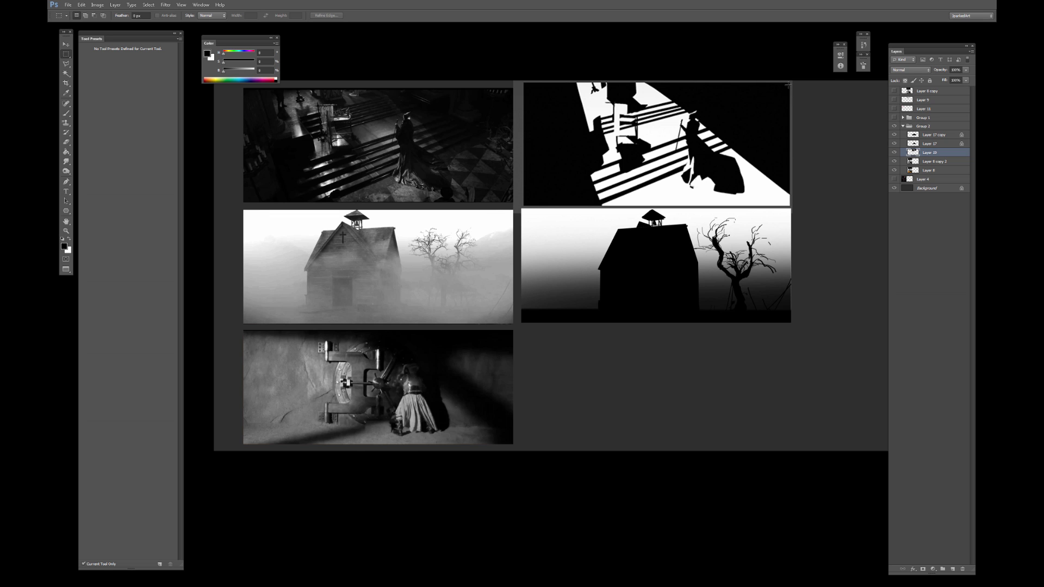
{"action": "key", "text": "ctrl+shift+alt+n"}
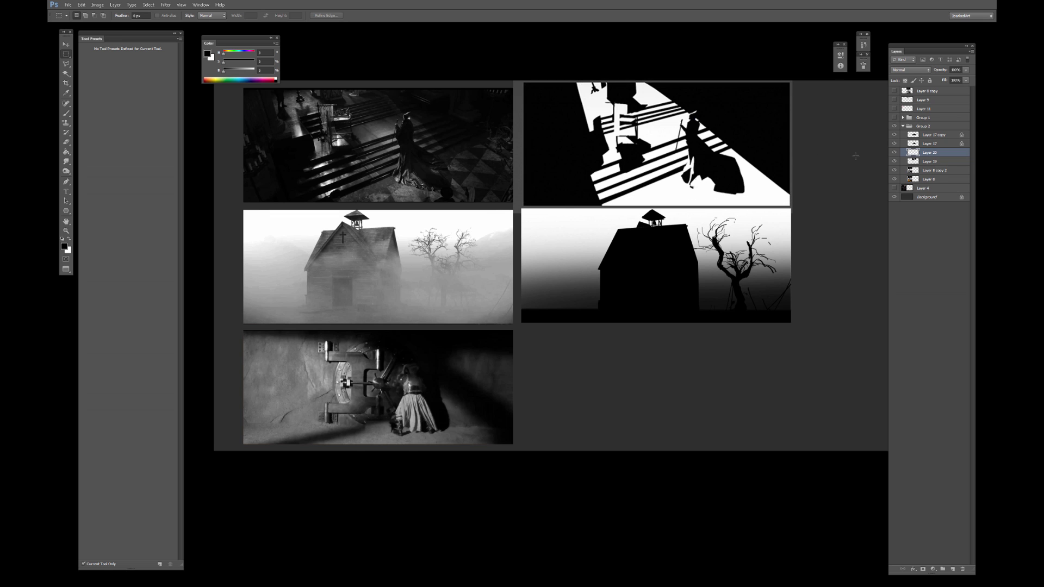
{"action": "left_click", "coordinate": [928, 161]}
{"action": "key", "text": "Delete"}
{"action": "left_click", "coordinate": [930, 153]}
{"action": "key", "text": "v"}
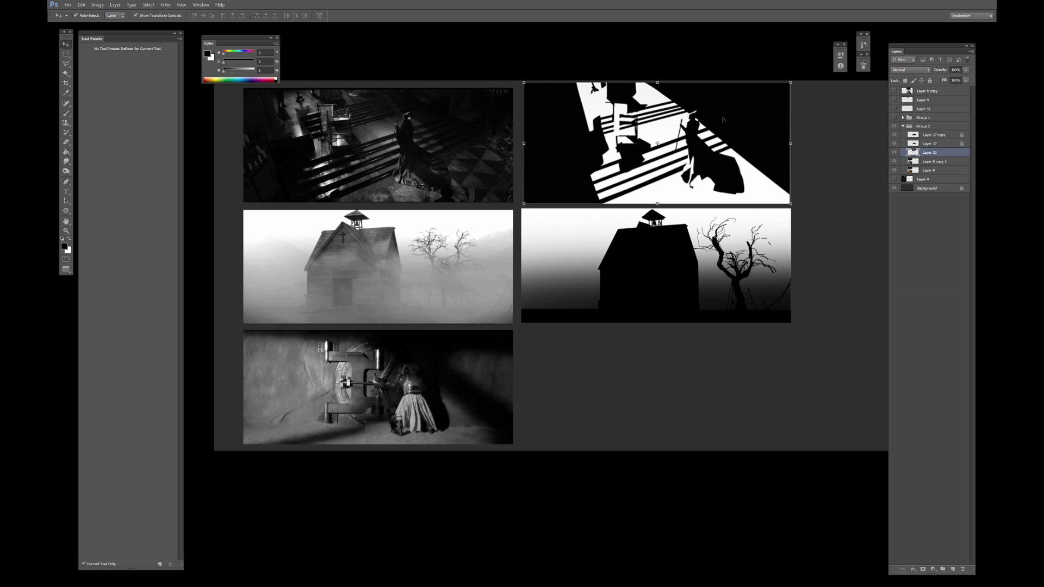
{"action": "left_click_drag", "start_coordinate": [782, 85], "coordinate": [770, 106]}
{"action": "key", "text": "Return"}
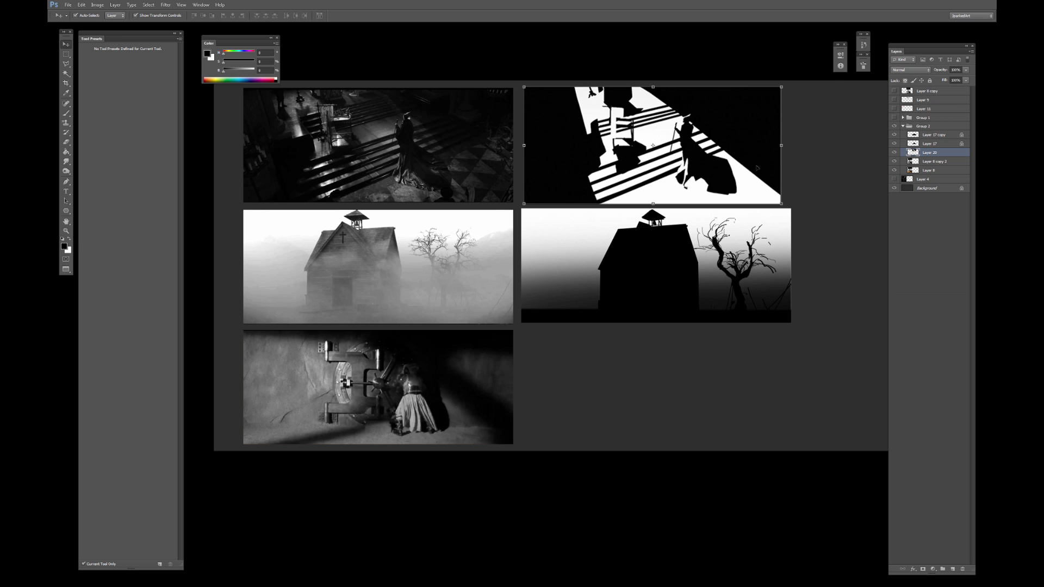
Duplicate the staircase study, lock the copy's transparent pixels, and soften its diagonal shadow edge with a soft black brush.
{"action": "left_click_drag", "start_coordinate": [931, 160], "coordinate": [941, 280]}
{"action": "left_click_drag", "start_coordinate": [947, 565], "coordinate": [952, 568]}
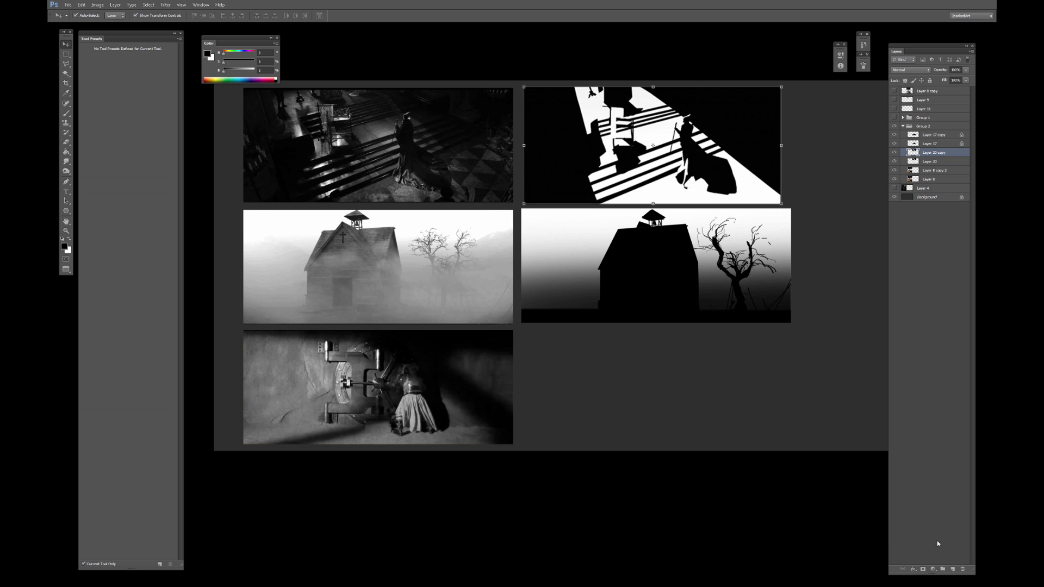
{"action": "key", "text": "b"}
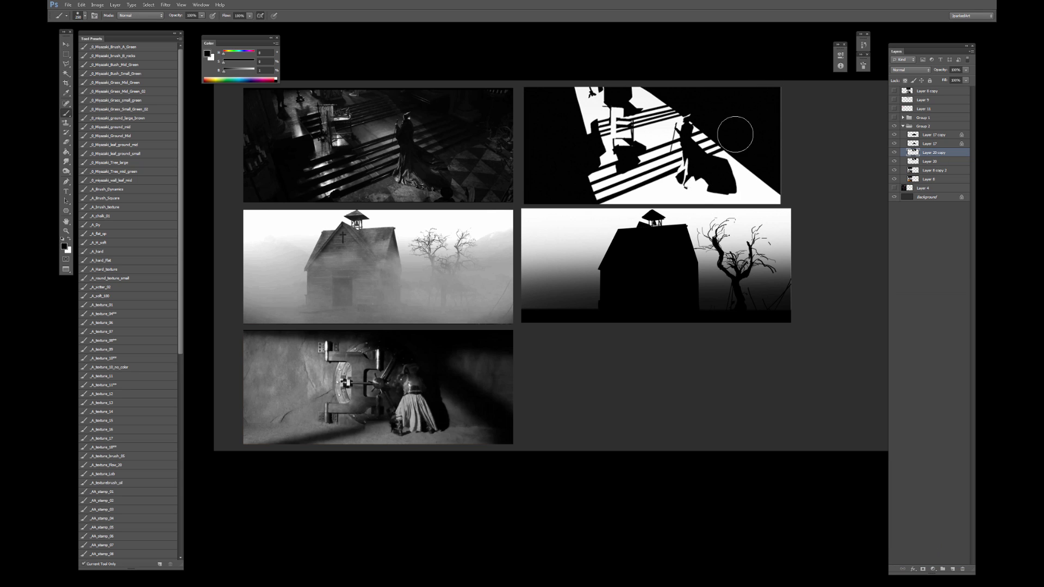
{"action": "key", "text": "bracketleft"}
{"action": "key", "text": "bracketleft"}
{"action": "key", "text": "bracketleft"}
{"action": "left_click_drag", "start_coordinate": [729, 137], "coordinate": [794, 202]}
{"action": "key", "text": "ctrl+z"}
{"action": "key", "text": "slash"}
{"action": "key", "text": "bracketleft"}
{"action": "mouse_move", "coordinate": [773, 176]}
{"action": "left_mouse_down"}
{"action": "mouse_move", "coordinate": [718, 125]}
{"action": "mouse_move", "coordinate": [785, 181]}
{"action": "mouse_move", "coordinate": [710, 132]}
{"action": "mouse_move", "coordinate": [751, 163]}
{"action": "mouse_move", "coordinate": [697, 105]}
{"action": "left_mouse_up"}
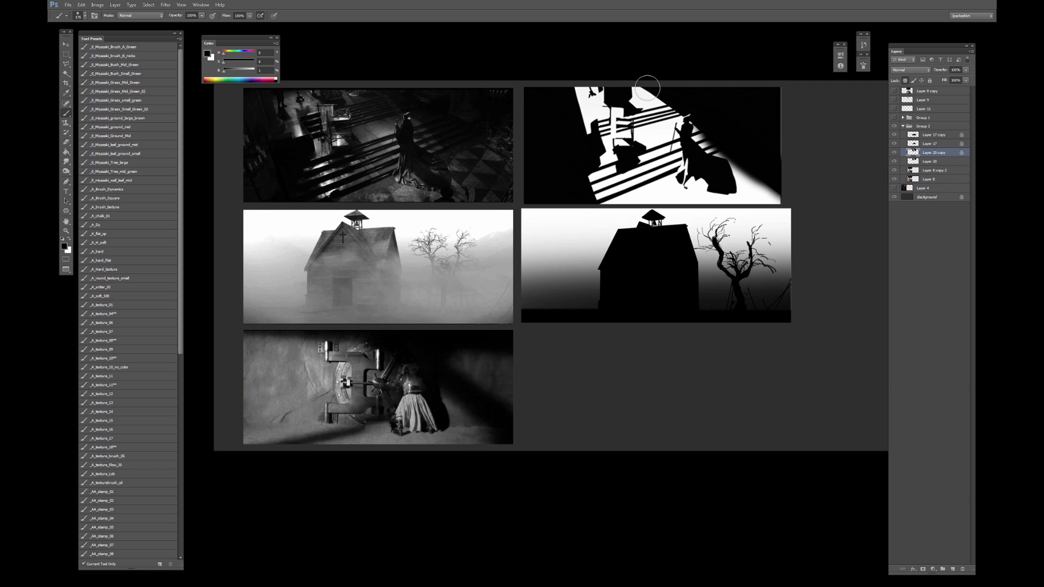
Darken the staircase study's upper edge and the lower ends of the steps with soft black strokes.
{"action": "key", "text": "bracketright"}
{"action": "key", "text": "bracketright"}
{"action": "mouse_move", "coordinate": [647, 83]}
{"action": "left_mouse_down"}
{"action": "mouse_move", "coordinate": [661, 97]}
{"action": "mouse_move", "coordinate": [641, 89]}
{"action": "mouse_move", "coordinate": [631, 98]}
{"action": "mouse_move", "coordinate": [656, 109]}
{"action": "mouse_move", "coordinate": [636, 125]}
{"action": "mouse_move", "coordinate": [694, 93]}
{"action": "mouse_move", "coordinate": [644, 90]}
{"action": "mouse_move", "coordinate": [606, 71]}
{"action": "mouse_move", "coordinate": [642, 103]}
{"action": "left_mouse_up"}
{"action": "key", "text": "ctrl+z"}
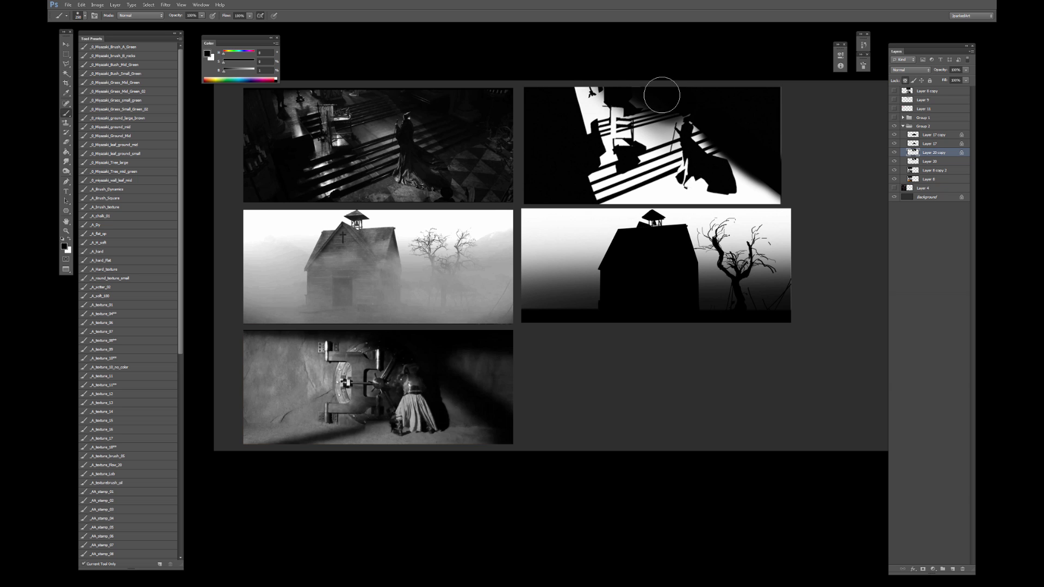
{"action": "key", "text": "ctrl+z"}
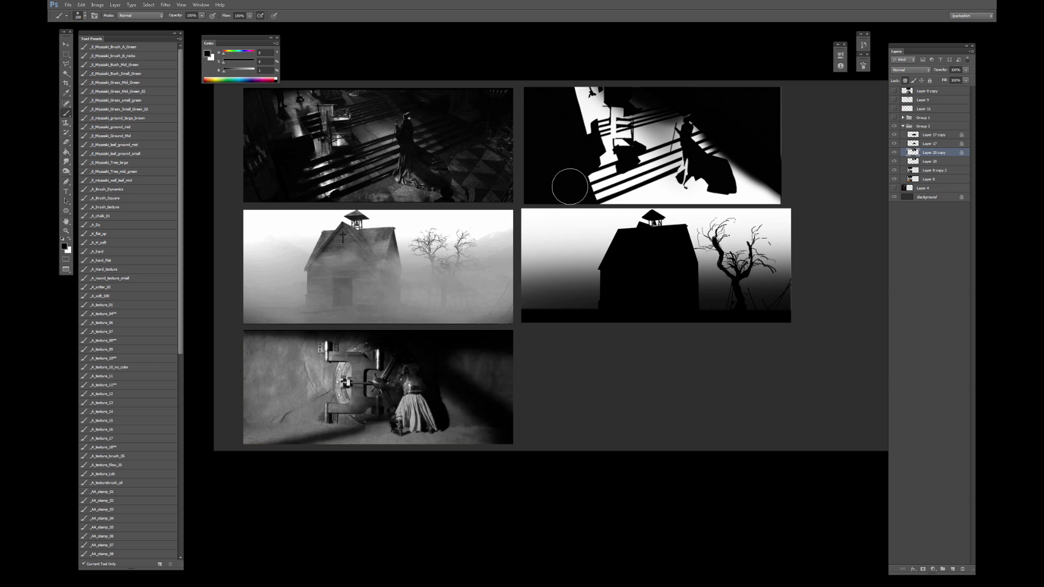
{"action": "left_click_drag", "start_coordinate": [571, 182], "coordinate": [626, 212]}
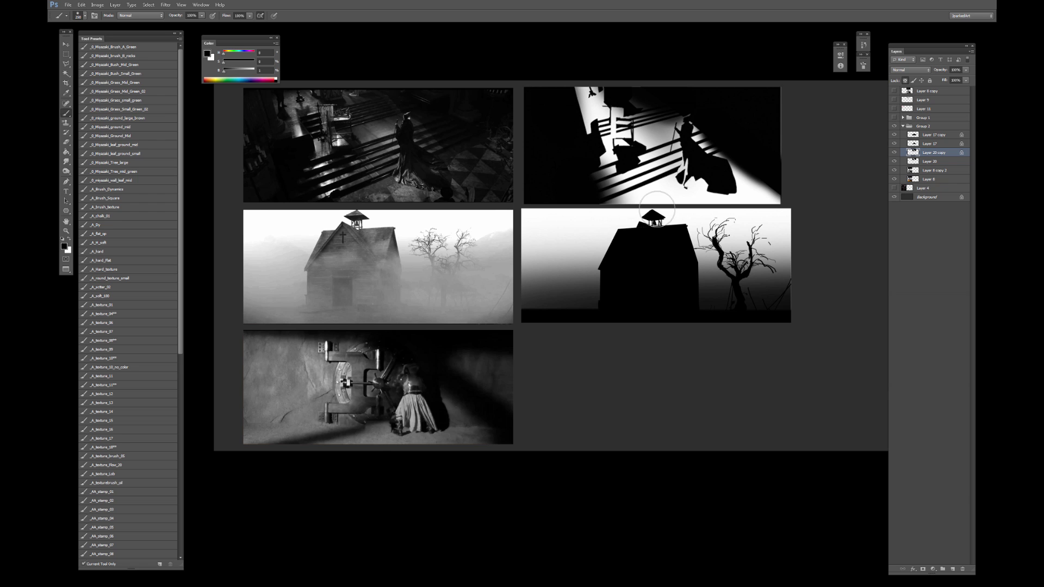
Unlock the transparent pixels of the softened staircase copy and undo a duplicate of the hard-edged staircase layer.
{"action": "key", "text": "e"}
{"action": "key", "text": "slash"}
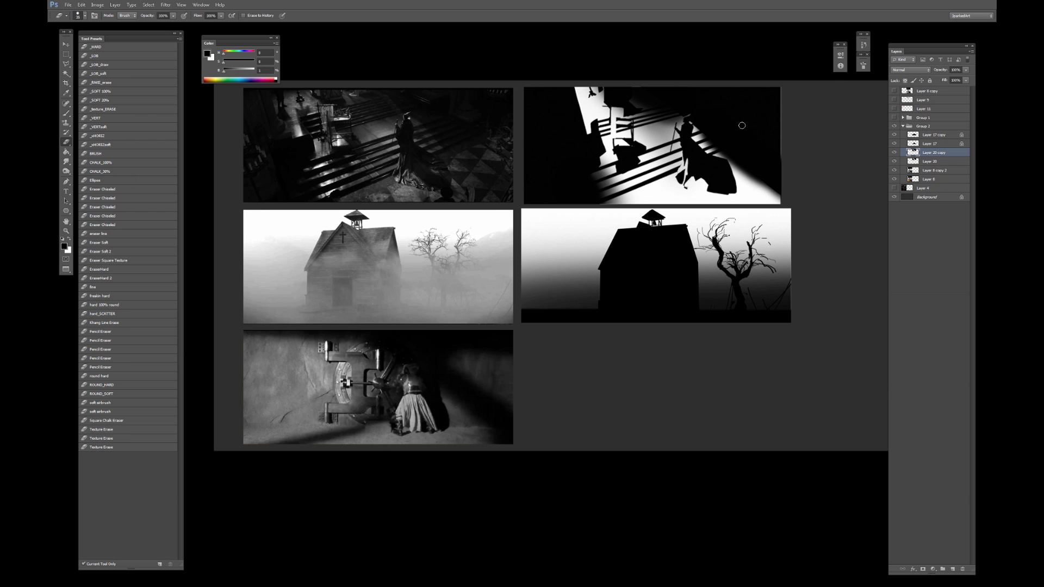
{"action": "key", "text": "bracketleft"}
{"action": "left_click_drag", "start_coordinate": [934, 161], "coordinate": [952, 569]}
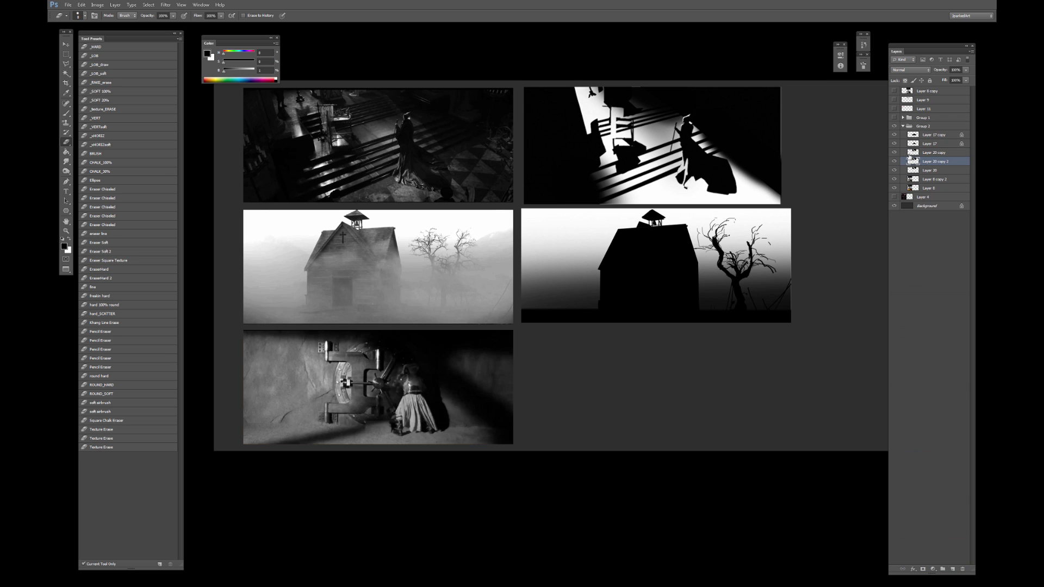
{"action": "key", "text": "ctrl+z"}
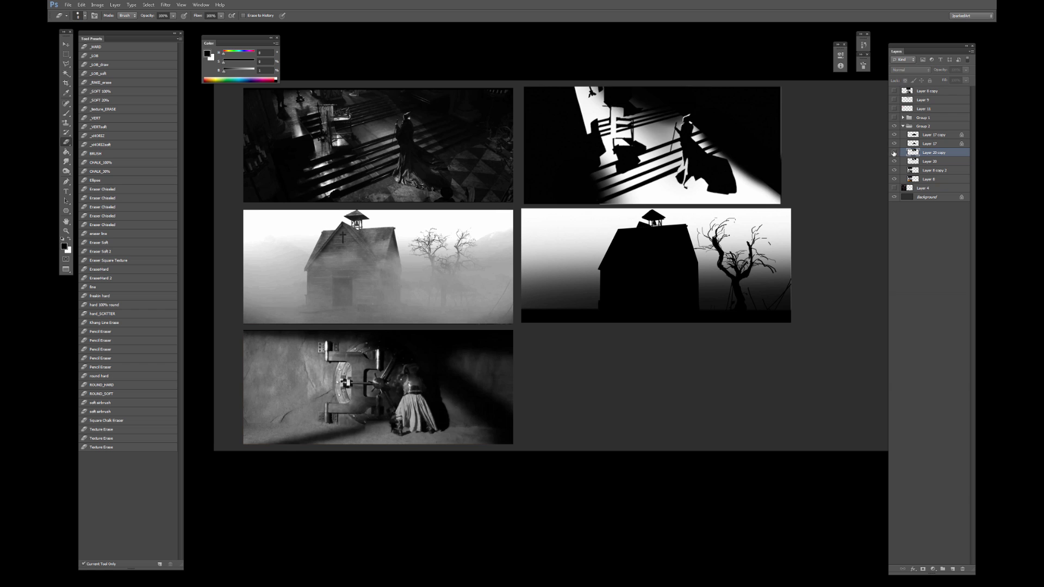
Compare the softened staircase study with the hard-edged version by repeatedly toggling the softened layer's visibility.
{"action": "left_click", "coordinate": [893, 153]}
{"action": "left_click", "coordinate": [893, 153]}
{"action": "left_click", "coordinate": [894, 153]}
{"action": "left_click", "coordinate": [894, 153]}
{"action": "left_click", "coordinate": [893, 153]}
{"action": "left_click", "coordinate": [893, 153]}
{"action": "left_click", "coordinate": [893, 153]}
{"action": "left_click", "coordinate": [894, 152]}
Collapse and hide the group with the house and staircase studies, and deselect it to leave an empty canvas.
{"action": "left_click", "coordinate": [918, 135]}
{"action": "left_click", "coordinate": [904, 126]}
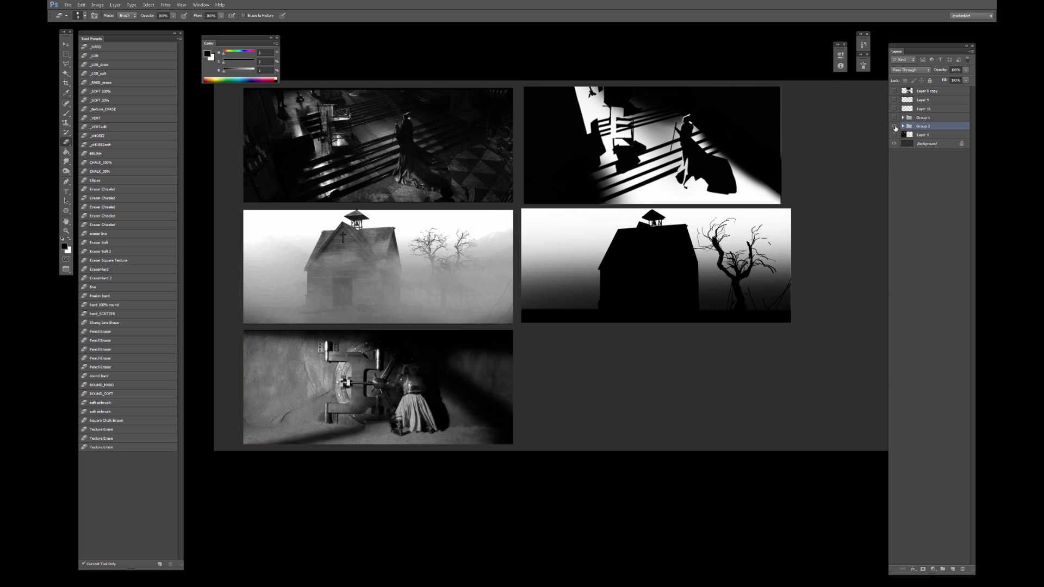
{"action": "left_click", "coordinate": [895, 127]}
{"action": "key", "text": "v"}
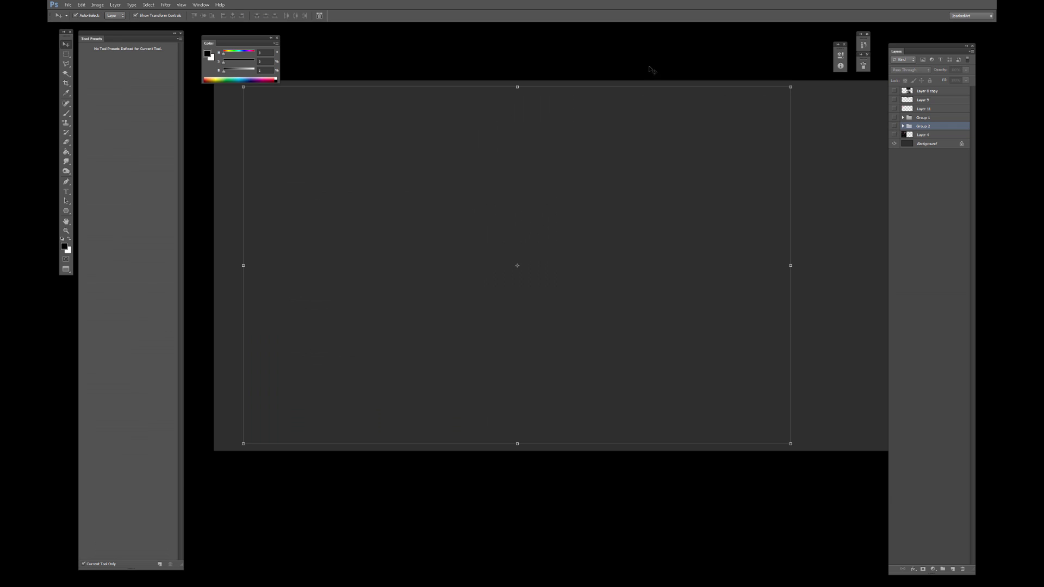
{"action": "left_click", "coordinate": [652, 70]}
{"action": "left_click_drag", "start_coordinate": [653, 70], "coordinate": [637, 107]}
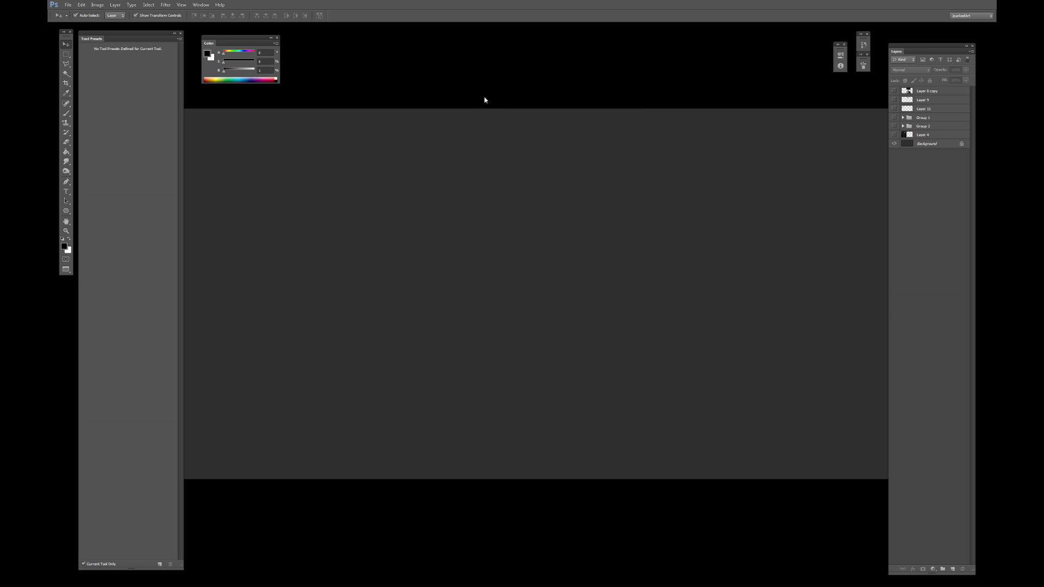
Show the group with the house and staircase studies and duplicate the house study onto a layer outside the collapsed group.
{"action": "left_click_drag", "start_coordinate": [451, 133], "coordinate": [525, 126]}
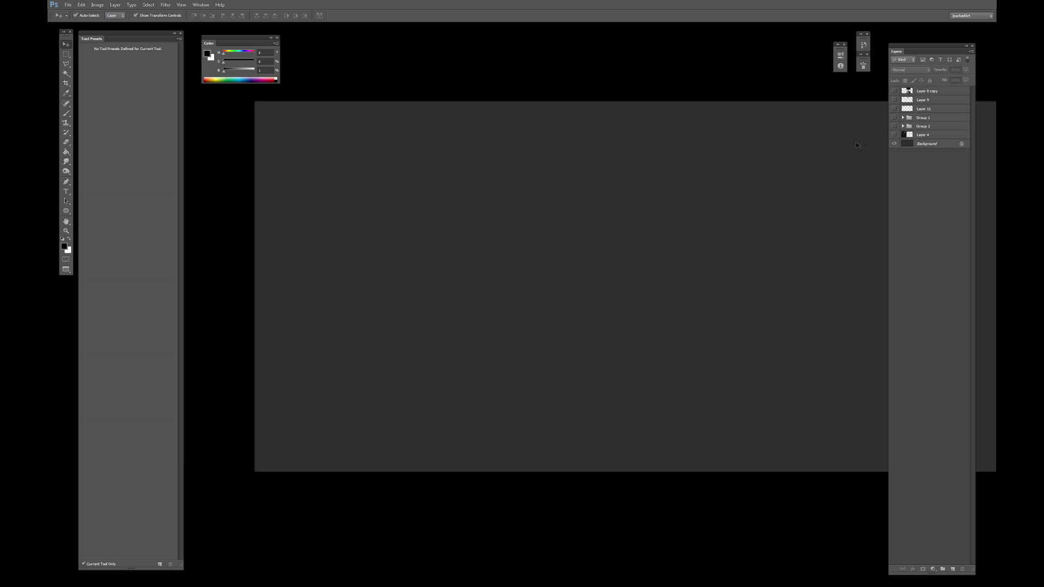
{"action": "left_click", "coordinate": [895, 126]}
{"action": "left_click_drag", "start_coordinate": [620, 232], "coordinate": [600, 248]}
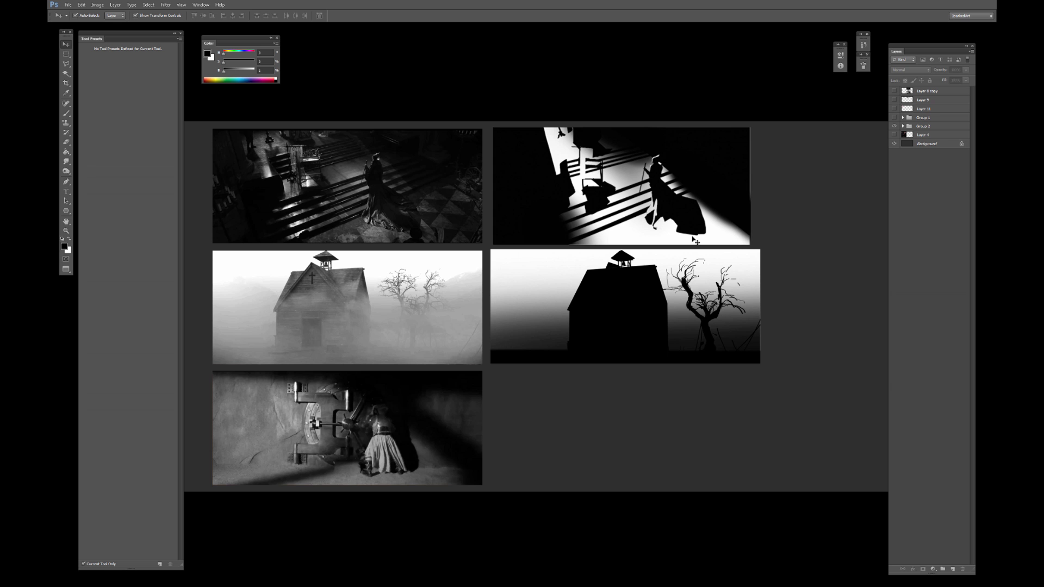
{"action": "left_click", "coordinate": [584, 297]}
{"action": "left_click_drag", "start_coordinate": [581, 301], "coordinate": [400, 404]}
{"action": "left_click_drag", "start_coordinate": [898, 137], "coordinate": [909, 104]}
{"action": "left_click", "coordinate": [903, 135]}
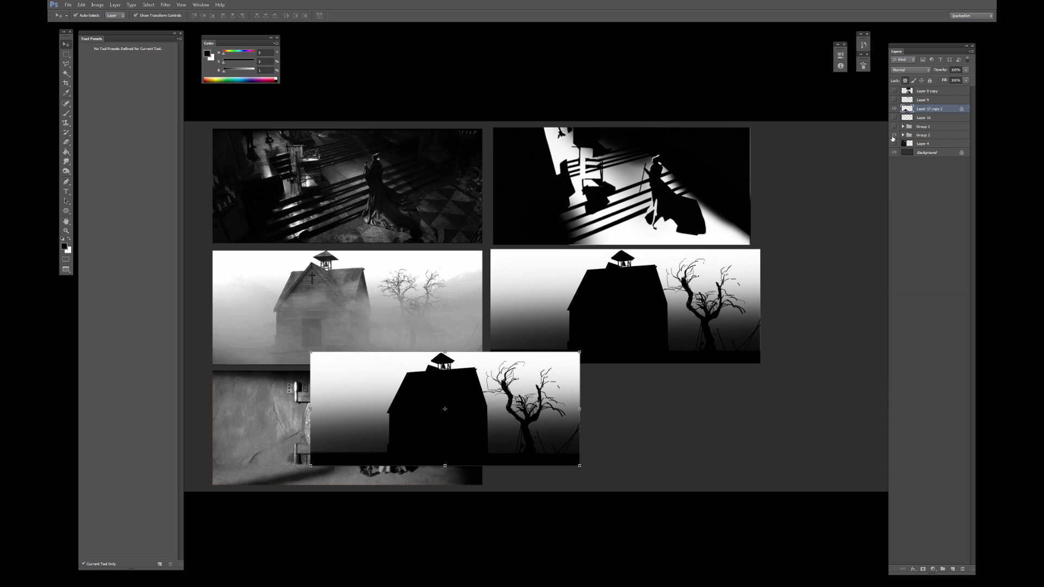
Hide the house and staircase group, place the house copy in the canvas's upper left, and duplicate it directly below.
{"action": "left_click", "coordinate": [894, 135]}
{"action": "left_click_drag", "start_coordinate": [521, 397], "coordinate": [484, 292]}
{"action": "left_click_drag", "start_coordinate": [648, 270], "coordinate": [530, 311]}
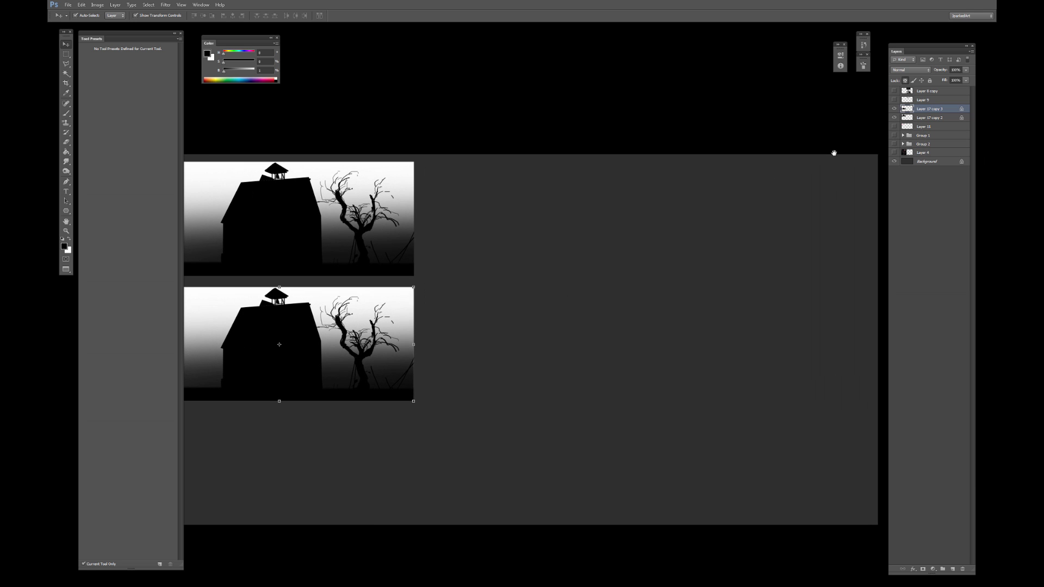
Show Group 1 and put a merged copy of its three black-and-white studies on a new layer above the group.
{"action": "left_click", "coordinate": [894, 135]}
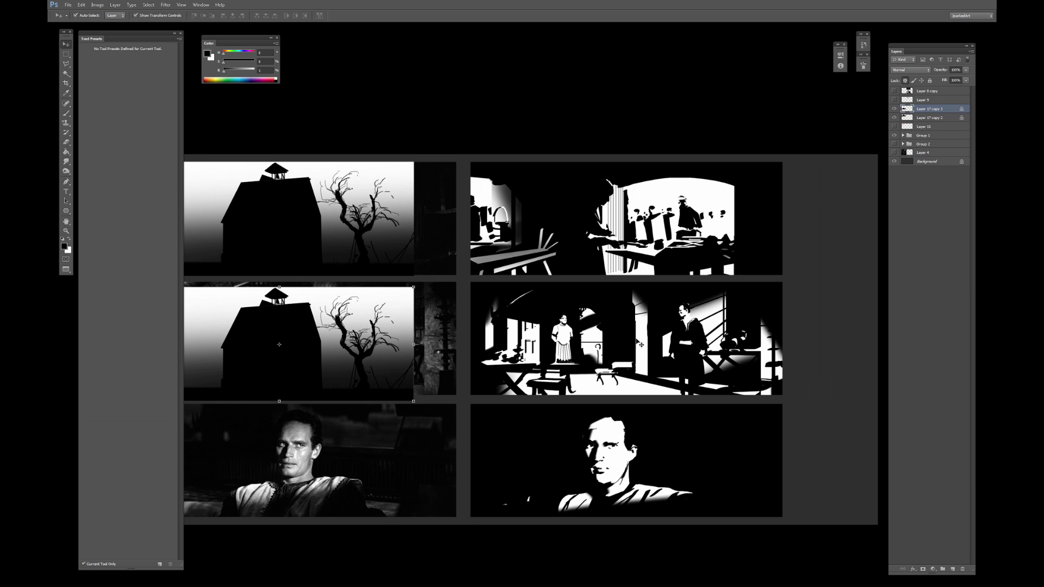
{"action": "left_click_drag", "start_coordinate": [635, 361], "coordinate": [617, 324]}
{"action": "left_click", "coordinate": [690, 415]}
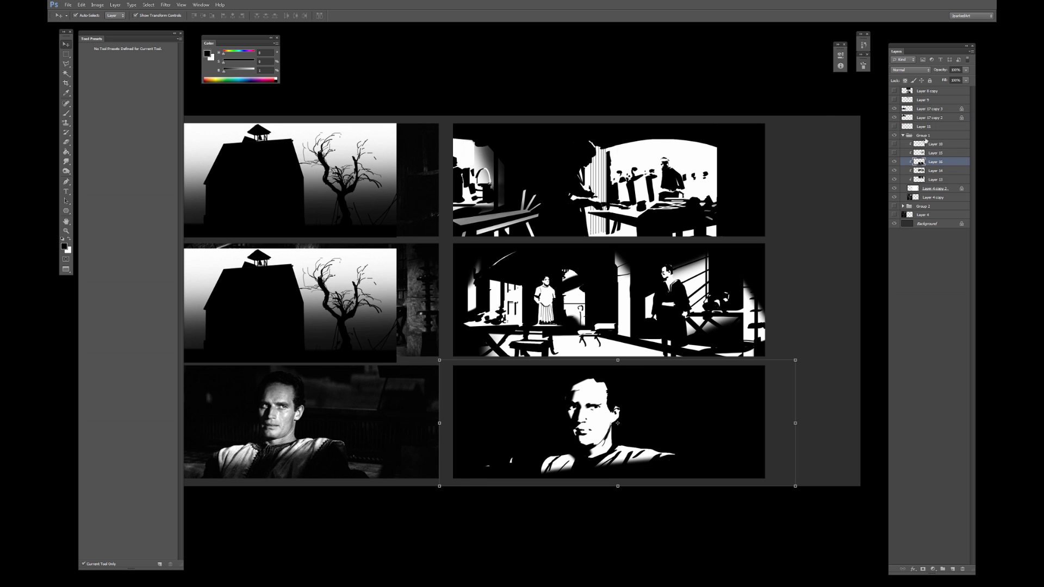
{"action": "left_click", "coordinate": [924, 135]}
{"action": "left_click", "coordinate": [903, 135]}
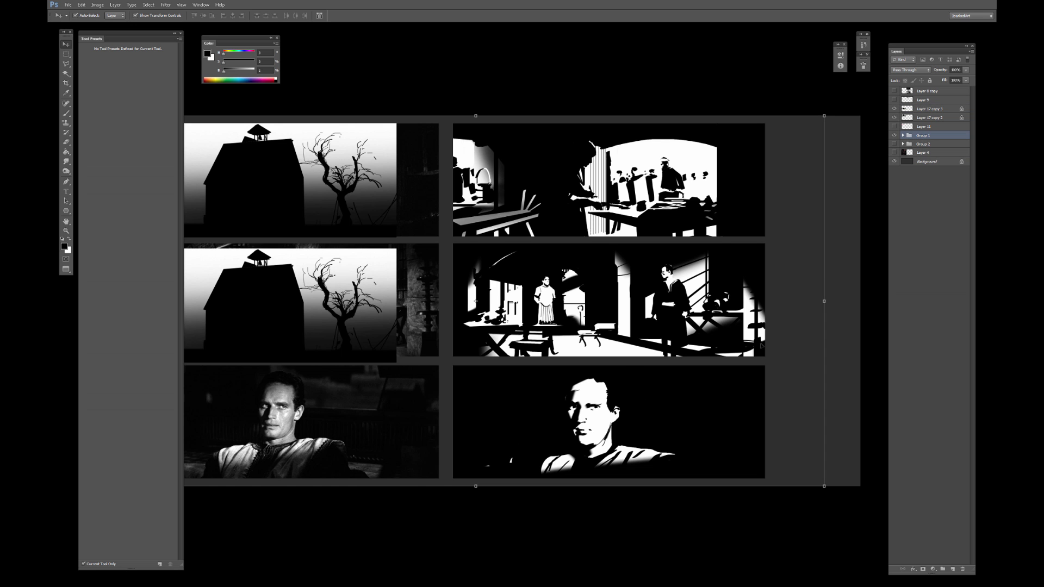
{"action": "left_click", "coordinate": [759, 379]}
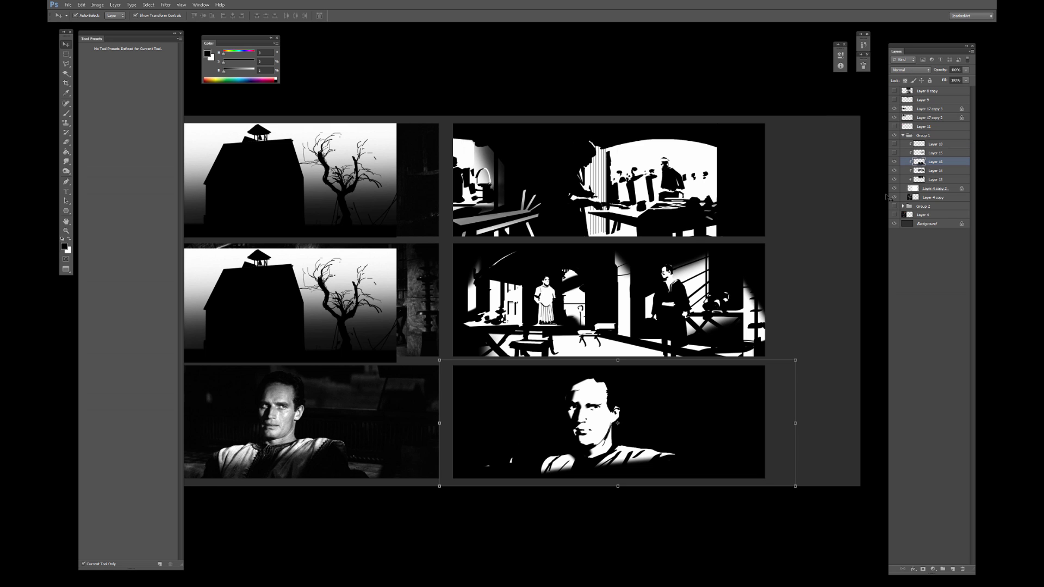
{"action": "left_click", "coordinate": [916, 189]}
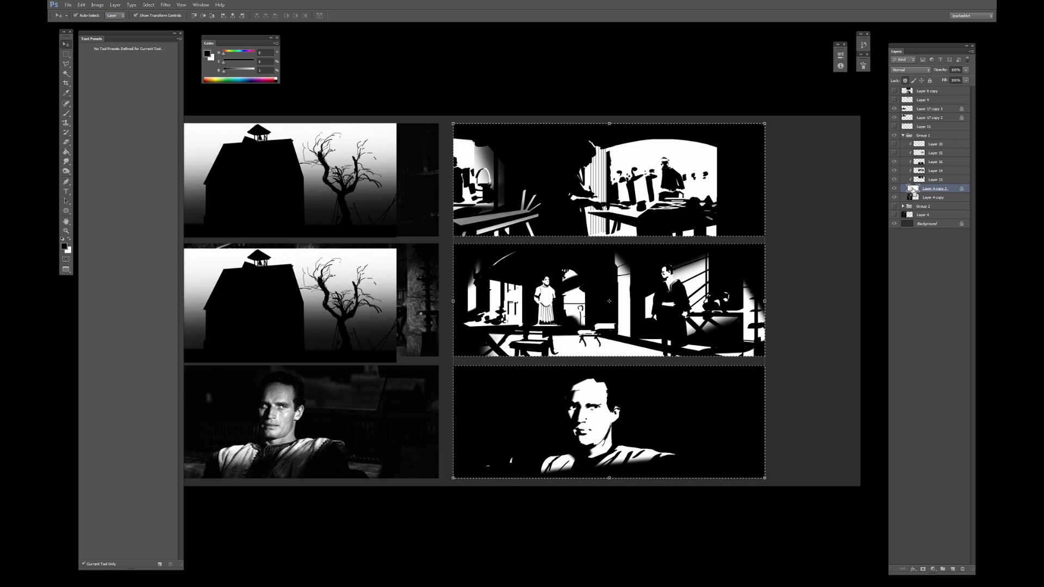
{"action": "key", "text": "ctrl+v"}
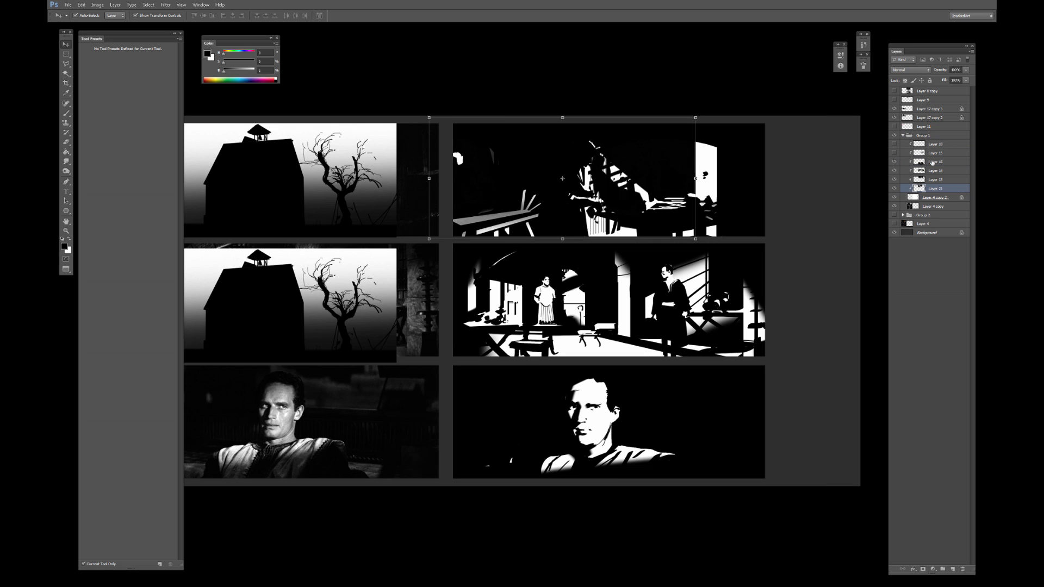
{"action": "left_click_drag", "start_coordinate": [934, 169], "coordinate": [907, 139]}
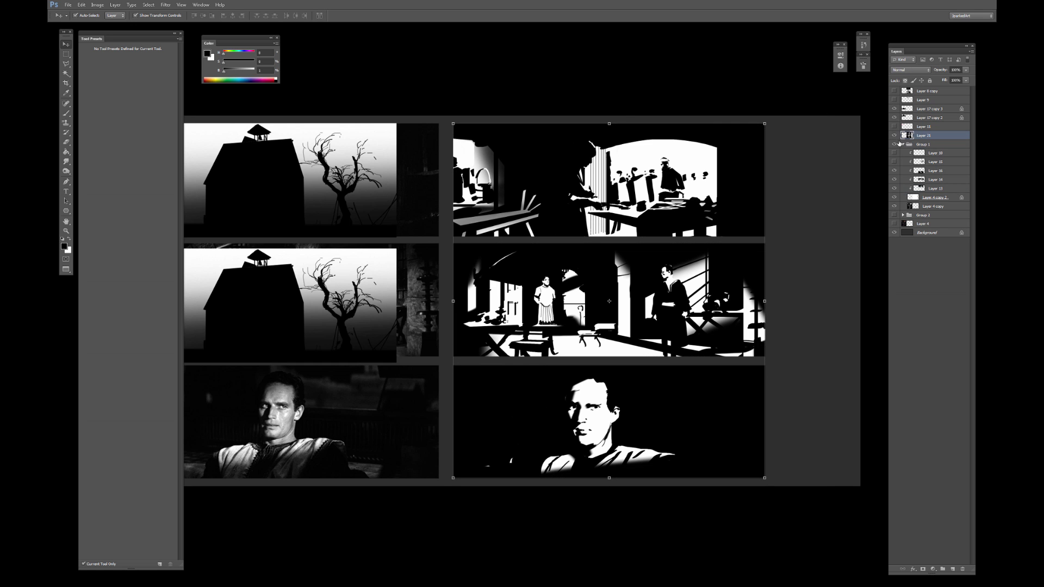
Collapse and hide Group 1 and shift the merged copy of the three studies slightly to the left.
{"action": "left_click", "coordinate": [903, 145]}
{"action": "left_click", "coordinate": [894, 144]}
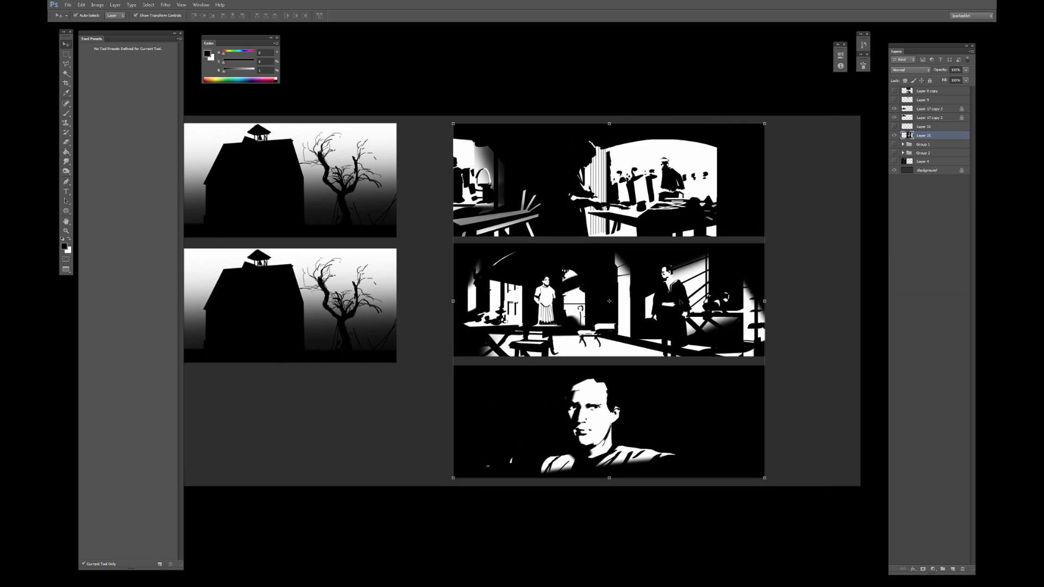
{"action": "left_click_drag", "start_coordinate": [680, 303], "coordinate": [656, 303]}
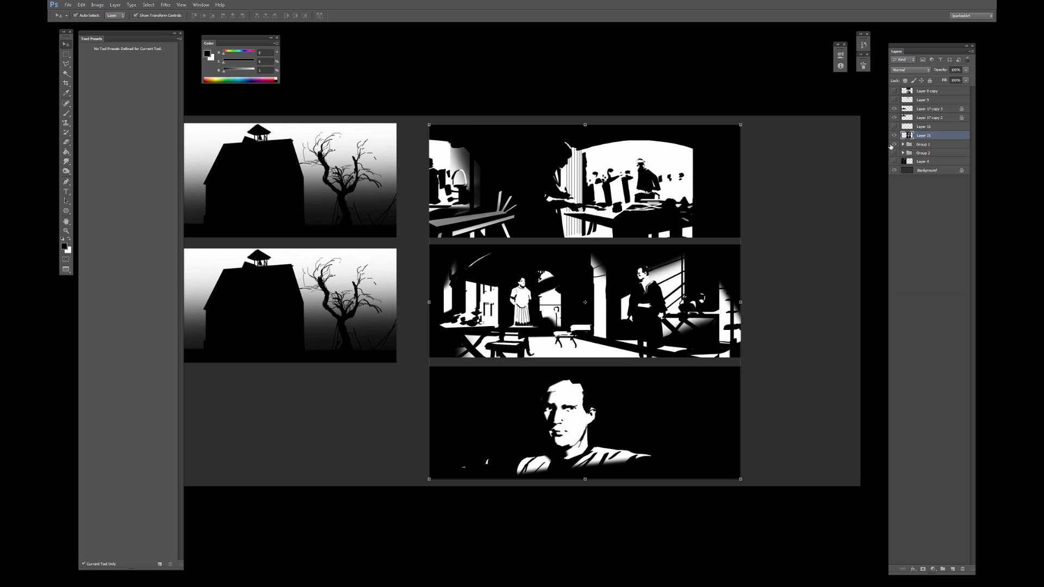
Compare the merged copy with the original Group 1 by toggling their visibility, leaving only the merged copy shown and selected.
{"action": "left_click", "coordinate": [894, 144]}
{"action": "left_click", "coordinate": [894, 134]}
{"action": "left_click", "coordinate": [894, 144]}
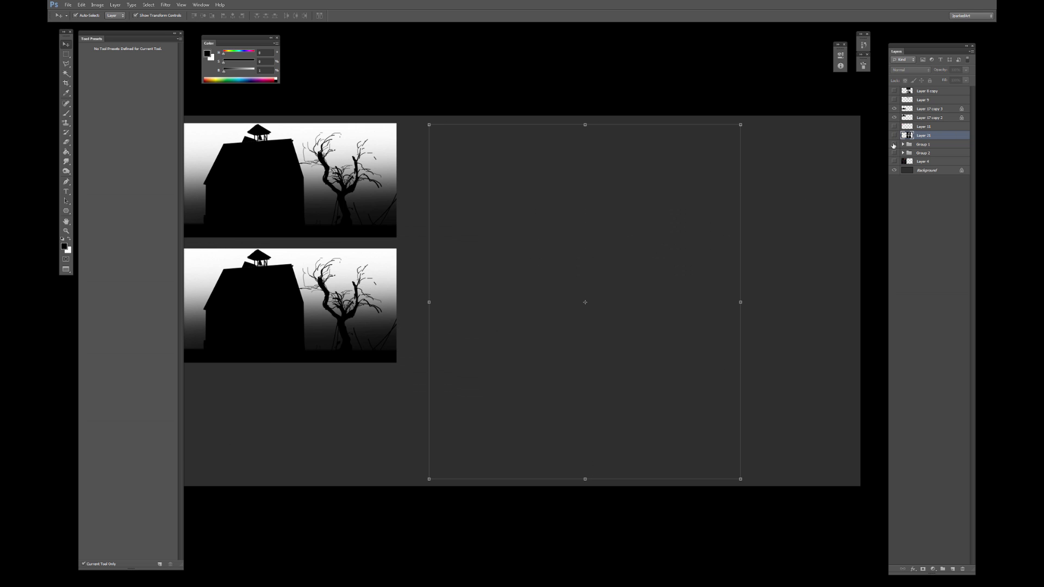
{"action": "left_click", "coordinate": [895, 144]}
{"action": "left_click", "coordinate": [621, 416]}
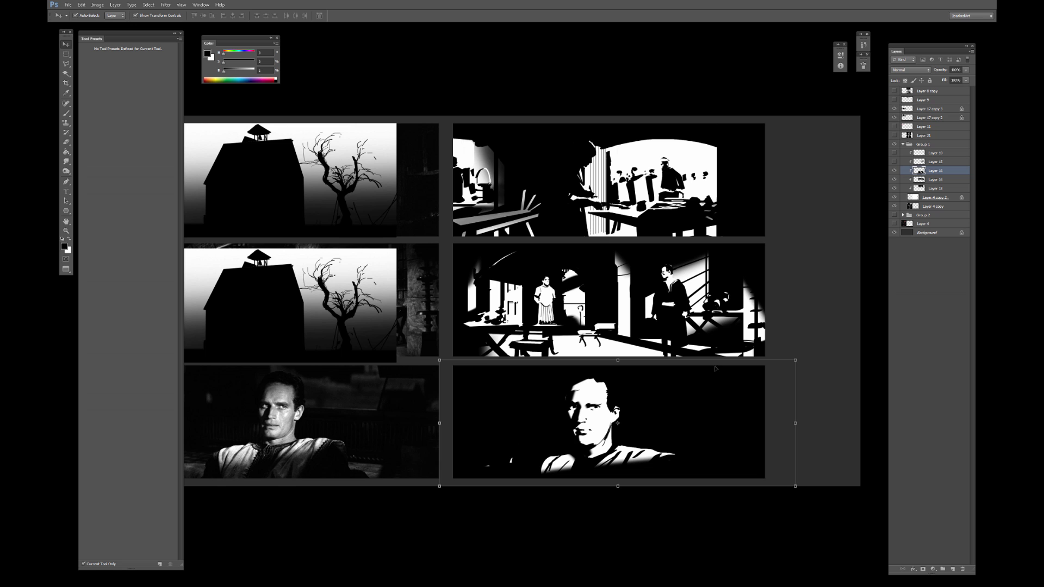
{"action": "left_click", "coordinate": [903, 144]}
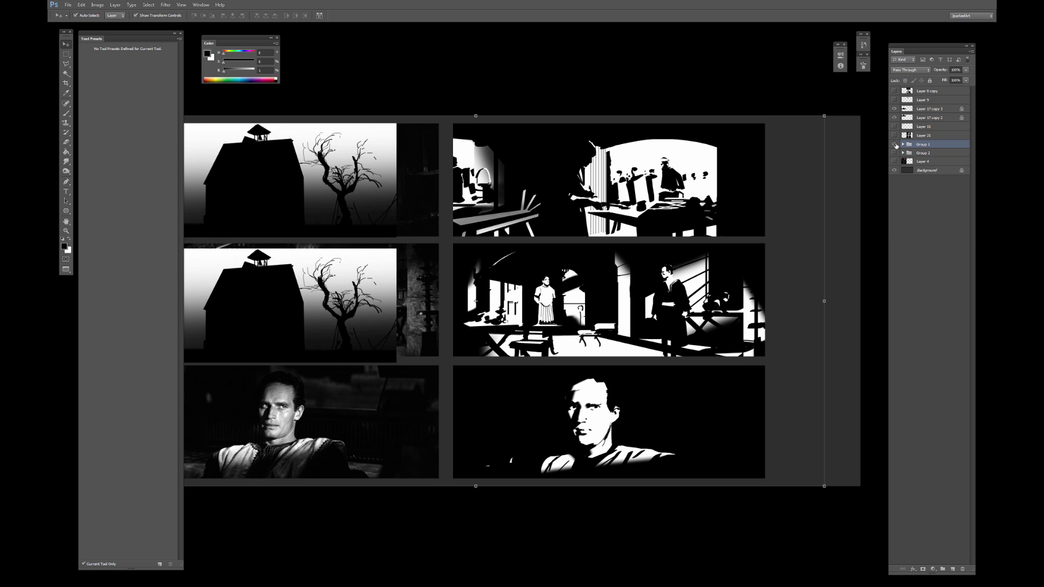
{"action": "left_click", "coordinate": [894, 144]}
{"action": "left_click", "coordinate": [894, 135]}
{"action": "left_click", "coordinate": [915, 136]}
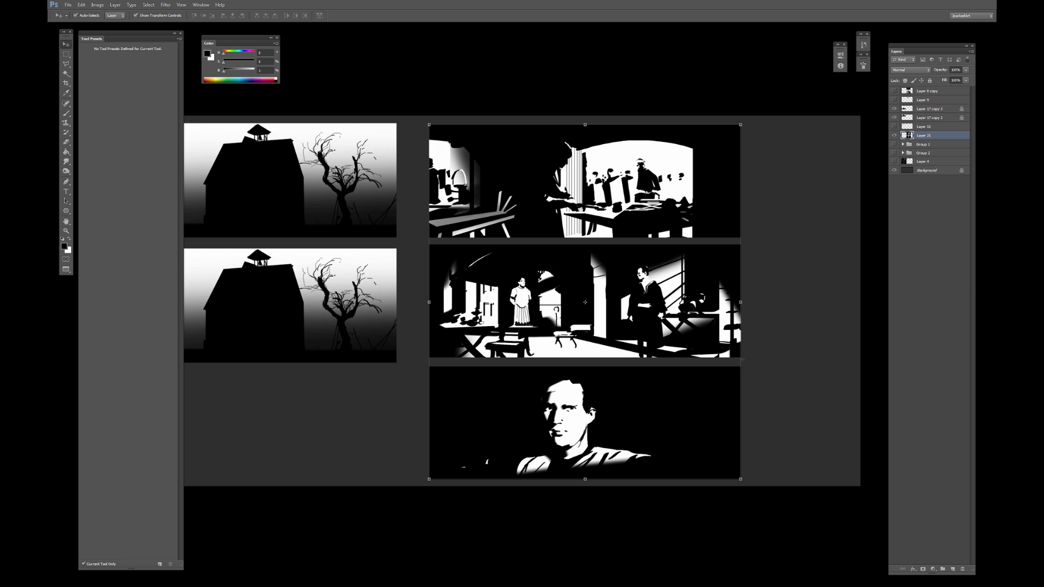
Copy the portrait study from the merged layer onto its own layer and move it left beneath the house copies.
{"action": "key", "text": "m"}
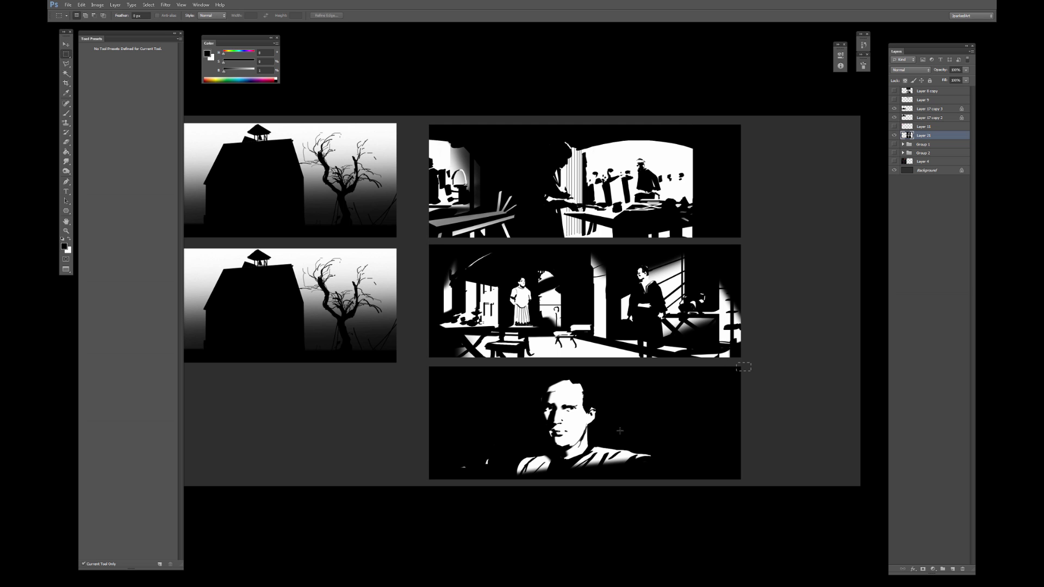
{"action": "left_click_drag", "start_coordinate": [620, 431], "coordinate": [415, 484]}
{"action": "key", "text": "ctrl+j"}
{"action": "key", "text": "v"}
{"action": "left_click_drag", "start_coordinate": [617, 405], "coordinate": [384, 417]}
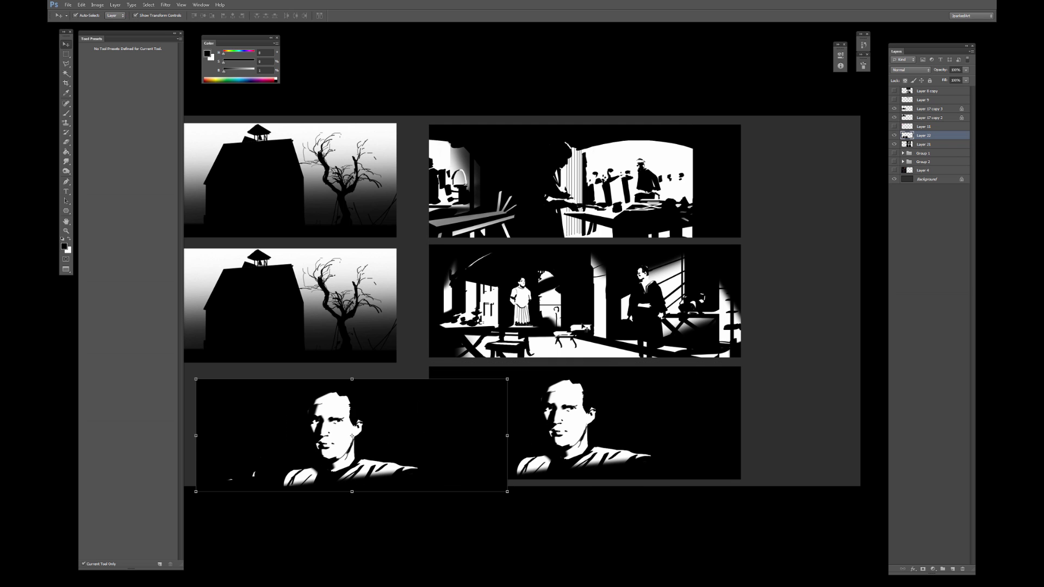
Hide the merged three-study layer, show Group 2, and duplicate its staircase study below the house study.
{"action": "left_click", "coordinate": [707, 330]}
{"action": "left_click", "coordinate": [894, 145]}
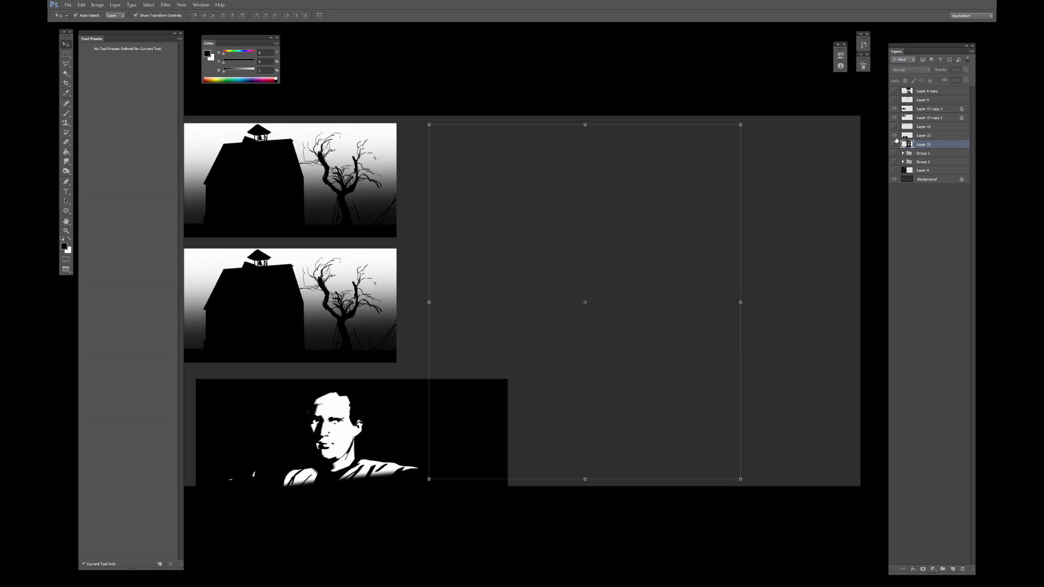
{"action": "left_click", "coordinate": [895, 162]}
{"action": "left_click_drag", "start_coordinate": [644, 200], "coordinate": [689, 447]}
{"action": "left_click", "coordinate": [908, 172]}
{"action": "left_click", "coordinate": [903, 163]}
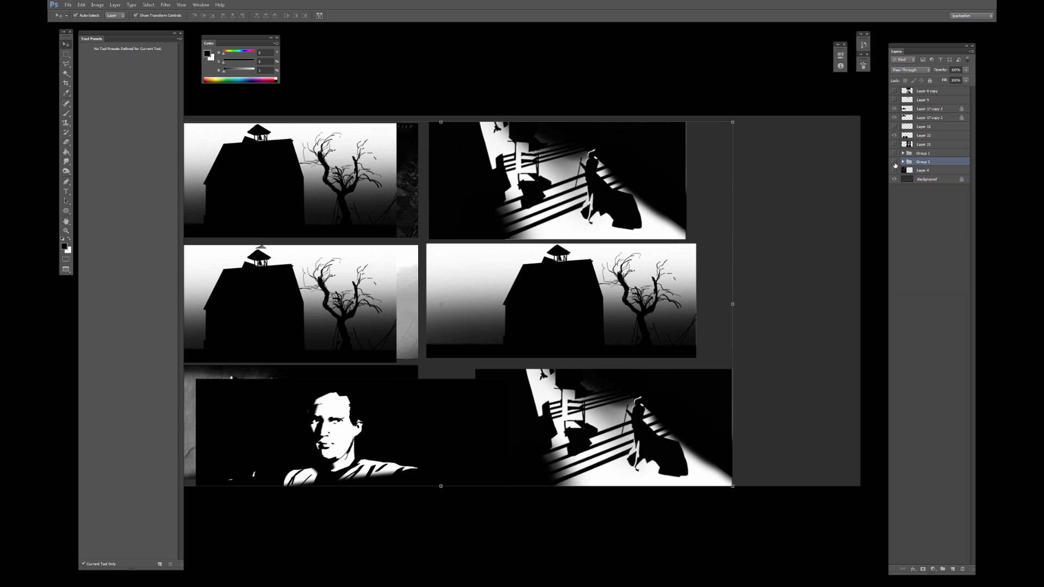
{"action": "left_click", "coordinate": [894, 161]}
{"action": "left_click", "coordinate": [894, 161]}
Move the staircase copy's layer out of Group 2 to the layers above, and collapse and hide the group.
{"action": "left_click_drag", "start_coordinate": [675, 400], "coordinate": [695, 384]}
{"action": "left_click_drag", "start_coordinate": [913, 189], "coordinate": [929, 122]}
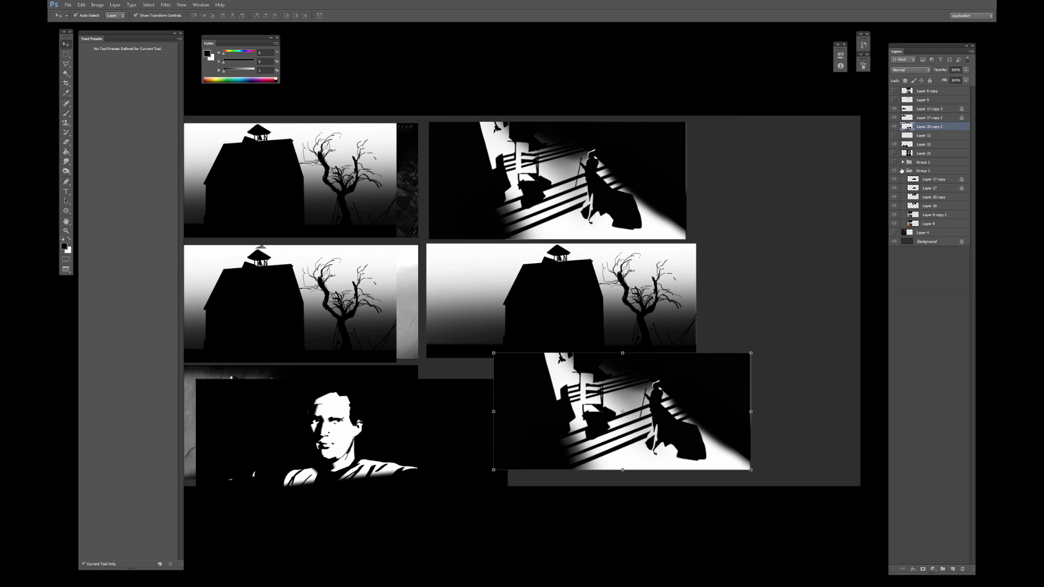
{"action": "left_click", "coordinate": [903, 170]}
{"action": "left_click", "coordinate": [895, 171]}
Place the staircase copy beside the upper house study, trim its uneven right edge, and slightly reduce its height to match.
{"action": "left_click_drag", "start_coordinate": [682, 371], "coordinate": [588, 141]}
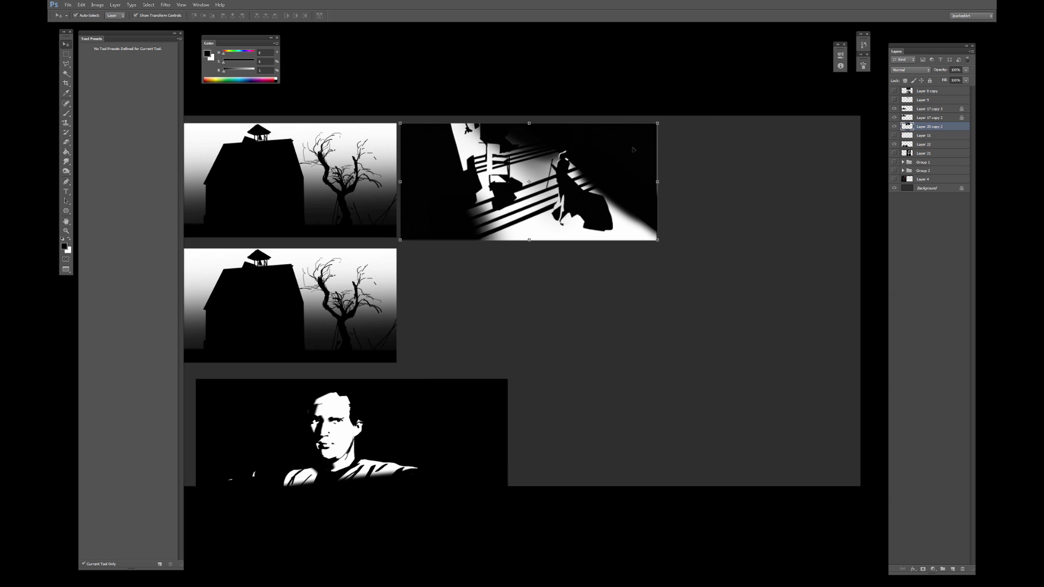
{"action": "left_click", "coordinate": [65, 54]}
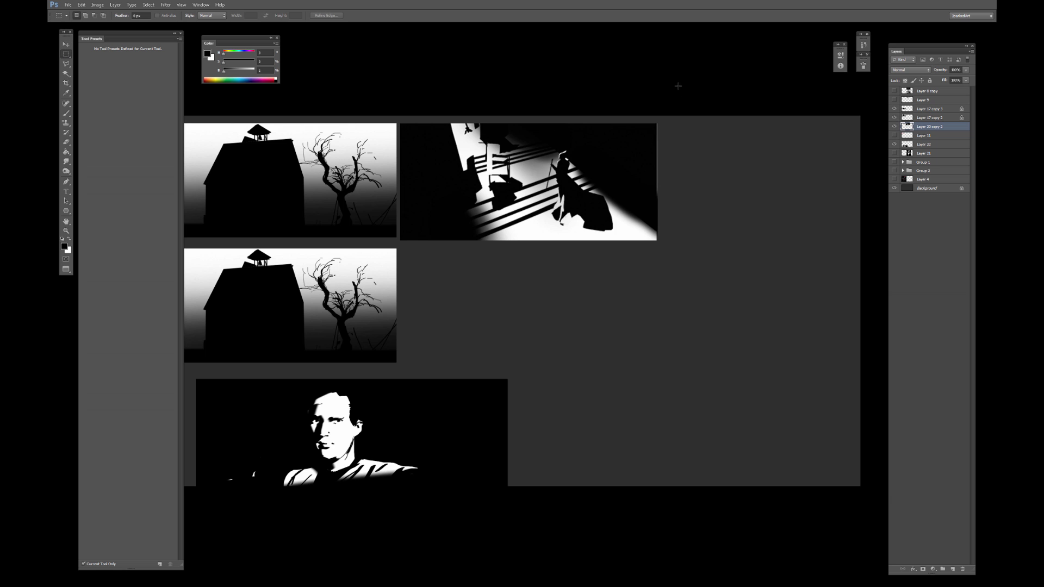
{"action": "left_click_drag", "start_coordinate": [676, 116], "coordinate": [655, 261]}
{"action": "key", "text": "Delete"}
{"action": "key", "text": "ctrl+d"}
{"action": "key", "text": "v"}
{"action": "left_click_drag", "start_coordinate": [528, 240], "coordinate": [528, 237]}
{"action": "key", "text": "Return"}
{"action": "left_click", "coordinate": [583, 90]}
Move the portrait study to the canvas's upper right, raise its layer above the house copies, and hide it.
{"action": "left_click_drag", "start_coordinate": [417, 433], "coordinate": [634, 404]}
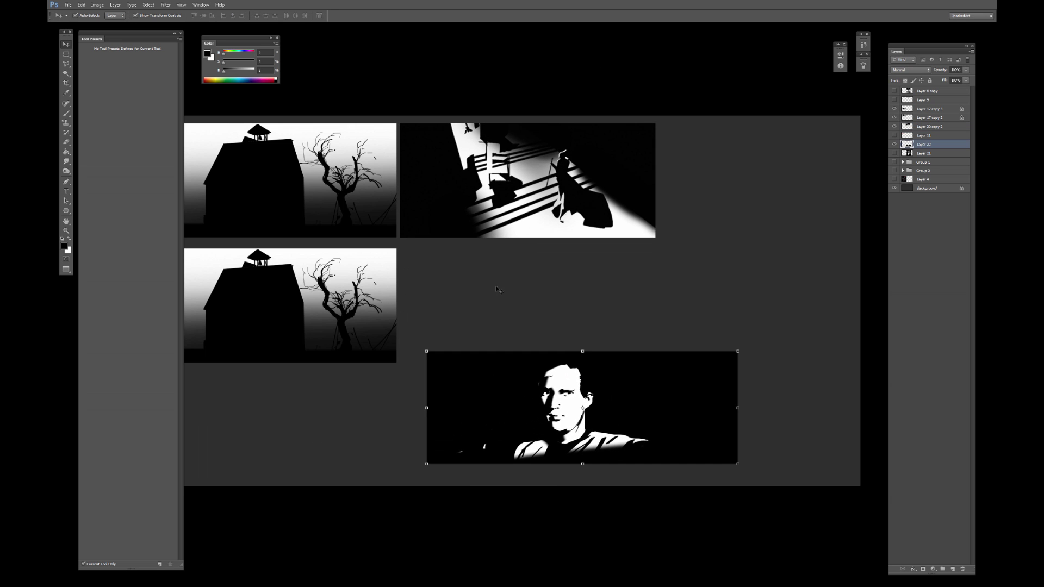
{"action": "left_click_drag", "start_coordinate": [445, 314], "coordinate": [504, 299]}
{"action": "left_click_drag", "start_coordinate": [629, 351], "coordinate": [743, 115]}
{"action": "left_click_drag", "start_coordinate": [651, 191], "coordinate": [463, 265]}
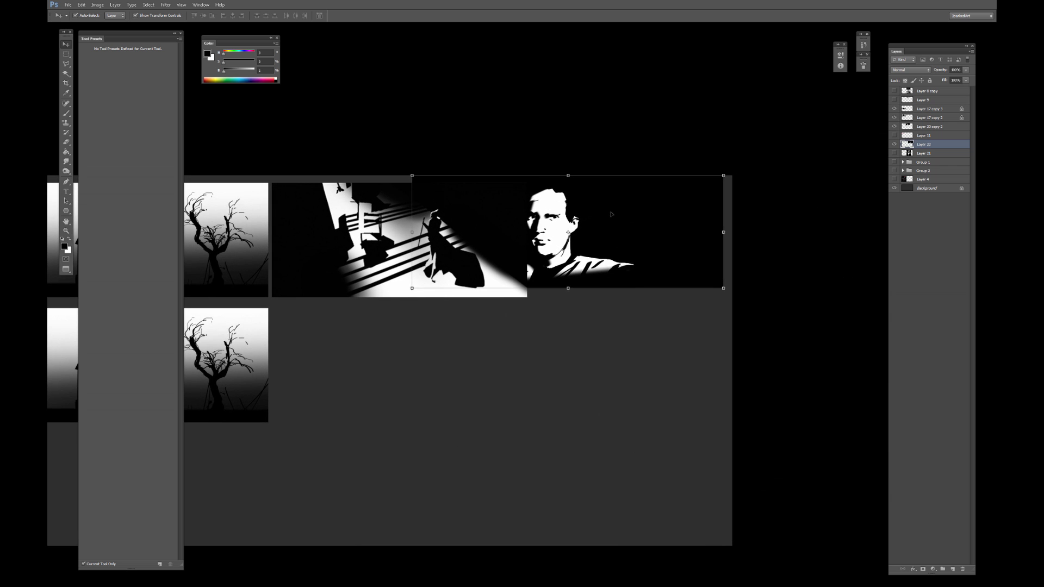
{"action": "left_click_drag", "start_coordinate": [920, 144], "coordinate": [917, 105]}
{"action": "left_click", "coordinate": [894, 109]}
Move the staircase copy farther right, away from the house studies, and hide its layer.
{"action": "left_click_drag", "start_coordinate": [358, 241], "coordinate": [603, 191]}
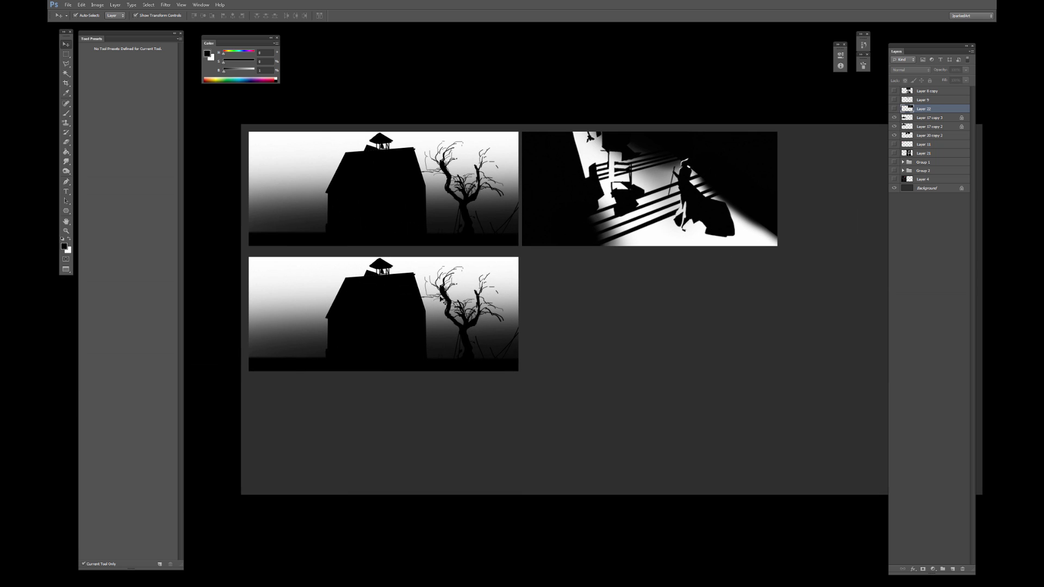
{"action": "left_click", "coordinate": [441, 303]}
{"action": "left_click_drag", "start_coordinate": [527, 193], "coordinate": [604, 192]}
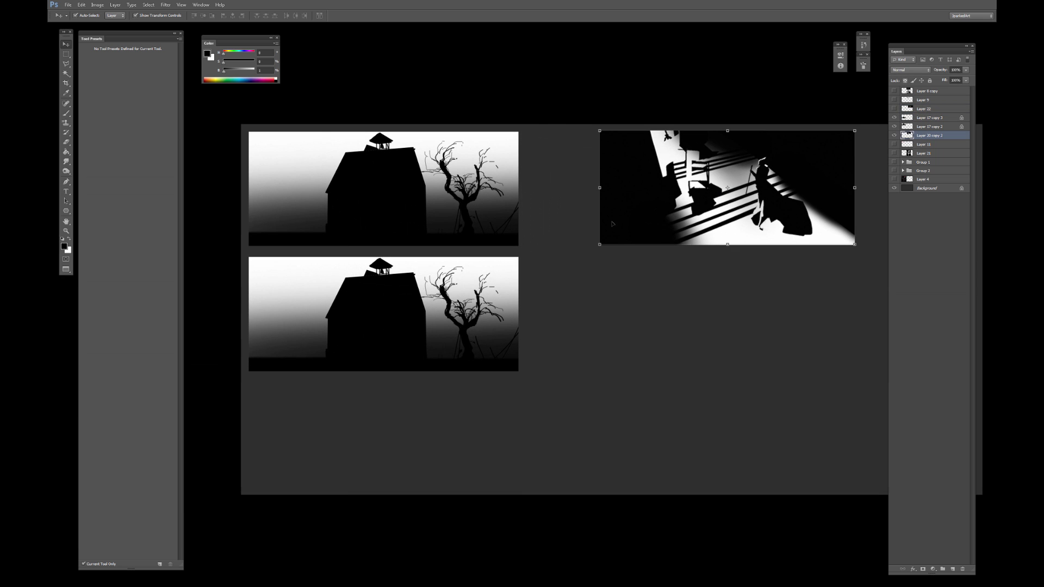
{"action": "left_click", "coordinate": [894, 135]}
Enlarge both house study copies together from their upper-left corner and deselect them.
{"action": "left_click", "coordinate": [464, 213]}
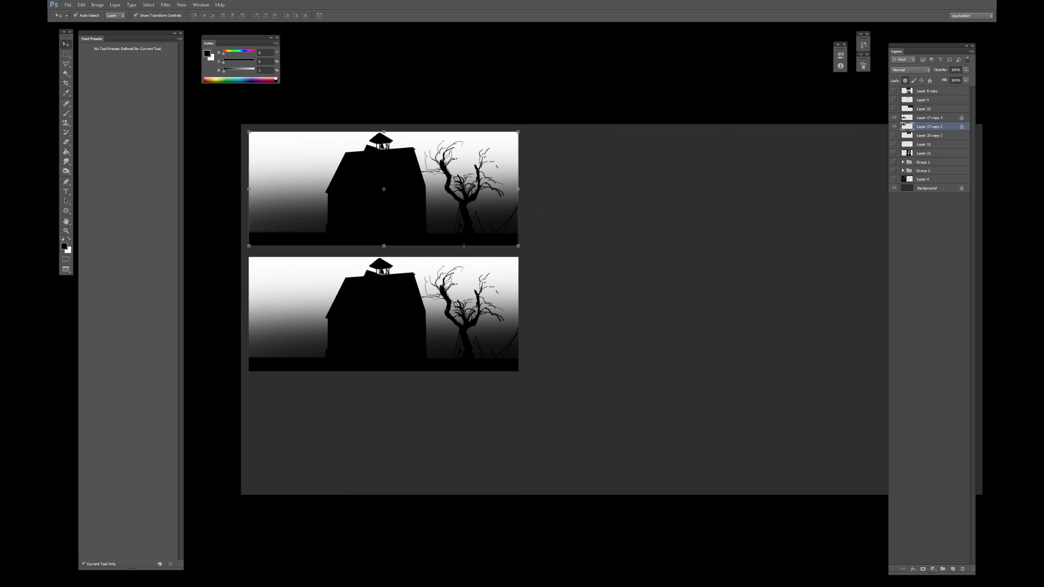
{"action": "left_click", "coordinate": [484, 296], "text": "shift"}
{"action": "key", "text": "ctrl+t"}
{"action": "left_click_drag", "start_coordinate": [519, 371], "coordinate": [600, 405]}
{"action": "key", "text": "Return"}
{"action": "left_click", "coordinate": [581, 112]}
{"action": "left_click_drag", "start_coordinate": [499, 236], "coordinate": [560, 214]}
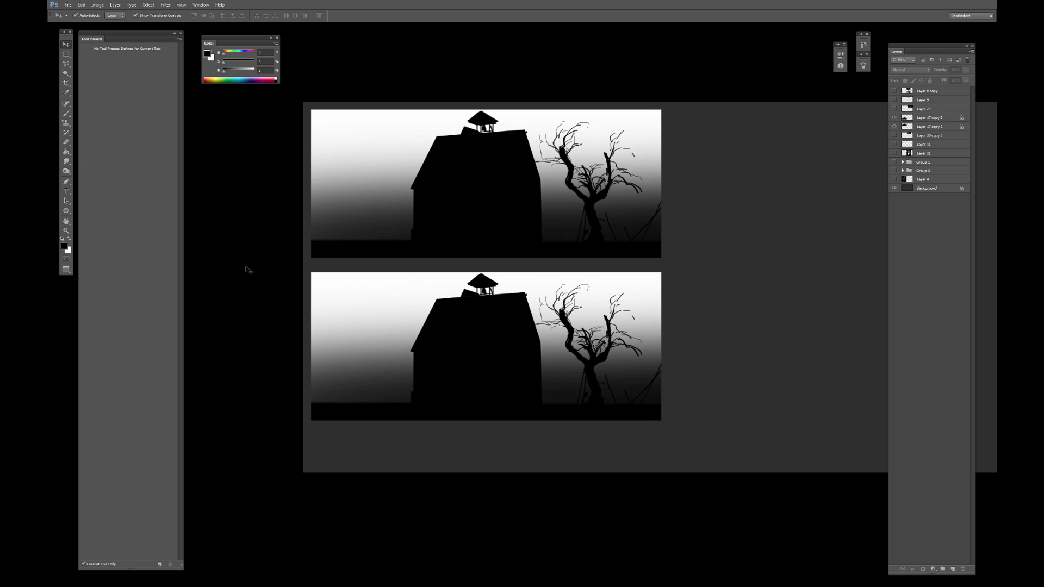
Paint over the whole lower house copy with the sampled near-white, using a very large _A_hard_Flat brush.
{"action": "left_click", "coordinate": [527, 332]}
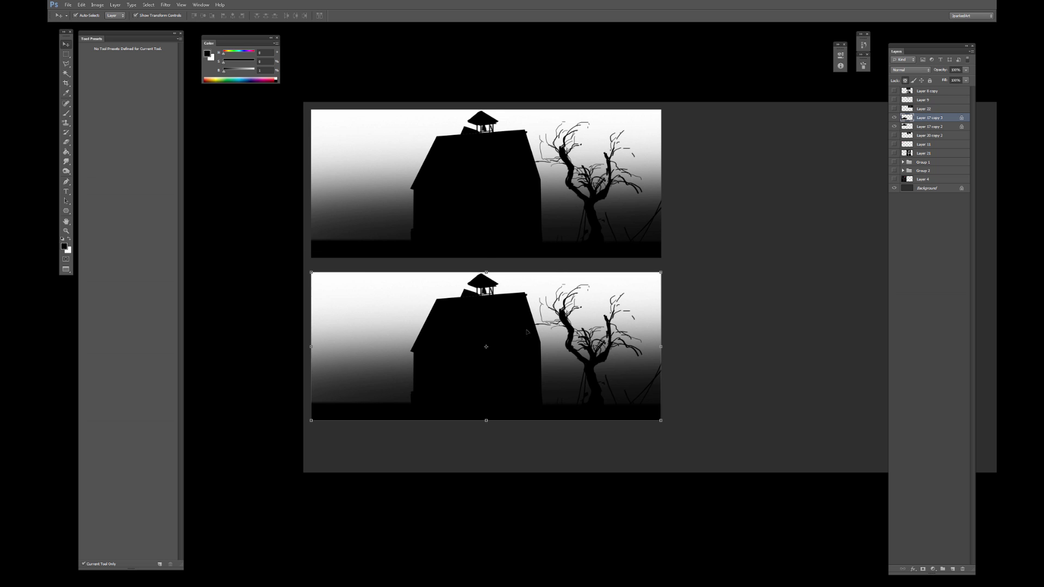
{"action": "left_click_drag", "start_coordinate": [544, 352], "coordinate": [543, 314]}
{"action": "key", "text": "b"}
{"action": "key", "text": "x"}
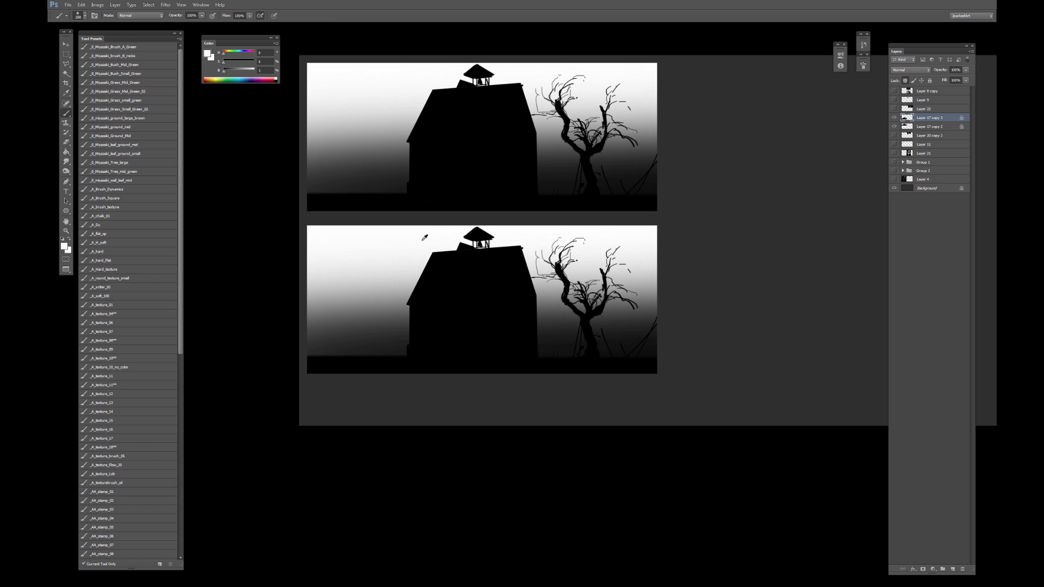
{"action": "left_click", "coordinate": [103, 260]}
{"action": "key", "text": "slash"}
{"action": "key", "text": "bracketright"}
{"action": "key", "text": "bracketright"}
{"action": "key", "text": "bracketright"}
{"action": "left_click", "coordinate": [360, 245], "text": "alt"}
{"action": "key", "text": "bracketright"}
{"action": "key", "text": "bracketright"}
{"action": "key", "text": "bracketright"}
{"action": "key", "text": "bracketright"}
{"action": "mouse_move", "coordinate": [310, 242]}
{"action": "left_mouse_down"}
{"action": "mouse_move", "coordinate": [371, 385]}
{"action": "mouse_move", "coordinate": [408, 375]}
{"action": "mouse_move", "coordinate": [479, 240]}
{"action": "mouse_move", "coordinate": [615, 414]}
{"action": "mouse_move", "coordinate": [653, 354]}
{"action": "left_mouse_up"}
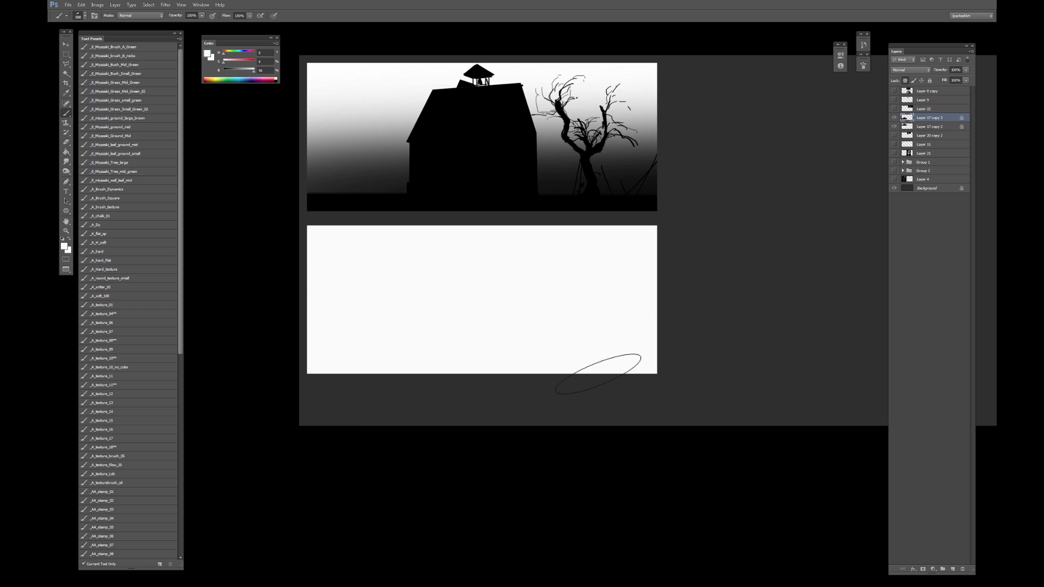
Add a new layer above the blank white frame and switch to a much smaller black brush.
{"action": "key", "text": "x"}
{"action": "key", "text": "bracketleft"}
{"action": "key", "text": "bracketleft"}
{"action": "key", "text": "bracketleft"}
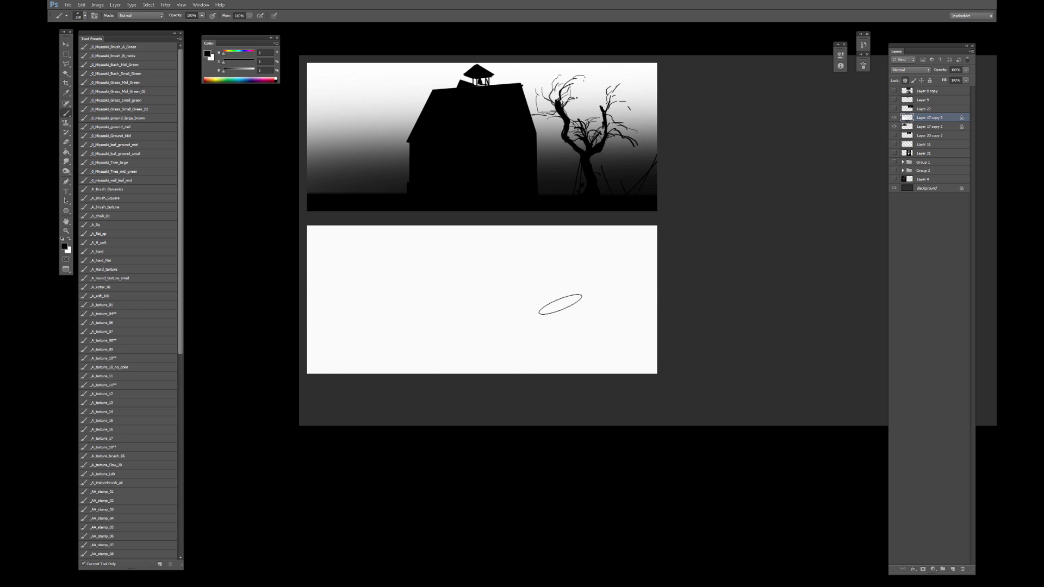
{"action": "key", "text": "bracketleft"}
{"action": "key", "text": "bracketleft"}
{"action": "key", "text": "bracketleft"}
{"action": "left_click", "coordinate": [953, 569]}
{"action": "key", "text": "bracketleft"}
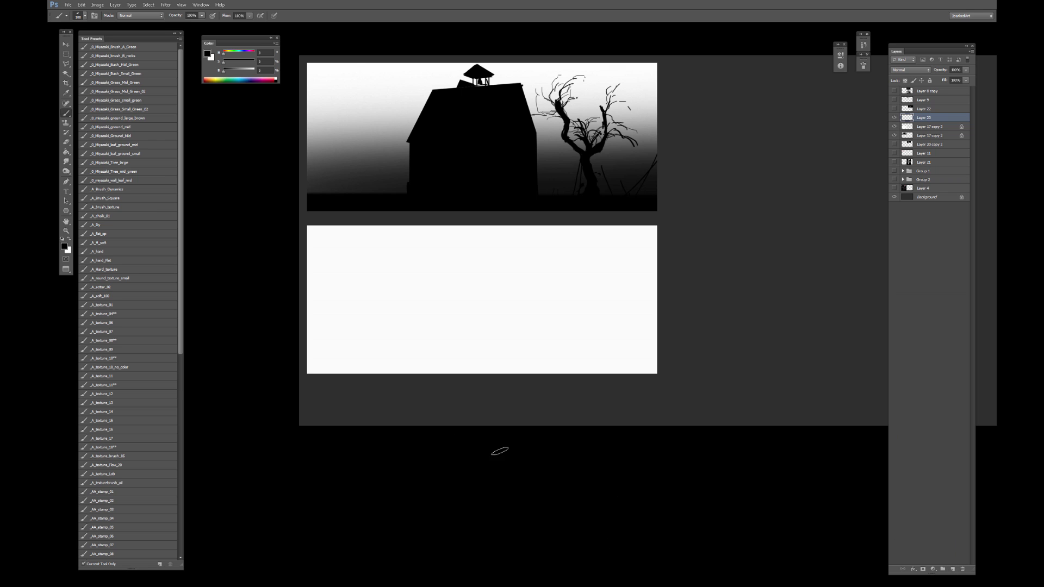
Clip the new layer to the white frame and sketch a foreground hill rising from its lower left to a rounded peak.
{"action": "left_click", "coordinate": [942, 120], "text": "alt"}
{"action": "left_click_drag", "start_coordinate": [350, 373], "coordinate": [402, 356]}
{"action": "left_click_drag", "start_coordinate": [423, 348], "coordinate": [465, 337]}
{"action": "mouse_move", "coordinate": [348, 374]}
{"action": "left_mouse_down"}
{"action": "mouse_move", "coordinate": [502, 324]}
{"action": "mouse_move", "coordinate": [499, 336]}
{"action": "mouse_move", "coordinate": [489, 332]}
{"action": "mouse_move", "coordinate": [539, 373]}
{"action": "left_mouse_up"}
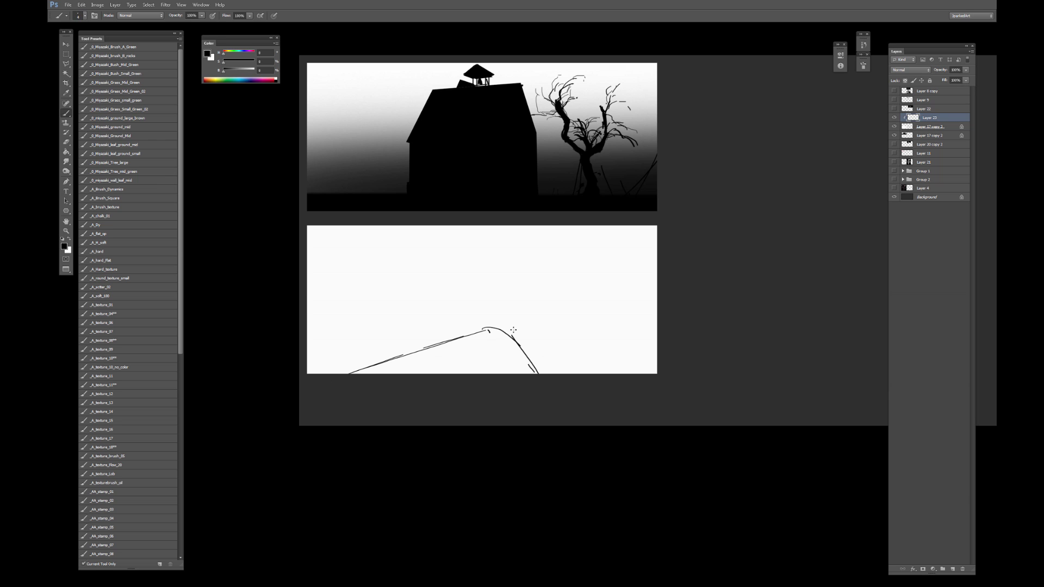
Sketch a second ridge with slopes reaching the frame's right edge, and outline a tall leaning mass along its left edge.
{"action": "left_click_drag", "start_coordinate": [513, 337], "coordinate": [546, 319]}
{"action": "mouse_move", "coordinate": [526, 330]}
{"action": "left_mouse_down"}
{"action": "mouse_move", "coordinate": [572, 313]}
{"action": "mouse_move", "coordinate": [625, 373]}
{"action": "left_mouse_up"}
{"action": "left_click_drag", "start_coordinate": [588, 328], "coordinate": [625, 374]}
{"action": "left_click_drag", "start_coordinate": [639, 303], "coordinate": [657, 296]}
{"action": "left_click_drag", "start_coordinate": [588, 327], "coordinate": [657, 298]}
{"action": "left_click_drag", "start_coordinate": [586, 323], "coordinate": [657, 284]}
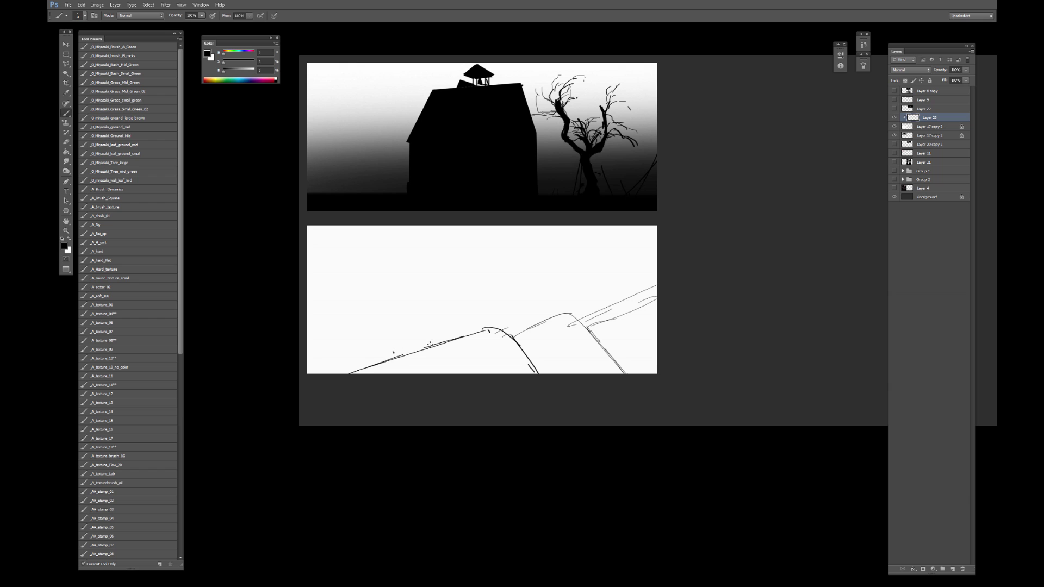
{"action": "mouse_move", "coordinate": [377, 366]}
{"action": "left_mouse_down"}
{"action": "mouse_move", "coordinate": [331, 259]}
{"action": "mouse_move", "coordinate": [308, 233]}
{"action": "left_mouse_up"}
{"action": "left_click_drag", "start_coordinate": [307, 347], "coordinate": [333, 374]}
Erase the hill's middle peaks and redraw the slope up to one higher peak, with rough rock shapes on its right.
{"action": "key", "text": "e"}
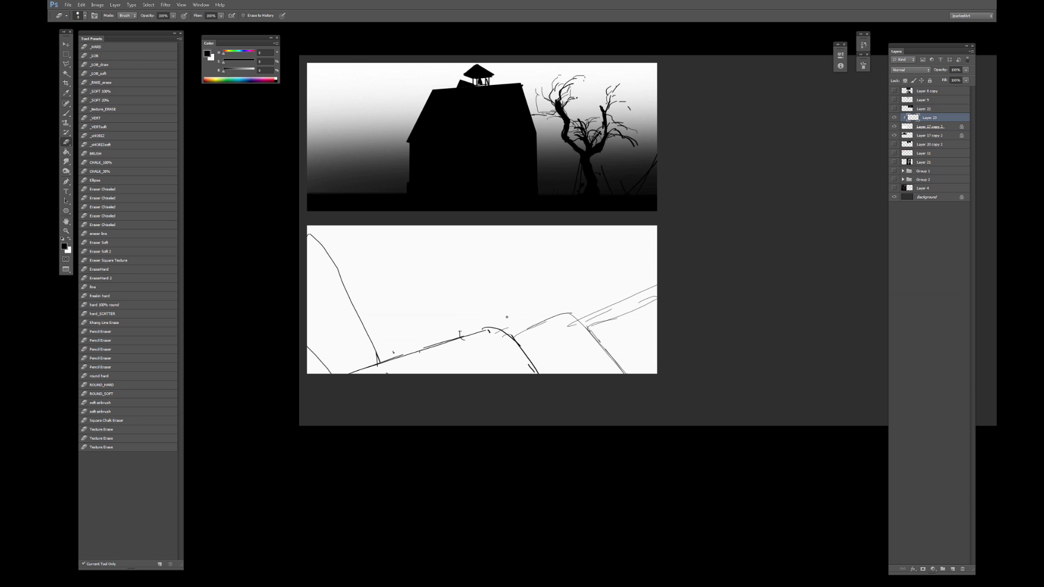
{"action": "mouse_move", "coordinate": [499, 329]}
{"action": "left_mouse_down"}
{"action": "mouse_move", "coordinate": [542, 344]}
{"action": "mouse_move", "coordinate": [558, 321]}
{"action": "left_mouse_up"}
{"action": "key", "text": "b"}
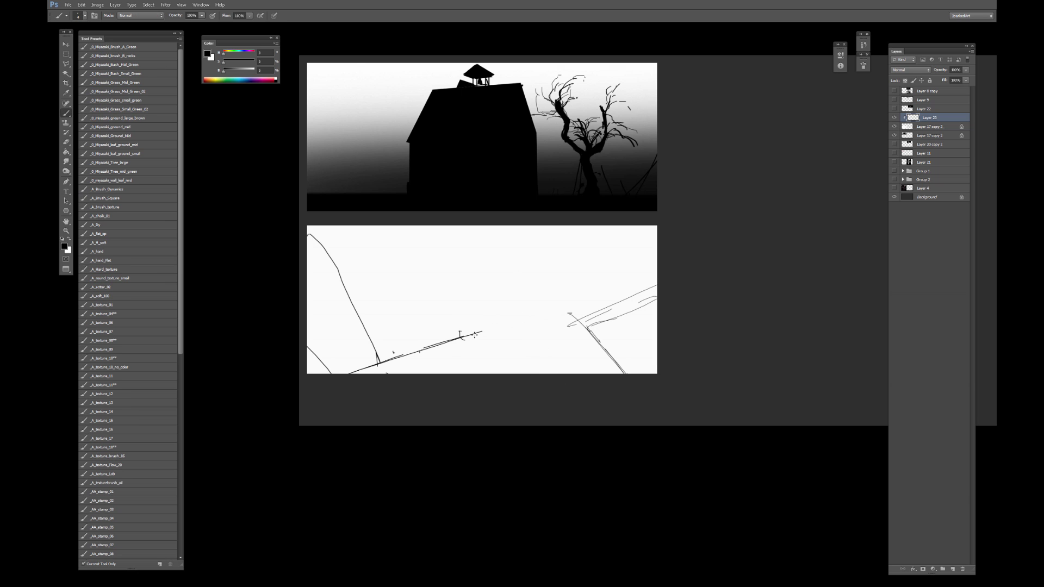
{"action": "mouse_move", "coordinate": [432, 346]}
{"action": "left_mouse_down"}
{"action": "mouse_move", "coordinate": [519, 308]}
{"action": "mouse_move", "coordinate": [620, 384]}
{"action": "mouse_move", "coordinate": [625, 329]}
{"action": "mouse_move", "coordinate": [665, 314]}
{"action": "left_mouse_up"}
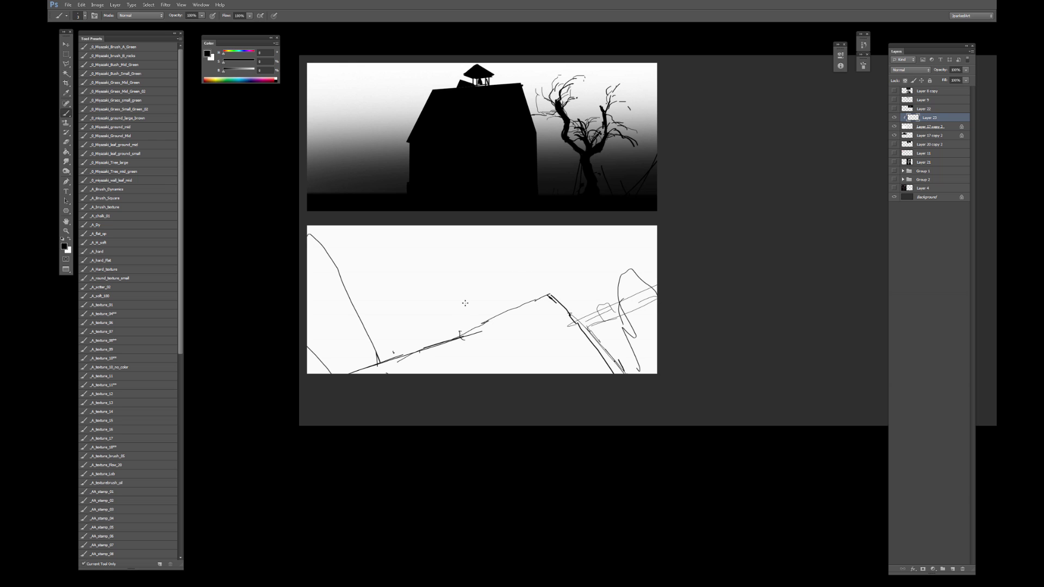
Try to sketch the first lines of a vehicle climbing the hill slope.
{"action": "left_click_drag", "start_coordinate": [462, 311], "coordinate": [464, 314]}
{"action": "left_click_drag", "start_coordinate": [532, 288], "coordinate": [508, 289]}
{"action": "key", "text": "ctrl+alt+z"}
{"action": "key", "text": "ctrl+alt+z"}
{"action": "left_click_drag", "start_coordinate": [461, 334], "coordinate": [462, 332]}
{"action": "left_click_drag", "start_coordinate": [523, 304], "coordinate": [514, 289]}
{"action": "key", "text": "ctrl+alt+z"}
{"action": "key", "text": "ctrl+alt+z"}
{"action": "key", "text": "ctrl+alt+z"}
Try another rough placement of the vehicle's wheels and underside on the slope.
{"action": "left_click_drag", "start_coordinate": [452, 321], "coordinate": [457, 325]}
{"action": "left_click_drag", "start_coordinate": [514, 307], "coordinate": [516, 305]}
{"action": "mouse_move", "coordinate": [438, 331]}
{"action": "left_mouse_down"}
{"action": "mouse_move", "coordinate": [444, 345]}
{"action": "mouse_move", "coordinate": [485, 313]}
{"action": "mouse_move", "coordinate": [471, 303]}
{"action": "left_mouse_up"}
{"action": "key", "text": "ctrl+alt+z"}
{"action": "key", "text": "ctrl+alt+z"}
{"action": "key", "text": "e"}
{"action": "key", "text": "ctrl+alt+z"}
{"action": "key", "text": "b"}
Try to sketch a long vehicle with three round wheels and a boxy body, and step back through those strokes.
{"action": "mouse_move", "coordinate": [426, 333]}
{"action": "left_mouse_down"}
{"action": "mouse_move", "coordinate": [479, 311]}
{"action": "mouse_move", "coordinate": [440, 336]}
{"action": "left_mouse_up"}
{"action": "mouse_move", "coordinate": [497, 306]}
{"action": "left_mouse_down"}
{"action": "mouse_move", "coordinate": [481, 317]}
{"action": "mouse_move", "coordinate": [510, 297]}
{"action": "left_mouse_up"}
{"action": "left_click_drag", "start_coordinate": [488, 313], "coordinate": [506, 300]}
{"action": "mouse_move", "coordinate": [422, 331]}
{"action": "left_mouse_down"}
{"action": "mouse_move", "coordinate": [464, 312]}
{"action": "mouse_move", "coordinate": [422, 332]}
{"action": "left_mouse_up"}
{"action": "mouse_move", "coordinate": [406, 317]}
{"action": "left_mouse_down"}
{"action": "mouse_move", "coordinate": [415, 329]}
{"action": "mouse_move", "coordinate": [424, 288]}
{"action": "mouse_move", "coordinate": [485, 264]}
{"action": "left_mouse_up"}
{"action": "mouse_move", "coordinate": [419, 298]}
{"action": "left_mouse_down"}
{"action": "mouse_move", "coordinate": [506, 260]}
{"action": "mouse_move", "coordinate": [514, 274]}
{"action": "left_mouse_up"}
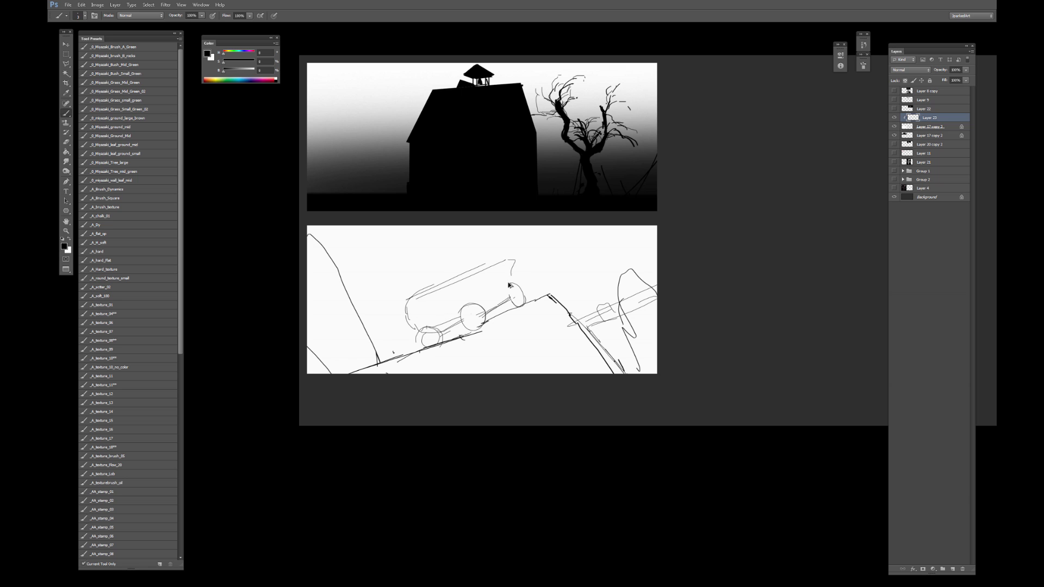
{"action": "key", "text": "ctrl+alt+z"}
{"action": "key", "text": "ctrl+alt+z"}
{"action": "key", "text": "ctrl+alt+z"}
{"action": "key", "text": "ctrl+alt+z"}
{"action": "key", "text": "ctrl+alt+z"}
Sketch a car's sloping body, fender and round wheels in side view on the hill slope.
{"action": "mouse_move", "coordinate": [442, 318]}
{"action": "left_mouse_down"}
{"action": "mouse_move", "coordinate": [462, 319]}
{"action": "mouse_move", "coordinate": [511, 291]}
{"action": "mouse_move", "coordinate": [451, 316]}
{"action": "mouse_move", "coordinate": [443, 333]}
{"action": "mouse_move", "coordinate": [402, 334]}
{"action": "mouse_move", "coordinate": [428, 343]}
{"action": "left_mouse_up"}
{"action": "key", "text": "e"}
{"action": "key", "text": "b"}
{"action": "key", "text": "ctrl+alt+z"}
{"action": "left_click_drag", "start_coordinate": [520, 285], "coordinate": [514, 310]}
{"action": "mouse_move", "coordinate": [488, 308]}
{"action": "left_mouse_down"}
{"action": "mouse_move", "coordinate": [474, 316]}
{"action": "mouse_move", "coordinate": [517, 294]}
{"action": "mouse_move", "coordinate": [519, 269]}
{"action": "mouse_move", "coordinate": [439, 302]}
{"action": "mouse_move", "coordinate": [433, 321]}
{"action": "mouse_move", "coordinate": [439, 306]}
{"action": "left_mouse_up"}
{"action": "mouse_move", "coordinate": [434, 303]}
{"action": "left_mouse_down"}
{"action": "mouse_move", "coordinate": [401, 322]}
{"action": "mouse_move", "coordinate": [413, 341]}
{"action": "mouse_move", "coordinate": [429, 297]}
{"action": "mouse_move", "coordinate": [516, 262]}
{"action": "mouse_move", "coordinate": [511, 271]}
{"action": "mouse_move", "coordinate": [525, 274]}
{"action": "mouse_move", "coordinate": [499, 266]}
{"action": "mouse_move", "coordinate": [505, 300]}
{"action": "mouse_move", "coordinate": [513, 292]}
{"action": "left_mouse_up"}
Complete the car sketch with a curved rear end, a reworked front wheel and lower body lines.
{"action": "key", "text": "e"}
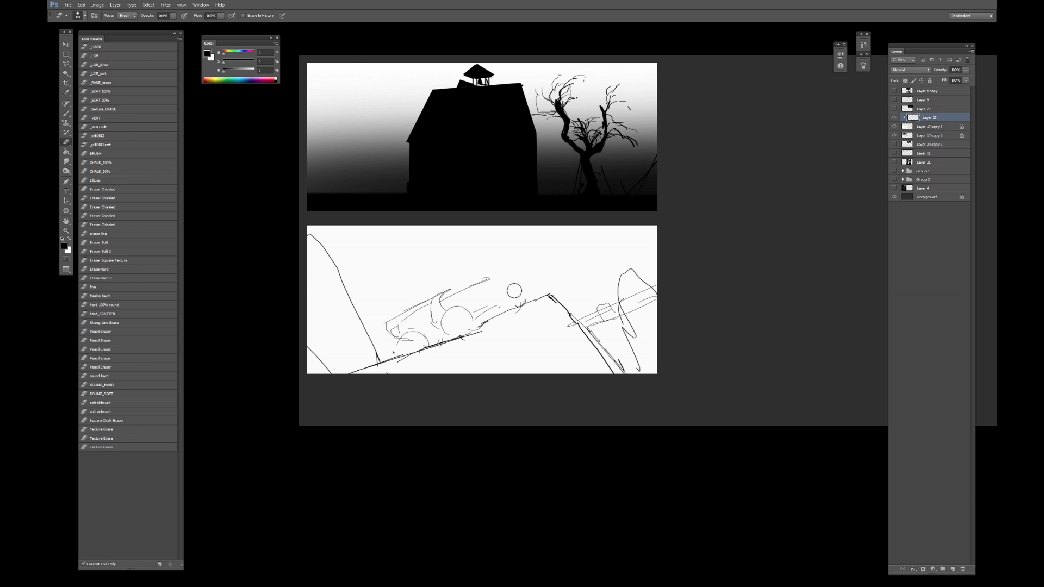
{"action": "key", "text": "b"}
{"action": "mouse_move", "coordinate": [447, 298]}
{"action": "left_mouse_down"}
{"action": "mouse_move", "coordinate": [500, 281]}
{"action": "mouse_move", "coordinate": [485, 312]}
{"action": "mouse_move", "coordinate": [496, 305]}
{"action": "mouse_move", "coordinate": [472, 325]}
{"action": "mouse_move", "coordinate": [486, 296]}
{"action": "mouse_move", "coordinate": [500, 316]}
{"action": "left_mouse_up"}
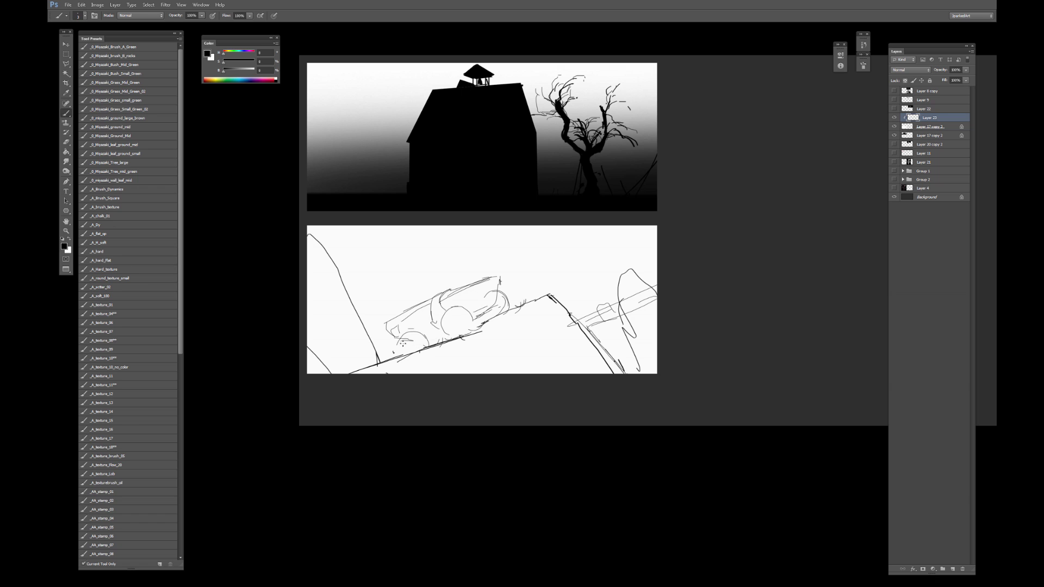
{"action": "left_click_drag", "start_coordinate": [392, 334], "coordinate": [400, 361]}
{"action": "left_click_drag", "start_coordinate": [460, 307], "coordinate": [469, 332]}
{"action": "left_click_drag", "start_coordinate": [405, 349], "coordinate": [447, 334]}
Add an antenna line and roof lines to the car, and sketch a small figure standing behind it near the peak.
{"action": "left_click_drag", "start_coordinate": [402, 250], "coordinate": [440, 314]}
{"action": "key", "text": "ctrl+alt+z"}
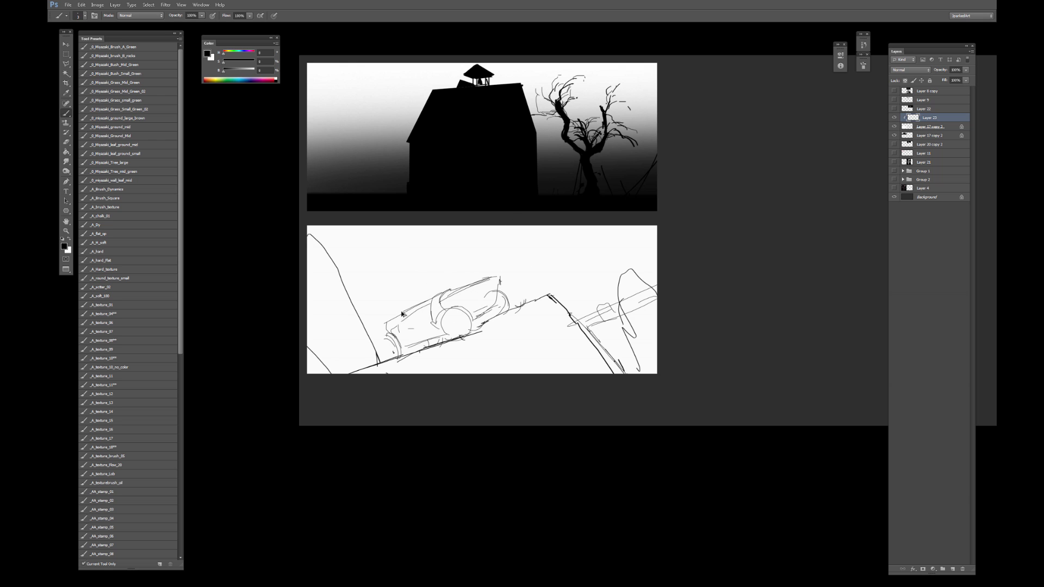
{"action": "key", "text": "ctrl+alt+z"}
{"action": "mouse_move", "coordinate": [364, 266]}
{"action": "left_mouse_down"}
{"action": "mouse_move", "coordinate": [394, 319]}
{"action": "mouse_move", "coordinate": [493, 272]}
{"action": "mouse_move", "coordinate": [477, 284]}
{"action": "left_mouse_up"}
{"action": "mouse_move", "coordinate": [494, 269]}
{"action": "left_mouse_down"}
{"action": "mouse_move", "coordinate": [479, 283]}
{"action": "mouse_move", "coordinate": [493, 265]}
{"action": "mouse_move", "coordinate": [503, 277]}
{"action": "mouse_move", "coordinate": [488, 283]}
{"action": "mouse_move", "coordinate": [508, 294]}
{"action": "left_mouse_up"}
{"action": "key", "text": "e"}
{"action": "key", "text": "b"}
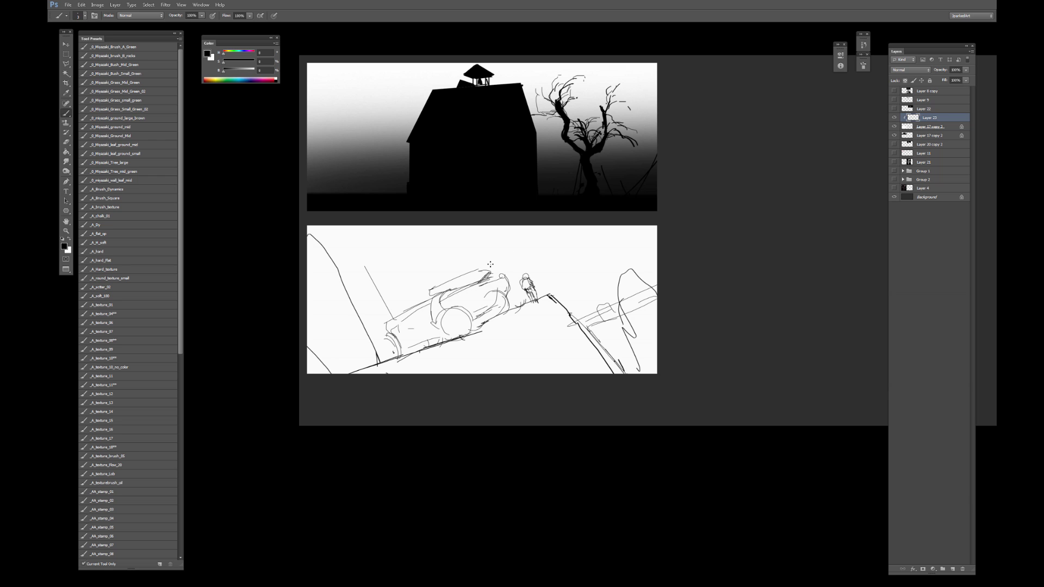
Erase the whole car sketch from the slope, keeping the standing figure.
{"action": "key", "text": "e"}
{"action": "mouse_move", "coordinate": [497, 288]}
{"action": "left_mouse_down"}
{"action": "mouse_move", "coordinate": [470, 279]}
{"action": "mouse_move", "coordinate": [446, 293]}
{"action": "mouse_move", "coordinate": [465, 317]}
{"action": "mouse_move", "coordinate": [459, 300]}
{"action": "mouse_move", "coordinate": [459, 340]}
{"action": "left_mouse_up"}
{"action": "key", "text": "b"}
{"action": "key", "text": "e"}
{"action": "mouse_move", "coordinate": [462, 302]}
{"action": "left_mouse_down"}
{"action": "mouse_move", "coordinate": [411, 311]}
{"action": "mouse_move", "coordinate": [396, 328]}
{"action": "mouse_move", "coordinate": [444, 309]}
{"action": "mouse_move", "coordinate": [435, 304]}
{"action": "mouse_move", "coordinate": [421, 324]}
{"action": "mouse_move", "coordinate": [439, 324]}
{"action": "mouse_move", "coordinate": [414, 338]}
{"action": "left_mouse_up"}
{"action": "mouse_move", "coordinate": [367, 288]}
{"action": "left_mouse_down"}
{"action": "mouse_move", "coordinate": [495, 274]}
{"action": "mouse_move", "coordinate": [499, 285]}
{"action": "mouse_move", "coordinate": [407, 346]}
{"action": "mouse_move", "coordinate": [490, 305]}
{"action": "left_mouse_up"}
{"action": "key", "text": "b"}
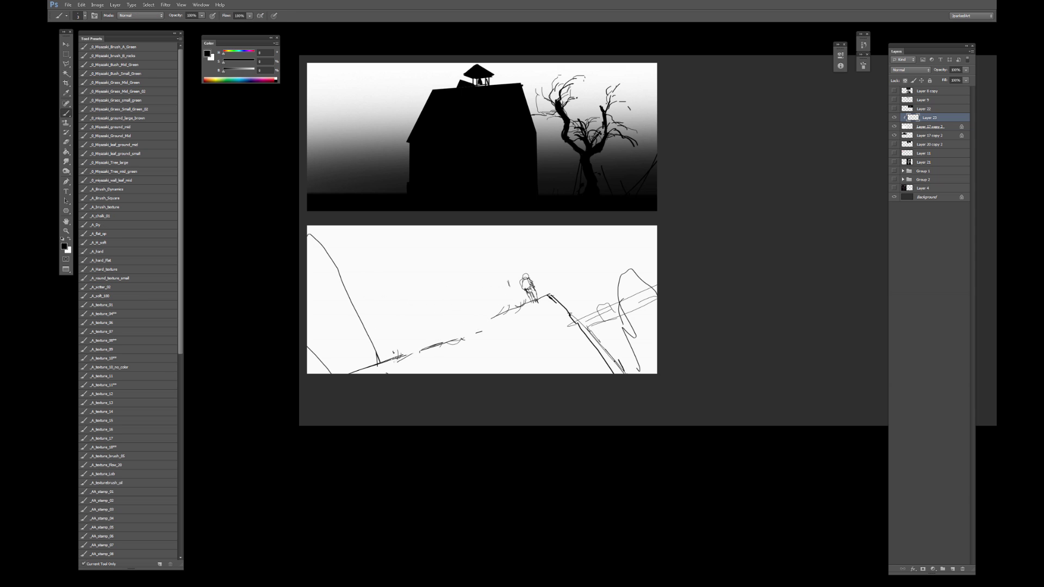
Redraw the broken slope line and start a new vehicle with upright oval wheels below the figure.
{"action": "mouse_move", "coordinate": [381, 366]}
{"action": "left_mouse_down"}
{"action": "mouse_move", "coordinate": [509, 309]}
{"action": "mouse_move", "coordinate": [459, 303]}
{"action": "mouse_move", "coordinate": [467, 326]}
{"action": "left_mouse_up"}
{"action": "mouse_move", "coordinate": [485, 289]}
{"action": "left_mouse_down"}
{"action": "mouse_move", "coordinate": [496, 314]}
{"action": "mouse_move", "coordinate": [473, 314]}
{"action": "left_mouse_up"}
{"action": "mouse_move", "coordinate": [472, 317]}
{"action": "left_mouse_down"}
{"action": "mouse_move", "coordinate": [488, 310]}
{"action": "mouse_move", "coordinate": [432, 328]}
{"action": "mouse_move", "coordinate": [445, 318]}
{"action": "mouse_move", "coordinate": [464, 333]}
{"action": "left_mouse_up"}
{"action": "key", "text": "e"}
{"action": "key", "text": "b"}
{"action": "left_click_drag", "start_coordinate": [450, 294], "coordinate": [463, 328]}
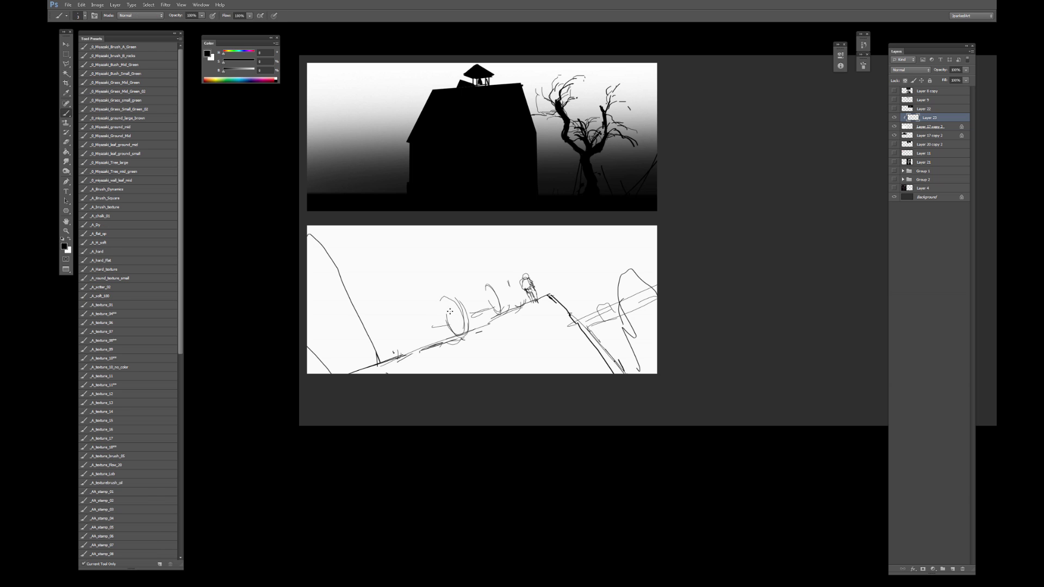
Rework the wheels into a row of three narrow ovals standing along the slope.
{"action": "left_click_drag", "start_coordinate": [490, 286], "coordinate": [500, 313]}
{"action": "mouse_move", "coordinate": [467, 279]}
{"action": "left_mouse_down"}
{"action": "mouse_move", "coordinate": [482, 294]}
{"action": "mouse_move", "coordinate": [479, 324]}
{"action": "left_mouse_up"}
{"action": "key", "text": "ctrl+z"}
{"action": "left_click_drag", "start_coordinate": [410, 311], "coordinate": [427, 344]}
{"action": "key", "text": "ctrl+alt+z"}
{"action": "key", "text": "ctrl+alt+z"}
{"action": "key", "text": "ctrl+alt+z"}
{"action": "key", "text": "ctrl+alt+z"}
{"action": "key", "text": "ctrl+alt+z"}
{"action": "mouse_move", "coordinate": [481, 321]}
{"action": "left_mouse_down"}
{"action": "mouse_move", "coordinate": [472, 327]}
{"action": "mouse_move", "coordinate": [443, 303]}
{"action": "mouse_move", "coordinate": [454, 318]}
{"action": "left_mouse_up"}
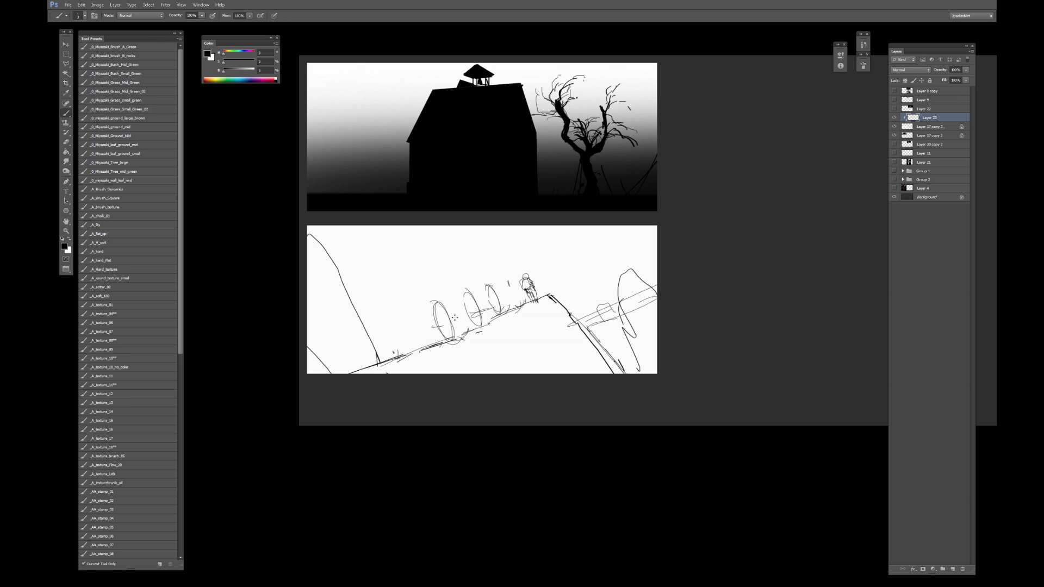
Sketch the vehicle's rounded front, underside and arched roof around the three oval wheels.
{"action": "mouse_move", "coordinate": [420, 284]}
{"action": "left_mouse_down"}
{"action": "mouse_move", "coordinate": [444, 311]}
{"action": "mouse_move", "coordinate": [414, 288]}
{"action": "mouse_move", "coordinate": [371, 310]}
{"action": "mouse_move", "coordinate": [353, 339]}
{"action": "mouse_move", "coordinate": [441, 325]}
{"action": "left_mouse_up"}
{"action": "mouse_move", "coordinate": [417, 337]}
{"action": "left_mouse_down"}
{"action": "mouse_move", "coordinate": [391, 340]}
{"action": "mouse_move", "coordinate": [418, 344]}
{"action": "left_mouse_up"}
{"action": "mouse_move", "coordinate": [443, 306]}
{"action": "left_mouse_down"}
{"action": "mouse_move", "coordinate": [461, 295]}
{"action": "mouse_move", "coordinate": [441, 286]}
{"action": "mouse_move", "coordinate": [489, 265]}
{"action": "mouse_move", "coordinate": [441, 276]}
{"action": "left_mouse_up"}
{"action": "mouse_move", "coordinate": [440, 278]}
{"action": "left_mouse_down"}
{"action": "mouse_move", "coordinate": [456, 262]}
{"action": "mouse_move", "coordinate": [446, 287]}
{"action": "mouse_move", "coordinate": [383, 307]}
{"action": "mouse_move", "coordinate": [370, 324]}
{"action": "mouse_move", "coordinate": [439, 283]}
{"action": "mouse_move", "coordinate": [433, 264]}
{"action": "mouse_move", "coordinate": [448, 257]}
{"action": "mouse_move", "coordinate": [479, 259]}
{"action": "mouse_move", "coordinate": [493, 285]}
{"action": "left_mouse_up"}
{"action": "key", "text": "e"}
{"action": "key", "text": "b"}
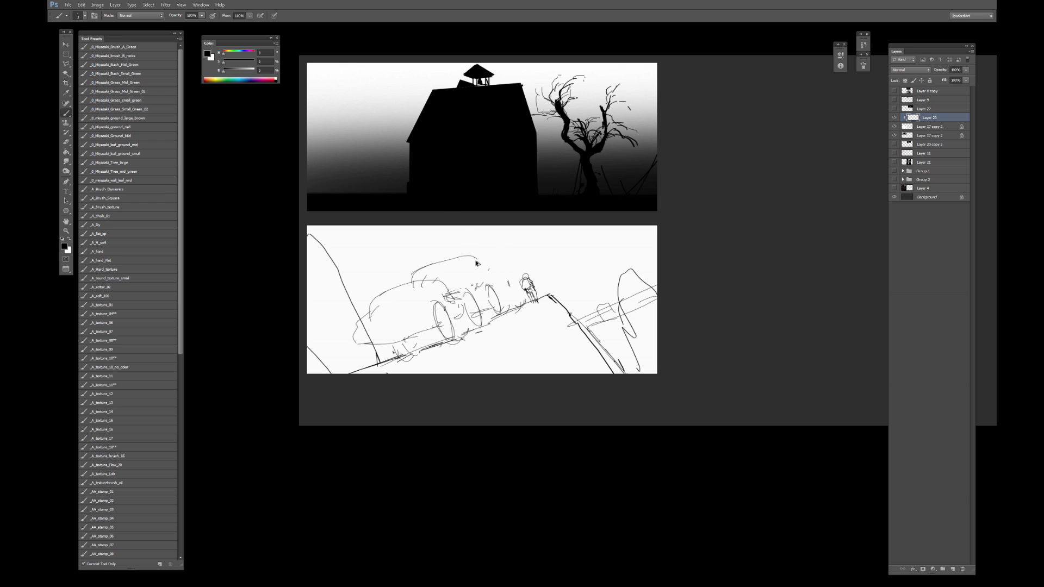
Replace the arched roof with a long straight sloping top line that closes at the vehicle's rear.
{"action": "key", "text": "ctrl+alt+z"}
{"action": "key", "text": "ctrl+alt+z"}
{"action": "left_click_drag", "start_coordinate": [369, 313], "coordinate": [505, 247]}
{"action": "key", "text": "ctrl+alt+z"}
{"action": "key", "text": "ctrl+alt+z"}
{"action": "mouse_move", "coordinate": [394, 299]}
{"action": "left_mouse_down"}
{"action": "mouse_move", "coordinate": [481, 267]}
{"action": "mouse_move", "coordinate": [498, 298]}
{"action": "left_mouse_up"}
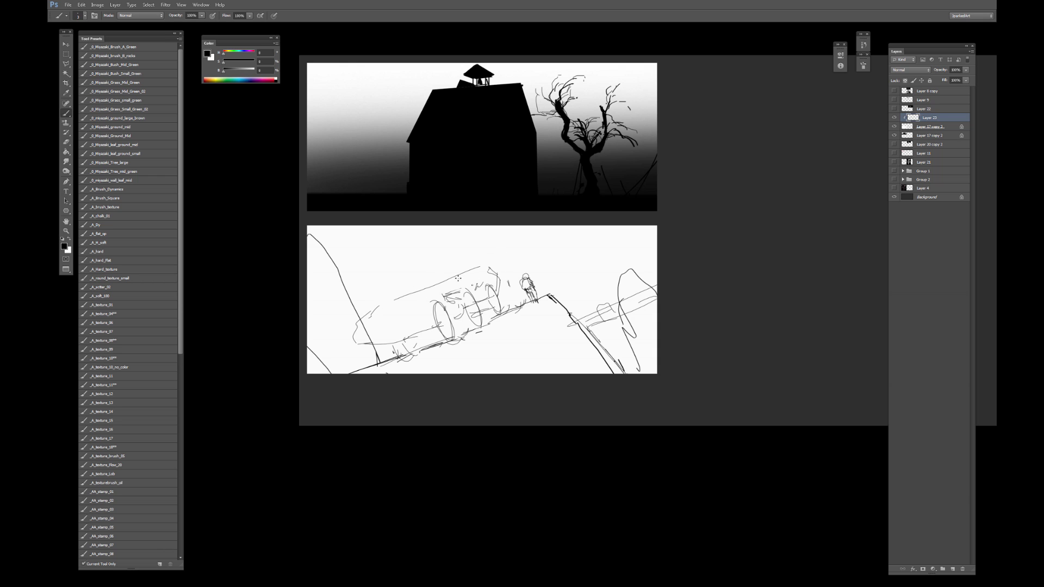
Add a raised hatch and a long slanted antenna line to the vehicle's roof.
{"action": "mouse_move", "coordinate": [433, 284]}
{"action": "left_mouse_down"}
{"action": "mouse_move", "coordinate": [458, 272]}
{"action": "mouse_move", "coordinate": [432, 284]}
{"action": "left_mouse_up"}
{"action": "left_click_drag", "start_coordinate": [386, 236], "coordinate": [426, 284]}
{"action": "left_click_drag", "start_coordinate": [494, 291], "coordinate": [525, 292]}
{"action": "key", "text": "ctrl+z"}
Sketch pointed rock shapes behind the right-hand ridge, undoing the tallest one at the frame's upper edge.
{"action": "mouse_move", "coordinate": [600, 310]}
{"action": "left_mouse_down"}
{"action": "mouse_move", "coordinate": [580, 256]}
{"action": "mouse_move", "coordinate": [613, 302]}
{"action": "mouse_move", "coordinate": [594, 283]}
{"action": "mouse_move", "coordinate": [612, 311]}
{"action": "mouse_move", "coordinate": [582, 320]}
{"action": "left_mouse_up"}
{"action": "key", "text": "ctrl+z"}
{"action": "mouse_move", "coordinate": [626, 284]}
{"action": "left_mouse_down"}
{"action": "mouse_move", "coordinate": [606, 236]}
{"action": "mouse_move", "coordinate": [652, 286]}
{"action": "left_mouse_up"}
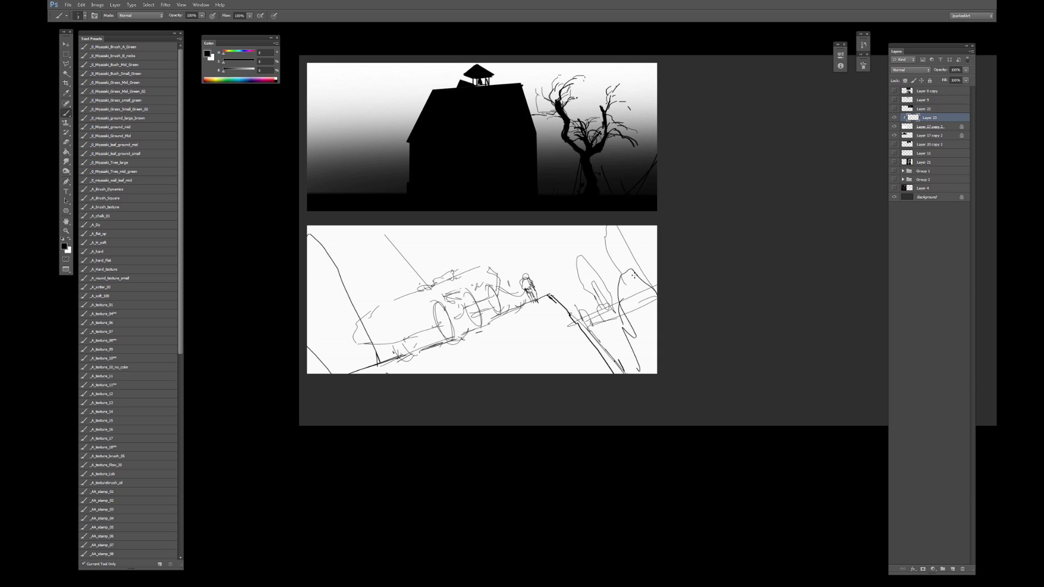
{"action": "key", "text": "ctrl+alt+z"}
{"action": "key", "text": "ctrl+alt+z"}
Add a clipped layer beneath the sketch and block in the leaning mass's slanted edge in black with a much larger brush.
{"action": "left_click", "coordinate": [937, 128]}
{"action": "left_click", "coordinate": [954, 568]}
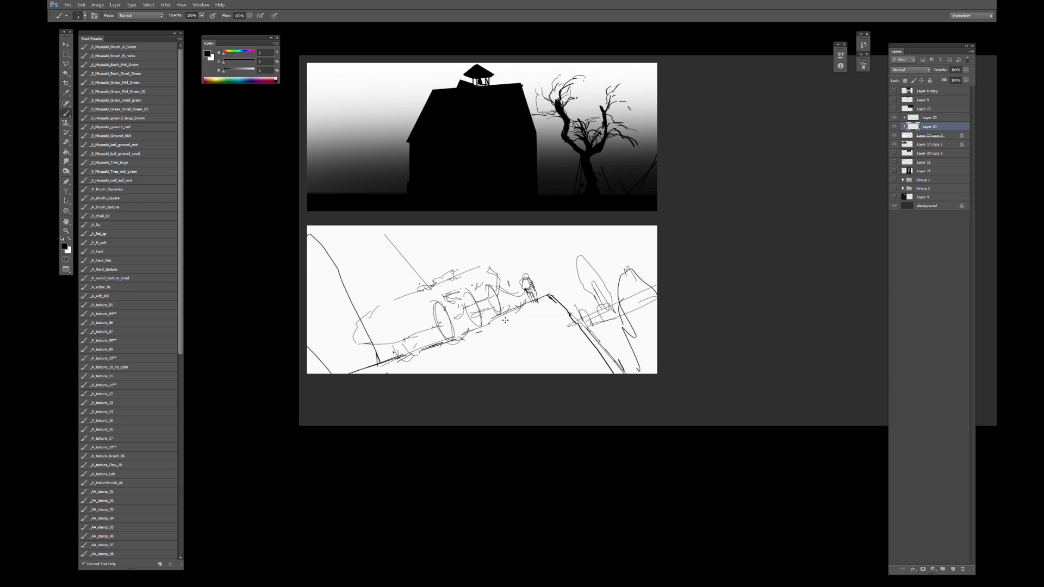
{"action": "key", "text": "bracketright"}
{"action": "key", "text": "bracketright"}
{"action": "key", "text": "bracketright"}
{"action": "key", "text": "bracketright"}
{"action": "key", "text": "bracketright"}
{"action": "key", "text": "bracketright"}
{"action": "key", "text": "bracketright"}
{"action": "key", "text": "bracketright"}
{"action": "key", "text": "bracketright"}
{"action": "key", "text": "bracketright"}
{"action": "key", "text": "bracketright"}
{"action": "key", "text": "bracketright"}
{"action": "key", "text": "bracketright"}
{"action": "key", "text": "bracketright"}
{"action": "key", "text": "bracketright"}
{"action": "key", "text": "bracketright"}
{"action": "key", "text": "bracketright"}
{"action": "key", "text": "bracketright"}
{"action": "key", "text": "bracketright"}
{"action": "left_click_drag", "start_coordinate": [302, 241], "coordinate": [325, 278]}
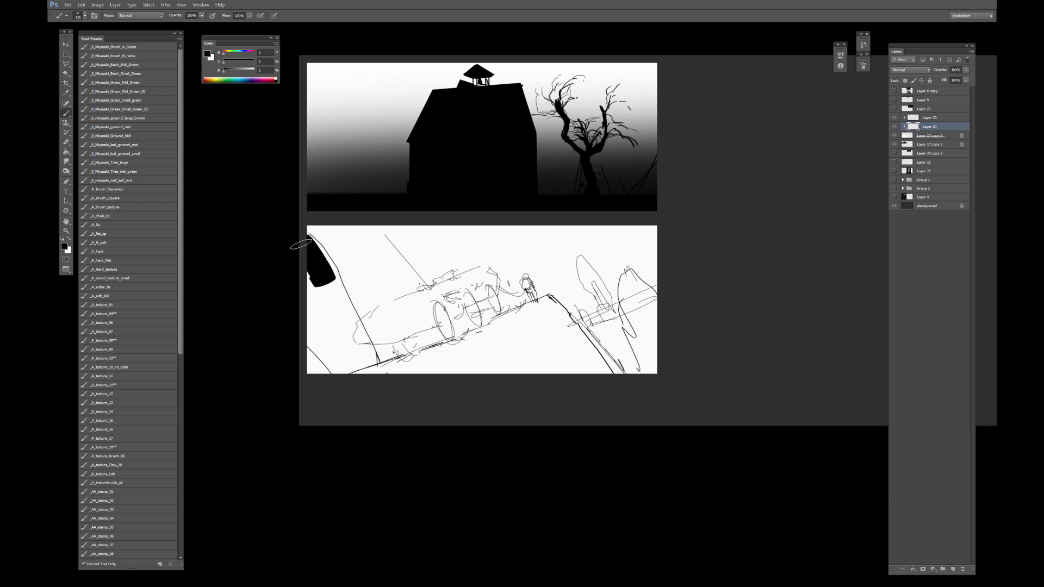
{"action": "left_click_drag", "start_coordinate": [306, 241], "coordinate": [385, 396]}
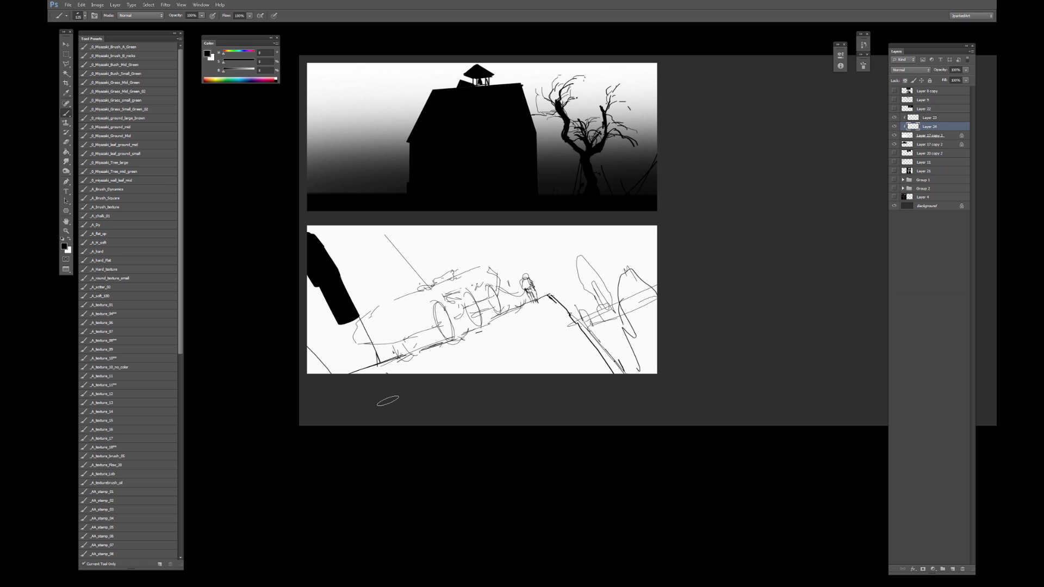
Colorize the line sketch layer red with Hue/Saturation, using hue 0, a higher saturation and lightness +41.
{"action": "left_click", "coordinate": [930, 118]}
{"action": "key", "text": "i"}
{"action": "key", "text": "ctrl+u"}
{"action": "left_click", "coordinate": [784, 218]}
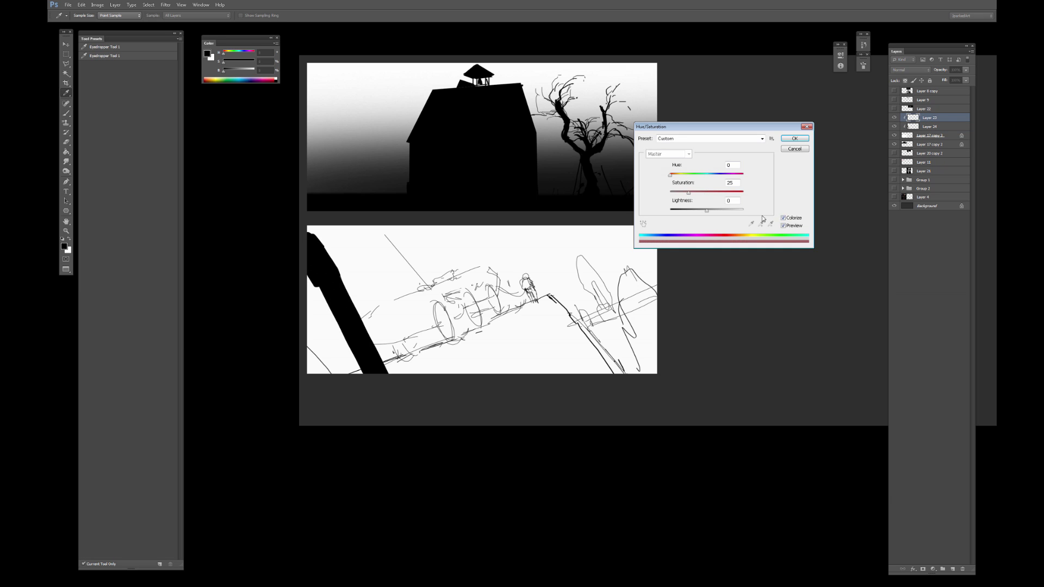
{"action": "left_click_drag", "start_coordinate": [707, 211], "coordinate": [722, 211]}
{"action": "left_click", "coordinate": [705, 193]}
{"action": "left_click", "coordinate": [795, 139]}
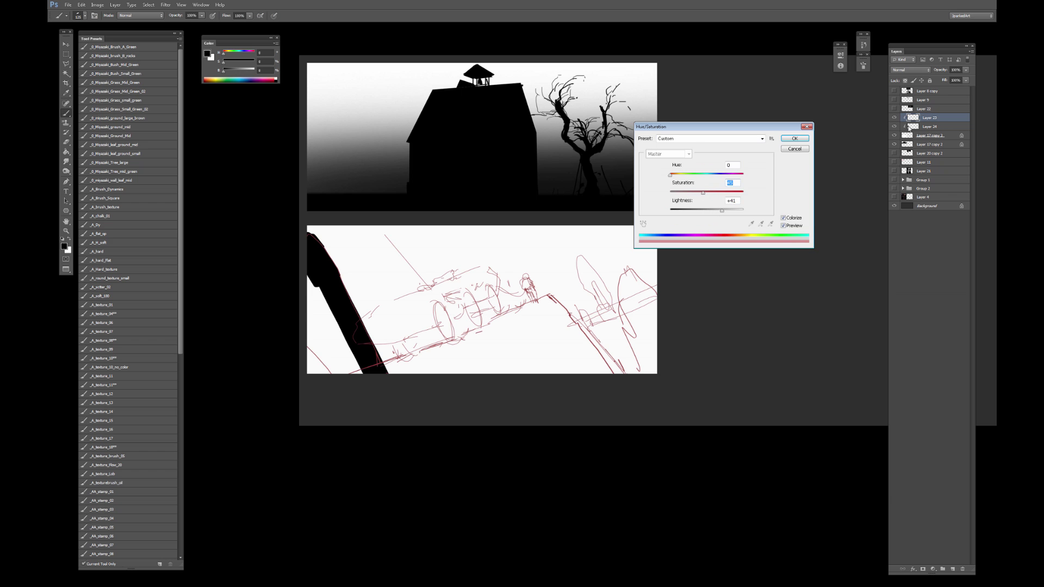
Return to the paint layer beneath the sketch and fill the rest of the leaning mass with black.
{"action": "left_click", "coordinate": [911, 126]}
{"action": "left_click", "coordinate": [263, 268], "text": "alt"}
{"action": "key", "text": "bracketleft"}
{"action": "left_click_drag", "start_coordinate": [348, 283], "coordinate": [318, 370]}
Paint the vehicle's long front body and its first oval wheel solid black.
{"action": "key", "text": "bracketleft"}
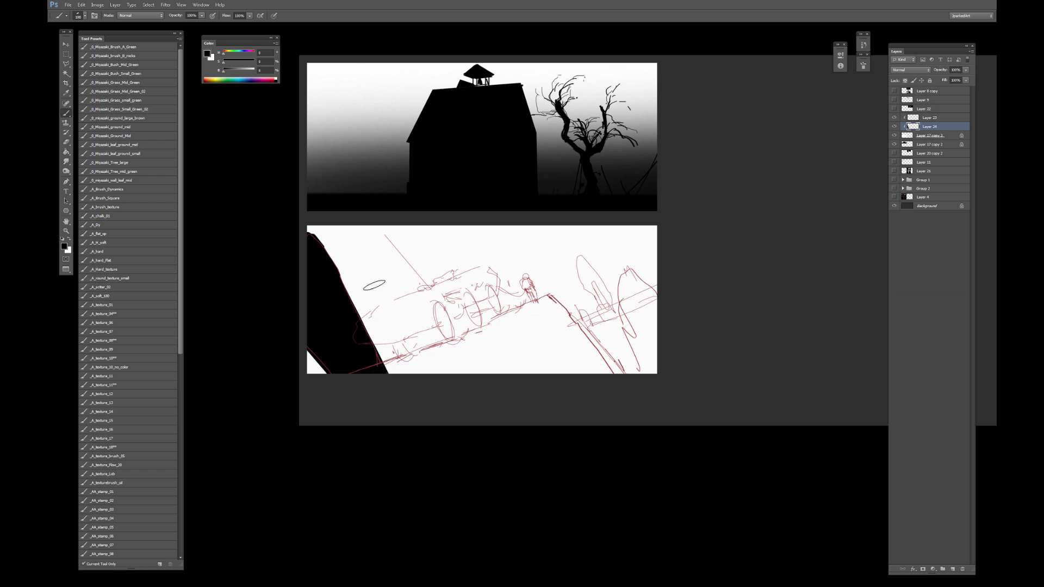
{"action": "mouse_move", "coordinate": [372, 341]}
{"action": "left_mouse_down"}
{"action": "mouse_move", "coordinate": [449, 314]}
{"action": "mouse_move", "coordinate": [389, 335]}
{"action": "mouse_move", "coordinate": [372, 321]}
{"action": "mouse_move", "coordinate": [456, 286]}
{"action": "left_mouse_up"}
{"action": "key", "text": "bracketright"}
{"action": "key", "text": "bracketright"}
{"action": "key", "text": "bracketright"}
{"action": "key", "text": "bracketright"}
{"action": "mouse_move", "coordinate": [402, 313]}
{"action": "left_mouse_down"}
{"action": "mouse_move", "coordinate": [449, 298]}
{"action": "mouse_move", "coordinate": [438, 333]}
{"action": "mouse_move", "coordinate": [455, 338]}
{"action": "left_mouse_up"}
Paint the other two wheels, the rear body and the roof hatch black with a smaller brush.
{"action": "key", "text": "bracketleft"}
{"action": "key", "text": "bracketleft"}
{"action": "key", "text": "bracketleft"}
{"action": "key", "text": "bracketleft"}
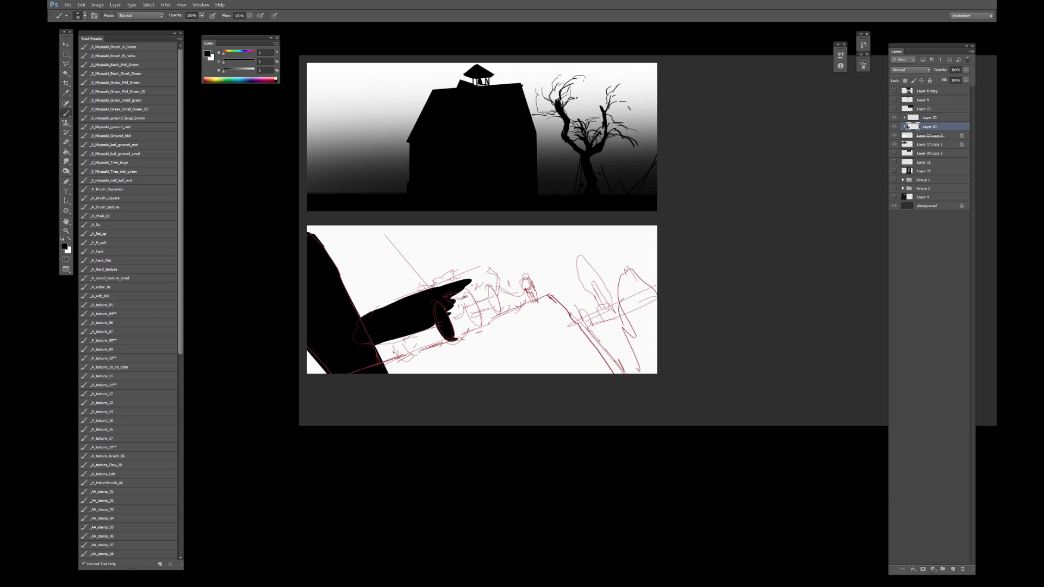
{"action": "left_click_drag", "start_coordinate": [464, 297], "coordinate": [483, 329]}
{"action": "mouse_move", "coordinate": [491, 284]}
{"action": "left_mouse_down"}
{"action": "mouse_move", "coordinate": [501, 312]}
{"action": "mouse_move", "coordinate": [486, 294]}
{"action": "mouse_move", "coordinate": [454, 298]}
{"action": "mouse_move", "coordinate": [490, 287]}
{"action": "mouse_move", "coordinate": [470, 275]}
{"action": "mouse_move", "coordinate": [441, 284]}
{"action": "mouse_move", "coordinate": [479, 267]}
{"action": "mouse_move", "coordinate": [487, 278]}
{"action": "mouse_move", "coordinate": [430, 287]}
{"action": "left_mouse_up"}
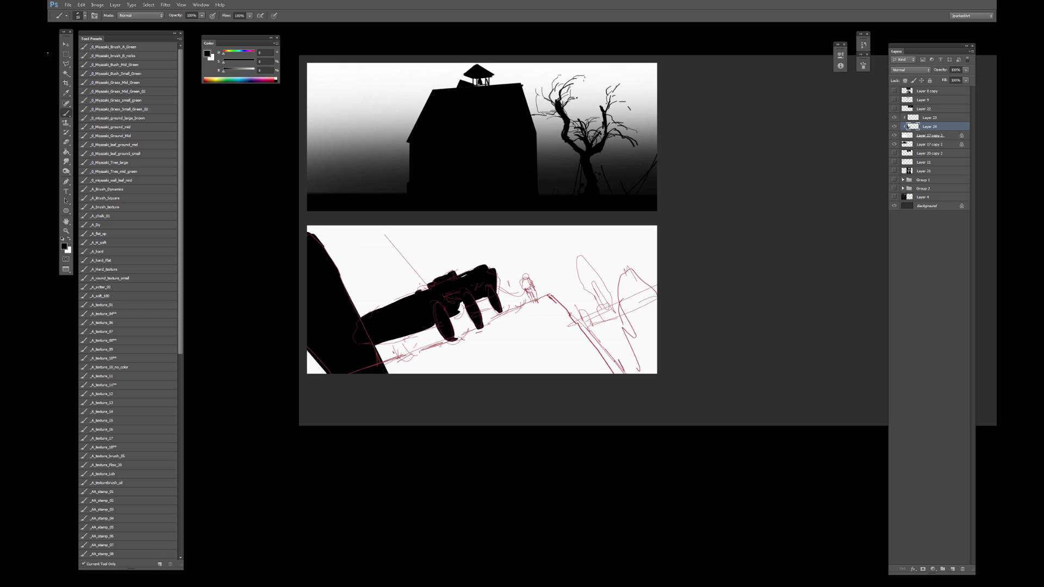
Fill an elliptical selection with black as a round dome on the vehicle's roof, and paint the far-side wheels beneath the body.
{"action": "left_click", "coordinate": [66, 54]}
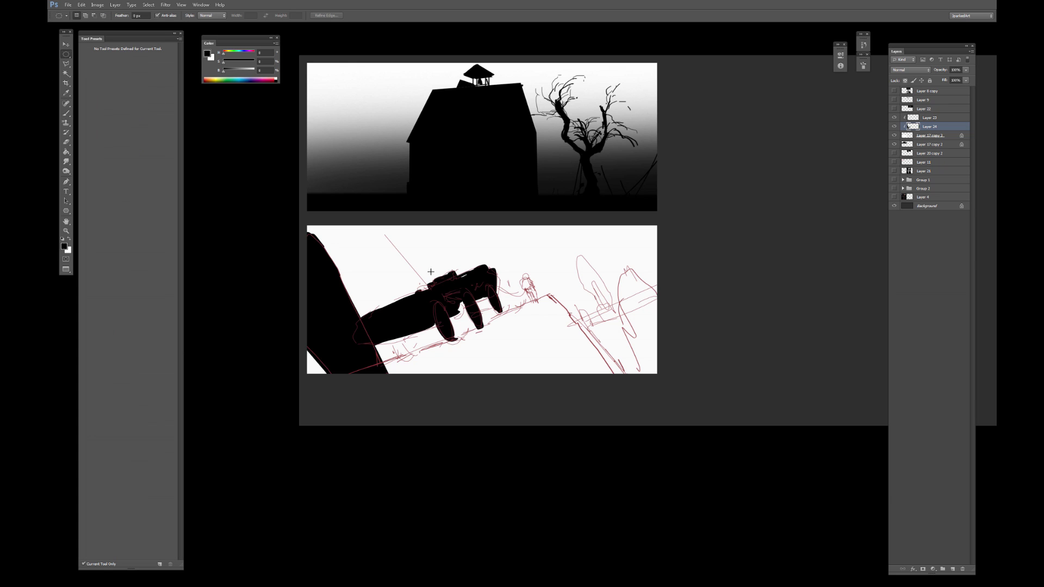
{"action": "key", "text": "b"}
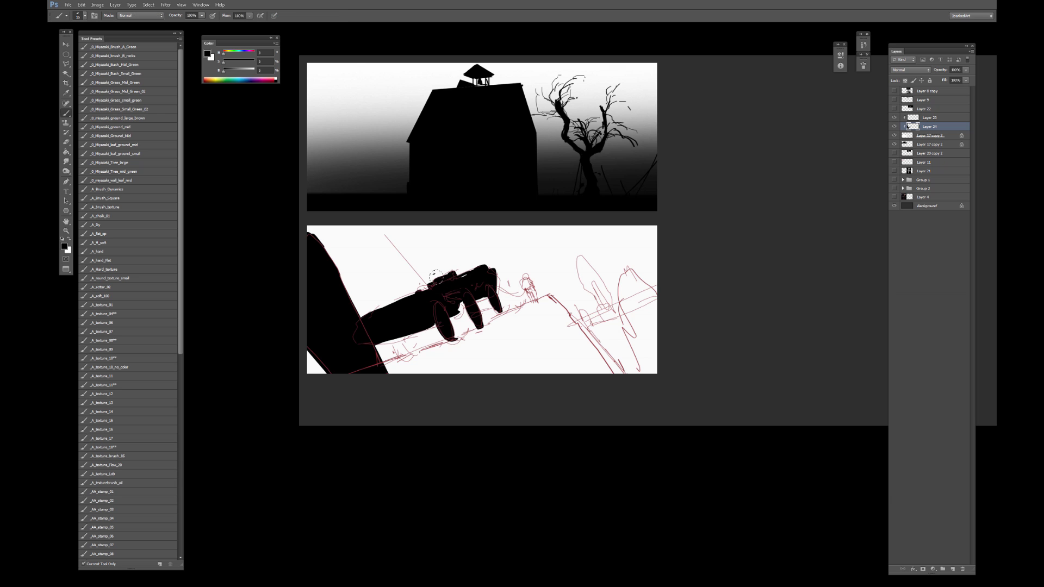
{"action": "left_click_drag", "start_coordinate": [435, 276], "coordinate": [436, 274]}
{"action": "mouse_move", "coordinate": [464, 310]}
{"action": "left_mouse_down"}
{"action": "mouse_move", "coordinate": [384, 340]}
{"action": "mouse_move", "coordinate": [395, 352]}
{"action": "mouse_move", "coordinate": [398, 332]}
{"action": "mouse_move", "coordinate": [402, 352]}
{"action": "mouse_move", "coordinate": [393, 351]}
{"action": "mouse_move", "coordinate": [406, 331]}
{"action": "mouse_move", "coordinate": [434, 337]}
{"action": "left_mouse_up"}
Paint a straight black slope line under the vehicle's wheels, rising toward the hill crest.
{"action": "key", "text": "bracketright"}
{"action": "key", "text": "bracketright"}
{"action": "key", "text": "bracketright"}
{"action": "key", "text": "bracketright"}
{"action": "key", "text": "bracketright"}
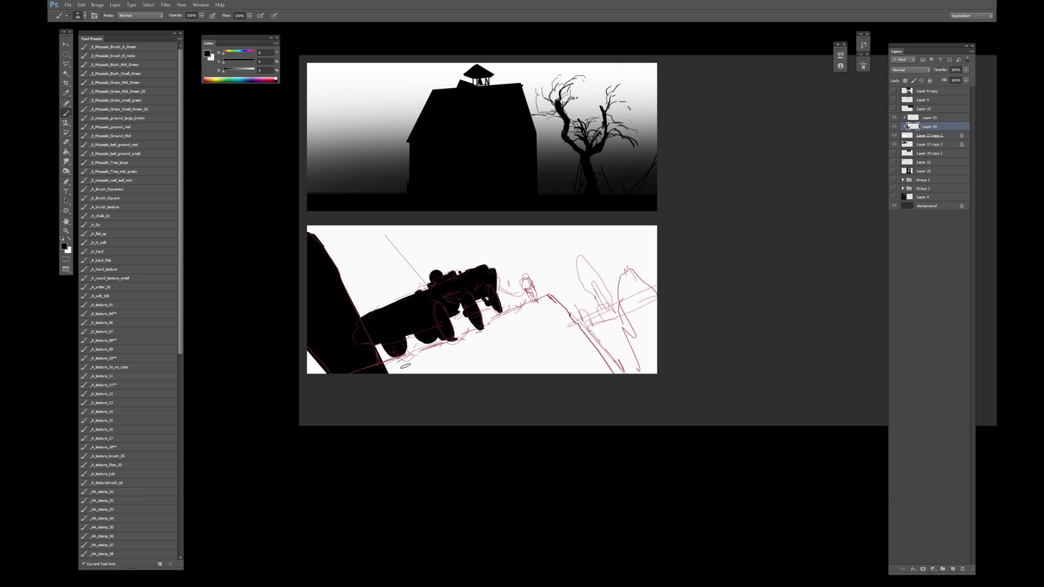
{"action": "key", "text": "bracketleft"}
{"action": "key", "text": "bracketleft"}
{"action": "left_click_drag", "start_coordinate": [378, 365], "coordinate": [535, 301]}
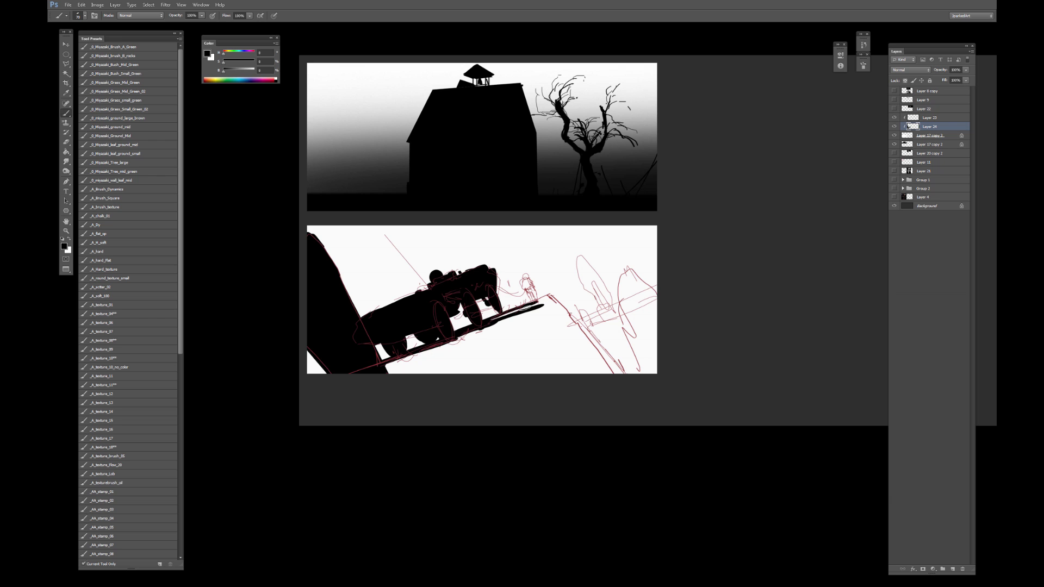
Block in the hill's mass and its steep far slope with black using a large brush.
{"action": "key", "text": "bracketright"}
{"action": "key", "text": "bracketright"}
{"action": "key", "text": "bracketright"}
{"action": "key", "text": "bracketright"}
{"action": "key", "text": "bracketright"}
{"action": "key", "text": "bracketright"}
{"action": "key", "text": "bracketright"}
{"action": "key", "text": "bracketright"}
{"action": "key", "text": "bracketright"}
{"action": "mouse_move", "coordinate": [408, 366]}
{"action": "left_mouse_down"}
{"action": "mouse_move", "coordinate": [463, 381]}
{"action": "mouse_move", "coordinate": [432, 361]}
{"action": "mouse_move", "coordinate": [444, 364]}
{"action": "mouse_move", "coordinate": [479, 389]}
{"action": "mouse_move", "coordinate": [527, 385]}
{"action": "mouse_move", "coordinate": [552, 375]}
{"action": "mouse_move", "coordinate": [540, 338]}
{"action": "mouse_move", "coordinate": [590, 376]}
{"action": "left_mouse_up"}
{"action": "key", "text": "bracketleft"}
{"action": "mouse_move", "coordinate": [552, 332]}
{"action": "left_mouse_down"}
{"action": "mouse_move", "coordinate": [602, 366]}
{"action": "mouse_move", "coordinate": [569, 326]}
{"action": "mouse_move", "coordinate": [617, 374]}
{"action": "left_mouse_up"}
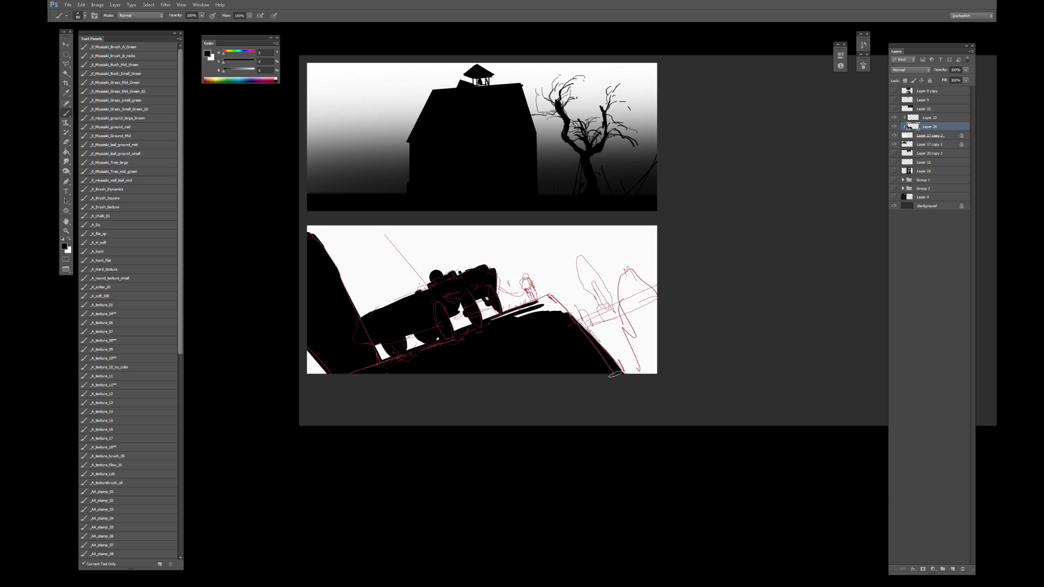
Fill the hill's crest black with a smaller brush and block in the torso of the small figure.
{"action": "key", "text": "bracketleft"}
{"action": "key", "text": "bracketleft"}
{"action": "key", "text": "bracketleft"}
{"action": "key", "text": "bracketleft"}
{"action": "key", "text": "bracketleft"}
{"action": "key", "text": "bracketleft"}
{"action": "key", "text": "bracketleft"}
{"action": "key", "text": "bracketleft"}
{"action": "mouse_move", "coordinate": [531, 312]}
{"action": "left_mouse_down"}
{"action": "mouse_move", "coordinate": [561, 304]}
{"action": "mouse_move", "coordinate": [571, 317]}
{"action": "left_mouse_up"}
{"action": "key", "text": "bracketleft"}
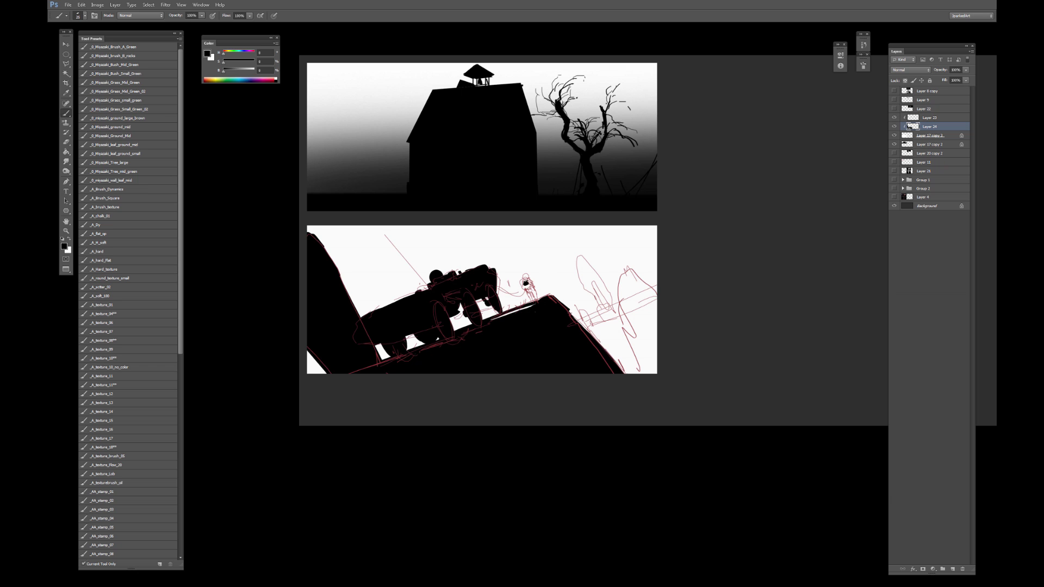
Paint a protruding plate at the vehicle's upper rear and small black details beside the roof dome.
{"action": "key", "text": "ctrl+plus"}
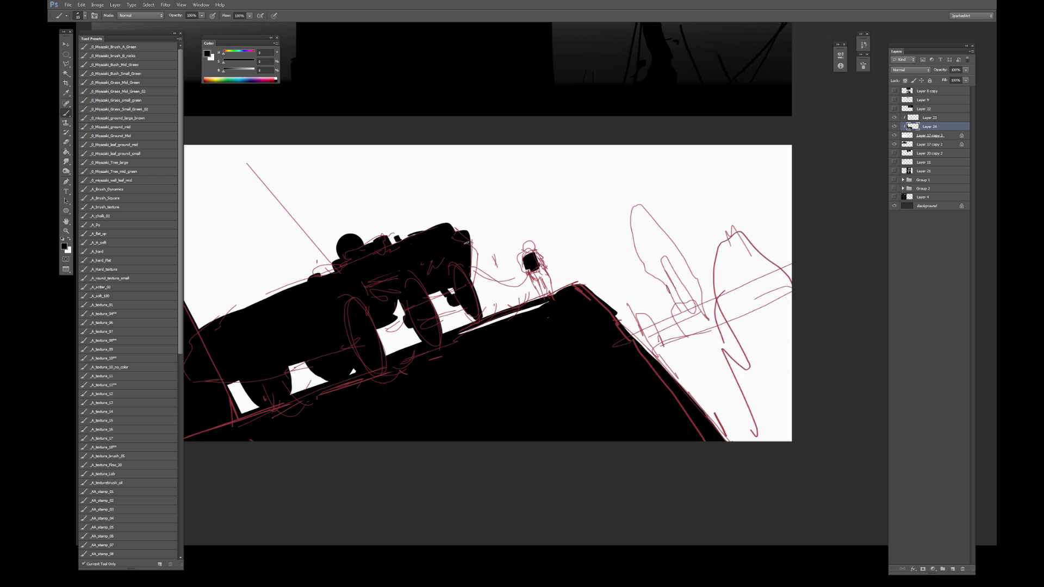
{"action": "mouse_move", "coordinate": [466, 243]}
{"action": "left_mouse_down"}
{"action": "mouse_move", "coordinate": [473, 261]}
{"action": "mouse_move", "coordinate": [469, 233]}
{"action": "mouse_move", "coordinate": [481, 239]}
{"action": "left_mouse_up"}
{"action": "mouse_move", "coordinate": [360, 270]}
{"action": "left_mouse_down"}
{"action": "mouse_move", "coordinate": [407, 236]}
{"action": "mouse_move", "coordinate": [371, 233]}
{"action": "mouse_move", "coordinate": [387, 225]}
{"action": "left_mouse_up"}
{"action": "key", "text": "bracketright"}
{"action": "key", "text": "bracketright"}
{"action": "key", "text": "bracketright"}
{"action": "left_click_drag", "start_coordinate": [369, 236], "coordinate": [379, 232]}
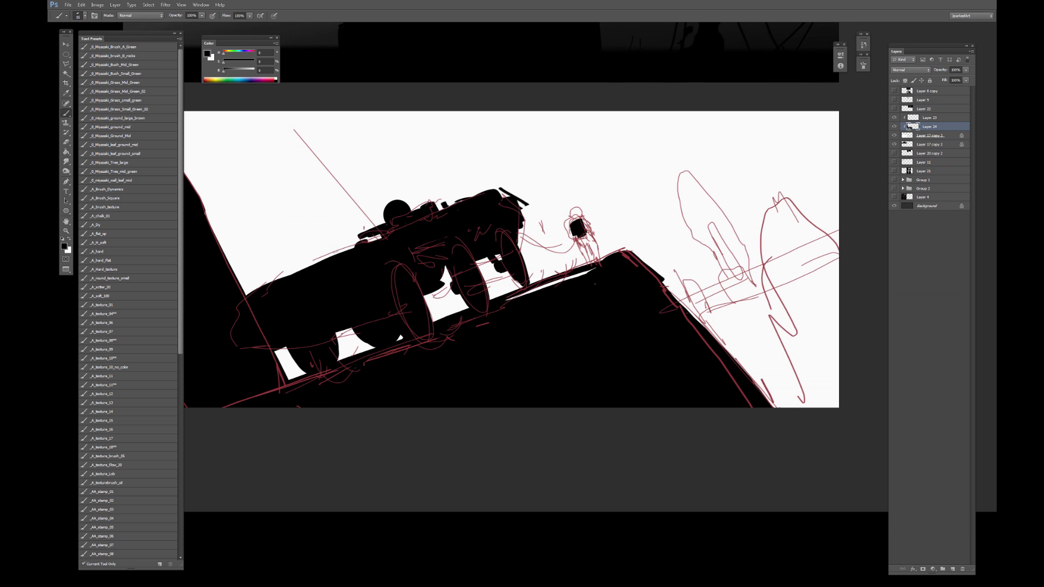
Paint thin black rails along the upper edge of the vehicle's long front body.
{"action": "left_click_drag", "start_coordinate": [267, 286], "coordinate": [361, 237]}
{"action": "mouse_move", "coordinate": [248, 300]}
{"action": "left_mouse_down"}
{"action": "mouse_move", "coordinate": [314, 257]}
{"action": "mouse_move", "coordinate": [403, 229]}
{"action": "left_mouse_up"}
{"action": "key", "text": "]"}
{"action": "left_click_drag", "start_coordinate": [322, 263], "coordinate": [355, 247]}
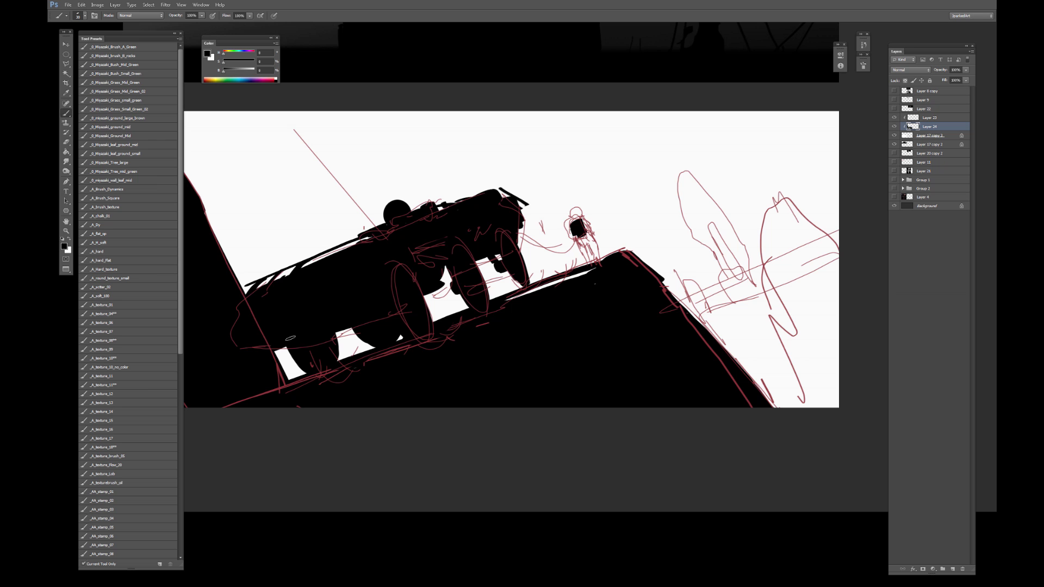
Paint the standing figure's head, body and legs black on the hill behind the vehicle.
{"action": "mouse_move", "coordinate": [439, 288]}
{"action": "left_mouse_down"}
{"action": "mouse_move", "coordinate": [451, 284]}
{"action": "mouse_move", "coordinate": [326, 328]}
{"action": "left_mouse_up"}
{"action": "key", "text": "["}
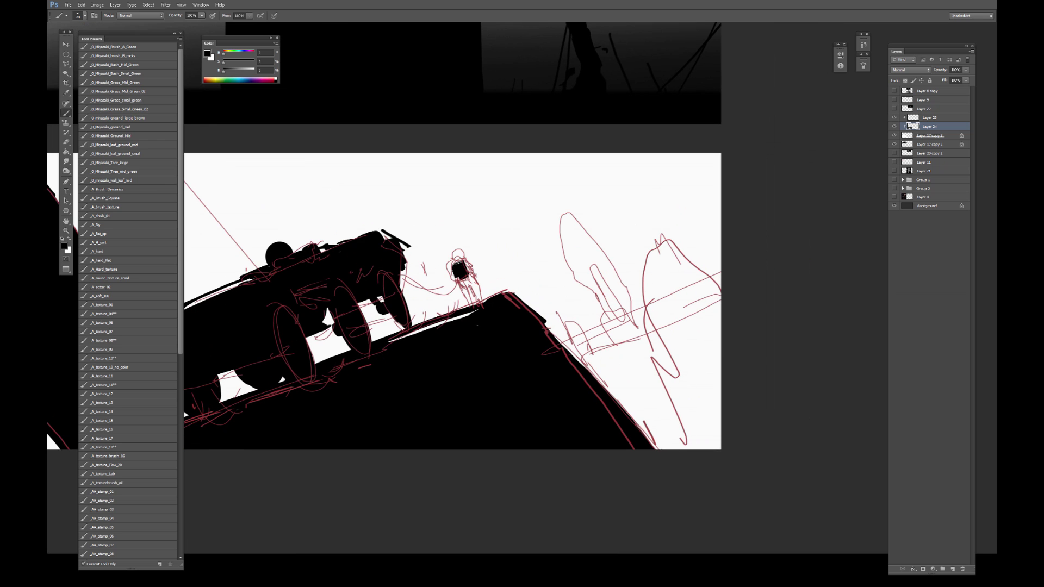
{"action": "left_click_drag", "start_coordinate": [460, 262], "coordinate": [449, 271]}
{"action": "mouse_move", "coordinate": [468, 264]}
{"action": "left_mouse_down"}
{"action": "mouse_move", "coordinate": [477, 275]}
{"action": "mouse_move", "coordinate": [464, 275]}
{"action": "left_mouse_up"}
{"action": "key", "text": "]"}
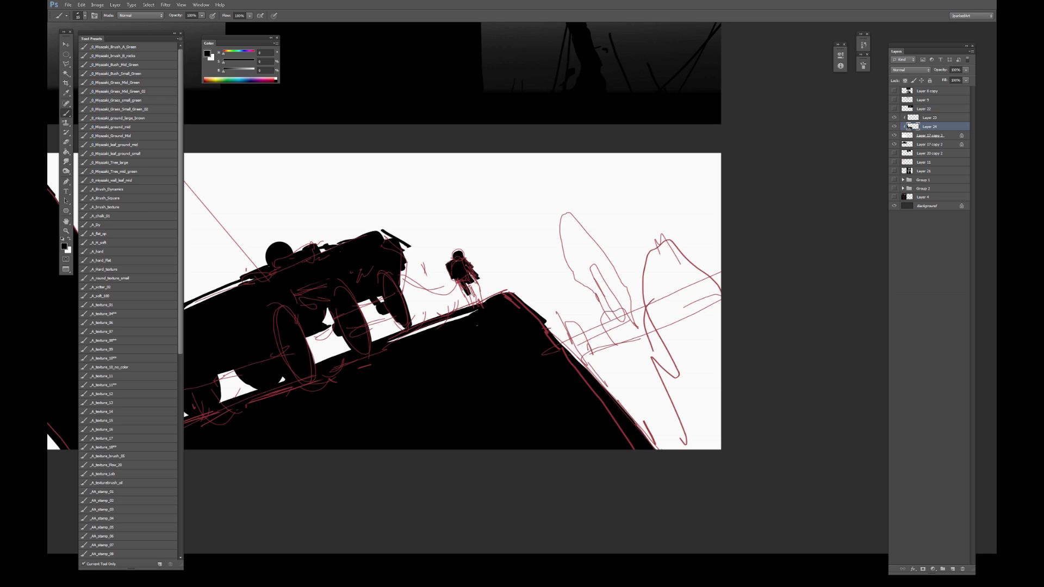
{"action": "mouse_move", "coordinate": [472, 298]}
{"action": "left_mouse_down"}
{"action": "mouse_move", "coordinate": [474, 287]}
{"action": "mouse_move", "coordinate": [479, 303]}
{"action": "left_mouse_up"}
Paint two sagging black cables between the vehicle's rear and the figure, undoing and redrawing unsatisfactory strokes.
{"action": "left_click_drag", "start_coordinate": [404, 270], "coordinate": [467, 298]}
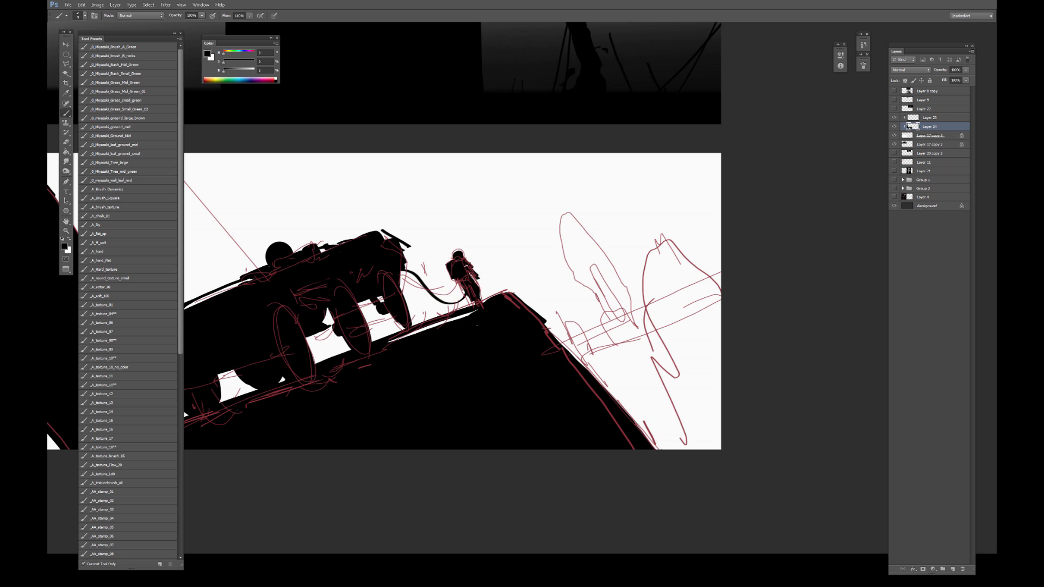
{"action": "left_click_drag", "start_coordinate": [407, 273], "coordinate": [464, 306]}
{"action": "key", "text": "ctrl+alt+z"}
{"action": "key", "text": "ctrl+alt+z"}
{"action": "left_click_drag", "start_coordinate": [406, 259], "coordinate": [447, 311]}
{"action": "key", "text": "ctrl+z"}
{"action": "left_click_drag", "start_coordinate": [407, 268], "coordinate": [457, 307]}
Paint the large rounded form at the picture's right edge solid black with a larger brush.
{"action": "left_click_drag", "start_coordinate": [579, 251], "coordinate": [447, 233]}
{"action": "key", "text": "bracketright"}
{"action": "key", "text": "bracketright"}
{"action": "key", "text": "bracketright"}
{"action": "key", "text": "bracketright"}
{"action": "key", "text": "bracketright"}
{"action": "key", "text": "bracketright"}
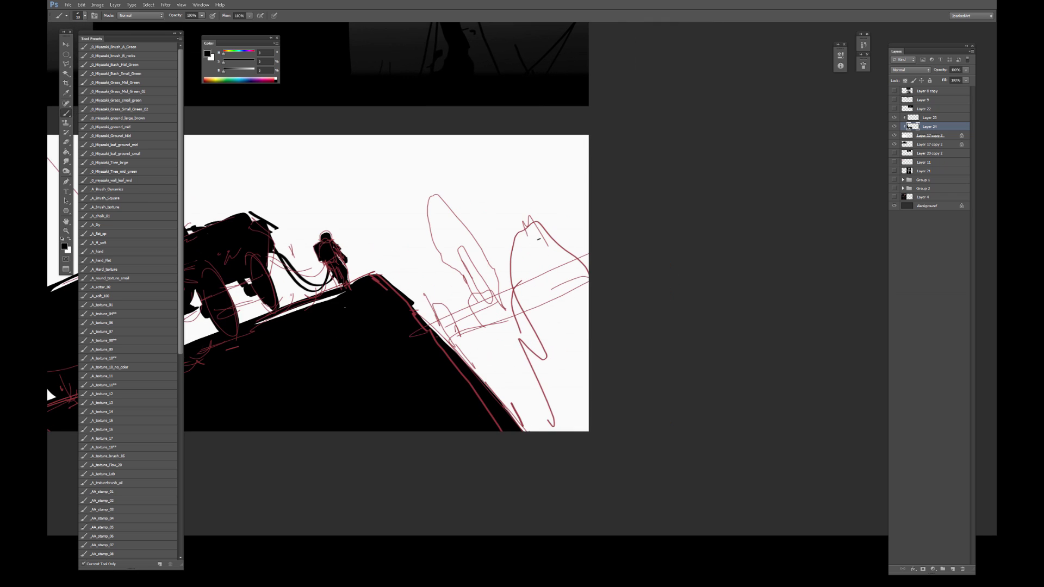
{"action": "mouse_move", "coordinate": [533, 229]}
{"action": "left_mouse_down"}
{"action": "mouse_move", "coordinate": [521, 272]}
{"action": "mouse_move", "coordinate": [559, 354]}
{"action": "mouse_move", "coordinate": [585, 325]}
{"action": "mouse_move", "coordinate": [560, 245]}
{"action": "mouse_move", "coordinate": [576, 261]}
{"action": "left_mouse_up"}
Fill the tall leaning shape, the small debris and the ground around them with black using lasso selections.
{"action": "key", "text": "l"}
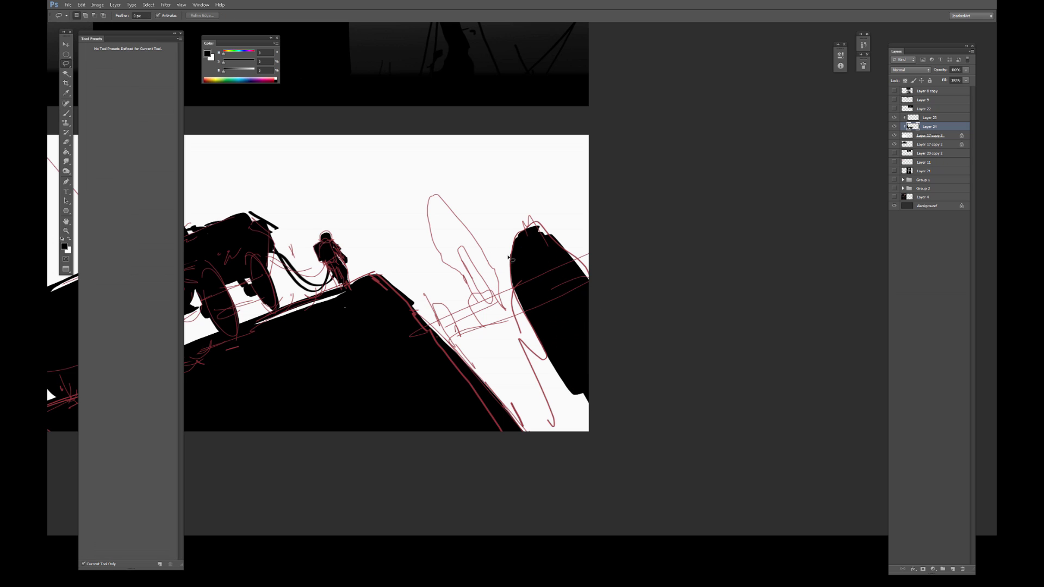
{"action": "mouse_move", "coordinate": [511, 257]}
{"action": "left_mouse_down"}
{"action": "mouse_move", "coordinate": [536, 338]}
{"action": "mouse_move", "coordinate": [454, 211]}
{"action": "mouse_move", "coordinate": [428, 204]}
{"action": "mouse_move", "coordinate": [440, 253]}
{"action": "mouse_move", "coordinate": [485, 329]}
{"action": "mouse_move", "coordinate": [475, 337]}
{"action": "mouse_move", "coordinate": [444, 305]}
{"action": "mouse_move", "coordinate": [422, 321]}
{"action": "mouse_move", "coordinate": [652, 455]}
{"action": "mouse_move", "coordinate": [591, 272]}
{"action": "left_mouse_up"}
{"action": "key", "text": "b"}
{"action": "key", "text": "alt+BackSpace"}
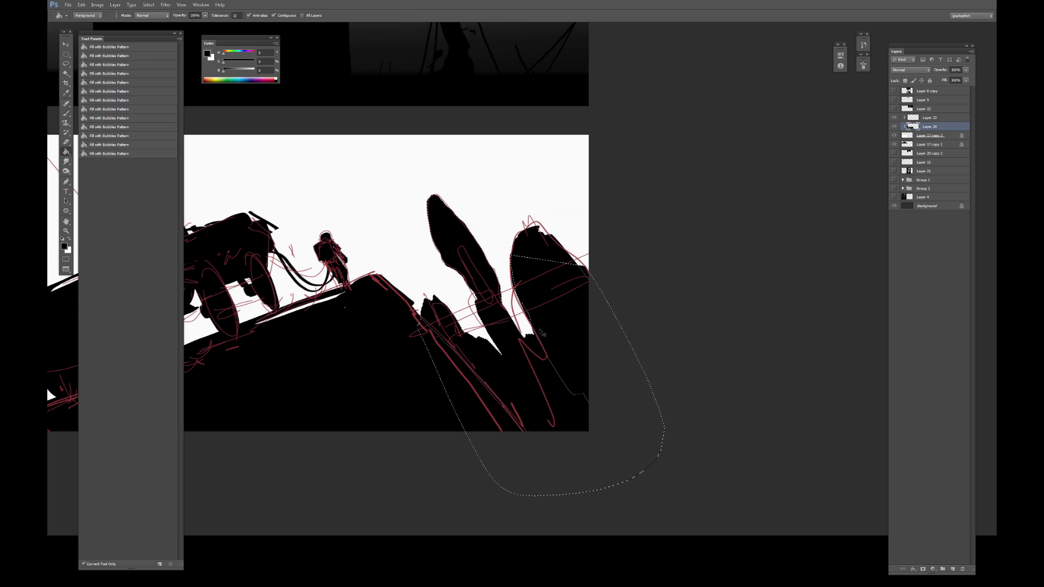
{"action": "key", "text": "ctrl+d"}
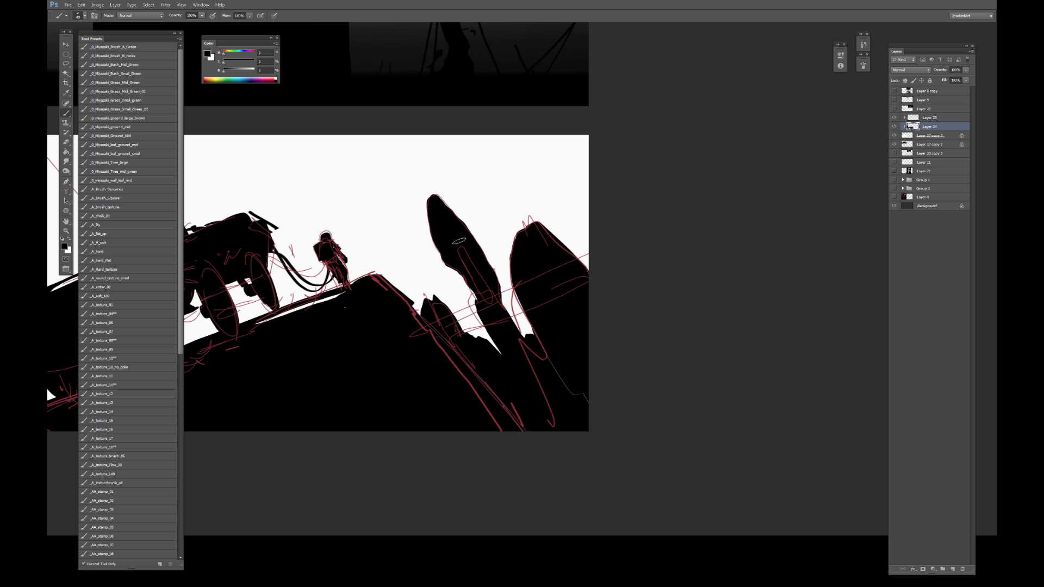
Erase a narrow slot in the tall leaning shape and refine its edges with small brush and eraser strokes.
{"action": "key", "text": "w"}
{"action": "key", "text": "e"}
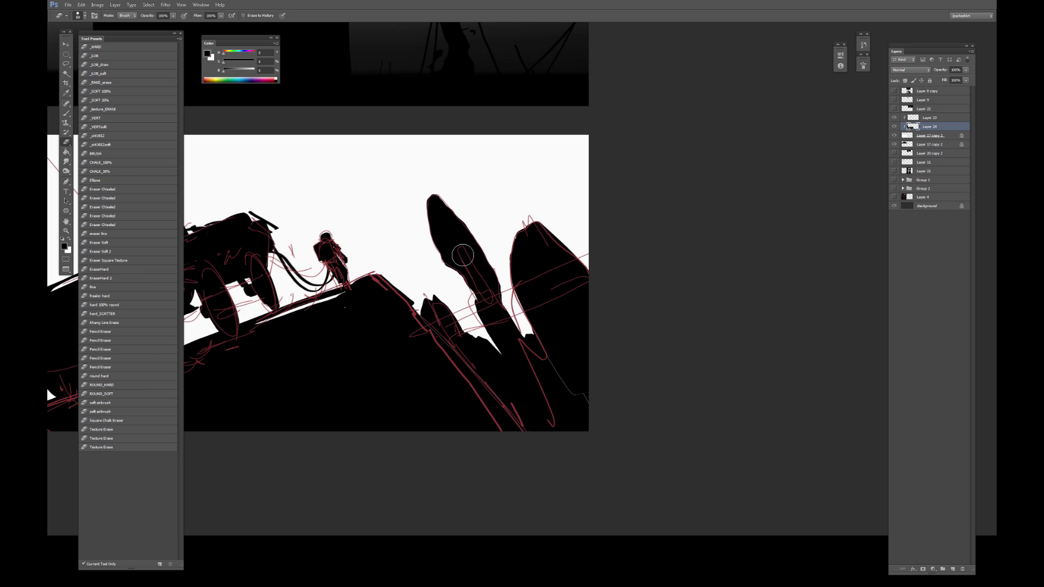
{"action": "left_click_drag", "start_coordinate": [469, 262], "coordinate": [485, 292]}
{"action": "key", "text": "b"}
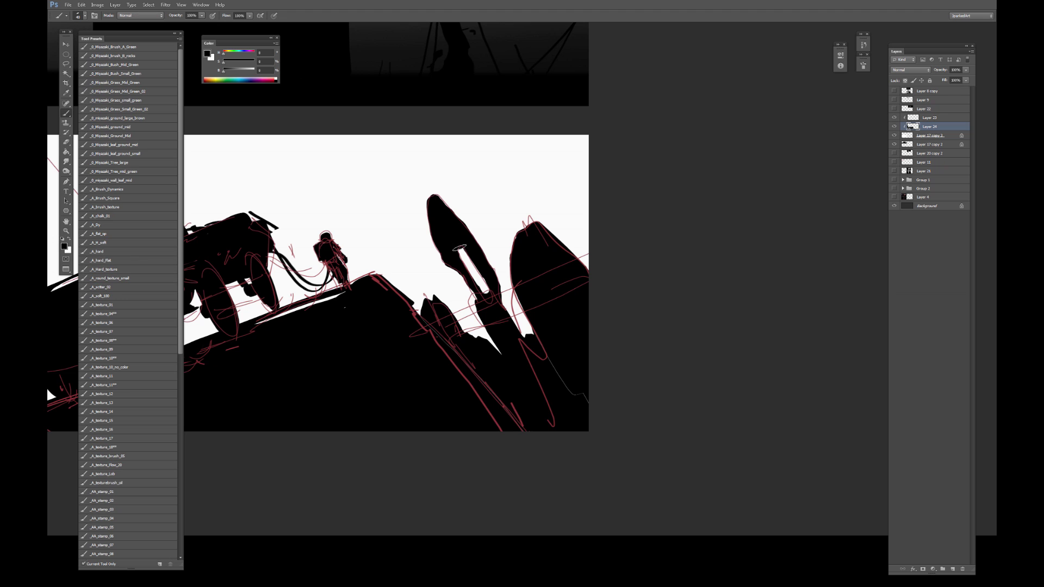
{"action": "key", "text": "bracketleft"}
{"action": "key", "text": "bracketleft"}
{"action": "left_click_drag", "start_coordinate": [459, 248], "coordinate": [488, 296]}
{"action": "key", "text": "e"}
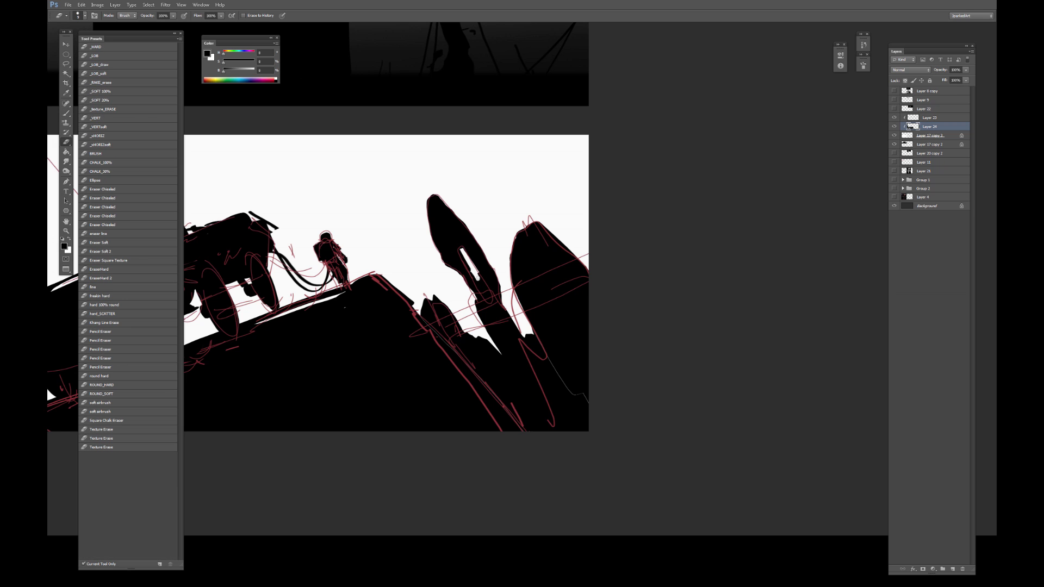
{"action": "left_click_drag", "start_coordinate": [477, 277], "coordinate": [483, 288]}
Paint the ground between the leaning shape and the large rounded form black with a larger brush.
{"action": "key", "text": "b"}
{"action": "key", "text": "bracketright"}
{"action": "key", "text": "bracketright"}
{"action": "key", "text": "bracketright"}
{"action": "mouse_move", "coordinate": [478, 336]}
{"action": "left_mouse_down"}
{"action": "mouse_move", "coordinate": [494, 332]}
{"action": "mouse_move", "coordinate": [499, 352]}
{"action": "left_mouse_up"}
{"action": "mouse_move", "coordinate": [508, 312]}
{"action": "left_mouse_down"}
{"action": "mouse_move", "coordinate": [520, 306]}
{"action": "mouse_move", "coordinate": [529, 335]}
{"action": "left_mouse_up"}
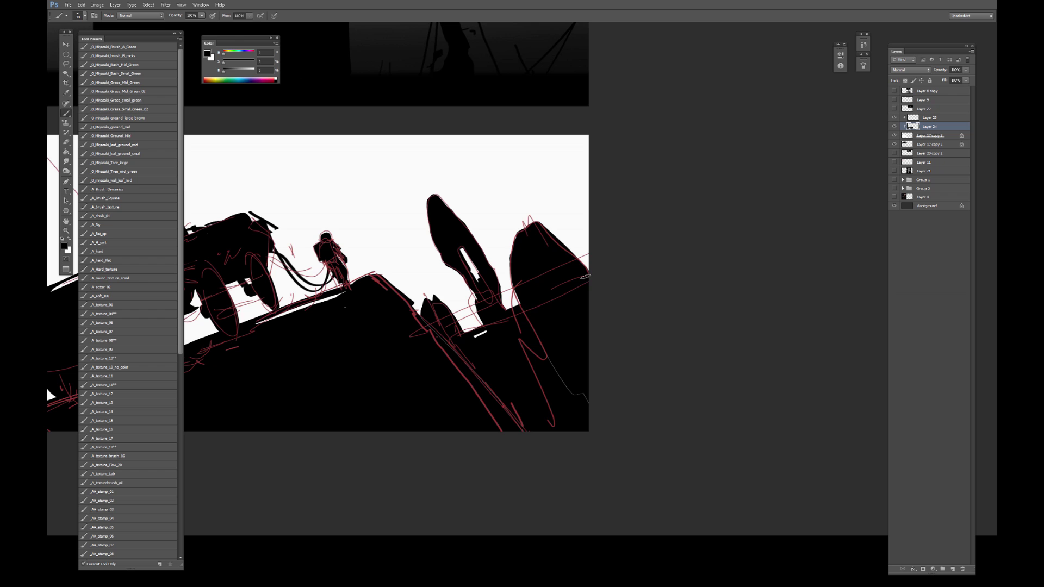
Try to paint a white zigzag highlight over the dark ground below the leaning shapes.
{"action": "key", "text": "ctrl+minus"}
{"action": "left_click_drag", "start_coordinate": [493, 325], "coordinate": [514, 333]}
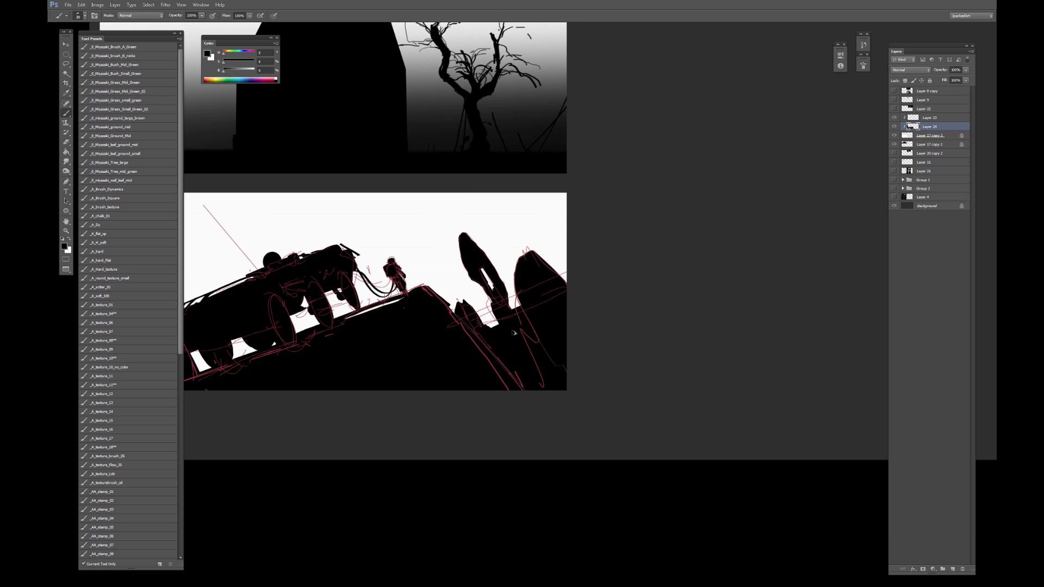
{"action": "key", "text": "ctrl+z"}
{"action": "key", "text": "x"}
{"action": "mouse_move", "coordinate": [530, 334]}
{"action": "left_mouse_down"}
{"action": "mouse_move", "coordinate": [498, 361]}
{"action": "mouse_move", "coordinate": [506, 383]}
{"action": "left_mouse_up"}
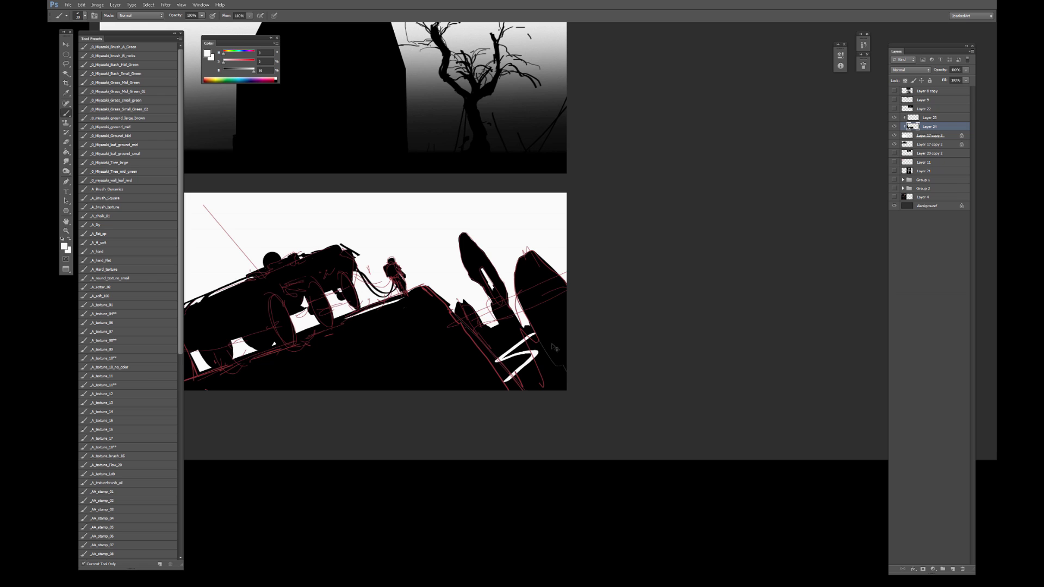
{"action": "key", "text": "ctrl+z"}
Lasso an irregular area below the large rounded form and paint white slivers inside it, then deselect.
{"action": "key", "text": "l"}
{"action": "mouse_move", "coordinate": [529, 340]}
{"action": "left_mouse_down"}
{"action": "mouse_move", "coordinate": [538, 336]}
{"action": "mouse_move", "coordinate": [472, 407]}
{"action": "mouse_move", "coordinate": [512, 402]}
{"action": "mouse_move", "coordinate": [509, 378]}
{"action": "mouse_move", "coordinate": [541, 336]}
{"action": "mouse_move", "coordinate": [520, 356]}
{"action": "left_mouse_up"}
{"action": "key", "text": "b"}
{"action": "key", "text": "ctrl+d"}
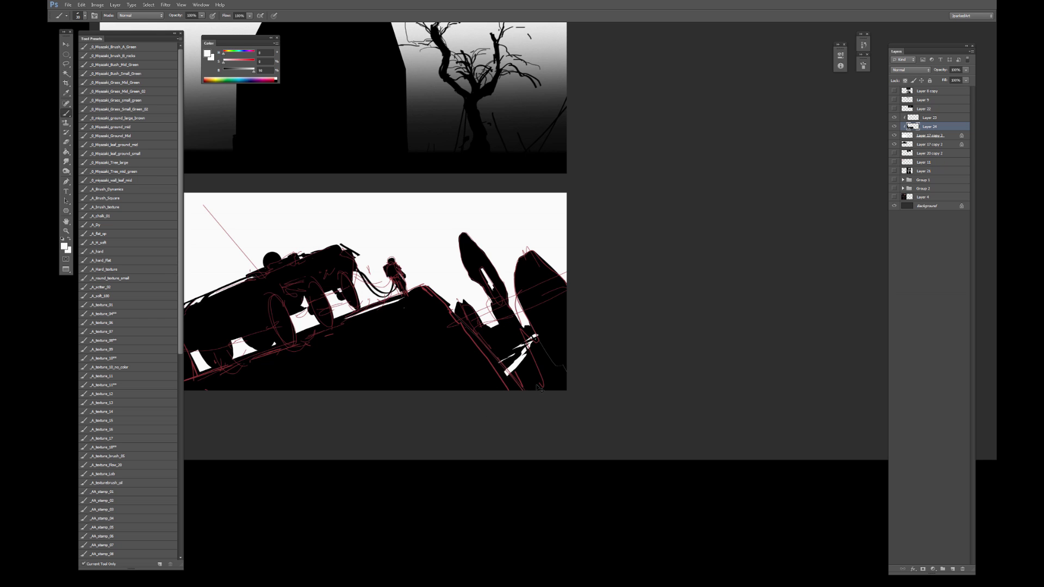
Hide the red sketch layer and sample black from the silhouette as the painting color.
{"action": "left_click_drag", "start_coordinate": [371, 265], "coordinate": [501, 234]}
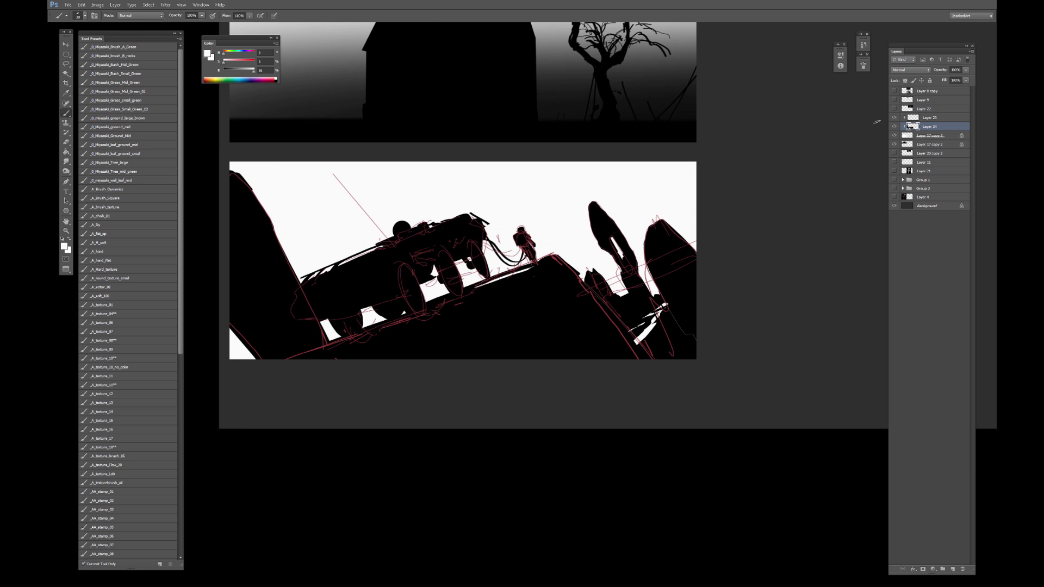
{"action": "left_click", "coordinate": [895, 118]}
{"action": "left_click", "coordinate": [596, 304], "text": "alt"}
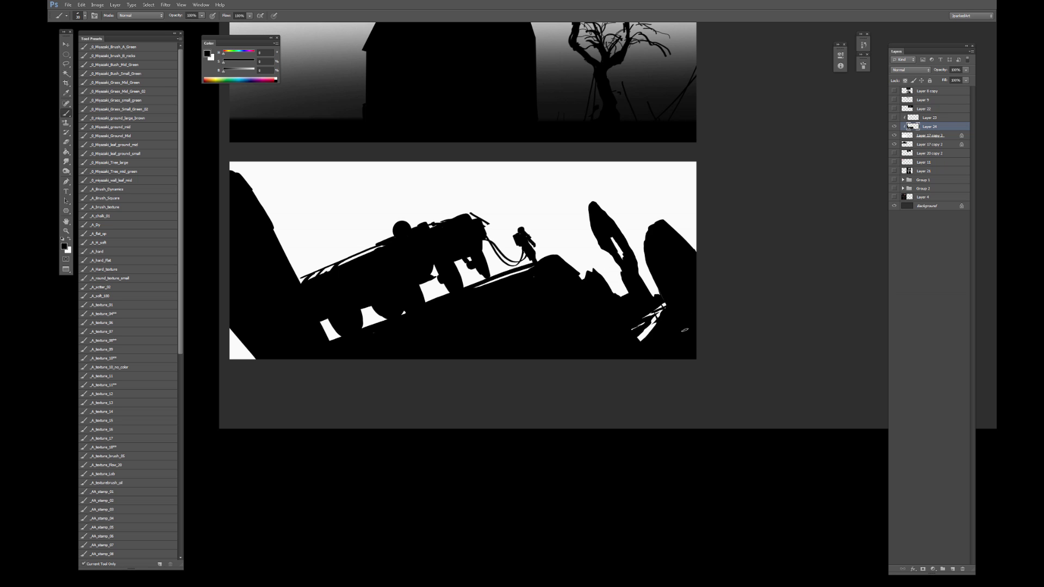
Fill the white corner at the lower left of the vehicle scene with black using a larger brush.
{"action": "key", "text": "ctrl+minus"}
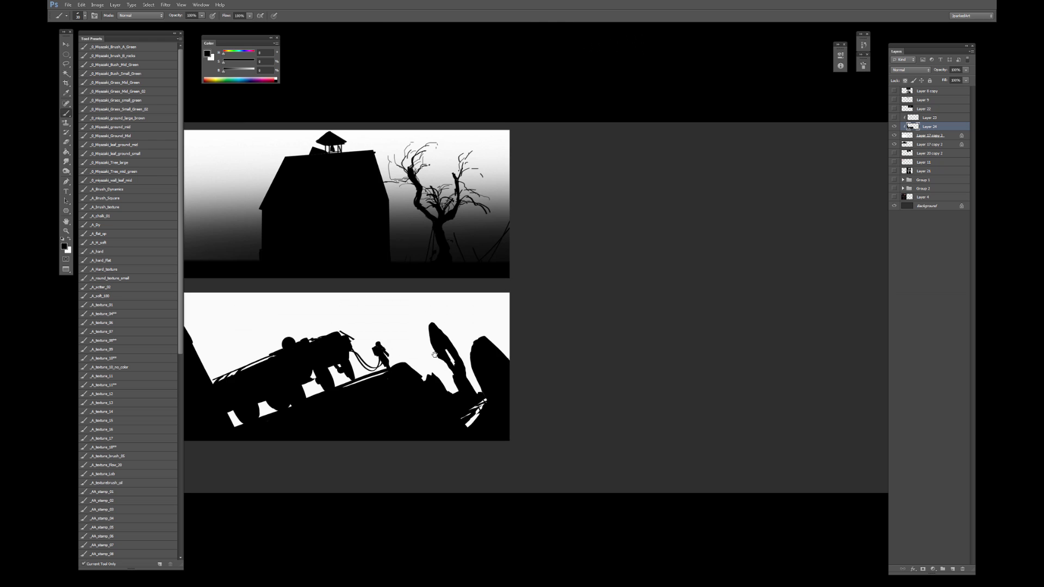
{"action": "left_click_drag", "start_coordinate": [434, 355], "coordinate": [554, 268]}
{"action": "left_click", "coordinate": [430, 329], "text": "alt"}
{"action": "key", "text": "]"}
{"action": "key", "text": "]"}
{"action": "key", "text": "]"}
{"action": "key", "text": "]"}
{"action": "key", "text": "]"}
{"action": "key", "text": "]"}
{"action": "key", "text": "]"}
{"action": "key", "text": "]"}
{"action": "key", "text": "]"}
{"action": "key", "text": "]"}
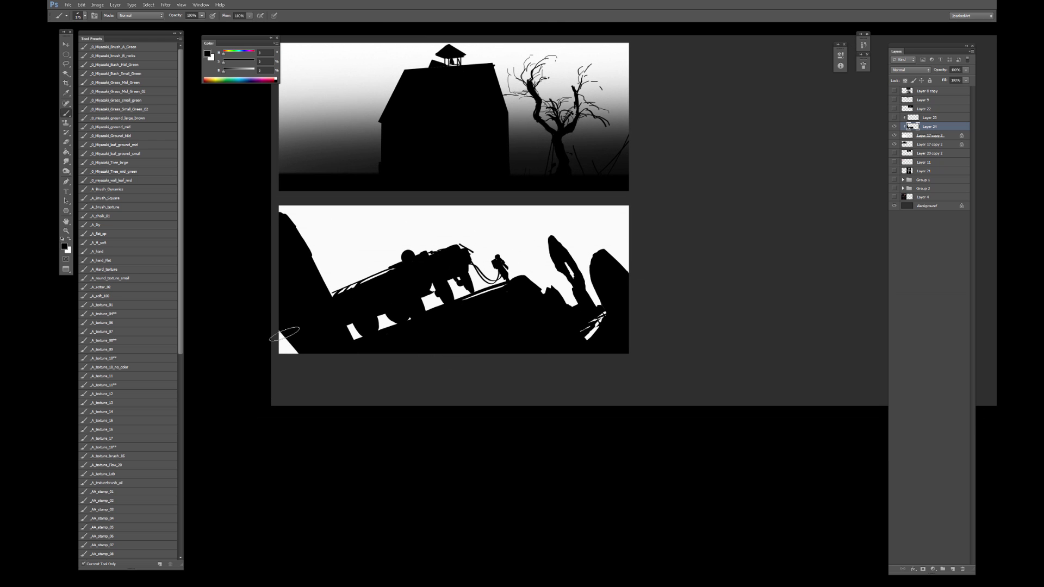
Paint over parts of the white gaps between the vehicle's wheels with a smaller black brush, undoing the extra roof stroke.
{"action": "key", "text": "bracketleft"}
{"action": "key", "text": "bracketleft"}
{"action": "key", "text": "bracketleft"}
{"action": "key", "text": "bracketleft"}
{"action": "key", "text": "bracketleft"}
{"action": "key", "text": "bracketleft"}
{"action": "key", "text": "bracketleft"}
{"action": "key", "text": "bracketleft"}
{"action": "key", "text": "bracketright"}
{"action": "left_click_drag", "start_coordinate": [433, 287], "coordinate": [439, 302]}
{"action": "mouse_move", "coordinate": [363, 334]}
{"action": "left_mouse_down"}
{"action": "mouse_move", "coordinate": [352, 330]}
{"action": "mouse_move", "coordinate": [371, 312]}
{"action": "mouse_move", "coordinate": [379, 322]}
{"action": "mouse_move", "coordinate": [392, 310]}
{"action": "left_mouse_up"}
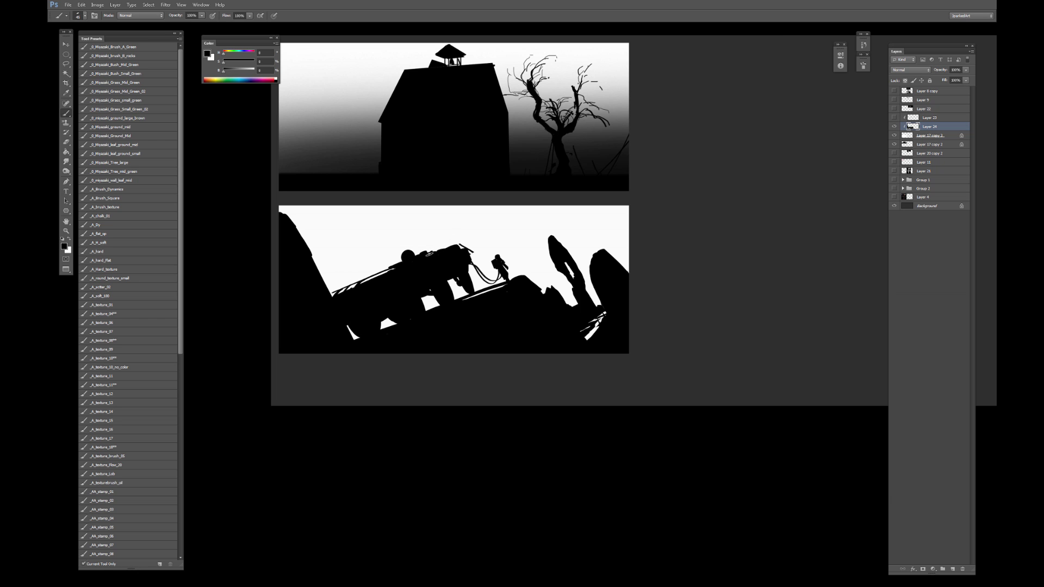
{"action": "left_click_drag", "start_coordinate": [430, 253], "coordinate": [452, 243]}
{"action": "key", "text": "ctrl+z"}
On a new layer, shade the hill, wheel gaps and far-side shapes with soft black using an enlarged soft_100 brush, comparing before and after.
{"action": "left_click", "coordinate": [101, 296]}
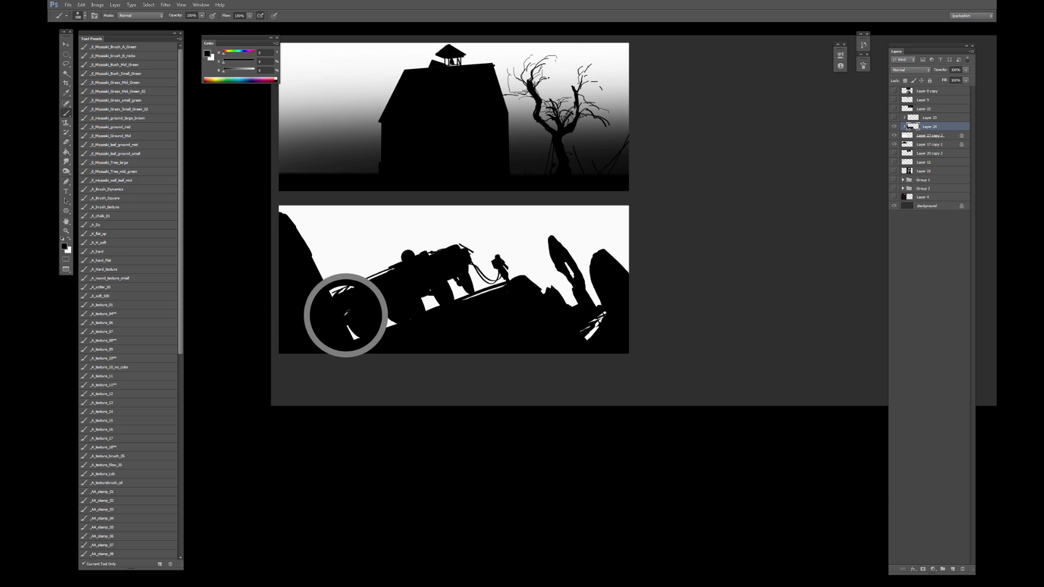
{"action": "left_click", "coordinate": [952, 569]}
{"action": "key", "text": "bracketright"}
{"action": "key", "text": "bracketright"}
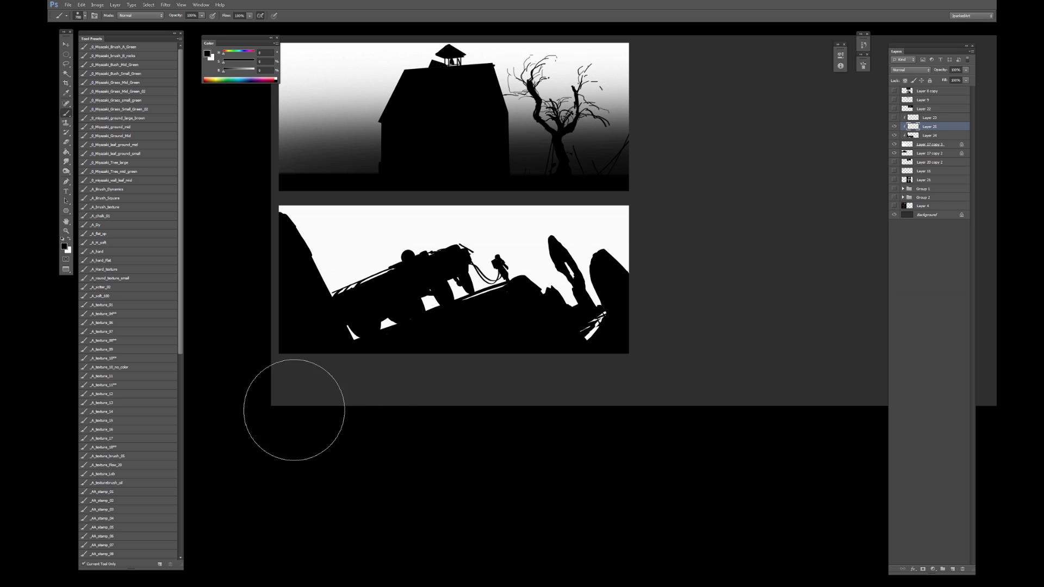
{"action": "left_click_drag", "start_coordinate": [550, 310], "coordinate": [652, 256]}
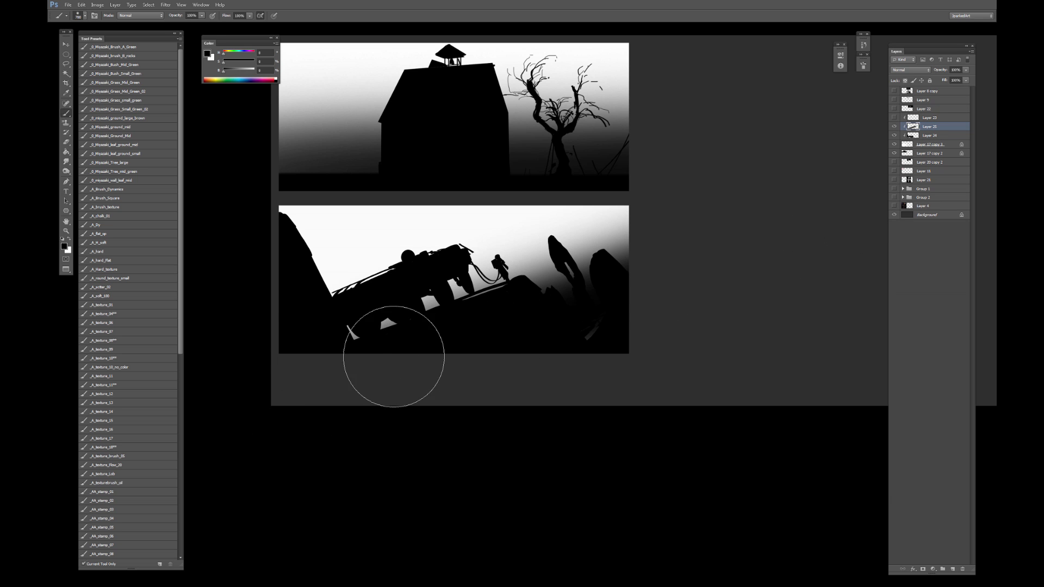
{"action": "key", "text": "ctrl+z"}
{"action": "key", "text": "ctrl+z"}
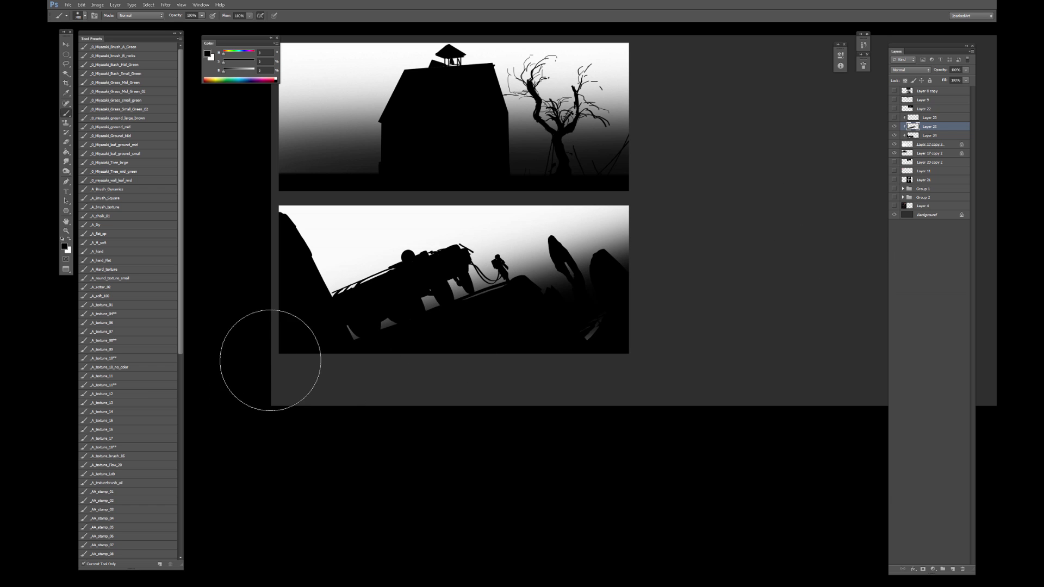
{"action": "key", "text": "ctrl+z"}
{"action": "key", "text": "ctrl+z"}
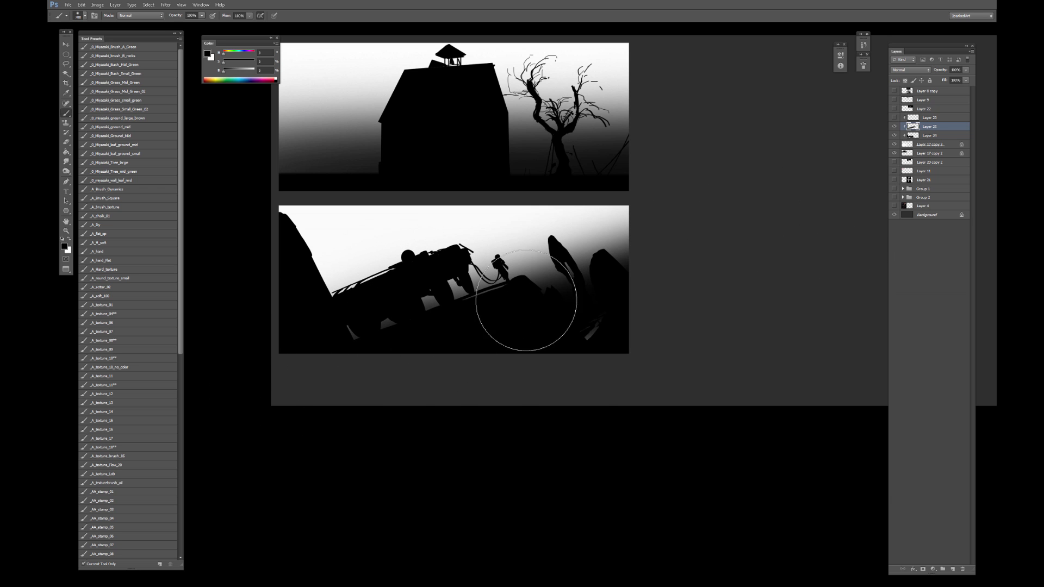
Try erasing the soft shading around the debris at the vehicle scene's lower right with an enlarged _SOFT 100% eraser, undoing the strokes.
{"action": "key", "text": "e"}
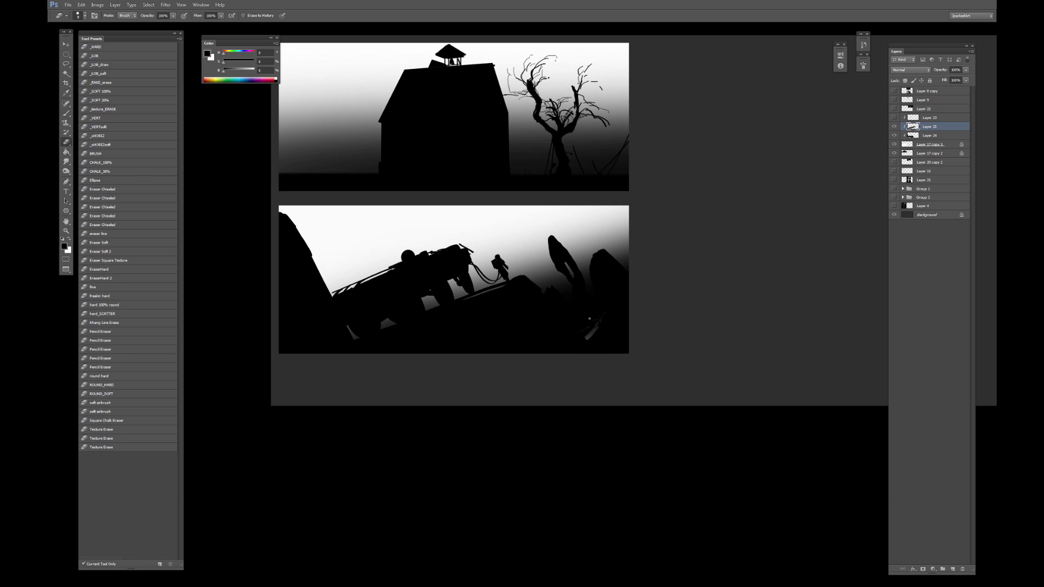
{"action": "left_click_drag", "start_coordinate": [581, 339], "coordinate": [592, 331]}
{"action": "key", "text": "ctrl+z"}
{"action": "left_click", "coordinate": [118, 162]}
{"action": "left_click", "coordinate": [103, 90]}
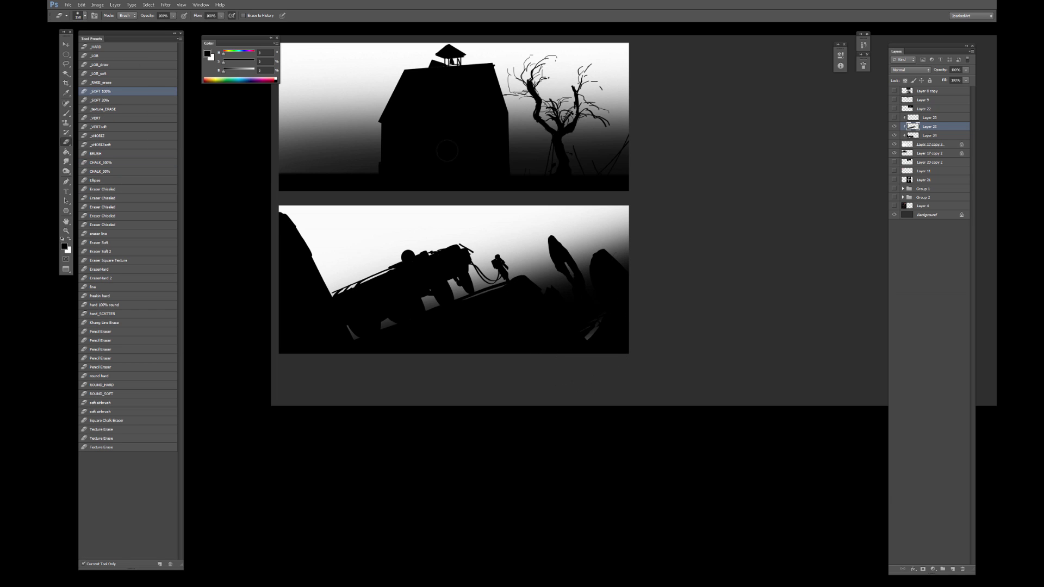
{"action": "left_click_drag", "start_coordinate": [599, 363], "coordinate": [627, 301]}
{"action": "key", "text": "bracketright"}
{"action": "key", "text": "bracketright"}
{"action": "key", "text": "bracketright"}
{"action": "key", "text": "bracketright"}
{"action": "key", "text": "bracketright"}
{"action": "key", "text": "bracketright"}
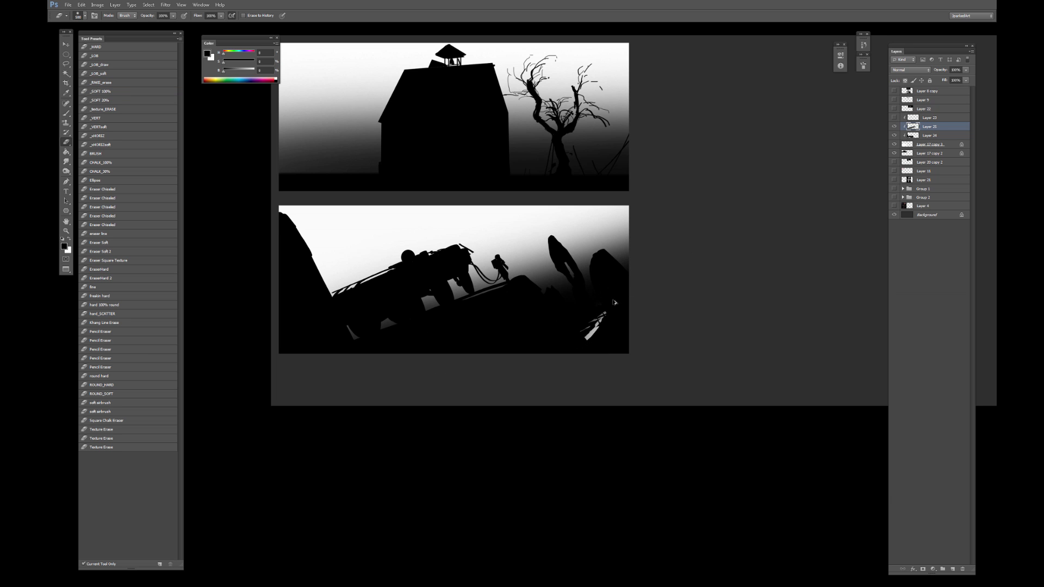
{"action": "key", "text": "ctrl+z"}
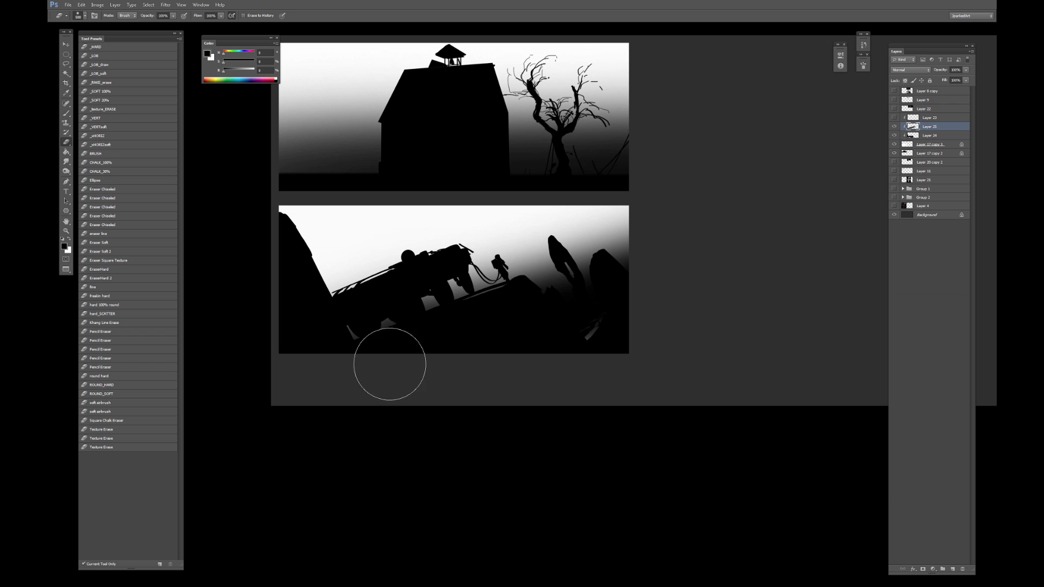
Set the eraser's flow to 40% and softly lighten the shading across the lower hill and far-side shapes, undoing the first full-strength stroke.
{"action": "left_click_drag", "start_coordinate": [390, 364], "coordinate": [753, 236]}
{"action": "key", "text": "ctrl+z"}
{"action": "key", "text": "4"}
{"action": "mouse_move", "coordinate": [373, 355]}
{"action": "left_mouse_down"}
{"action": "mouse_move", "coordinate": [723, 239]}
{"action": "mouse_move", "coordinate": [472, 352]}
{"action": "mouse_move", "coordinate": [631, 312]}
{"action": "left_mouse_up"}
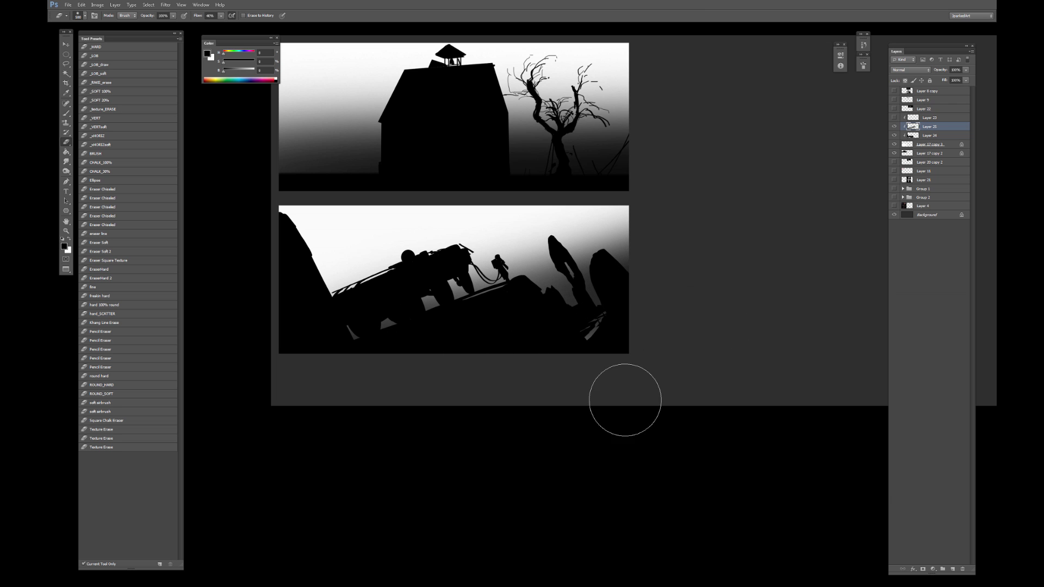
{"action": "key", "text": "v"}
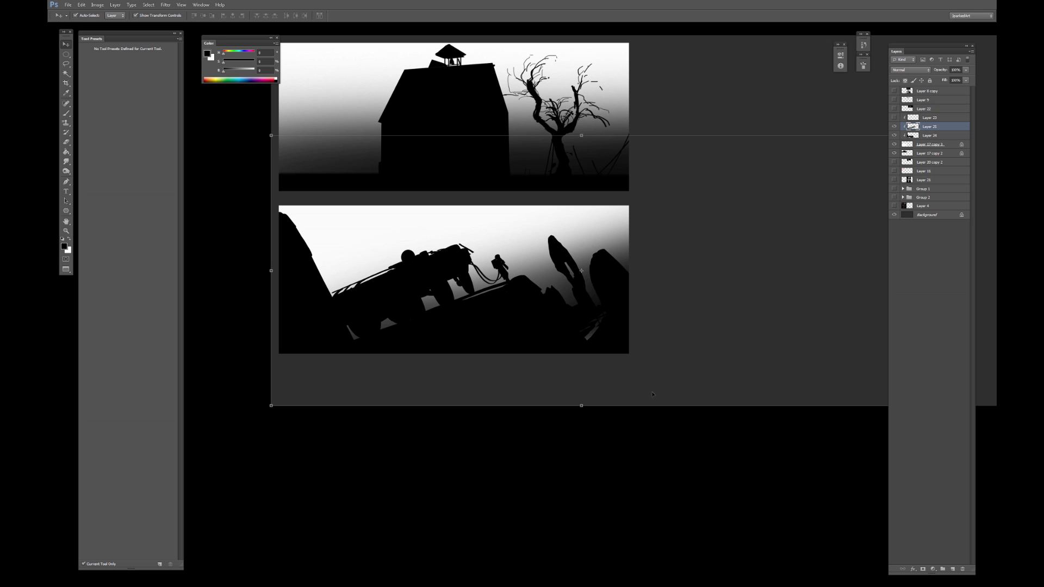
On the layer below, sample black and paint out the thin light slivers along the hill ridge with the A_hard_Flat brush.
{"action": "key", "text": "b"}
{"action": "left_click", "coordinate": [912, 137]}
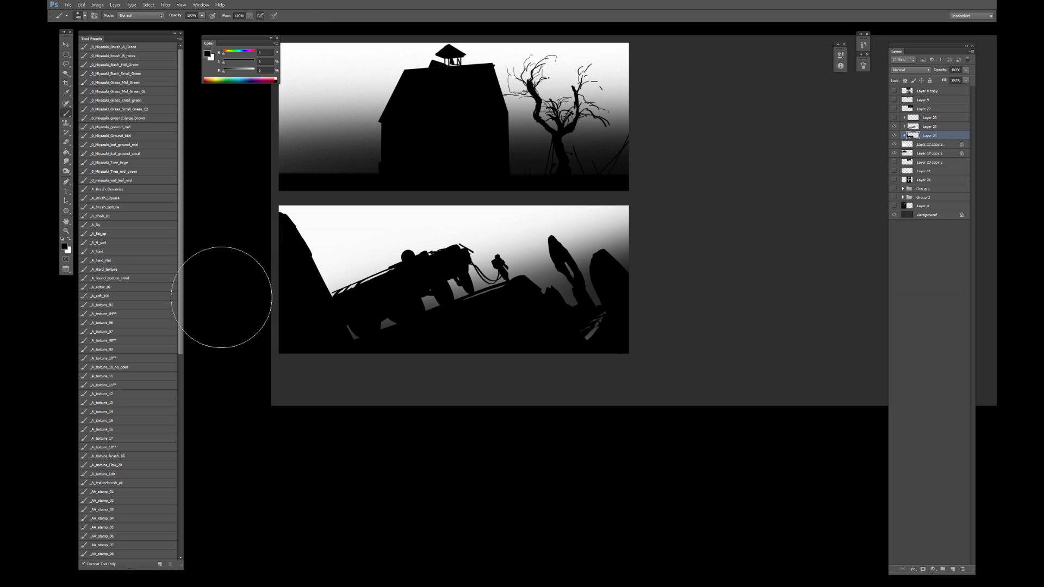
{"action": "left_click", "coordinate": [131, 242]}
{"action": "left_click", "coordinate": [128, 259]}
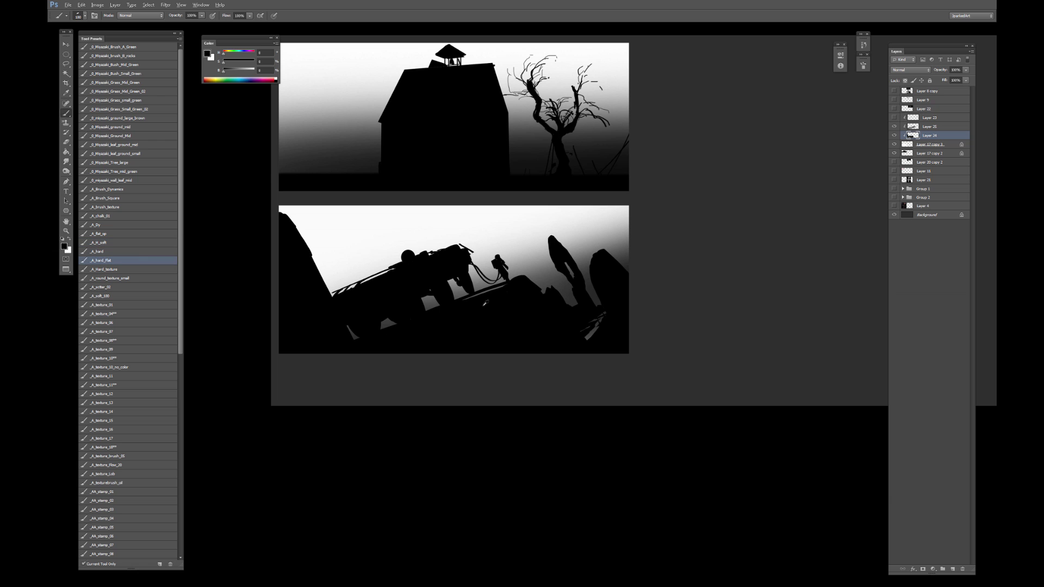
{"action": "left_click", "coordinate": [481, 311], "text": "alt"}
{"action": "left_click_drag", "start_coordinate": [477, 298], "coordinate": [498, 288]}
{"action": "key", "text": "bracketleft"}
{"action": "key", "text": "bracketleft"}
{"action": "key", "text": "bracketleft"}
{"action": "key", "text": "bracketleft"}
{"action": "key", "text": "bracketleft"}
{"action": "key", "text": "bracketleft"}
{"action": "key", "text": "bracketleft"}
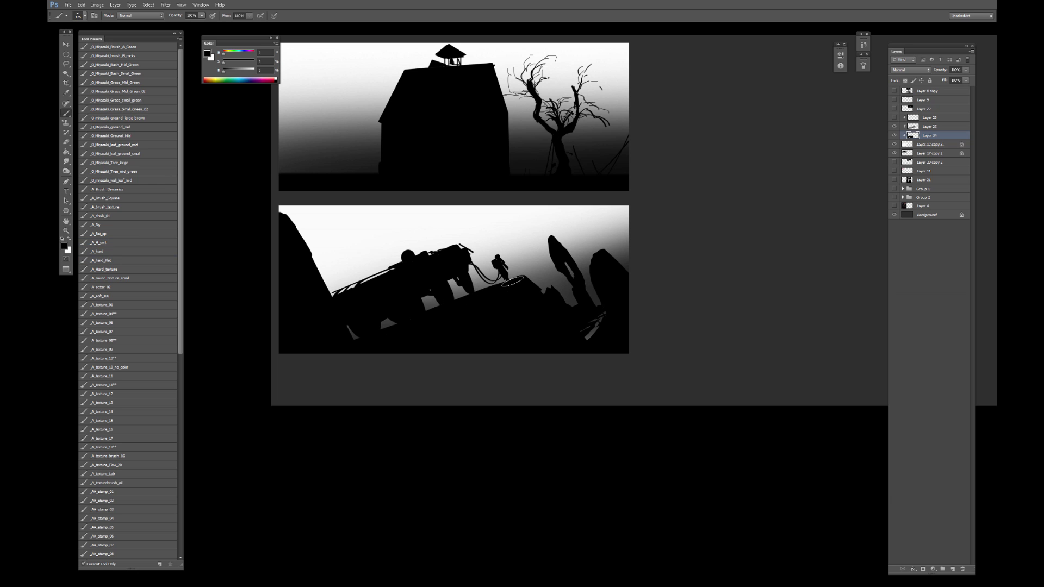
Refine the small standing figure's silhouette using the _HARD eraser and a small black brush.
{"action": "key", "text": "ctrl+plus"}
{"action": "key", "text": "ctrl+plus"}
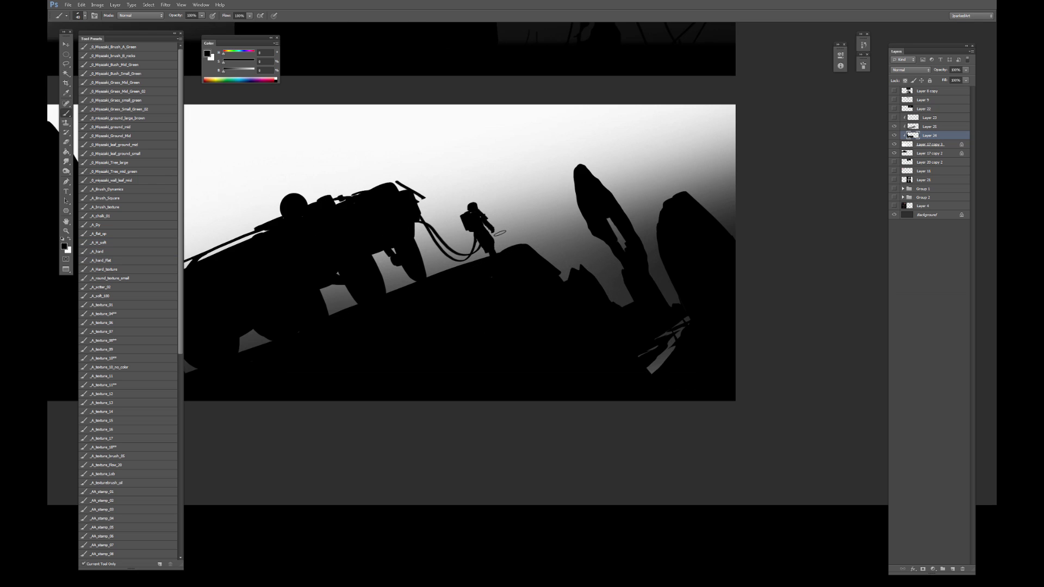
{"action": "key", "text": "e"}
{"action": "key", "text": "bracketleft"}
{"action": "key", "text": "bracketleft"}
{"action": "key", "text": "bracketleft"}
{"action": "key", "text": "bracketleft"}
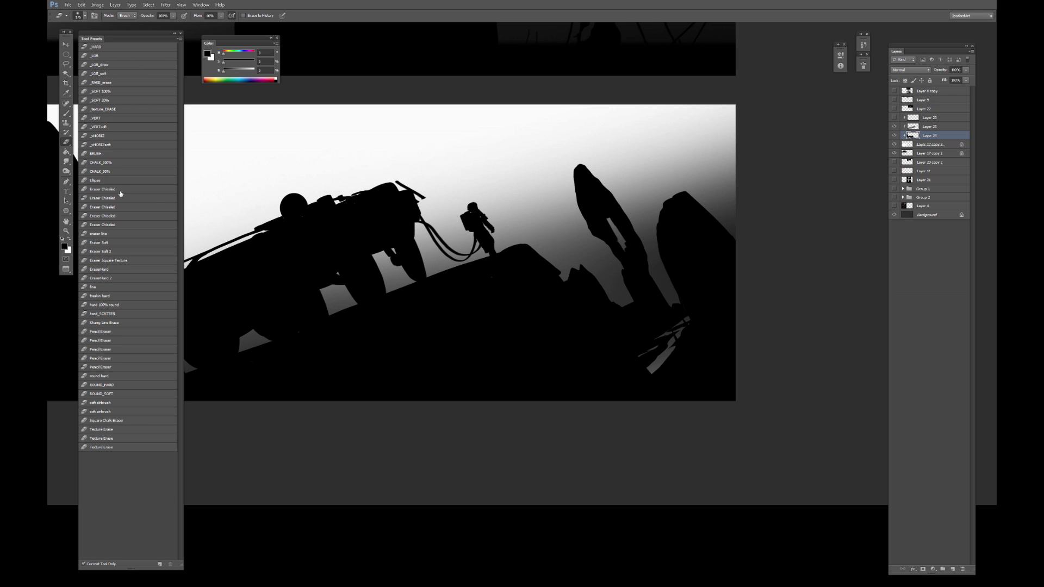
{"action": "left_click", "coordinate": [107, 65]}
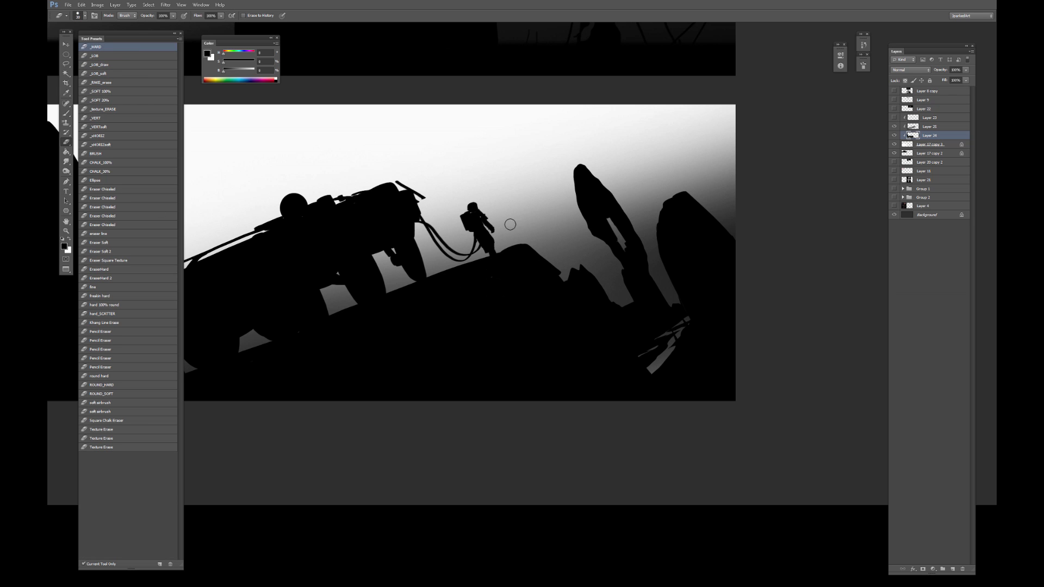
{"action": "key", "text": "b"}
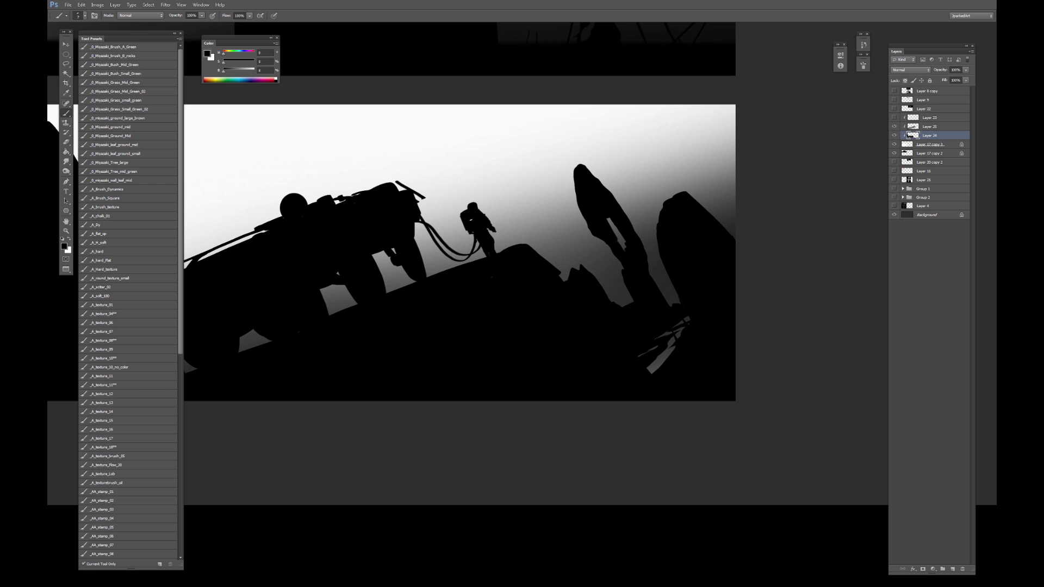
{"action": "key", "text": "ctrl+minus"}
{"action": "left_click_drag", "start_coordinate": [492, 544], "coordinate": [571, 499]}
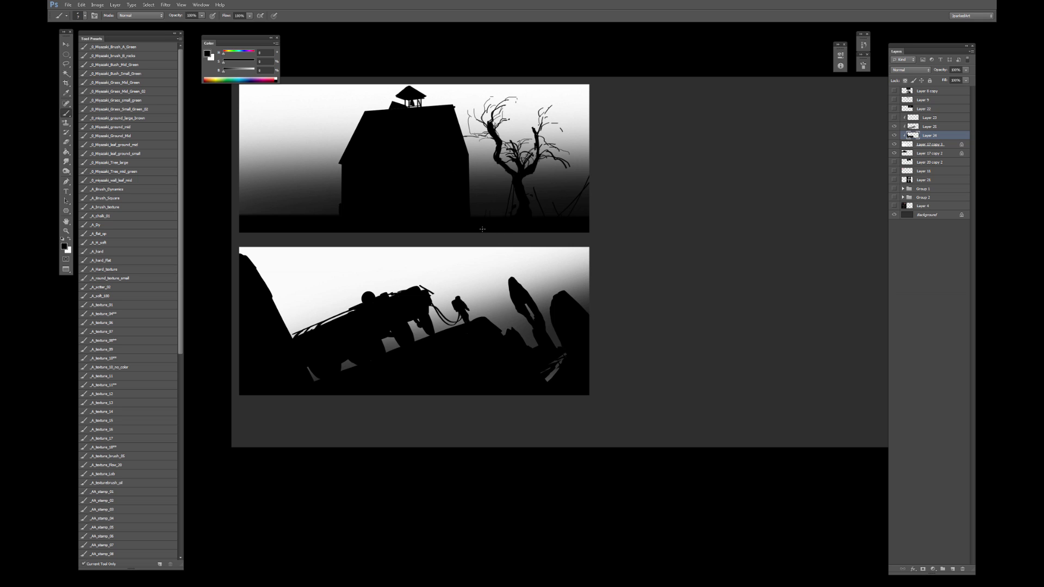
Group the vehicle scene's layers and compare the picture with the group hidden and shown.
{"action": "left_click", "coordinate": [930, 118]}
{"action": "left_click", "coordinate": [933, 144], "text": "shift"}
{"action": "key", "text": "ctrl+g"}
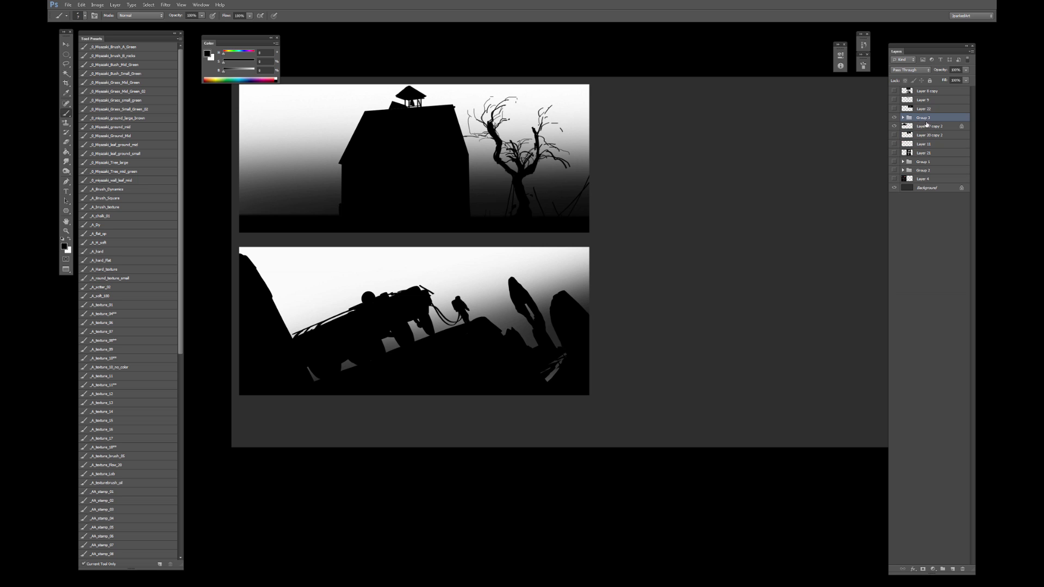
{"action": "left_click", "coordinate": [894, 117]}
{"action": "left_click", "coordinate": [894, 118]}
Show the study of the caped figure on the stairs and move it next to the barn study.
{"action": "left_click", "coordinate": [894, 109]}
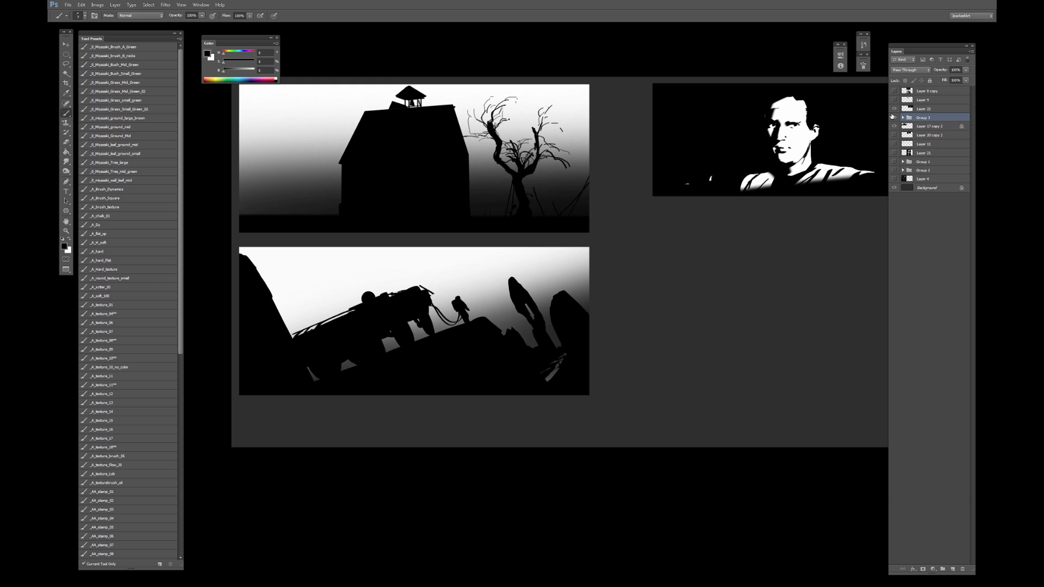
{"action": "left_click", "coordinate": [894, 108]}
{"action": "left_click", "coordinate": [895, 136]}
{"action": "left_click", "coordinate": [895, 136]}
{"action": "left_click", "coordinate": [895, 136]}
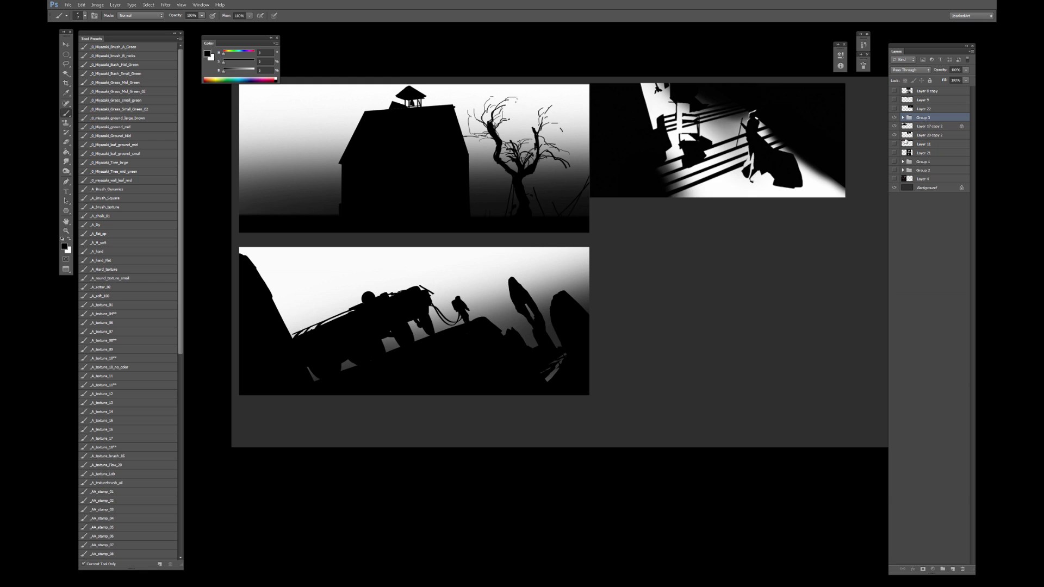
{"action": "left_click", "coordinate": [911, 137]}
{"action": "key", "text": "v"}
{"action": "left_click_drag", "start_coordinate": [740, 186], "coordinate": [737, 284]}
{"action": "key", "text": "Return"}
Duplicate the stairs study directly below itself and turn the copy solid white by raising its lightness in Hue/Saturation.
{"action": "left_click_drag", "start_coordinate": [666, 200], "coordinate": [666, 364]}
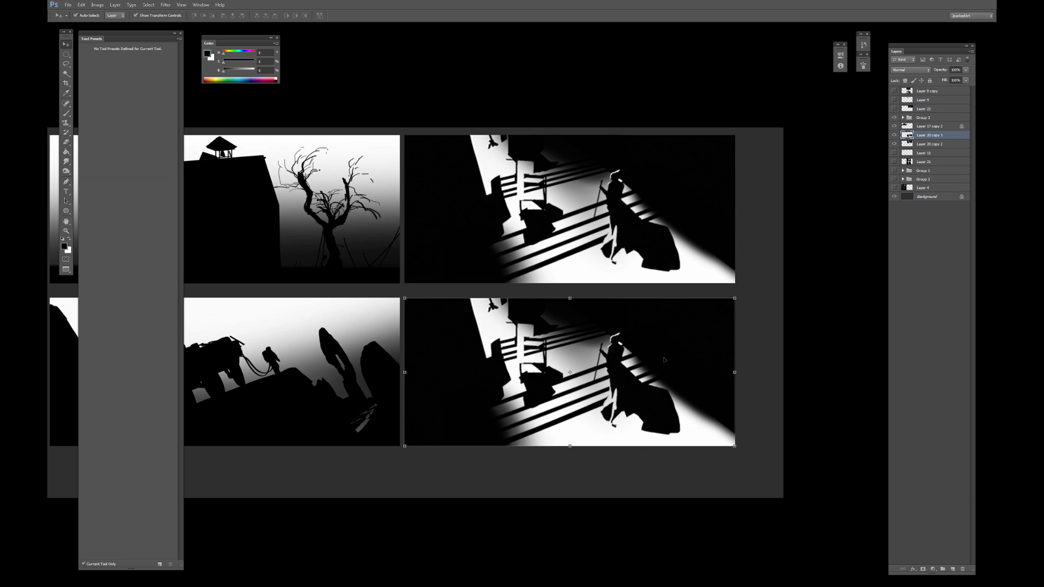
{"action": "left_click_drag", "start_coordinate": [599, 364], "coordinate": [643, 328]}
{"action": "key", "text": "b"}
{"action": "key", "text": "g"}
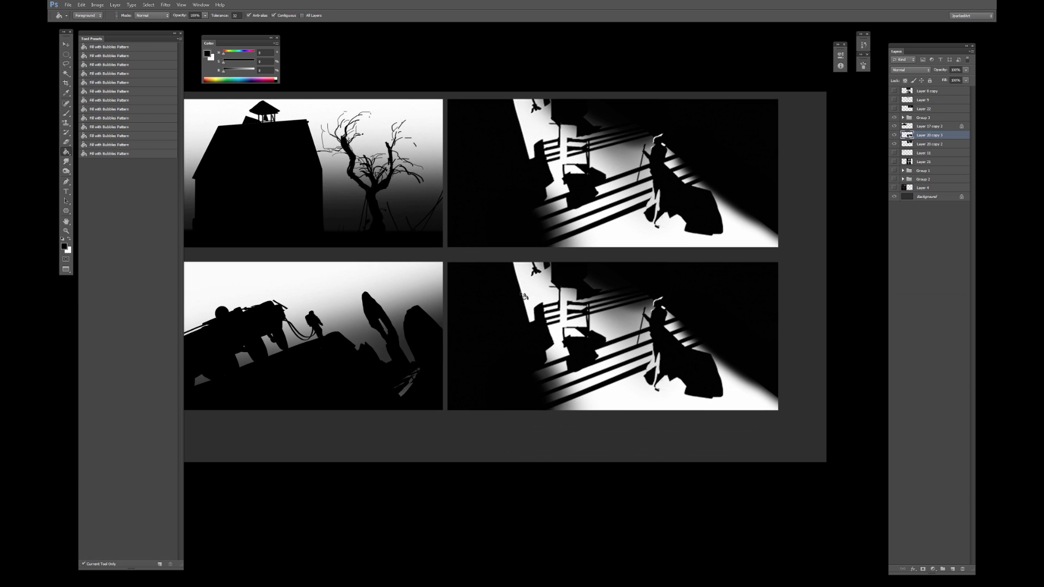
{"action": "key", "text": "ctrl+u"}
{"action": "left_click_drag", "start_coordinate": [712, 209], "coordinate": [746, 209]}
{"action": "key", "text": "Return"}
{"action": "key", "text": "b"}
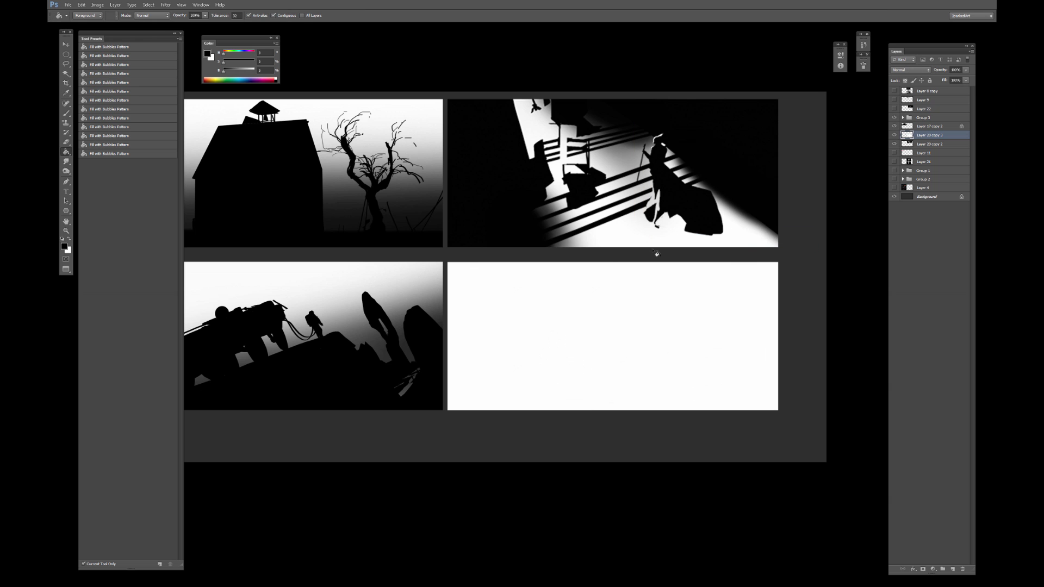
Lock the white panel's transparent pixels, sample black, and lasso and fill a tall jagged rock silhouette along the panel's left side.
{"action": "left_click_drag", "start_coordinate": [586, 283], "coordinate": [608, 251]}
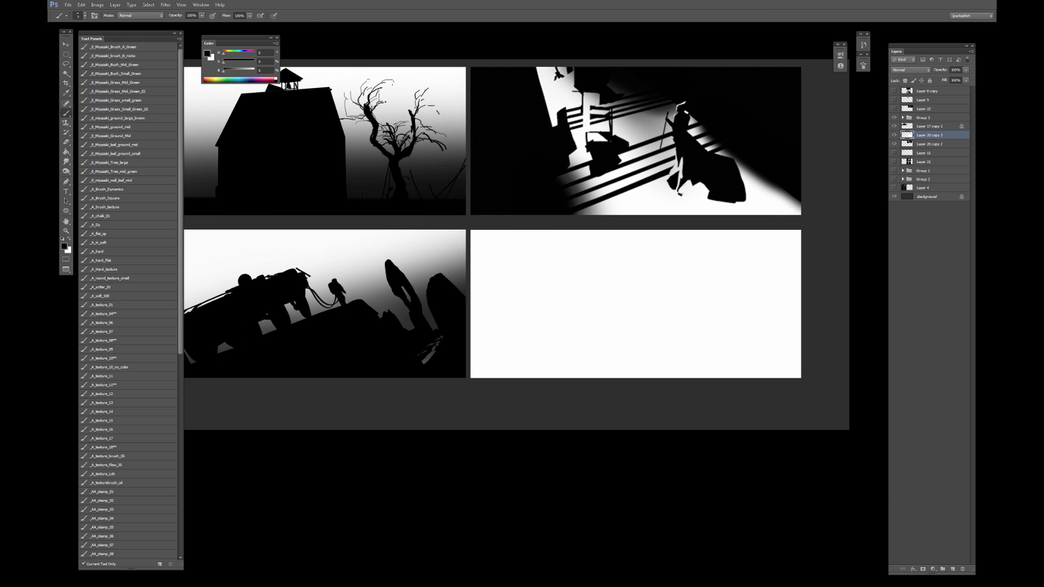
{"action": "left_click", "coordinate": [521, 156], "text": "alt"}
{"action": "left_click_drag", "start_coordinate": [563, 242], "coordinate": [525, 247]}
{"action": "key", "text": "]"}
{"action": "key", "text": "]"}
{"action": "key", "text": "]"}
{"action": "key", "text": "]"}
{"action": "key", "text": "]"}
{"action": "key", "text": "]"}
{"action": "key", "text": "]"}
{"action": "key", "text": "]"}
{"action": "key", "text": "]"}
{"action": "key", "text": "]"}
{"action": "key", "text": "]"}
{"action": "key", "text": "]"}
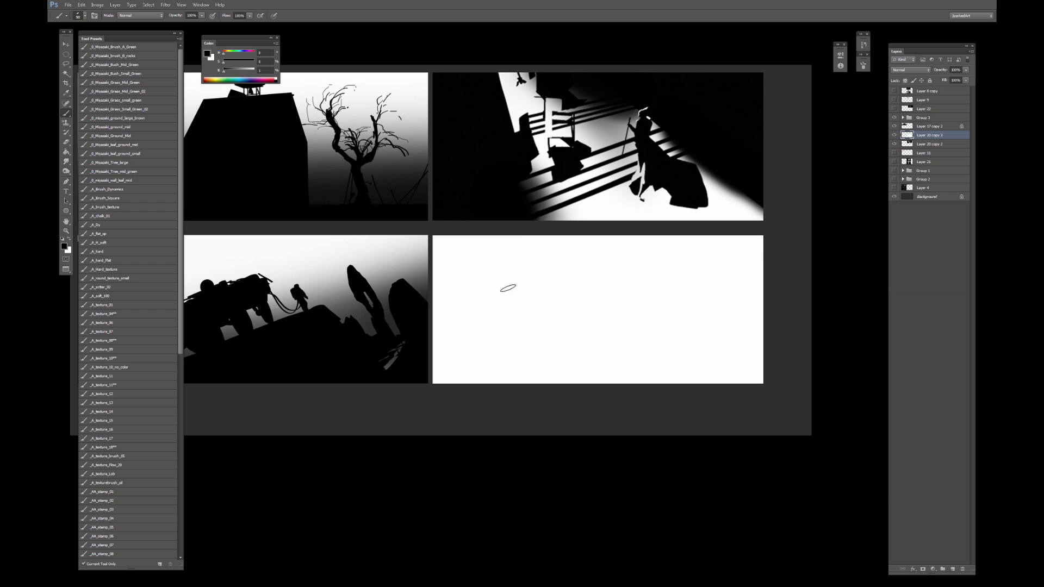
{"action": "key", "text": "slash"}
{"action": "key", "text": "bracketright"}
{"action": "key", "text": "bracketright"}
{"action": "key", "text": "bracketright"}
{"action": "key", "text": "bracketright"}
{"action": "left_click_drag", "start_coordinate": [465, 256], "coordinate": [454, 277]}
{"action": "key", "text": "l"}
{"action": "mouse_move", "coordinate": [476, 234]}
{"action": "left_mouse_down"}
{"action": "mouse_move", "coordinate": [493, 265]}
{"action": "mouse_move", "coordinate": [514, 245]}
{"action": "mouse_move", "coordinate": [539, 310]}
{"action": "mouse_move", "coordinate": [508, 426]}
{"action": "mouse_move", "coordinate": [380, 251]}
{"action": "left_mouse_up"}
{"action": "key", "text": "g"}
{"action": "left_click", "coordinate": [516, 318]}
{"action": "key", "text": "ctrl+d"}
{"action": "key", "text": "b"}
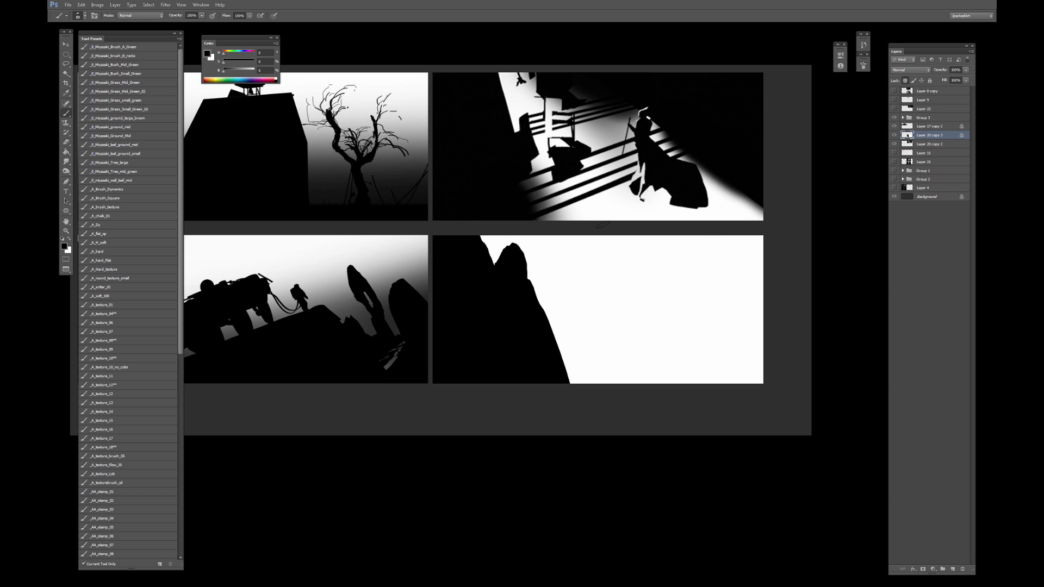
Lasso an irregular rock mass sloping across the white panel's upper-right corner and fill it with black.
{"action": "key", "text": "l"}
{"action": "mouse_move", "coordinate": [589, 228]}
{"action": "left_mouse_down"}
{"action": "mouse_move", "coordinate": [634, 275]}
{"action": "mouse_move", "coordinate": [655, 267]}
{"action": "mouse_move", "coordinate": [670, 292]}
{"action": "mouse_move", "coordinate": [772, 348]}
{"action": "mouse_move", "coordinate": [776, 229]}
{"action": "left_mouse_up"}
{"action": "key", "text": "b"}
{"action": "key", "text": "alt+BackSpace"}
{"action": "key", "text": "ctrl+d"}
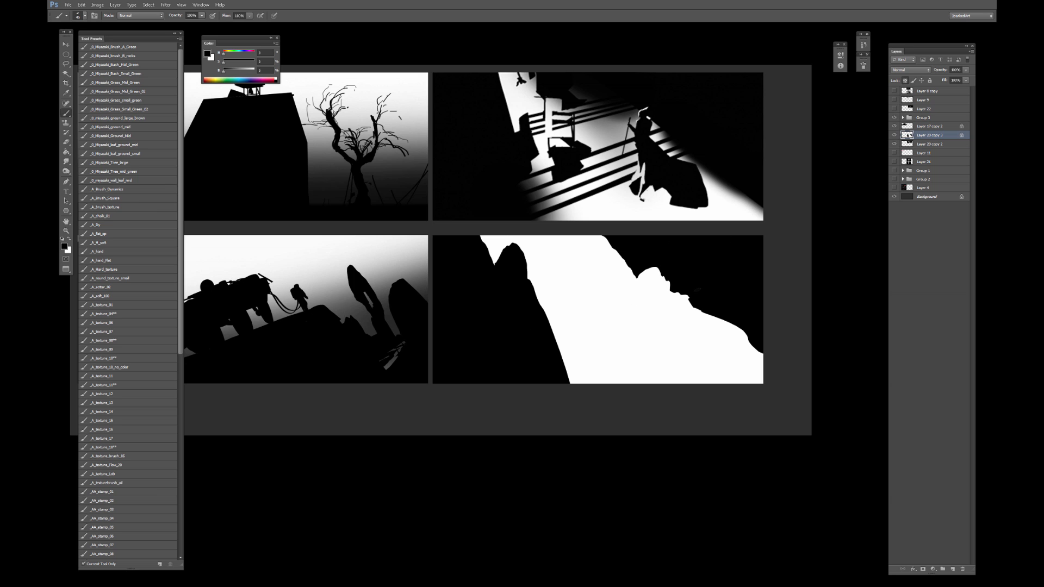
Paint two uneven black curves linking the base of the left rock to the right rock mass.
{"action": "left_click_drag", "start_coordinate": [565, 367], "coordinate": [670, 291]}
{"action": "key", "text": "bracketleft"}
{"action": "left_click_drag", "start_coordinate": [567, 382], "coordinate": [677, 297]}
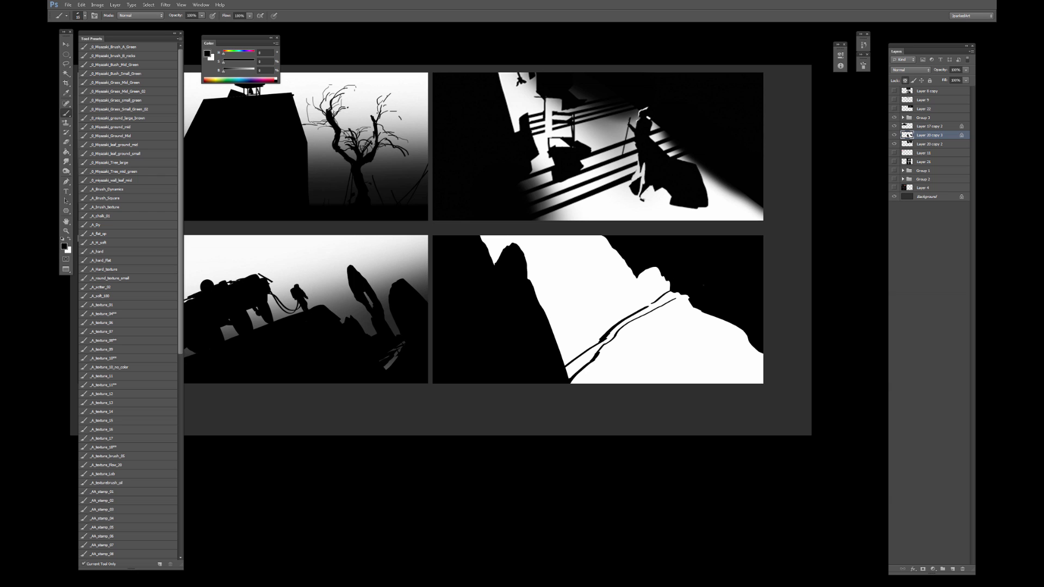
Lasso several small boulders near the upper slope and the left rock's edge, and paint black inside the selections.
{"action": "key", "text": "l"}
{"action": "mouse_move", "coordinate": [599, 275]}
{"action": "left_mouse_down"}
{"action": "mouse_move", "coordinate": [605, 252]}
{"action": "mouse_move", "coordinate": [617, 263]}
{"action": "mouse_move", "coordinate": [599, 271]}
{"action": "mouse_move", "coordinate": [621, 278]}
{"action": "mouse_move", "coordinate": [591, 260]}
{"action": "left_mouse_up"}
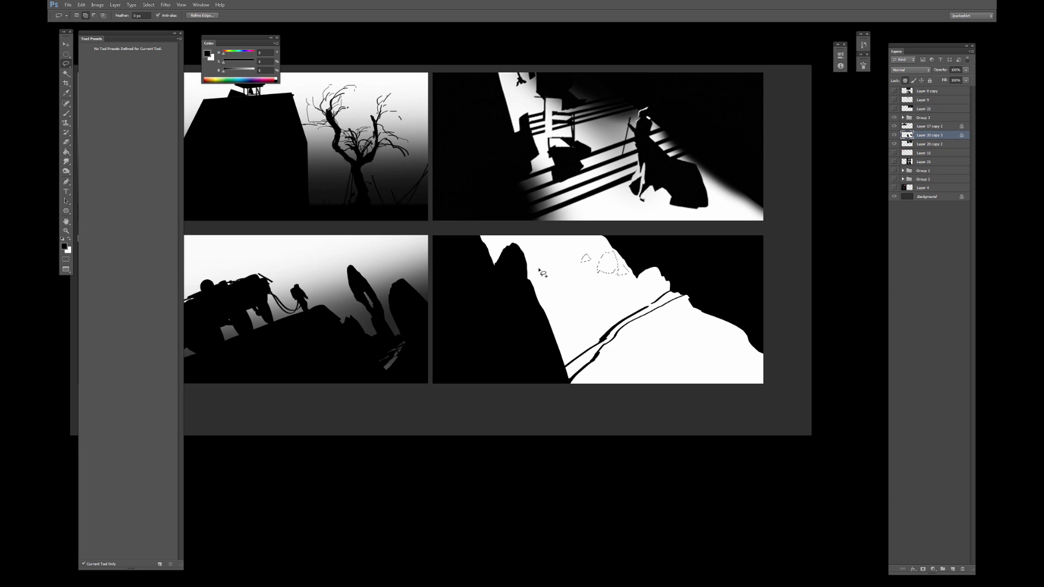
{"action": "mouse_move", "coordinate": [539, 323]}
{"action": "left_mouse_down"}
{"action": "mouse_move", "coordinate": [561, 335]}
{"action": "mouse_move", "coordinate": [559, 317]}
{"action": "left_mouse_up"}
{"action": "key", "text": "b"}
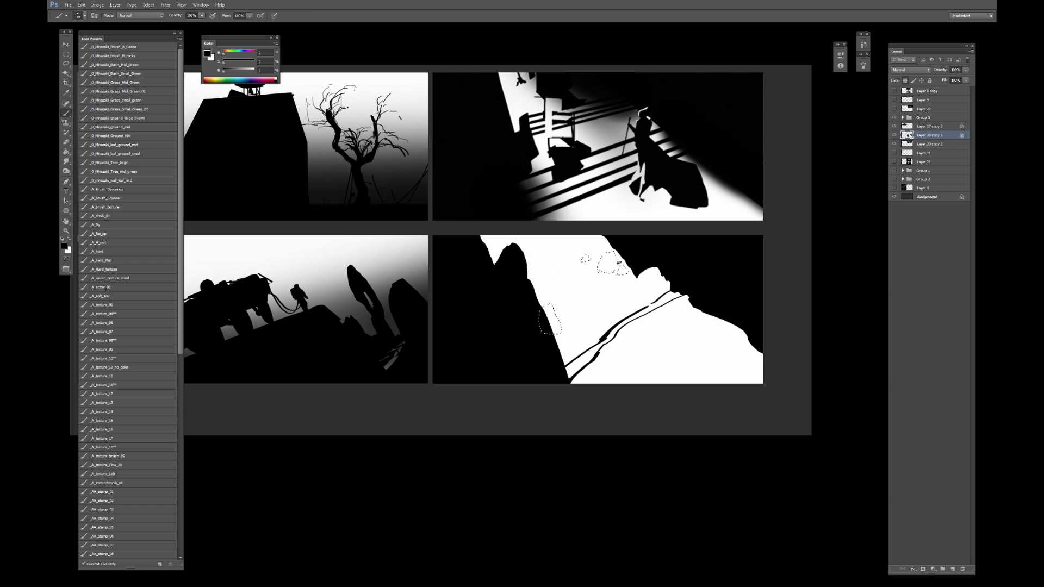
{"action": "left_click_drag", "start_coordinate": [618, 256], "coordinate": [586, 260]}
{"action": "key", "text": "bracketleft"}
{"action": "key", "text": "bracketleft"}
{"action": "left_click_drag", "start_coordinate": [560, 324], "coordinate": [552, 309]}
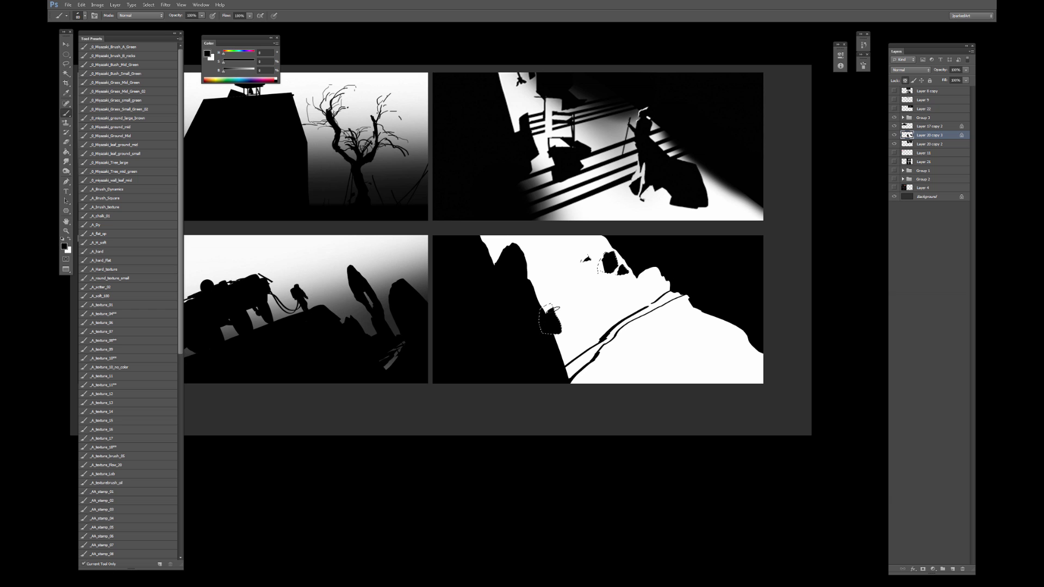
Restore and invert the boulder selection, paint black cast shadows extending down from the boulders, and deselect.
{"action": "key", "text": "ctrl+d"}
{"action": "key", "text": "ctrl+shift+d"}
{"action": "key", "text": "ctrl+shift+i"}
{"action": "mouse_move", "coordinate": [565, 340]}
{"action": "left_mouse_down"}
{"action": "mouse_move", "coordinate": [576, 346]}
{"action": "mouse_move", "coordinate": [557, 332]}
{"action": "mouse_move", "coordinate": [585, 348]}
{"action": "left_mouse_up"}
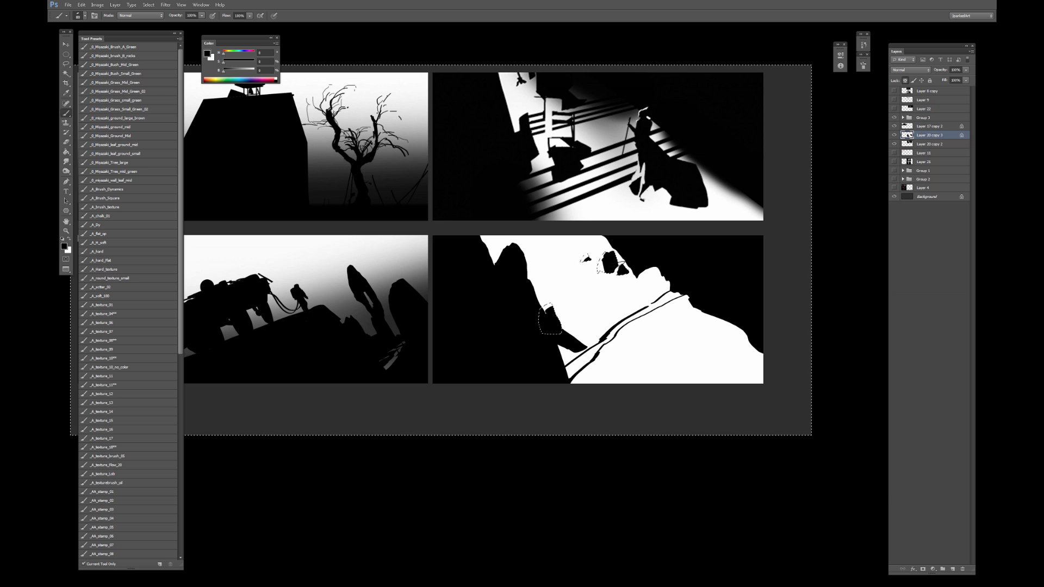
{"action": "left_click_drag", "start_coordinate": [620, 273], "coordinate": [648, 288]}
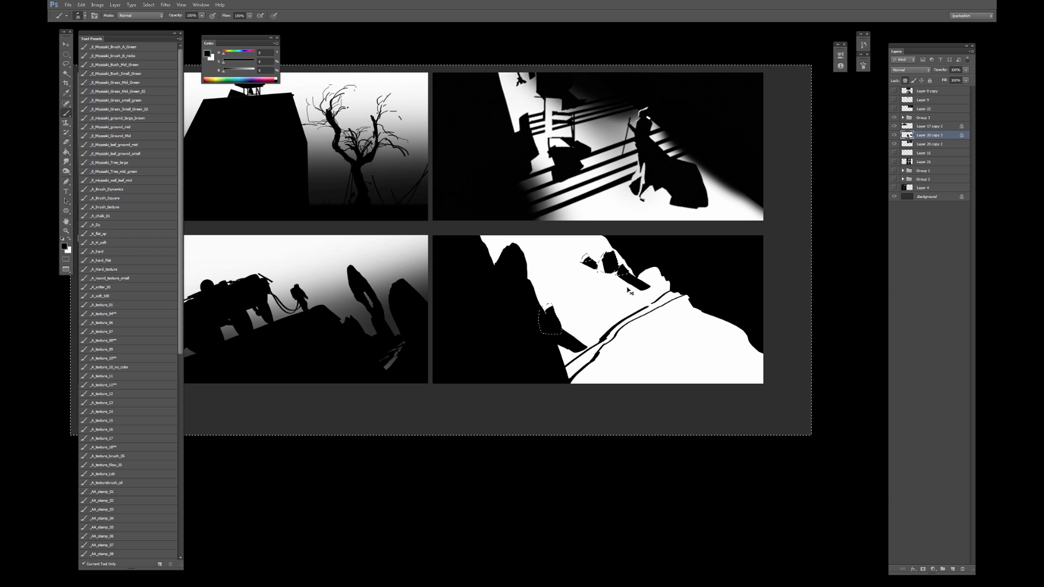
{"action": "key", "text": "ctrl+d"}
Paint further curved black contour lines of varying thickness across the white slope between the two rock masses.
{"action": "left_click_drag", "start_coordinate": [605, 346], "coordinate": [589, 386]}
{"action": "mouse_move", "coordinate": [540, 305]}
{"action": "left_mouse_down"}
{"action": "mouse_move", "coordinate": [560, 280]}
{"action": "mouse_move", "coordinate": [592, 268]}
{"action": "mouse_move", "coordinate": [537, 289]}
{"action": "mouse_move", "coordinate": [602, 268]}
{"action": "left_mouse_up"}
{"action": "key", "text": "ctrl+z"}
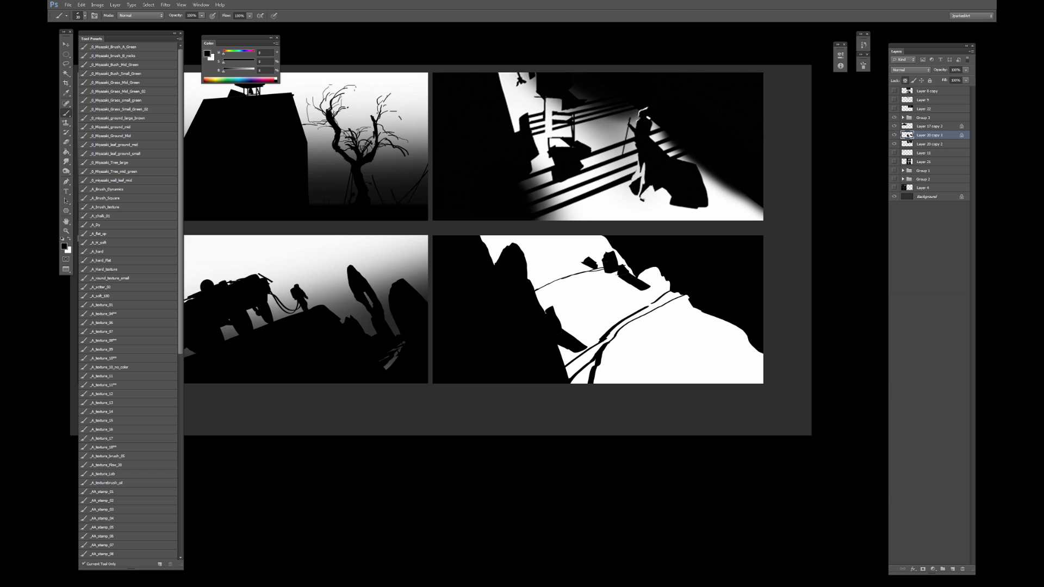
{"action": "left_click_drag", "start_coordinate": [590, 266], "coordinate": [527, 279]}
{"action": "key", "text": "]"}
{"action": "mouse_move", "coordinate": [669, 283]}
{"action": "left_mouse_down"}
{"action": "mouse_move", "coordinate": [566, 322]}
{"action": "mouse_move", "coordinate": [655, 290]}
{"action": "left_mouse_up"}
{"action": "key", "text": "["}
{"action": "key", "text": "["}
{"action": "key", "text": "["}
{"action": "key", "text": "["}
{"action": "key", "text": "["}
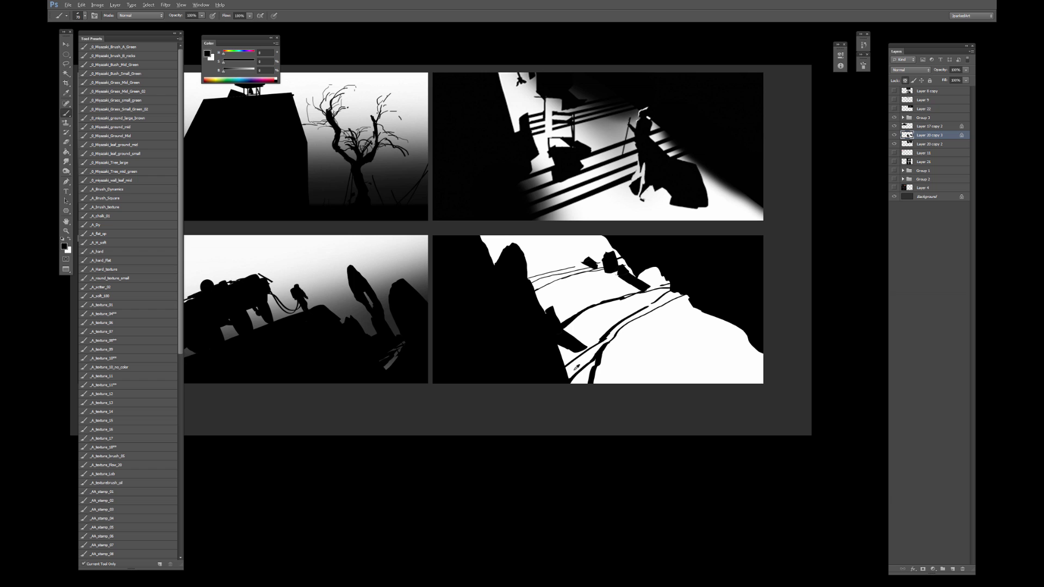
Trim the central contour lines with white and add a long black curve from the right rock down to the panel's bottom edge.
{"action": "key", "text": "x"}
{"action": "mouse_move", "coordinate": [618, 323]}
{"action": "left_mouse_down"}
{"action": "mouse_move", "coordinate": [606, 327]}
{"action": "mouse_move", "coordinate": [627, 340]}
{"action": "mouse_move", "coordinate": [599, 341]}
{"action": "mouse_move", "coordinate": [653, 305]}
{"action": "left_mouse_up"}
{"action": "key", "text": "["}
{"action": "key", "text": "["}
{"action": "key", "text": "["}
{"action": "key", "text": "x"}
{"action": "left_click_drag", "start_coordinate": [593, 347], "coordinate": [654, 301]}
{"action": "mouse_move", "coordinate": [690, 299]}
{"action": "left_mouse_down"}
{"action": "mouse_move", "coordinate": [637, 340]}
{"action": "mouse_move", "coordinate": [613, 384]}
{"action": "left_mouse_up"}
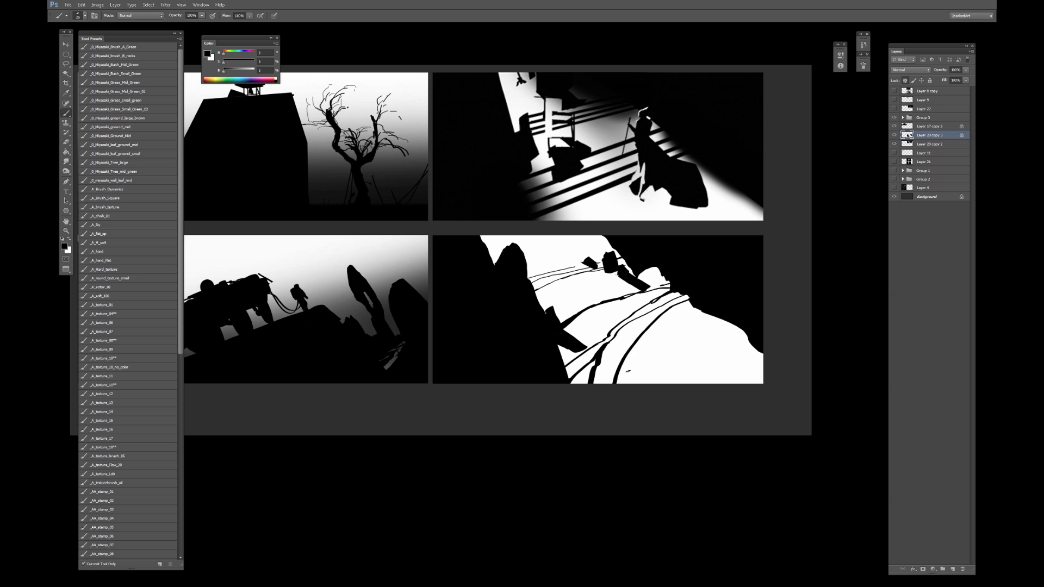
Rework the lower edge of the right rock with white and black strokes around the white bump beside the fallen boulder.
{"action": "scroll", "coordinate": [681, 332], "scroll_direction": "up", "scroll_amount": 1}
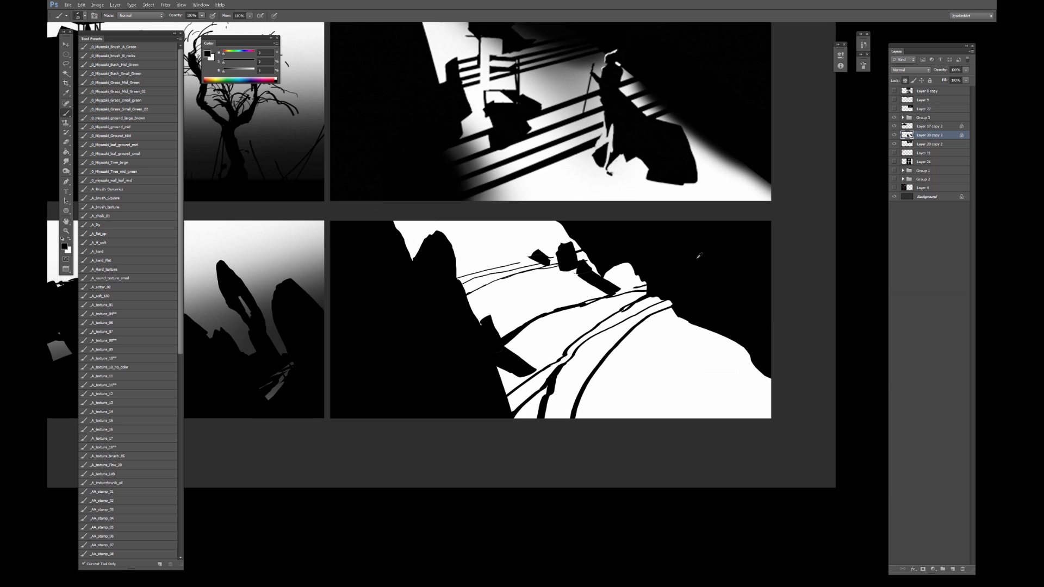
{"action": "mouse_move", "coordinate": [662, 291]}
{"action": "left_mouse_down"}
{"action": "mouse_move", "coordinate": [619, 297]}
{"action": "mouse_move", "coordinate": [608, 275]}
{"action": "mouse_move", "coordinate": [625, 239]}
{"action": "mouse_move", "coordinate": [609, 276]}
{"action": "left_mouse_up"}
{"action": "left_click", "coordinate": [581, 287], "text": "alt"}
{"action": "key", "text": "bracketright"}
{"action": "key", "text": "l"}
{"action": "key", "text": "b"}
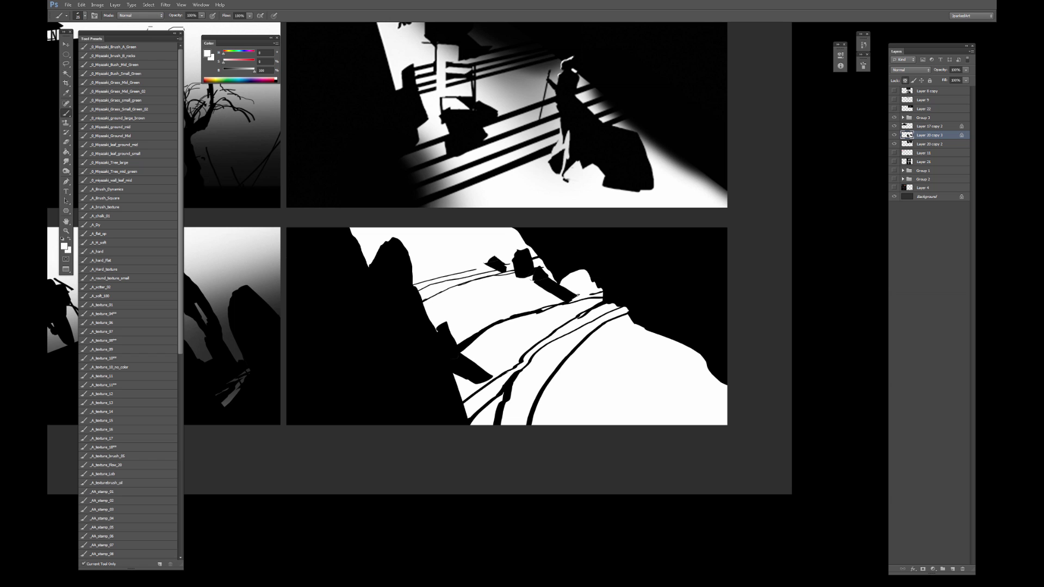
{"action": "key", "text": "x"}
{"action": "mouse_move", "coordinate": [588, 283]}
{"action": "left_mouse_down"}
{"action": "mouse_move", "coordinate": [576, 296]}
{"action": "mouse_move", "coordinate": [599, 292]}
{"action": "left_mouse_up"}
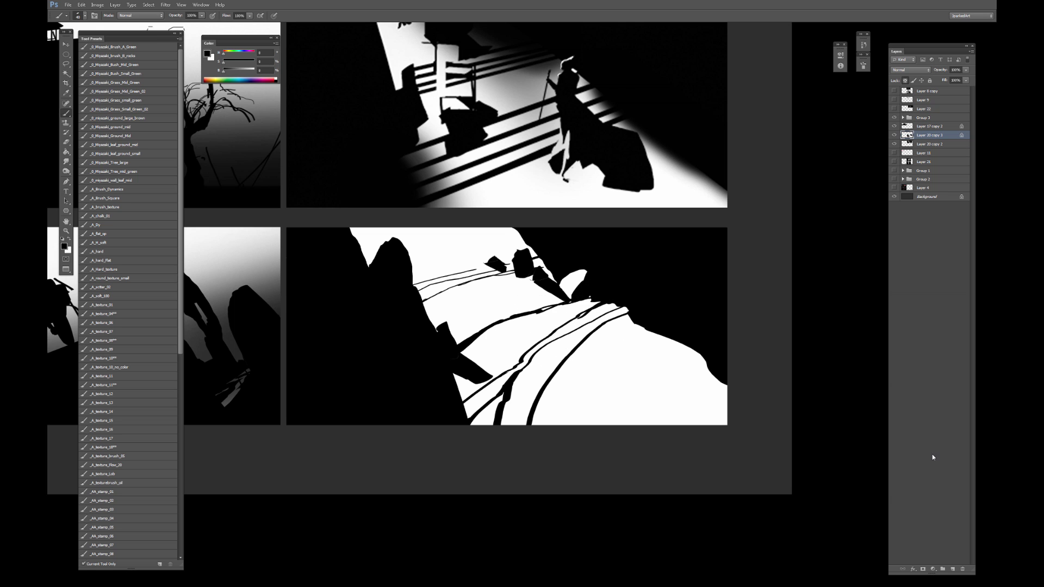
{"action": "left_click", "coordinate": [956, 569]}
{"action": "key", "text": "x"}
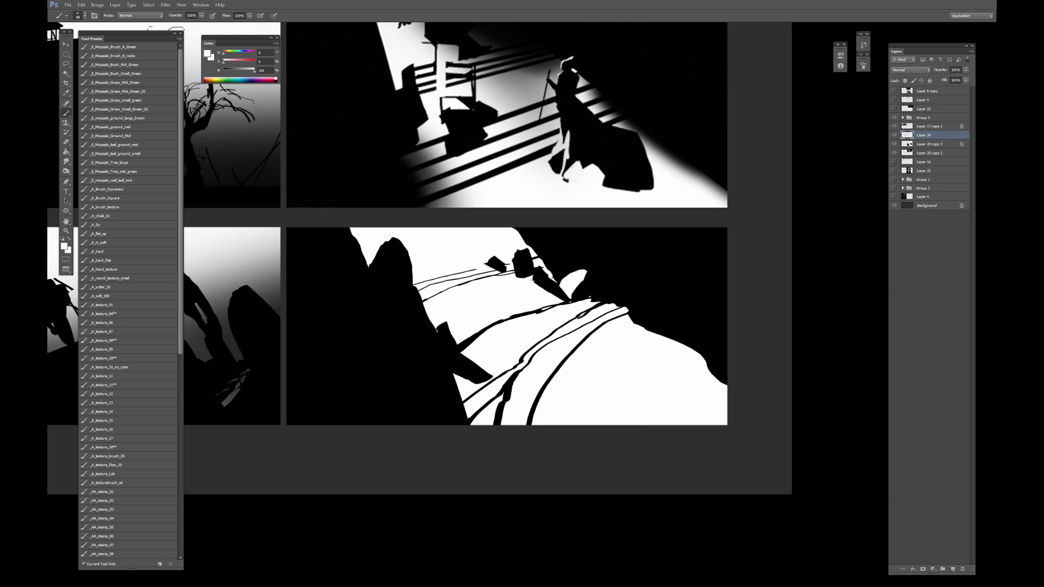
{"action": "key", "text": "ctrl+z"}
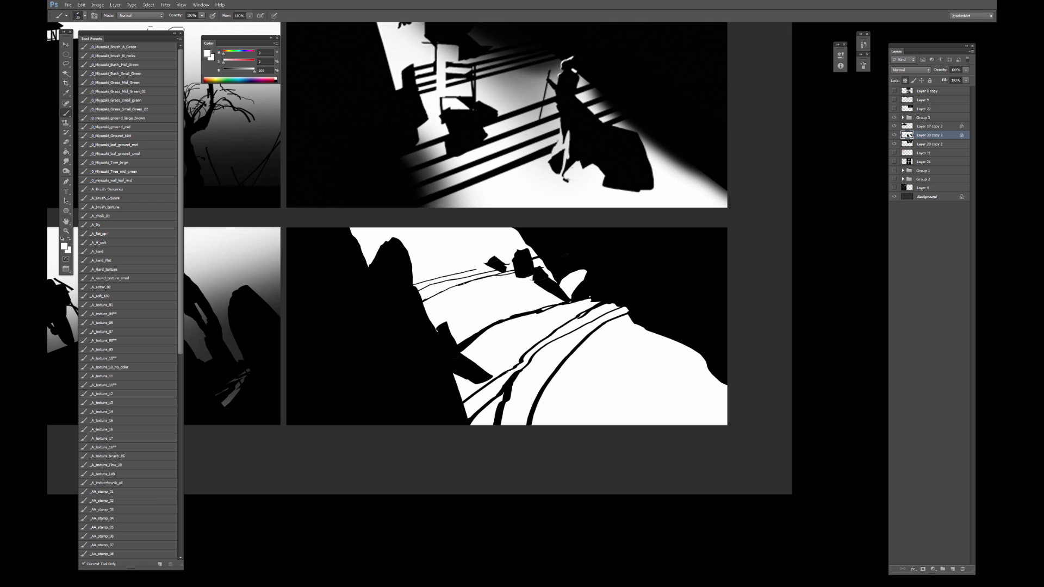
Block in a black figure's torso with a round white helmet where the contour lines meet the right rock.
{"action": "left_click_drag", "start_coordinate": [567, 261], "coordinate": [566, 274]}
{"action": "left_click", "coordinate": [573, 283], "text": "alt"}
{"action": "key", "text": "ctrl+z"}
{"action": "mouse_move", "coordinate": [594, 290]}
{"action": "left_mouse_down"}
{"action": "mouse_move", "coordinate": [601, 313]}
{"action": "mouse_move", "coordinate": [622, 310]}
{"action": "mouse_move", "coordinate": [593, 322]}
{"action": "mouse_move", "coordinate": [595, 334]}
{"action": "mouse_move", "coordinate": [615, 321]}
{"action": "mouse_move", "coordinate": [605, 341]}
{"action": "mouse_move", "coordinate": [614, 342]}
{"action": "mouse_move", "coordinate": [593, 342]}
{"action": "mouse_move", "coordinate": [585, 324]}
{"action": "mouse_move", "coordinate": [582, 335]}
{"action": "left_mouse_up"}
{"action": "key", "text": "x"}
{"action": "key", "text": "bracketleft"}
{"action": "key", "text": "ctrl+alt+z"}
{"action": "key", "text": "ctrl+alt+z"}
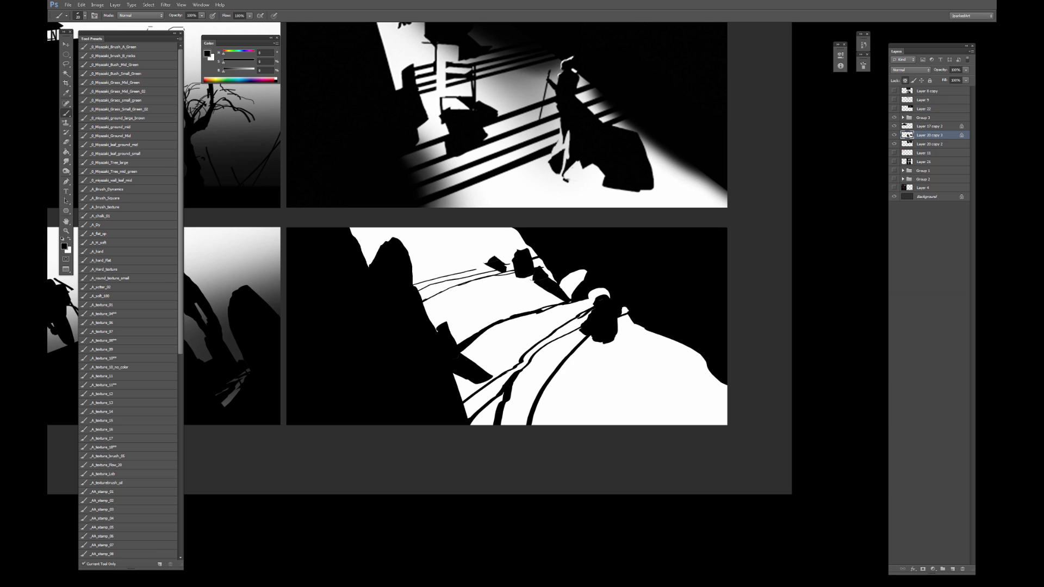
Shape the figure's black head inside the white helmet and paint two legs with feet below the torso.
{"action": "left_click_drag", "start_coordinate": [598, 294], "coordinate": [595, 302]}
{"action": "key", "text": "bracketleft"}
{"action": "key", "text": "bracketleft"}
{"action": "mouse_move", "coordinate": [597, 339]}
{"action": "left_mouse_down"}
{"action": "mouse_move", "coordinate": [597, 365]}
{"action": "mouse_move", "coordinate": [603, 348]}
{"action": "mouse_move", "coordinate": [610, 362]}
{"action": "left_mouse_up"}
{"action": "left_click_drag", "start_coordinate": [603, 374], "coordinate": [601, 376]}
{"action": "left_click_drag", "start_coordinate": [608, 363], "coordinate": [610, 372]}
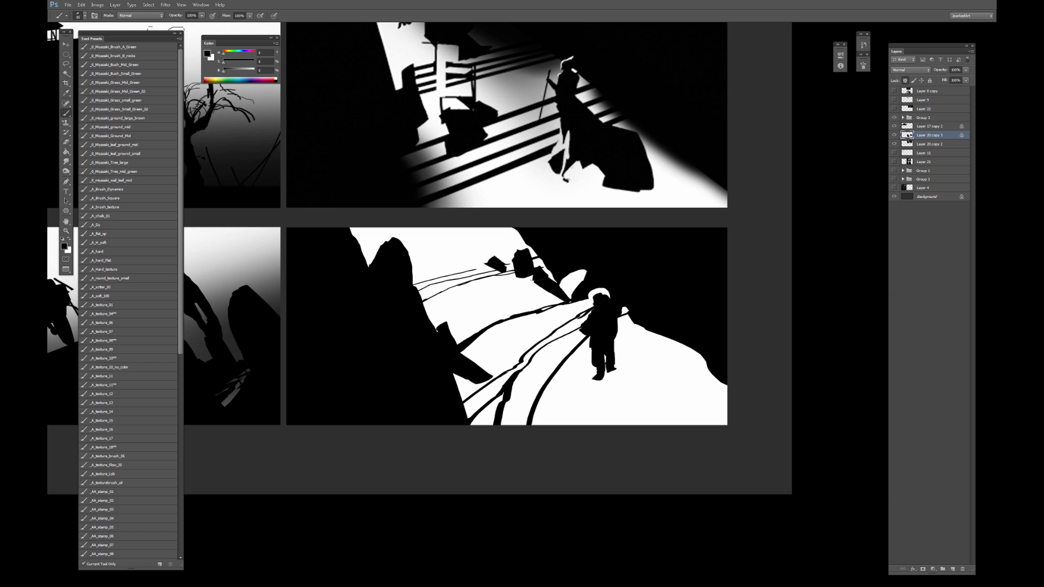
Refine the figure's shoulder and arm silhouette with small alternating white and black strokes.
{"action": "key", "text": "e"}
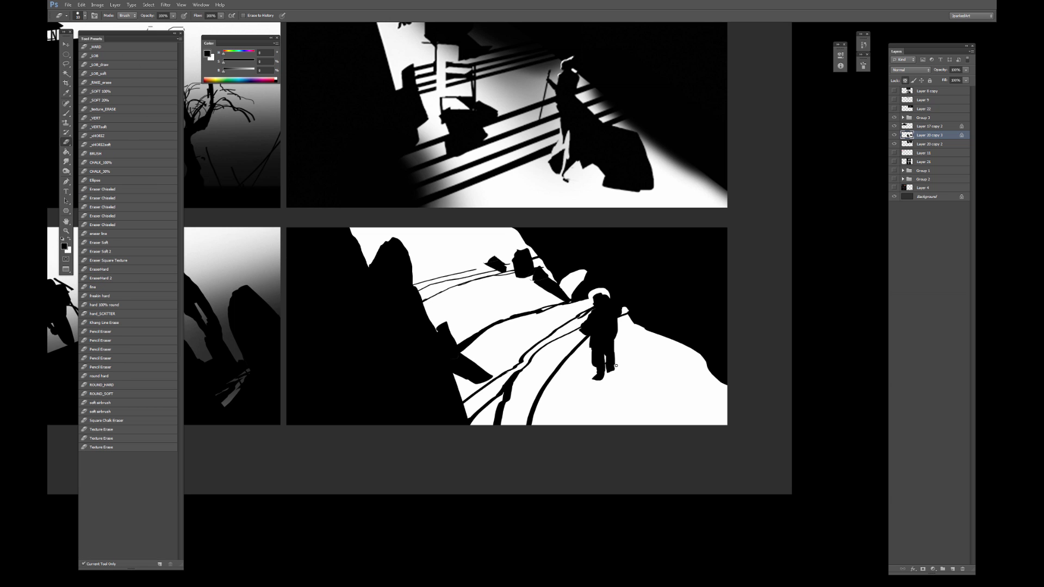
{"action": "key", "text": "b"}
{"action": "key", "text": "x"}
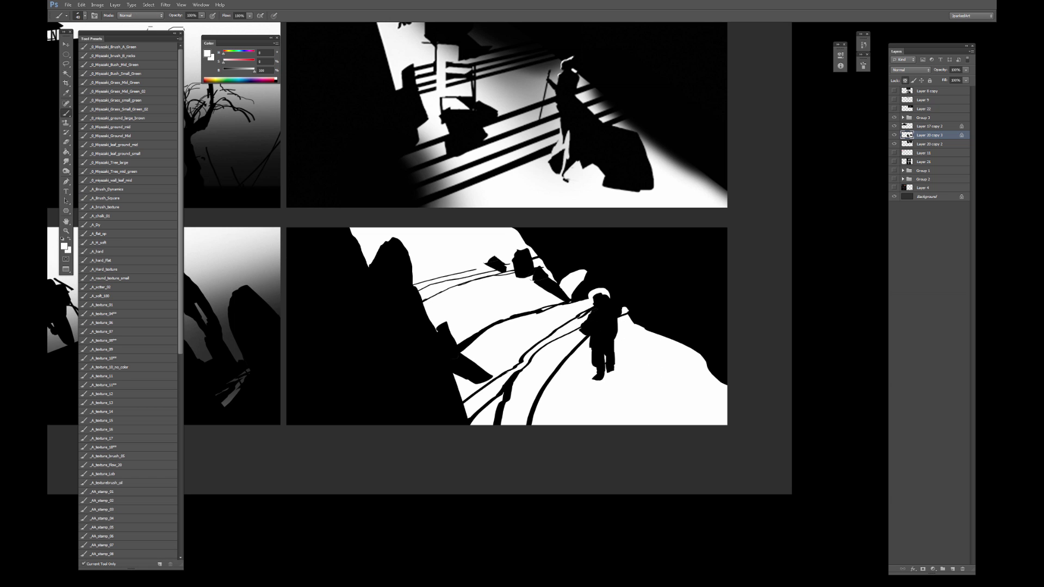
{"action": "key", "text": "["}
{"action": "left_click_drag", "start_coordinate": [589, 312], "coordinate": [610, 302]}
{"action": "key", "text": "x"}
{"action": "key", "text": "bracketleft"}
{"action": "key", "text": "x"}
{"action": "left_click_drag", "start_coordinate": [588, 313], "coordinate": [598, 319]}
{"action": "key", "text": "x"}
{"action": "key", "text": "x"}
{"action": "key", "text": "bracketleft"}
{"action": "left_click_drag", "start_coordinate": [589, 319], "coordinate": [584, 332]}
Sharpen the rim of the figure's white helmet with small sampled-colour strokes.
{"action": "left_click", "coordinate": [594, 326], "text": "alt"}
{"action": "left_click", "coordinate": [603, 294], "text": "alt"}
{"action": "key", "text": "x"}
{"action": "left_click_drag", "start_coordinate": [593, 293], "coordinate": [589, 301]}
{"action": "key", "text": "x"}
{"action": "key", "text": "bracketright"}
{"action": "key", "text": "x"}
{"action": "key", "text": "x"}
Paint a small black tool extending down from the figure's outstretched hand over the contour lines.
{"action": "left_click_drag", "start_coordinate": [581, 329], "coordinate": [561, 344]}
{"action": "key", "text": "ctrl+z"}
{"action": "key", "text": "ctrl+alt+z"}
{"action": "key", "text": "ctrl+alt+z"}
{"action": "left_click_drag", "start_coordinate": [579, 328], "coordinate": [564, 344]}
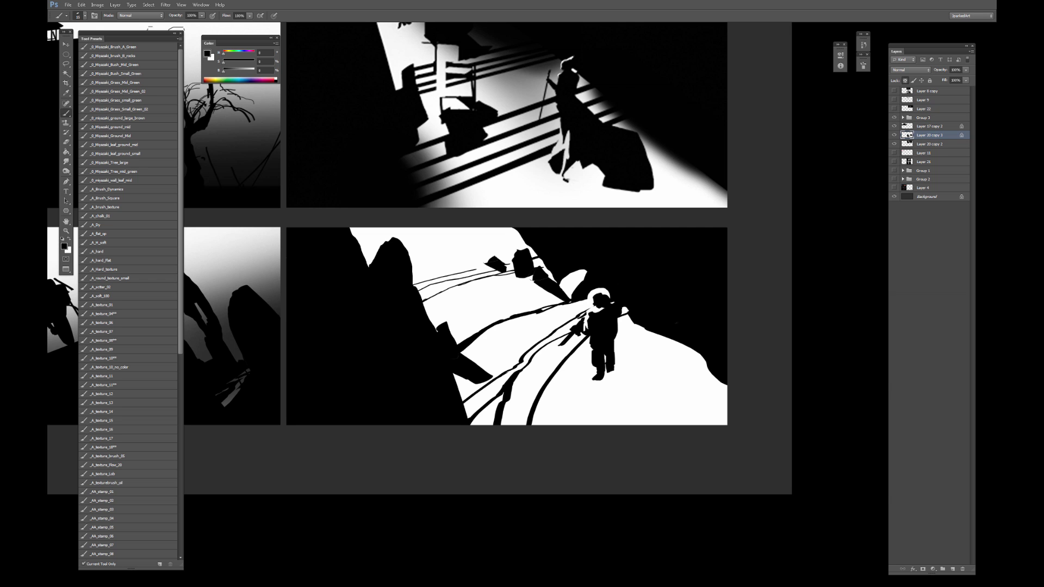
{"action": "key", "text": "e"}
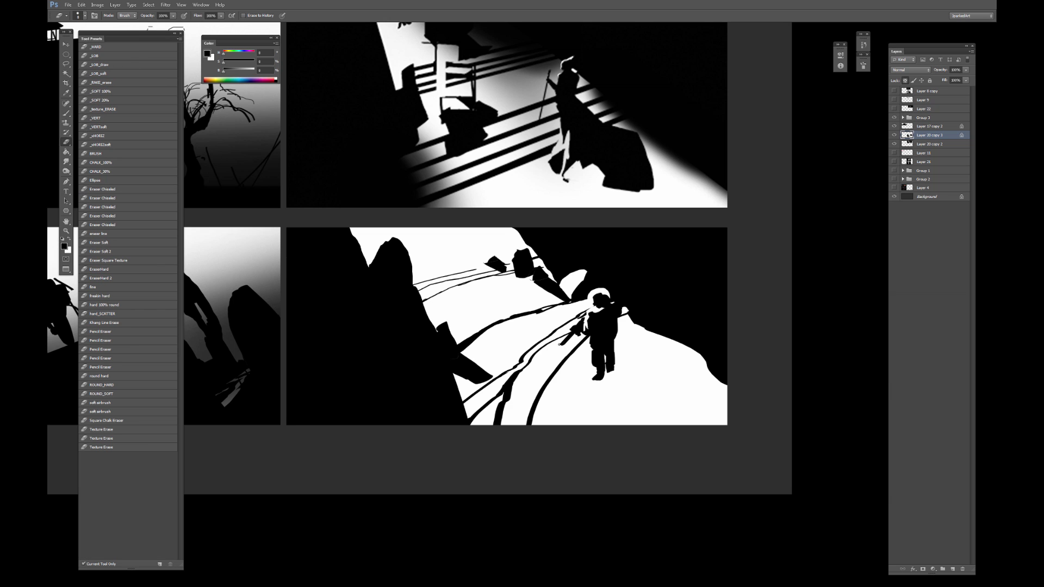
{"action": "key", "text": "b"}
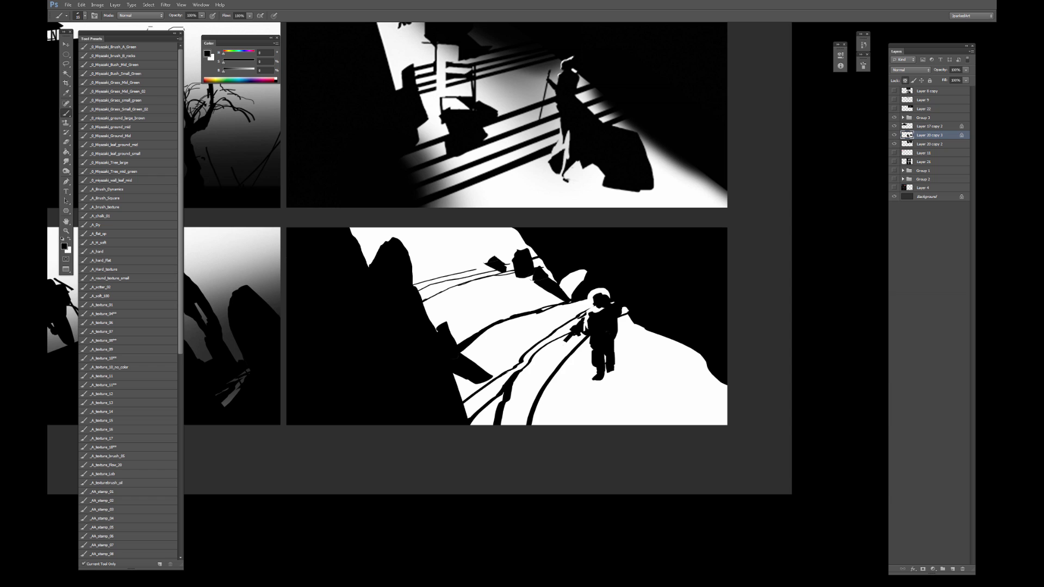
Paint a black cable from the figure's back that loops across the slope and runs off the panel's bottom edge.
{"action": "left_click_drag", "start_coordinate": [616, 337], "coordinate": [661, 336]}
{"action": "key", "text": "ctrl+z"}
{"action": "left_click_drag", "start_coordinate": [614, 342], "coordinate": [647, 378]}
{"action": "key", "text": "ctrl+z"}
{"action": "mouse_move", "coordinate": [617, 333]}
{"action": "left_mouse_down"}
{"action": "mouse_move", "coordinate": [653, 369]}
{"action": "mouse_move", "coordinate": [631, 425]}
{"action": "left_mouse_up"}
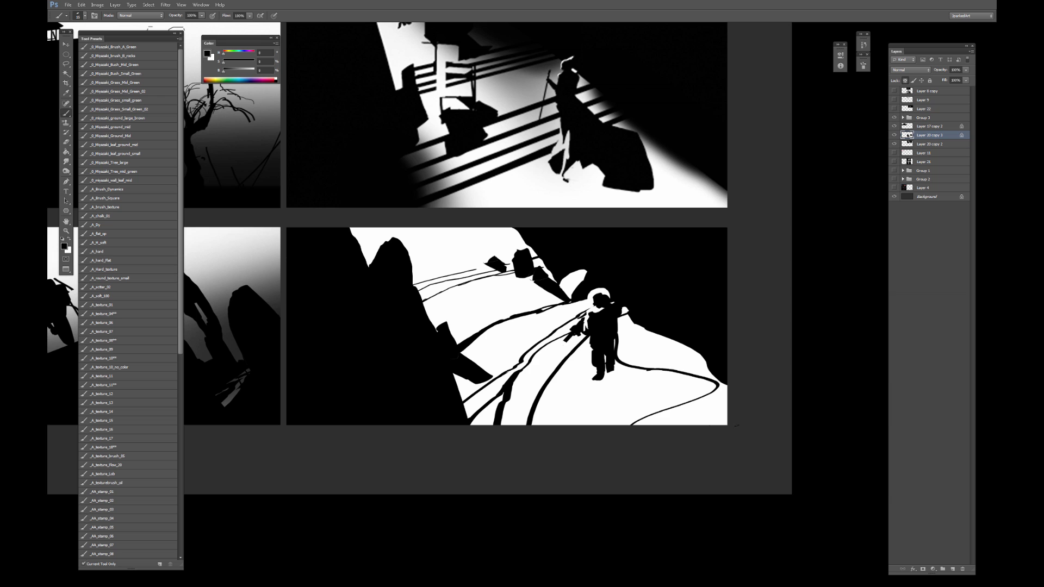
{"action": "key", "text": "ctrl+z"}
{"action": "mouse_move", "coordinate": [652, 370]}
{"action": "left_mouse_down"}
{"action": "mouse_move", "coordinate": [686, 401]}
{"action": "mouse_move", "coordinate": [620, 425]}
{"action": "left_mouse_up"}
{"action": "key", "text": "ctrl+z"}
{"action": "left_click_drag", "start_coordinate": [653, 370], "coordinate": [771, 395]}
{"action": "key", "text": "ctrl+z"}
{"action": "mouse_move", "coordinate": [653, 370]}
{"action": "left_mouse_down"}
{"action": "mouse_move", "coordinate": [654, 411]}
{"action": "mouse_move", "coordinate": [637, 425]}
{"action": "left_mouse_up"}
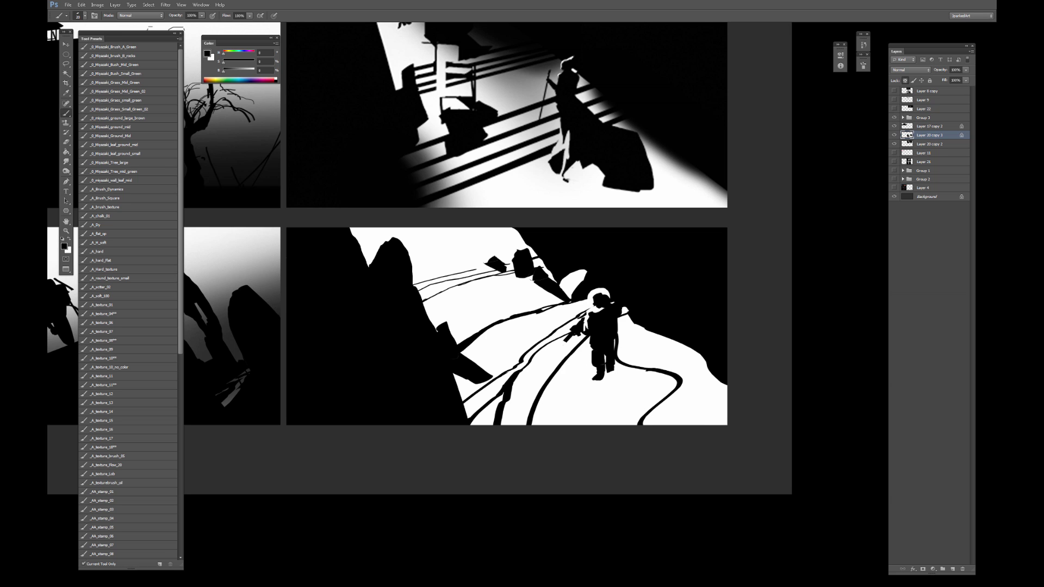
Paint the figure's black cast shadow stretching diagonally from the feet across the cable, ending in a round head.
{"action": "key", "text": "bracketright"}
{"action": "key", "text": "bracketright"}
{"action": "mouse_move", "coordinate": [596, 379]}
{"action": "left_mouse_down"}
{"action": "mouse_move", "coordinate": [649, 384]}
{"action": "mouse_move", "coordinate": [645, 396]}
{"action": "mouse_move", "coordinate": [662, 392]}
{"action": "mouse_move", "coordinate": [689, 411]}
{"action": "mouse_move", "coordinate": [636, 401]}
{"action": "left_mouse_up"}
{"action": "key", "text": "bracketright"}
{"action": "key", "text": "bracketright"}
{"action": "mouse_move", "coordinate": [639, 404]}
{"action": "left_mouse_down"}
{"action": "mouse_move", "coordinate": [622, 394]}
{"action": "mouse_move", "coordinate": [635, 380]}
{"action": "mouse_move", "coordinate": [625, 405]}
{"action": "mouse_move", "coordinate": [606, 407]}
{"action": "left_mouse_up"}
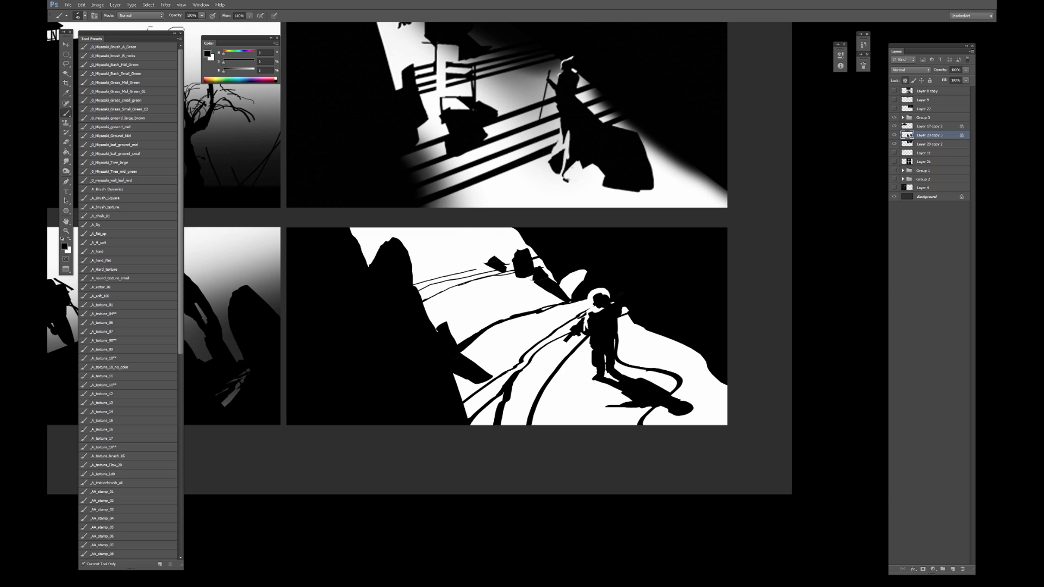
Lasso narrow slanted streaks across the right rock behind the figure and paint white in the one nearest the figure.
{"action": "key", "text": "x"}
{"action": "key", "text": "l"}
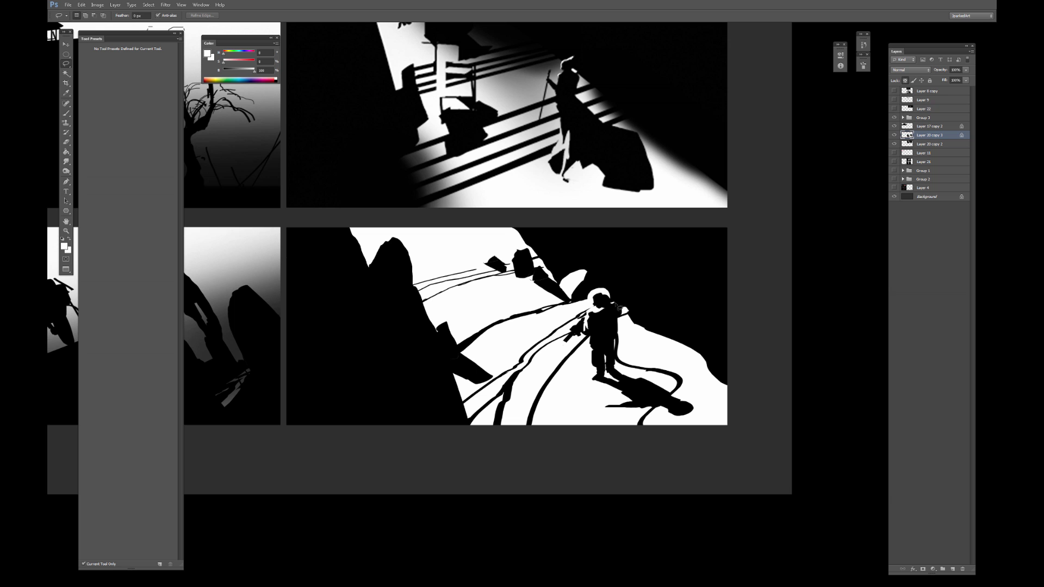
{"action": "mouse_move", "coordinate": [617, 308]}
{"action": "left_mouse_down"}
{"action": "mouse_move", "coordinate": [621, 330]}
{"action": "mouse_move", "coordinate": [679, 230]}
{"action": "mouse_move", "coordinate": [626, 312]}
{"action": "mouse_move", "coordinate": [664, 323]}
{"action": "mouse_move", "coordinate": [703, 237]}
{"action": "mouse_move", "coordinate": [660, 342]}
{"action": "mouse_move", "coordinate": [645, 272]}
{"action": "mouse_move", "coordinate": [681, 224]}
{"action": "mouse_move", "coordinate": [645, 273]}
{"action": "left_mouse_up"}
{"action": "key", "text": "b"}
{"action": "key", "text": "bracketleft"}
{"action": "key", "text": "bracketleft"}
{"action": "key", "text": "bracketleft"}
{"action": "key", "text": "bracketleft"}
{"action": "key", "text": "bracketleft"}
{"action": "key", "text": "bracketleft"}
{"action": "key", "text": "bracketleft"}
{"action": "key", "text": "bracketleft"}
{"action": "key", "text": "bracketleft"}
{"action": "key", "text": "bracketleft"}
{"action": "key", "text": "bracketleft"}
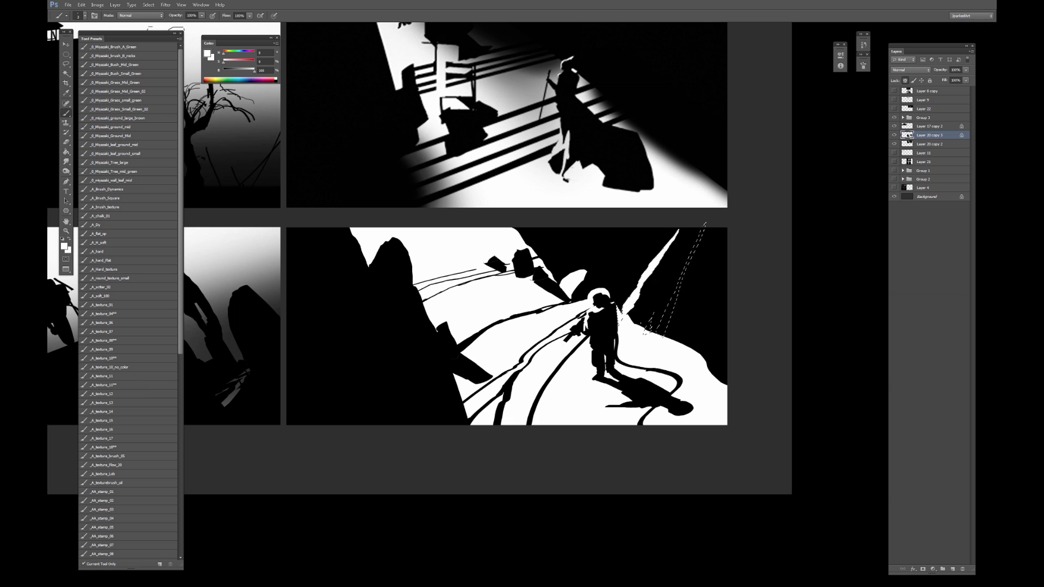
Enlarge the brush, paint the farther slanted streaks on the right rock white, and deselect.
{"action": "key", "text": "bracketright"}
{"action": "key", "text": "bracketright"}
{"action": "key", "text": "bracketright"}
{"action": "key", "text": "bracketright"}
{"action": "key", "text": "bracketright"}
{"action": "key", "text": "bracketright"}
{"action": "key", "text": "bracketright"}
{"action": "key", "text": "bracketright"}
{"action": "key", "text": "bracketright"}
{"action": "key", "text": "bracketright"}
{"action": "key", "text": "bracketright"}
{"action": "key", "text": "bracketright"}
{"action": "key", "text": "bracketright"}
{"action": "key", "text": "bracketright"}
{"action": "key", "text": "bracketright"}
{"action": "key", "text": "bracketright"}
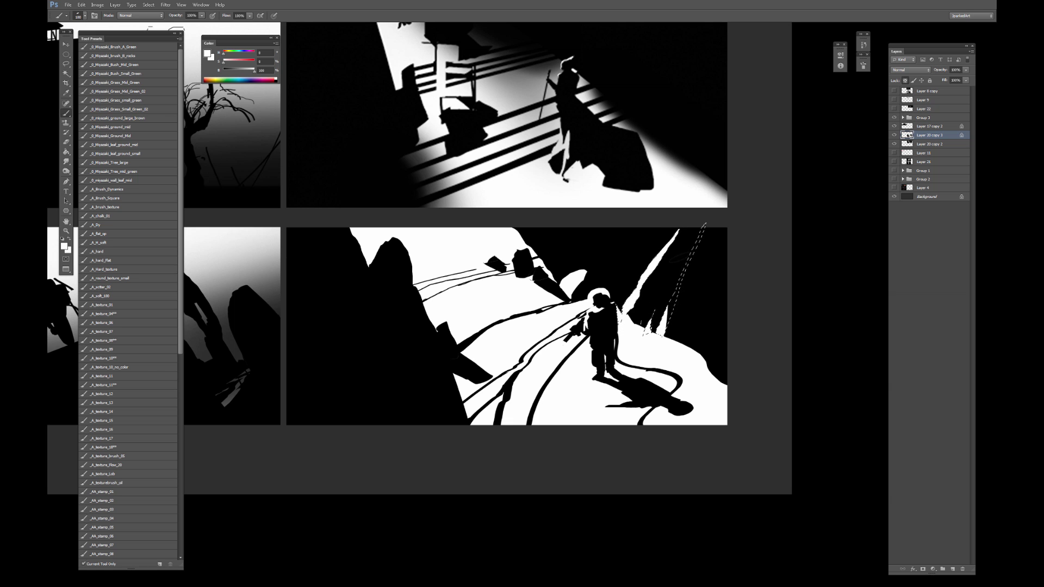
{"action": "left_click_drag", "start_coordinate": [668, 327], "coordinate": [704, 228]}
{"action": "key", "text": "ctrl+d"}
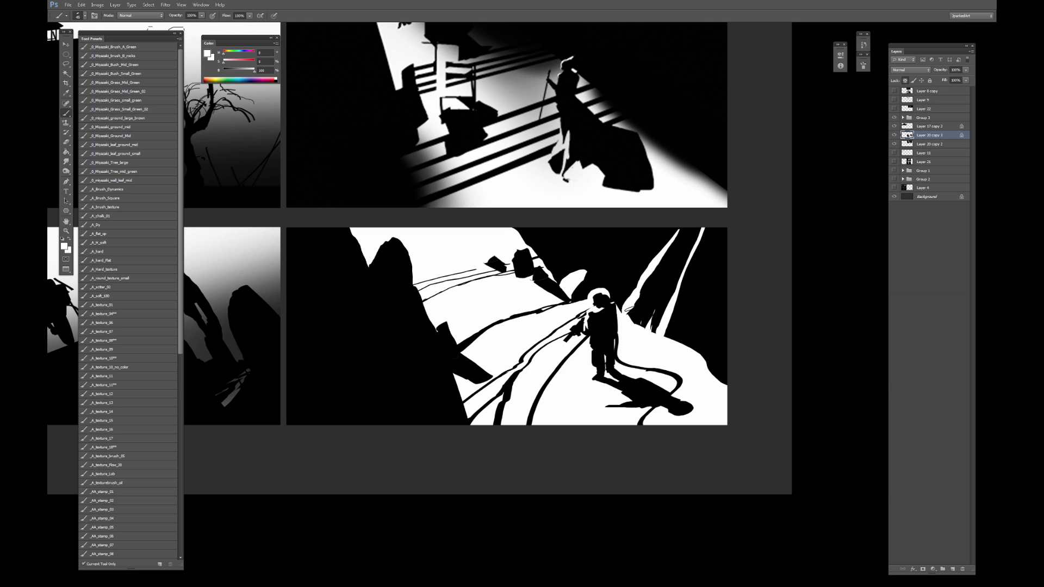
Touch up the base of the white streaks and paint a jagged black rock at the panel's top edge above the boulders.
{"action": "left_click_drag", "start_coordinate": [629, 309], "coordinate": [636, 323]}
{"action": "key", "text": "bracketleft"}
{"action": "key", "text": "x"}
{"action": "mouse_move", "coordinate": [511, 232]}
{"action": "left_mouse_down"}
{"action": "mouse_move", "coordinate": [488, 262]}
{"action": "mouse_move", "coordinate": [563, 251]}
{"action": "mouse_move", "coordinate": [568, 228]}
{"action": "mouse_move", "coordinate": [549, 246]}
{"action": "mouse_move", "coordinate": [552, 228]}
{"action": "mouse_move", "coordinate": [492, 252]}
{"action": "mouse_move", "coordinate": [490, 219]}
{"action": "mouse_move", "coordinate": [491, 253]}
{"action": "mouse_move", "coordinate": [478, 254]}
{"action": "mouse_move", "coordinate": [500, 224]}
{"action": "left_mouse_up"}
{"action": "key", "text": "x"}
{"action": "left_click", "coordinate": [563, 250], "text": "alt"}
{"action": "left_click", "coordinate": [498, 250], "text": "alt"}
{"action": "key", "text": "x"}
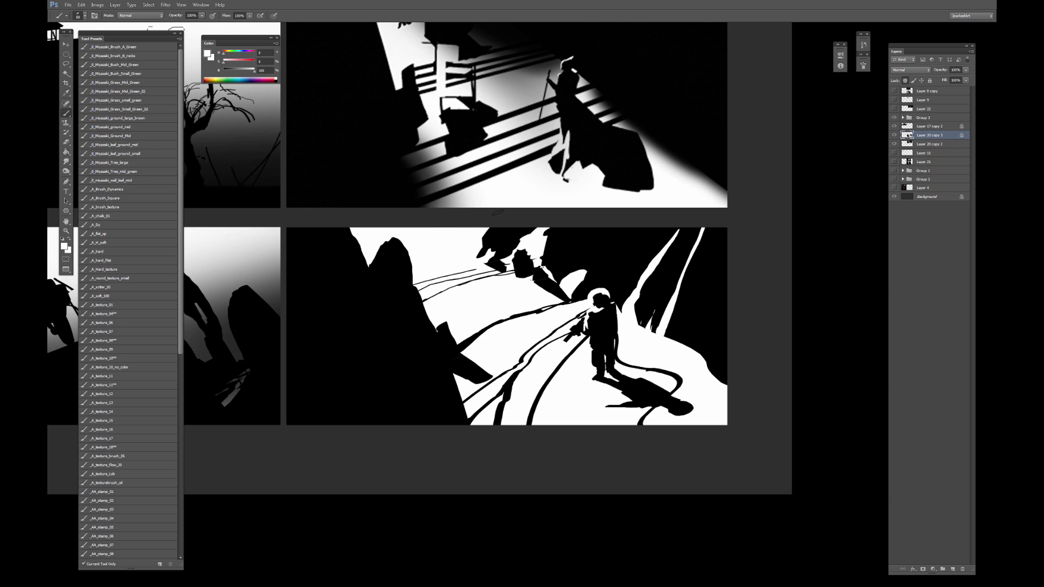
Break up the boulders' shadow with white near the white bump, leaving a few small black stones beside the helmet.
{"action": "key", "text": "x"}
{"action": "mouse_move", "coordinate": [598, 276]}
{"action": "left_mouse_down"}
{"action": "mouse_move", "coordinate": [548, 294]}
{"action": "mouse_move", "coordinate": [557, 298]}
{"action": "mouse_move", "coordinate": [548, 284]}
{"action": "left_mouse_up"}
{"action": "key", "text": "bracketleft"}
{"action": "key", "text": "bracketleft"}
{"action": "key", "text": "bracketleft"}
{"action": "key", "text": "bracketleft"}
{"action": "left_click", "coordinate": [546, 271], "text": "alt"}
{"action": "key", "text": "bracketleft"}
{"action": "key", "text": "bracketleft"}
{"action": "left_click", "coordinate": [563, 272], "text": "alt"}
{"action": "mouse_move", "coordinate": [556, 299]}
{"action": "left_mouse_down"}
{"action": "mouse_move", "coordinate": [546, 302]}
{"action": "mouse_move", "coordinate": [557, 299]}
{"action": "left_mouse_up"}
{"action": "key", "text": "x"}
{"action": "key", "text": "x"}
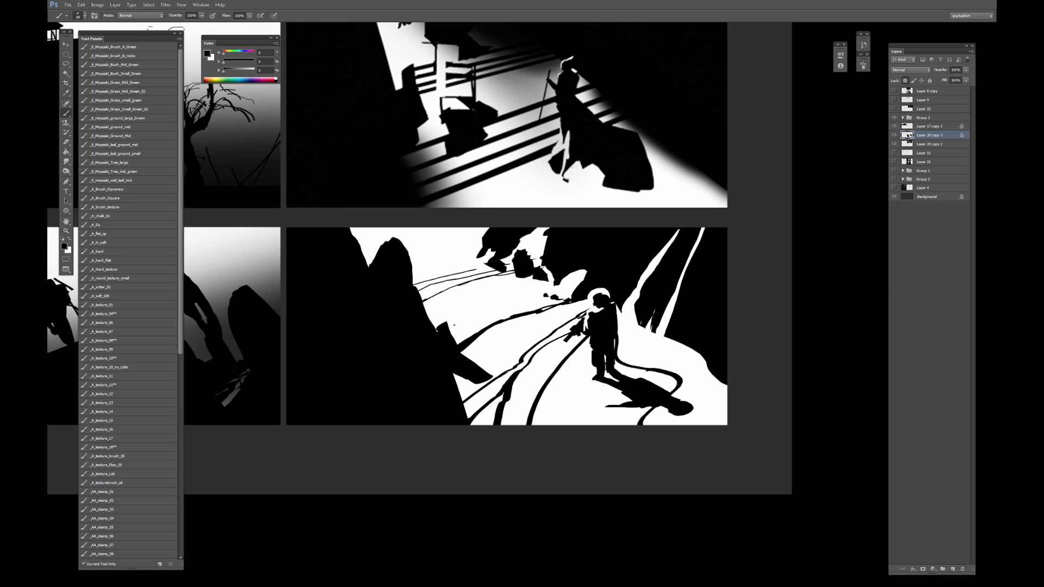
Scatter small black stones and dashes over the slope around the boulder beside the left rock.
{"action": "left_click_drag", "start_coordinate": [487, 356], "coordinate": [471, 351]}
{"action": "key", "text": "ctrl+alt+z"}
{"action": "key", "text": "ctrl+alt+z"}
{"action": "key", "text": "ctrl+alt+z"}
{"action": "mouse_move", "coordinate": [469, 351]}
{"action": "left_mouse_down"}
{"action": "mouse_move", "coordinate": [483, 343]}
{"action": "mouse_move", "coordinate": [465, 329]}
{"action": "left_mouse_up"}
{"action": "left_click_drag", "start_coordinate": [451, 330], "coordinate": [465, 326]}
Enlarge the brush and add a new layer clipped to the rocky slope's layer.
{"action": "key", "text": "bracketright"}
{"action": "key", "text": "bracketright"}
{"action": "key", "text": "bracketright"}
{"action": "key", "text": "bracketright"}
{"action": "key", "text": "bracketright"}
{"action": "key", "text": "bracketright"}
{"action": "key", "text": "bracketright"}
{"action": "key", "text": "bracketright"}
{"action": "key", "text": "bracketright"}
{"action": "key", "text": "bracketright"}
{"action": "key", "text": "bracketright"}
{"action": "key", "text": "bracketright"}
{"action": "key", "text": "bracketright"}
{"action": "left_click", "coordinate": [952, 569]}
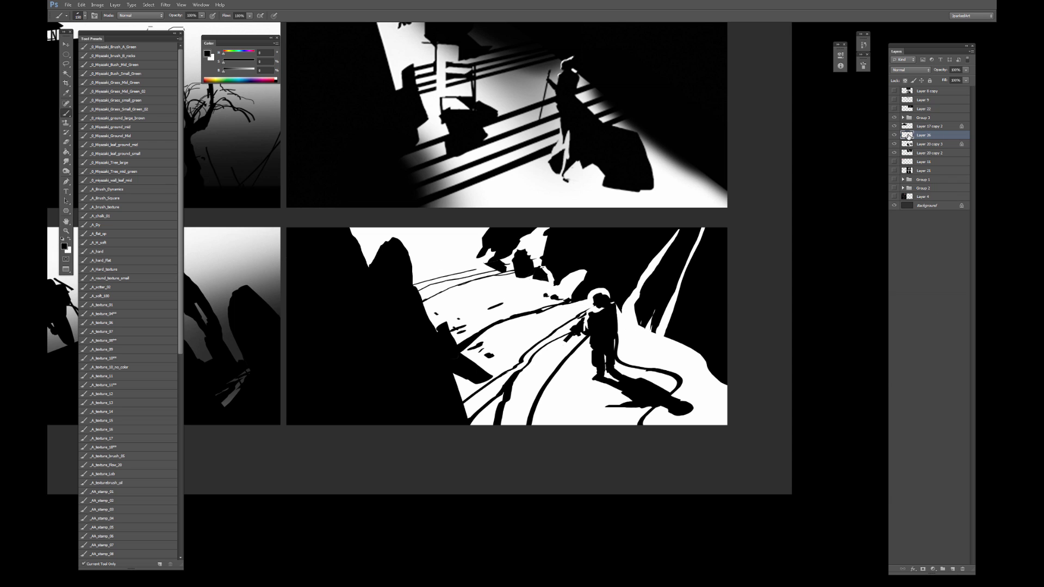
{"action": "key", "text": "ctrl+alt+g"}
Fade the outer part of the right rock and slope into black with a large soft brush, covering the ends of the streaks.
{"action": "right_click", "coordinate": [664, 380], "text": "alt"}
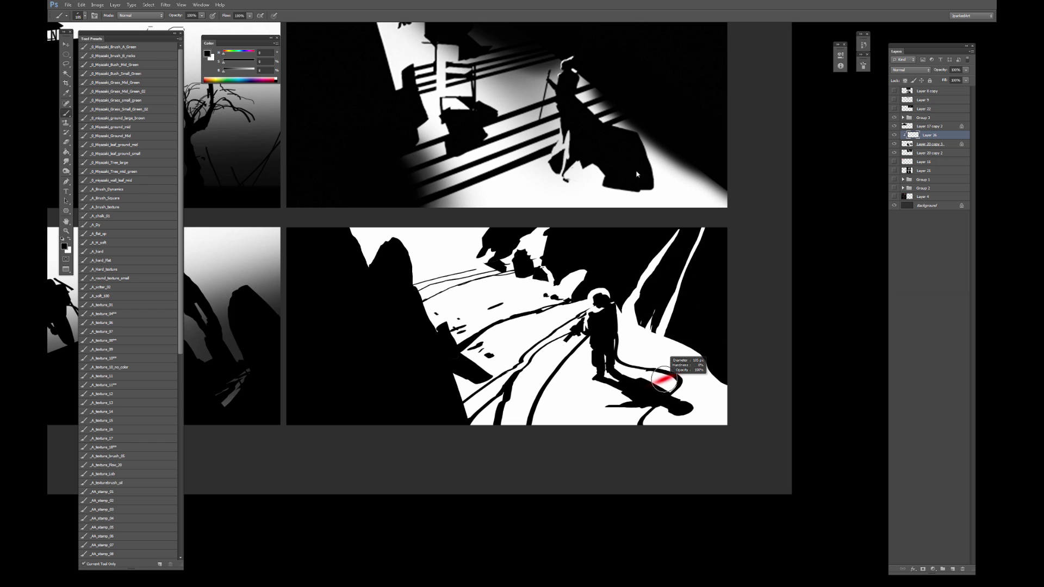
{"action": "right_click", "coordinate": [663, 329], "text": "alt"}
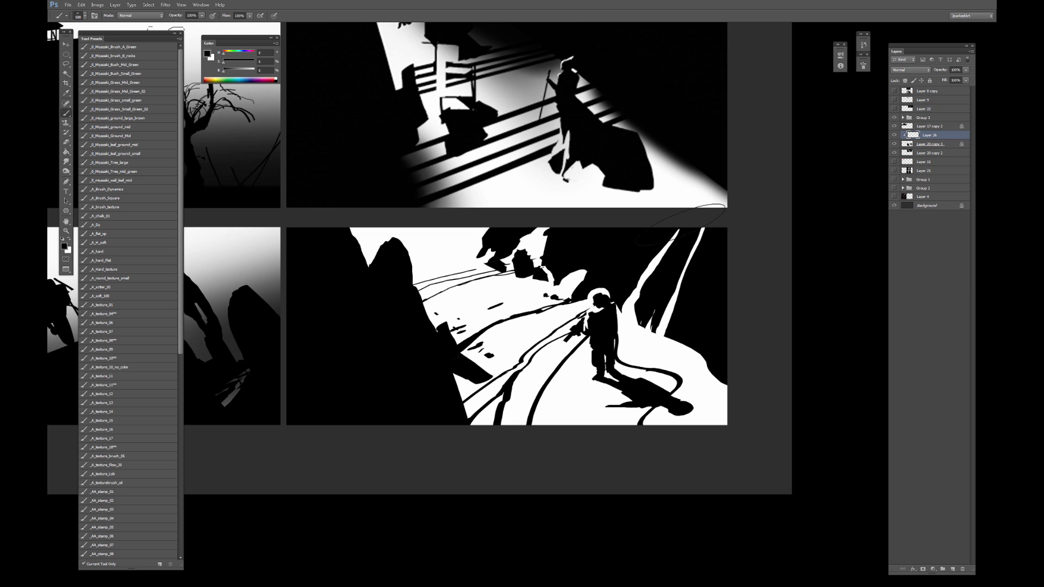
{"action": "key", "text": "bracketright"}
{"action": "key", "text": "bracketright"}
{"action": "key", "text": "bracketright"}
{"action": "mouse_move", "coordinate": [692, 230]}
{"action": "left_mouse_down"}
{"action": "mouse_move", "coordinate": [767, 346]}
{"action": "mouse_move", "coordinate": [785, 401]}
{"action": "mouse_move", "coordinate": [775, 365]}
{"action": "mouse_move", "coordinate": [739, 335]}
{"action": "mouse_move", "coordinate": [781, 387]}
{"action": "left_mouse_up"}
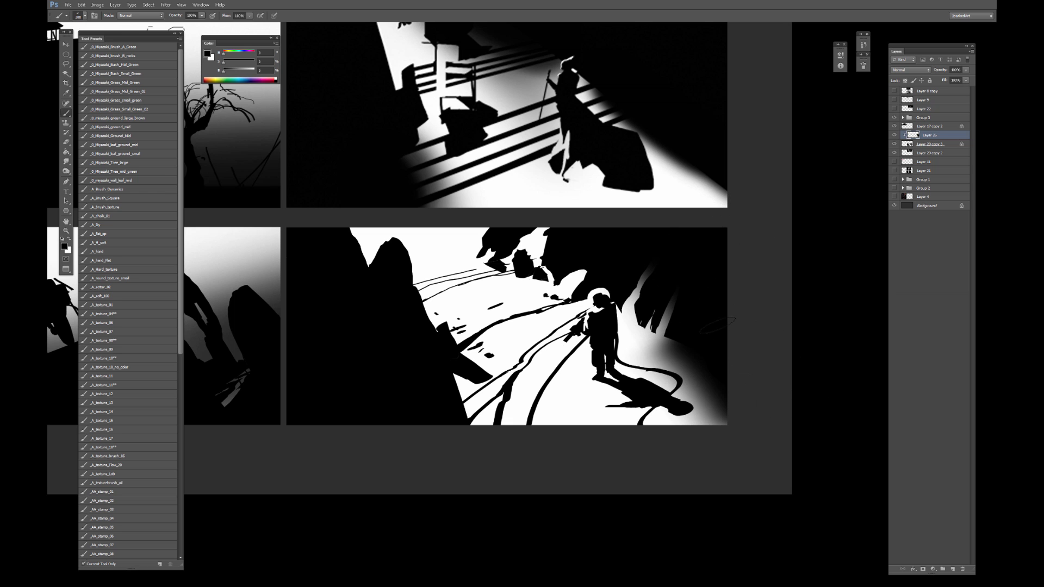
{"action": "key", "text": "ctrl+z"}
{"action": "left_click_drag", "start_coordinate": [670, 333], "coordinate": [740, 393]}
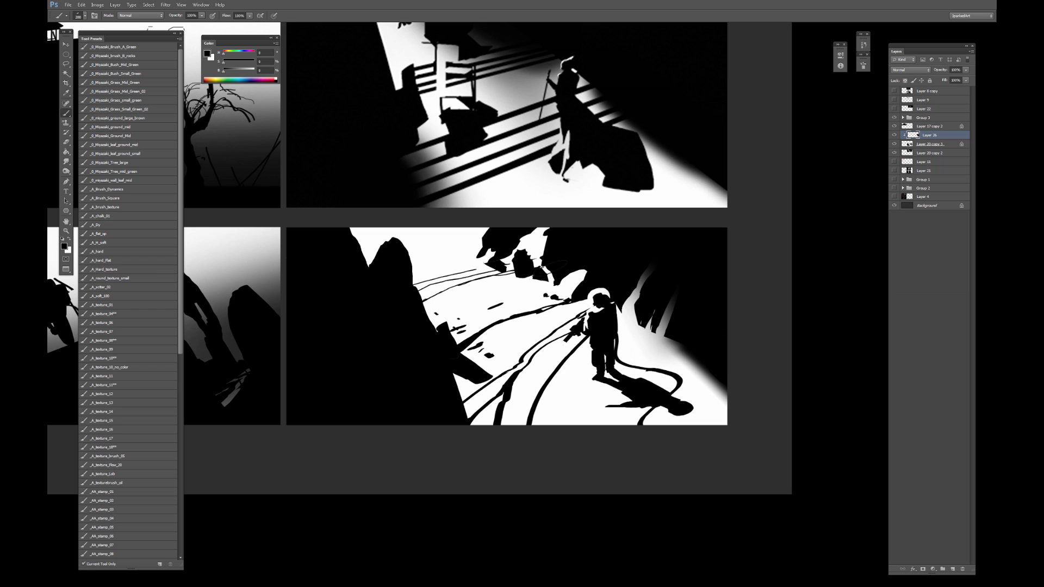
Softly darken the rocks along the panel's top edge down to the white bump beside the helmet.
{"action": "left_click_drag", "start_coordinate": [539, 233], "coordinate": [606, 269]}
{"action": "key", "text": "ctrl+z"}
{"action": "left_click_drag", "start_coordinate": [544, 223], "coordinate": [625, 266]}
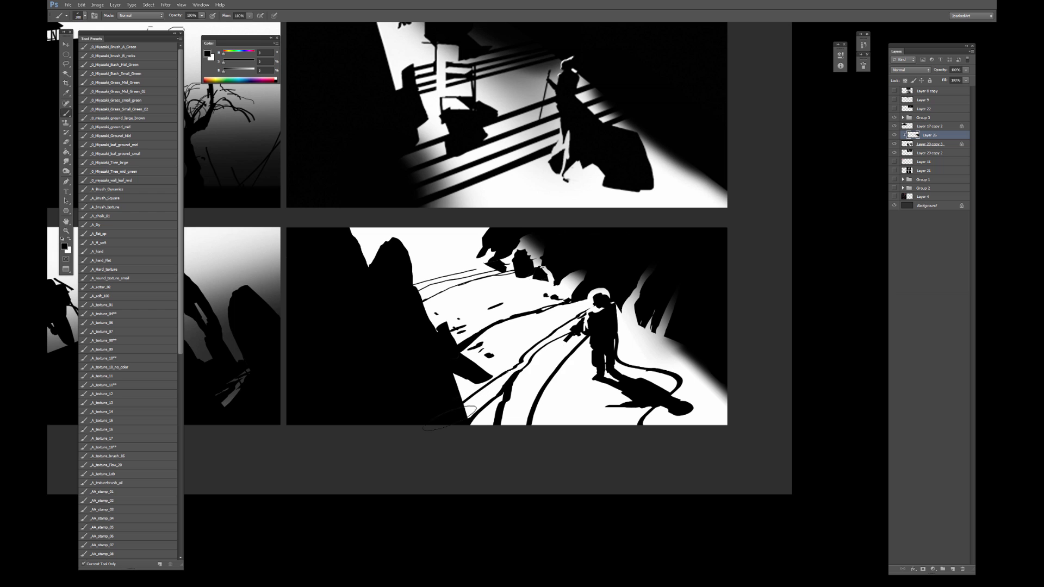
{"action": "mouse_move", "coordinate": [452, 408]}
{"action": "left_mouse_down"}
{"action": "mouse_move", "coordinate": [487, 439]}
{"action": "mouse_move", "coordinate": [458, 404]}
{"action": "mouse_move", "coordinate": [484, 432]}
{"action": "mouse_move", "coordinate": [453, 374]}
{"action": "mouse_move", "coordinate": [470, 384]}
{"action": "mouse_move", "coordinate": [451, 375]}
{"action": "mouse_move", "coordinate": [495, 386]}
{"action": "left_mouse_up"}
{"action": "key", "text": "bracketright"}
{"action": "key", "text": "ctrl+z"}
{"action": "key", "text": "ctrl+z"}
{"action": "key", "text": "ctrl+z"}
{"action": "key", "text": "bracketleft"}
{"action": "key", "text": "bracketleft"}
{"action": "key", "text": "bracketleft"}
{"action": "key", "text": "bracketleft"}
{"action": "key", "text": "ctrl+z"}
{"action": "key", "text": "bracketright"}
{"action": "key", "text": "bracketright"}
{"action": "key", "text": "bracketright"}
{"action": "key", "text": "bracketright"}
{"action": "key", "text": "bracketright"}
{"action": "key", "text": "bracketright"}
{"action": "key", "text": "bracketright"}
{"action": "left_click_drag", "start_coordinate": [476, 370], "coordinate": [484, 422]}
{"action": "key", "text": "ctrl+z"}
{"action": "left_click_drag", "start_coordinate": [442, 373], "coordinate": [460, 441]}
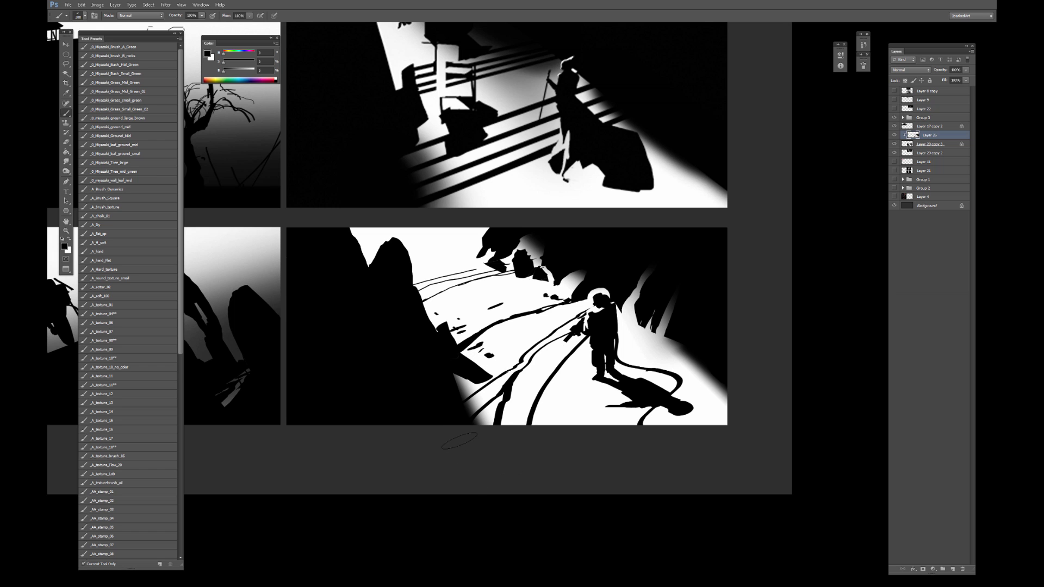
{"action": "key", "text": "ctrl+z"}
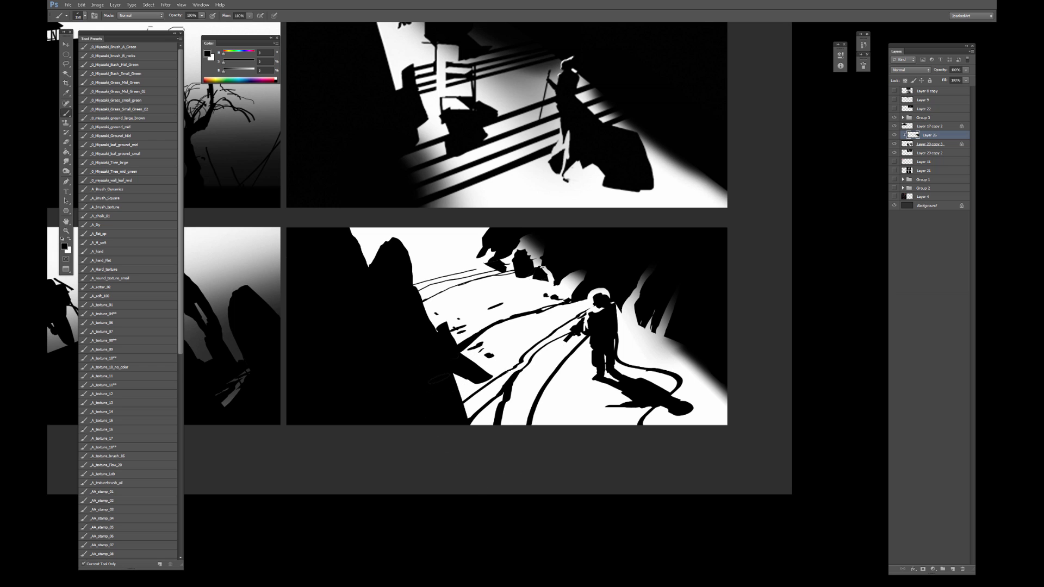
Soften the lower edge of the left rock into the slope with a large soft black brush.
{"action": "left_click_drag", "start_coordinate": [476, 374], "coordinate": [468, 429]}
{"action": "key", "text": "bracketright"}
{"action": "key", "text": "bracketright"}
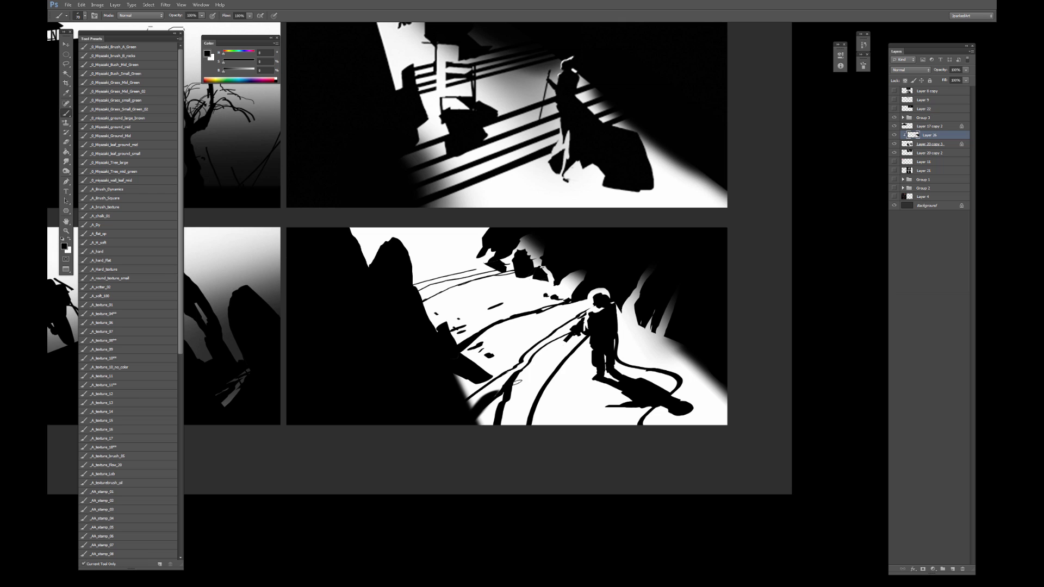
{"action": "mouse_move", "coordinate": [473, 425]}
{"action": "left_mouse_down"}
{"action": "mouse_move", "coordinate": [508, 393]}
{"action": "mouse_move", "coordinate": [497, 428]}
{"action": "mouse_move", "coordinate": [515, 391]}
{"action": "left_mouse_up"}
{"action": "key", "text": "ctrl+z"}
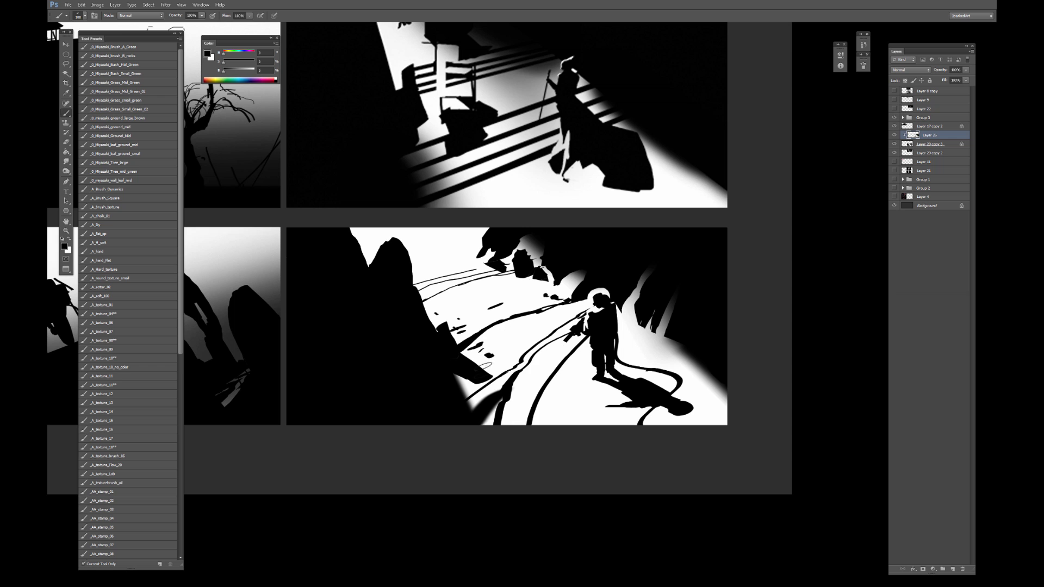
Shade the lower part of the streaks beside the left rock with a smaller soft black brush.
{"action": "key", "text": "bracketleft"}
{"action": "key", "text": "bracketleft"}
{"action": "key", "text": "bracketleft"}
{"action": "key", "text": "bracketleft"}
{"action": "key", "text": "bracketleft"}
{"action": "left_click_drag", "start_coordinate": [498, 426], "coordinate": [527, 360]}
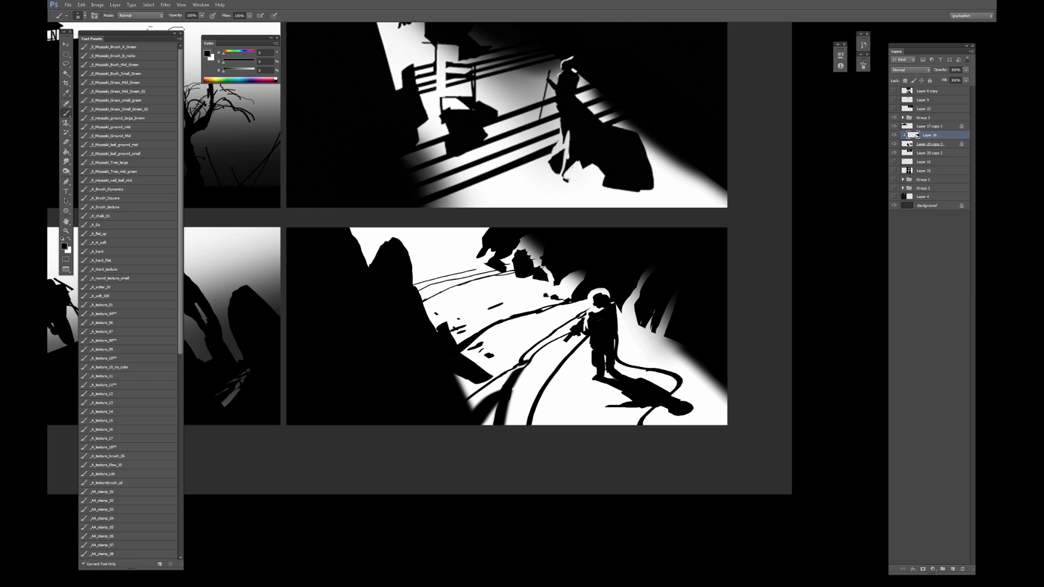
Switch to the helmeted figure's layer and touch up the gun arm and the front of the helmet in sampled white.
{"action": "left_click", "coordinate": [931, 142]}
{"action": "left_click", "coordinate": [631, 341], "text": "alt"}
{"action": "key", "text": "ctrl+plus"}
{"action": "key", "text": "ctrl+plus"}
{"action": "key", "text": "ctrl+plus"}
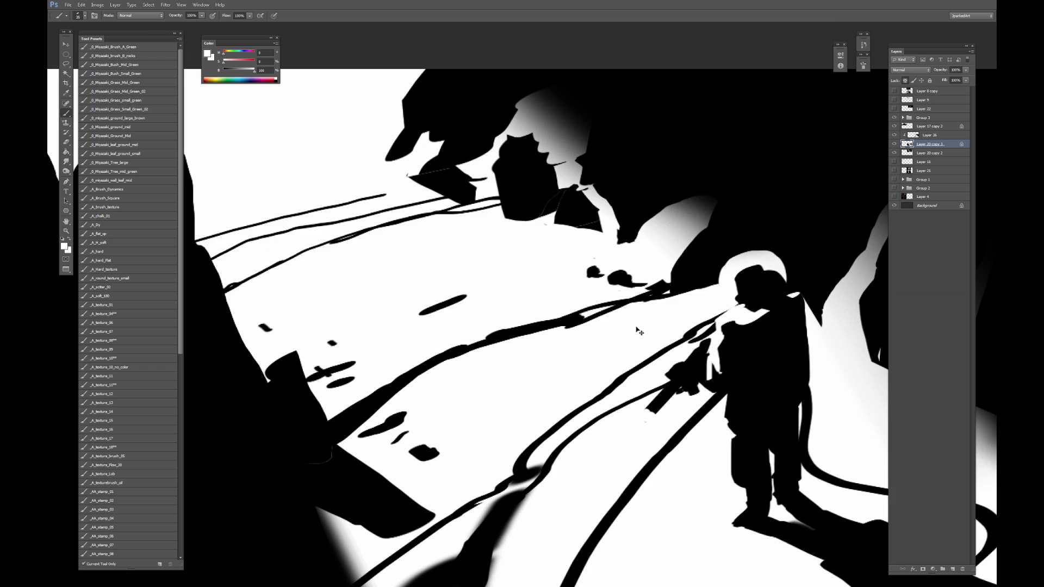
{"action": "left_click_drag", "start_coordinate": [716, 308], "coordinate": [569, 285]}
{"action": "key", "text": "bracketleft"}
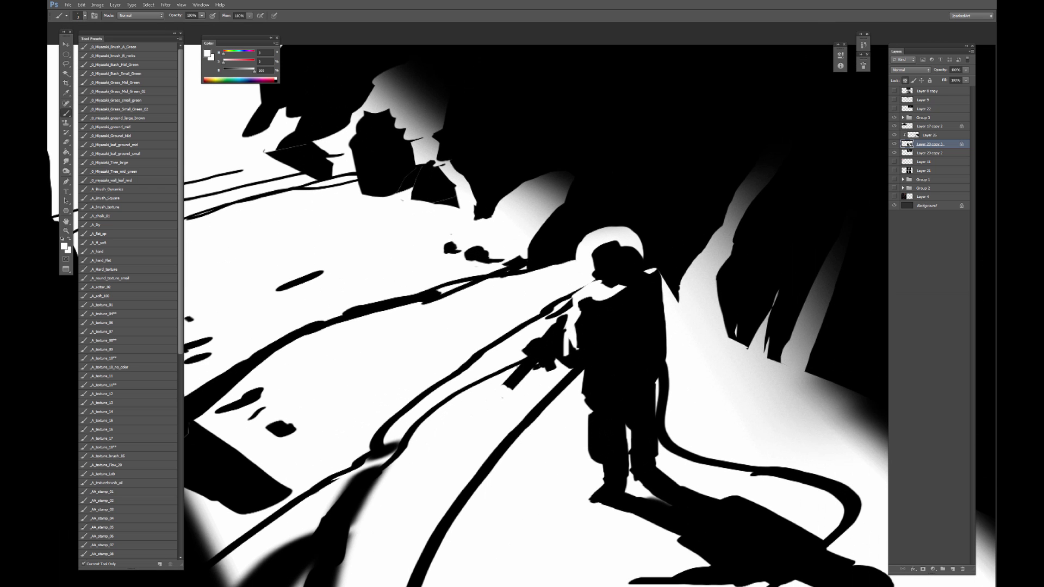
{"action": "key", "text": "bracketright"}
{"action": "left_click_drag", "start_coordinate": [561, 316], "coordinate": [546, 334]}
{"action": "left_click_drag", "start_coordinate": [592, 253], "coordinate": [591, 260]}
{"action": "key", "text": "x"}
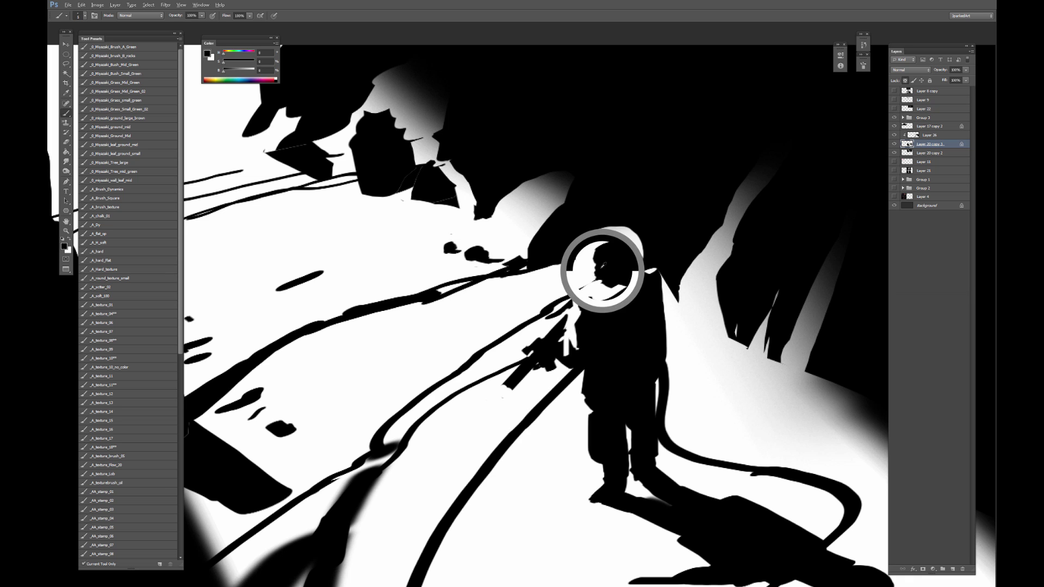
Refine the face profile inside the helmet with small alternating strokes of sampled black and white.
{"action": "left_click", "coordinate": [589, 269], "text": "alt"}
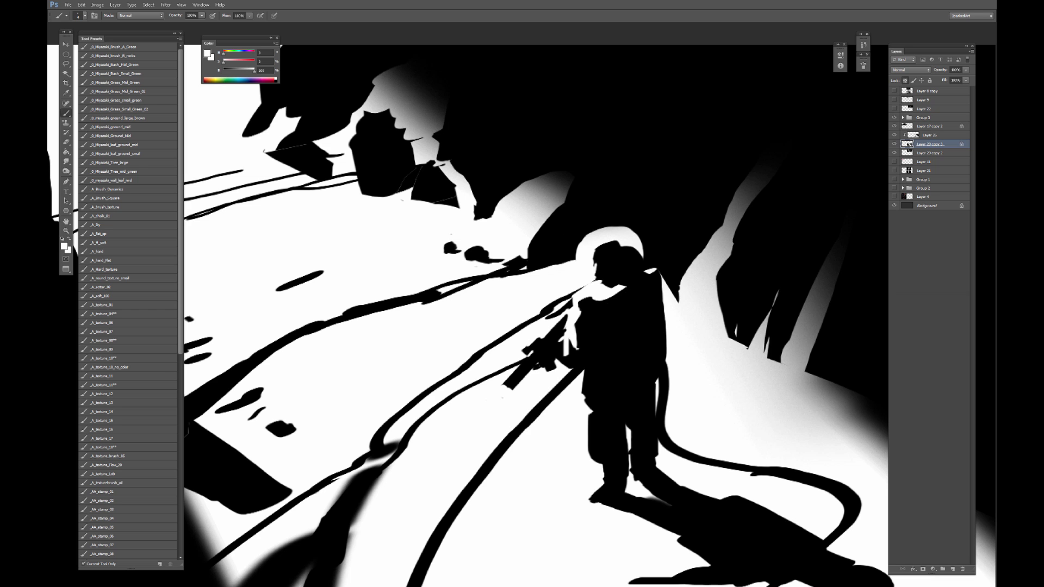
{"action": "left_click", "coordinate": [600, 264], "text": "alt"}
{"action": "left_click", "coordinate": [592, 274], "text": "alt"}
{"action": "key", "text": "]"}
{"action": "key", "text": "x"}
{"action": "key", "text": "x"}
{"action": "left_click", "coordinate": [604, 270], "text": "alt"}
{"action": "left_click", "coordinate": [598, 264], "text": "alt"}
{"action": "left_click", "coordinate": [594, 255], "text": "alt"}
{"action": "key", "text": "x"}
{"action": "left_click", "coordinate": [593, 274], "text": "alt"}
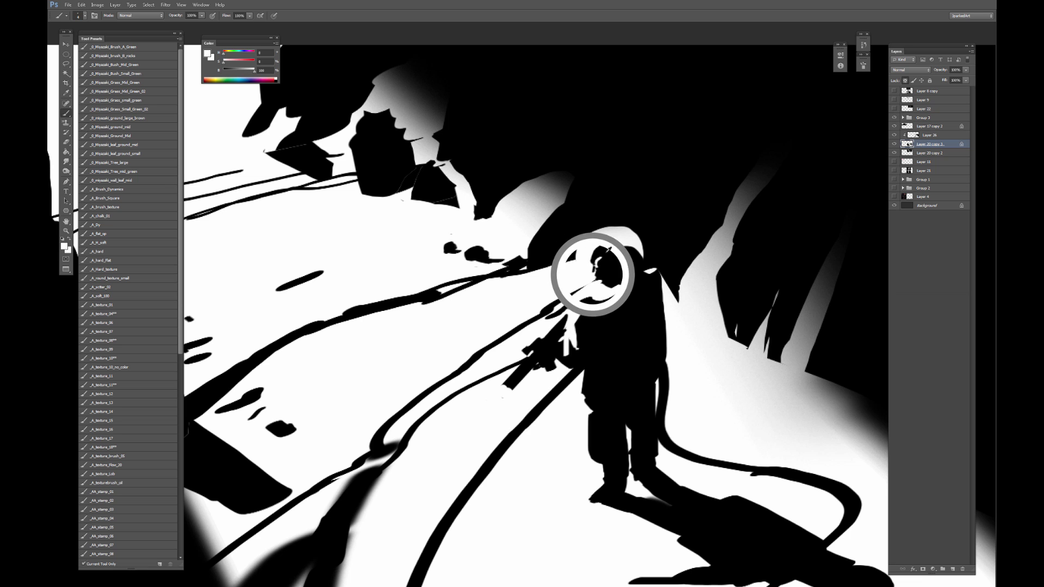
Enlarge the brush slightly and paint a white highlight down the head behind the face.
{"action": "key", "text": "bracketright"}
{"action": "key", "text": "bracketright"}
{"action": "key", "text": "bracketright"}
{"action": "left_click_drag", "start_coordinate": [605, 245], "coordinate": [599, 258]}
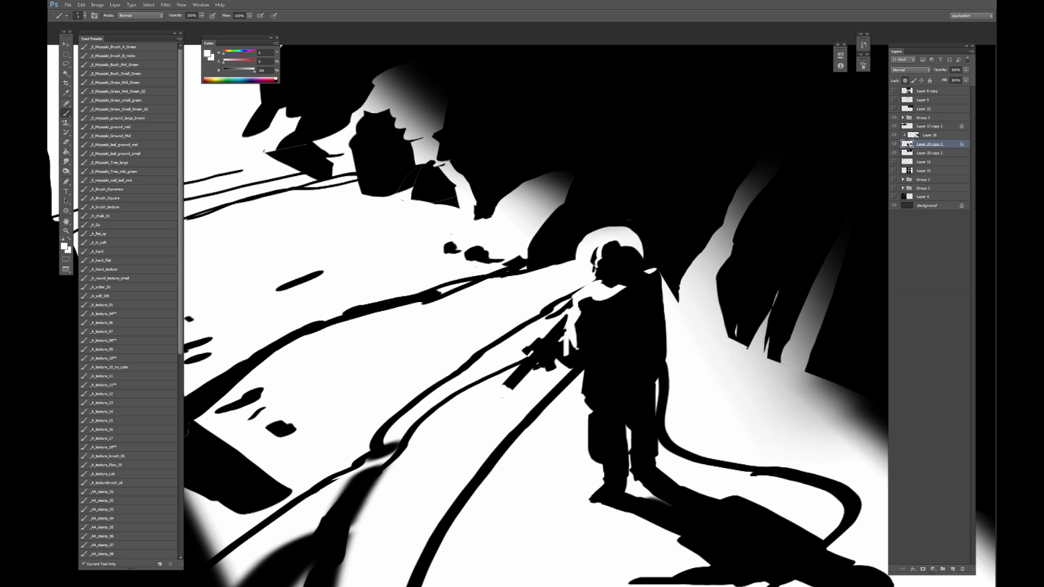
Paint a white collar line below the head and cover the hose end beside the gun arm with white.
{"action": "left_click", "coordinate": [618, 236], "text": "alt"}
{"action": "left_click_drag", "start_coordinate": [602, 280], "coordinate": [629, 266]}
{"action": "left_click", "coordinate": [624, 280], "text": "alt"}
{"action": "left_click", "coordinate": [602, 291], "text": "alt"}
{"action": "key", "text": "["}
{"action": "mouse_move", "coordinate": [586, 290]}
{"action": "left_mouse_down"}
{"action": "mouse_move", "coordinate": [576, 295]}
{"action": "mouse_move", "coordinate": [624, 295]}
{"action": "mouse_move", "coordinate": [565, 304]}
{"action": "mouse_move", "coordinate": [571, 294]}
{"action": "mouse_move", "coordinate": [550, 318]}
{"action": "mouse_move", "coordinate": [552, 305]}
{"action": "mouse_move", "coordinate": [505, 328]}
{"action": "mouse_move", "coordinate": [538, 316]}
{"action": "left_mouse_up"}
Break the shoulder and upper chest highlight into small angular black and white shapes.
{"action": "left_click", "coordinate": [613, 290], "text": "alt"}
{"action": "left_click", "coordinate": [613, 295], "text": "alt"}
{"action": "key", "text": "]"}
{"action": "left_click", "coordinate": [643, 288], "text": "alt"}
{"action": "left_click", "coordinate": [586, 306], "text": "alt"}
{"action": "left_click", "coordinate": [562, 299], "text": "alt"}
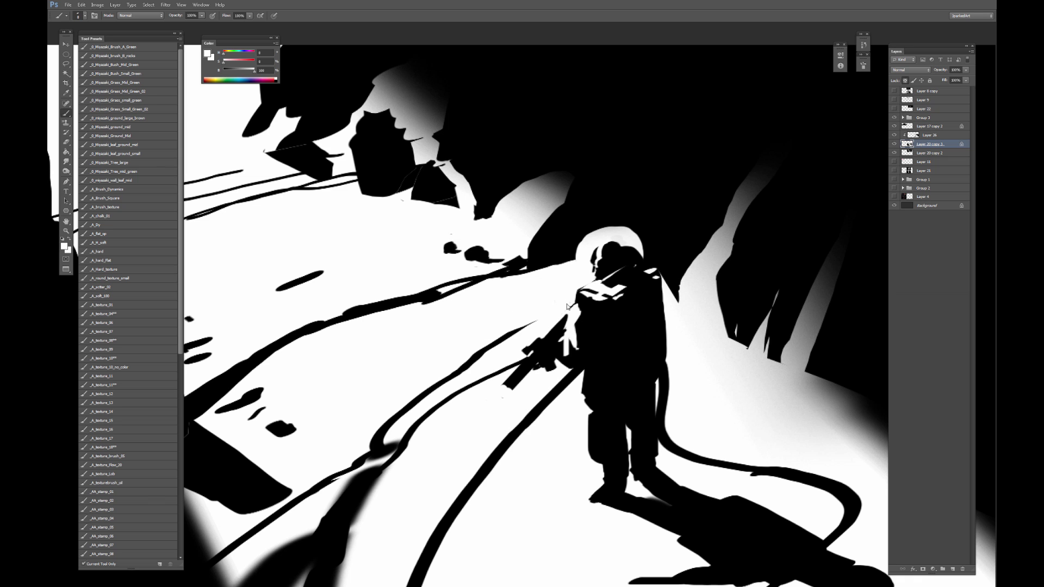
Reshape the gap between the figure's legs with small white and black strokes around the knee.
{"action": "key", "text": "x"}
{"action": "key", "text": "x"}
{"action": "key", "text": "ctrl+minus"}
{"action": "key", "text": "ctrl+minus"}
{"action": "key", "text": "ctrl+minus"}
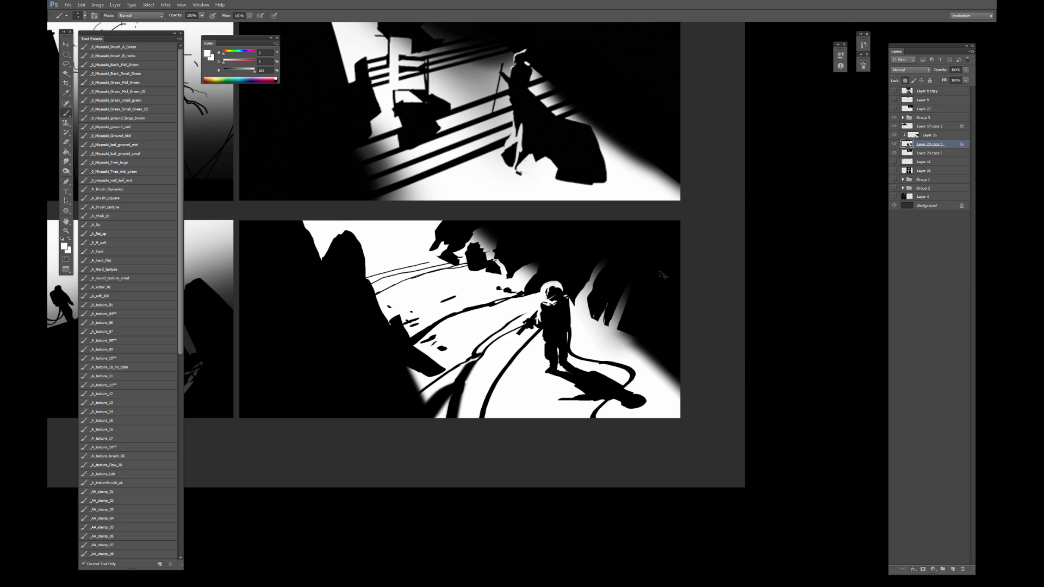
{"action": "key", "text": "ctrl+minus"}
{"action": "left_click_drag", "start_coordinate": [848, 362], "coordinate": [581, 269]}
{"action": "key", "text": "ctrl+plus"}
{"action": "key", "text": "ctrl+plus"}
{"action": "key", "text": "ctrl+plus"}
{"action": "key", "text": "ctrl+plus"}
{"action": "left_click_drag", "start_coordinate": [404, 325], "coordinate": [477, 330]}
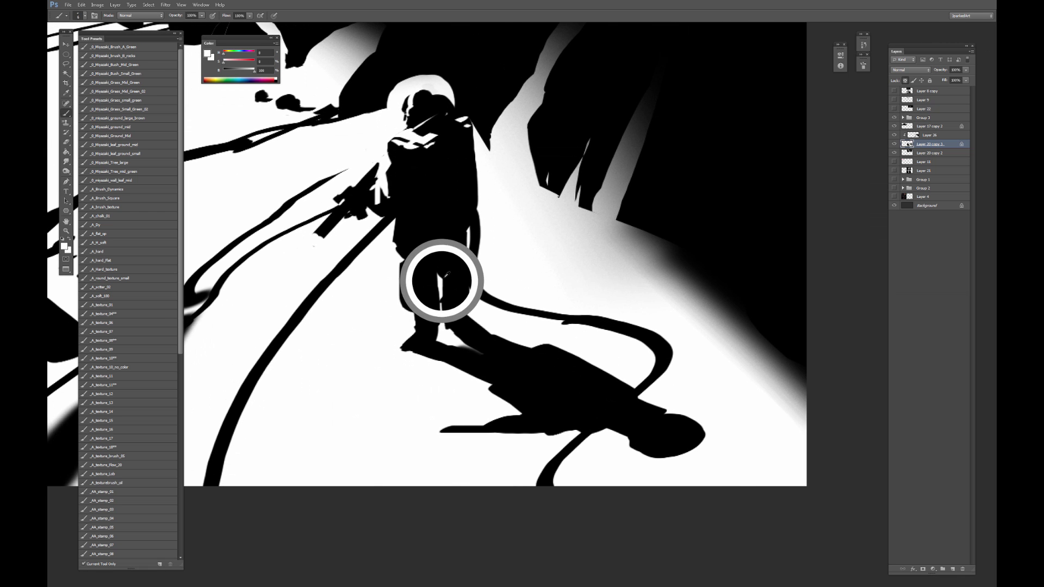
{"action": "key", "text": "x"}
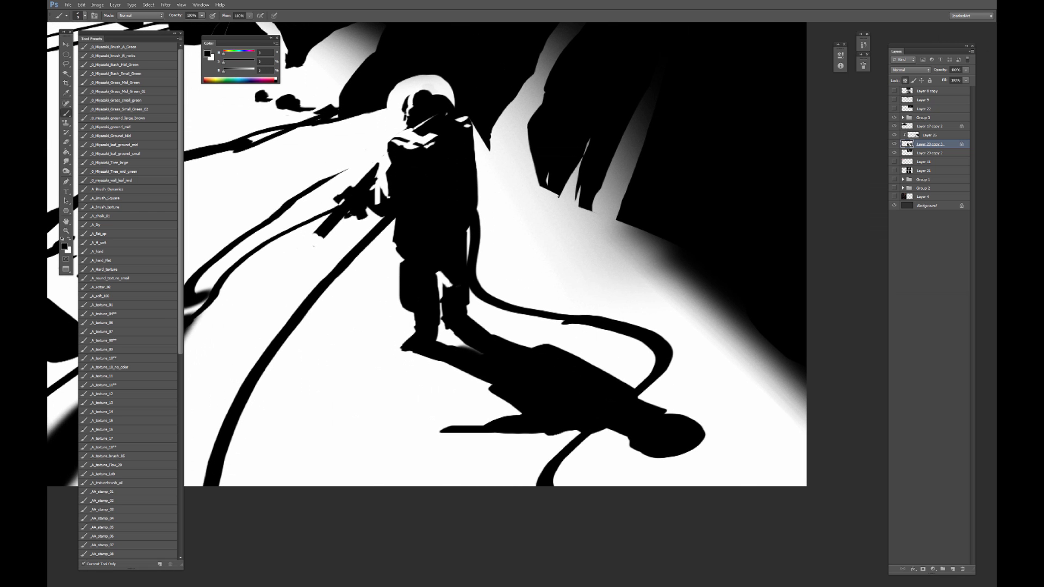
{"action": "left_click_drag", "start_coordinate": [466, 271], "coordinate": [545, 305]}
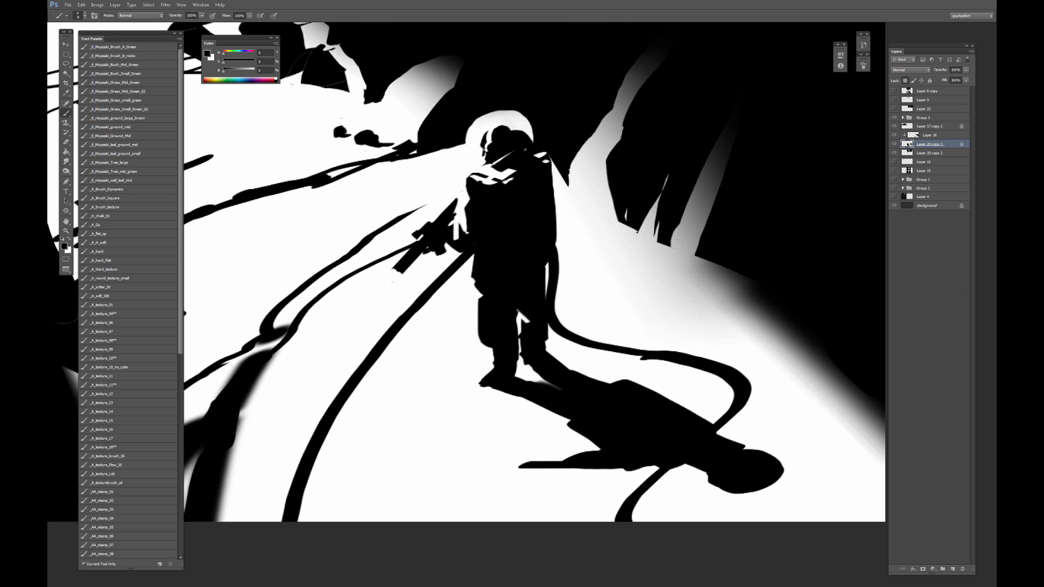
Darken the figure's forearm, and lasso a narrow downward wedge on the chest and fill it with white.
{"action": "key", "text": "x"}
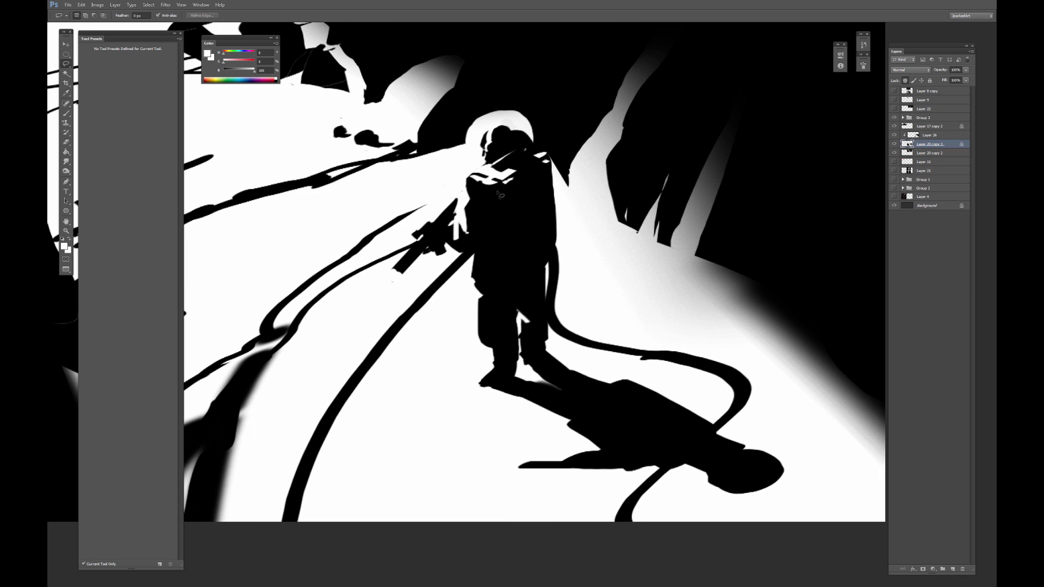
{"action": "key", "text": "x"}
{"action": "mouse_move", "coordinate": [460, 240]}
{"action": "left_mouse_down"}
{"action": "mouse_move", "coordinate": [465, 206]}
{"action": "mouse_move", "coordinate": [498, 192]}
{"action": "mouse_move", "coordinate": [499, 243]}
{"action": "mouse_move", "coordinate": [483, 188]}
{"action": "mouse_move", "coordinate": [493, 187]}
{"action": "left_mouse_up"}
{"action": "key", "text": "["}
{"action": "key", "text": "l"}
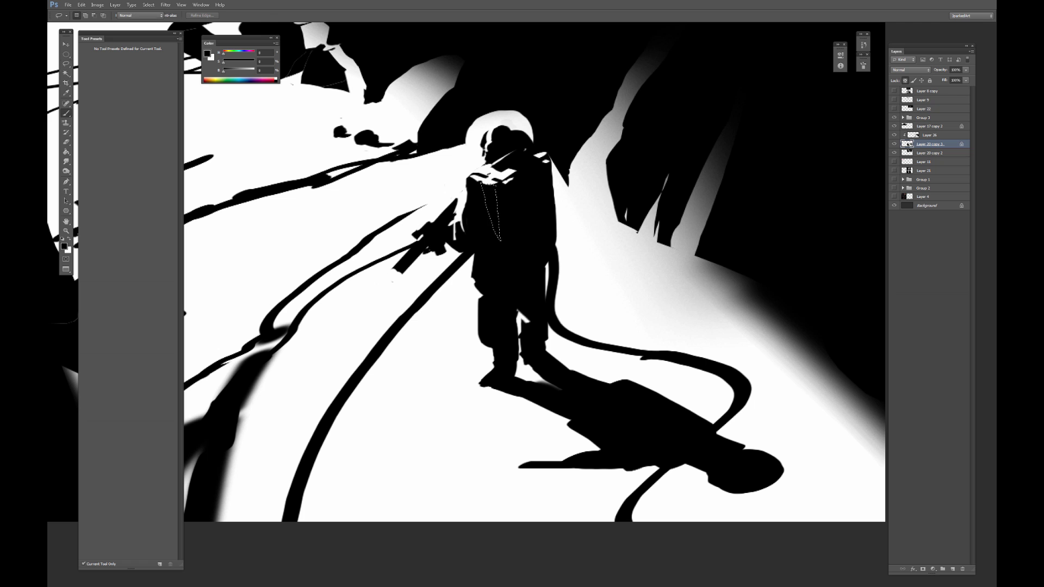
{"action": "key", "text": "b"}
{"action": "key", "text": "x"}
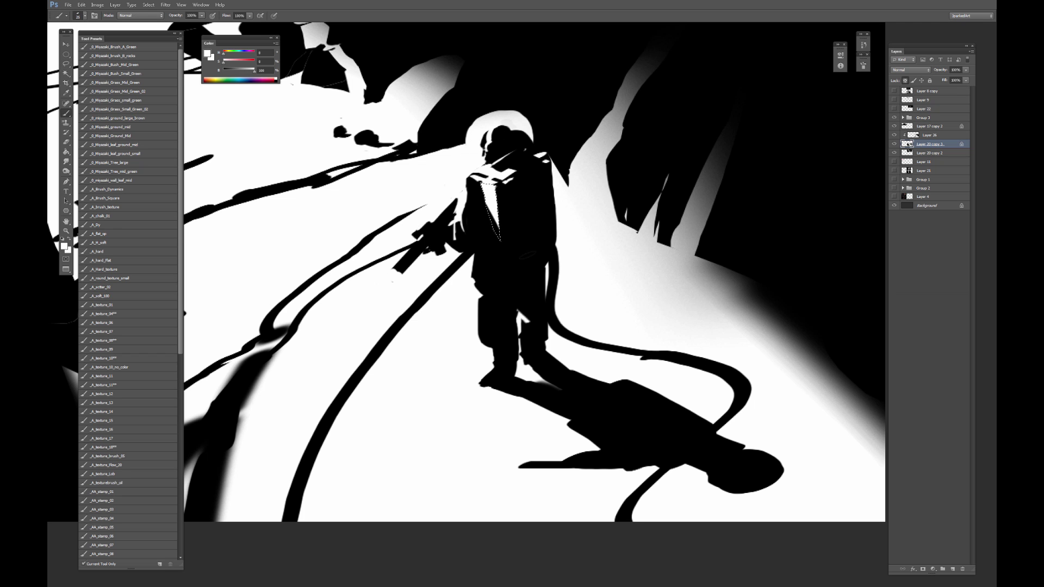
{"action": "left_click_drag", "start_coordinate": [475, 233], "coordinate": [544, 229]}
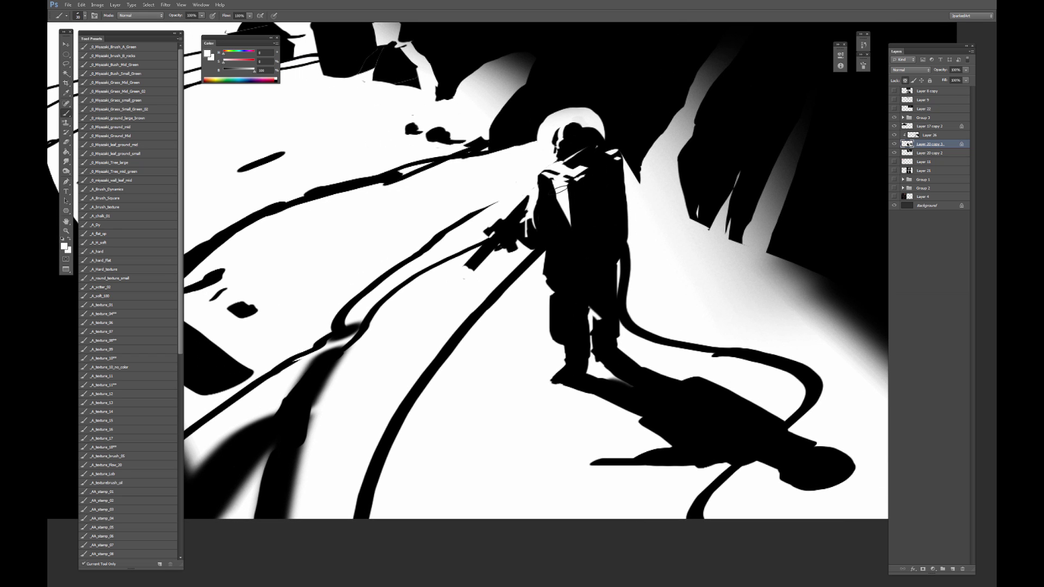
Add thin white strokes beside the chest wedge and tidy the face and collar with small black and white touches.
{"action": "key", "text": "bracketleft"}
{"action": "key", "text": "bracketleft"}
{"action": "key", "text": "bracketleft"}
{"action": "mouse_move", "coordinate": [574, 179]}
{"action": "left_mouse_down"}
{"action": "mouse_move", "coordinate": [579, 205]}
{"action": "mouse_move", "coordinate": [585, 176]}
{"action": "left_mouse_up"}
{"action": "key", "text": "x"}
{"action": "mouse_move", "coordinate": [586, 133]}
{"action": "left_mouse_down"}
{"action": "mouse_move", "coordinate": [580, 168]}
{"action": "mouse_move", "coordinate": [553, 174]}
{"action": "mouse_move", "coordinate": [577, 162]}
{"action": "left_mouse_up"}
{"action": "left_click", "coordinate": [563, 176], "text": "alt"}
{"action": "key", "text": "bracketright"}
{"action": "key", "text": "bracketright"}
{"action": "left_click", "coordinate": [571, 150], "text": "alt"}
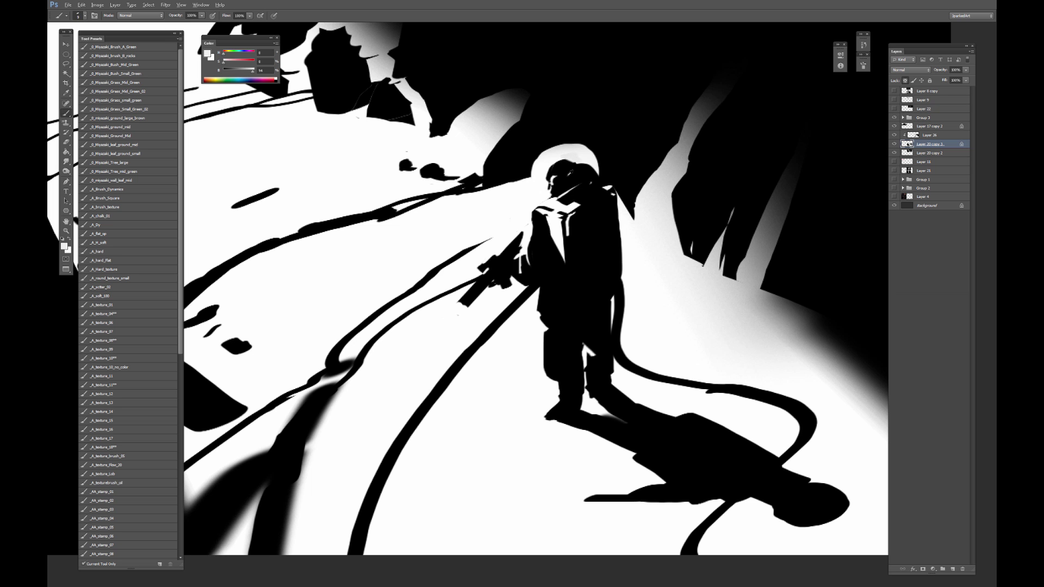
{"action": "left_click", "coordinate": [570, 173], "text": "alt"}
Outline the rear part of the head inside the helmet with the Lasso and return to the white brush.
{"action": "key", "text": "ctrl+minus"}
{"action": "key", "text": "ctrl+minus"}
{"action": "key", "text": "ctrl+plus"}
{"action": "key", "text": "ctrl+plus"}
{"action": "key", "text": "ctrl+plus"}
{"action": "key", "text": "l"}
{"action": "mouse_move", "coordinate": [616, 101]}
{"action": "left_mouse_down"}
{"action": "mouse_move", "coordinate": [500, 209]}
{"action": "mouse_move", "coordinate": [506, 235]}
{"action": "mouse_move", "coordinate": [529, 226]}
{"action": "mouse_move", "coordinate": [499, 190]}
{"action": "mouse_move", "coordinate": [491, 196]}
{"action": "left_mouse_up"}
{"action": "key", "text": "b"}
{"action": "key", "text": "x"}
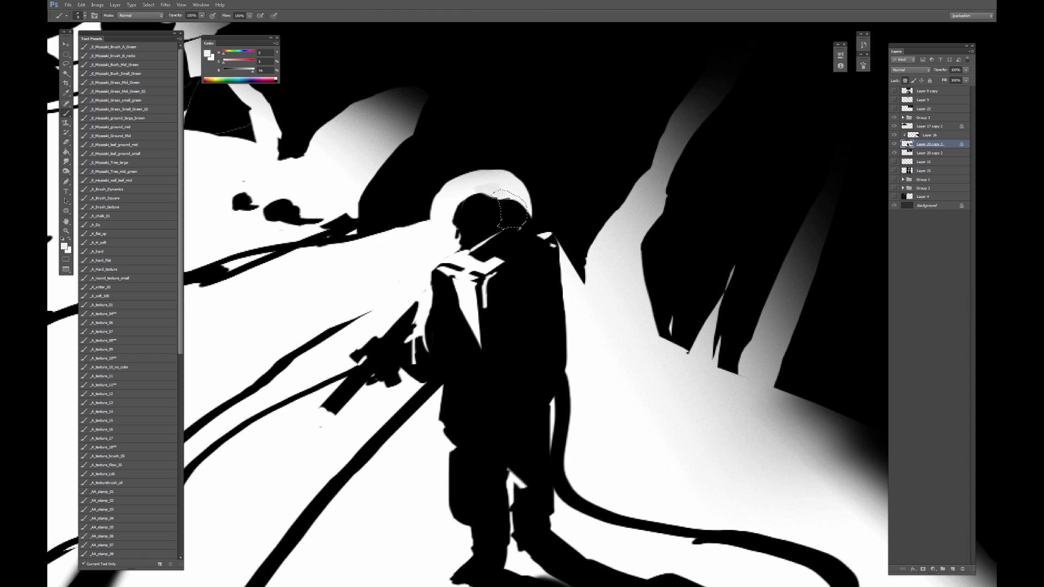
Fill the selected rear part of the helmet with near-white tones sampled from the helmet.
{"action": "key", "text": "bracketright"}
{"action": "key", "text": "bracketright"}
{"action": "key", "text": "bracketright"}
{"action": "key", "text": "bracketright"}
{"action": "mouse_move", "coordinate": [522, 218]}
{"action": "left_mouse_down"}
{"action": "mouse_move", "coordinate": [506, 224]}
{"action": "mouse_move", "coordinate": [516, 206]}
{"action": "left_mouse_up"}
{"action": "left_click", "coordinate": [473, 188], "text": "alt"}
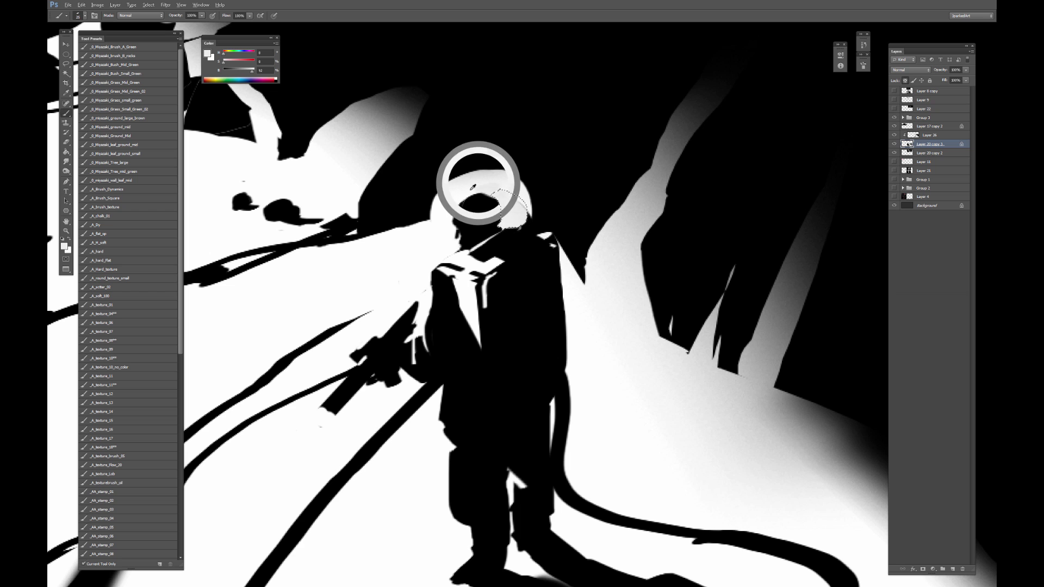
{"action": "left_click", "coordinate": [457, 203], "text": "alt"}
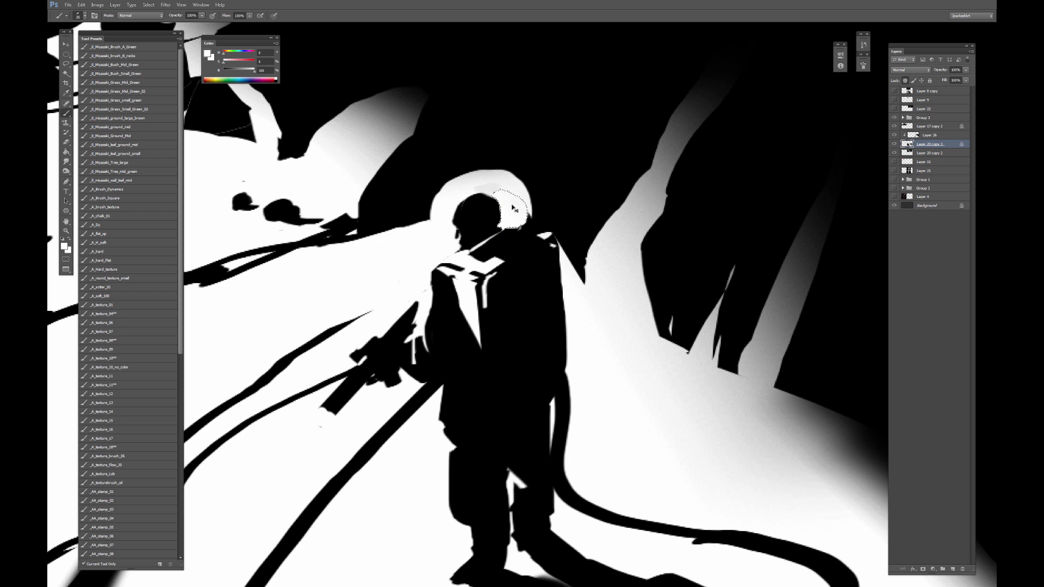
{"action": "mouse_move", "coordinate": [506, 193]}
{"action": "left_mouse_down"}
{"action": "mouse_move", "coordinate": [489, 190]}
{"action": "mouse_move", "coordinate": [497, 197]}
{"action": "mouse_move", "coordinate": [518, 179]}
{"action": "mouse_move", "coordinate": [529, 216]}
{"action": "mouse_move", "coordinate": [506, 173]}
{"action": "mouse_move", "coordinate": [478, 170]}
{"action": "mouse_move", "coordinate": [526, 196]}
{"action": "mouse_move", "coordinate": [520, 188]}
{"action": "mouse_move", "coordinate": [494, 173]}
{"action": "mouse_move", "coordinate": [521, 228]}
{"action": "left_mouse_up"}
Shrink the brush, sample black beside the helmet and tidy the helmet's rim.
{"action": "key", "text": "bracketleft"}
{"action": "key", "text": "bracketleft"}
{"action": "key", "text": "bracketleft"}
{"action": "key", "text": "bracketleft"}
{"action": "key", "text": "bracketleft"}
{"action": "left_click", "coordinate": [524, 176], "text": "alt"}
{"action": "key", "text": "ctrl+0"}
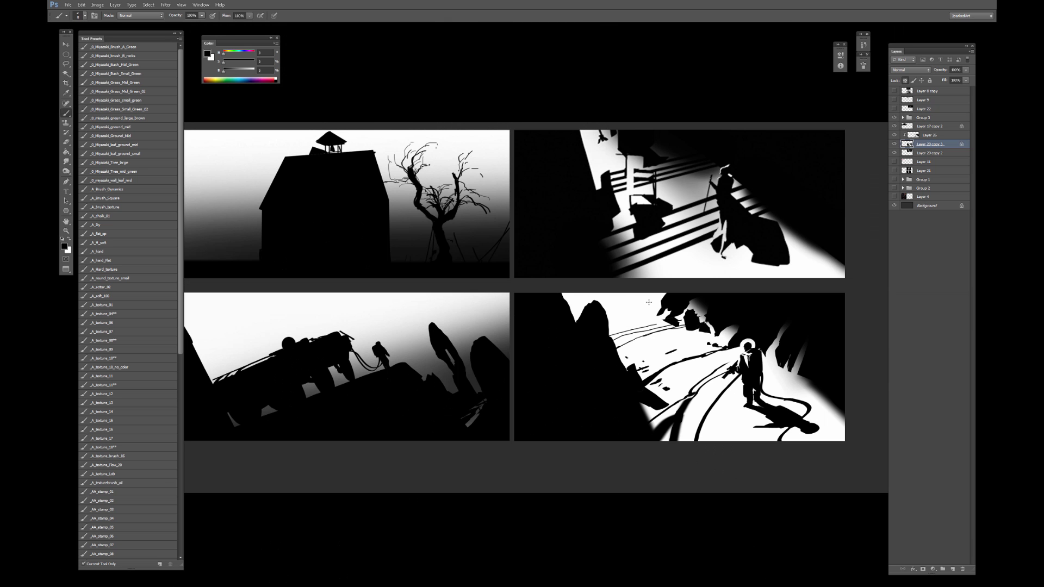
{"action": "mouse_move", "coordinate": [725, 380]}
{"action": "left_mouse_down"}
{"action": "mouse_move", "coordinate": [646, 322]}
{"action": "mouse_move", "coordinate": [606, 309]}
{"action": "left_mouse_up"}
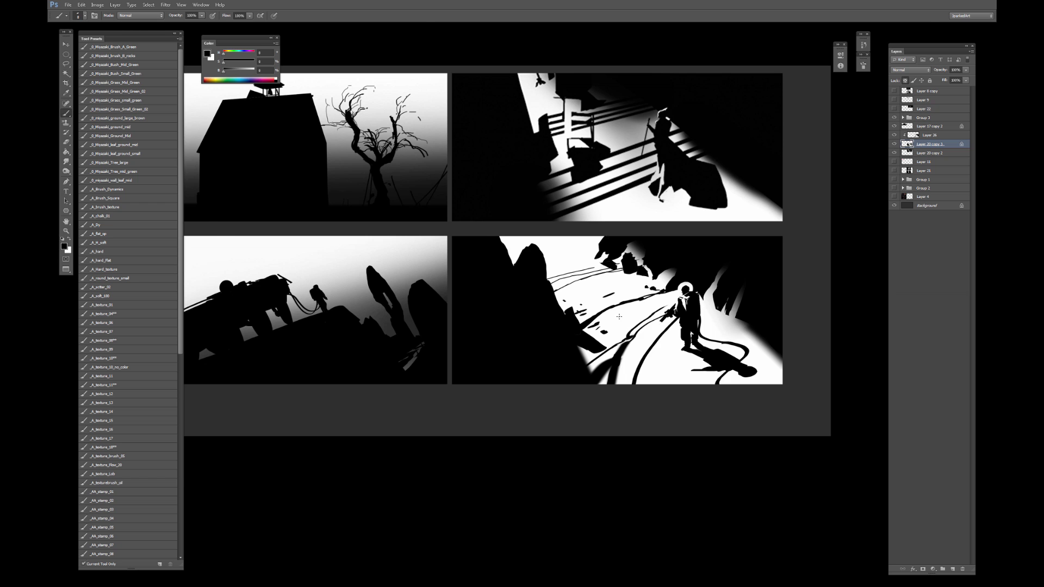
Touch up the stones beside the left rock in black and enlarge the brush.
{"action": "key", "text": "ctrl+plus"}
{"action": "mouse_move", "coordinate": [609, 336]}
{"action": "left_mouse_down"}
{"action": "mouse_move", "coordinate": [624, 335]}
{"action": "mouse_move", "coordinate": [608, 319]}
{"action": "left_mouse_up"}
{"action": "key", "text": "bracketright"}
{"action": "key", "text": "bracketright"}
{"action": "key", "text": "bracketright"}
{"action": "key", "text": "bracketright"}
{"action": "key", "text": "ctrl+minus"}
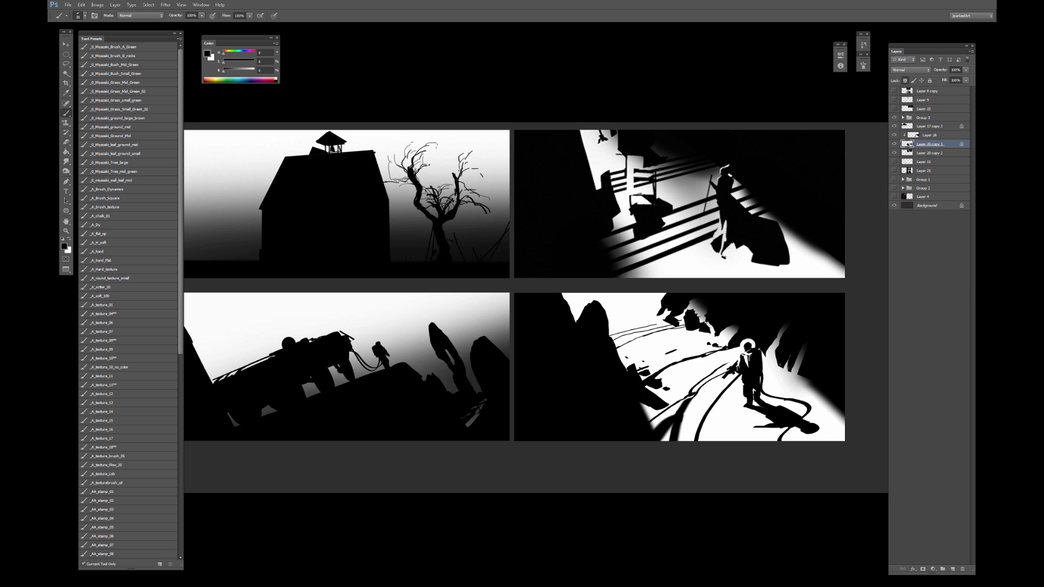
{"action": "left_click_drag", "start_coordinate": [617, 290], "coordinate": [639, 254]}
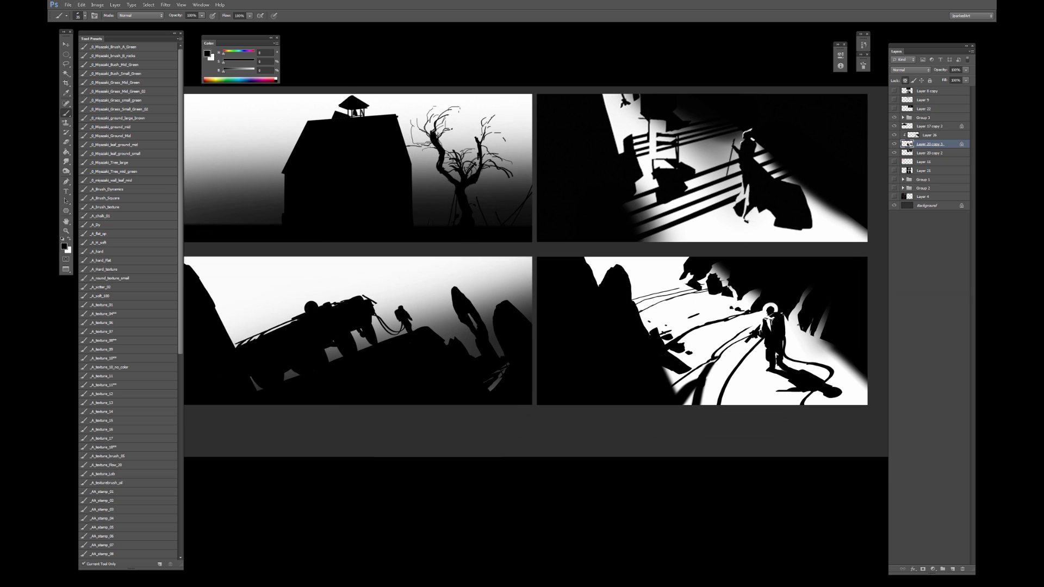
Compare the slope panel without its clipped fade layer, and softly erase part of that fade among the rocks near the helmet.
{"action": "left_click_drag", "start_coordinate": [799, 332], "coordinate": [749, 336]}
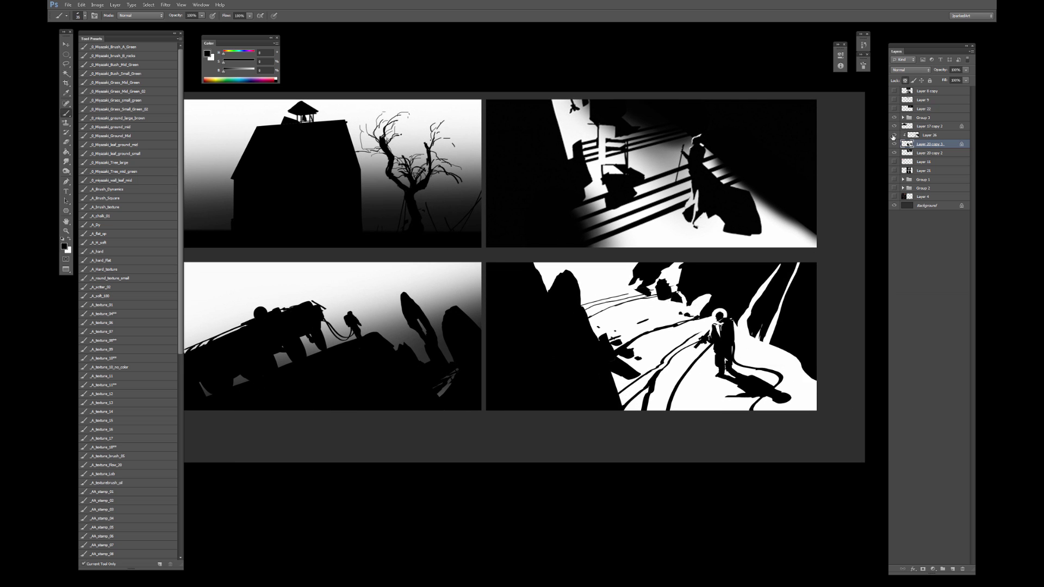
{"action": "left_click", "coordinate": [920, 136]}
{"action": "key", "text": "e"}
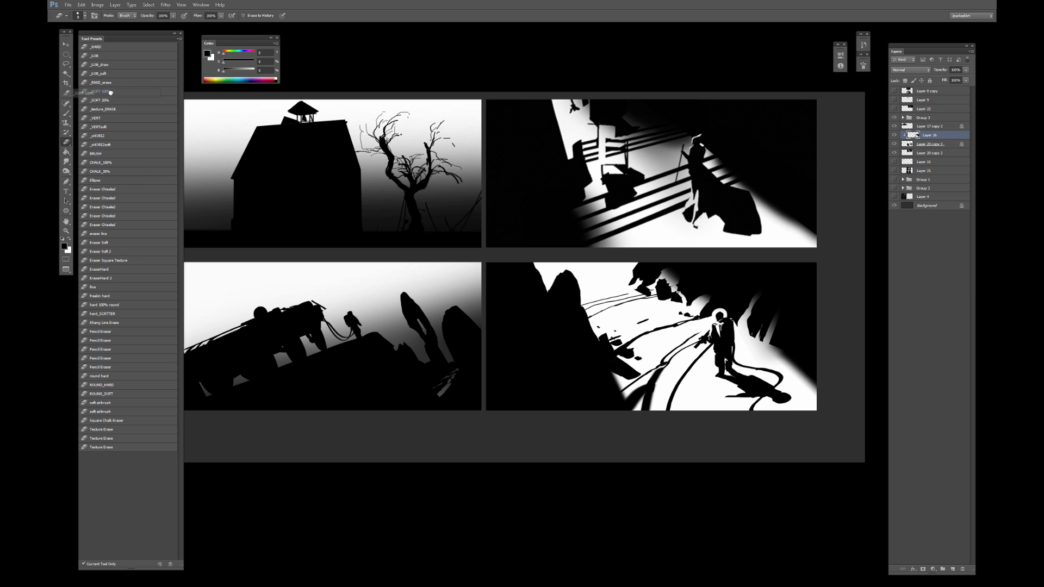
{"action": "left_click", "coordinate": [103, 91]}
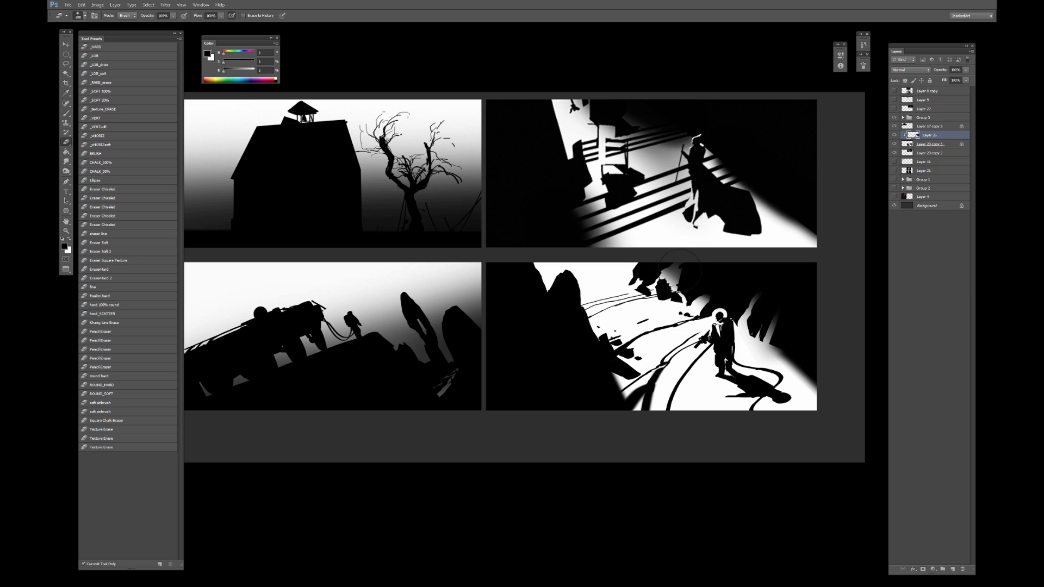
{"action": "key", "text": "bracketleft"}
{"action": "key", "text": "bracketleft"}
{"action": "mouse_move", "coordinate": [710, 294]}
{"action": "left_mouse_down"}
{"action": "mouse_move", "coordinate": [688, 305]}
{"action": "mouse_move", "coordinate": [762, 258]}
{"action": "mouse_move", "coordinate": [691, 306]}
{"action": "left_mouse_up"}
{"action": "left_click_drag", "start_coordinate": [764, 304], "coordinate": [669, 324]}
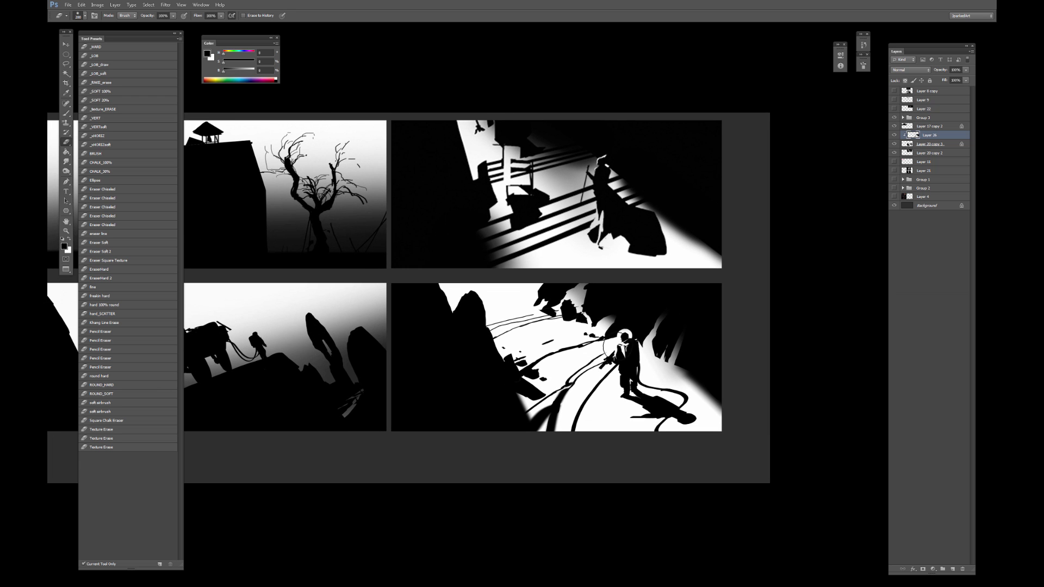
Review the rocky slope panel close up and together with the other three compositions.
{"action": "key", "text": "ctrl+plus"}
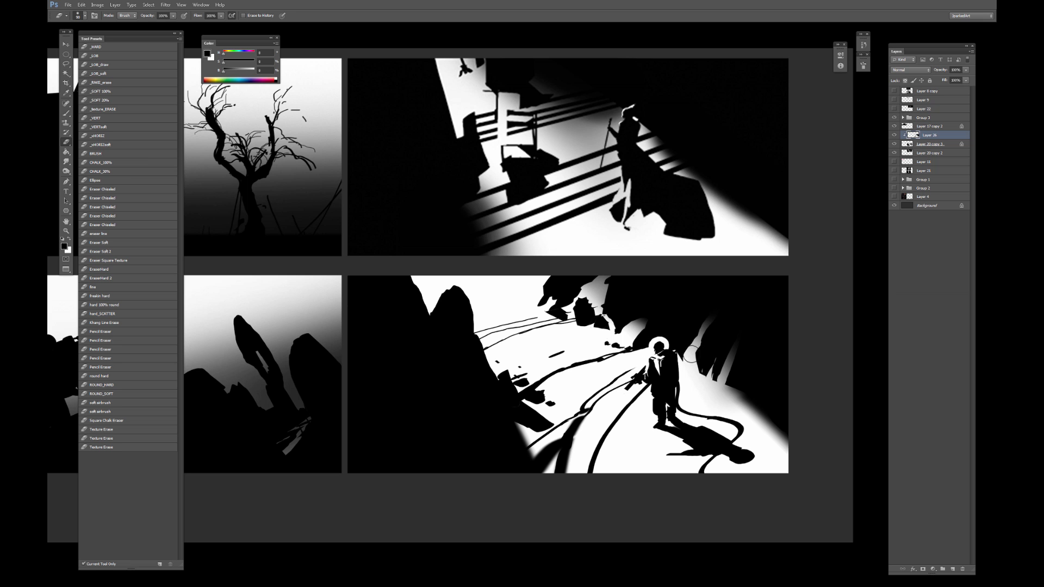
{"action": "key", "text": "ctrl+minus"}
{"action": "key", "text": "b"}
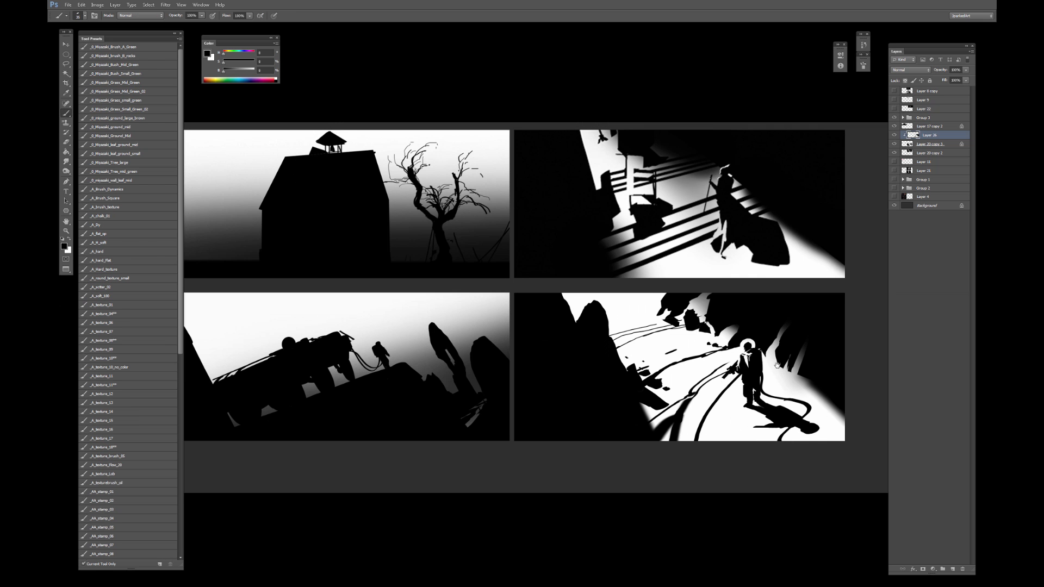
{"action": "left_click_drag", "start_coordinate": [787, 369], "coordinate": [706, 357]}
{"action": "key", "text": "ctrl+minus"}
{"action": "key", "text": "ctrl+minus"}
{"action": "key", "text": "ctrl+minus"}
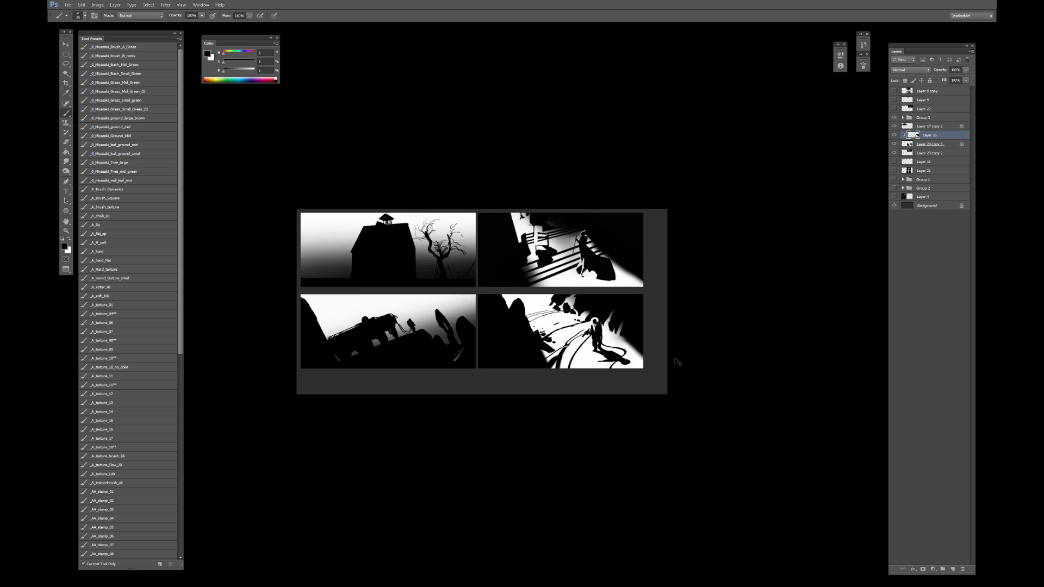
Group the rocky slope panel with its clipped fade layer, and rename the upper group A and this new group B.
{"action": "key", "text": "ctrl+plus"}
{"action": "key", "text": "ctrl+plus"}
{"action": "key", "text": "ctrl+plus"}
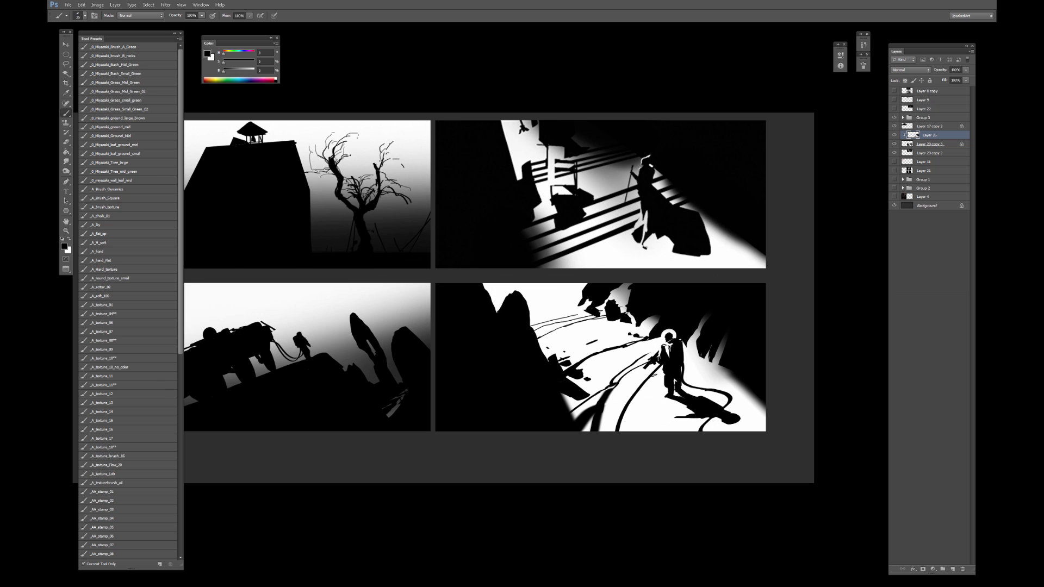
{"action": "key", "text": "ctrl+minus"}
{"action": "left_click_drag", "start_coordinate": [525, 358], "coordinate": [563, 337]}
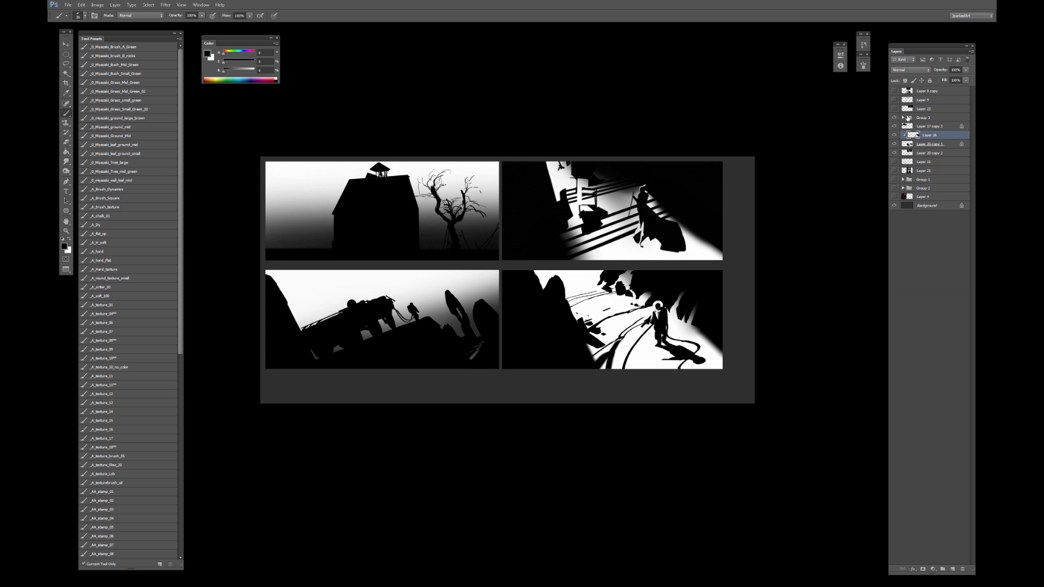
{"action": "left_click", "coordinate": [931, 143], "text": "shift"}
{"action": "key", "text": "ctrl+g"}
{"action": "double_click", "coordinate": [923, 118]}
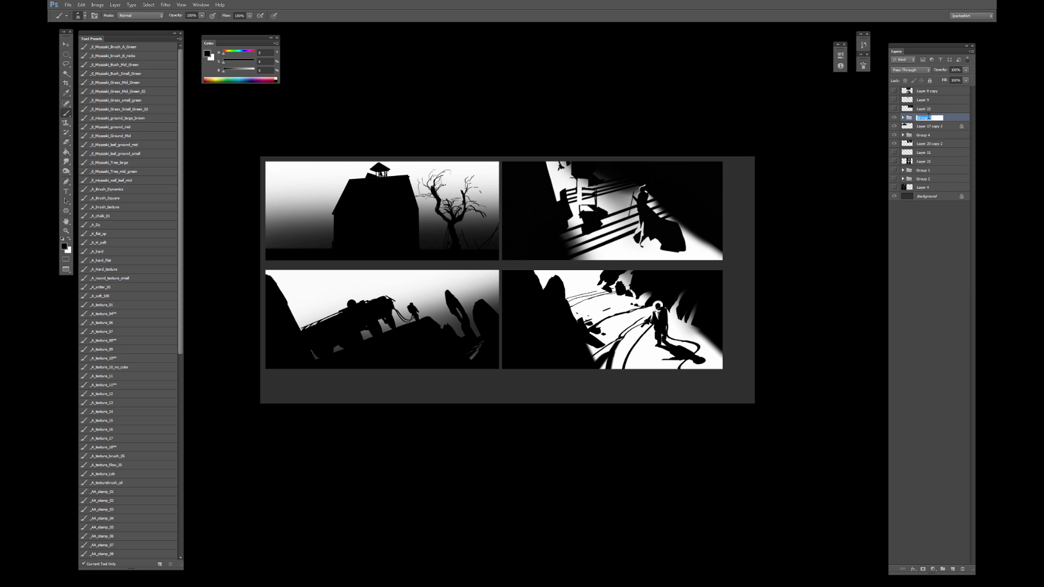
{"action": "type", "text": "A"}
{"action": "double_click", "coordinate": [923, 137]}
{"action": "type", "text": "B"}
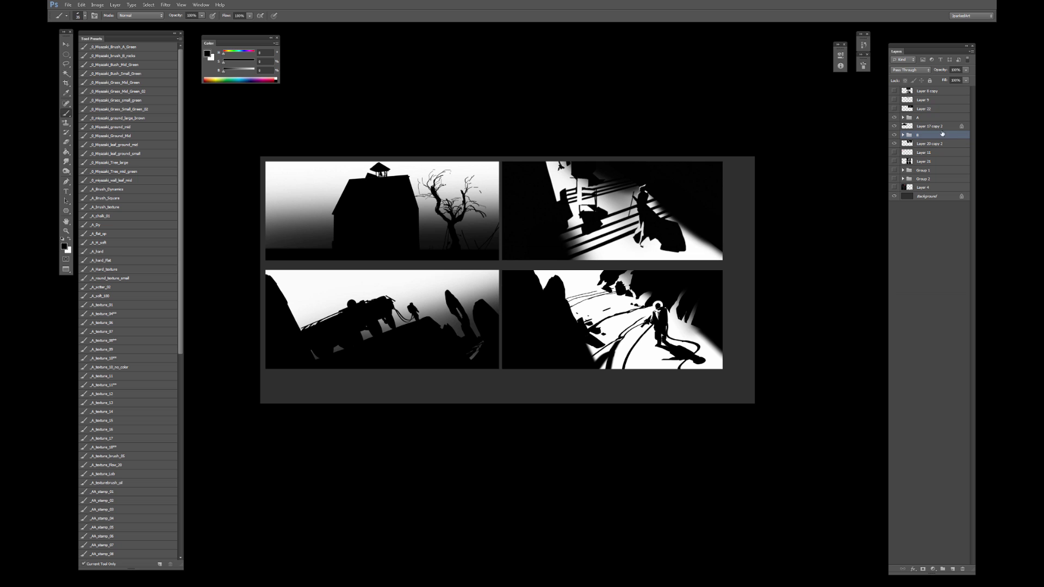
{"action": "key", "text": "Return"}
Combine the layers and groups of all four silhouette compositions into one group named 2.
{"action": "left_click", "coordinate": [930, 142], "text": "shift"}
{"action": "key", "text": "ctrl+g"}
{"action": "double_click", "coordinate": [923, 119]}
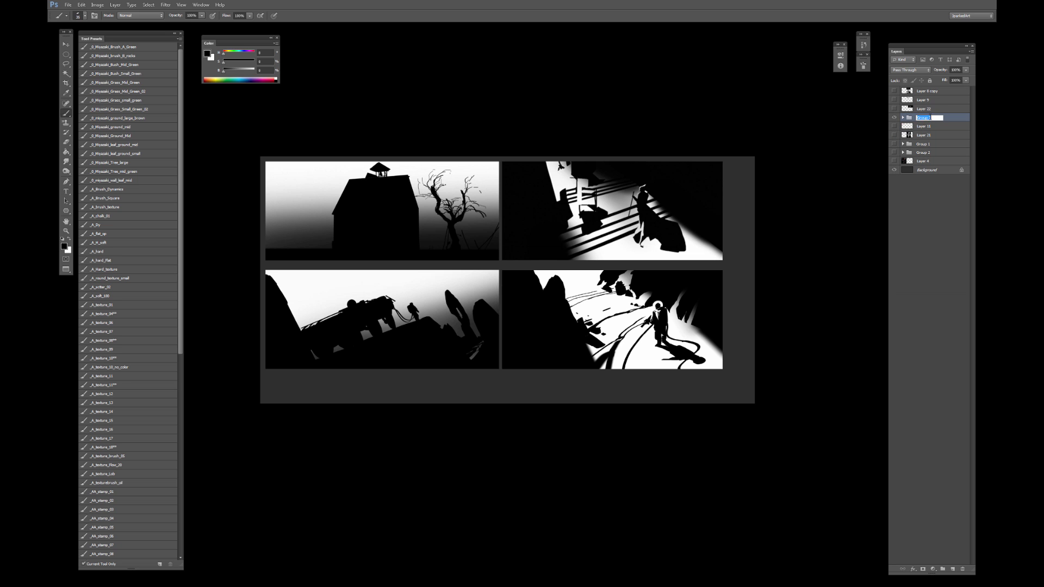
{"action": "type", "text": "2"}
{"action": "key", "text": "Return"}
Combine the two film study groups into one group named 1, and hide both it and the silhouette compositions.
{"action": "left_click", "coordinate": [924, 143]}
{"action": "left_click", "coordinate": [894, 117]}
{"action": "left_click", "coordinate": [894, 144]}
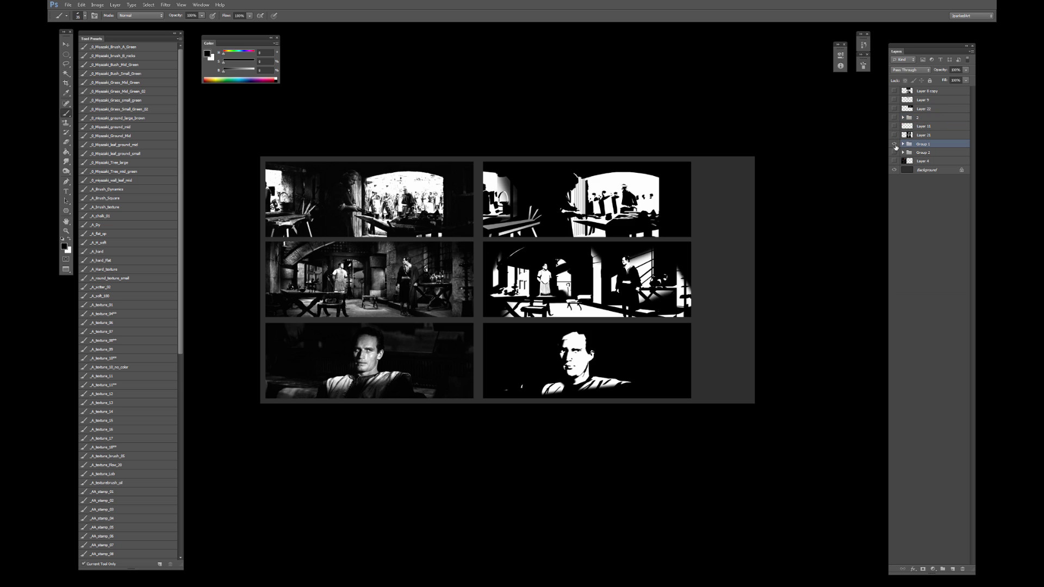
{"action": "left_click", "coordinate": [894, 144]}
{"action": "left_click", "coordinate": [895, 152]}
{"action": "left_click", "coordinate": [894, 153]}
{"action": "left_click", "coordinate": [920, 153]}
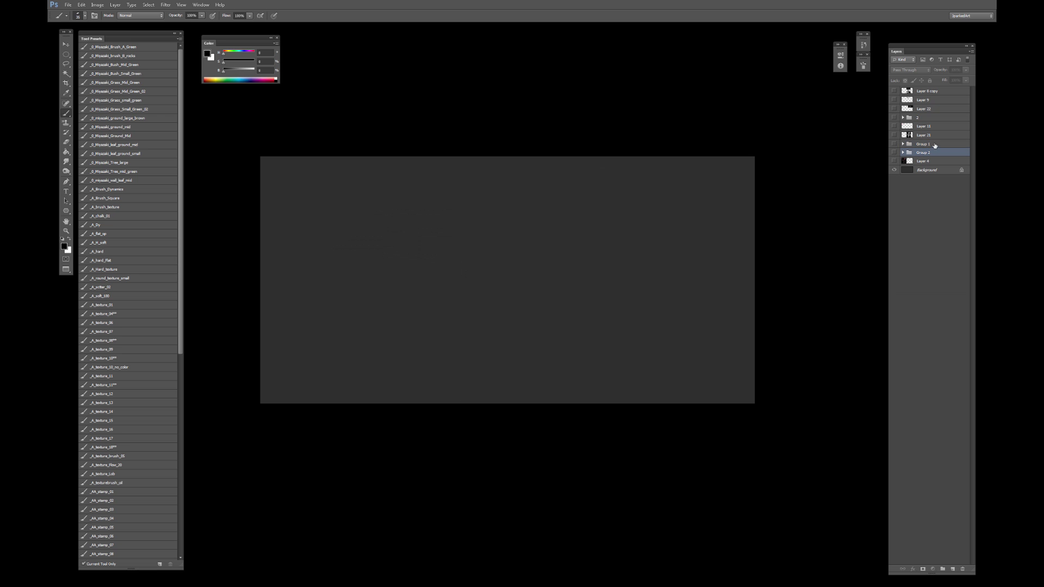
{"action": "left_click", "coordinate": [932, 145], "text": "shift"}
{"action": "left_click", "coordinate": [894, 144]}
{"action": "key", "text": "ctrl+g"}
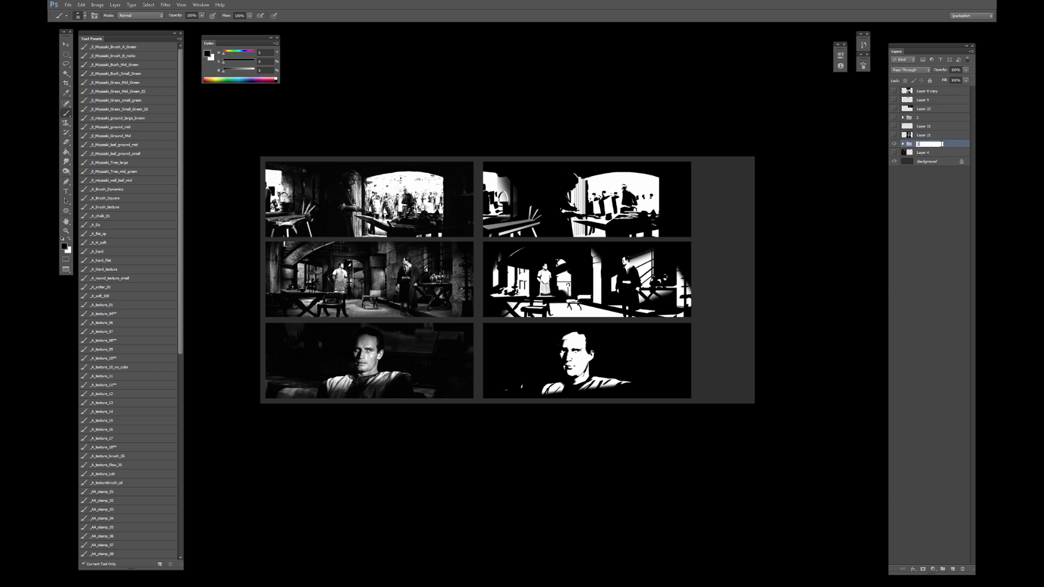
{"action": "left_click", "coordinate": [894, 143]}
{"action": "left_click", "coordinate": [894, 118]}
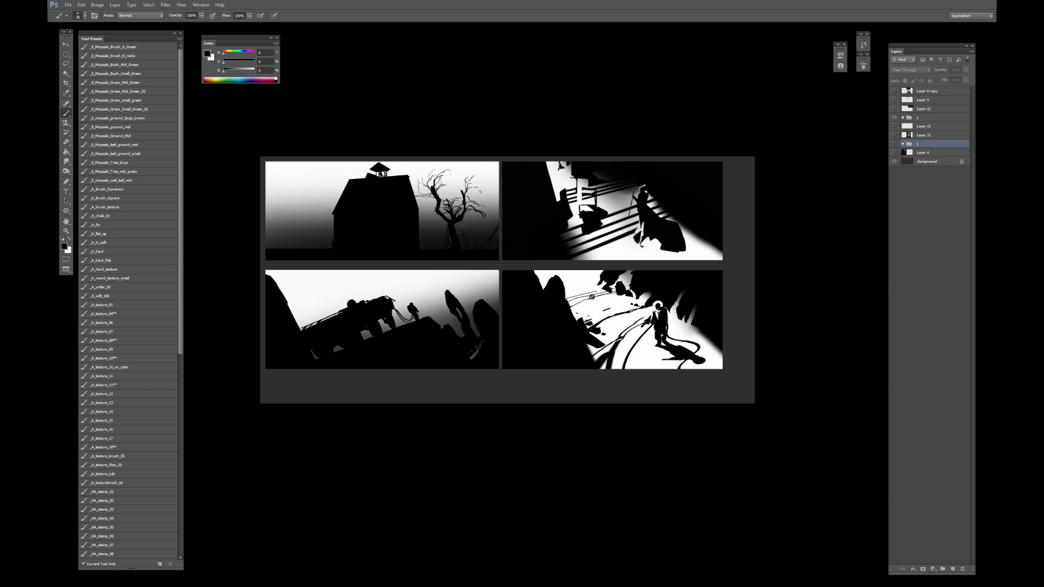
{"action": "left_click", "coordinate": [893, 117]}
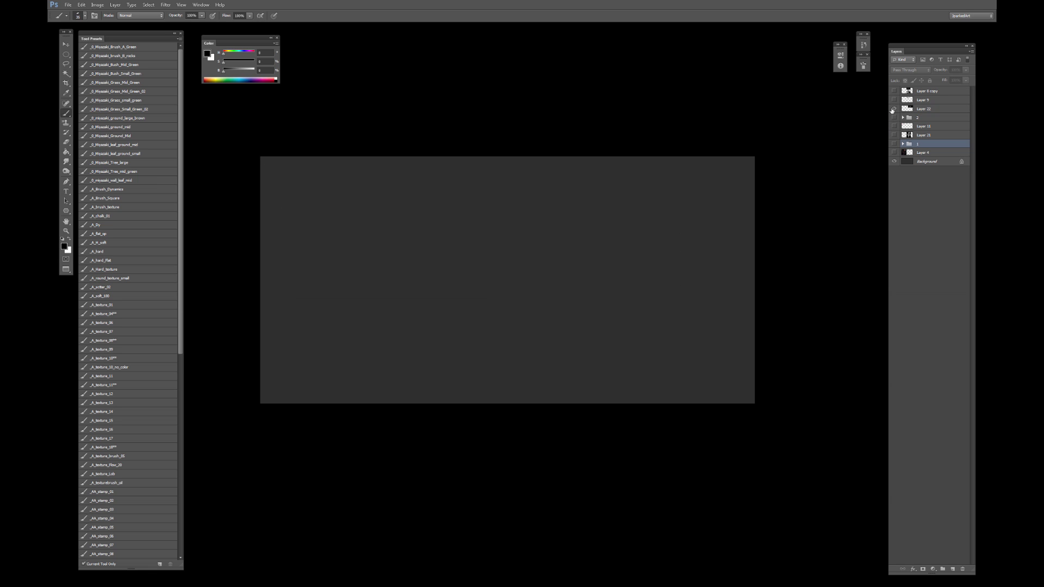
Show the black-and-white portrait panel, move it to the canvas's upper-left corner and turn it fully white with Hue/Saturation lightness.
{"action": "left_click", "coordinate": [894, 109]}
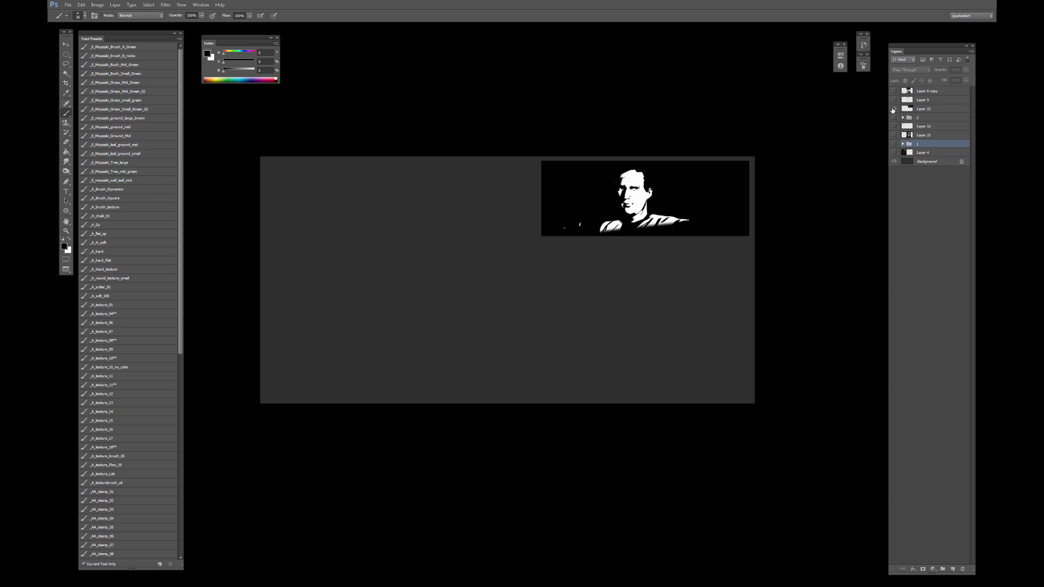
{"action": "key", "text": "v"}
{"action": "left_click", "coordinate": [689, 199]}
{"action": "left_click_drag", "start_coordinate": [745, 172], "coordinate": [483, 175]}
{"action": "key", "text": "ctrl+u"}
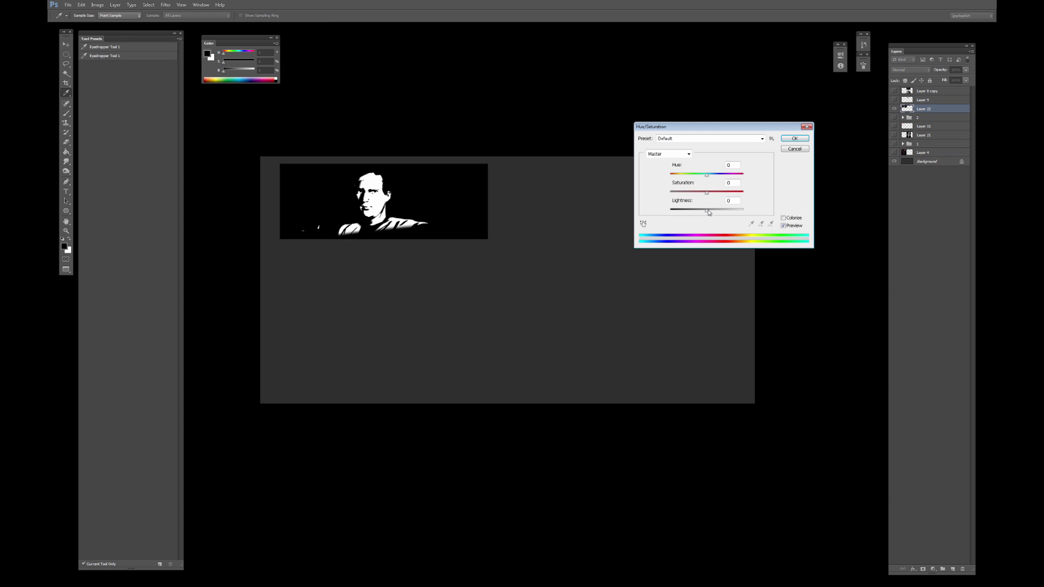
{"action": "left_click_drag", "start_coordinate": [708, 212], "coordinate": [774, 212]}
{"action": "key", "text": "Return"}
{"action": "left_click_drag", "start_coordinate": [442, 221], "coordinate": [438, 220]}
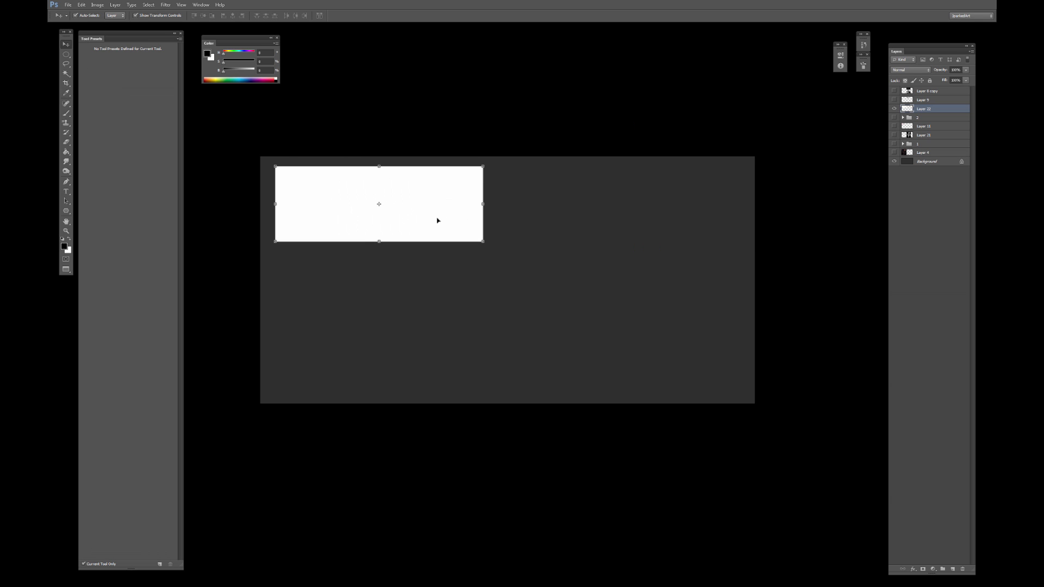
Heighten the white panel, duplicate it into a two-by-two grid and merge the four panels into one layer.
{"action": "left_click_drag", "start_coordinate": [378, 242], "coordinate": [668, 324]}
{"action": "left_click_drag", "start_coordinate": [668, 324], "coordinate": [669, 207]}
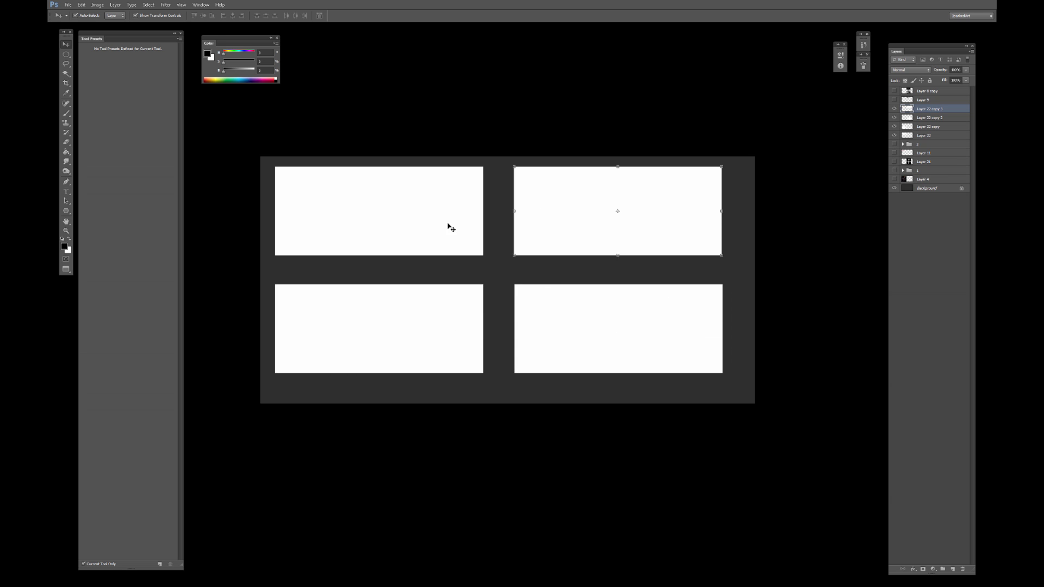
{"action": "left_click", "coordinate": [449, 221], "text": "shift"}
{"action": "key", "text": "ctrl+e"}
{"action": "left_click", "coordinate": [443, 313], "text": "shift"}
{"action": "left_click", "coordinate": [587, 322], "text": "shift"}
{"action": "key", "text": "ctrl+e"}
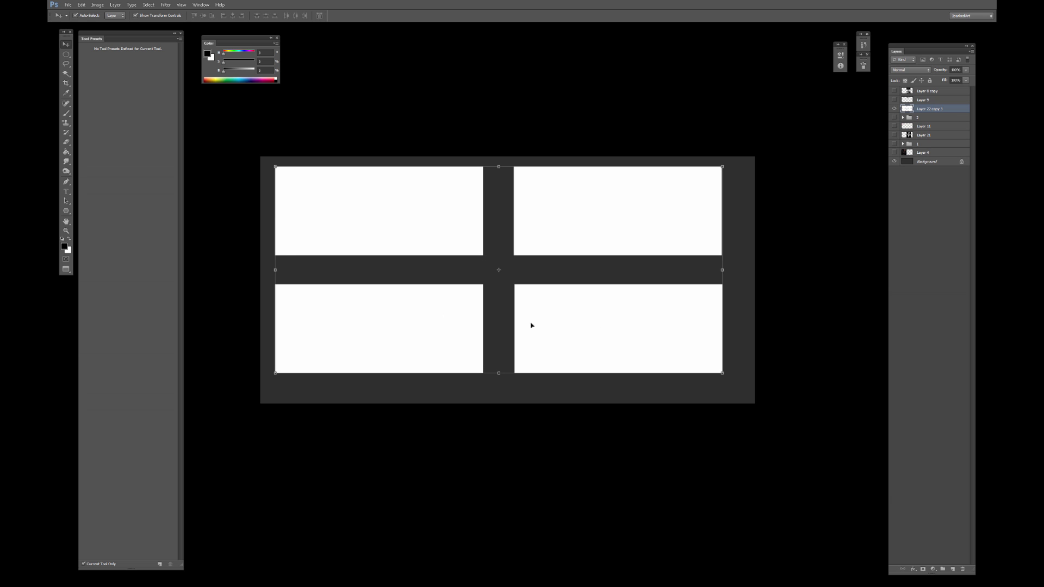
Lock the white panels' transparent pixels, adjust the brush size and add a new layer above them for sketching.
{"action": "left_click_drag", "start_coordinate": [531, 327], "coordinate": [620, 318]}
{"action": "key", "text": "b"}
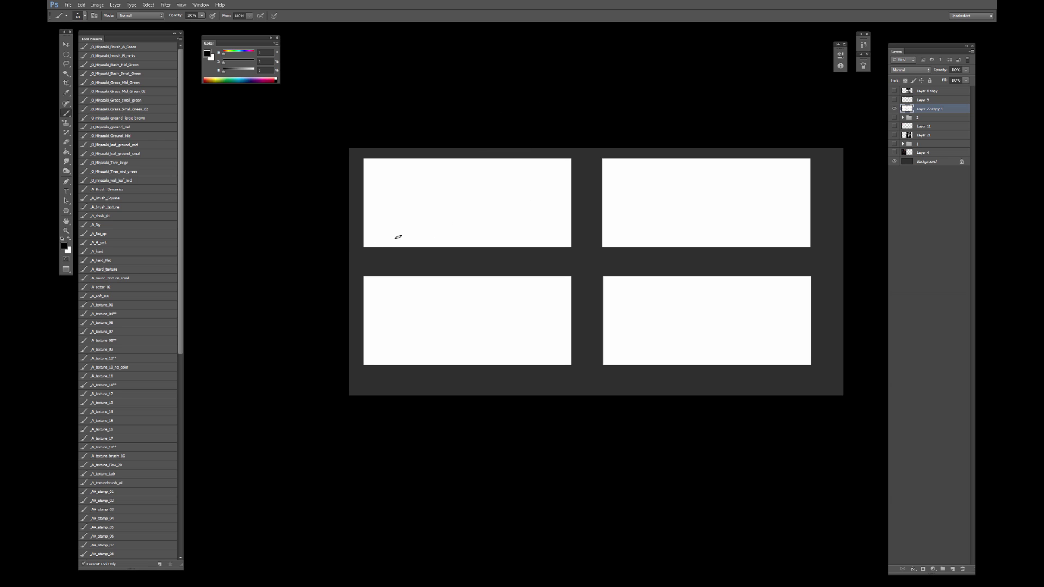
{"action": "key", "text": "/"}
{"action": "left_click", "coordinate": [487, 95], "text": "alt"}
{"action": "key", "text": "]"}
{"action": "key", "text": "]"}
{"action": "key", "text": "]"}
{"action": "key", "text": "]"}
{"action": "key", "text": "]"}
{"action": "key", "text": "]"}
{"action": "key", "text": "]"}
{"action": "key", "text": "]"}
{"action": "key", "text": "bracketright"}
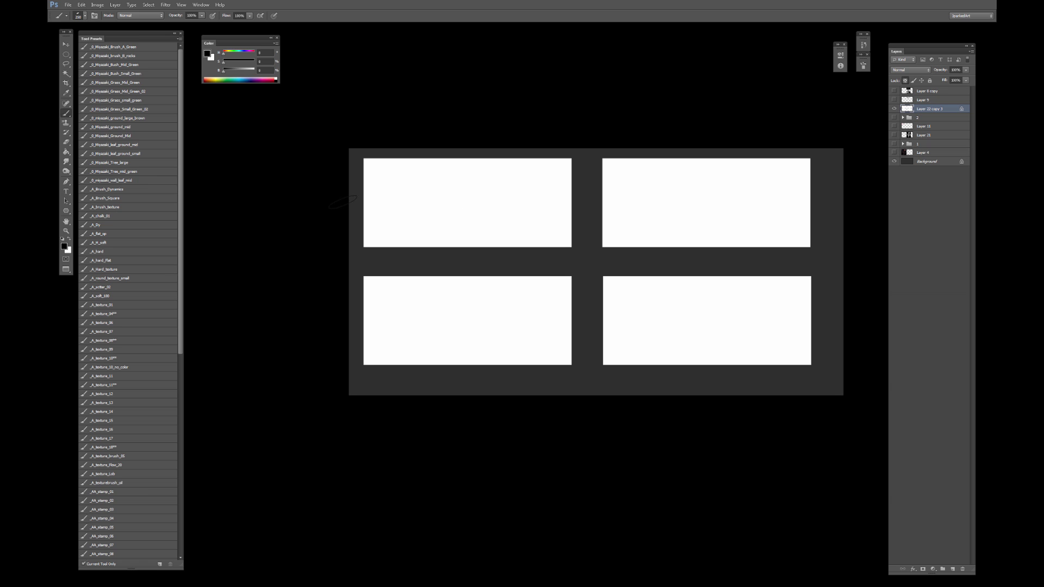
{"action": "key", "text": "bracketleft"}
{"action": "key", "text": "bracketleft"}
{"action": "key", "text": "bracketleft"}
{"action": "key", "text": "bracketleft"}
{"action": "key", "text": "bracketleft"}
{"action": "key", "text": "bracketleft"}
{"action": "left_click", "coordinate": [953, 569]}
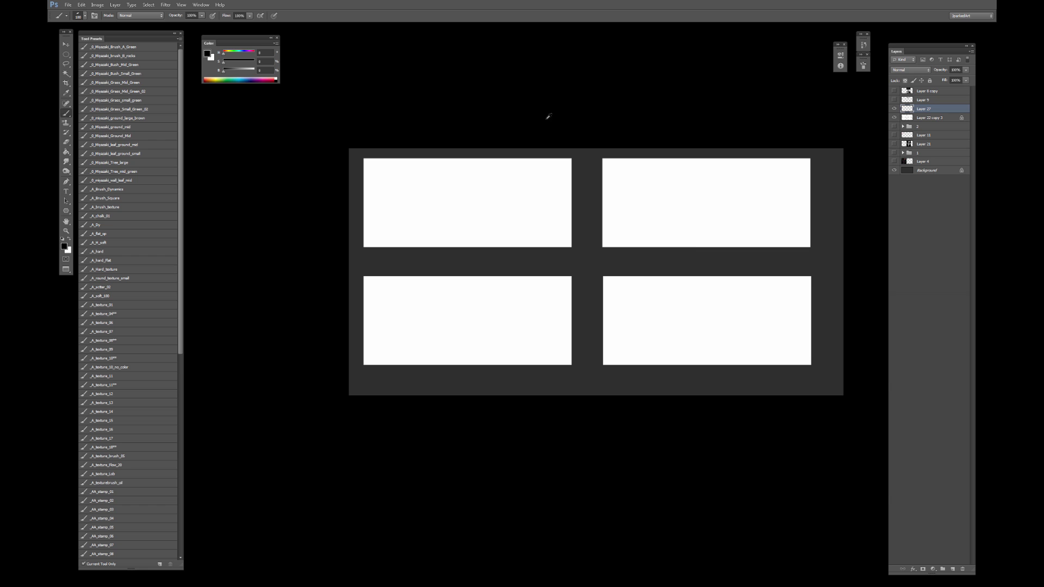
Sketch a round-helmeted head and shoulders aiming a rifle in the upper-left panel with a very fine black brush.
{"action": "key", "text": "ctrl+plus"}
{"action": "key", "text": "ctrl+plus"}
{"action": "left_click_drag", "start_coordinate": [387, 178], "coordinate": [533, 353]}
{"action": "key", "text": "bracketleft"}
{"action": "key", "text": "bracketleft"}
{"action": "key", "text": "bracketleft"}
{"action": "key", "text": "bracketleft"}
{"action": "key", "text": "bracketleft"}
{"action": "key", "text": "bracketleft"}
{"action": "key", "text": "bracketleft"}
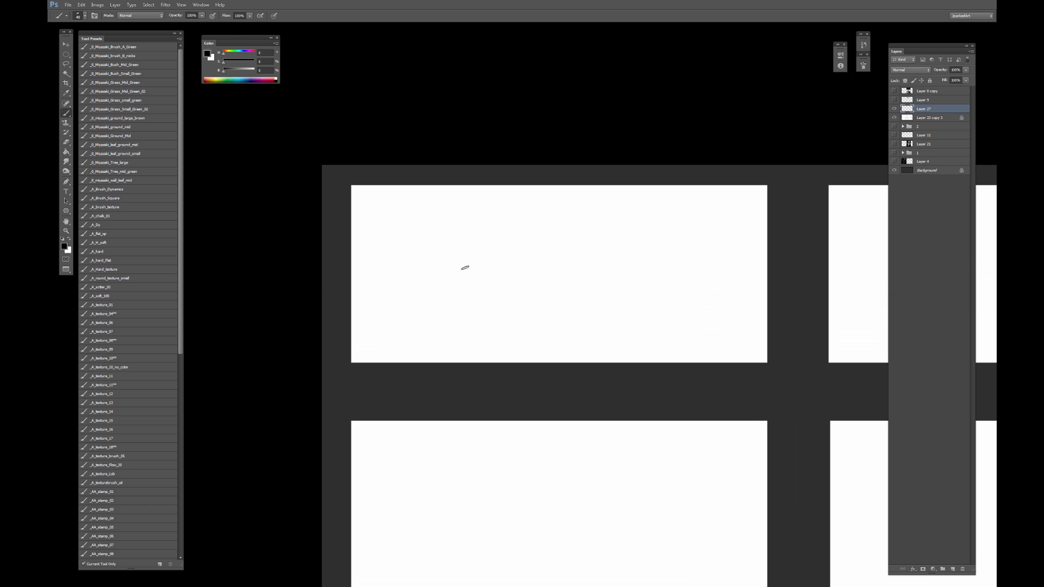
{"action": "key", "text": "bracketleft"}
{"action": "key", "text": "bracketleft"}
{"action": "key", "text": "bracketleft"}
{"action": "key", "text": "bracketleft"}
{"action": "left_click_drag", "start_coordinate": [494, 231], "coordinate": [427, 189]}
{"action": "left_click_drag", "start_coordinate": [425, 234], "coordinate": [443, 234]}
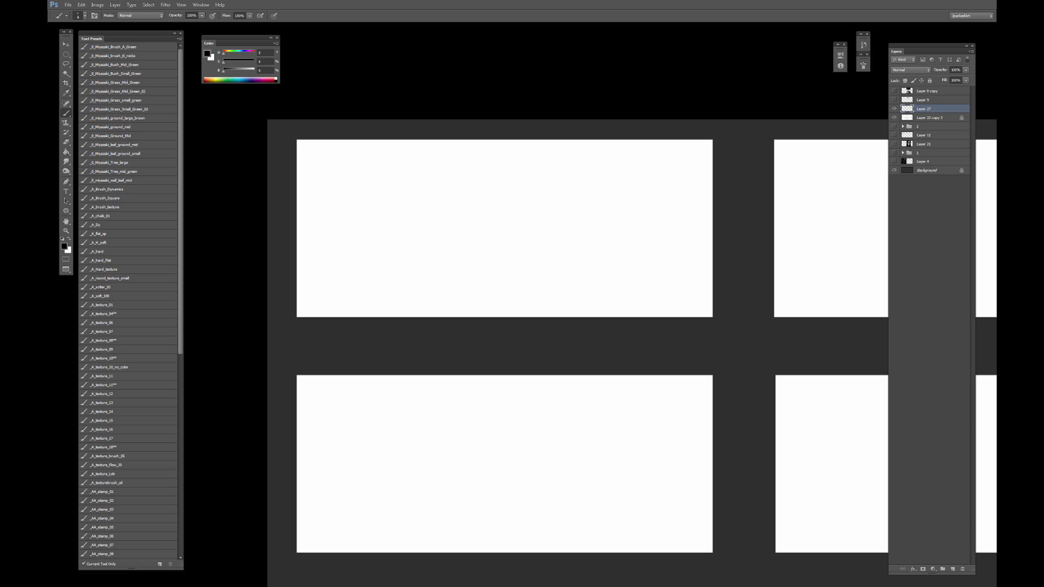
{"action": "key", "text": "ctrl+Tab"}
{"action": "key", "text": "ctrl+Tab"}
{"action": "mouse_move", "coordinate": [445, 173]}
{"action": "left_mouse_down"}
{"action": "mouse_move", "coordinate": [420, 207]}
{"action": "mouse_move", "coordinate": [410, 205]}
{"action": "mouse_move", "coordinate": [447, 189]}
{"action": "mouse_move", "coordinate": [435, 185]}
{"action": "mouse_move", "coordinate": [425, 214]}
{"action": "mouse_move", "coordinate": [402, 225]}
{"action": "mouse_move", "coordinate": [420, 210]}
{"action": "mouse_move", "coordinate": [487, 201]}
{"action": "mouse_move", "coordinate": [434, 225]}
{"action": "left_mouse_up"}
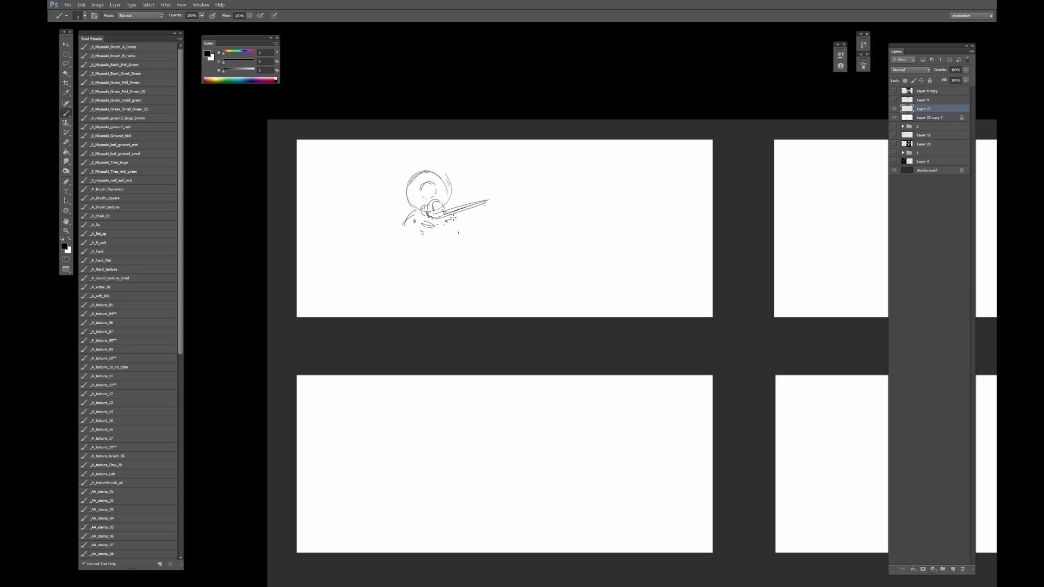
Shorten the rifle with a hard eraser, redraw its tip and the face, and transform the sketch slightly smaller and higher.
{"action": "key", "text": "e"}
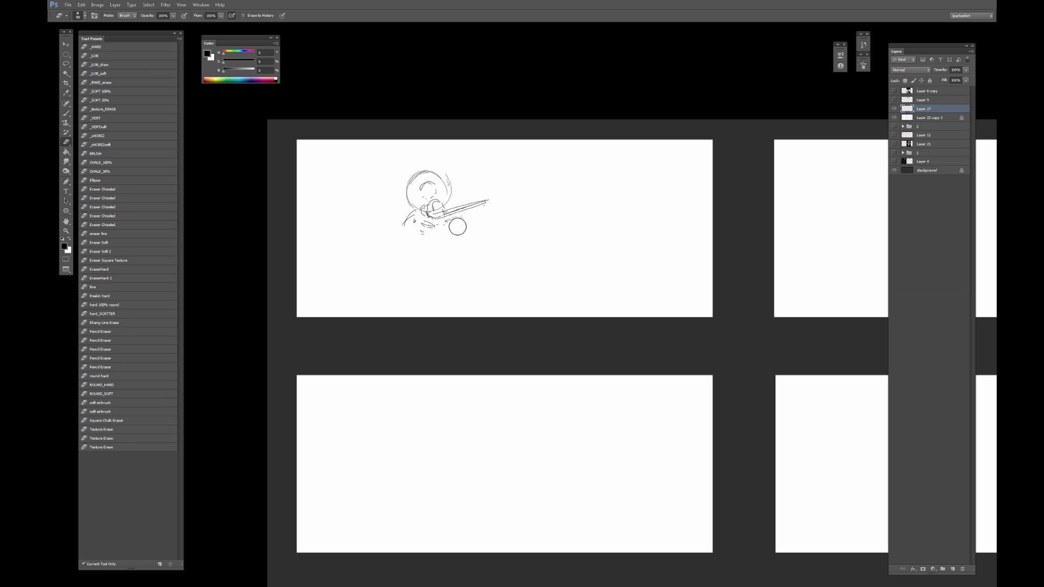
{"action": "left_click", "coordinate": [101, 47]}
{"action": "key", "text": "b"}
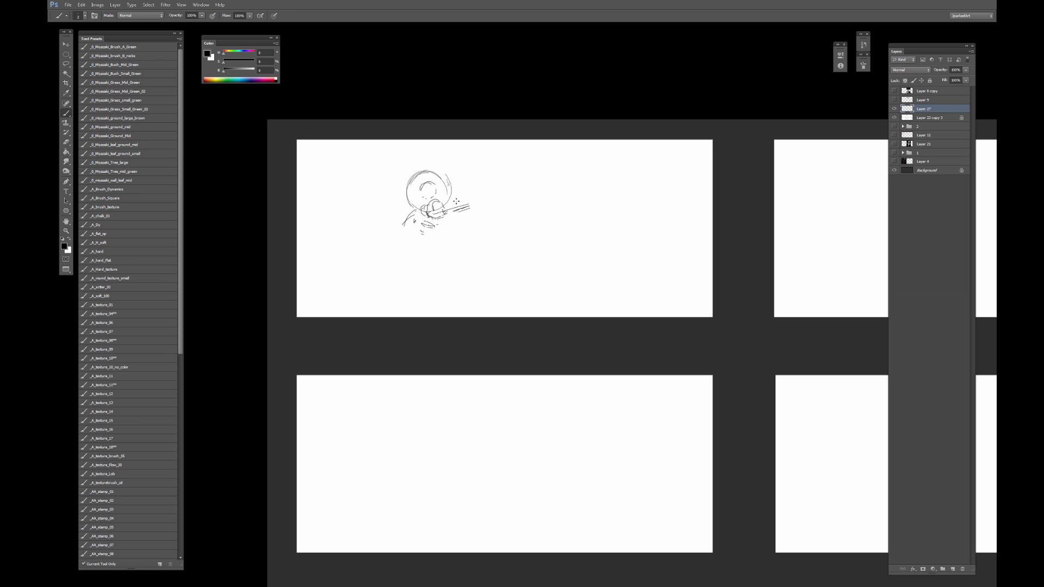
{"action": "left_click_drag", "start_coordinate": [474, 204], "coordinate": [471, 214]}
{"action": "left_click", "coordinate": [426, 194]}
{"action": "left_click", "coordinate": [428, 197]}
{"action": "left_click_drag", "start_coordinate": [426, 188], "coordinate": [428, 197]}
{"action": "key", "text": "ctrl+t"}
{"action": "left_click_drag", "start_coordinate": [491, 168], "coordinate": [474, 179]}
{"action": "key", "text": "Return"}
{"action": "key", "text": "b"}
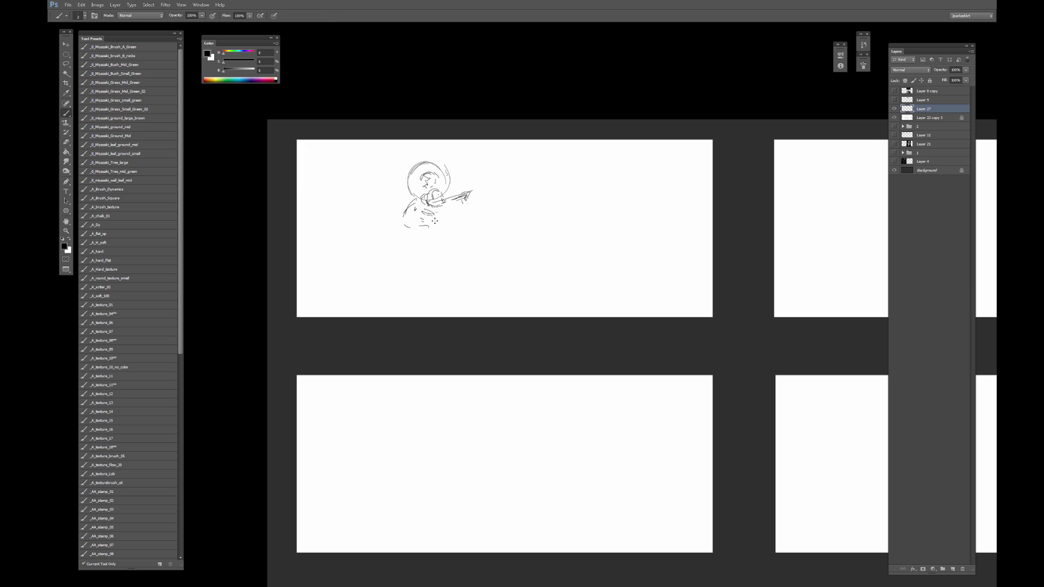
Redraw the figure's face and sketch the torso with a chest pouch, supporting arm and side contour below the rifle.
{"action": "left_click_drag", "start_coordinate": [429, 227], "coordinate": [426, 230]}
{"action": "key", "text": "e"}
{"action": "left_click_drag", "start_coordinate": [431, 186], "coordinate": [438, 190]}
{"action": "key", "text": "b"}
{"action": "left_click_drag", "start_coordinate": [423, 188], "coordinate": [429, 193]}
{"action": "mouse_move", "coordinate": [461, 200]}
{"action": "left_mouse_down"}
{"action": "mouse_move", "coordinate": [464, 226]}
{"action": "mouse_move", "coordinate": [439, 241]}
{"action": "left_mouse_up"}
{"action": "mouse_move", "coordinate": [424, 231]}
{"action": "left_mouse_down"}
{"action": "mouse_move", "coordinate": [443, 233]}
{"action": "mouse_move", "coordinate": [434, 250]}
{"action": "left_mouse_up"}
{"action": "left_click_drag", "start_coordinate": [436, 234], "coordinate": [443, 235]}
{"action": "left_click_drag", "start_coordinate": [436, 247], "coordinate": [443, 250]}
{"action": "left_click_drag", "start_coordinate": [457, 230], "coordinate": [456, 237]}
{"action": "mouse_move", "coordinate": [447, 189]}
{"action": "left_mouse_down"}
{"action": "mouse_move", "coordinate": [456, 189]}
{"action": "mouse_move", "coordinate": [416, 197]}
{"action": "mouse_move", "coordinate": [468, 242]}
{"action": "mouse_move", "coordinate": [465, 271]}
{"action": "left_mouse_up"}
{"action": "mouse_move", "coordinate": [462, 216]}
{"action": "left_mouse_down"}
{"action": "mouse_move", "coordinate": [465, 189]}
{"action": "mouse_move", "coordinate": [467, 208]}
{"action": "mouse_move", "coordinate": [491, 187]}
{"action": "mouse_move", "coordinate": [451, 191]}
{"action": "left_mouse_up"}
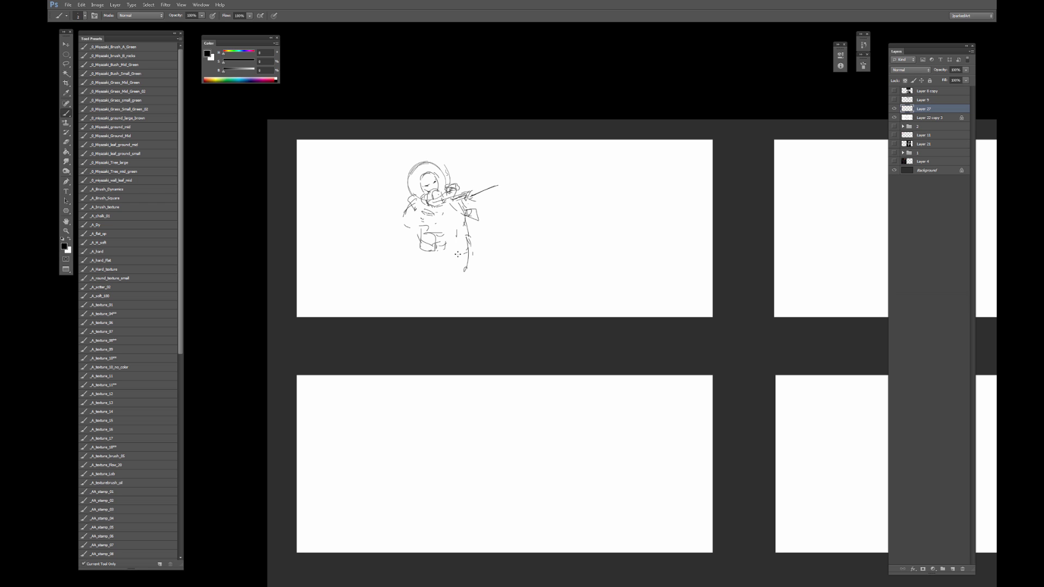
Sketch the figure's legs with a rounded knee down to the panel's lower edge, and add the shoulder gear.
{"action": "mouse_move", "coordinate": [434, 263]}
{"action": "left_mouse_down"}
{"action": "mouse_move", "coordinate": [450, 294]}
{"action": "mouse_move", "coordinate": [469, 289]}
{"action": "left_mouse_up"}
{"action": "left_click_drag", "start_coordinate": [449, 298], "coordinate": [457, 299]}
{"action": "left_click_drag", "start_coordinate": [471, 257], "coordinate": [465, 312]}
{"action": "mouse_move", "coordinate": [422, 260]}
{"action": "left_mouse_down"}
{"action": "mouse_move", "coordinate": [450, 319]}
{"action": "mouse_move", "coordinate": [466, 303]}
{"action": "mouse_move", "coordinate": [443, 314]}
{"action": "mouse_move", "coordinate": [427, 298]}
{"action": "left_mouse_up"}
{"action": "left_click_drag", "start_coordinate": [411, 194], "coordinate": [406, 211]}
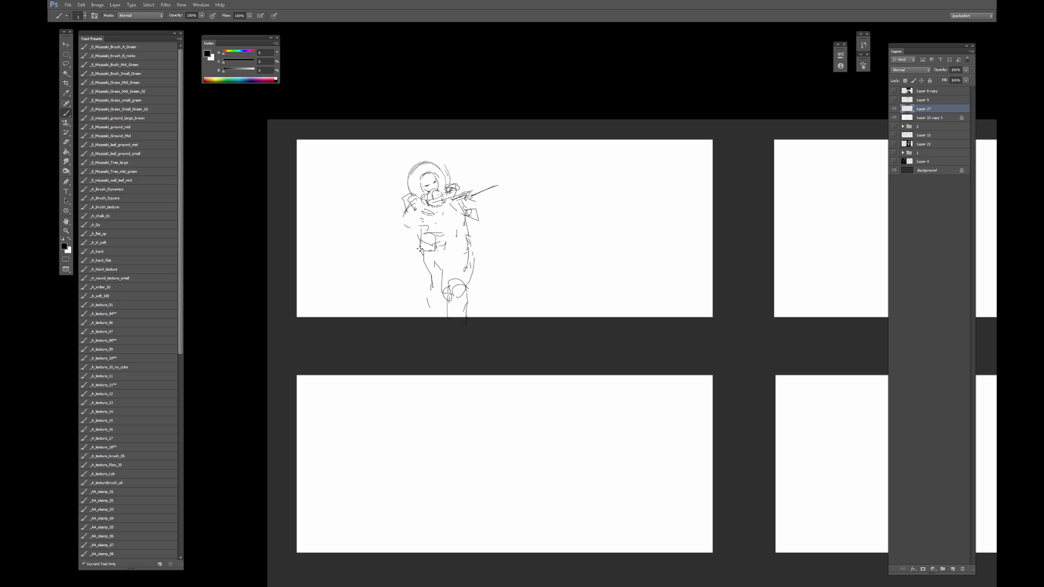
Erase the first hose lines beside the leg and sketch a hose curving from the opposite hip behind the legs to the lower-left corner.
{"action": "left_click_drag", "start_coordinate": [419, 260], "coordinate": [418, 250]}
{"action": "mouse_move", "coordinate": [419, 262]}
{"action": "left_mouse_down"}
{"action": "mouse_move", "coordinate": [398, 303]}
{"action": "mouse_move", "coordinate": [374, 316]}
{"action": "left_mouse_up"}
{"action": "left_click_drag", "start_coordinate": [426, 261], "coordinate": [419, 291]}
{"action": "left_click_drag", "start_coordinate": [404, 302], "coordinate": [380, 320]}
{"action": "left_click_drag", "start_coordinate": [380, 317], "coordinate": [403, 302]}
{"action": "left_click_drag", "start_coordinate": [469, 244], "coordinate": [454, 298]}
{"action": "key", "text": "e"}
{"action": "left_click_drag", "start_coordinate": [421, 268], "coordinate": [391, 305]}
{"action": "key", "text": "b"}
{"action": "mouse_move", "coordinate": [469, 253]}
{"action": "left_mouse_down"}
{"action": "mouse_move", "coordinate": [471, 286]}
{"action": "mouse_move", "coordinate": [369, 317]}
{"action": "left_mouse_up"}
{"action": "left_click_drag", "start_coordinate": [435, 291], "coordinate": [375, 318]}
Sketch a smaller helmeted figure with a rifle behind the first one, and erase part of the first figure's face for redrawing.
{"action": "mouse_move", "coordinate": [495, 236]}
{"action": "left_mouse_down"}
{"action": "mouse_move", "coordinate": [495, 217]}
{"action": "mouse_move", "coordinate": [483, 231]}
{"action": "mouse_move", "coordinate": [486, 219]}
{"action": "mouse_move", "coordinate": [501, 238]}
{"action": "mouse_move", "coordinate": [484, 245]}
{"action": "left_mouse_up"}
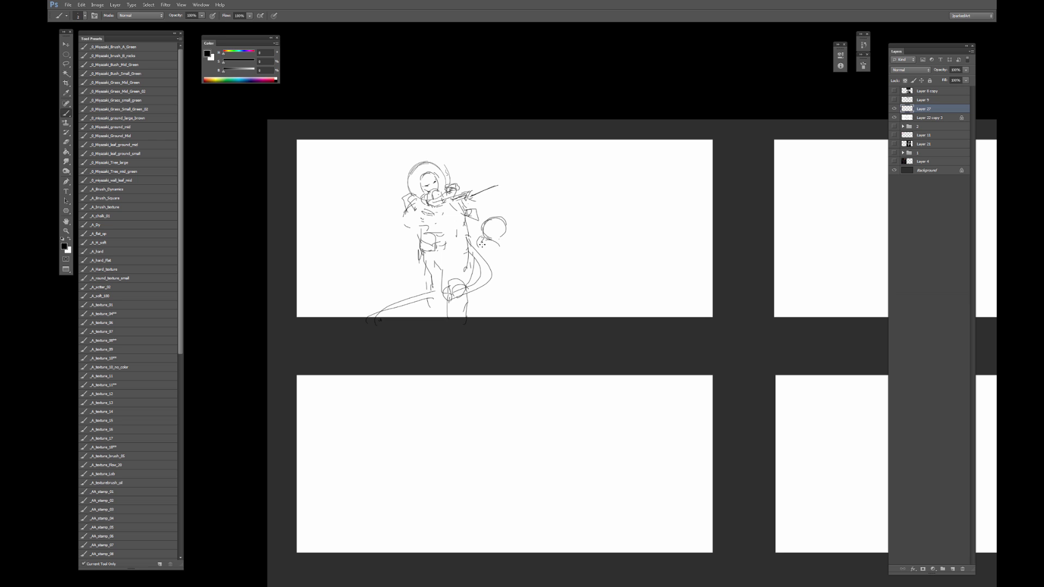
{"action": "mouse_move", "coordinate": [490, 257]}
{"action": "left_mouse_down"}
{"action": "mouse_move", "coordinate": [492, 269]}
{"action": "mouse_move", "coordinate": [543, 239]}
{"action": "mouse_move", "coordinate": [498, 226]}
{"action": "mouse_move", "coordinate": [492, 232]}
{"action": "mouse_move", "coordinate": [511, 246]}
{"action": "mouse_move", "coordinate": [506, 261]}
{"action": "left_mouse_up"}
{"action": "key", "text": "ctrl+alt+z"}
{"action": "key", "text": "e"}
{"action": "left_click_drag", "start_coordinate": [424, 186], "coordinate": [429, 184]}
{"action": "key", "text": "b"}
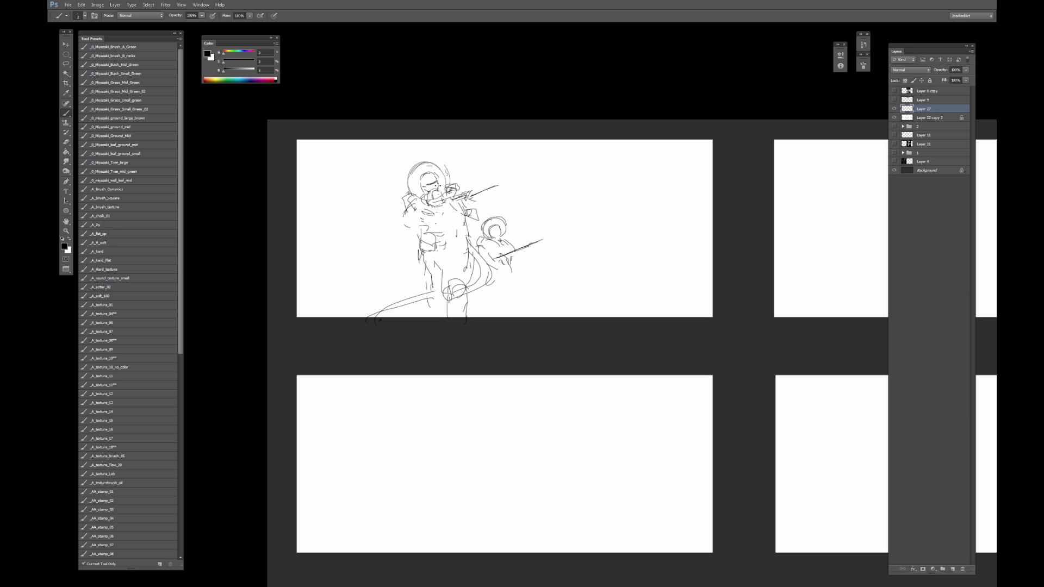
Sketch the first figure's bent arm, shoulder and hip gear, undoing the stray strokes.
{"action": "key", "text": "ctrl+alt+z"}
{"action": "left_click", "coordinate": [417, 191]}
{"action": "left_click", "coordinate": [414, 188]}
{"action": "mouse_move", "coordinate": [407, 197]}
{"action": "left_mouse_down"}
{"action": "mouse_move", "coordinate": [396, 230]}
{"action": "mouse_move", "coordinate": [420, 233]}
{"action": "left_mouse_up"}
{"action": "key", "text": "ctrl+alt+z"}
{"action": "key", "text": "ctrl+alt+z"}
{"action": "mouse_move", "coordinate": [413, 219]}
{"action": "left_mouse_down"}
{"action": "mouse_move", "coordinate": [432, 217]}
{"action": "mouse_move", "coordinate": [429, 227]}
{"action": "mouse_move", "coordinate": [446, 212]}
{"action": "left_mouse_up"}
{"action": "left_click_drag", "start_coordinate": [412, 254], "coordinate": [417, 237]}
{"action": "left_click_drag", "start_coordinate": [418, 242], "coordinate": [418, 238]}
{"action": "key", "text": "ctrl+alt+z"}
{"action": "key", "text": "ctrl+alt+z"}
Sketch a third helmeted figure in profile on the panel's right side, with a rifle, large backpack, torso and striding legs.
{"action": "mouse_move", "coordinate": [592, 178]}
{"action": "left_mouse_down"}
{"action": "mouse_move", "coordinate": [613, 211]}
{"action": "mouse_move", "coordinate": [589, 182]}
{"action": "mouse_move", "coordinate": [595, 206]}
{"action": "mouse_move", "coordinate": [613, 196]}
{"action": "mouse_move", "coordinate": [614, 213]}
{"action": "mouse_move", "coordinate": [583, 213]}
{"action": "mouse_move", "coordinate": [574, 232]}
{"action": "mouse_move", "coordinate": [611, 217]}
{"action": "mouse_move", "coordinate": [614, 189]}
{"action": "mouse_move", "coordinate": [614, 231]}
{"action": "left_mouse_up"}
{"action": "left_click_drag", "start_coordinate": [617, 223], "coordinate": [630, 212]}
{"action": "key", "text": "e"}
{"action": "key", "text": "b"}
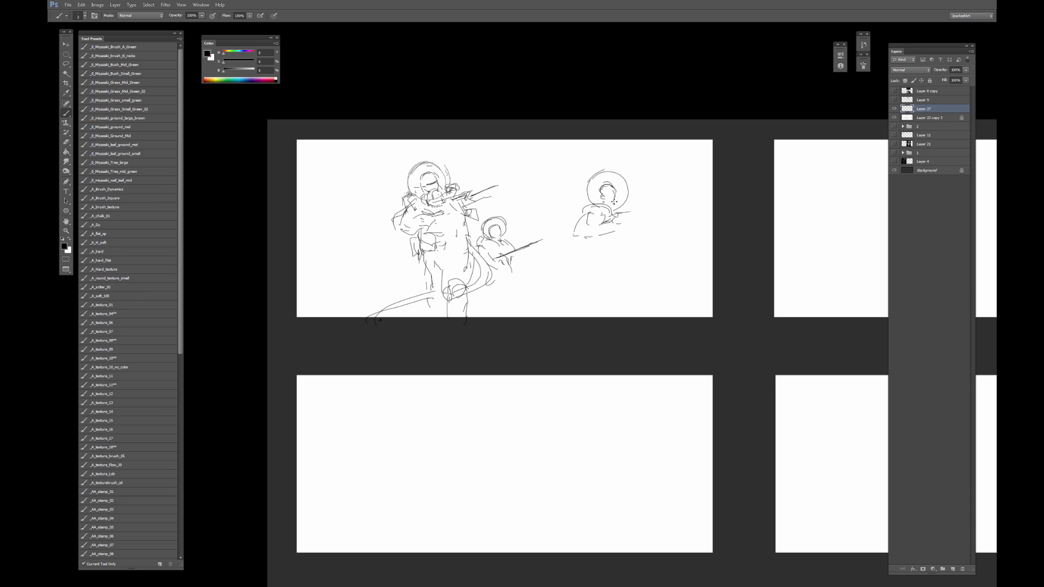
{"action": "left_click_drag", "start_coordinate": [617, 224], "coordinate": [674, 218]}
{"action": "mouse_move", "coordinate": [590, 191]}
{"action": "left_mouse_down"}
{"action": "mouse_move", "coordinate": [570, 198]}
{"action": "mouse_move", "coordinate": [584, 259]}
{"action": "mouse_move", "coordinate": [588, 205]}
{"action": "mouse_move", "coordinate": [602, 187]}
{"action": "mouse_move", "coordinate": [615, 191]}
{"action": "left_mouse_up"}
{"action": "mouse_move", "coordinate": [615, 210]}
{"action": "left_mouse_down"}
{"action": "mouse_move", "coordinate": [596, 261]}
{"action": "mouse_move", "coordinate": [607, 251]}
{"action": "mouse_move", "coordinate": [612, 268]}
{"action": "mouse_move", "coordinate": [588, 268]}
{"action": "mouse_move", "coordinate": [594, 282]}
{"action": "mouse_move", "coordinate": [614, 267]}
{"action": "mouse_move", "coordinate": [621, 307]}
{"action": "mouse_move", "coordinate": [618, 295]}
{"action": "mouse_move", "coordinate": [610, 314]}
{"action": "mouse_move", "coordinate": [589, 272]}
{"action": "mouse_move", "coordinate": [597, 316]}
{"action": "left_mouse_up"}
{"action": "mouse_move", "coordinate": [585, 304]}
{"action": "left_mouse_down"}
{"action": "mouse_move", "coordinate": [577, 321]}
{"action": "mouse_move", "coordinate": [581, 298]}
{"action": "mouse_move", "coordinate": [579, 318]}
{"action": "mouse_move", "coordinate": [627, 306]}
{"action": "mouse_move", "coordinate": [414, 315]}
{"action": "mouse_move", "coordinate": [646, 300]}
{"action": "left_mouse_up"}
Draw the ground line beneath the figures and rising terrain lines behind them across the upper-left panel.
{"action": "key", "text": "e"}
{"action": "key", "text": "b"}
{"action": "left_click_drag", "start_coordinate": [340, 305], "coordinate": [661, 301]}
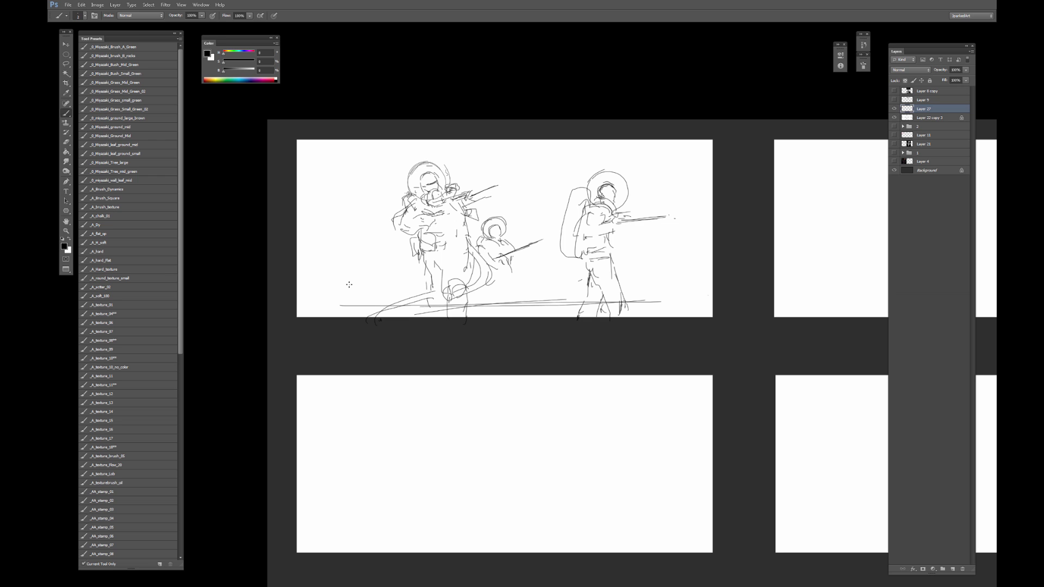
{"action": "left_click_drag", "start_coordinate": [291, 302], "coordinate": [389, 282]}
{"action": "left_click_drag", "start_coordinate": [536, 254], "coordinate": [615, 240]}
{"action": "left_click_drag", "start_coordinate": [668, 230], "coordinate": [709, 222]}
Sketch a slanted beam along the panel's left edge and add more sloping ground lines behind the figures.
{"action": "left_click_drag", "start_coordinate": [301, 124], "coordinate": [349, 311]}
{"action": "left_click_drag", "start_coordinate": [297, 170], "coordinate": [337, 312]}
{"action": "mouse_move", "coordinate": [303, 158]}
{"action": "left_mouse_down"}
{"action": "mouse_move", "coordinate": [346, 290]}
{"action": "mouse_move", "coordinate": [338, 279]}
{"action": "left_mouse_up"}
{"action": "left_click_drag", "start_coordinate": [351, 286], "coordinate": [293, 290]}
{"action": "left_click_drag", "start_coordinate": [501, 279], "coordinate": [574, 256]}
{"action": "left_click_drag", "start_coordinate": [629, 237], "coordinate": [692, 206]}
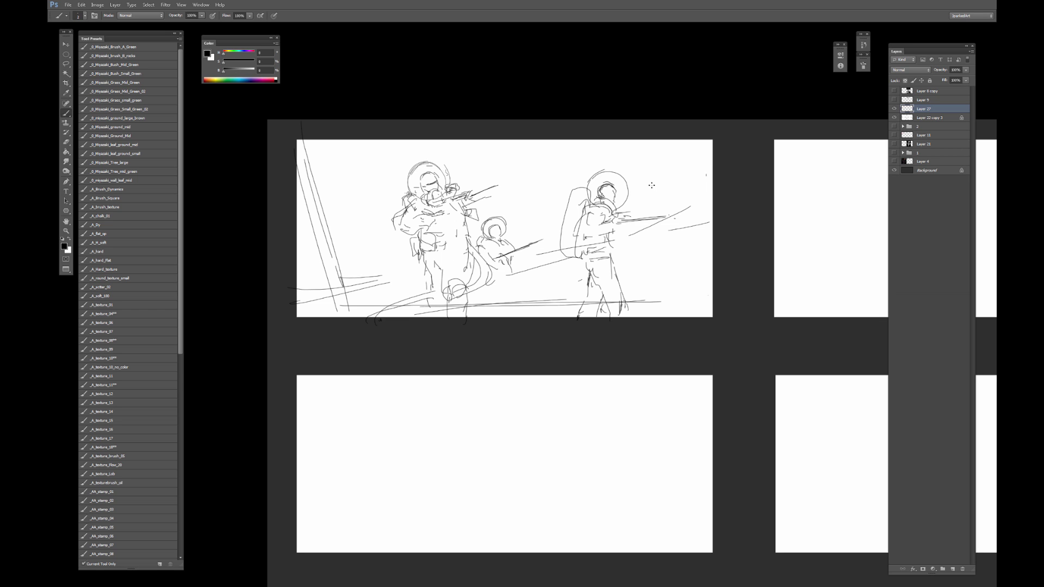
Draw a shallow sagging curve across the lower-left panel, redoing it once, and clip the sketch layer to the white panels layer.
{"action": "left_click_drag", "start_coordinate": [675, 284], "coordinate": [579, 263]}
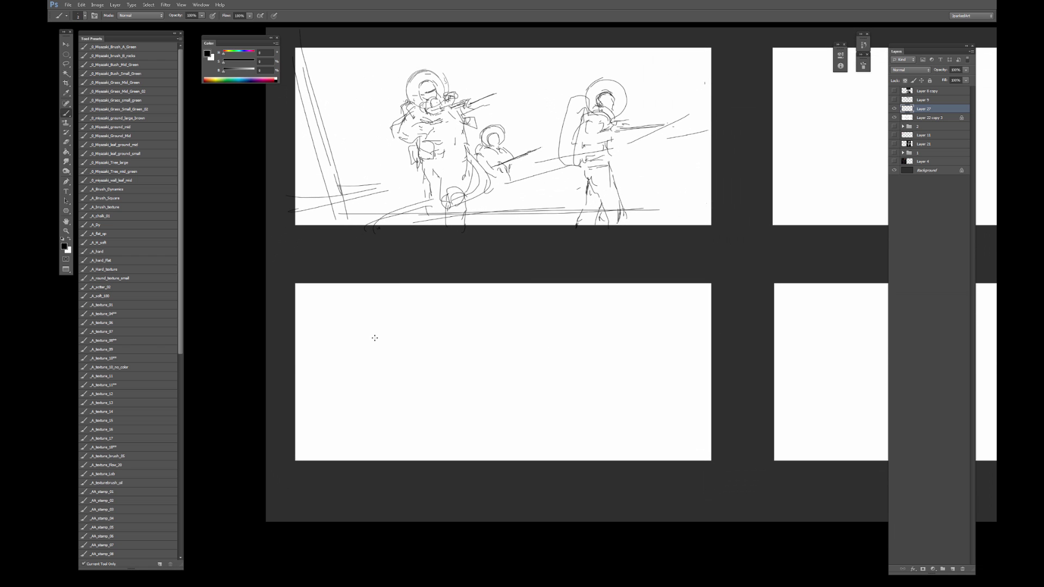
{"action": "left_click_drag", "start_coordinate": [294, 341], "coordinate": [712, 303]}
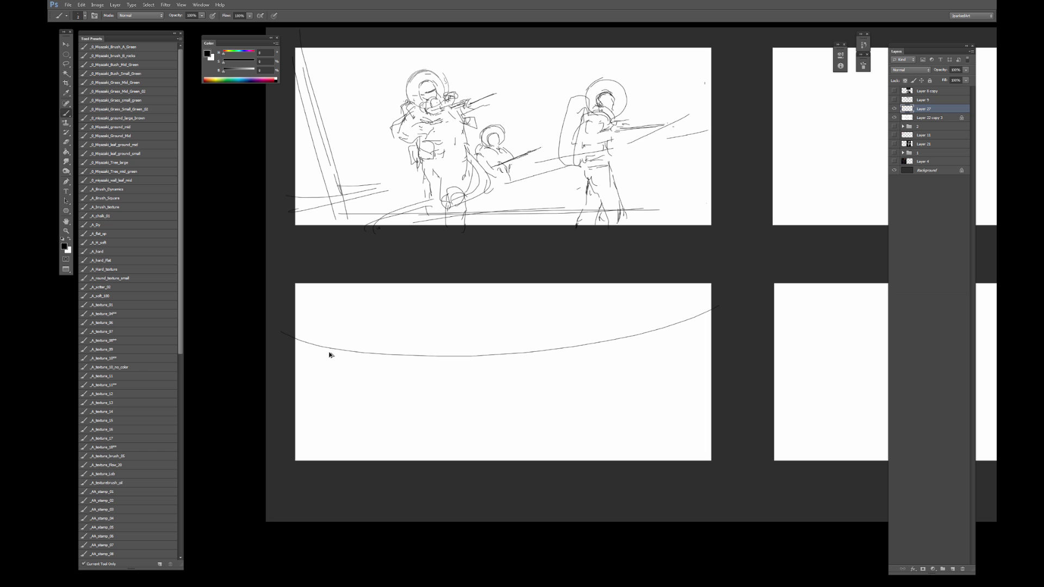
{"action": "key", "text": "ctrl+z"}
{"action": "mouse_move", "coordinate": [293, 342]}
{"action": "left_mouse_down"}
{"action": "mouse_move", "coordinate": [545, 344]}
{"action": "mouse_move", "coordinate": [713, 303]}
{"action": "left_mouse_up"}
{"action": "left_click", "coordinate": [926, 112], "text": "alt"}
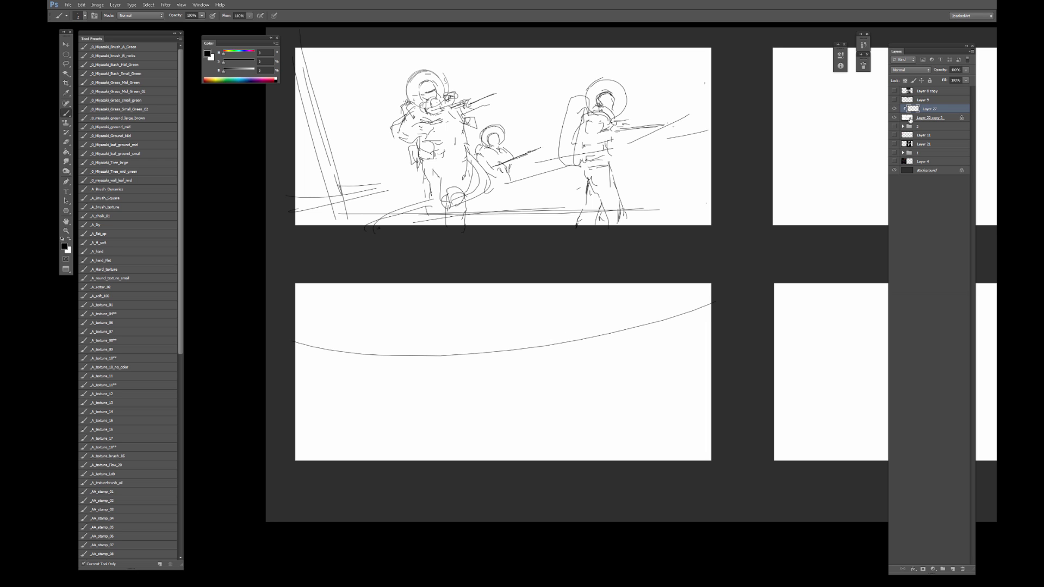
Draw a straight ground line along the base of the lower-left panel with several slanting ground strokes around it.
{"action": "left_click_drag", "start_coordinate": [569, 274], "coordinate": [581, 252]}
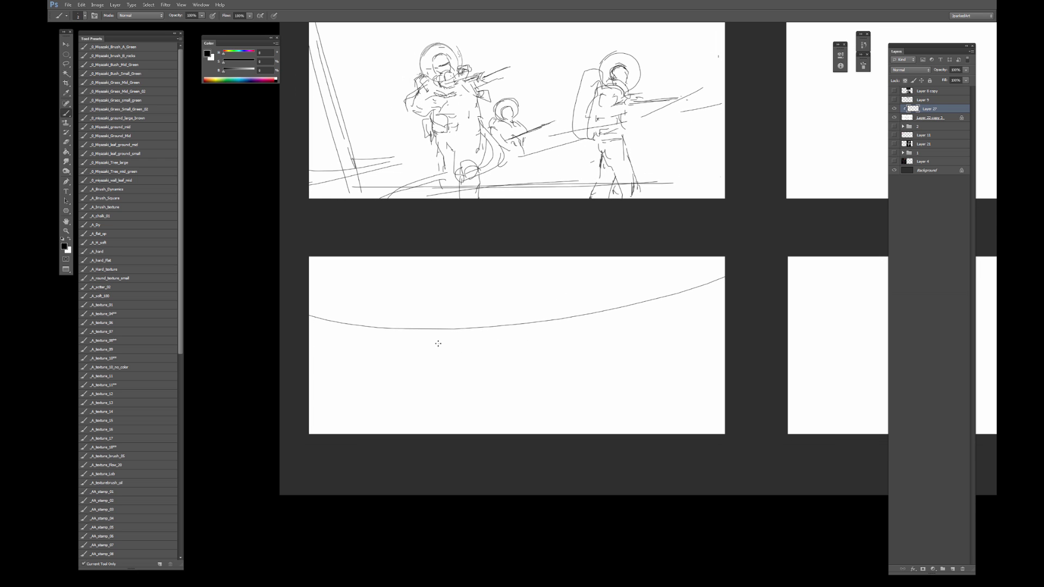
{"action": "mouse_move", "coordinate": [329, 416]}
{"action": "left_mouse_down"}
{"action": "mouse_move", "coordinate": [359, 417]}
{"action": "mouse_move", "coordinate": [309, 417]}
{"action": "left_mouse_up"}
{"action": "left_click_drag", "start_coordinate": [316, 415], "coordinate": [725, 414]}
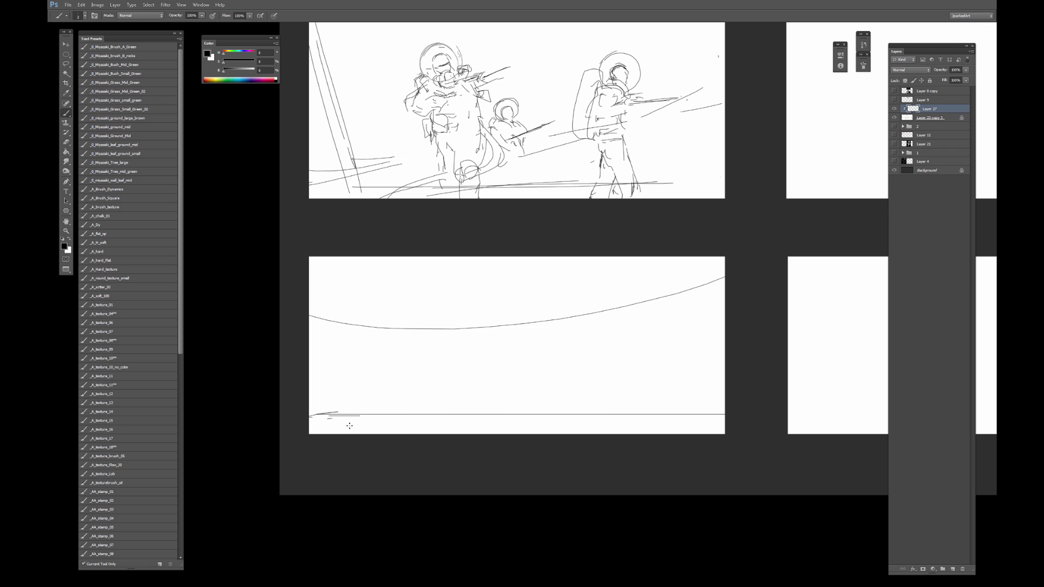
{"action": "left_click_drag", "start_coordinate": [349, 426], "coordinate": [625, 406]}
{"action": "left_click_drag", "start_coordinate": [491, 425], "coordinate": [595, 412]}
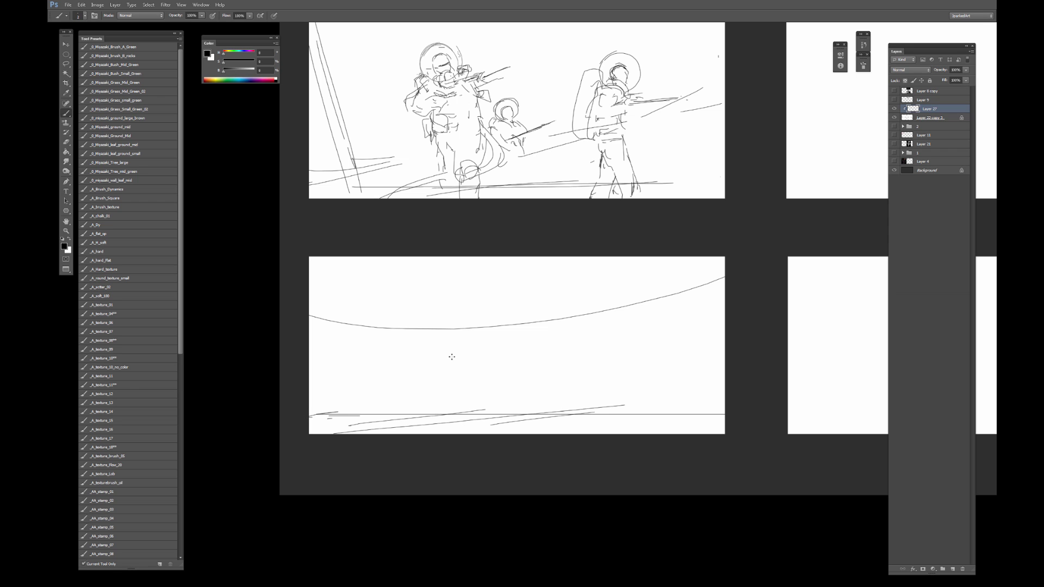
Sketch a small crouching helmeted figure with a rifle and bent legs on the ground line, plus a circle for a larger second helmet.
{"action": "mouse_move", "coordinate": [455, 365]}
{"action": "left_mouse_down"}
{"action": "mouse_move", "coordinate": [467, 374]}
{"action": "mouse_move", "coordinate": [455, 354]}
{"action": "mouse_move", "coordinate": [474, 370]}
{"action": "mouse_move", "coordinate": [477, 317]}
{"action": "left_mouse_up"}
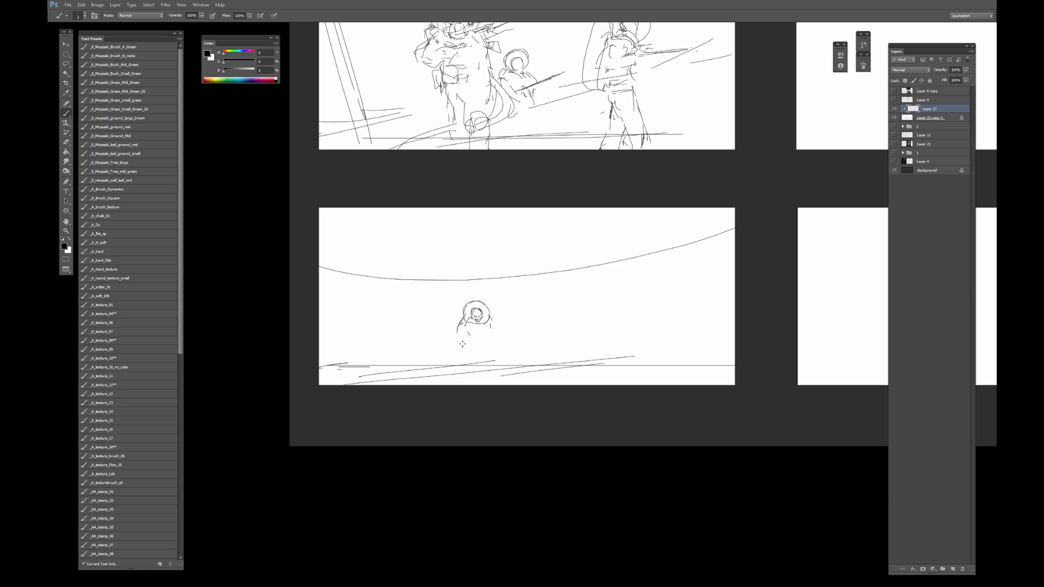
{"action": "mouse_move", "coordinate": [474, 339]}
{"action": "left_mouse_down"}
{"action": "mouse_move", "coordinate": [472, 354]}
{"action": "mouse_move", "coordinate": [521, 314]}
{"action": "left_mouse_up"}
{"action": "mouse_move", "coordinate": [466, 339]}
{"action": "left_mouse_down"}
{"action": "mouse_move", "coordinate": [493, 328]}
{"action": "mouse_move", "coordinate": [494, 338]}
{"action": "mouse_move", "coordinate": [467, 339]}
{"action": "left_mouse_up"}
{"action": "mouse_move", "coordinate": [595, 245]}
{"action": "left_mouse_down"}
{"action": "mouse_move", "coordinate": [624, 264]}
{"action": "mouse_move", "coordinate": [601, 276]}
{"action": "left_mouse_up"}
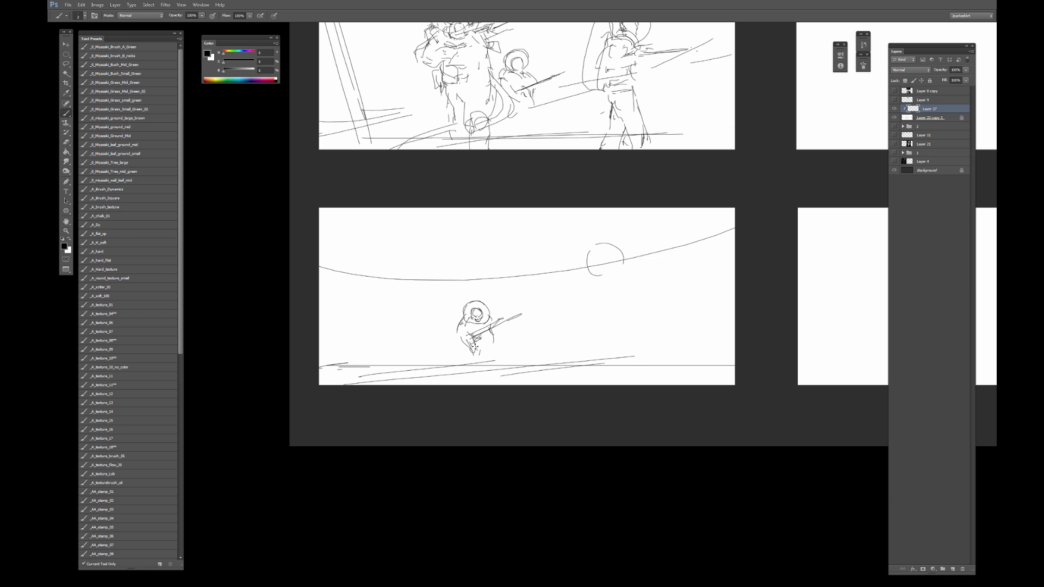
{"action": "mouse_move", "coordinate": [478, 345]}
{"action": "left_mouse_down"}
{"action": "mouse_move", "coordinate": [495, 337]}
{"action": "mouse_move", "coordinate": [509, 337]}
{"action": "mouse_move", "coordinate": [516, 364]}
{"action": "left_mouse_up"}
{"action": "mouse_move", "coordinate": [456, 320]}
{"action": "left_mouse_down"}
{"action": "mouse_move", "coordinate": [447, 332]}
{"action": "mouse_move", "coordinate": [468, 354]}
{"action": "mouse_move", "coordinate": [456, 351]}
{"action": "mouse_move", "coordinate": [461, 361]}
{"action": "left_mouse_up"}
Erase the crouching figure's rifle, redraw it pointing steeply upward, and rework the torso and legs.
{"action": "key", "text": "e"}
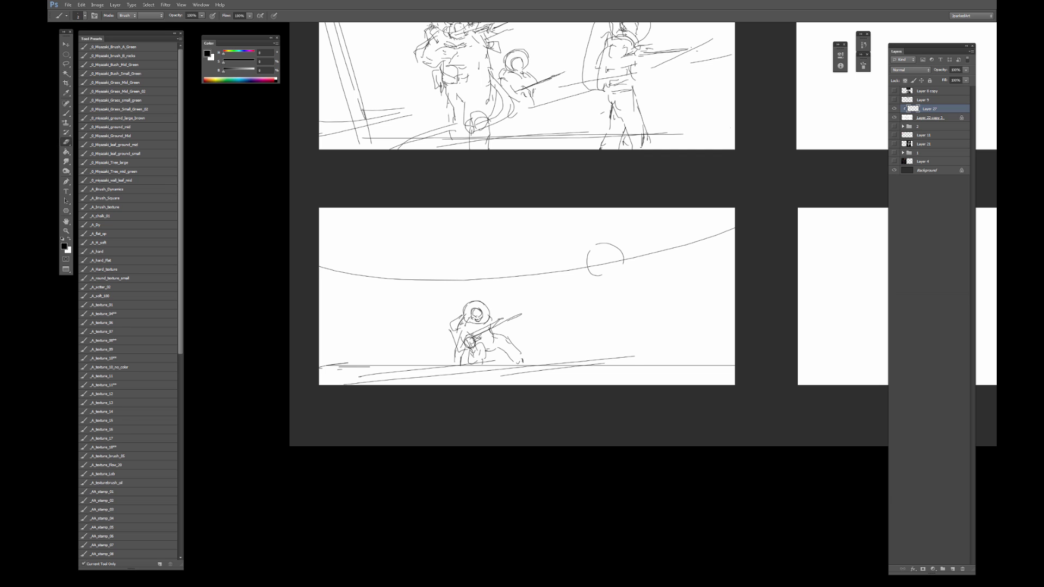
{"action": "left_click_drag", "start_coordinate": [469, 342], "coordinate": [455, 361]}
{"action": "key", "text": "b"}
{"action": "key", "text": "e"}
{"action": "mouse_move", "coordinate": [494, 333]}
{"action": "left_mouse_down"}
{"action": "mouse_move", "coordinate": [518, 318]}
{"action": "mouse_move", "coordinate": [491, 327]}
{"action": "mouse_move", "coordinate": [502, 328]}
{"action": "mouse_move", "coordinate": [520, 294]}
{"action": "left_mouse_up"}
{"action": "key", "text": "b"}
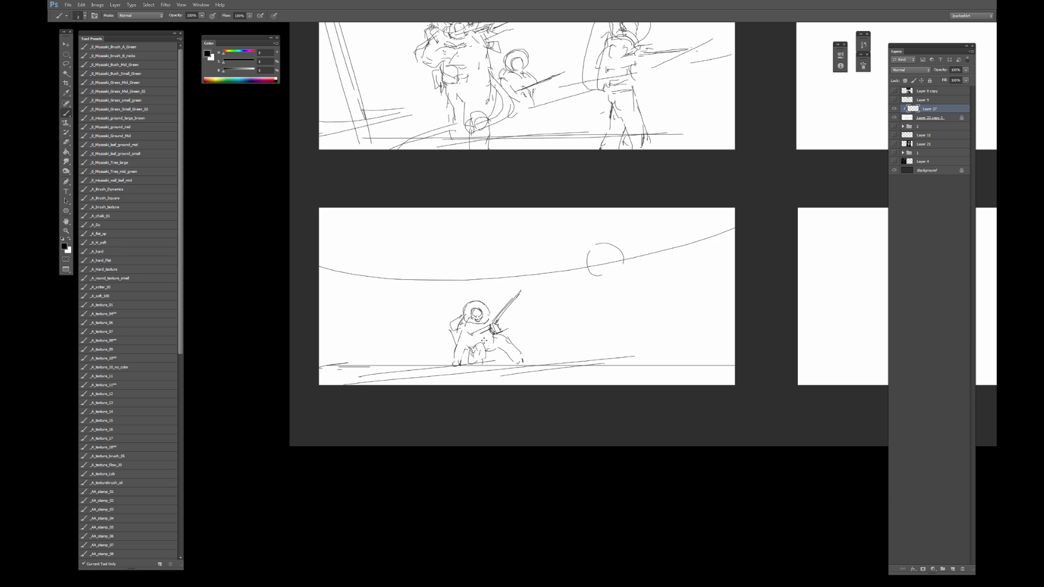
{"action": "mouse_move", "coordinate": [484, 340]}
{"action": "left_mouse_down"}
{"action": "mouse_move", "coordinate": [473, 369]}
{"action": "mouse_move", "coordinate": [523, 365]}
{"action": "left_mouse_up"}
{"action": "key", "text": "ctrl+alt+z"}
Sketch the larger figure's helmet and shoulders on the panel's right side and add a descending terrain line behind the crouching figure.
{"action": "key", "text": "e"}
{"action": "mouse_move", "coordinate": [598, 265]}
{"action": "left_mouse_down"}
{"action": "mouse_move", "coordinate": [614, 266]}
{"action": "mouse_move", "coordinate": [618, 247]}
{"action": "mouse_move", "coordinate": [622, 265]}
{"action": "mouse_move", "coordinate": [595, 277]}
{"action": "mouse_move", "coordinate": [642, 299]}
{"action": "mouse_move", "coordinate": [602, 296]}
{"action": "mouse_move", "coordinate": [608, 262]}
{"action": "mouse_move", "coordinate": [665, 301]}
{"action": "mouse_move", "coordinate": [651, 316]}
{"action": "left_mouse_up"}
{"action": "key", "text": "b"}
{"action": "mouse_move", "coordinate": [619, 278]}
{"action": "left_mouse_down"}
{"action": "mouse_move", "coordinate": [625, 285]}
{"action": "mouse_move", "coordinate": [605, 300]}
{"action": "left_mouse_up"}
{"action": "mouse_move", "coordinate": [623, 279]}
{"action": "left_mouse_down"}
{"action": "mouse_move", "coordinate": [616, 312]}
{"action": "mouse_move", "coordinate": [589, 302]}
{"action": "left_mouse_up"}
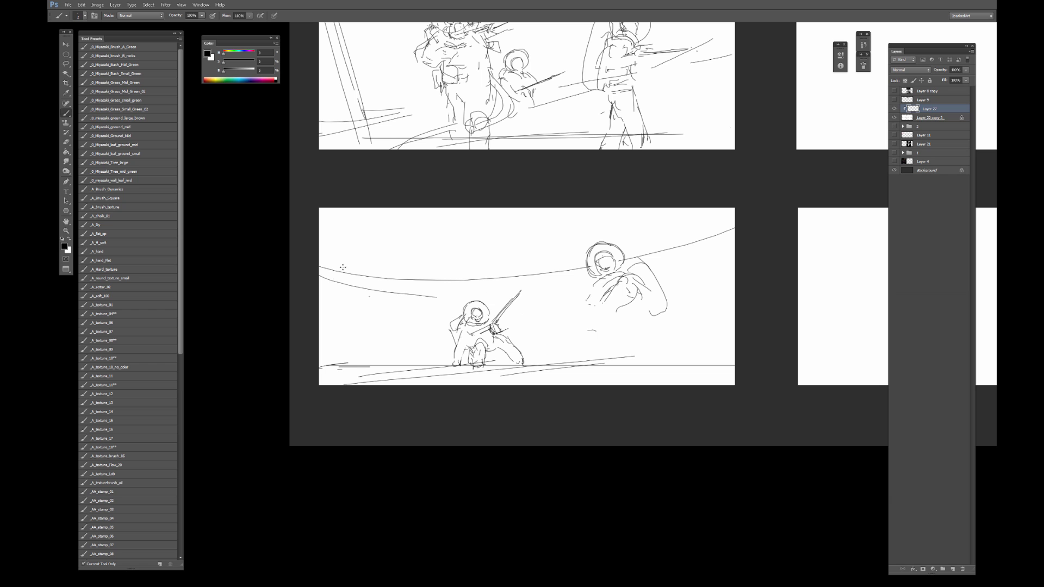
{"action": "mouse_move", "coordinate": [326, 280]}
{"action": "left_mouse_down"}
{"action": "mouse_move", "coordinate": [473, 302]}
{"action": "mouse_move", "coordinate": [414, 297]}
{"action": "mouse_move", "coordinate": [561, 318]}
{"action": "left_mouse_up"}
{"action": "left_click_drag", "start_coordinate": [588, 262], "coordinate": [587, 269]}
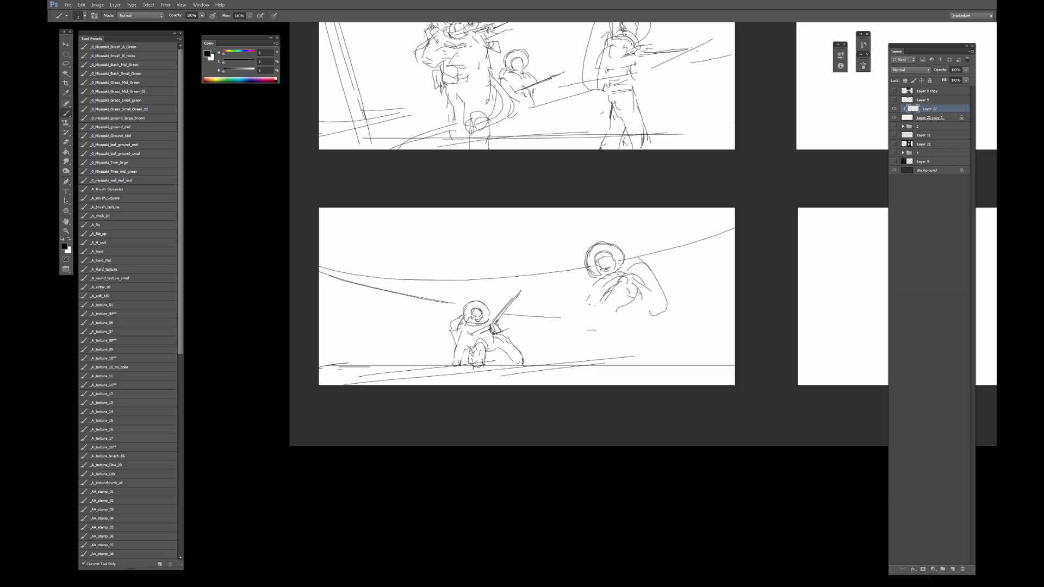
Sketch the larger figure's raised rifle and the bent arms holding it, erasing overlapping lines near the barrel.
{"action": "mouse_move", "coordinate": [589, 305]}
{"action": "left_mouse_down"}
{"action": "mouse_move", "coordinate": [597, 285]}
{"action": "mouse_move", "coordinate": [588, 282]}
{"action": "mouse_move", "coordinate": [584, 304]}
{"action": "mouse_move", "coordinate": [656, 253]}
{"action": "left_mouse_up"}
{"action": "mouse_move", "coordinate": [607, 290]}
{"action": "left_mouse_down"}
{"action": "mouse_move", "coordinate": [662, 248]}
{"action": "mouse_move", "coordinate": [634, 261]}
{"action": "left_mouse_up"}
{"action": "mouse_move", "coordinate": [604, 312]}
{"action": "left_mouse_down"}
{"action": "mouse_move", "coordinate": [583, 307]}
{"action": "mouse_move", "coordinate": [580, 322]}
{"action": "mouse_move", "coordinate": [587, 325]}
{"action": "mouse_move", "coordinate": [584, 293]}
{"action": "mouse_move", "coordinate": [566, 308]}
{"action": "mouse_move", "coordinate": [590, 284]}
{"action": "mouse_move", "coordinate": [592, 313]}
{"action": "left_mouse_up"}
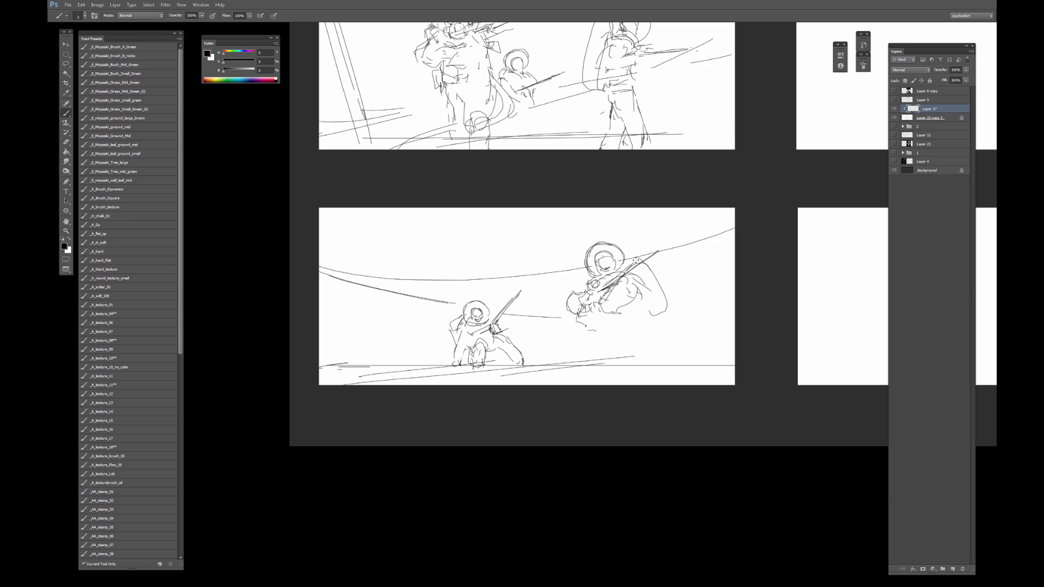
{"action": "left_click_drag", "start_coordinate": [664, 271], "coordinate": [678, 310]}
{"action": "key", "text": "e"}
{"action": "mouse_move", "coordinate": [658, 251]}
{"action": "left_mouse_down"}
{"action": "mouse_move", "coordinate": [610, 280]}
{"action": "mouse_move", "coordinate": [636, 267]}
{"action": "left_mouse_up"}
{"action": "key", "text": "b"}
{"action": "mouse_move", "coordinate": [631, 304]}
{"action": "left_mouse_down"}
{"action": "mouse_move", "coordinate": [644, 326]}
{"action": "mouse_move", "coordinate": [586, 349]}
{"action": "mouse_move", "coordinate": [608, 331]}
{"action": "mouse_move", "coordinate": [644, 341]}
{"action": "mouse_move", "coordinate": [587, 337]}
{"action": "mouse_move", "coordinate": [595, 326]}
{"action": "mouse_move", "coordinate": [581, 322]}
{"action": "mouse_move", "coordinate": [621, 325]}
{"action": "mouse_move", "coordinate": [631, 292]}
{"action": "mouse_move", "coordinate": [604, 318]}
{"action": "mouse_move", "coordinate": [629, 290]}
{"action": "mouse_move", "coordinate": [622, 312]}
{"action": "mouse_move", "coordinate": [596, 310]}
{"action": "mouse_move", "coordinate": [604, 332]}
{"action": "mouse_move", "coordinate": [611, 318]}
{"action": "left_mouse_up"}
Sketch the larger figure's chest and torso down to the waist, alternating eraser and brush to clean the lines.
{"action": "key", "text": "e"}
{"action": "key", "text": "b"}
{"action": "key", "text": "e"}
{"action": "key", "text": "b"}
{"action": "mouse_move", "coordinate": [602, 307]}
{"action": "left_mouse_down"}
{"action": "mouse_move", "coordinate": [615, 313]}
{"action": "mouse_move", "coordinate": [643, 284]}
{"action": "mouse_move", "coordinate": [641, 303]}
{"action": "mouse_move", "coordinate": [607, 324]}
{"action": "mouse_move", "coordinate": [626, 310]}
{"action": "mouse_move", "coordinate": [619, 332]}
{"action": "mouse_move", "coordinate": [643, 277]}
{"action": "mouse_move", "coordinate": [637, 316]}
{"action": "left_mouse_up"}
{"action": "key", "text": "e"}
{"action": "key", "text": "b"}
{"action": "mouse_move", "coordinate": [628, 321]}
{"action": "left_mouse_down"}
{"action": "mouse_move", "coordinate": [589, 343]}
{"action": "mouse_move", "coordinate": [606, 352]}
{"action": "left_mouse_up"}
{"action": "mouse_move", "coordinate": [648, 319]}
{"action": "left_mouse_down"}
{"action": "mouse_move", "coordinate": [639, 356]}
{"action": "mouse_move", "coordinate": [601, 359]}
{"action": "left_mouse_up"}
Refine the larger figure's forearm and sketch the hips and legs down to the panel edge, erasing stray lines beside them.
{"action": "mouse_move", "coordinate": [574, 306]}
{"action": "left_mouse_down"}
{"action": "mouse_move", "coordinate": [566, 312]}
{"action": "mouse_move", "coordinate": [574, 302]}
{"action": "left_mouse_up"}
{"action": "mouse_move", "coordinate": [574, 290]}
{"action": "left_mouse_down"}
{"action": "mouse_move", "coordinate": [595, 274]}
{"action": "mouse_move", "coordinate": [590, 248]}
{"action": "mouse_move", "coordinate": [606, 271]}
{"action": "mouse_move", "coordinate": [579, 258]}
{"action": "mouse_move", "coordinate": [619, 251]}
{"action": "mouse_move", "coordinate": [621, 269]}
{"action": "mouse_move", "coordinate": [643, 284]}
{"action": "mouse_move", "coordinate": [637, 341]}
{"action": "mouse_move", "coordinate": [605, 363]}
{"action": "mouse_move", "coordinate": [657, 368]}
{"action": "mouse_move", "coordinate": [659, 384]}
{"action": "left_mouse_up"}
{"action": "key", "text": "e"}
{"action": "key", "text": "b"}
{"action": "mouse_move", "coordinate": [593, 354]}
{"action": "left_mouse_down"}
{"action": "mouse_move", "coordinate": [599, 384]}
{"action": "mouse_move", "coordinate": [587, 385]}
{"action": "left_mouse_up"}
{"action": "key", "text": "e"}
{"action": "mouse_move", "coordinate": [656, 371]}
{"action": "left_mouse_down"}
{"action": "mouse_move", "coordinate": [655, 348]}
{"action": "mouse_move", "coordinate": [609, 365]}
{"action": "mouse_move", "coordinate": [658, 385]}
{"action": "left_mouse_up"}
{"action": "key", "text": "b"}
{"action": "left_click_drag", "start_coordinate": [615, 357], "coordinate": [605, 384]}
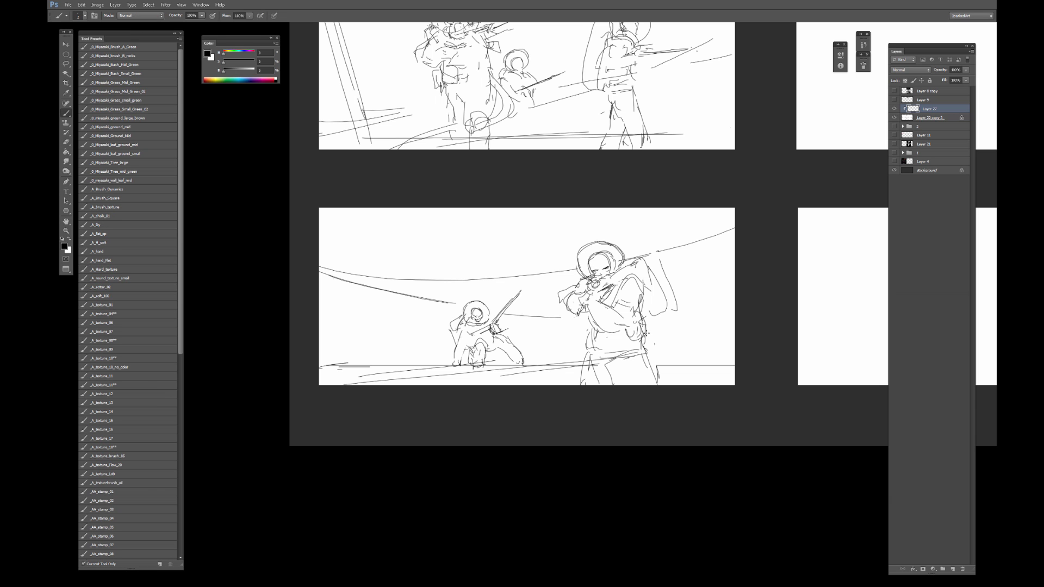
Sketch a tall backpack behind the larger figure's shoulder and back.
{"action": "left_click_drag", "start_coordinate": [653, 330], "coordinate": [645, 342]}
{"action": "left_click_drag", "start_coordinate": [650, 267], "coordinate": [664, 342]}
{"action": "mouse_move", "coordinate": [624, 255]}
{"action": "left_mouse_down"}
{"action": "mouse_move", "coordinate": [669, 333]}
{"action": "mouse_move", "coordinate": [659, 347]}
{"action": "left_mouse_up"}
{"action": "mouse_move", "coordinate": [429, 354]}
{"action": "left_mouse_down"}
{"action": "mouse_move", "coordinate": [443, 375]}
{"action": "mouse_move", "coordinate": [427, 354]}
{"action": "mouse_move", "coordinate": [489, 361]}
{"action": "left_mouse_up"}
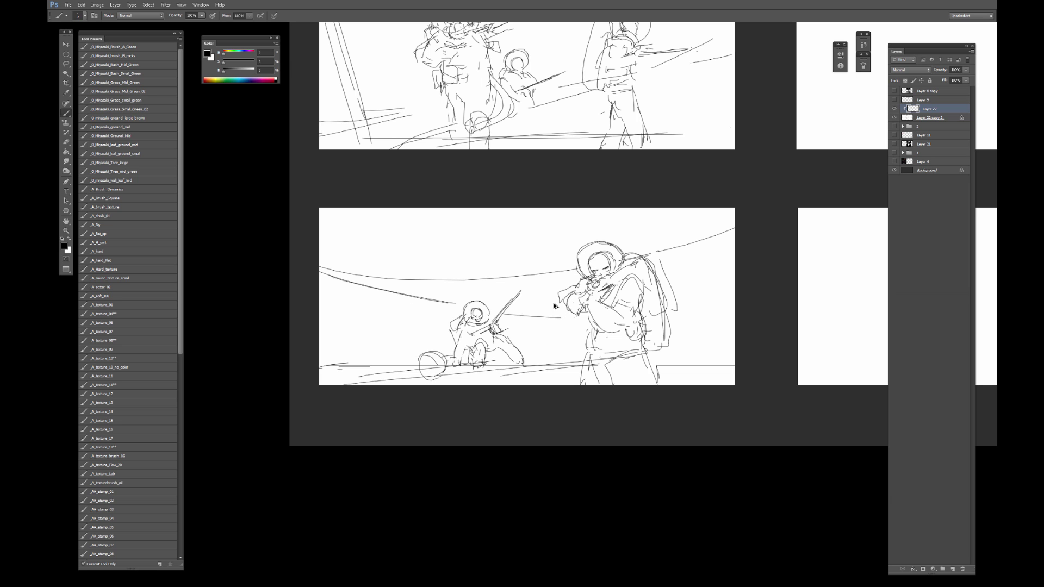
{"action": "key", "text": "ctrl+alt+z"}
{"action": "key", "text": "ctrl+alt+z"}
{"action": "key", "text": "ctrl+alt+z"}
{"action": "key", "text": "ctrl+alt+z"}
{"action": "key", "text": "ctrl+alt+z"}
{"action": "mouse_move", "coordinate": [411, 307]}
{"action": "left_mouse_down"}
{"action": "mouse_move", "coordinate": [407, 320]}
{"action": "mouse_move", "coordinate": [415, 316]}
{"action": "left_mouse_up"}
{"action": "key", "text": "ctrl+alt+z"}
{"action": "key", "text": "ctrl+alt+z"}
{"action": "key", "text": "ctrl+alt+z"}
{"action": "key", "text": "ctrl+alt+z"}
Add ground and diagonal slope lines around the larger figure and sketch a tiny distant helmeted figure between the two figures.
{"action": "left_click_drag", "start_coordinate": [378, 368], "coordinate": [434, 358]}
{"action": "mouse_move", "coordinate": [531, 354]}
{"action": "left_mouse_down"}
{"action": "mouse_move", "coordinate": [569, 345]}
{"action": "mouse_move", "coordinate": [558, 330]}
{"action": "mouse_move", "coordinate": [582, 307]}
{"action": "left_mouse_up"}
{"action": "left_click_drag", "start_coordinate": [596, 310], "coordinate": [562, 342]}
{"action": "left_click_drag", "start_coordinate": [667, 275], "coordinate": [716, 231]}
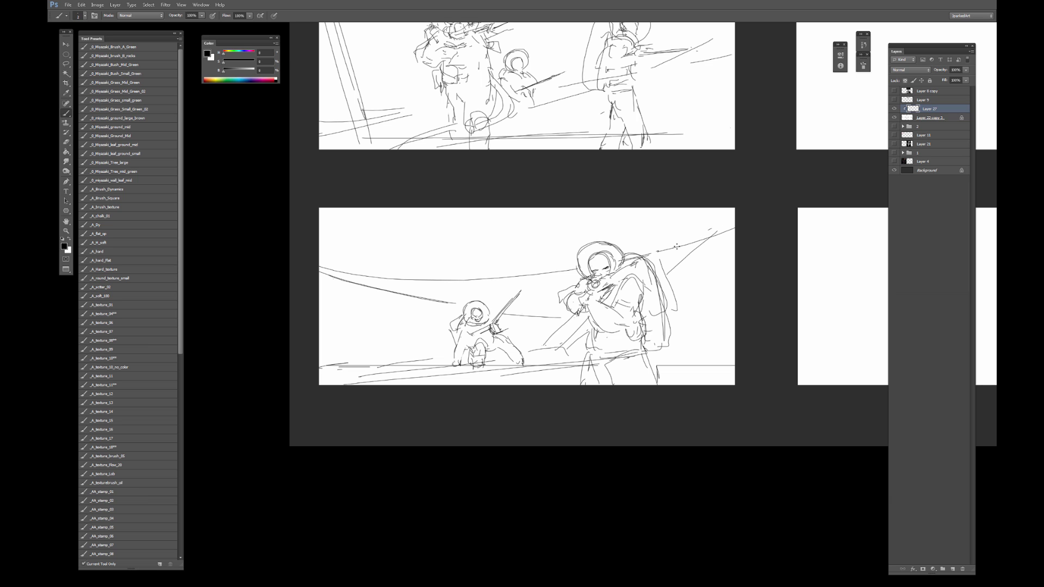
{"action": "mouse_move", "coordinate": [542, 315]}
{"action": "left_mouse_down"}
{"action": "mouse_move", "coordinate": [545, 344]}
{"action": "mouse_move", "coordinate": [530, 349]}
{"action": "left_mouse_up"}
Draw pairs of slanted beam lines at the left and right sides of the lower-left panel, redoing the first one.
{"action": "left_click_drag", "start_coordinate": [378, 268], "coordinate": [329, 332]}
{"action": "key", "text": "ctrl+z"}
{"action": "mouse_move", "coordinate": [393, 268]}
{"action": "left_mouse_down"}
{"action": "mouse_move", "coordinate": [320, 346]}
{"action": "mouse_move", "coordinate": [322, 336]}
{"action": "left_mouse_up"}
{"action": "left_click_drag", "start_coordinate": [397, 282], "coordinate": [394, 284]}
{"action": "left_click_drag", "start_coordinate": [696, 217], "coordinate": [714, 362]}
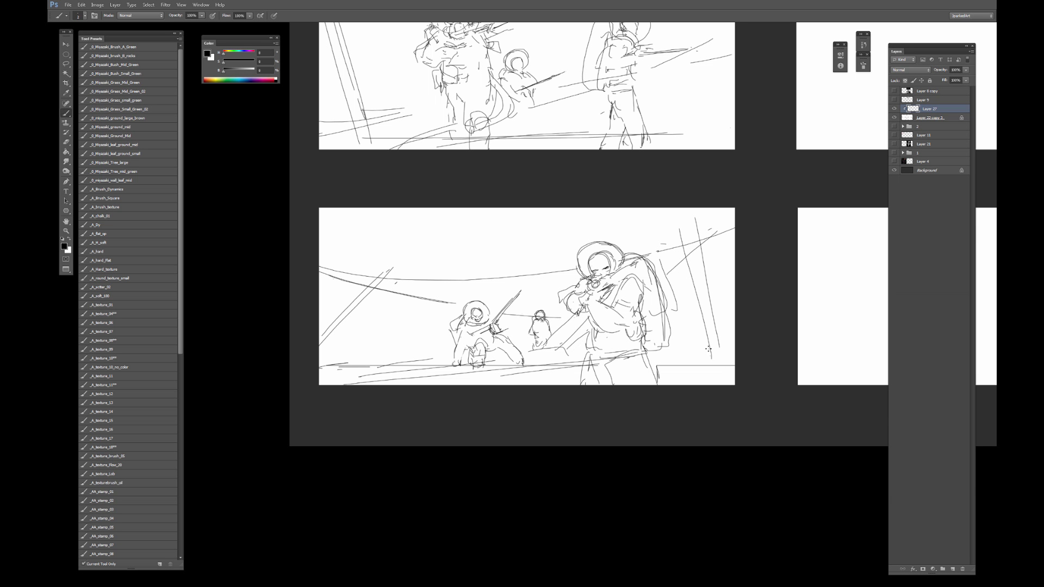
Add a new clipped layer between the sketch and the white panels and choose the _A_hard_Flat brush preset.
{"action": "mouse_move", "coordinate": [659, 84]}
{"action": "left_mouse_down"}
{"action": "mouse_move", "coordinate": [659, 156]}
{"action": "mouse_move", "coordinate": [641, 158]}
{"action": "left_mouse_up"}
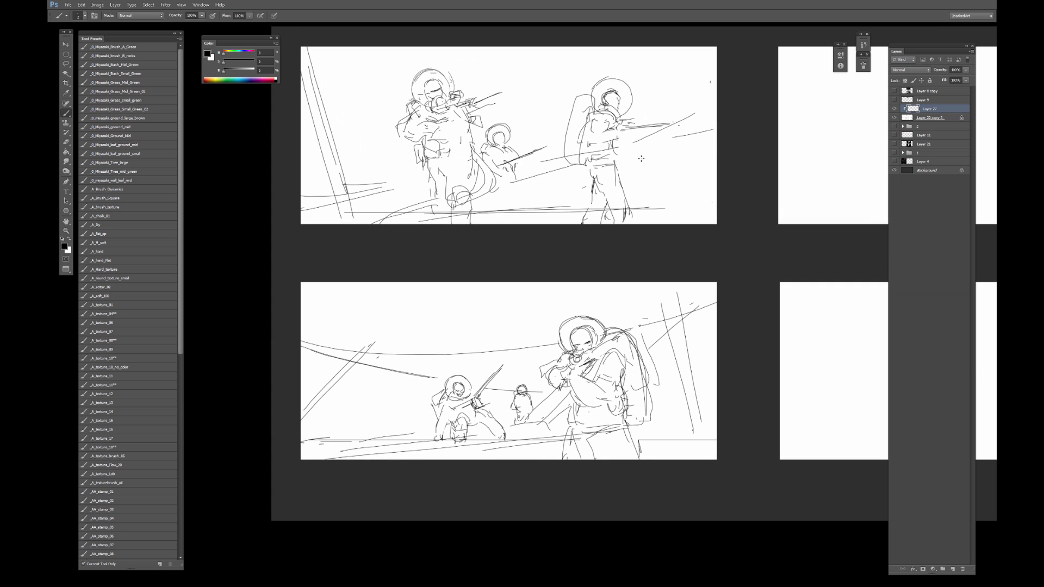
{"action": "left_click", "coordinate": [936, 117]}
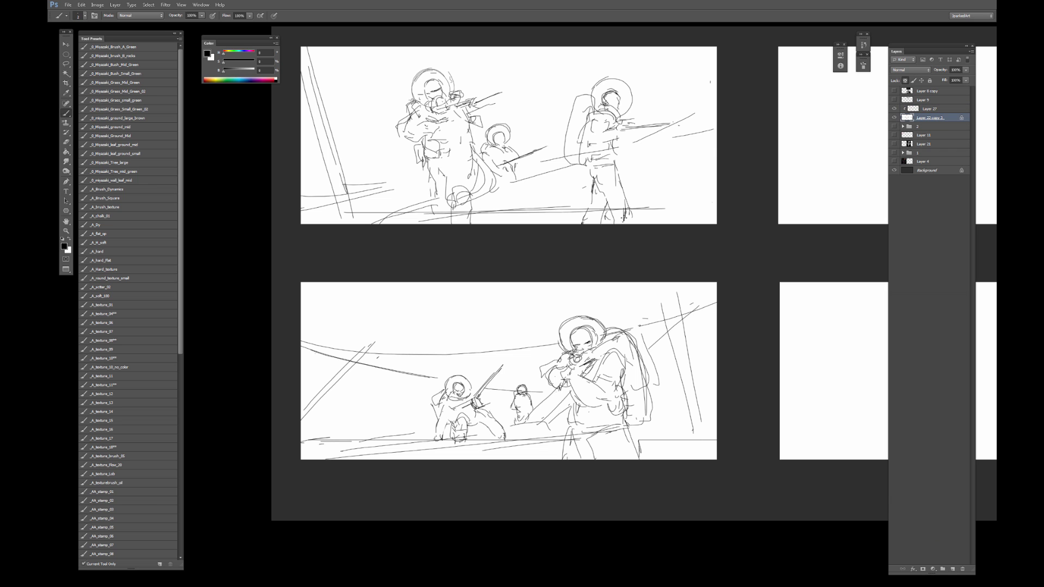
{"action": "left_click", "coordinate": [953, 569]}
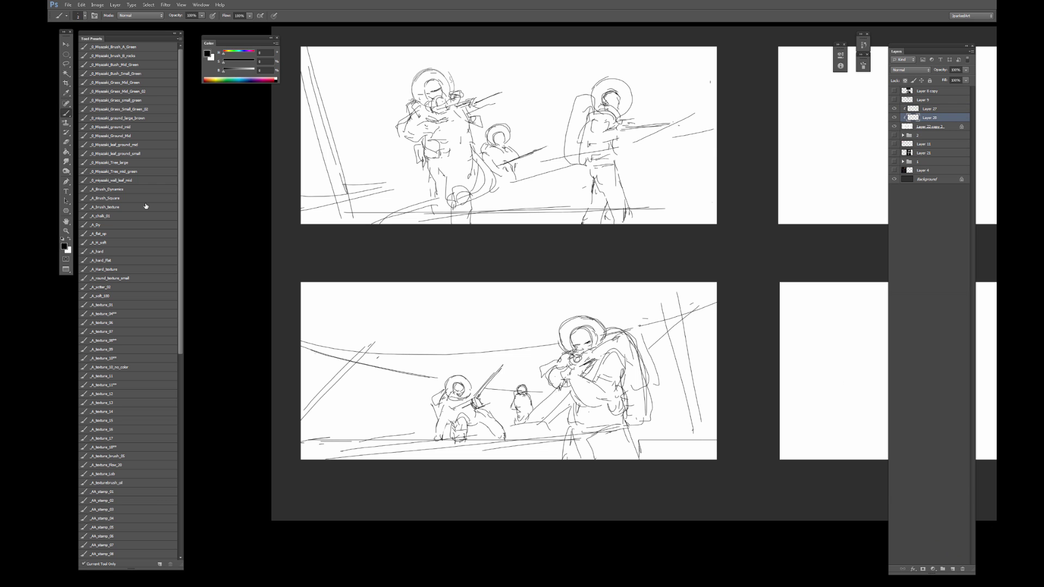
{"action": "left_click", "coordinate": [111, 244]}
{"action": "left_click", "coordinate": [126, 260]}
{"action": "left_click", "coordinate": [217, 217], "text": "alt"}
{"action": "left_click_drag", "start_coordinate": [263, 229], "coordinate": [274, 214]}
Adjust the brush size and paint the slanted beam on the upper-left panel's left side as a straight solid black bar.
{"action": "left_click_drag", "start_coordinate": [575, 354], "coordinate": [585, 335]}
{"action": "key", "text": "bracketright"}
{"action": "key", "text": "bracketright"}
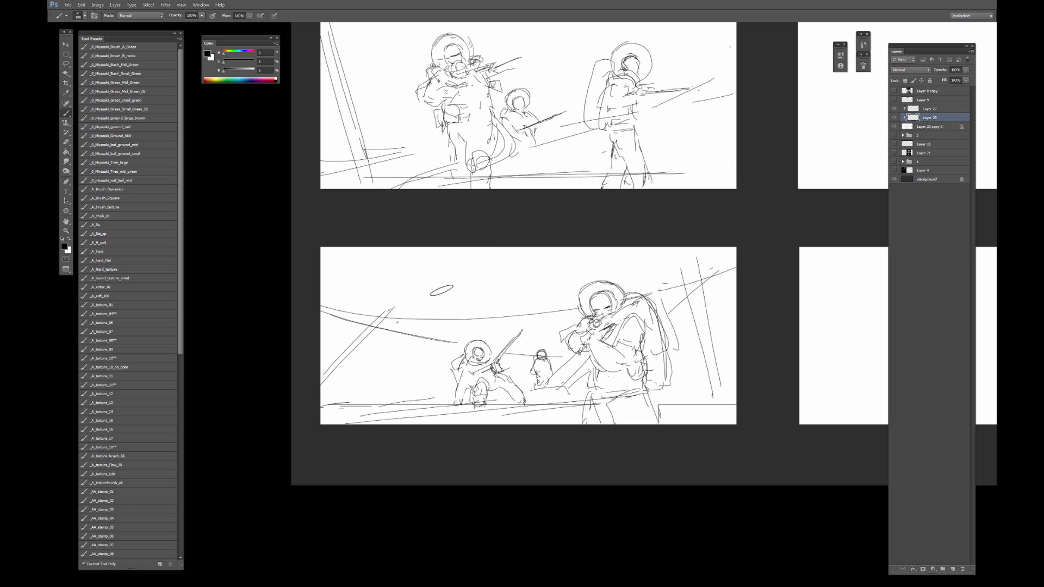
{"action": "left_click_drag", "start_coordinate": [496, 234], "coordinate": [498, 330]}
{"action": "key", "text": "bracketleft"}
{"action": "key", "text": "bracketleft"}
{"action": "key", "text": "bracketleft"}
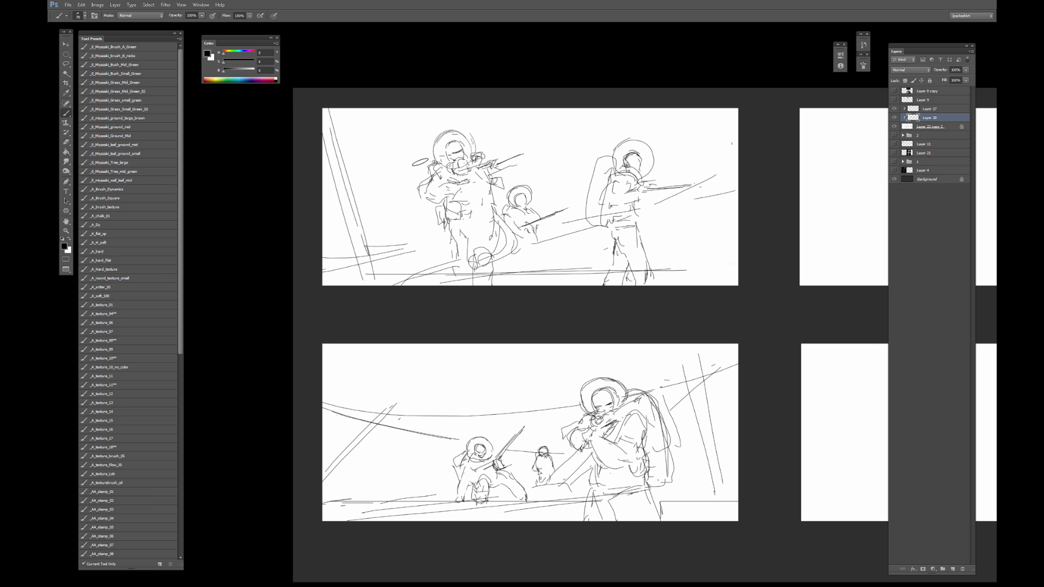
{"action": "left_click", "coordinate": [324, 110]}
{"action": "key", "text": "]"}
{"action": "left_click", "coordinate": [373, 285], "text": "shift"}
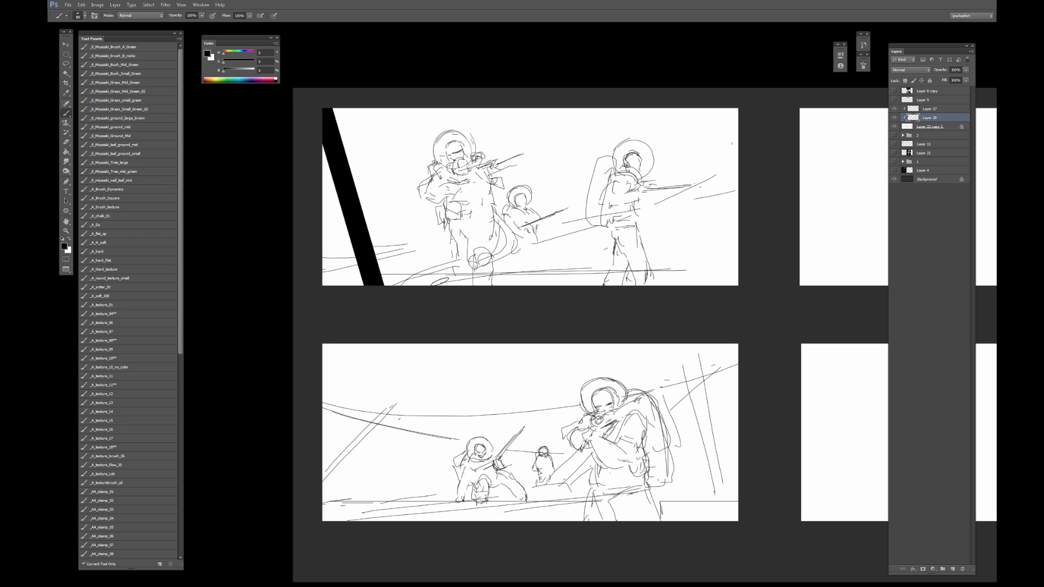
Colorize the sketch line layer red with a Hue/Saturation adjustment, raising its saturation and lightness.
{"action": "left_click", "coordinate": [930, 109]}
{"action": "key", "text": "ctrl+u"}
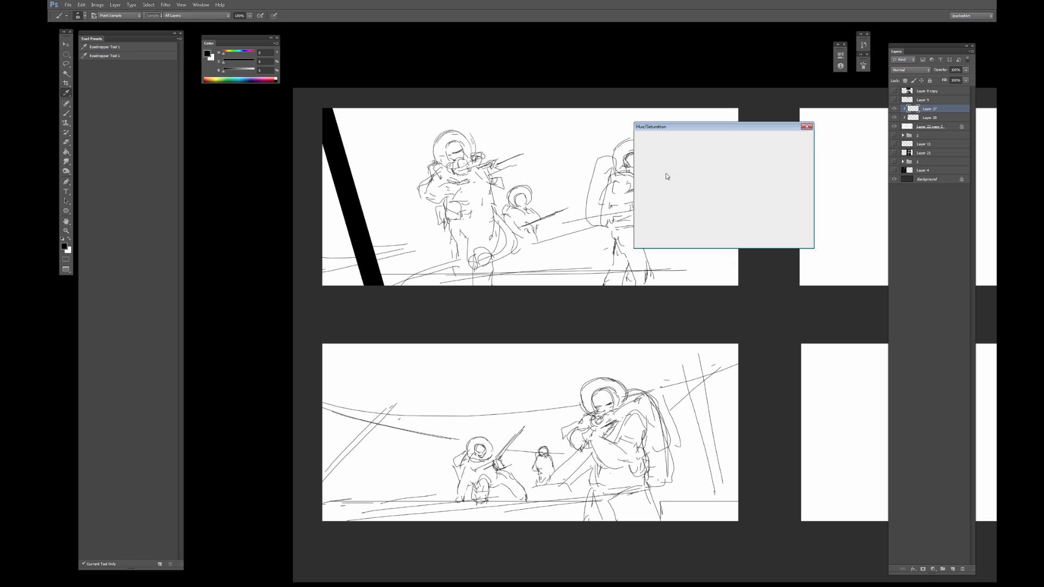
{"action": "left_click", "coordinate": [783, 218]}
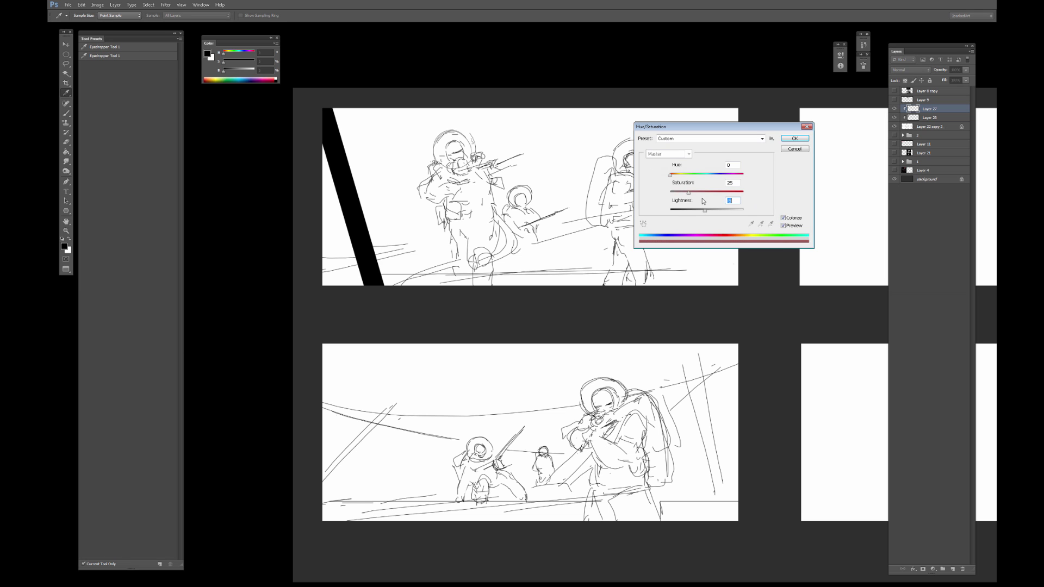
{"action": "left_click_drag", "start_coordinate": [705, 192], "coordinate": [724, 211]}
{"action": "key", "text": "Return"}
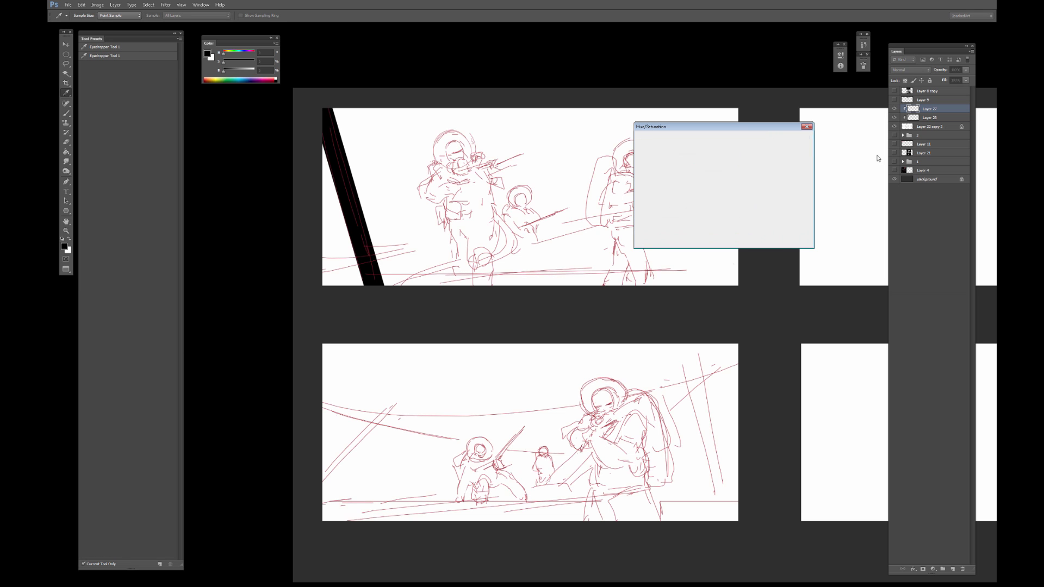
On the layer below the sketch, paint a thin black ground stroke at the beam's foot, undoing the two long horizontal strokes.
{"action": "key", "text": "b"}
{"action": "key", "text": "alt+bracketleft"}
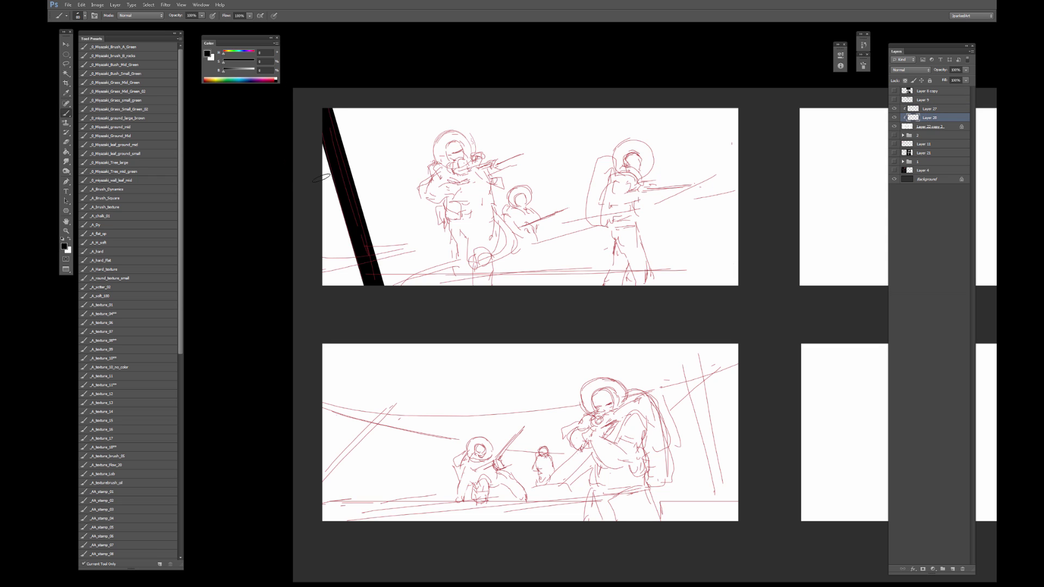
{"action": "key", "text": "bracketleft"}
{"action": "key", "text": "bracketleft"}
{"action": "key", "text": "bracketleft"}
{"action": "key", "text": "bracketleft"}
{"action": "key", "text": "bracketleft"}
{"action": "left_click_drag", "start_coordinate": [386, 283], "coordinate": [421, 275]}
{"action": "left_click_drag", "start_coordinate": [303, 279], "coordinate": [695, 278]}
{"action": "key", "text": "ctrl+z"}
{"action": "left_click_drag", "start_coordinate": [325, 276], "coordinate": [740, 279]}
{"action": "key", "text": "ctrl+z"}
Enlarge the brush and paint a black ground mass in the upper-left panel's lower-right corner and a broad diagonal band over the profile figure.
{"action": "right_click", "coordinate": [404, 270], "text": "alt"}
{"action": "key", "text": "bracketright"}
{"action": "key", "text": "bracketright"}
{"action": "key", "text": "bracketright"}
{"action": "key", "text": "bracketright"}
{"action": "key", "text": "bracketright"}
{"action": "key", "text": "bracketright"}
{"action": "key", "text": "bracketright"}
{"action": "key", "text": "bracketright"}
{"action": "key", "text": "bracketright"}
{"action": "key", "text": "bracketright"}
{"action": "key", "text": "bracketright"}
{"action": "key", "text": "bracketright"}
{"action": "key", "text": "bracketright"}
{"action": "key", "text": "bracketright"}
{"action": "key", "text": "bracketright"}
{"action": "key", "text": "bracketright"}
{"action": "left_click_drag", "start_coordinate": [584, 291], "coordinate": [732, 272]}
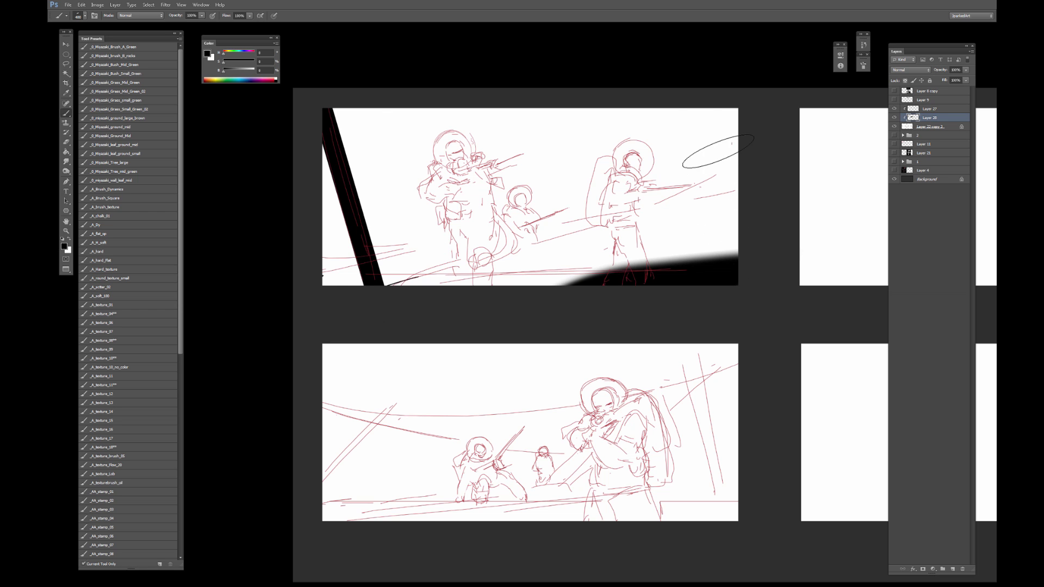
{"action": "mouse_move", "coordinate": [724, 113]}
{"action": "left_mouse_down"}
{"action": "mouse_move", "coordinate": [615, 264]}
{"action": "mouse_move", "coordinate": [552, 329]}
{"action": "left_mouse_up"}
Paint a black band along the sloping terrain line from the upper-left panel's right edge toward the first figure's legs, redoing it once.
{"action": "key", "text": "bracketleft"}
{"action": "key", "text": "bracketleft"}
{"action": "key", "text": "bracketleft"}
{"action": "key", "text": "bracketleft"}
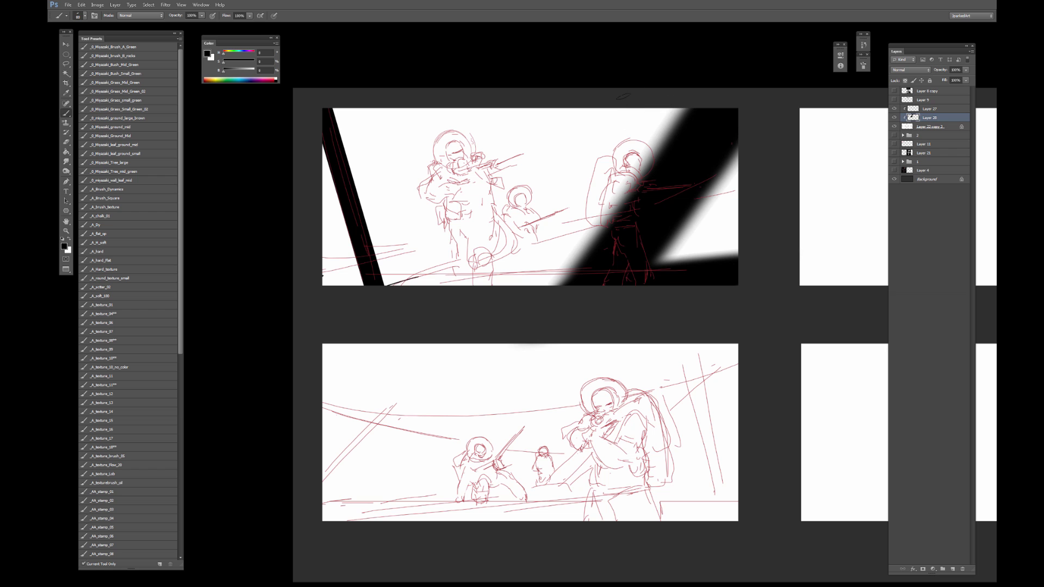
{"action": "key", "text": "bracketright"}
{"action": "key", "text": "bracketright"}
{"action": "key", "text": "bracketright"}
{"action": "key", "text": "bracketright"}
{"action": "key", "text": "bracketright"}
{"action": "key", "text": "bracketright"}
{"action": "key", "text": "bracketright"}
{"action": "key", "text": "bracketright"}
{"action": "key", "text": "bracketright"}
{"action": "key", "text": "bracketright"}
{"action": "key", "text": "bracketright"}
{"action": "left_click_drag", "start_coordinate": [603, 225], "coordinate": [452, 267]}
{"action": "key", "text": "ctrl+z"}
{"action": "left_click_drag", "start_coordinate": [729, 192], "coordinate": [467, 262]}
{"action": "key", "text": "bracketleft"}
{"action": "key", "text": "bracketleft"}
{"action": "key", "text": "bracketleft"}
{"action": "key", "text": "bracketleft"}
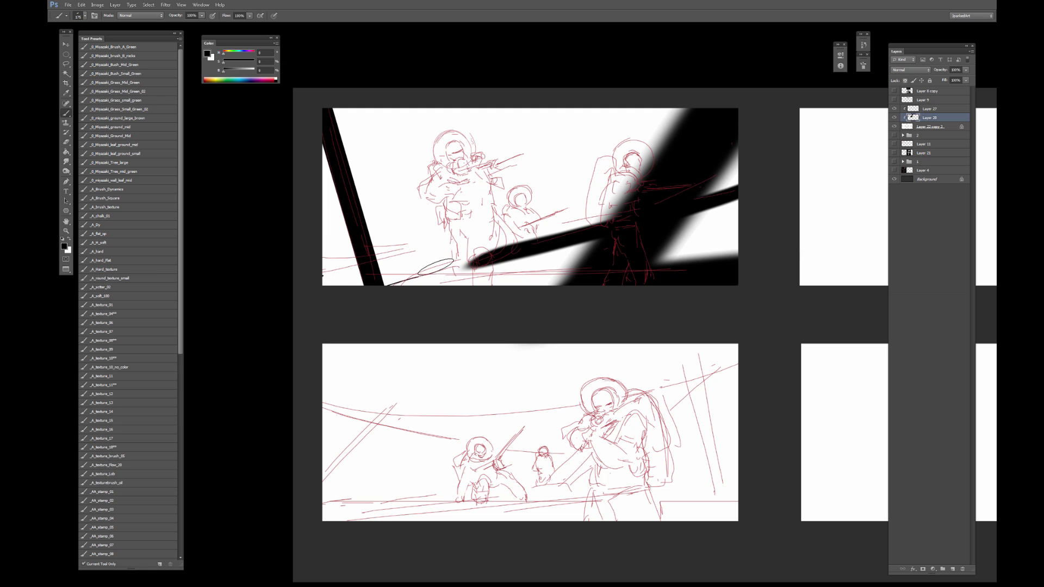
Sample white and, with a smaller brush, cut a diagonal gap through the black terrain band and trim its tip near the first figure's legs.
{"action": "left_click", "coordinate": [425, 243], "text": "alt"}
{"action": "left_click_drag", "start_coordinate": [414, 281], "coordinate": [365, 284]}
{"action": "key", "text": "bracketleft"}
{"action": "mouse_move", "coordinate": [546, 245]}
{"action": "left_mouse_down"}
{"action": "mouse_move", "coordinate": [467, 263]}
{"action": "mouse_move", "coordinate": [609, 213]}
{"action": "mouse_move", "coordinate": [495, 279]}
{"action": "left_mouse_up"}
{"action": "key", "text": "ctrl+alt+z"}
{"action": "key", "text": "ctrl+alt+z"}
{"action": "key", "text": "bracketleft"}
{"action": "left_click_drag", "start_coordinate": [538, 209], "coordinate": [442, 276]}
With a much smaller black brush, paint a slanted beam from the upper-left panel's top edge to the ground beside the profile figure, redoing failed strokes.
{"action": "key", "text": "x"}
{"action": "key", "text": "bracketleft"}
{"action": "key", "text": "bracketleft"}
{"action": "key", "text": "bracketleft"}
{"action": "key", "text": "bracketleft"}
{"action": "key", "text": "bracketleft"}
{"action": "key", "text": "bracketleft"}
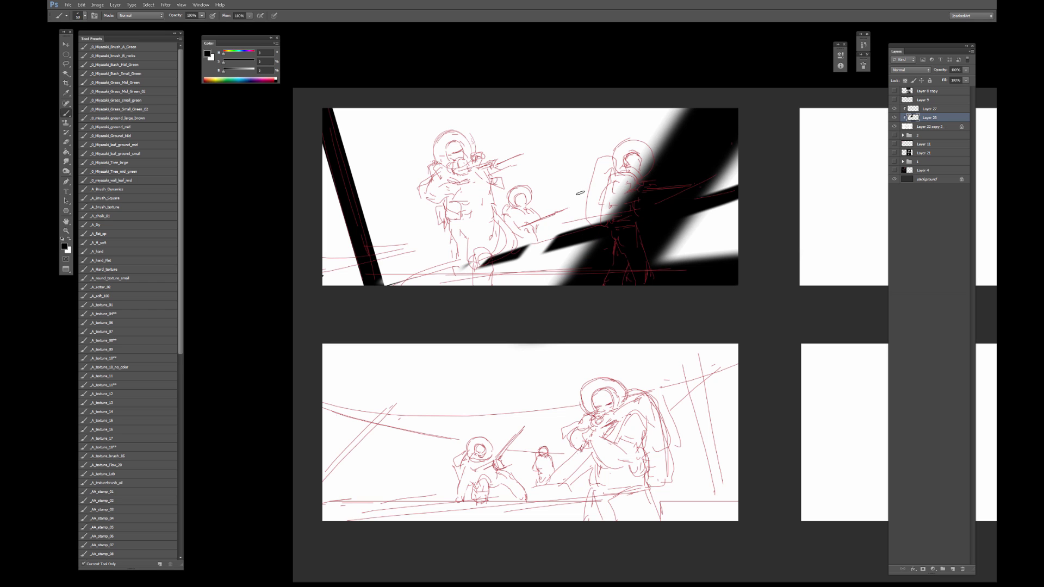
{"action": "left_click_drag", "start_coordinate": [580, 193], "coordinate": [516, 281]}
{"action": "key", "text": "ctrl+z"}
{"action": "mouse_move", "coordinate": [591, 152]}
{"action": "left_mouse_down"}
{"action": "mouse_move", "coordinate": [550, 260]}
{"action": "mouse_move", "coordinate": [603, 130]}
{"action": "left_mouse_up"}
{"action": "key", "text": "ctrl+z"}
{"action": "left_click_drag", "start_coordinate": [587, 180], "coordinate": [610, 109]}
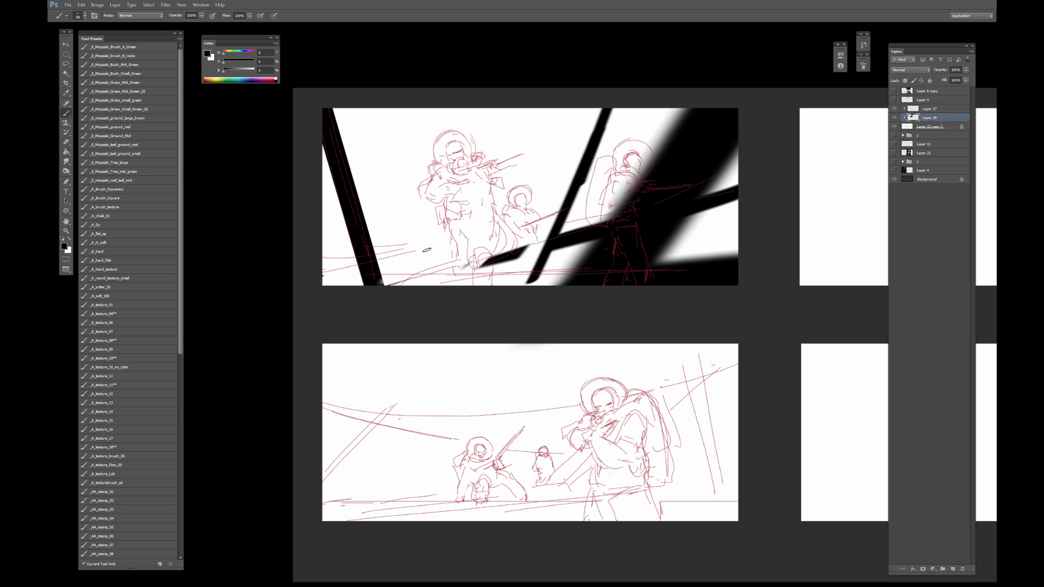
Fill in the foot of the thick diagonal beam in the upper frame with solid black.
{"action": "left_click", "coordinate": [314, 214], "text": "alt"}
{"action": "key", "text": "d"}
{"action": "key", "text": "bracketleft"}
{"action": "key", "text": "bracketleft"}
{"action": "key", "text": "bracketleft"}
{"action": "key", "text": "bracketleft"}
{"action": "left_click_drag", "start_coordinate": [379, 272], "coordinate": [385, 285]}
Draw a thin straight black ground line across the full width of the upper frame.
{"action": "key", "text": "bracketleft"}
{"action": "key", "text": "bracketleft"}
{"action": "key", "text": "bracketleft"}
{"action": "key", "text": "bracketleft"}
{"action": "key", "text": "bracketleft"}
{"action": "left_click_drag", "start_coordinate": [315, 268], "coordinate": [835, 269]}
{"action": "key", "text": "ctrl+z"}
{"action": "left_click_drag", "start_coordinate": [318, 273], "coordinate": [750, 274]}
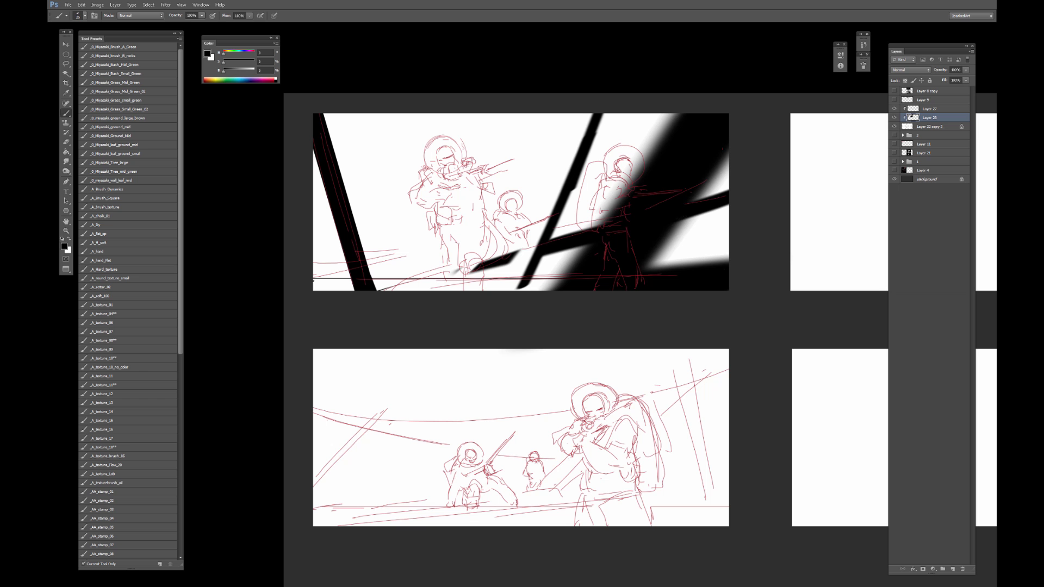
Paint black support posts below the slanted crossbeam at the frame's right edge, plus a black patch above it.
{"action": "left_click_drag", "start_coordinate": [675, 221], "coordinate": [686, 266]}
{"action": "left_click_drag", "start_coordinate": [695, 193], "coordinate": [695, 266]}
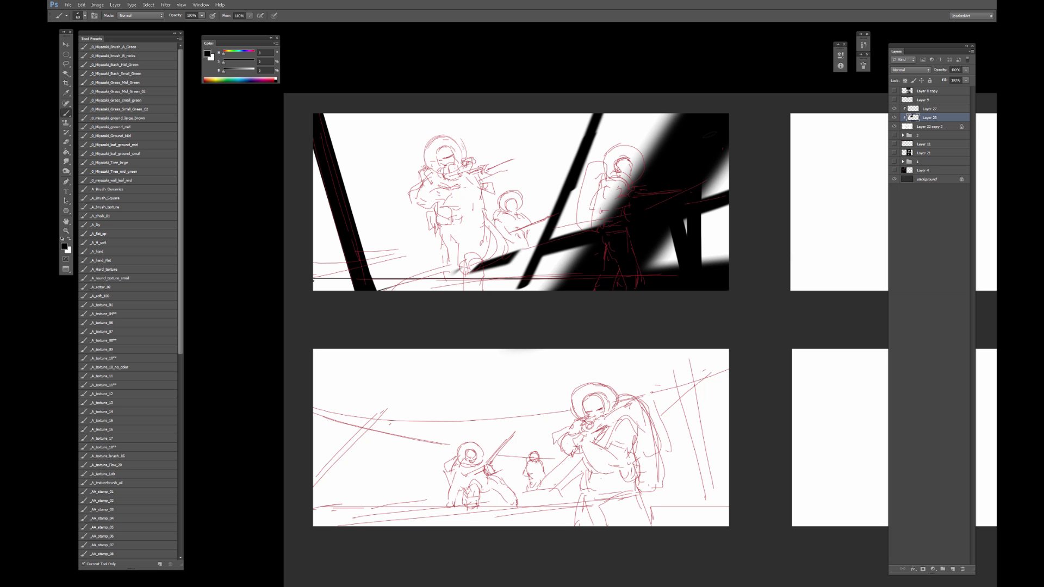
{"action": "left_click_drag", "start_coordinate": [710, 169], "coordinate": [706, 191]}
Block in the large rifleman's face, neck and near shoulder in black with a much smaller brush.
{"action": "scroll", "coordinate": [459, 211], "scroll_direction": "up", "scroll_amount": 1}
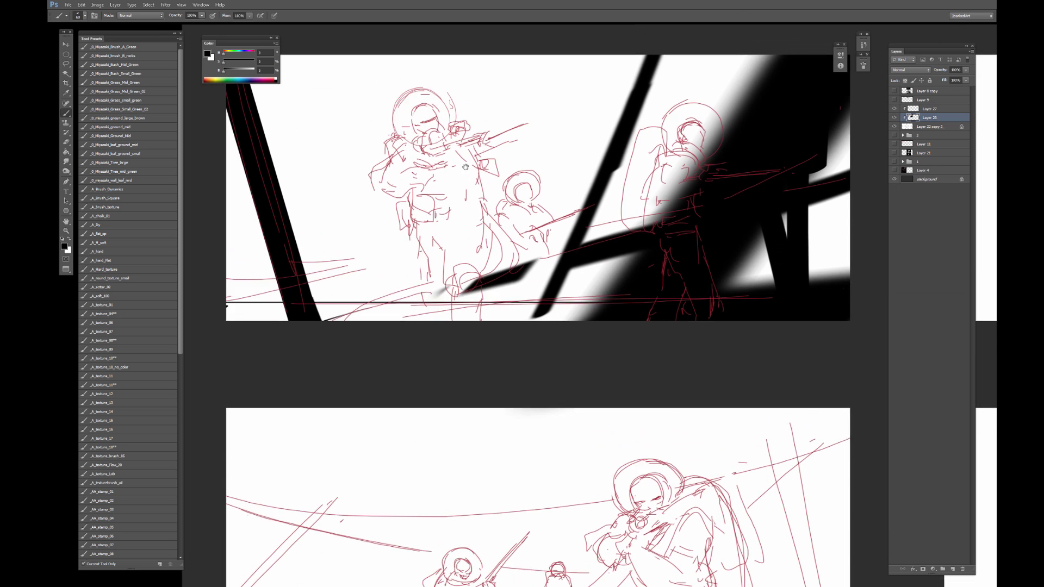
{"action": "key", "text": "bracketleft"}
{"action": "key", "text": "bracketleft"}
{"action": "key", "text": "bracketleft"}
{"action": "key", "text": "bracketleft"}
{"action": "key", "text": "bracketleft"}
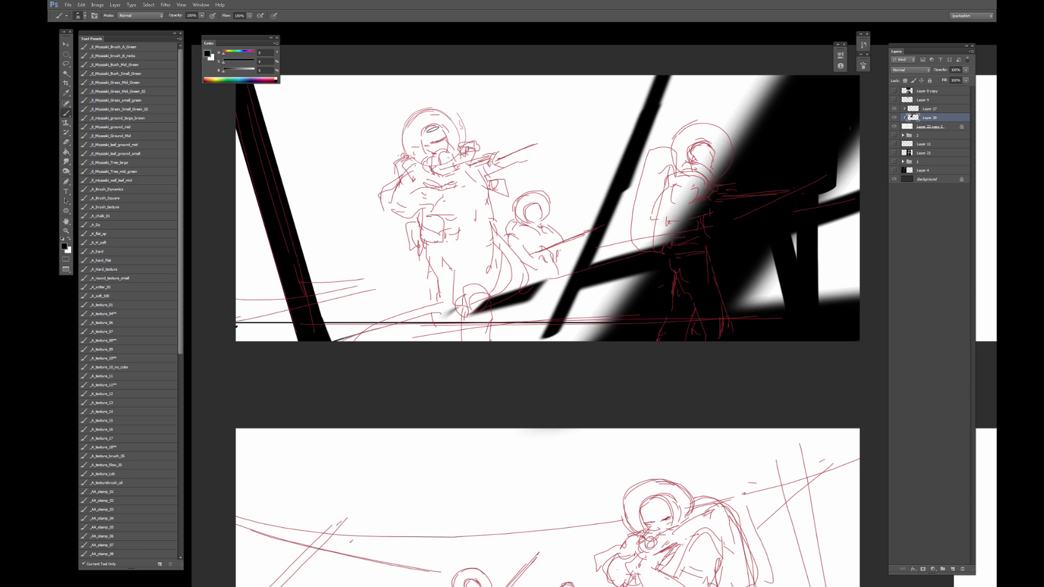
{"action": "left_click_drag", "start_coordinate": [437, 135], "coordinate": [440, 134]}
{"action": "right_click", "coordinate": [440, 136], "text": "alt"}
{"action": "left_click", "coordinate": [746, 249], "text": "alt"}
{"action": "left_click", "coordinate": [440, 37], "text": "alt"}
{"action": "left_click_drag", "start_coordinate": [431, 149], "coordinate": [439, 156]}
{"action": "mouse_move", "coordinate": [439, 155]}
{"action": "left_mouse_down"}
{"action": "mouse_move", "coordinate": [426, 171]}
{"action": "mouse_move", "coordinate": [399, 164]}
{"action": "mouse_move", "coordinate": [413, 168]}
{"action": "mouse_move", "coordinate": [411, 179]}
{"action": "mouse_move", "coordinate": [449, 171]}
{"action": "left_mouse_up"}
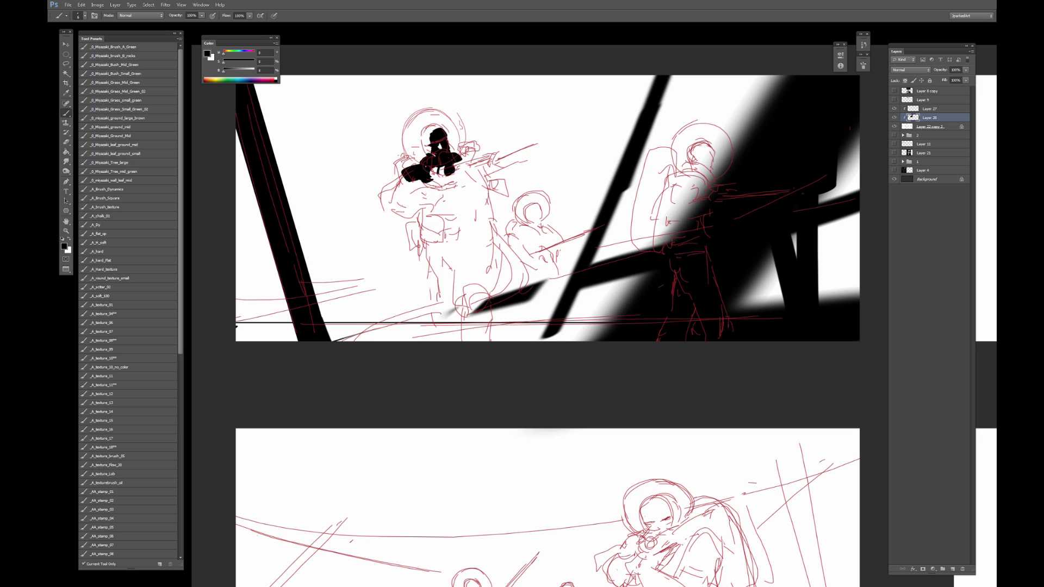
Fill the large rifleman's chest, far shoulder and the gear below his arm with black shapes.
{"action": "mouse_move", "coordinate": [464, 158]}
{"action": "left_mouse_down"}
{"action": "mouse_move", "coordinate": [477, 155]}
{"action": "mouse_move", "coordinate": [470, 147]}
{"action": "left_mouse_up"}
{"action": "mouse_move", "coordinate": [414, 193]}
{"action": "left_mouse_down"}
{"action": "mouse_move", "coordinate": [437, 202]}
{"action": "mouse_move", "coordinate": [453, 182]}
{"action": "mouse_move", "coordinate": [445, 193]}
{"action": "mouse_move", "coordinate": [456, 190]}
{"action": "mouse_move", "coordinate": [416, 184]}
{"action": "mouse_move", "coordinate": [432, 180]}
{"action": "mouse_move", "coordinate": [422, 206]}
{"action": "mouse_move", "coordinate": [453, 197]}
{"action": "mouse_move", "coordinate": [452, 210]}
{"action": "left_mouse_up"}
{"action": "left_click_drag", "start_coordinate": [436, 237], "coordinate": [446, 215]}
{"action": "left_click_drag", "start_coordinate": [430, 234], "coordinate": [427, 220]}
{"action": "left_click_drag", "start_coordinate": [445, 220], "coordinate": [457, 202]}
{"action": "left_click_drag", "start_coordinate": [446, 199], "coordinate": [458, 213]}
Paint the body of the large rifleman's gun in black along the red sketch, using a fine brush.
{"action": "key", "text": "["}
{"action": "key", "text": "["}
{"action": "key", "text": "["}
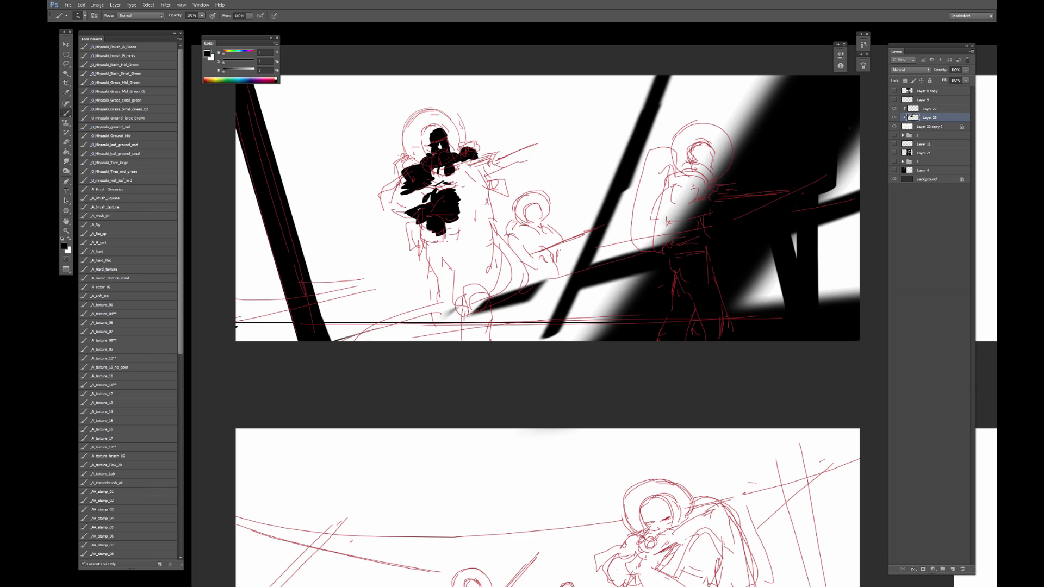
{"action": "key", "text": "x"}
{"action": "key", "text": "x"}
{"action": "key", "text": "bracketright"}
{"action": "mouse_move", "coordinate": [455, 177]}
{"action": "left_mouse_down"}
{"action": "mouse_move", "coordinate": [498, 155]}
{"action": "mouse_move", "coordinate": [470, 160]}
{"action": "mouse_move", "coordinate": [496, 153]}
{"action": "mouse_move", "coordinate": [468, 174]}
{"action": "mouse_move", "coordinate": [514, 64]}
{"action": "left_mouse_up"}
Fill out both of the large rifleman's shoulders and the headset beside his face in black.
{"action": "key", "text": "bracketright"}
{"action": "key", "text": "bracketright"}
{"action": "key", "text": "bracketright"}
{"action": "key", "text": "x"}
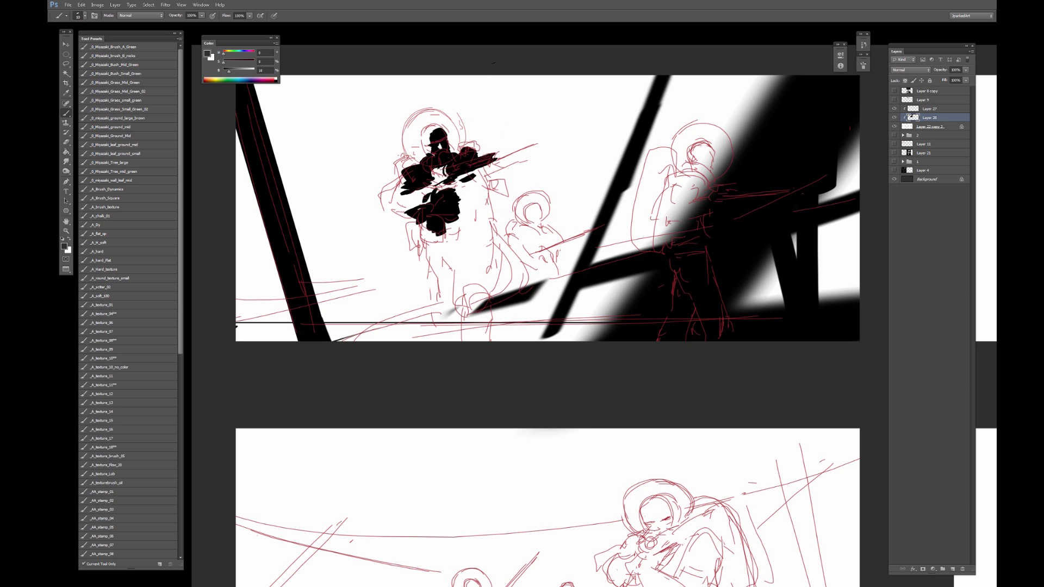
{"action": "left_click", "coordinate": [504, 36], "text": "alt"}
{"action": "key", "text": "]"}
{"action": "mouse_move", "coordinate": [404, 165]}
{"action": "left_mouse_down"}
{"action": "mouse_move", "coordinate": [393, 169]}
{"action": "mouse_move", "coordinate": [401, 176]}
{"action": "mouse_move", "coordinate": [414, 162]}
{"action": "mouse_move", "coordinate": [389, 181]}
{"action": "left_mouse_up"}
{"action": "left_click_drag", "start_coordinate": [462, 144], "coordinate": [473, 149]}
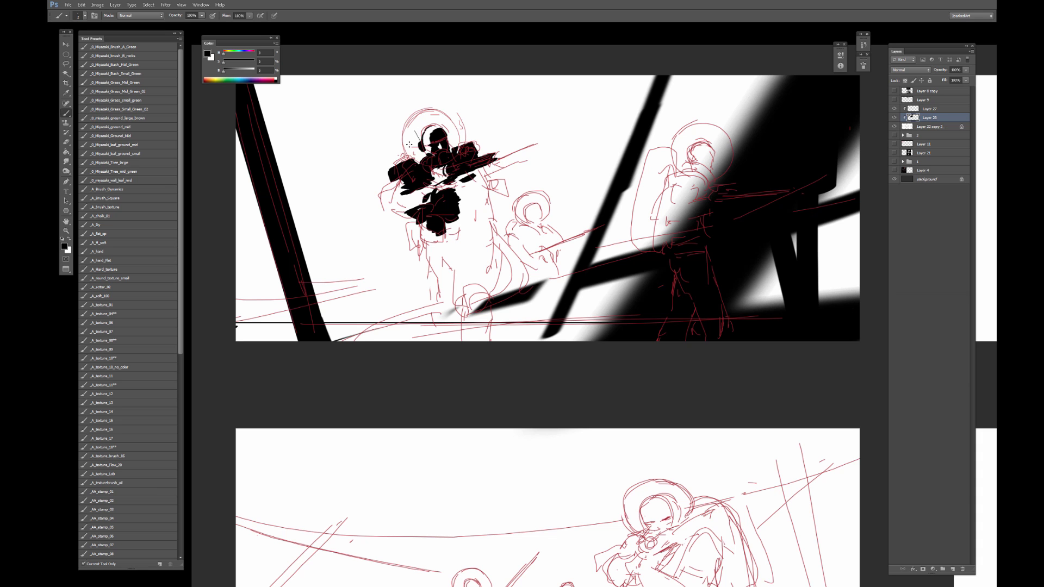
Extend the large rifleman's gun with a thin black barrel following the sketched line.
{"action": "left_click_drag", "start_coordinate": [405, 126], "coordinate": [405, 130]}
{"action": "left_click_drag", "start_coordinate": [435, 109], "coordinate": [466, 145]}
{"action": "key", "text": "ctrl+z"}
{"action": "left_click_drag", "start_coordinate": [491, 166], "coordinate": [533, 143]}
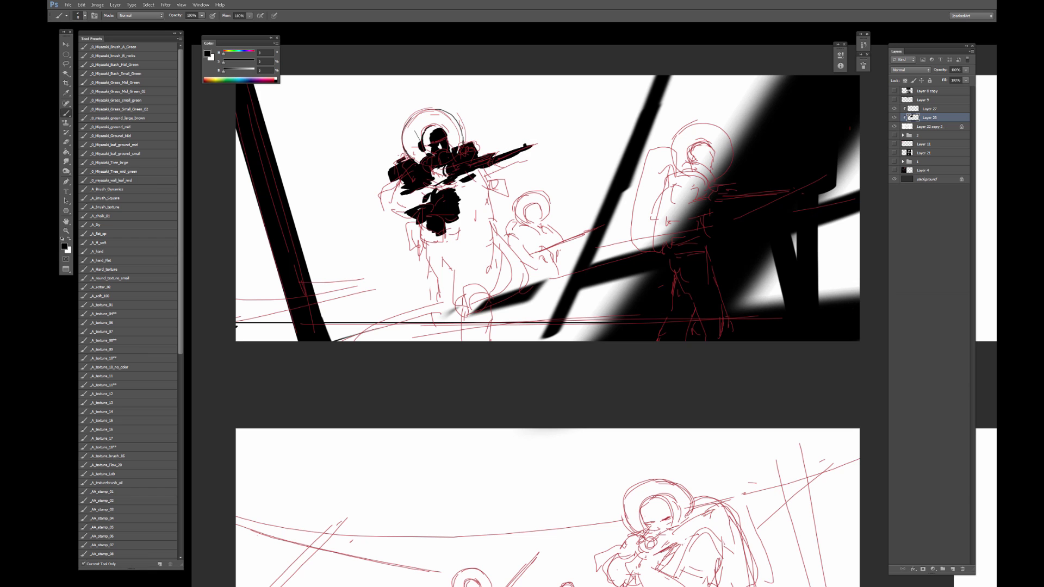
Fill the large rifleman's torso and hips with solid black down to the upper thighs.
{"action": "mouse_move", "coordinate": [481, 183]}
{"action": "left_mouse_down"}
{"action": "mouse_move", "coordinate": [496, 166]}
{"action": "mouse_move", "coordinate": [499, 182]}
{"action": "mouse_move", "coordinate": [465, 190]}
{"action": "mouse_move", "coordinate": [484, 194]}
{"action": "mouse_move", "coordinate": [481, 177]}
{"action": "mouse_move", "coordinate": [486, 195]}
{"action": "mouse_move", "coordinate": [460, 201]}
{"action": "mouse_move", "coordinate": [487, 225]}
{"action": "mouse_move", "coordinate": [462, 255]}
{"action": "left_mouse_up"}
{"action": "left_click_drag", "start_coordinate": [487, 201], "coordinate": [489, 223]}
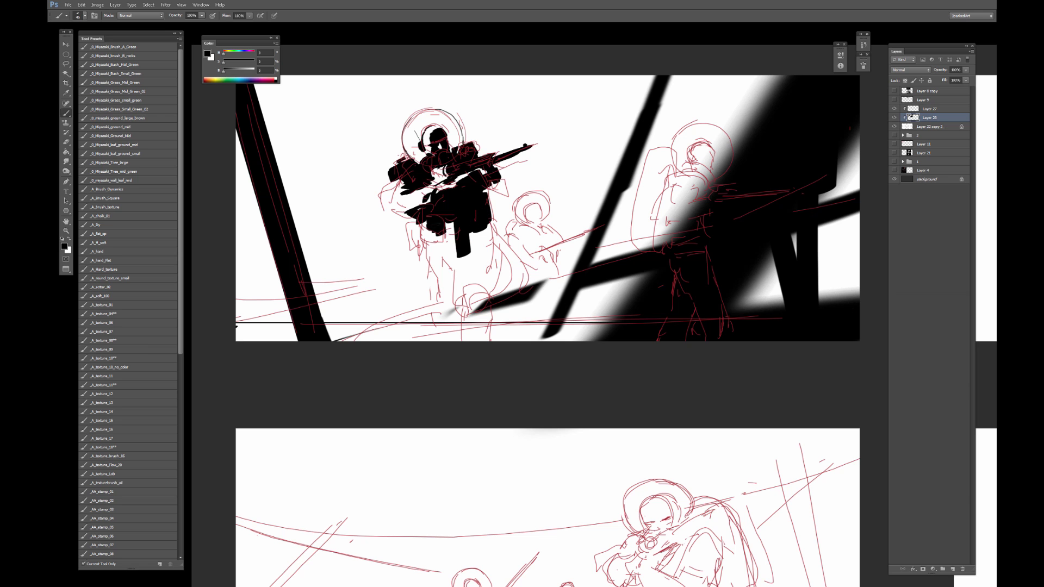
{"action": "mouse_move", "coordinate": [423, 222]}
{"action": "left_mouse_down"}
{"action": "mouse_move", "coordinate": [444, 252]}
{"action": "mouse_move", "coordinate": [419, 250]}
{"action": "mouse_move", "coordinate": [414, 236]}
{"action": "mouse_move", "coordinate": [488, 253]}
{"action": "left_mouse_up"}
{"action": "left_click_drag", "start_coordinate": [492, 213], "coordinate": [487, 262]}
Paint the large rifleman's coat tail and first leg in black, leaving a white gap between the legs.
{"action": "mouse_move", "coordinate": [476, 257]}
{"action": "left_mouse_down"}
{"action": "mouse_move", "coordinate": [467, 266]}
{"action": "mouse_move", "coordinate": [477, 285]}
{"action": "mouse_move", "coordinate": [435, 272]}
{"action": "mouse_move", "coordinate": [441, 324]}
{"action": "mouse_move", "coordinate": [460, 338]}
{"action": "left_mouse_up"}
{"action": "key", "text": "bracketleft"}
{"action": "key", "text": "bracketleft"}
{"action": "key", "text": "bracketleft"}
{"action": "key", "text": "bracketleft"}
{"action": "left_click_drag", "start_coordinate": [462, 277], "coordinate": [458, 261]}
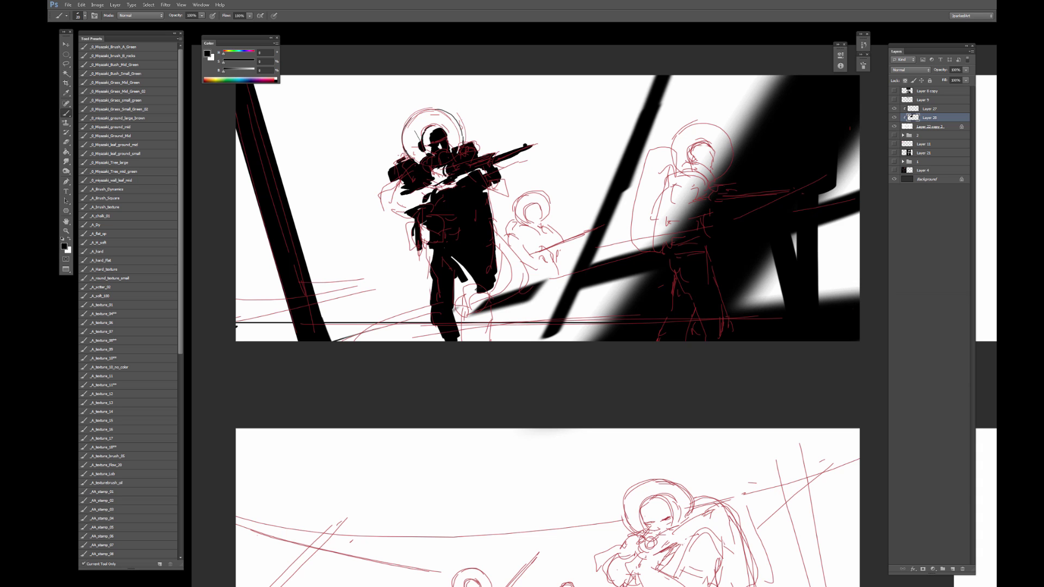
Build up the large rifleman's coat edge, supporting arm and second leg in solid black.
{"action": "mouse_move", "coordinate": [487, 293]}
{"action": "left_mouse_down"}
{"action": "mouse_move", "coordinate": [474, 315]}
{"action": "mouse_move", "coordinate": [488, 296]}
{"action": "left_mouse_up"}
{"action": "left_click_drag", "start_coordinate": [496, 250], "coordinate": [497, 266]}
{"action": "left_click_drag", "start_coordinate": [496, 225], "coordinate": [495, 244]}
{"action": "key", "text": "]"}
{"action": "mouse_move", "coordinate": [490, 196]}
{"action": "left_mouse_down"}
{"action": "mouse_move", "coordinate": [500, 207]}
{"action": "mouse_move", "coordinate": [496, 189]}
{"action": "left_mouse_up"}
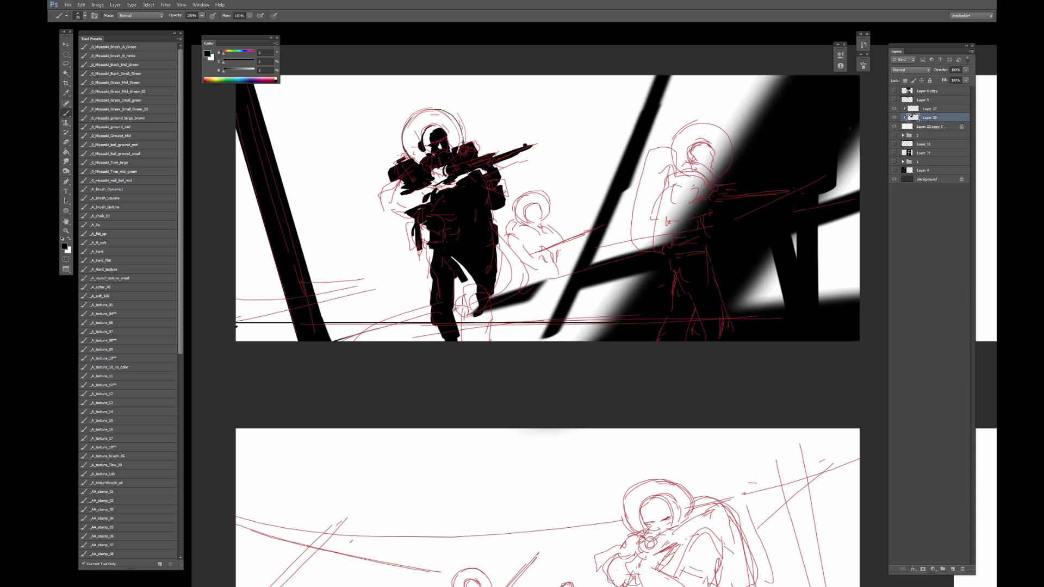
{"action": "mouse_move", "coordinate": [492, 310]}
{"action": "left_mouse_down"}
{"action": "mouse_move", "coordinate": [465, 316]}
{"action": "mouse_move", "coordinate": [479, 341]}
{"action": "mouse_move", "coordinate": [492, 333]}
{"action": "mouse_move", "coordinate": [469, 297]}
{"action": "left_mouse_up"}
Outline the large rifleman's bent elbow and refine the shoulder behind the gun with a fine black brush.
{"action": "key", "text": "["}
{"action": "key", "text": "["}
{"action": "key", "text": "["}
{"action": "key", "text": "["}
{"action": "key", "text": "["}
{"action": "key", "text": "["}
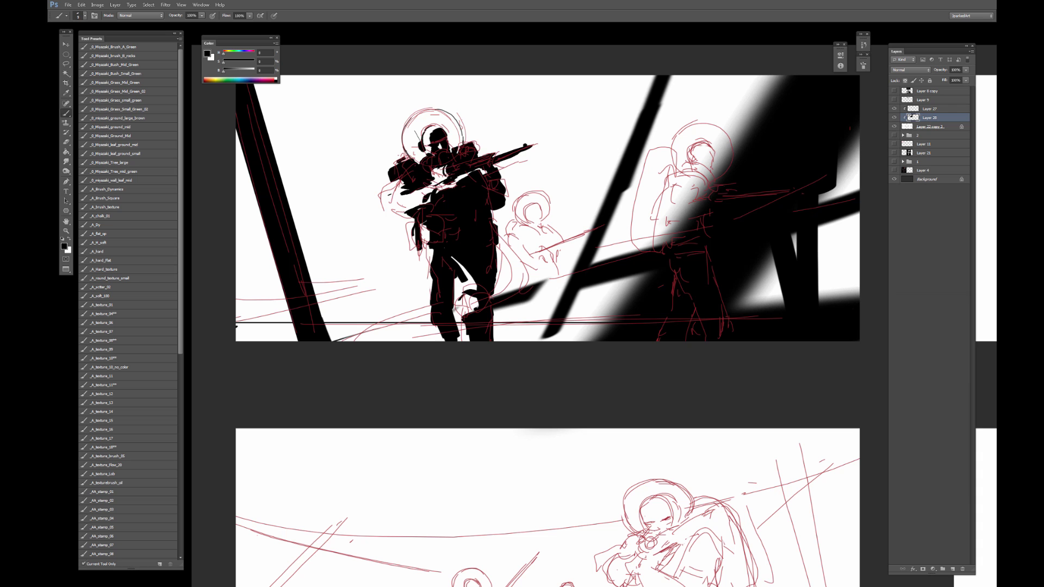
{"action": "mouse_move", "coordinate": [389, 193]}
{"action": "left_mouse_down"}
{"action": "mouse_move", "coordinate": [383, 210]}
{"action": "mouse_move", "coordinate": [391, 197]}
{"action": "left_mouse_up"}
{"action": "left_click_drag", "start_coordinate": [473, 142], "coordinate": [479, 151]}
Block in the face of the smaller soldier behind the rifleman with a black shape.
{"action": "key", "text": "x"}
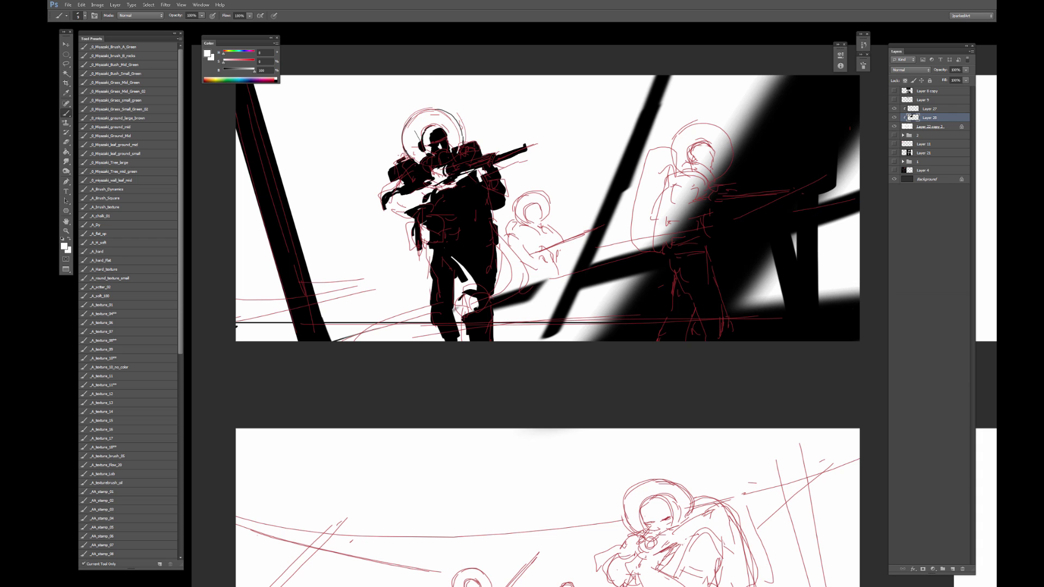
{"action": "left_click", "coordinate": [470, 176], "text": "alt"}
{"action": "left_click", "coordinate": [472, 199], "text": "alt"}
{"action": "left_click_drag", "start_coordinate": [650, 199], "coordinate": [570, 206]}
{"action": "left_click", "coordinate": [575, 63], "text": "alt"}
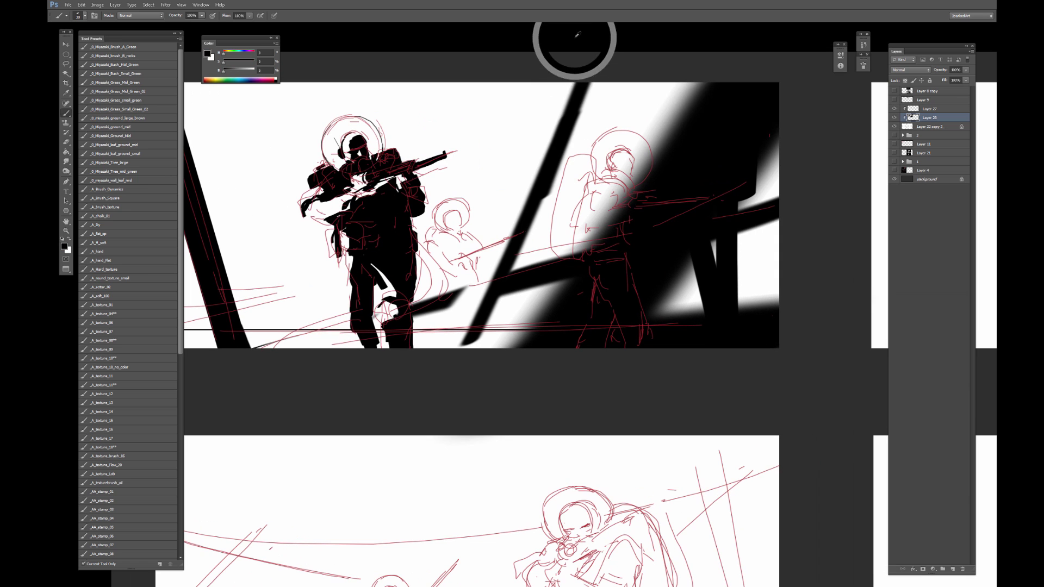
{"action": "key", "text": "bracketright"}
{"action": "key", "text": "bracketright"}
{"action": "mouse_move", "coordinate": [451, 223]}
{"action": "left_mouse_down"}
{"action": "mouse_move", "coordinate": [467, 209]}
{"action": "mouse_move", "coordinate": [472, 217]}
{"action": "left_mouse_up"}
{"action": "key", "text": "bracketright"}
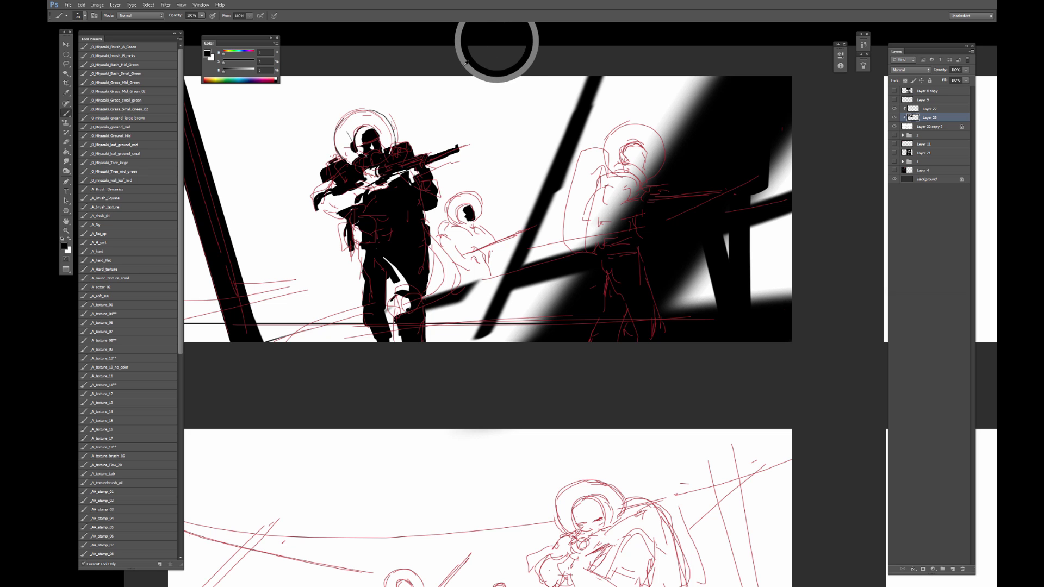
Add the smaller soldier's headset in black and erase a thin gap between it and the face.
{"action": "left_click_drag", "start_coordinate": [618, 32], "coordinate": [615, 35]}
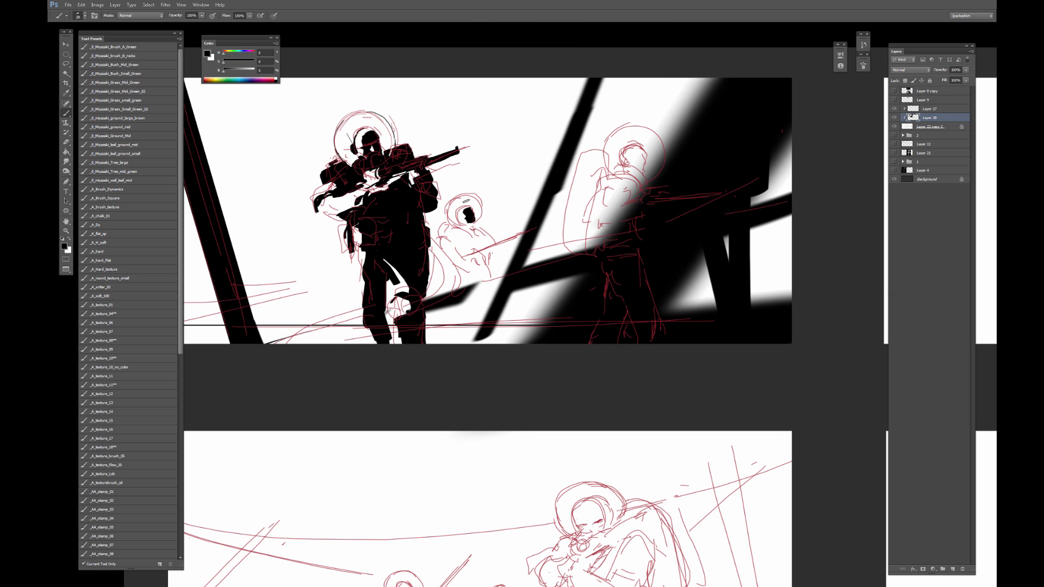
{"action": "left_click_drag", "start_coordinate": [463, 205], "coordinate": [475, 200]}
{"action": "key", "text": "bracketright"}
{"action": "key", "text": "bracketright"}
{"action": "key", "text": "bracketright"}
{"action": "key", "text": "e"}
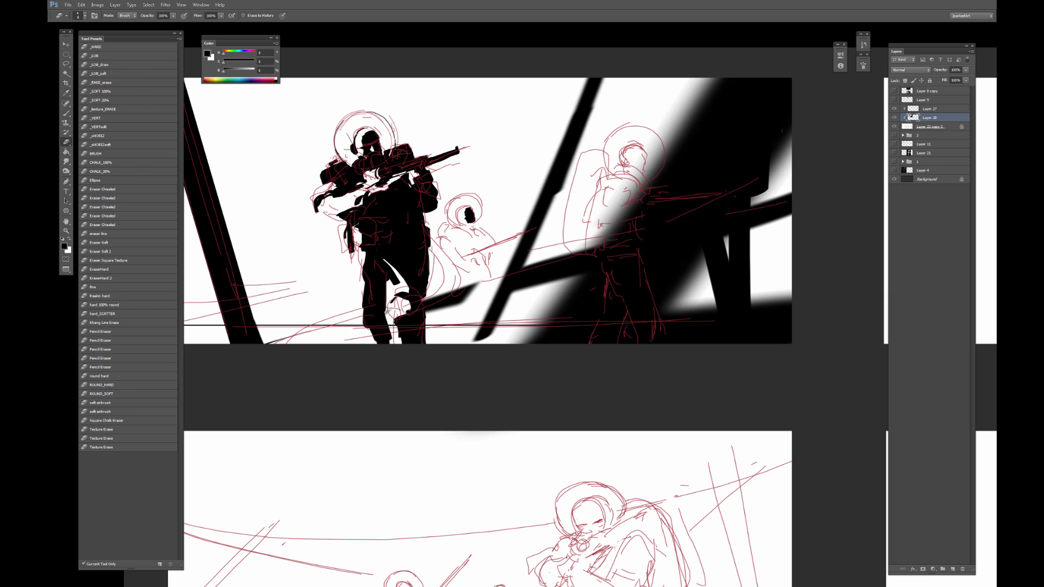
{"action": "key", "text": "b"}
{"action": "key", "text": "e"}
{"action": "key", "text": "b"}
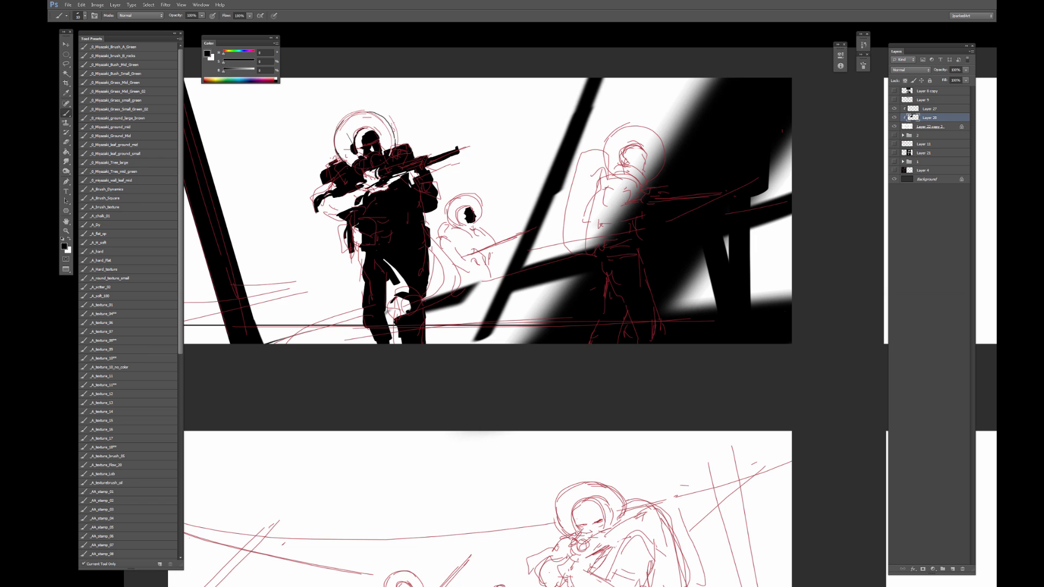
{"action": "key", "text": "e"}
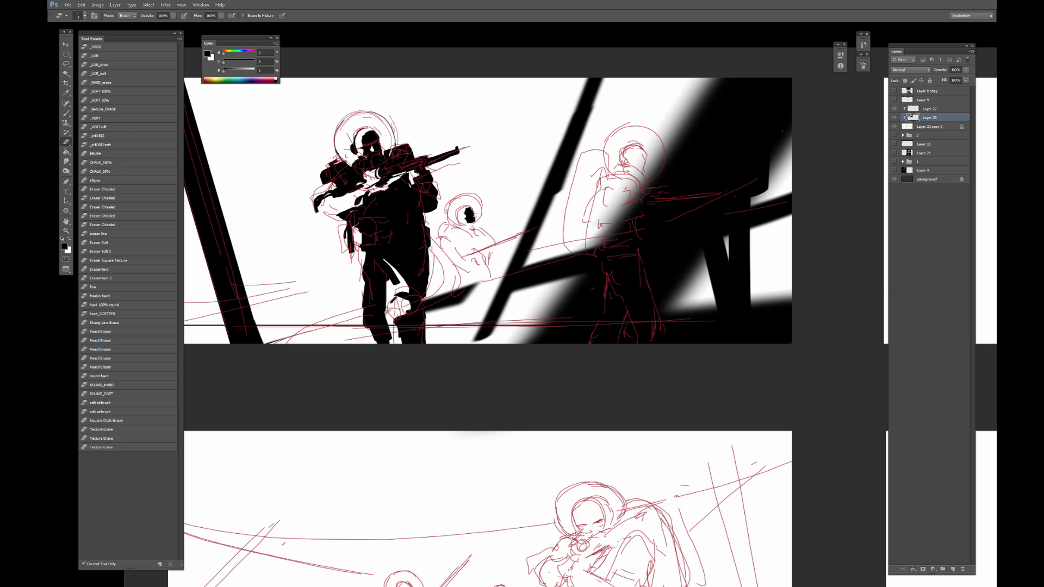
{"action": "left_click_drag", "start_coordinate": [478, 220], "coordinate": [472, 207]}
{"action": "key", "text": "b"}
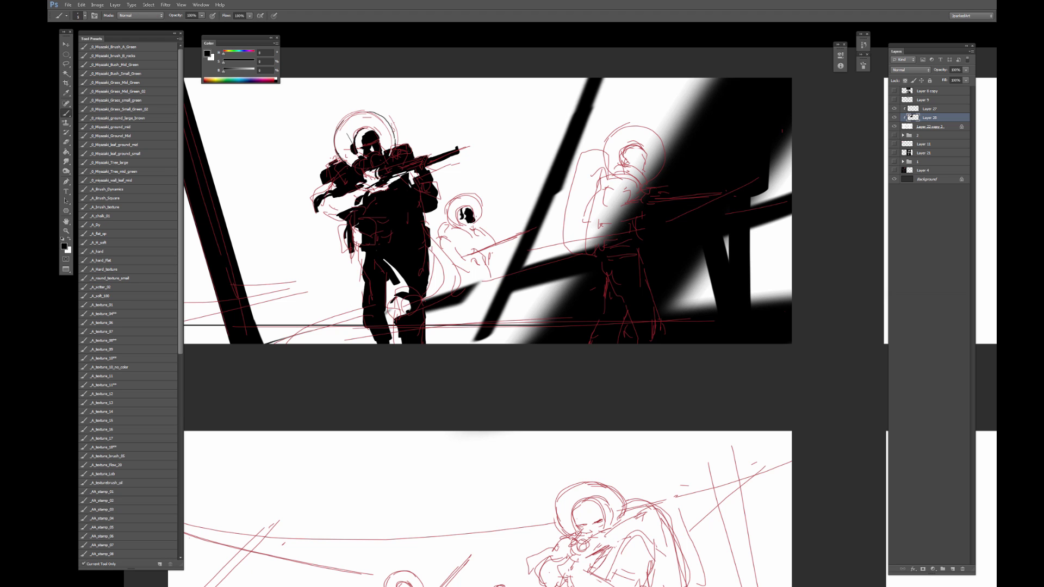
Carve the smaller soldier's face profile and headset edges with fine white strokes.
{"action": "key", "text": "ctrl+plus"}
{"action": "left_click", "coordinate": [466, 219], "text": "alt"}
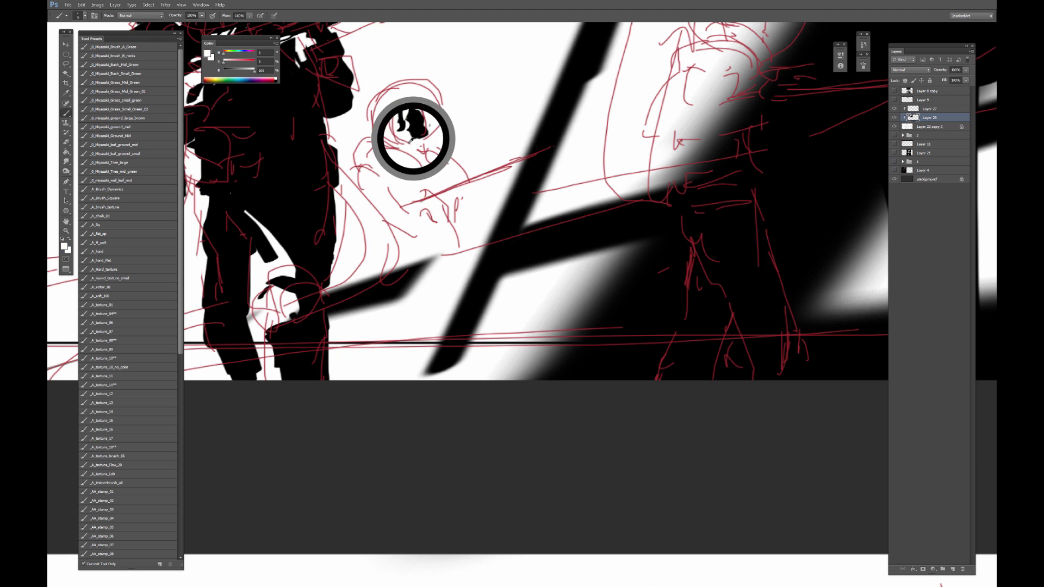
{"action": "left_click", "coordinate": [436, 88], "text": "alt"}
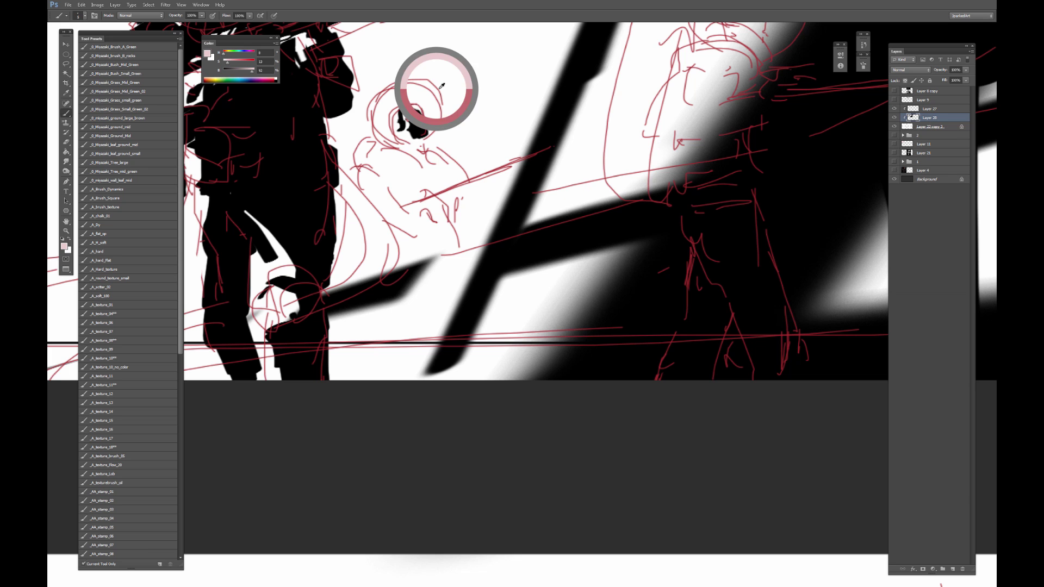
{"action": "left_click_drag", "start_coordinate": [408, 119], "coordinate": [409, 115]}
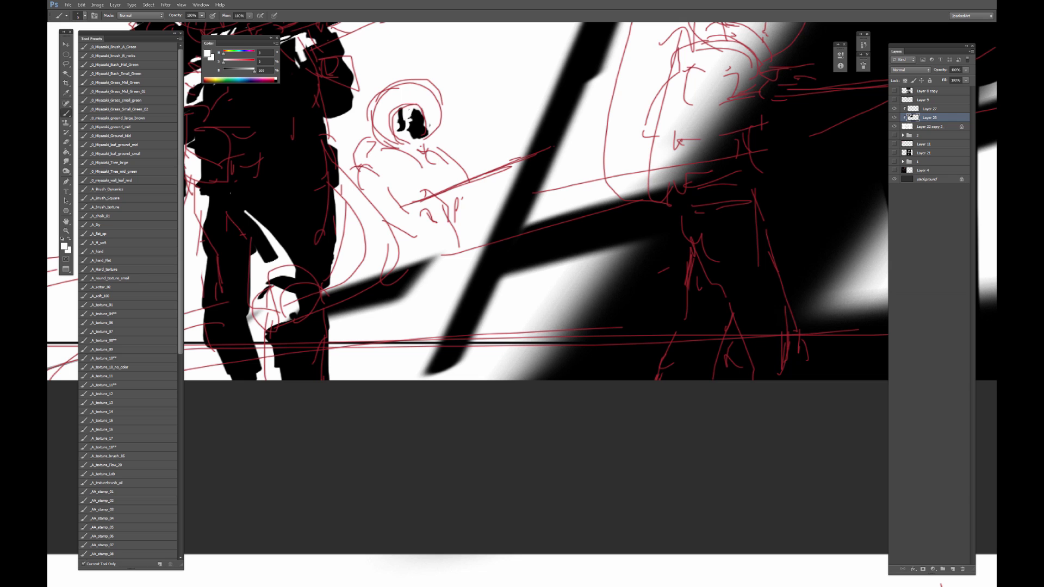
{"action": "left_click_drag", "start_coordinate": [409, 124], "coordinate": [424, 131]}
{"action": "left_click", "coordinate": [410, 123], "text": "alt"}
{"action": "left_click", "coordinate": [459, 105], "text": "alt"}
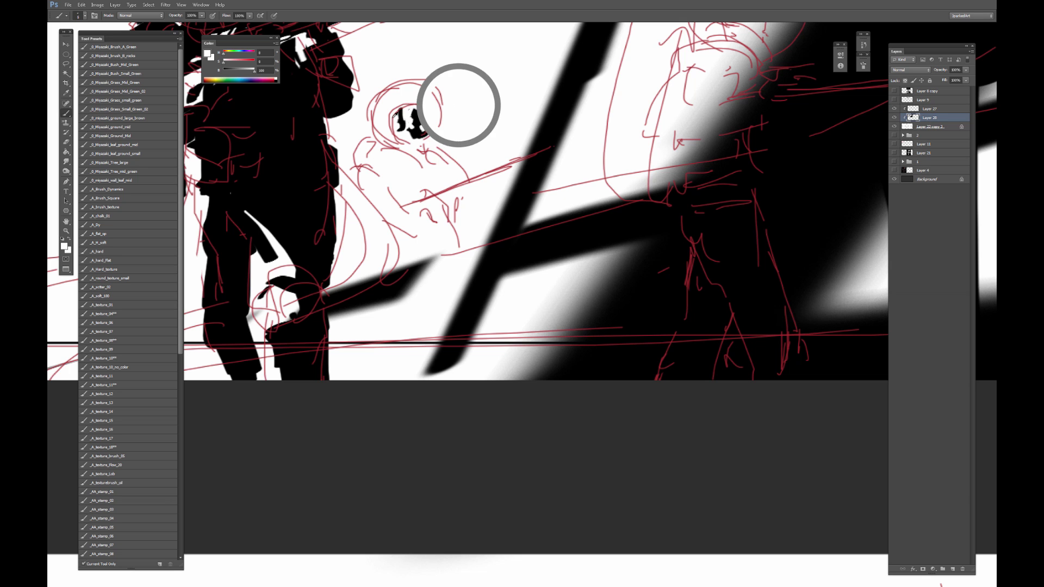
Paint the smaller soldier's torso, arm and rifle as a solid black silhouette with a larger brush.
{"action": "key", "text": "bracketright"}
{"action": "key", "text": "bracketright"}
{"action": "key", "text": "bracketright"}
{"action": "key", "text": "bracketright"}
{"action": "mouse_move", "coordinate": [410, 130]}
{"action": "left_mouse_down"}
{"action": "mouse_move", "coordinate": [412, 139]}
{"action": "mouse_move", "coordinate": [407, 119]}
{"action": "mouse_move", "coordinate": [402, 142]}
{"action": "mouse_move", "coordinate": [447, 173]}
{"action": "mouse_move", "coordinate": [416, 191]}
{"action": "mouse_move", "coordinate": [388, 173]}
{"action": "mouse_move", "coordinate": [388, 191]}
{"action": "mouse_move", "coordinate": [438, 229]}
{"action": "mouse_move", "coordinate": [438, 209]}
{"action": "mouse_move", "coordinate": [451, 247]}
{"action": "mouse_move", "coordinate": [462, 177]}
{"action": "mouse_move", "coordinate": [467, 185]}
{"action": "mouse_move", "coordinate": [524, 162]}
{"action": "mouse_move", "coordinate": [457, 192]}
{"action": "mouse_move", "coordinate": [525, 166]}
{"action": "left_mouse_up"}
{"action": "left_click", "coordinate": [504, 226], "text": "alt"}
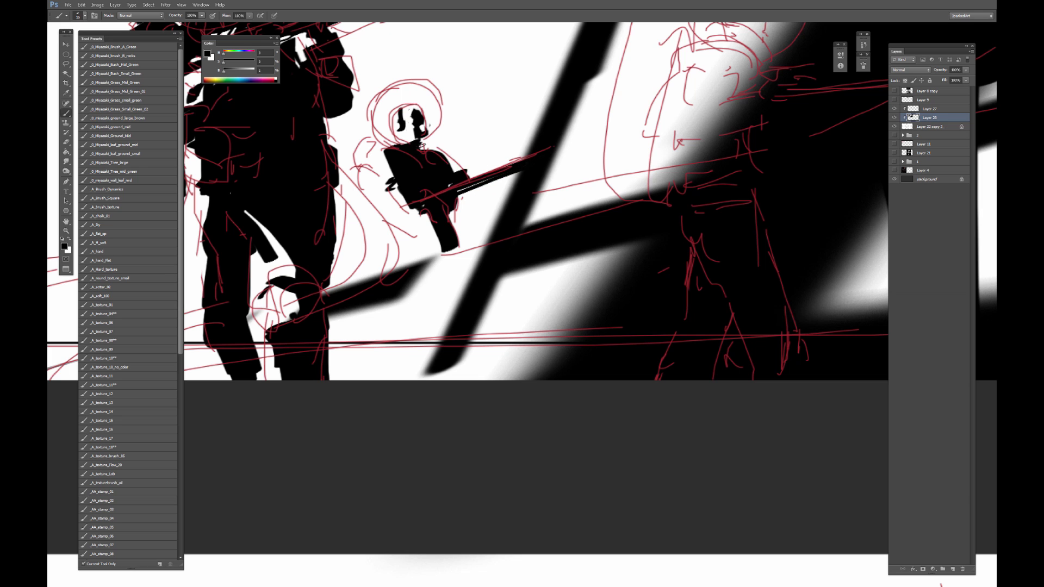
Refine the smaller soldier's jaw, neck and headset, alternating fine black strokes with the Eraser.
{"action": "left_click_drag", "start_coordinate": [422, 125], "coordinate": [429, 133]}
{"action": "key", "text": "e"}
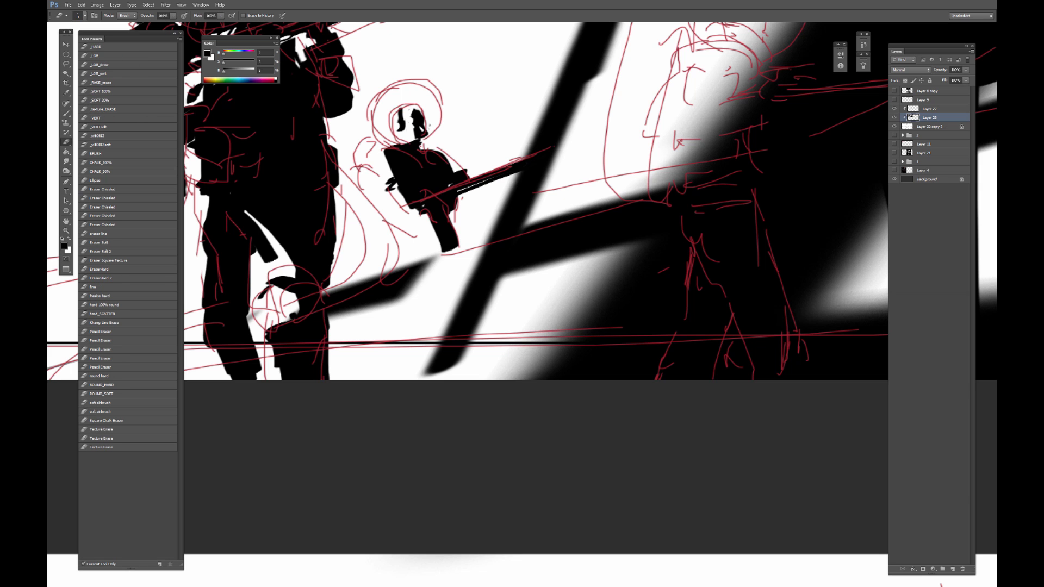
{"action": "key", "text": "b"}
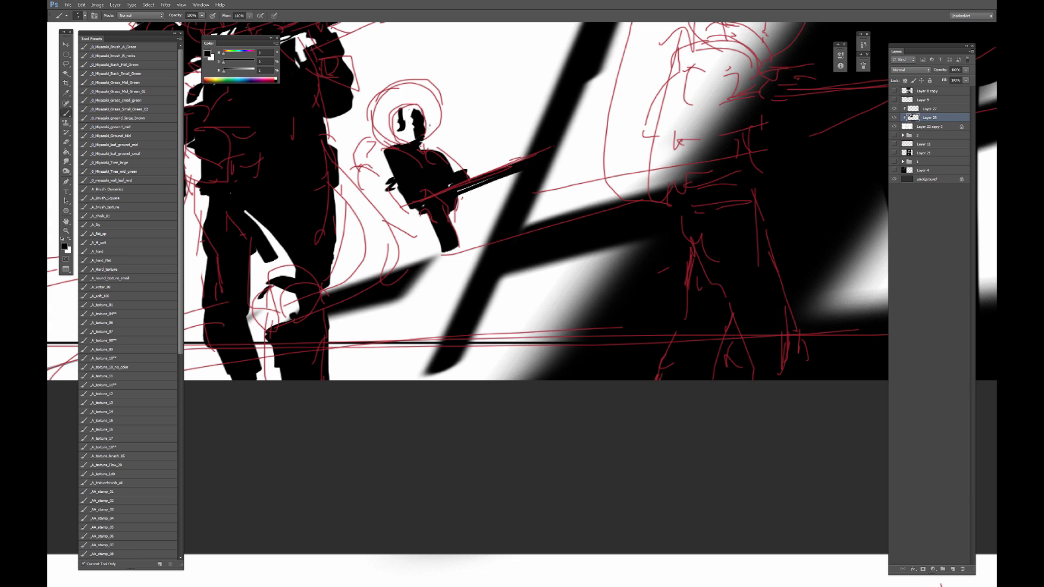
{"action": "key", "text": "e"}
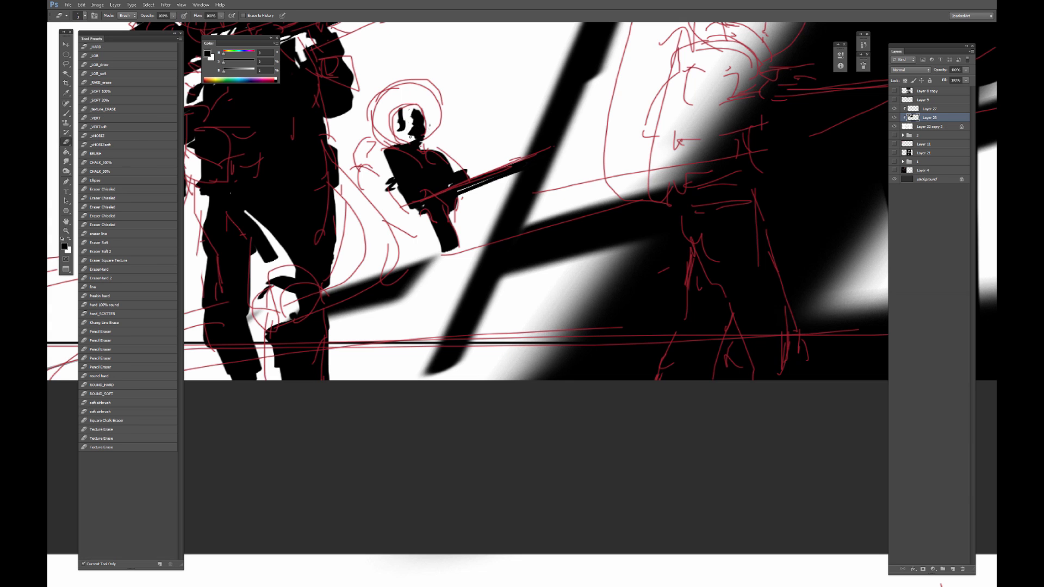
{"action": "key", "text": "b"}
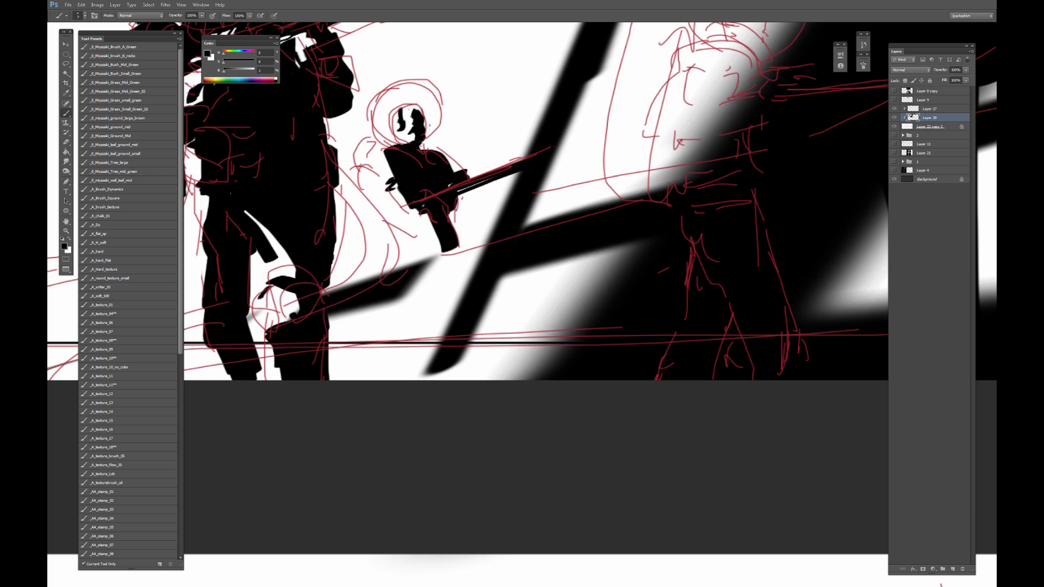
{"action": "mouse_move", "coordinate": [413, 109]}
{"action": "left_mouse_down"}
{"action": "mouse_move", "coordinate": [390, 134]}
{"action": "mouse_move", "coordinate": [396, 143]}
{"action": "mouse_move", "coordinate": [399, 132]}
{"action": "left_mouse_up"}
Paint a small black shape for the gear behind the smaller soldier's shoulder with an enlarged brush.
{"action": "key", "text": "bracketright"}
{"action": "key", "text": "bracketright"}
{"action": "key", "text": "bracketright"}
{"action": "key", "text": "bracketright"}
{"action": "key", "text": "bracketright"}
{"action": "left_click_drag", "start_coordinate": [373, 145], "coordinate": [365, 162]}
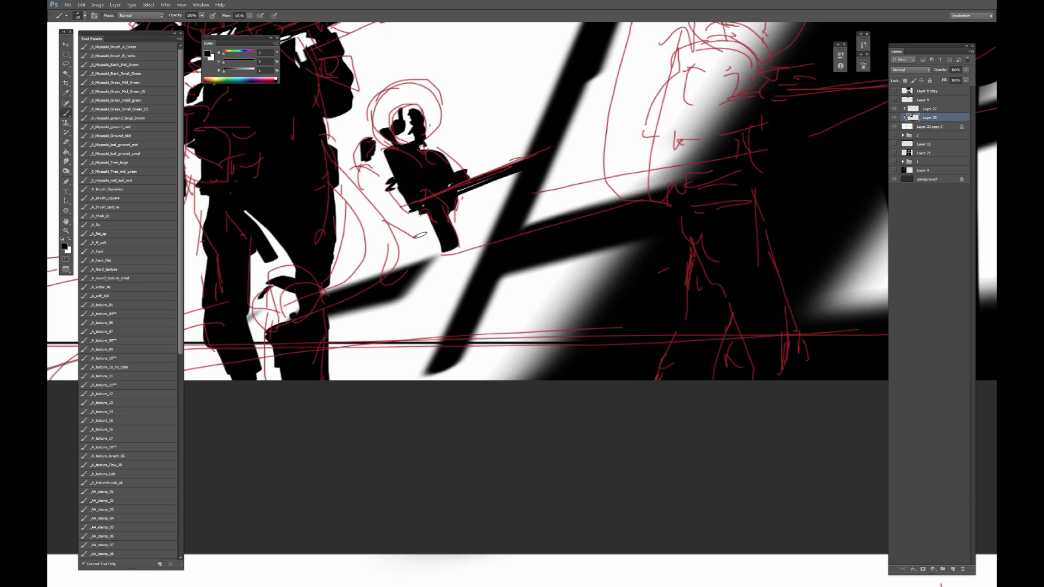
Fill the smaller soldier's waist in black and paint the curved band between the two soldiers.
{"action": "mouse_move", "coordinate": [420, 235]}
{"action": "left_mouse_down"}
{"action": "mouse_move", "coordinate": [374, 205]}
{"action": "mouse_move", "coordinate": [432, 233]}
{"action": "mouse_move", "coordinate": [421, 222]}
{"action": "mouse_move", "coordinate": [420, 259]}
{"action": "left_mouse_up"}
{"action": "key", "text": "bracketright"}
{"action": "key", "text": "bracketright"}
{"action": "key", "text": "ctrl+minus"}
{"action": "key", "text": "ctrl+minus"}
{"action": "left_click_drag", "start_coordinate": [488, 278], "coordinate": [476, 233]}
{"action": "key", "text": "bracketleft"}
{"action": "key", "text": "bracketleft"}
{"action": "mouse_move", "coordinate": [419, 194]}
{"action": "left_mouse_down"}
{"action": "mouse_move", "coordinate": [432, 215]}
{"action": "mouse_move", "coordinate": [428, 251]}
{"action": "left_mouse_up"}
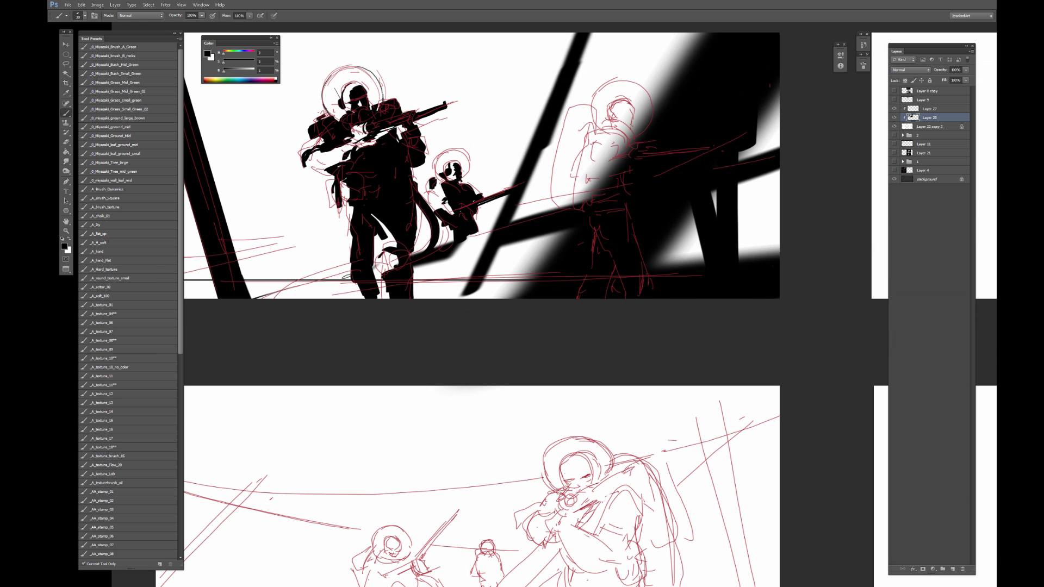
Add a curved black line on the ground and paint the smaller soldier's hips and legs in black.
{"action": "left_click_drag", "start_coordinate": [285, 298], "coordinate": [346, 280]}
{"action": "mouse_move", "coordinate": [452, 242]}
{"action": "left_mouse_down"}
{"action": "mouse_move", "coordinate": [445, 228]}
{"action": "mouse_move", "coordinate": [441, 245]}
{"action": "mouse_move", "coordinate": [439, 220]}
{"action": "left_mouse_up"}
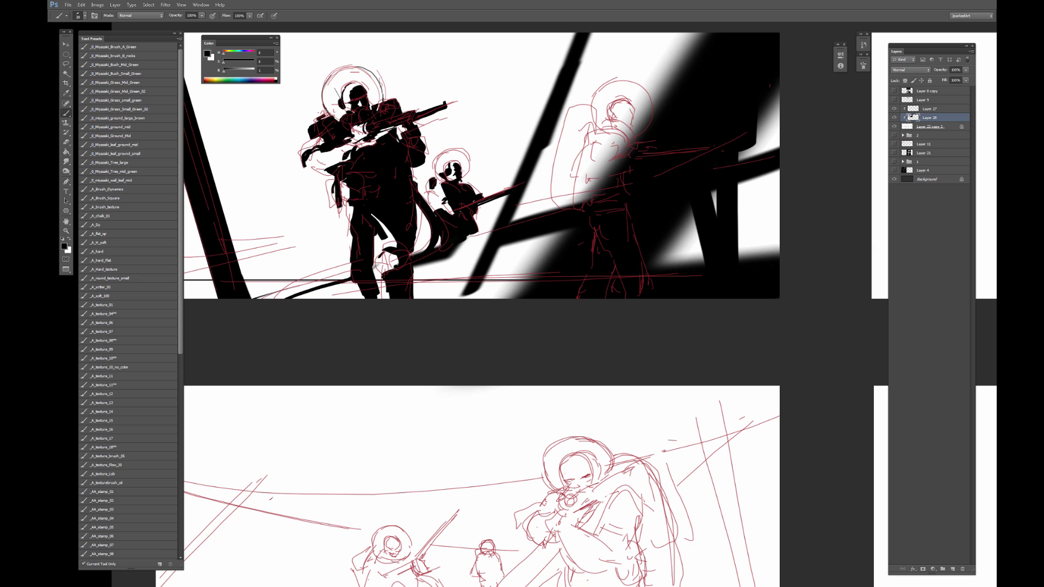
{"action": "mouse_move", "coordinate": [451, 264]}
{"action": "left_mouse_down"}
{"action": "mouse_move", "coordinate": [471, 235]}
{"action": "mouse_move", "coordinate": [449, 267]}
{"action": "mouse_move", "coordinate": [451, 292]}
{"action": "left_mouse_up"}
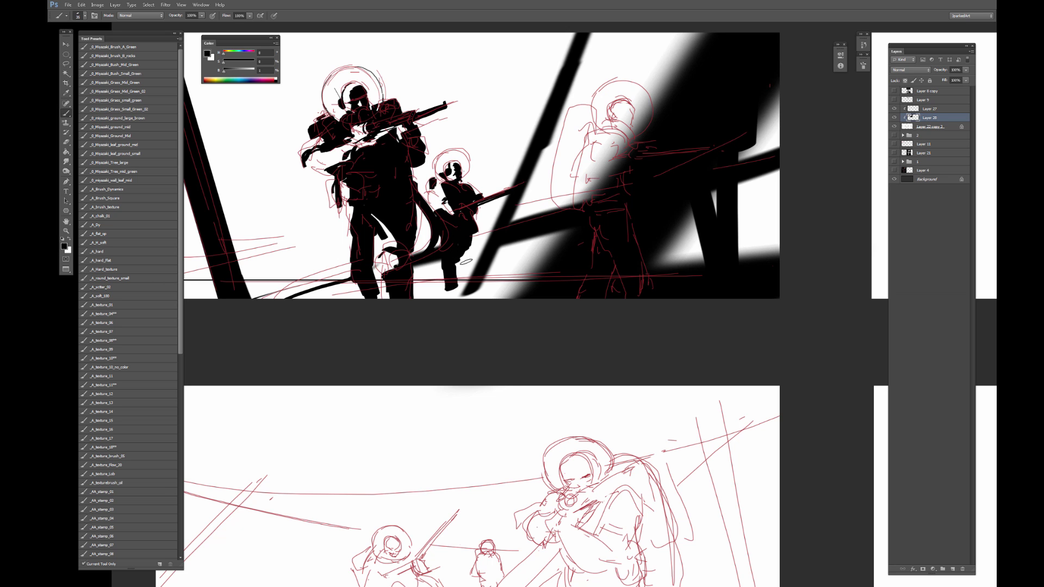
{"action": "mouse_move", "coordinate": [467, 255]}
{"action": "left_mouse_down"}
{"action": "mouse_move", "coordinate": [474, 241]}
{"action": "mouse_move", "coordinate": [446, 298]}
{"action": "left_mouse_up"}
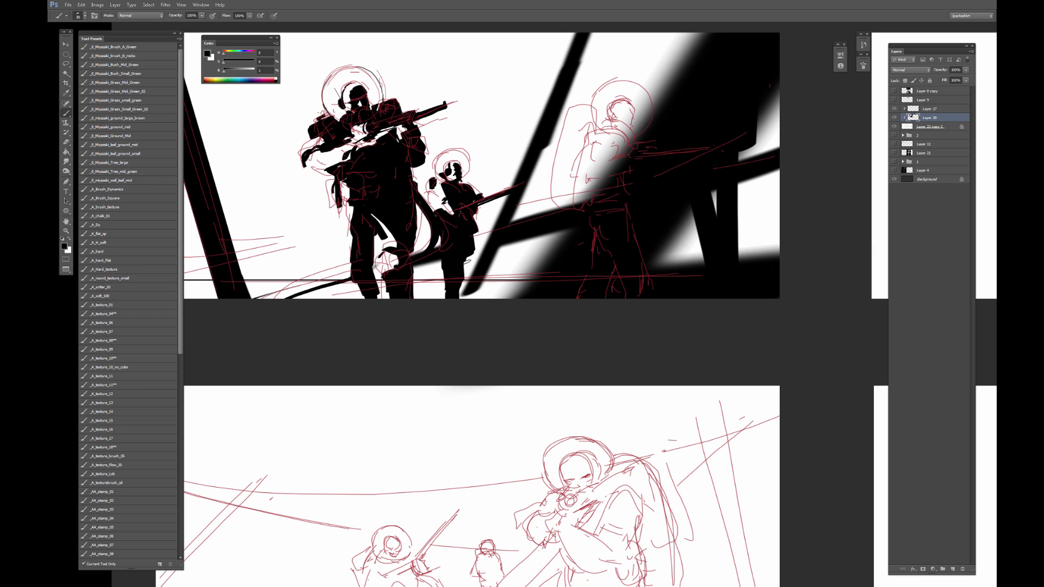
Finish the smaller soldier's lower leg in black and paint fine white highlights along the rifle with a reduced brush.
{"action": "left_click_drag", "start_coordinate": [467, 262], "coordinate": [465, 278]}
{"action": "key", "text": "ctrl+plus"}
{"action": "left_click_drag", "start_coordinate": [463, 115], "coordinate": [468, 191]}
{"action": "key", "text": "bracketleft"}
{"action": "key", "text": "bracketleft"}
{"action": "key", "text": "bracketleft"}
{"action": "key", "text": "bracketleft"}
{"action": "key", "text": "x"}
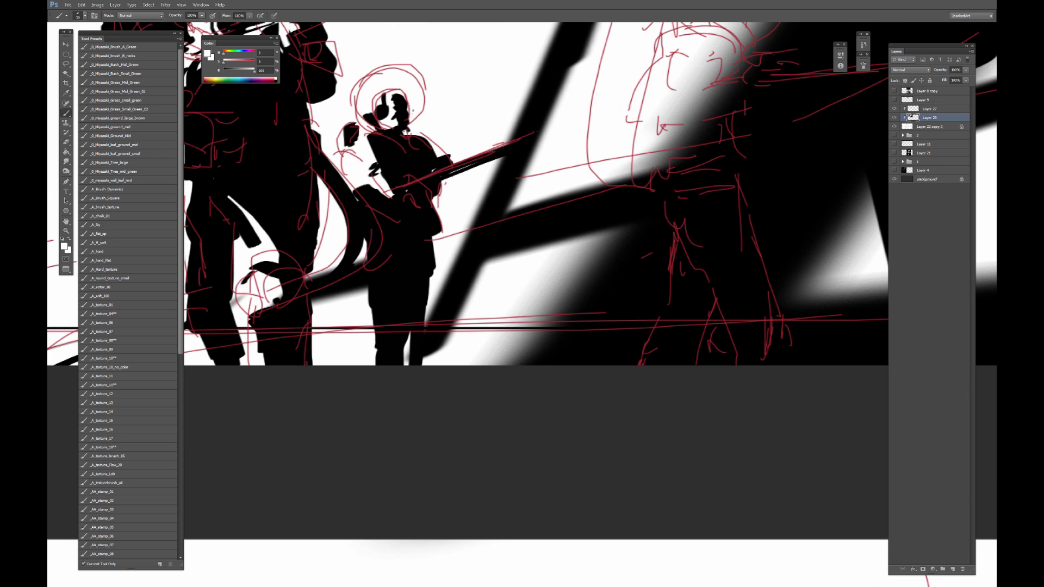
{"action": "left_click_drag", "start_coordinate": [492, 152], "coordinate": [510, 144]}
{"action": "mouse_move", "coordinate": [438, 165]}
{"action": "left_mouse_down"}
{"action": "mouse_move", "coordinate": [421, 185]}
{"action": "mouse_move", "coordinate": [435, 167]}
{"action": "mouse_move", "coordinate": [422, 175]}
{"action": "left_mouse_up"}
Draw the thin black helmet outline around the smaller soldier's head and join the shoulder gear to the body.
{"action": "key", "text": "x"}
{"action": "key", "text": "bracketright"}
{"action": "left_click_drag", "start_coordinate": [459, 204], "coordinate": [548, 236]}
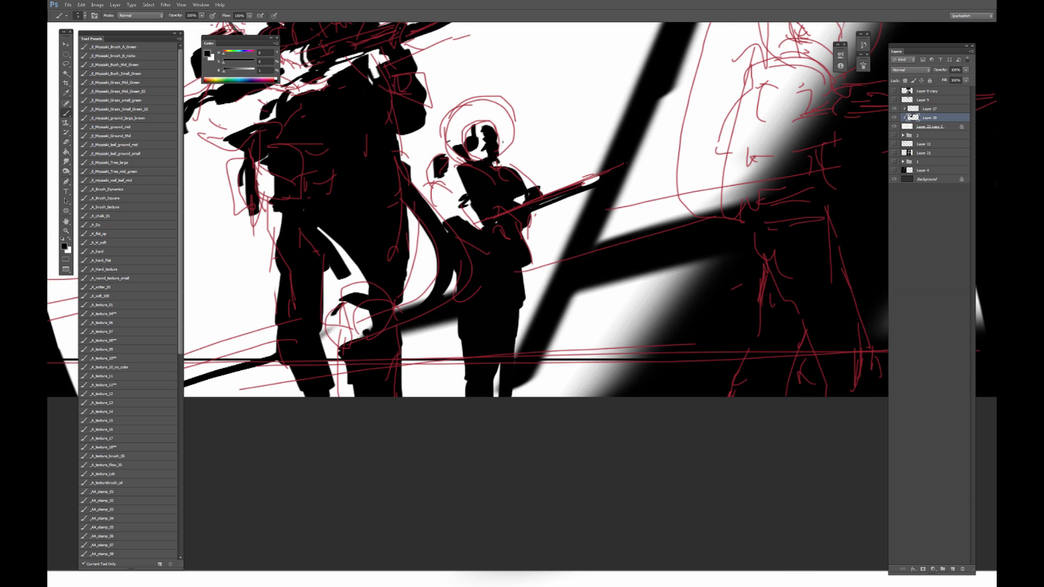
{"action": "mouse_move", "coordinate": [449, 143]}
{"action": "left_mouse_down"}
{"action": "mouse_move", "coordinate": [455, 110]}
{"action": "mouse_move", "coordinate": [489, 97]}
{"action": "mouse_move", "coordinate": [480, 98]}
{"action": "mouse_move", "coordinate": [512, 118]}
{"action": "mouse_move", "coordinate": [511, 142]}
{"action": "left_mouse_up"}
{"action": "key", "text": "ctrl+z"}
{"action": "mouse_move", "coordinate": [485, 99]}
{"action": "left_mouse_down"}
{"action": "mouse_move", "coordinate": [511, 116]}
{"action": "mouse_move", "coordinate": [513, 137]}
{"action": "mouse_move", "coordinate": [501, 159]}
{"action": "mouse_move", "coordinate": [450, 162]}
{"action": "mouse_move", "coordinate": [464, 186]}
{"action": "left_mouse_up"}
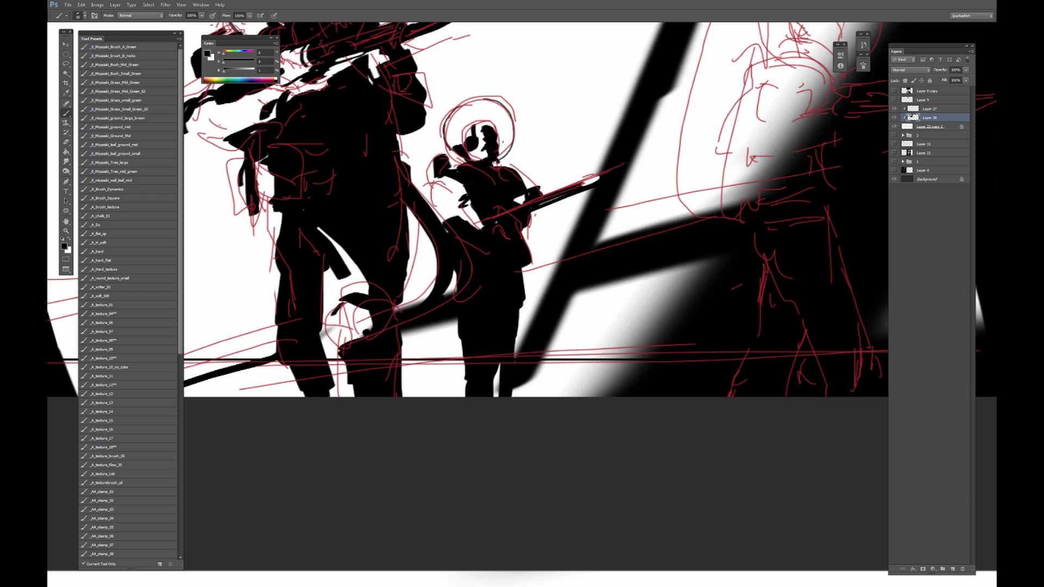
Hide the red sketch on Layer 27 and add a black stroke under the larger soldier's bent arm.
{"action": "key", "text": "ctrl+minus"}
{"action": "left_click", "coordinate": [894, 109]}
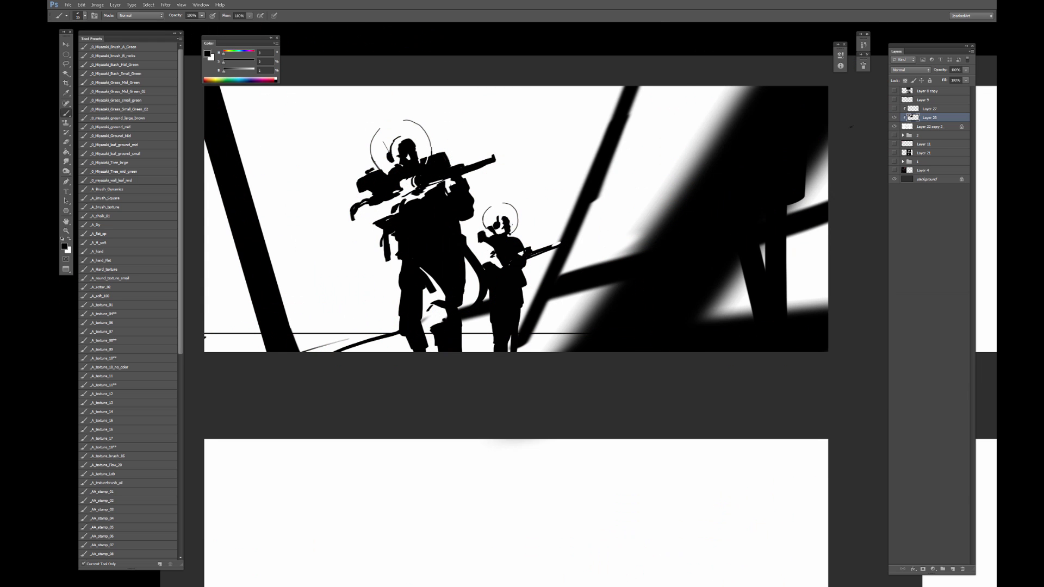
{"action": "left_click_drag", "start_coordinate": [600, 216], "coordinate": [585, 215]}
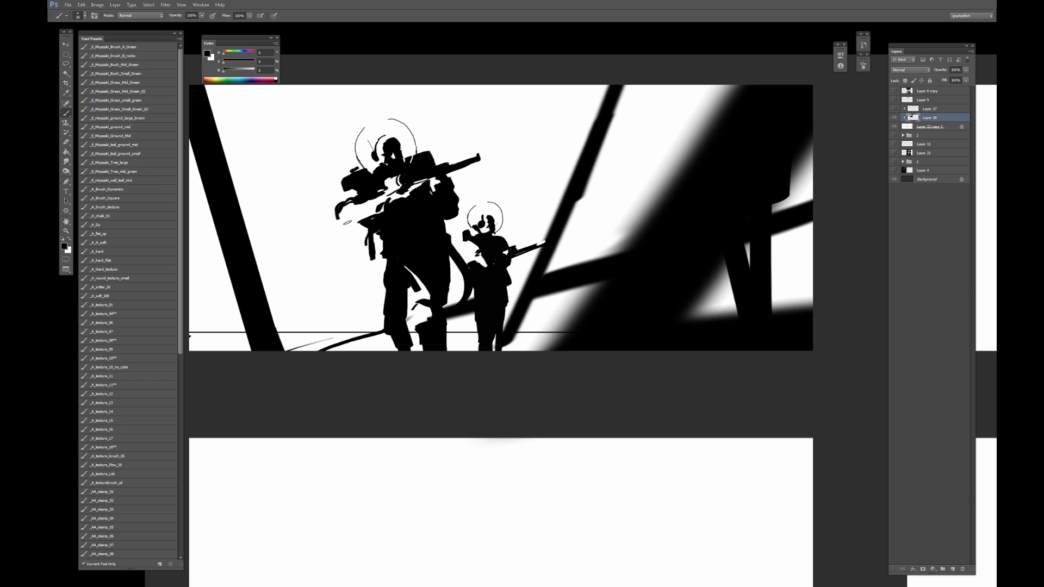
{"action": "mouse_move", "coordinate": [351, 225]}
{"action": "left_mouse_down"}
{"action": "mouse_move", "coordinate": [367, 229]}
{"action": "mouse_move", "coordinate": [377, 200]}
{"action": "mouse_move", "coordinate": [375, 212]}
{"action": "left_mouse_up"}
Reshape the larger soldier's elbow and sleeve, alternating strokes of white and black sampled from the picture.
{"action": "left_click", "coordinate": [369, 208], "text": "alt"}
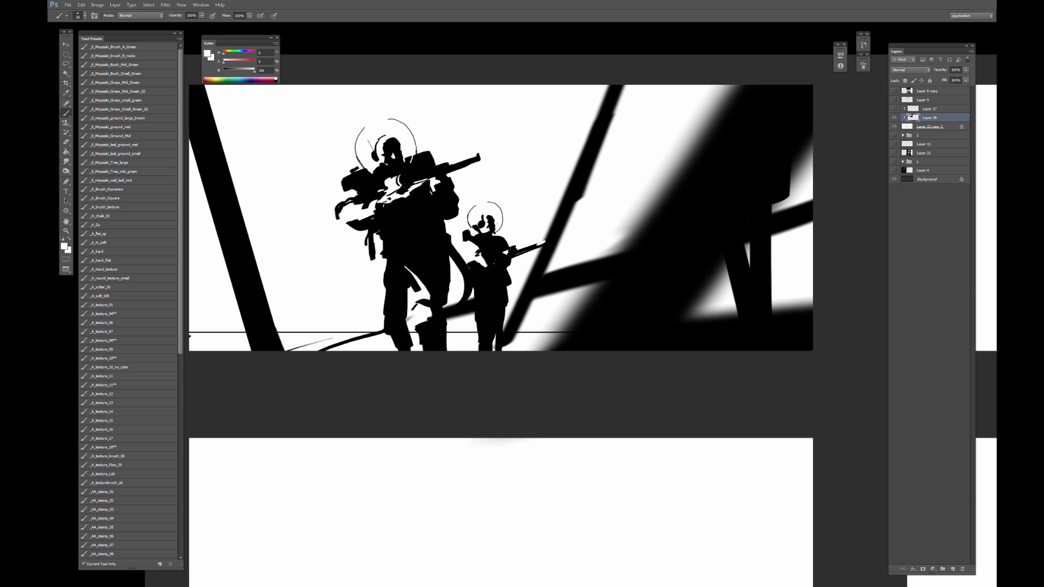
{"action": "mouse_move", "coordinate": [383, 214]}
{"action": "left_mouse_down"}
{"action": "mouse_move", "coordinate": [395, 210]}
{"action": "mouse_move", "coordinate": [379, 210]}
{"action": "left_mouse_up"}
{"action": "left_click", "coordinate": [404, 208], "text": "alt"}
{"action": "left_click", "coordinate": [373, 209], "text": "alt"}
{"action": "left_click", "coordinate": [379, 196], "text": "alt"}
{"action": "left_click_drag", "start_coordinate": [373, 201], "coordinate": [369, 218]}
{"action": "key", "text": "]"}
{"action": "left_click_drag", "start_coordinate": [349, 206], "coordinate": [359, 208]}
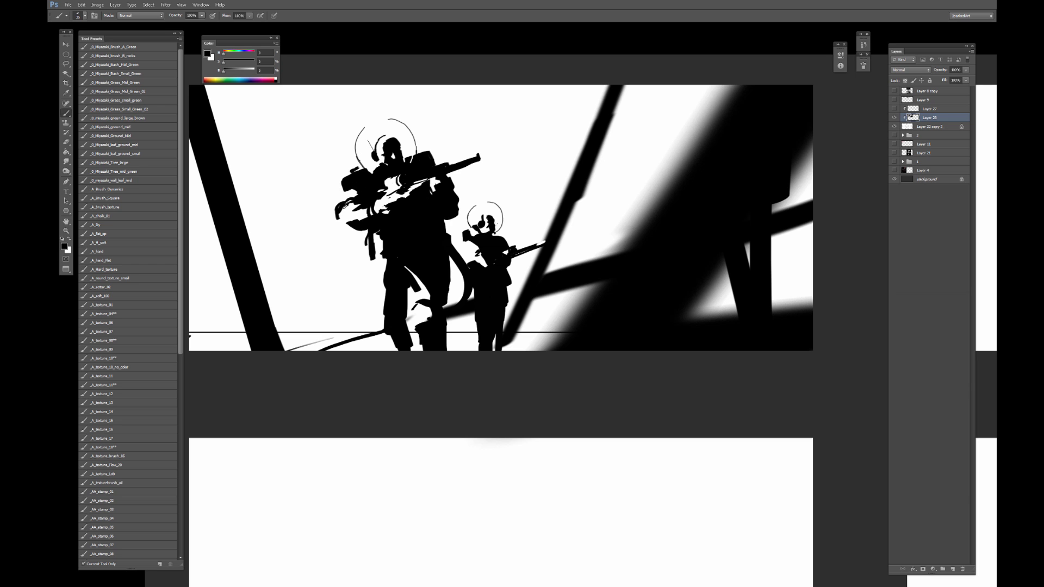
{"action": "left_click", "coordinate": [345, 210], "text": "alt"}
{"action": "mouse_move", "coordinate": [332, 216]}
{"action": "left_mouse_down"}
{"action": "mouse_move", "coordinate": [341, 202]}
{"action": "mouse_move", "coordinate": [363, 203]}
{"action": "left_mouse_up"}
Break up the larger soldier's forearm with small fold marks in sampled black and white, using a finer brush.
{"action": "left_click", "coordinate": [367, 197], "text": "alt"}
{"action": "left_click", "coordinate": [343, 201], "text": "alt"}
{"action": "left_click", "coordinate": [354, 190], "text": "alt"}
{"action": "left_click", "coordinate": [358, 227], "text": "alt"}
{"action": "left_click", "coordinate": [362, 205], "text": "alt"}
{"action": "key", "text": "bracketleft"}
{"action": "key", "text": "bracketleft"}
{"action": "key", "text": "bracketleft"}
{"action": "left_click_drag", "start_coordinate": [350, 215], "coordinate": [372, 211]}
{"action": "key", "text": "bracketright"}
{"action": "key", "text": "bracketright"}
{"action": "left_click", "coordinate": [379, 207], "text": "alt"}
{"action": "key", "text": "bracketleft"}
{"action": "left_click", "coordinate": [378, 223], "text": "alt"}
{"action": "left_click_drag", "start_coordinate": [372, 215], "coordinate": [378, 207]}
Paint black gear shapes at the larger soldier's shoulder below the helmet ring with an enlarged brush.
{"action": "key", "text": "bracketleft"}
{"action": "left_click", "coordinate": [386, 173], "text": "alt"}
{"action": "left_click", "coordinate": [394, 181], "text": "alt"}
{"action": "left_click", "coordinate": [380, 162], "text": "alt"}
{"action": "left_click", "coordinate": [375, 157], "text": "alt"}
{"action": "key", "text": "bracketright"}
{"action": "key", "text": "bracketright"}
{"action": "key", "text": "bracketright"}
{"action": "key", "text": "bracketright"}
{"action": "key", "text": "bracketright"}
{"action": "left_click", "coordinate": [379, 173], "text": "alt"}
{"action": "left_click", "coordinate": [371, 165]}
{"action": "left_click_drag", "start_coordinate": [373, 163], "coordinate": [370, 168]}
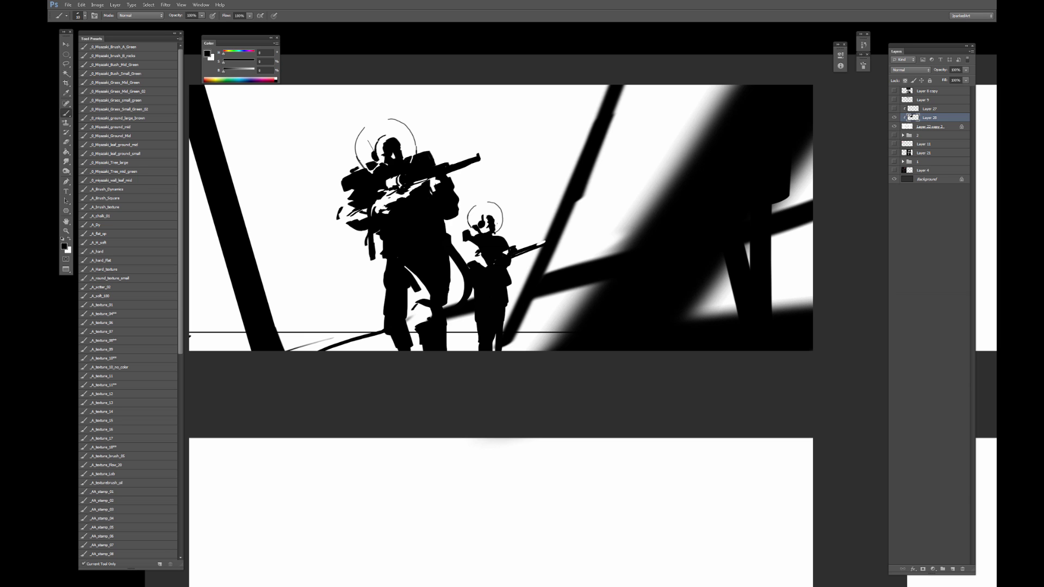
Touch up the larger soldier's shoulder gear and roughen the silhouette edge at the hip.
{"action": "left_click", "coordinate": [438, 133], "text": "alt"}
{"action": "left_click_drag", "start_coordinate": [367, 175], "coordinate": [379, 176]}
{"action": "left_click", "coordinate": [373, 187], "text": "alt"}
{"action": "left_click", "coordinate": [380, 275], "text": "alt"}
{"action": "left_click", "coordinate": [387, 253], "text": "alt"}
{"action": "left_click_drag", "start_coordinate": [377, 260], "coordinate": [386, 265]}
{"action": "key", "text": "e"}
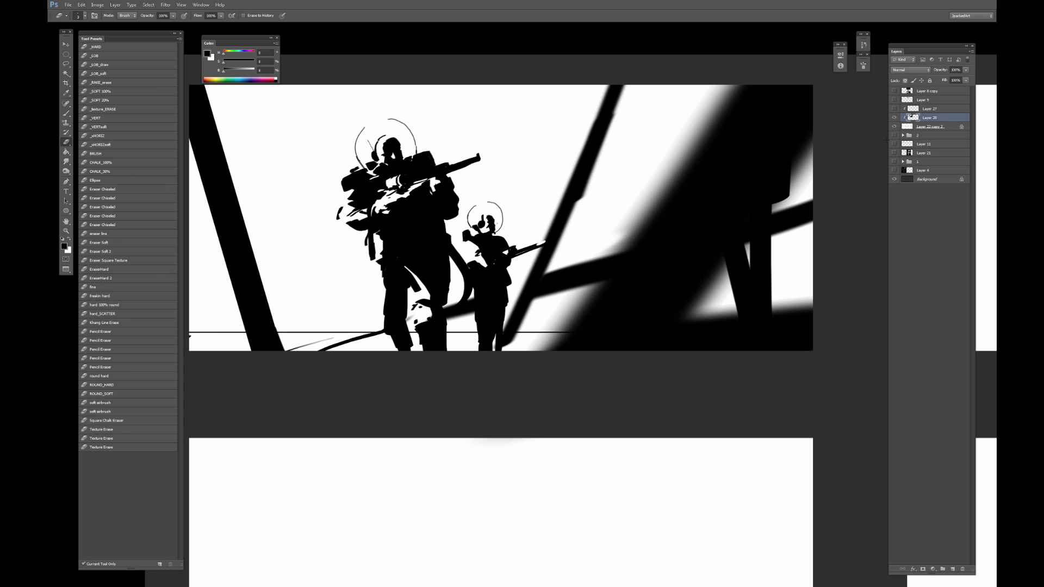
Paint white details on the larger soldier's knee and a curved white line between the leg and the hanging band.
{"action": "key", "text": "b"}
{"action": "left_click", "coordinate": [416, 315], "text": "alt"}
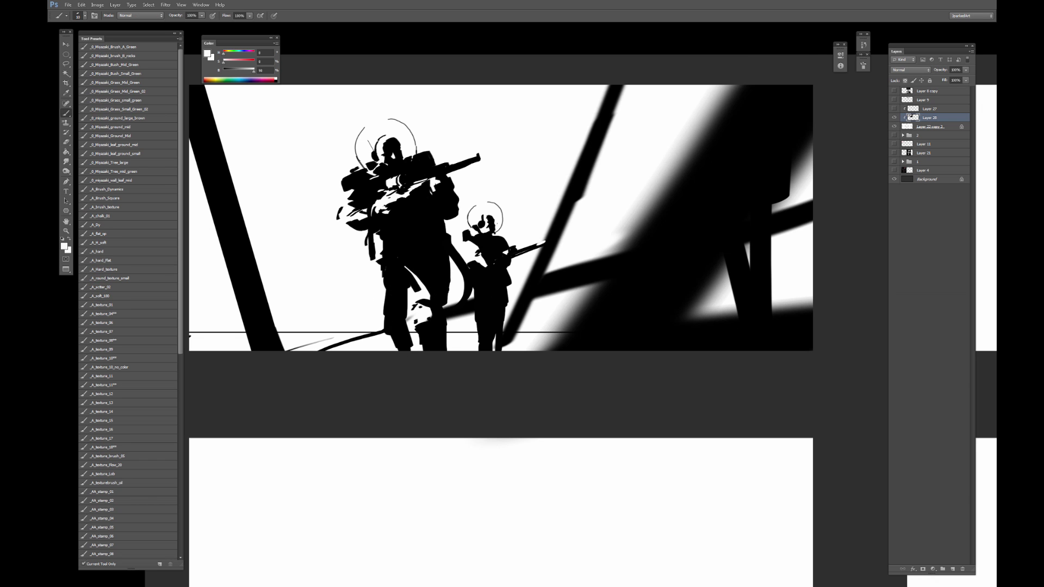
{"action": "left_click_drag", "start_coordinate": [419, 315], "coordinate": [409, 322]}
{"action": "left_click_drag", "start_coordinate": [355, 336], "coordinate": [419, 317]}
{"action": "key", "text": "]"}
{"action": "key", "text": "]"}
{"action": "key", "text": "]"}
{"action": "key", "text": "]"}
{"action": "key", "text": "]"}
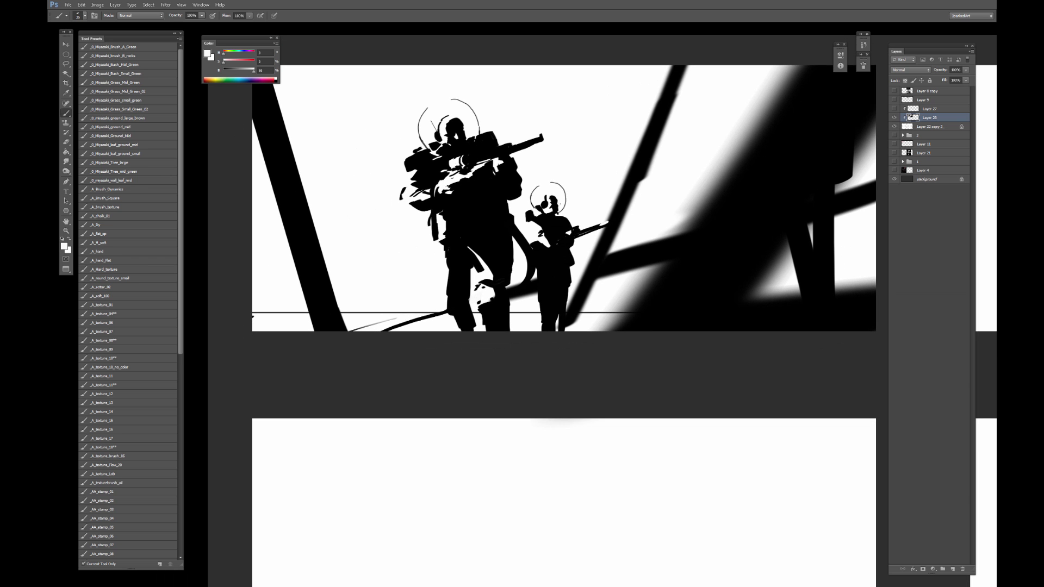
{"action": "mouse_move", "coordinate": [520, 281]}
{"action": "left_mouse_down"}
{"action": "mouse_move", "coordinate": [462, 297]}
{"action": "mouse_move", "coordinate": [445, 314]}
{"action": "left_mouse_up"}
{"action": "left_click", "coordinate": [467, 279], "text": "alt"}
{"action": "left_click", "coordinate": [462, 285], "text": "alt"}
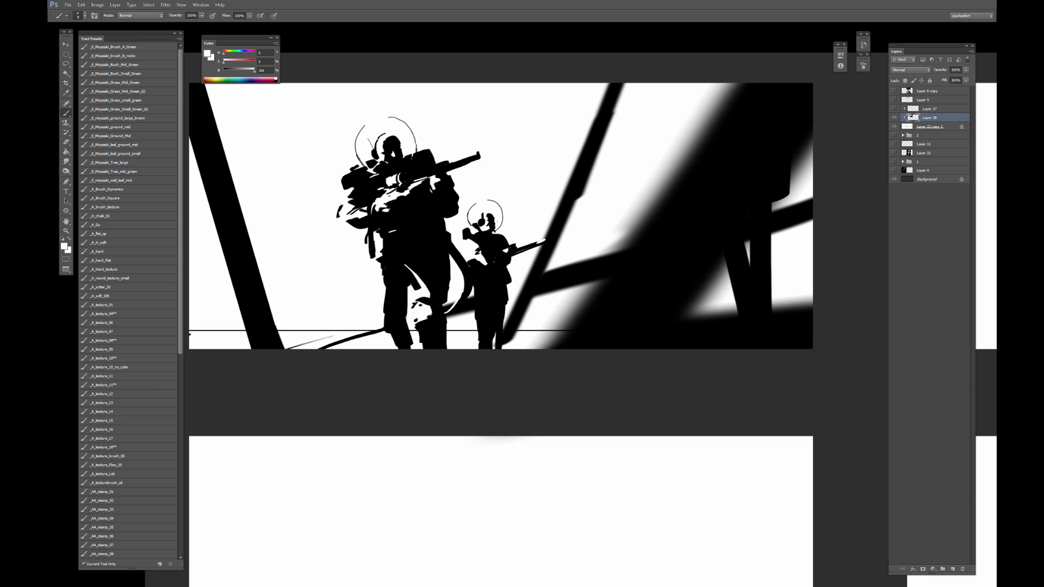
Refine the outer edge of the larger soldier's thigh with small strokes of sampled color and a reduced brush.
{"action": "key", "text": "bracketleft"}
{"action": "key", "text": "bracketleft"}
{"action": "key", "text": "bracketleft"}
{"action": "key", "text": "bracketleft"}
{"action": "key", "text": "bracketleft"}
{"action": "left_click", "coordinate": [397, 271], "text": "alt"}
{"action": "left_click_drag", "start_coordinate": [389, 272], "coordinate": [382, 280]}
{"action": "left_click", "coordinate": [388, 286], "text": "alt"}
{"action": "key", "text": "x"}
{"action": "key", "text": "x"}
{"action": "key", "text": "x"}
{"action": "key", "text": "e"}
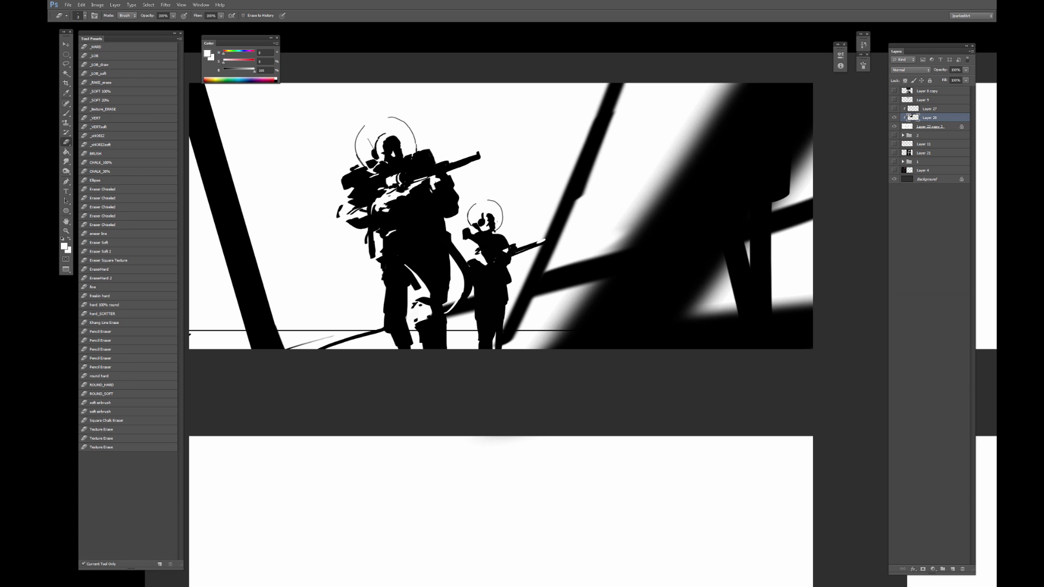
{"action": "key", "text": "b"}
{"action": "key", "text": "x"}
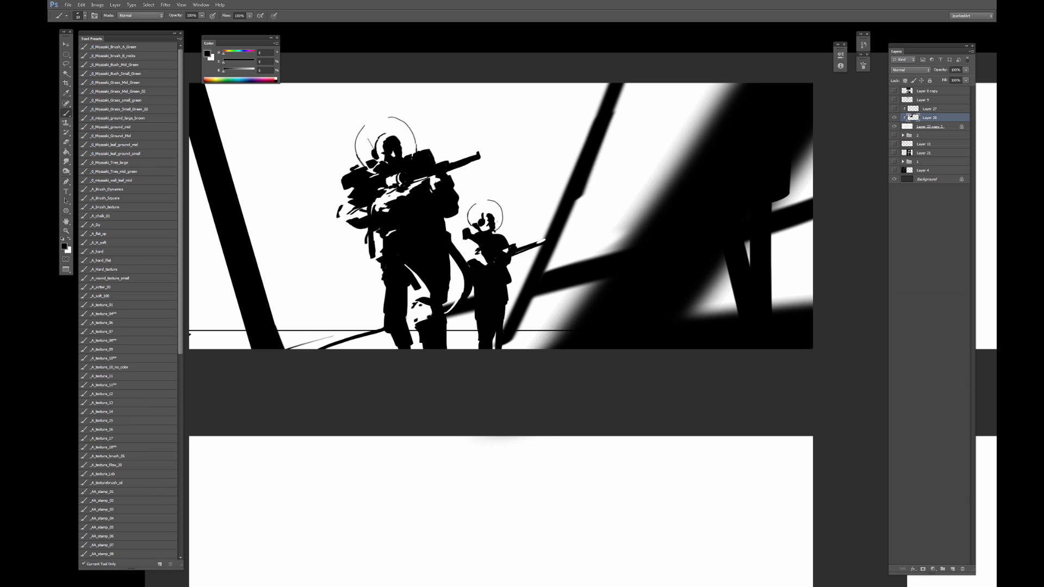
Cut a small white patch divided by thin black lines into the smaller soldier's hip.
{"action": "key", "text": "ctrl+minus"}
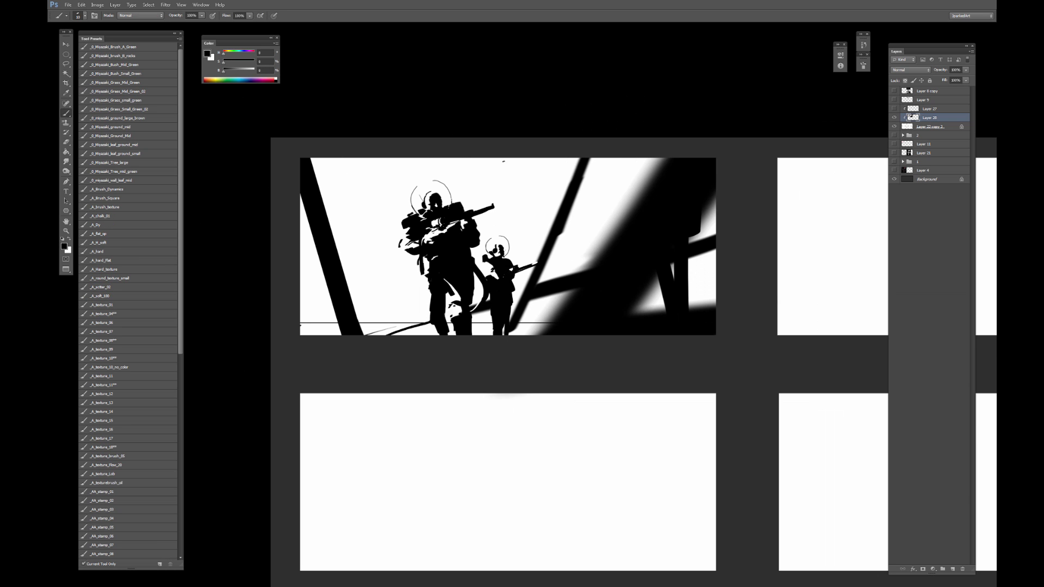
{"action": "key", "text": "ctrl+plus"}
{"action": "key", "text": "ctrl+plus"}
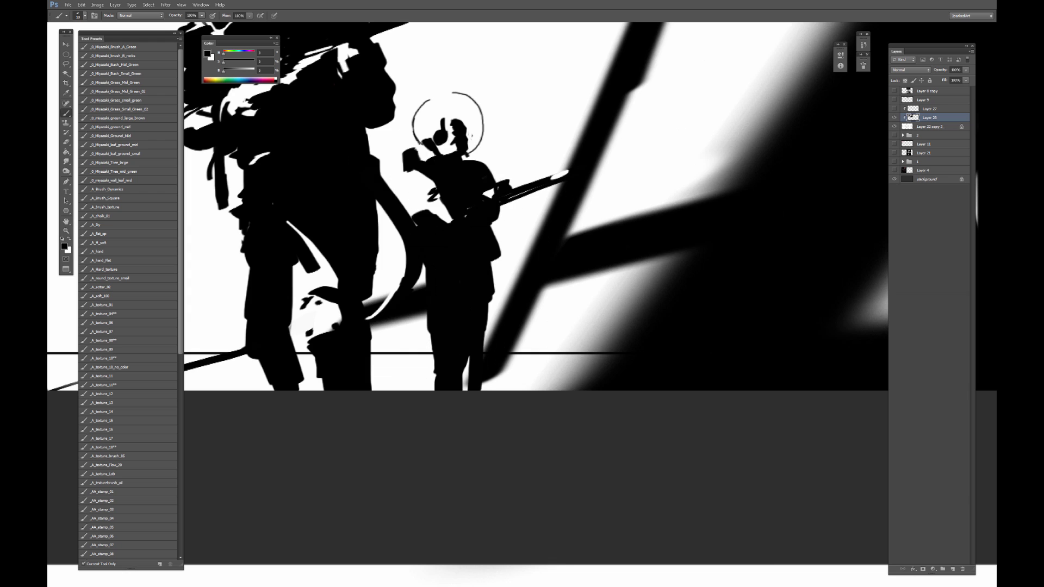
{"action": "key", "text": "x"}
{"action": "mouse_move", "coordinate": [427, 246]}
{"action": "left_mouse_down"}
{"action": "mouse_move", "coordinate": [431, 269]}
{"action": "mouse_move", "coordinate": [444, 268]}
{"action": "mouse_move", "coordinate": [441, 257]}
{"action": "left_mouse_up"}
{"action": "left_click", "coordinate": [430, 231], "text": "alt"}
{"action": "left_click", "coordinate": [431, 258], "text": "alt"}
{"action": "left_click", "coordinate": [454, 242], "text": "alt"}
{"action": "key", "text": "["}
{"action": "key", "text": "["}
{"action": "left_click", "coordinate": [442, 235], "text": "alt"}
Extend the gear behind the smaller soldier's shoulder in black and refine its outline.
{"action": "mouse_move", "coordinate": [419, 158]}
{"action": "left_mouse_down"}
{"action": "mouse_move", "coordinate": [458, 163]}
{"action": "mouse_move", "coordinate": [400, 149]}
{"action": "mouse_move", "coordinate": [400, 170]}
{"action": "mouse_move", "coordinate": [398, 156]}
{"action": "left_mouse_up"}
{"action": "left_click", "coordinate": [409, 134], "text": "alt"}
{"action": "key", "text": "["}
{"action": "key", "text": "x"}
{"action": "left_click", "coordinate": [412, 157], "text": "alt"}
{"action": "key", "text": "]"}
{"action": "key", "text": "]"}
{"action": "key", "text": "]"}
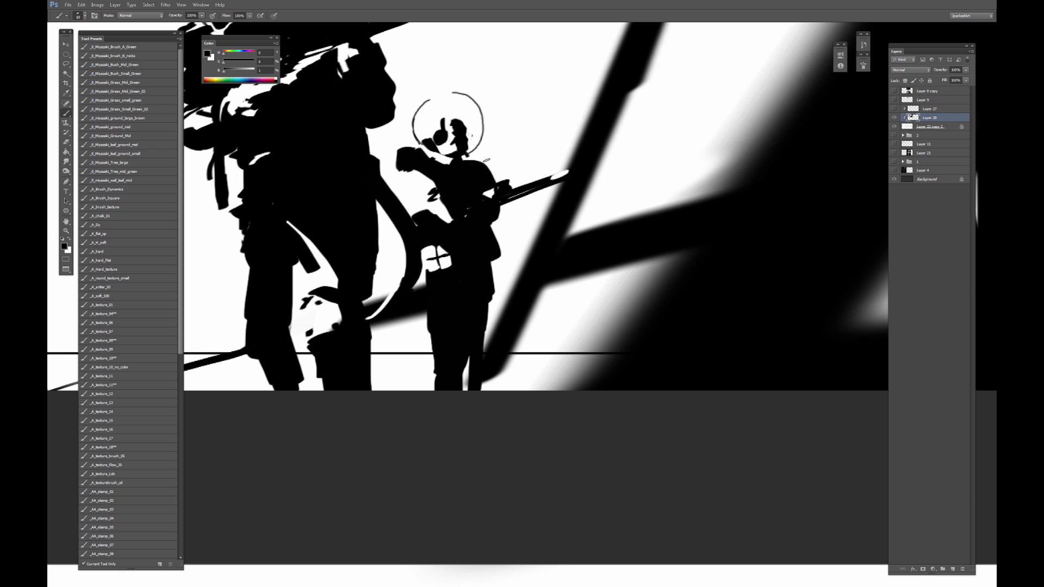
Show the red sketch on Layer 27 again and sample black from the dark beam beside the third soldier.
{"action": "key", "text": "x"}
{"action": "key", "text": "ctrl+minus"}
{"action": "key", "text": "ctrl+minus"}
{"action": "key", "text": "ctrl+minus"}
{"action": "key", "text": "ctrl+plus"}
{"action": "left_click_drag", "start_coordinate": [641, 225], "coordinate": [518, 268]}
{"action": "key", "text": "bracketright"}
{"action": "key", "text": "bracketright"}
{"action": "key", "text": "bracketright"}
{"action": "key", "text": "bracketright"}
{"action": "key", "text": "bracketright"}
{"action": "left_click", "coordinate": [895, 109]}
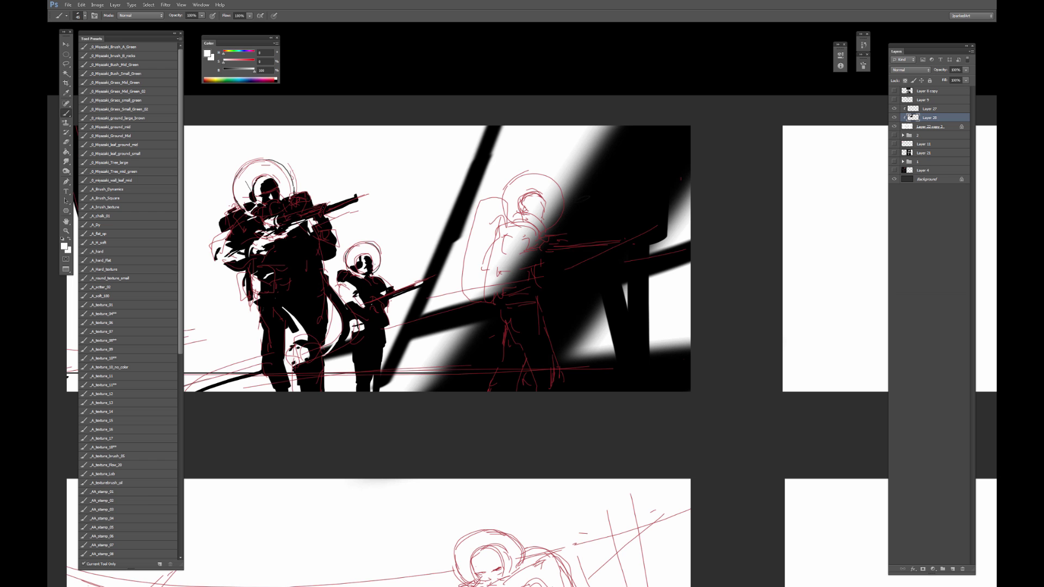
{"action": "left_click", "coordinate": [597, 200], "text": "alt"}
Paint the third soldier's face in black inside the sketched helmet with a reduced brush.
{"action": "key", "text": "ctrl+plus"}
{"action": "key", "text": "ctrl+plus"}
{"action": "left_click_drag", "start_coordinate": [545, 163], "coordinate": [488, 231]}
{"action": "key", "text": "bracketleft"}
{"action": "key", "text": "bracketleft"}
{"action": "key", "text": "bracketleft"}
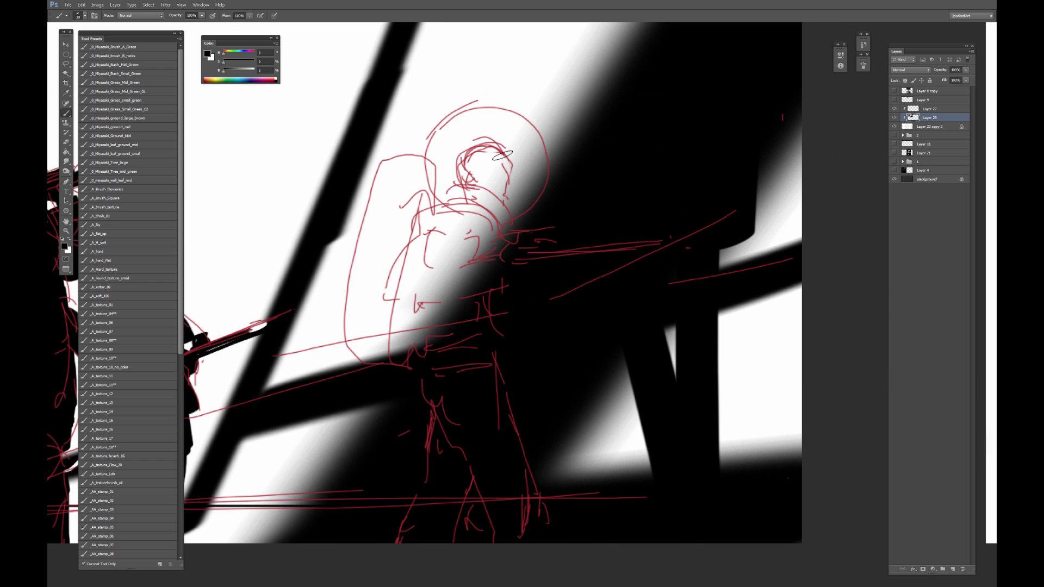
{"action": "key", "text": "bracketleft"}
{"action": "key", "text": "bracketleft"}
{"action": "key", "text": "bracketleft"}
{"action": "mouse_move", "coordinate": [492, 153]}
{"action": "left_mouse_down"}
{"action": "mouse_move", "coordinate": [504, 165]}
{"action": "mouse_move", "coordinate": [481, 177]}
{"action": "mouse_move", "coordinate": [510, 168]}
{"action": "mouse_move", "coordinate": [496, 173]}
{"action": "mouse_move", "coordinate": [510, 186]}
{"action": "left_mouse_up"}
{"action": "right_click", "coordinate": [509, 179]}
{"action": "right_click", "coordinate": [512, 183]}
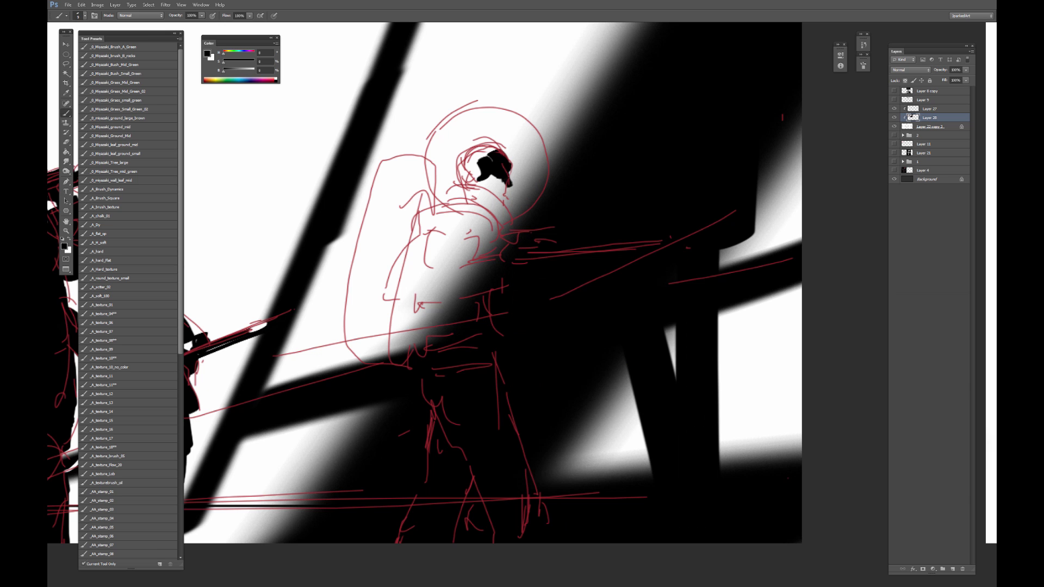
Undo the last face strokes and repaint the third soldier's head and jaw with an adjusted brush size.
{"action": "key", "text": "ctrl+z"}
{"action": "key", "text": "ctrl+z"}
{"action": "key", "text": "]"}
{"action": "mouse_move", "coordinate": [500, 177]}
{"action": "left_mouse_down"}
{"action": "mouse_move", "coordinate": [489, 182]}
{"action": "mouse_move", "coordinate": [497, 190]}
{"action": "mouse_move", "coordinate": [514, 178]}
{"action": "mouse_move", "coordinate": [501, 198]}
{"action": "mouse_move", "coordinate": [492, 177]}
{"action": "mouse_move", "coordinate": [498, 194]}
{"action": "left_mouse_up"}
{"action": "key", "text": "ctrl+alt+z"}
{"action": "key", "text": "ctrl+alt+z"}
{"action": "key", "text": "ctrl+alt+z"}
{"action": "key", "text": "]"}
{"action": "key", "text": "["}
{"action": "left_click_drag", "start_coordinate": [490, 150], "coordinate": [481, 158]}
Block in the third soldier's collar, shoulder and upper arm in black.
{"action": "mouse_move", "coordinate": [495, 196]}
{"action": "left_mouse_down"}
{"action": "mouse_move", "coordinate": [483, 199]}
{"action": "mouse_move", "coordinate": [513, 223]}
{"action": "mouse_move", "coordinate": [506, 233]}
{"action": "mouse_move", "coordinate": [473, 212]}
{"action": "mouse_move", "coordinate": [481, 253]}
{"action": "mouse_move", "coordinate": [448, 256]}
{"action": "mouse_move", "coordinate": [459, 281]}
{"action": "mouse_move", "coordinate": [451, 299]}
{"action": "mouse_move", "coordinate": [490, 247]}
{"action": "mouse_move", "coordinate": [495, 267]}
{"action": "left_mouse_up"}
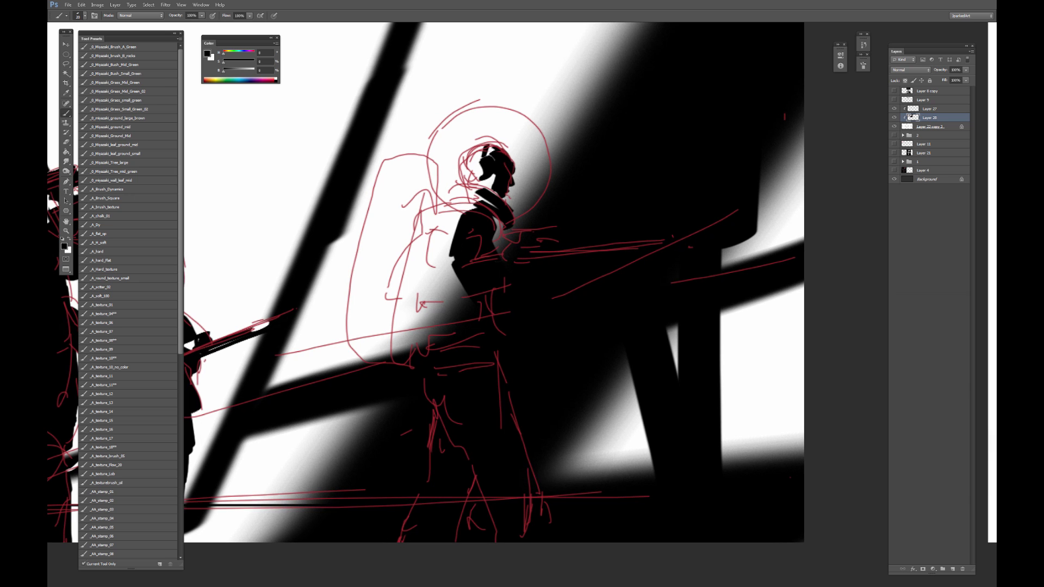
{"action": "mouse_move", "coordinate": [497, 219]}
{"action": "left_mouse_down"}
{"action": "mouse_move", "coordinate": [503, 256]}
{"action": "mouse_move", "coordinate": [454, 298]}
{"action": "left_mouse_up"}
{"action": "left_click", "coordinate": [470, 277], "text": "alt"}
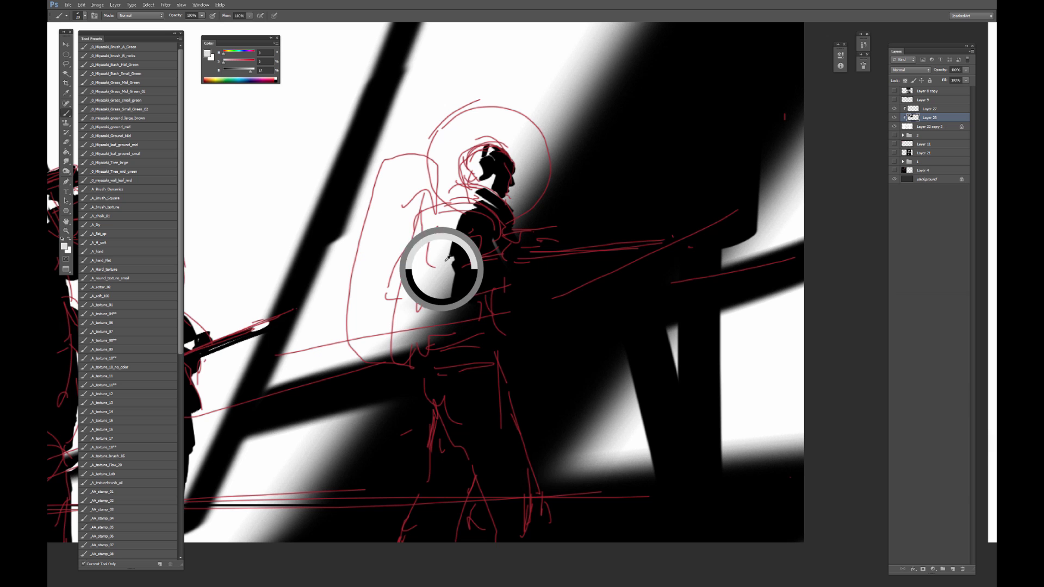
Paint the third soldier's backpack as a long black shape inside the sketched pack, undoing and redoing the last stroke.
{"action": "left_click_drag", "start_coordinate": [422, 220], "coordinate": [413, 272]}
{"action": "mouse_move", "coordinate": [408, 174]}
{"action": "left_mouse_down"}
{"action": "mouse_move", "coordinate": [426, 208]}
{"action": "mouse_move", "coordinate": [408, 175]}
{"action": "mouse_move", "coordinate": [381, 289]}
{"action": "left_mouse_up"}
{"action": "left_click_drag", "start_coordinate": [417, 199], "coordinate": [381, 334]}
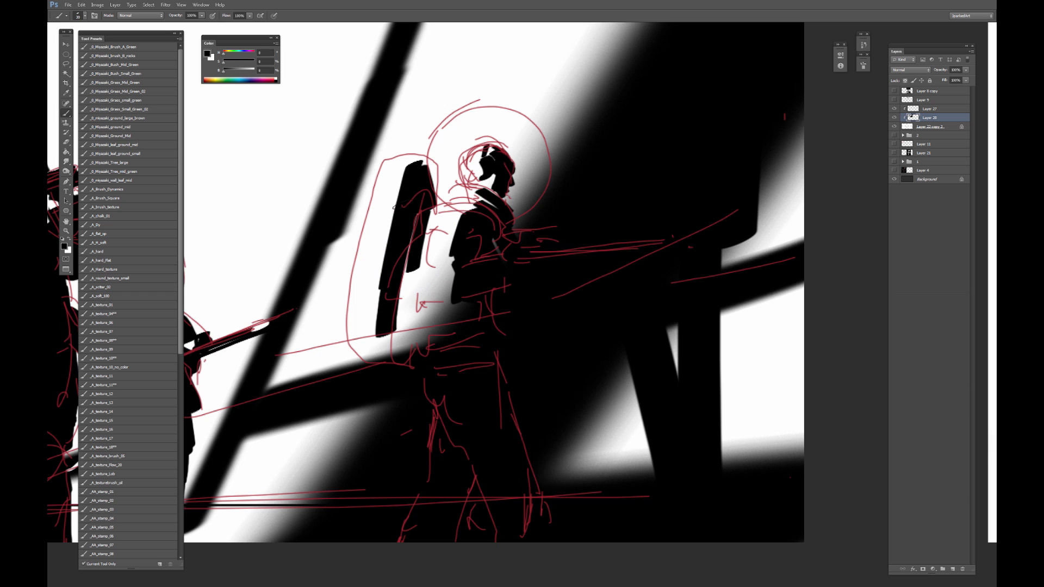
{"action": "key", "text": "ctrl+z"}
{"action": "mouse_move", "coordinate": [416, 162]}
{"action": "left_mouse_down"}
{"action": "mouse_move", "coordinate": [376, 345]}
{"action": "mouse_move", "coordinate": [438, 315]}
{"action": "left_mouse_up"}
Add a thin black shoulder line and dark shapes around the third soldier's elbow and waist, varying the brush size.
{"action": "key", "text": "["}
{"action": "mouse_move", "coordinate": [452, 212]}
{"action": "left_mouse_down"}
{"action": "mouse_move", "coordinate": [435, 228]}
{"action": "mouse_move", "coordinate": [480, 200]}
{"action": "left_mouse_up"}
{"action": "key", "text": "]"}
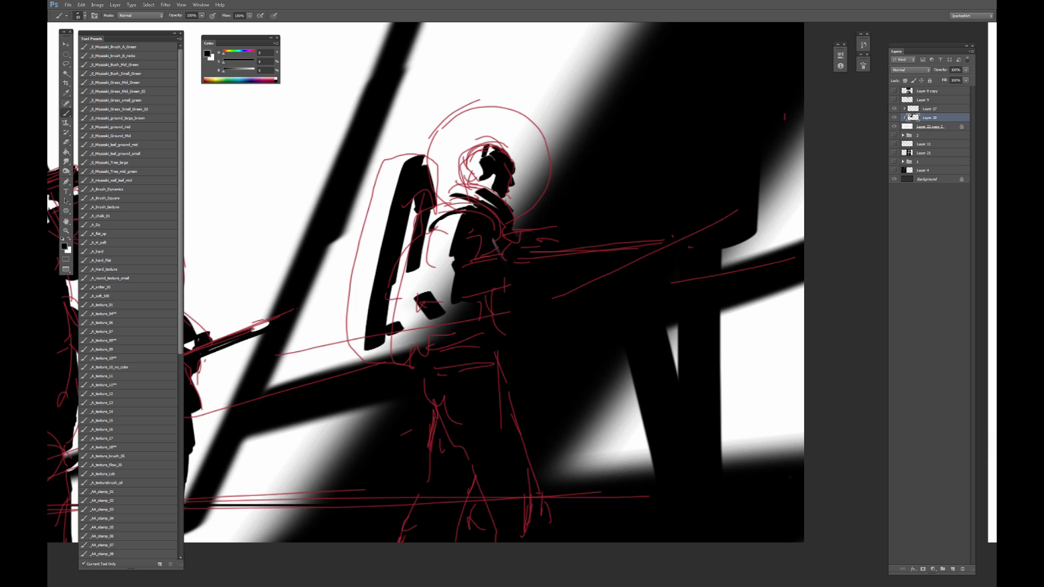
{"action": "mouse_move", "coordinate": [494, 311]}
{"action": "left_mouse_down"}
{"action": "mouse_move", "coordinate": [486, 286]}
{"action": "mouse_move", "coordinate": [417, 315]}
{"action": "mouse_move", "coordinate": [402, 305]}
{"action": "left_mouse_up"}
{"action": "key", "text": "]"}
{"action": "key", "text": "]"}
{"action": "key", "text": "]"}
{"action": "key", "text": "]"}
{"action": "left_click", "coordinate": [404, 276], "text": "alt"}
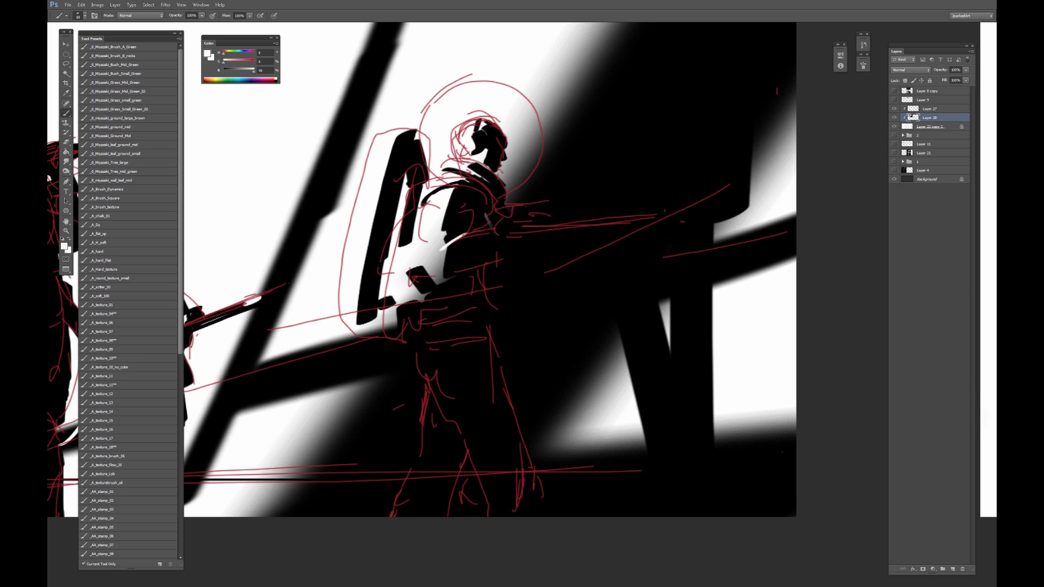
{"action": "left_click", "coordinate": [443, 233], "text": "alt"}
{"action": "left_click_drag", "start_coordinate": [437, 245], "coordinate": [461, 236]}
{"action": "key", "text": "ctrl+z"}
Add a new layer above the black silhouettes and paint a light edge along the third soldier's forearm and hand.
{"action": "left_click", "coordinate": [953, 569]}
{"action": "left_click", "coordinate": [445, 214], "text": "alt"}
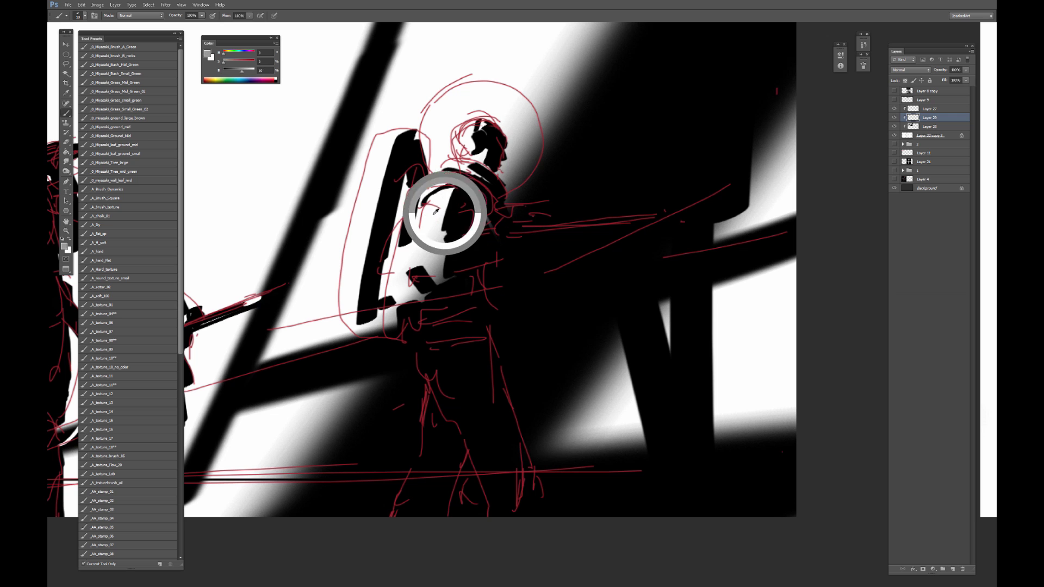
{"action": "mouse_move", "coordinate": [440, 237]}
{"action": "left_mouse_down"}
{"action": "mouse_move", "coordinate": [497, 231]}
{"action": "mouse_move", "coordinate": [505, 216]}
{"action": "mouse_move", "coordinate": [501, 224]}
{"action": "left_mouse_up"}
{"action": "left_click", "coordinate": [431, 224], "text": "alt"}
{"action": "key", "text": "]"}
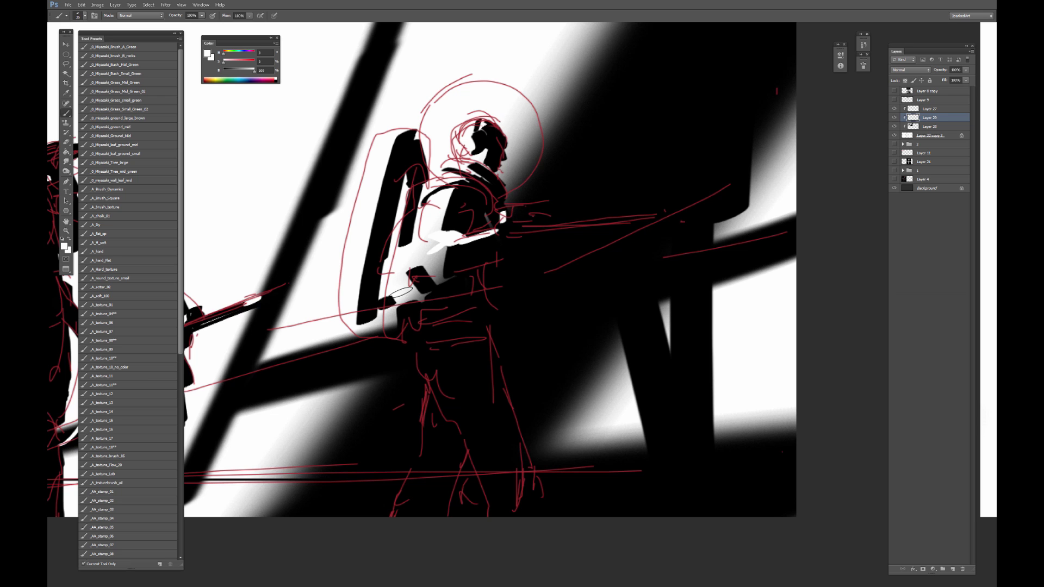
Paint the third soldier's hip and the lit edges of both legs in white down to the frame's lower edge.
{"action": "mouse_move", "coordinate": [405, 292]}
{"action": "left_mouse_down"}
{"action": "mouse_move", "coordinate": [397, 333]}
{"action": "mouse_move", "coordinate": [420, 315]}
{"action": "mouse_move", "coordinate": [417, 345]}
{"action": "mouse_move", "coordinate": [420, 335]}
{"action": "left_mouse_up"}
{"action": "key", "text": "]"}
{"action": "key", "text": "]"}
{"action": "key", "text": "]"}
{"action": "left_click_drag", "start_coordinate": [431, 375], "coordinate": [492, 516]}
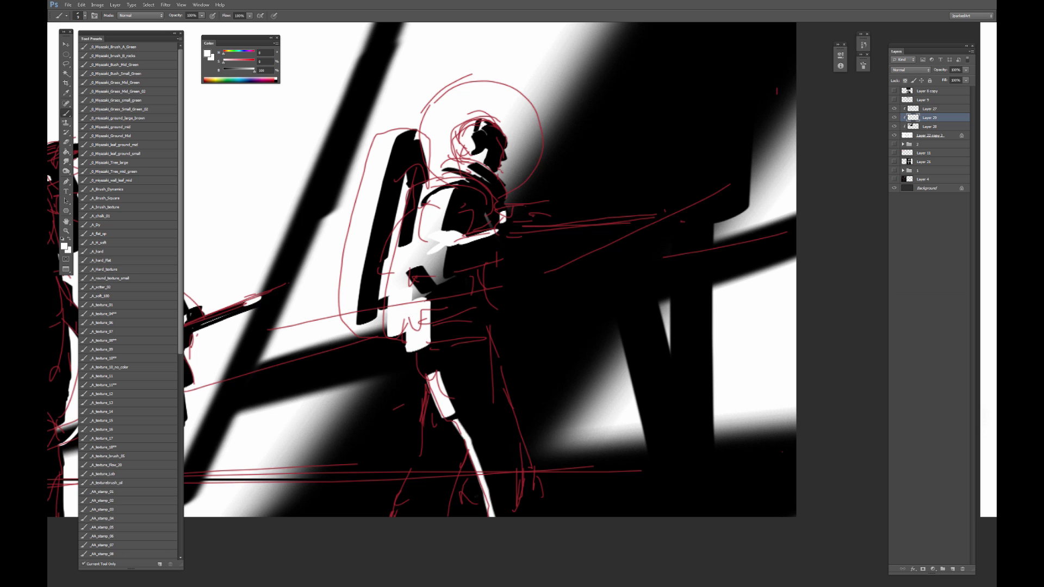
{"action": "mouse_move", "coordinate": [431, 398]}
{"action": "left_mouse_down"}
{"action": "mouse_move", "coordinate": [422, 455]}
{"action": "mouse_move", "coordinate": [393, 515]}
{"action": "left_mouse_up"}
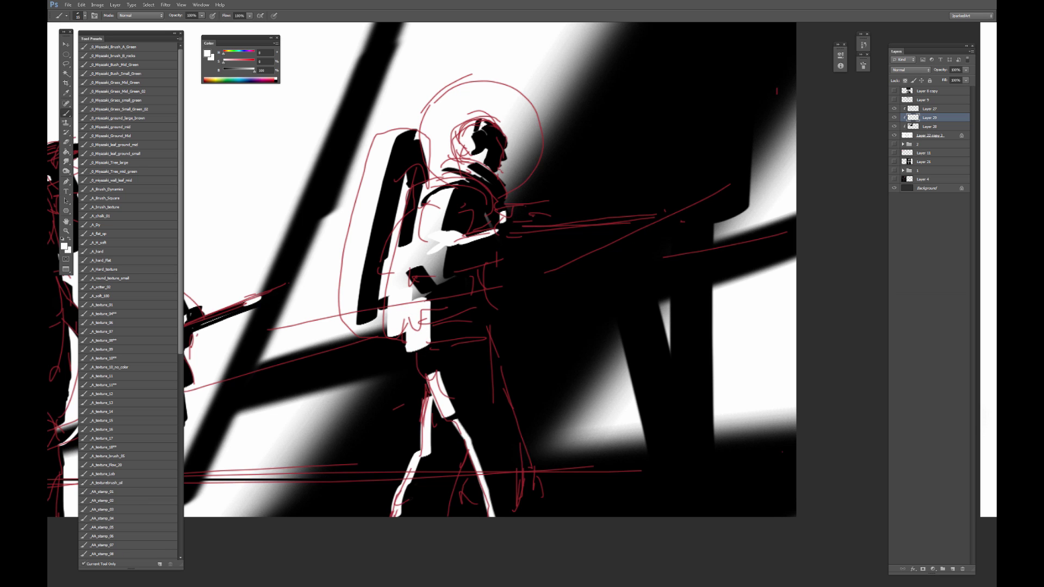
{"action": "left_click_drag", "start_coordinate": [413, 460], "coordinate": [431, 373]}
Widen the white hip area and its join to the thigh with a larger brush.
{"action": "key", "text": "]"}
{"action": "left_click_drag", "start_coordinate": [412, 338], "coordinate": [404, 338]}
{"action": "key", "text": "bracketright"}
{"action": "left_click_drag", "start_coordinate": [439, 299], "coordinate": [441, 339]}
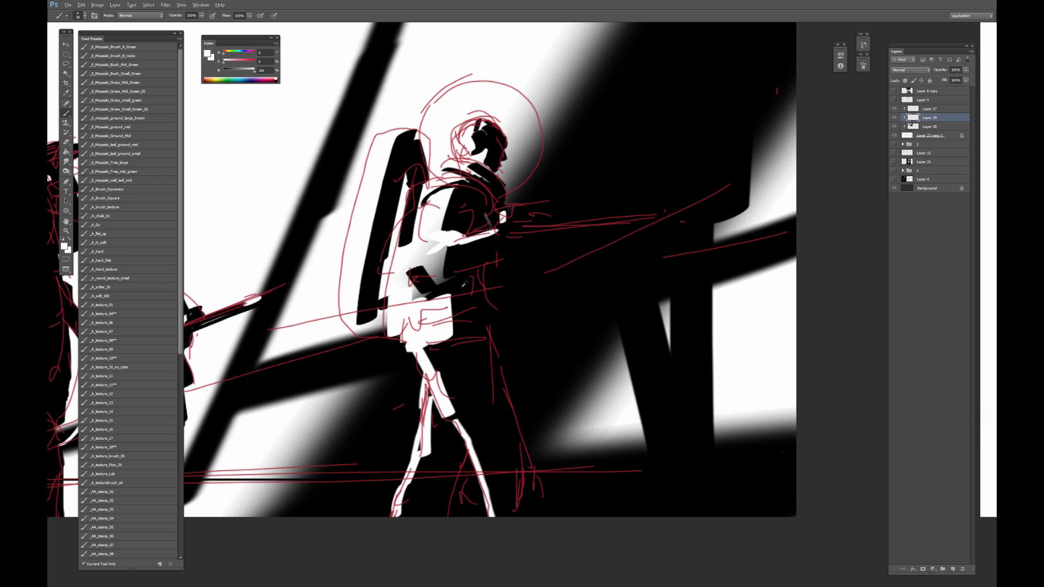
Sample black and cut dark belt and hip details and the backpack's base back in with a smaller brush.
{"action": "left_click", "coordinate": [468, 300], "text": "alt"}
{"action": "mouse_move", "coordinate": [428, 299]}
{"action": "left_mouse_down"}
{"action": "mouse_move", "coordinate": [449, 301]}
{"action": "mouse_move", "coordinate": [453, 320]}
{"action": "mouse_move", "coordinate": [414, 304]}
{"action": "left_mouse_up"}
{"action": "key", "text": "bracketleft"}
{"action": "key", "text": "bracketleft"}
{"action": "key", "text": "bracketleft"}
{"action": "key", "text": "bracketleft"}
{"action": "key", "text": "bracketleft"}
{"action": "left_click_drag", "start_coordinate": [414, 292], "coordinate": [414, 343]}
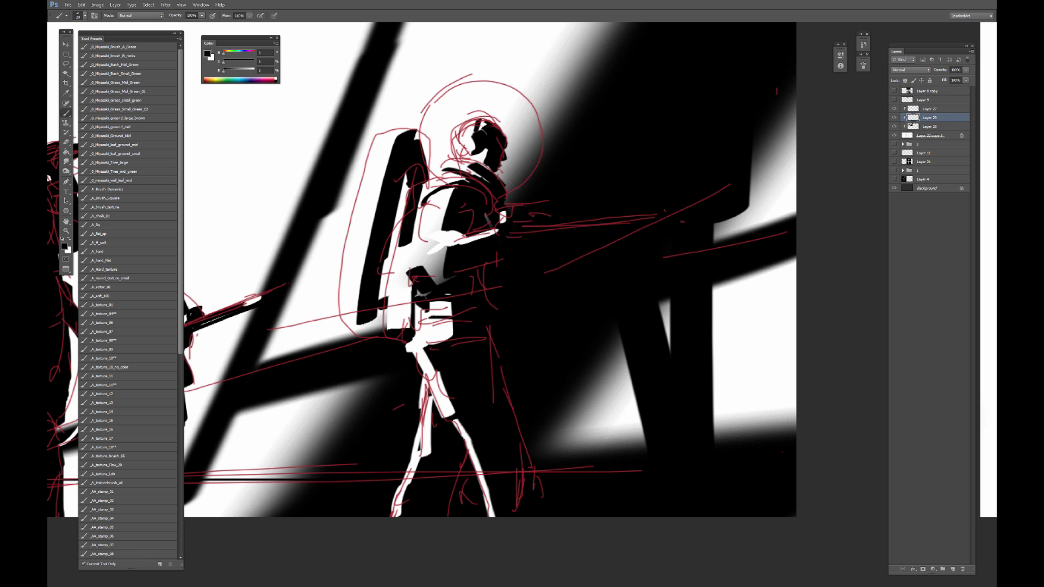
{"action": "left_click_drag", "start_coordinate": [426, 295], "coordinate": [450, 311]}
{"action": "key", "text": "bracketleft"}
{"action": "mouse_move", "coordinate": [344, 324]}
{"action": "left_mouse_down"}
{"action": "mouse_move", "coordinate": [370, 324]}
{"action": "mouse_move", "coordinate": [369, 333]}
{"action": "mouse_move", "coordinate": [378, 310]}
{"action": "mouse_move", "coordinate": [381, 331]}
{"action": "left_mouse_up"}
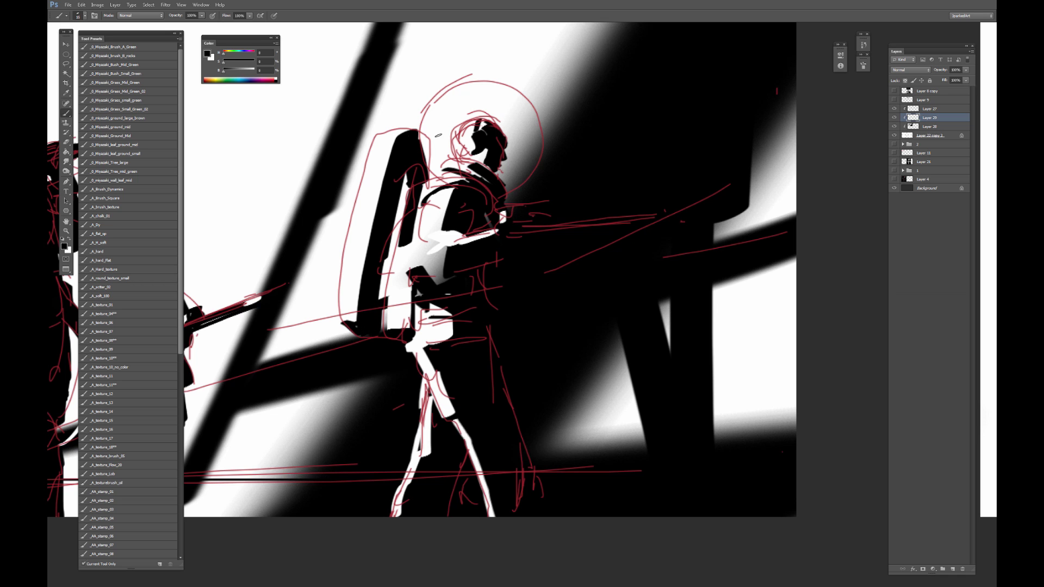
Outline the back of the third soldier's helmet freehand in black and undo the arc over its top.
{"action": "left_click_drag", "start_coordinate": [419, 131], "coordinate": [435, 173]}
{"action": "left_click_drag", "start_coordinate": [422, 109], "coordinate": [433, 169]}
{"action": "mouse_move", "coordinate": [431, 104]}
{"action": "left_mouse_down"}
{"action": "mouse_move", "coordinate": [456, 85]}
{"action": "mouse_move", "coordinate": [505, 86]}
{"action": "mouse_move", "coordinate": [520, 94]}
{"action": "mouse_move", "coordinate": [541, 138]}
{"action": "left_mouse_up"}
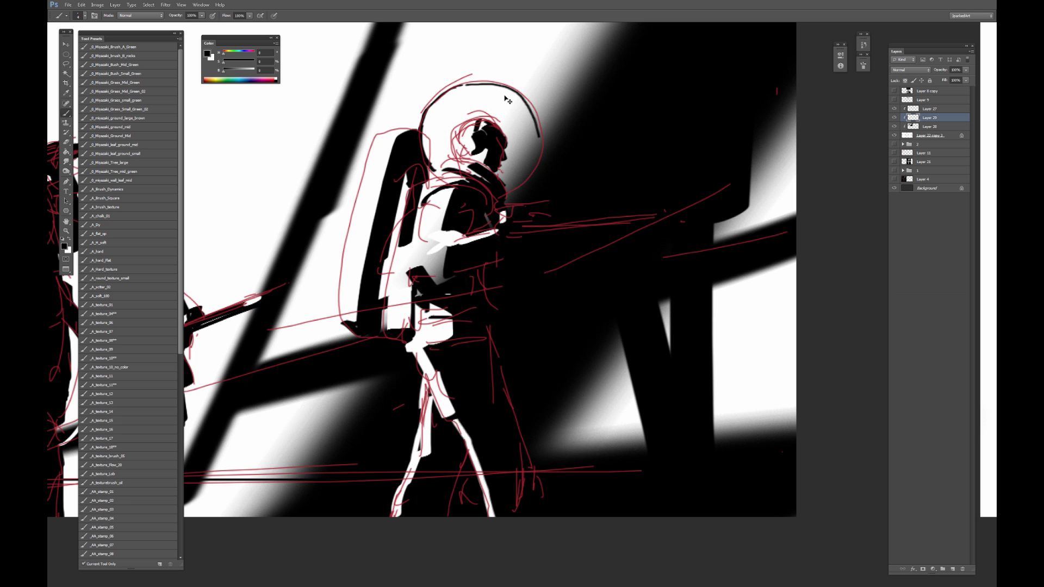
{"action": "key", "text": "ctrl+alt+z"}
{"action": "key", "text": "ctrl+alt+z"}
{"action": "key", "text": "ctrl+alt+z"}
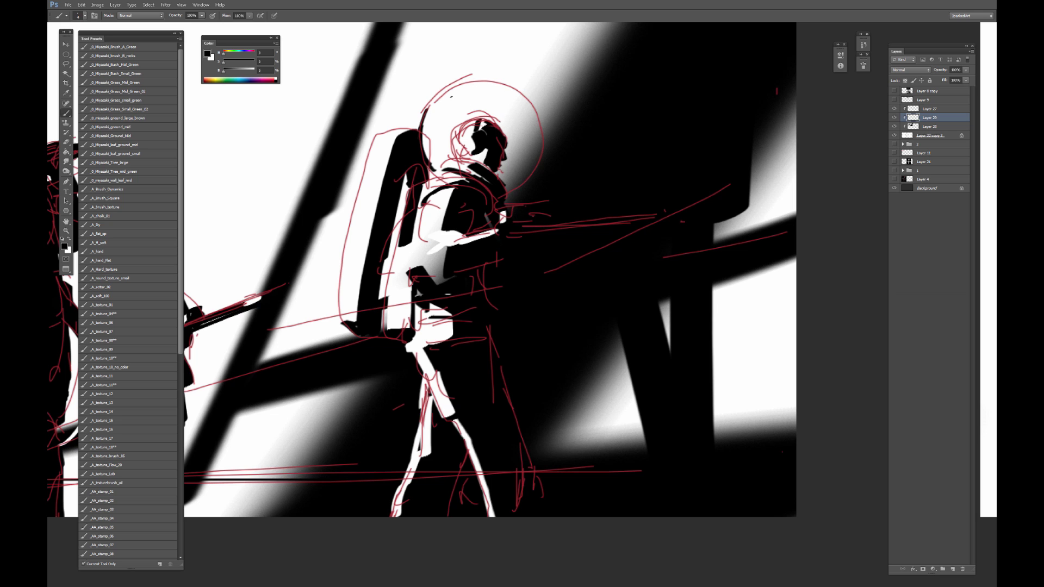
Make an elliptical selection around the third soldier's round helmet and apply a centred black stroke at 100% opacity.
{"action": "left_click", "coordinate": [65, 54]}
{"action": "left_click_drag", "start_coordinate": [420, 87], "coordinate": [543, 196]}
{"action": "right_click", "coordinate": [512, 162]}
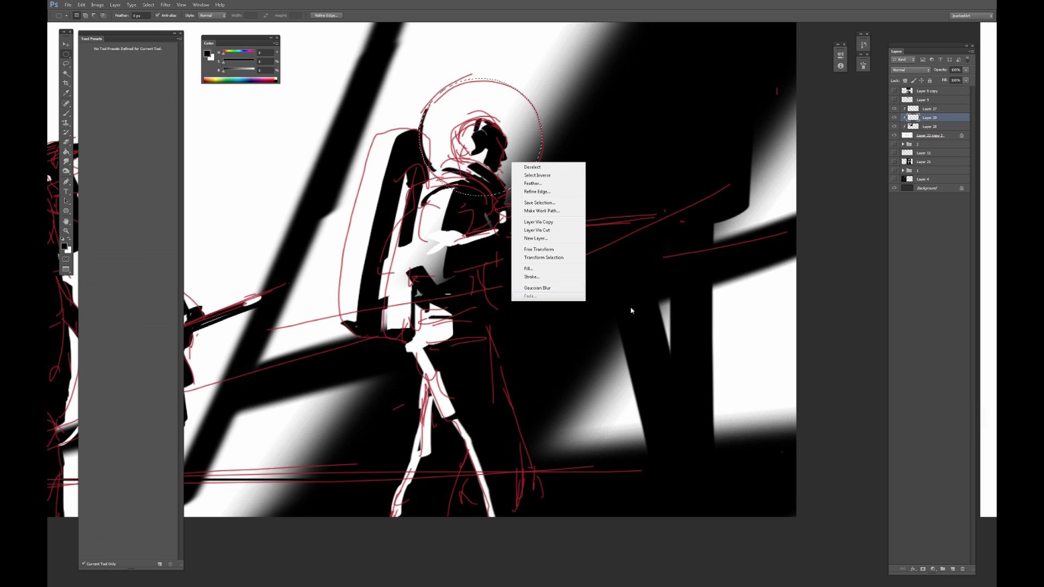
{"action": "left_click", "coordinate": [537, 277]}
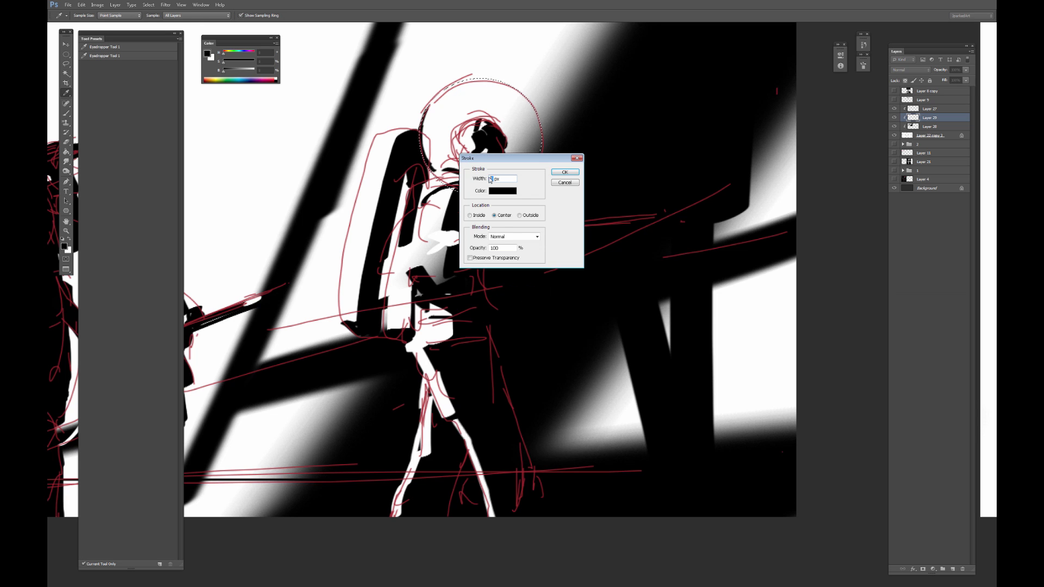
{"action": "left_click", "coordinate": [564, 174]}
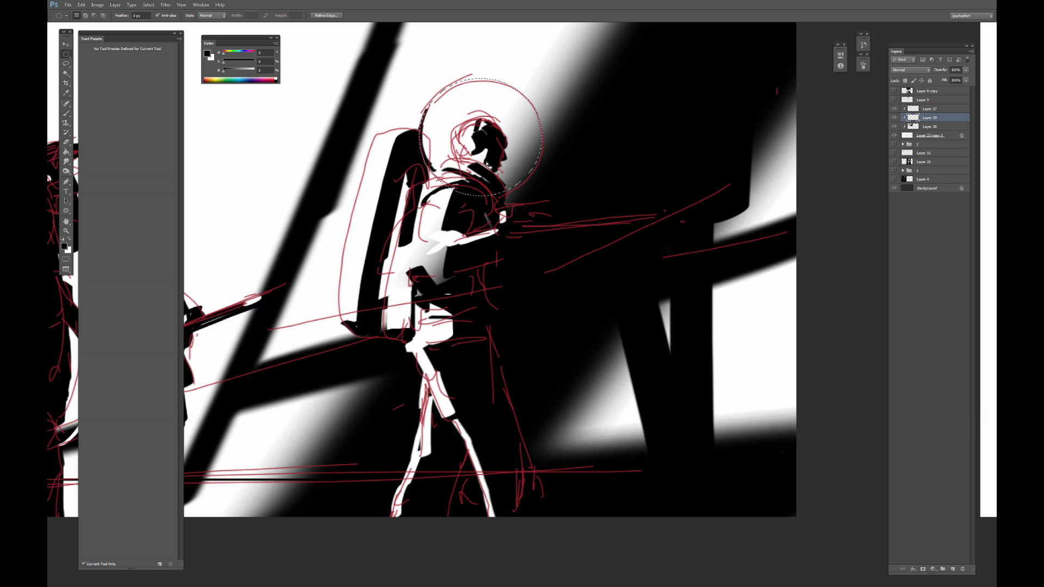
Apply the black stroke to the elliptical helmet selection again and deselect it.
{"action": "left_click", "coordinate": [66, 57]}
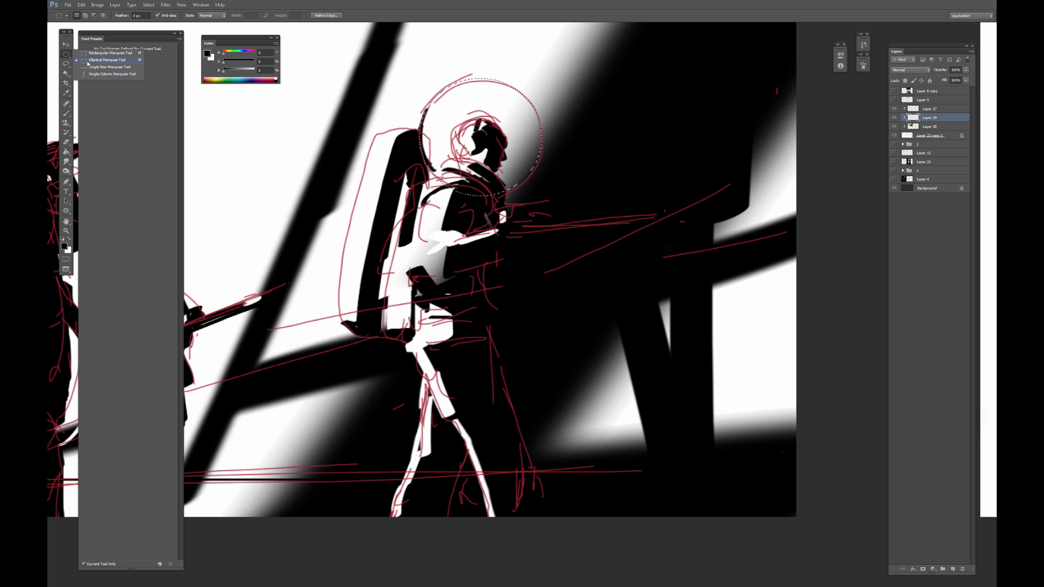
{"action": "left_click", "coordinate": [88, 62]}
{"action": "right_click", "coordinate": [489, 152]}
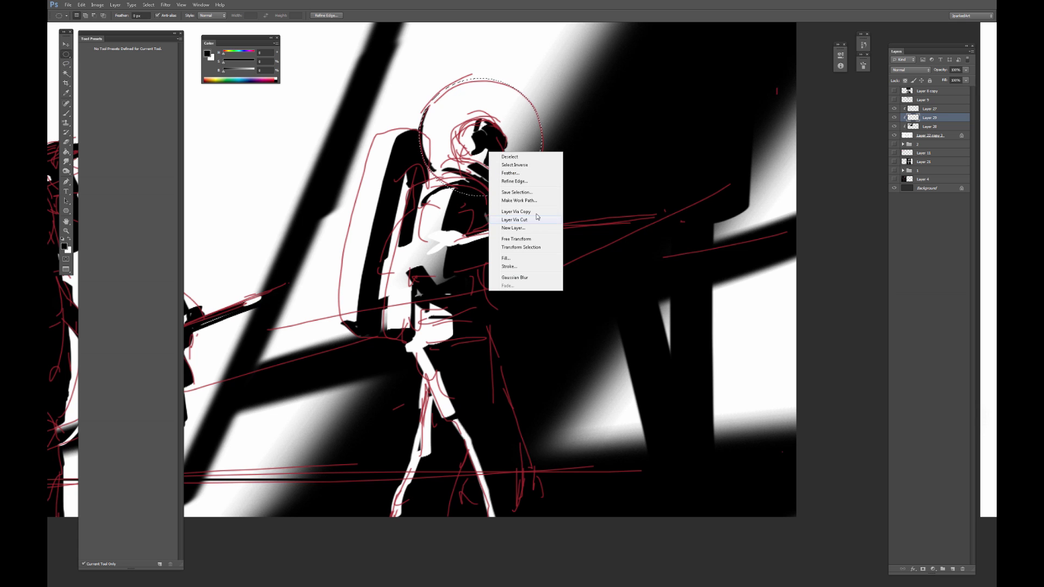
{"action": "left_click", "coordinate": [515, 263]}
{"action": "key", "text": "Return"}
{"action": "key", "text": "e"}
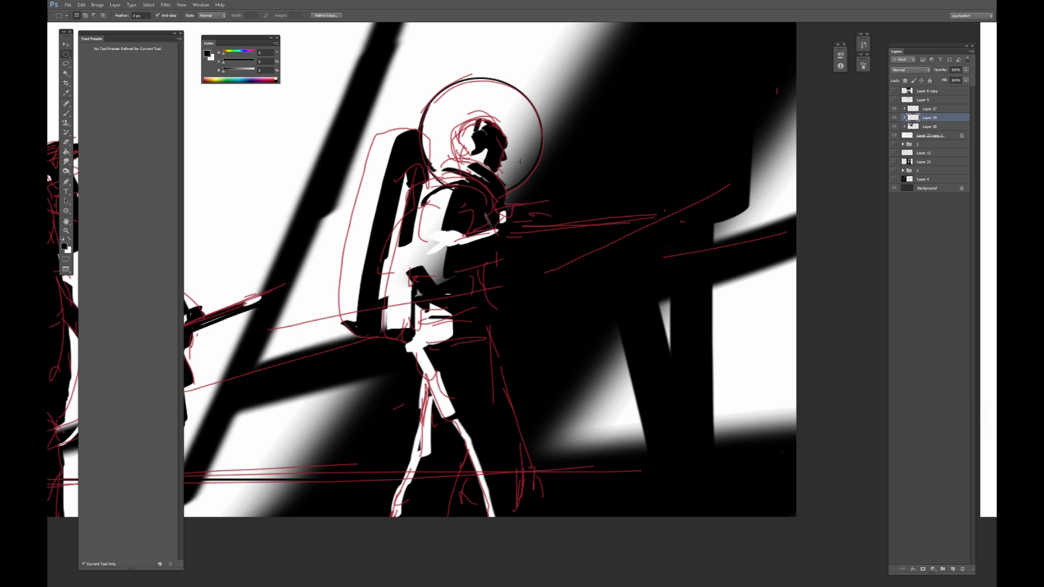
{"action": "key", "text": "ctrl+d"}
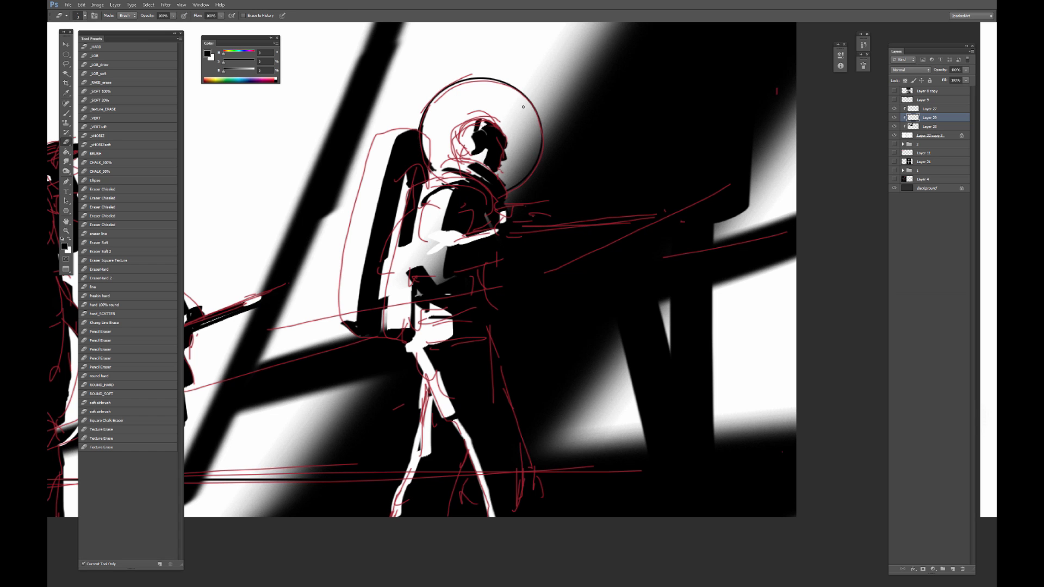
Try to erase short gaps in the third soldier's helmet outline and undo the last erasure.
{"action": "left_click_drag", "start_coordinate": [497, 81], "coordinate": [510, 85]}
{"action": "left_click_drag", "start_coordinate": [540, 130], "coordinate": [542, 144]}
{"action": "key", "text": "ctrl+z"}
Hide the red sketch on Layer 27 to check the silhouettes in the whole frame, and show it again.
{"action": "key", "text": "v"}
{"action": "key", "text": "ctrl+minus"}
{"action": "key", "text": "ctrl+minus"}
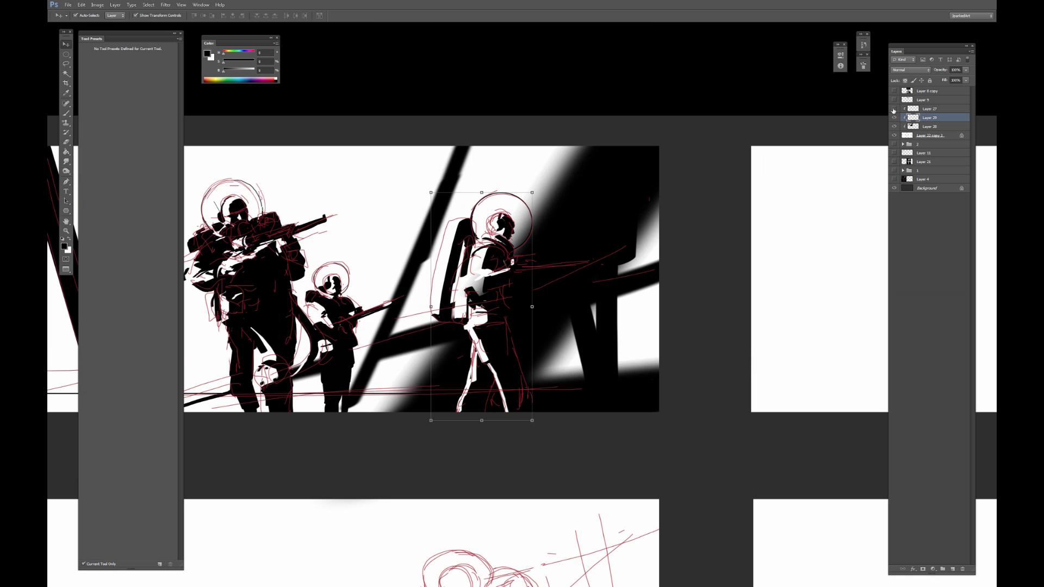
{"action": "left_click", "coordinate": [894, 109]}
{"action": "key", "text": "ctrl+plus"}
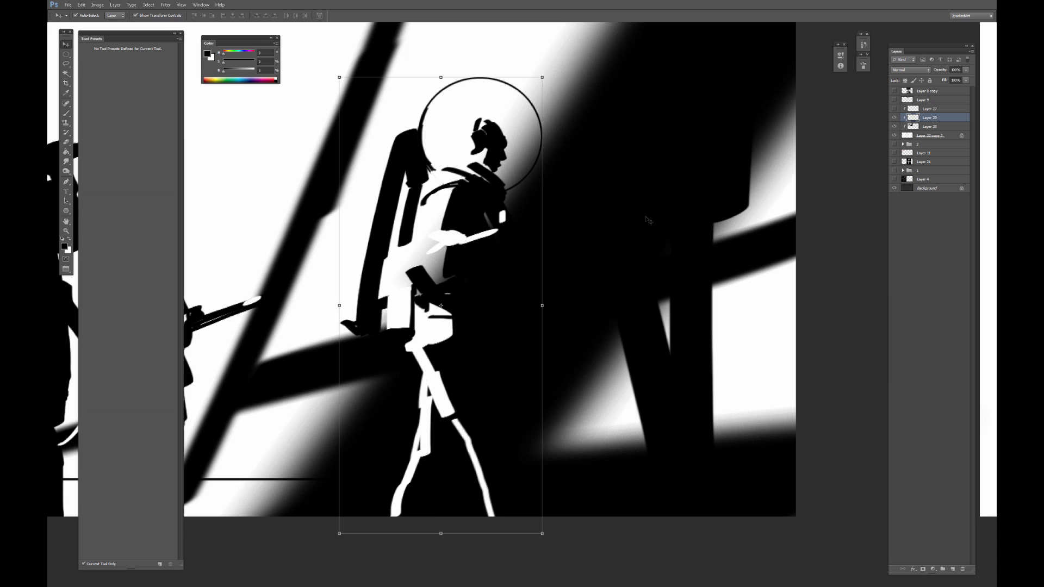
{"action": "left_click", "coordinate": [894, 109]}
Paint thin black lines for the back of the third soldier's head, collar and shoulder with a small brush.
{"action": "key", "text": "b"}
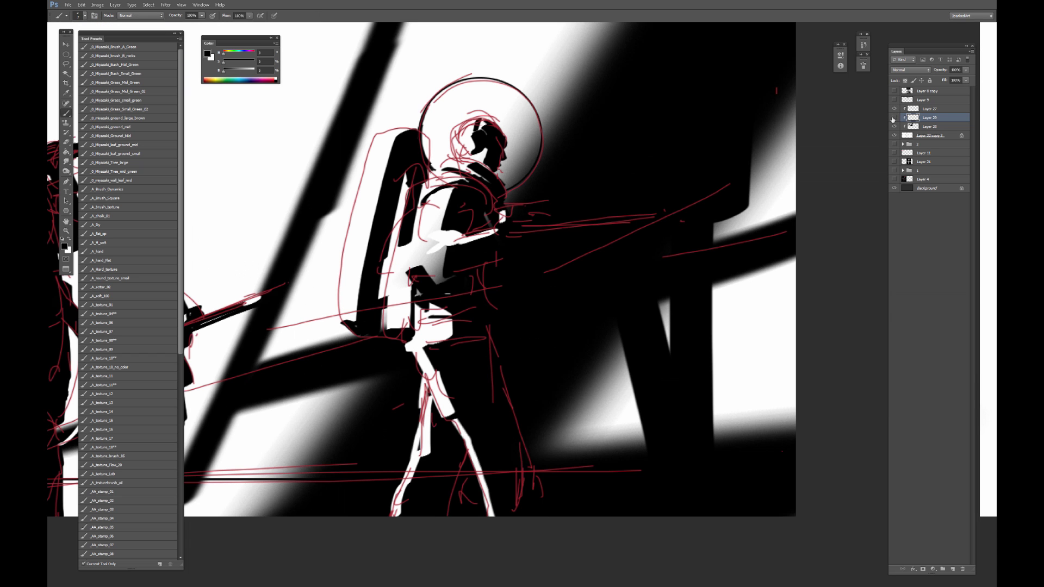
{"action": "left_click", "coordinate": [465, 194], "text": "alt"}
{"action": "key", "text": "bracketleft"}
{"action": "key", "text": "bracketleft"}
{"action": "left_click_drag", "start_coordinate": [449, 160], "coordinate": [471, 164]}
{"action": "left_click_drag", "start_coordinate": [455, 162], "coordinate": [481, 177]}
{"action": "right_click", "coordinate": [453, 173], "text": "alt"}
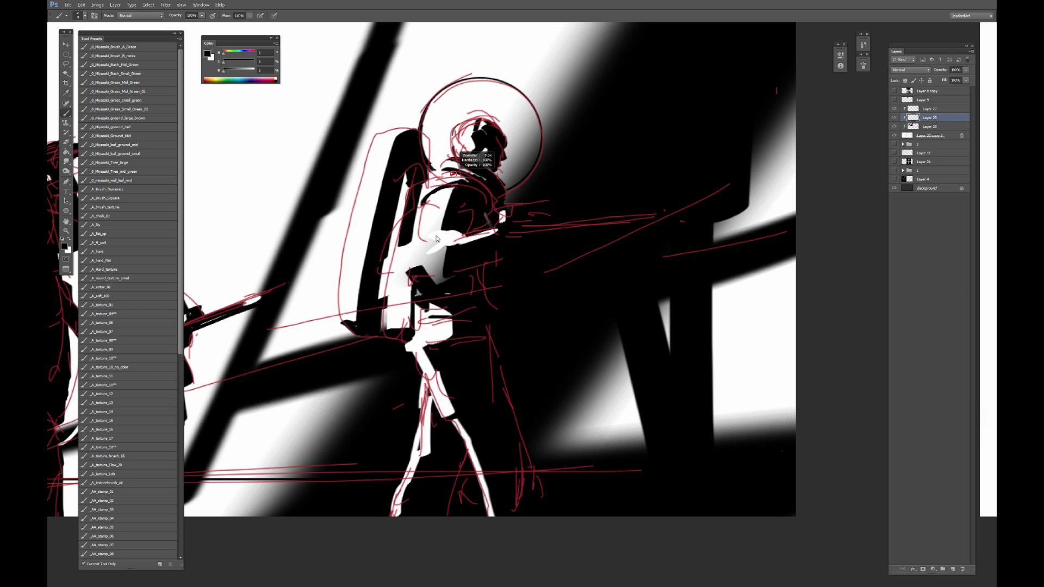
{"action": "left_click_drag", "start_coordinate": [425, 189], "coordinate": [449, 182]}
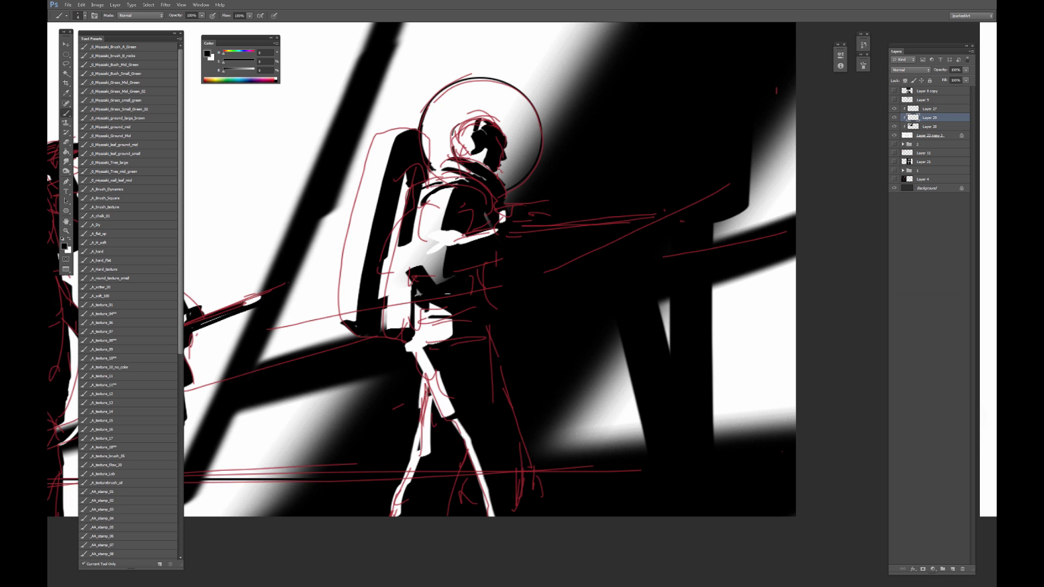
Check the third soldier without the red sketch on Layer 27, and turn the sketch back on.
{"action": "key", "text": "ctrl+minus"}
{"action": "key", "text": "ctrl+minus"}
{"action": "left_click", "coordinate": [895, 109]}
{"action": "left_click_drag", "start_coordinate": [590, 223], "coordinate": [554, 176]}
{"action": "key", "text": "ctrl+plus"}
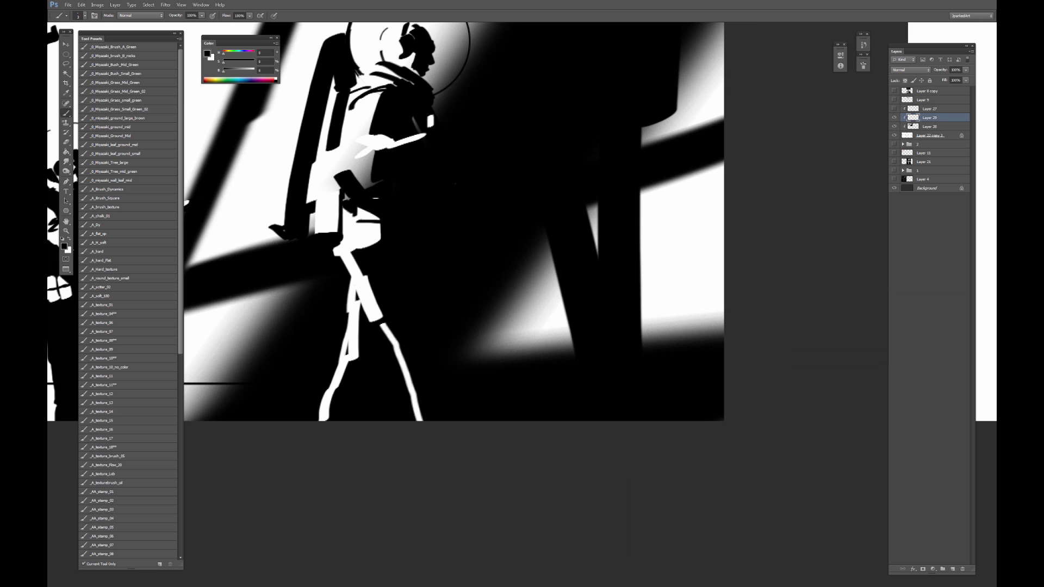
{"action": "key", "text": "ctrl+plus"}
{"action": "key", "text": "ctrl+plus"}
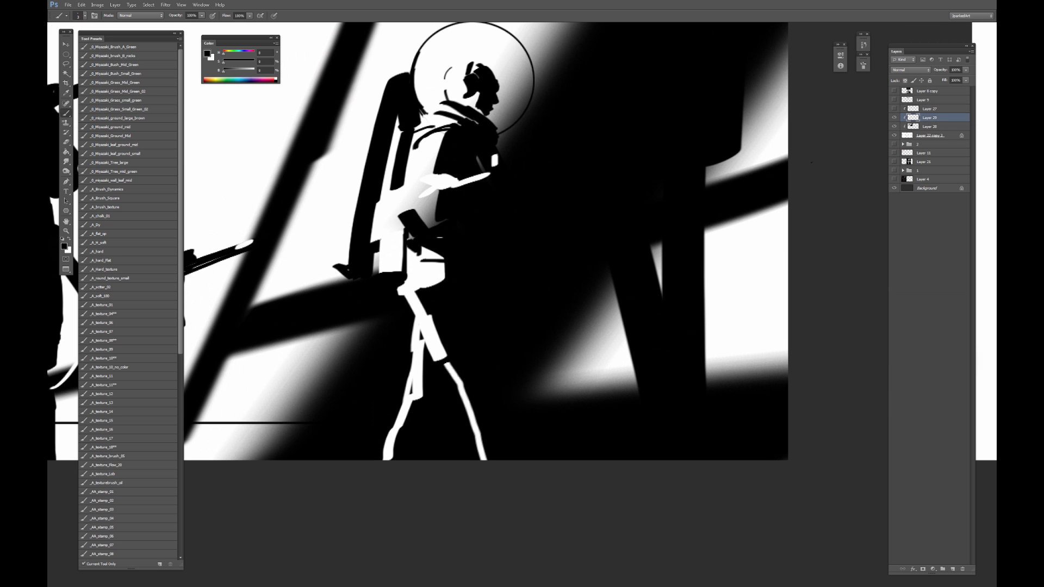
{"action": "left_click", "coordinate": [894, 108]}
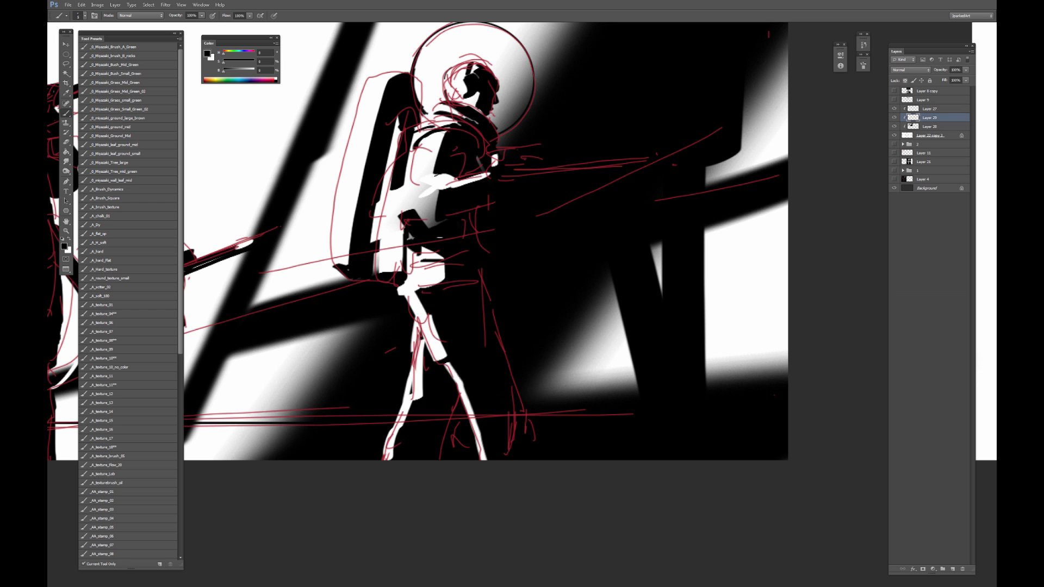
Paint white highlights on the third soldier's hands, sleeve and hip and along the rifle barrel.
{"action": "key", "text": "x"}
{"action": "left_click_drag", "start_coordinate": [497, 162], "coordinate": [514, 157]}
{"action": "key", "text": "["}
{"action": "mouse_move", "coordinate": [453, 189]}
{"action": "left_mouse_down"}
{"action": "mouse_move", "coordinate": [443, 205]}
{"action": "mouse_move", "coordinate": [461, 207]}
{"action": "mouse_move", "coordinate": [437, 184]}
{"action": "mouse_move", "coordinate": [436, 209]}
{"action": "mouse_move", "coordinate": [486, 184]}
{"action": "mouse_move", "coordinate": [661, 162]}
{"action": "left_mouse_up"}
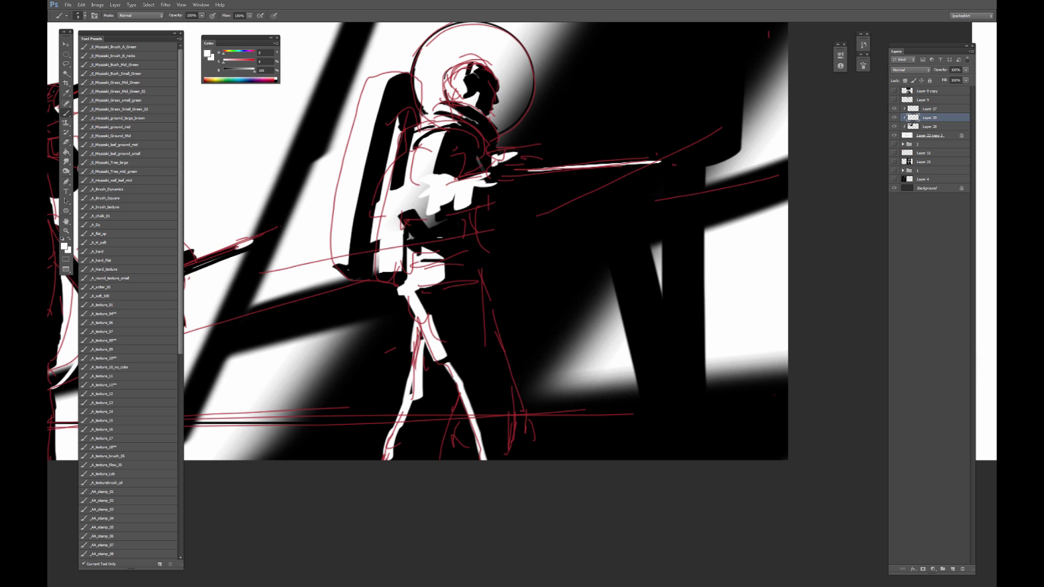
{"action": "left_click_drag", "start_coordinate": [547, 175], "coordinate": [596, 170]}
{"action": "mouse_move", "coordinate": [382, 267]}
{"action": "left_mouse_down"}
{"action": "mouse_move", "coordinate": [375, 295]}
{"action": "mouse_move", "coordinate": [409, 248]}
{"action": "mouse_move", "coordinate": [378, 261]}
{"action": "mouse_move", "coordinate": [376, 276]}
{"action": "mouse_move", "coordinate": [440, 246]}
{"action": "left_mouse_up"}
Add black straps and small protruding details along the backpack's outer edge, undoing and redrawing the upper strokes.
{"action": "key", "text": "x"}
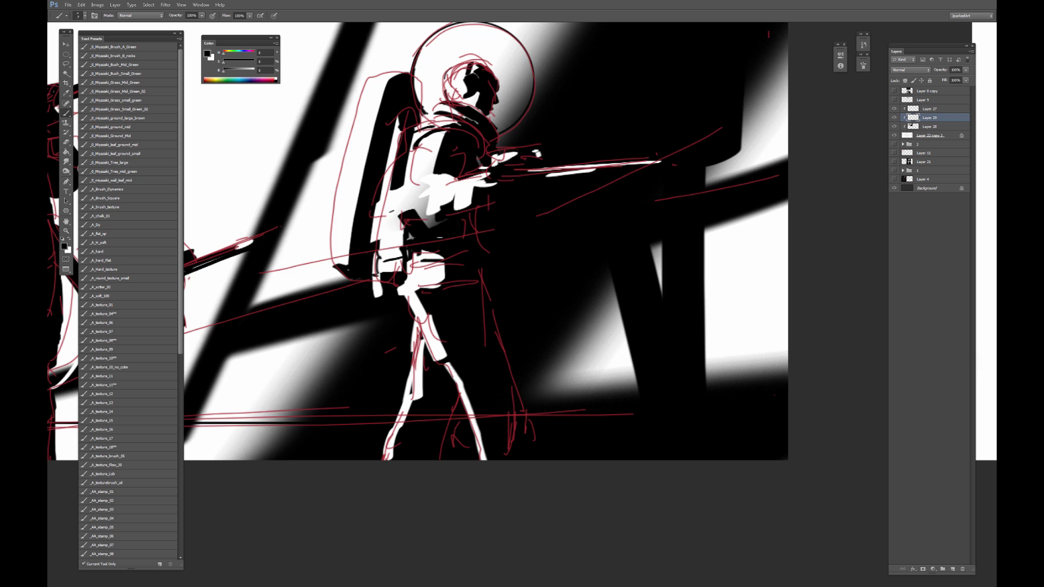
{"action": "left_click_drag", "start_coordinate": [376, 207], "coordinate": [402, 194]}
{"action": "mouse_move", "coordinate": [352, 124]}
{"action": "left_mouse_down"}
{"action": "mouse_move", "coordinate": [383, 85]}
{"action": "mouse_move", "coordinate": [357, 122]}
{"action": "mouse_move", "coordinate": [365, 146]}
{"action": "left_mouse_up"}
{"action": "key", "text": "ctrl+alt+z"}
{"action": "key", "text": "ctrl+alt+z"}
{"action": "left_click_drag", "start_coordinate": [371, 128], "coordinate": [371, 145]}
{"action": "left_click_drag", "start_coordinate": [353, 211], "coordinate": [351, 241]}
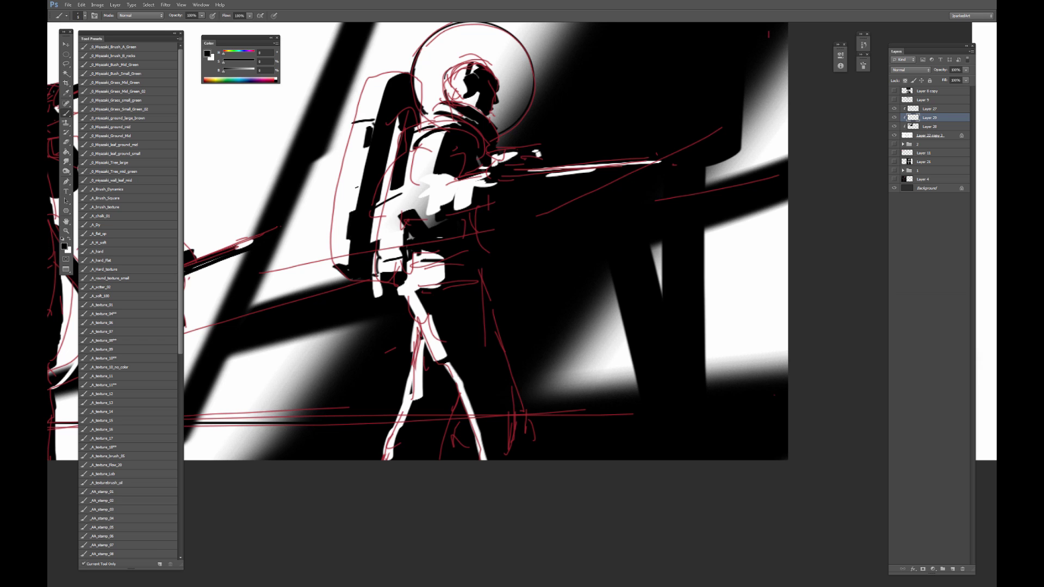
{"action": "left_click_drag", "start_coordinate": [345, 196], "coordinate": [352, 211]}
{"action": "left_click_drag", "start_coordinate": [366, 148], "coordinate": [354, 161]}
Thicken the upper part of the backpack with black strokes using a larger brush.
{"action": "key", "text": "bracketright"}
{"action": "key", "text": "bracketright"}
{"action": "mouse_move", "coordinate": [374, 102]}
{"action": "left_mouse_down"}
{"action": "mouse_move", "coordinate": [379, 113]}
{"action": "mouse_move", "coordinate": [381, 95]}
{"action": "left_mouse_up"}
{"action": "mouse_move", "coordinate": [396, 115]}
{"action": "left_mouse_down"}
{"action": "mouse_move", "coordinate": [409, 172]}
{"action": "mouse_move", "coordinate": [394, 151]}
{"action": "left_mouse_up"}
Draw a small black knob and a thin antenna line rising behind the backpack.
{"action": "key", "text": "bracketright"}
{"action": "key", "text": "bracketright"}
{"action": "key", "text": "bracketright"}
{"action": "key", "text": "bracketright"}
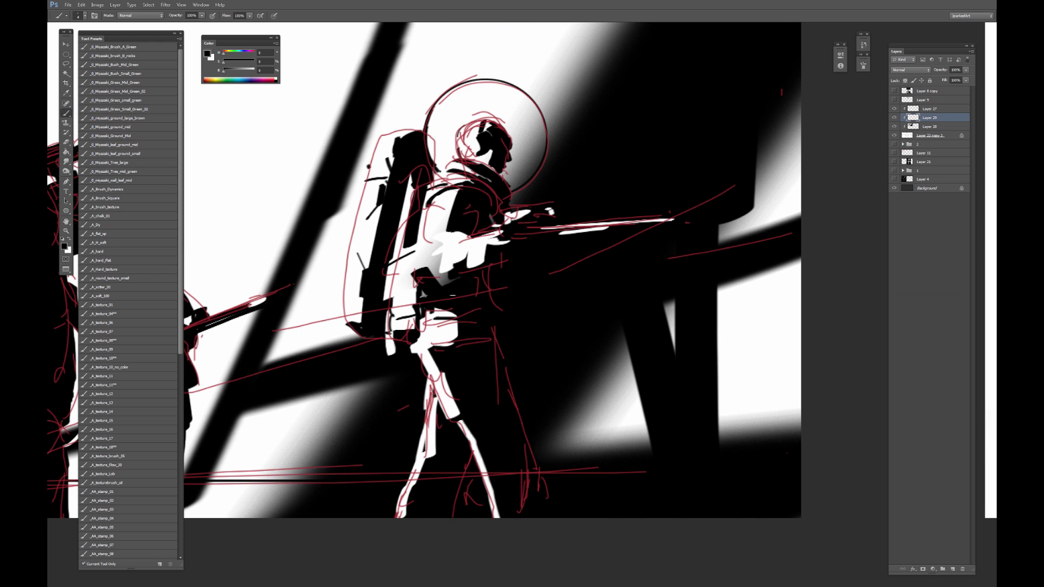
{"action": "left_click_drag", "start_coordinate": [368, 165], "coordinate": [359, 155]}
{"action": "left_click_drag", "start_coordinate": [346, 109], "coordinate": [334, 54]}
Paint a thick curved black hose from the backpack's base down to the frame's lower edge.
{"action": "key", "text": "ctrl+minus"}
{"action": "key", "text": "ctrl+minus"}
{"action": "left_click_drag", "start_coordinate": [431, 320], "coordinate": [477, 266]}
{"action": "key", "text": "bracketright"}
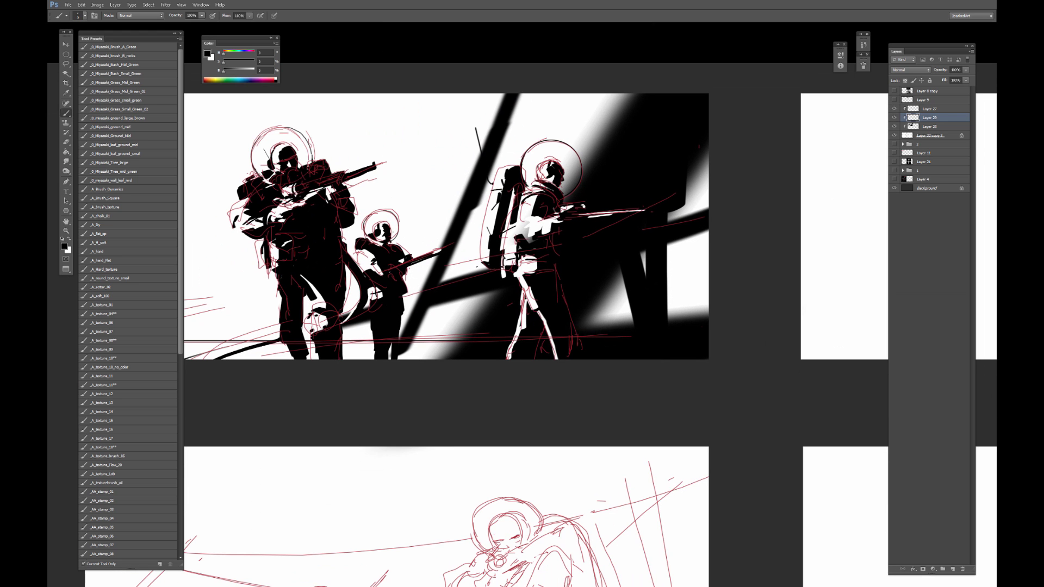
{"action": "key", "text": "bracketright"}
{"action": "left_click", "coordinate": [483, 256]}
{"action": "left_click_drag", "start_coordinate": [478, 256], "coordinate": [416, 356]}
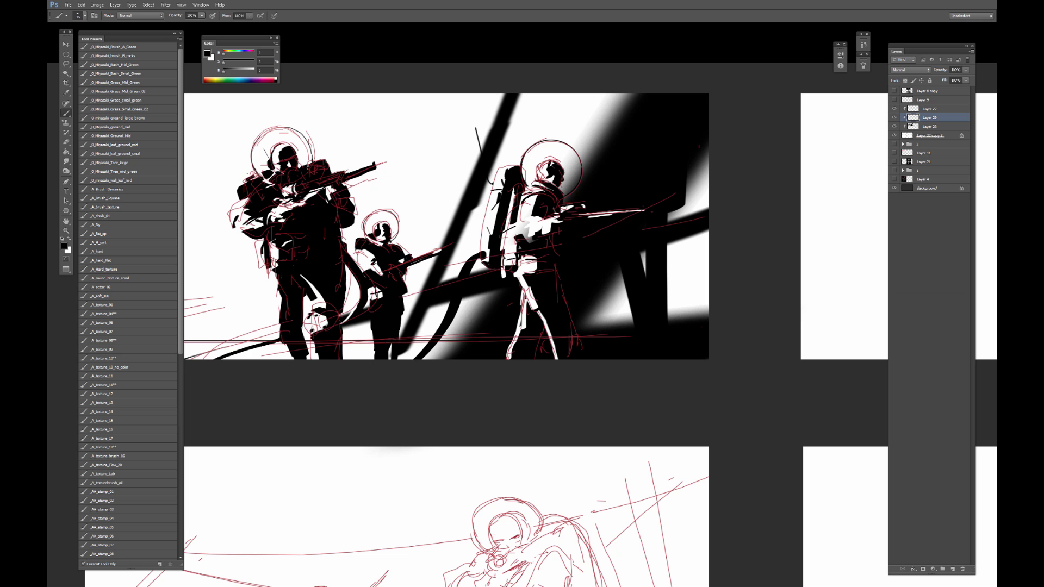
{"action": "left_click", "coordinate": [478, 245], "text": "alt"}
{"action": "key", "text": "bracketleft"}
{"action": "key", "text": "bracketleft"}
{"action": "key", "text": "bracketleft"}
{"action": "key", "text": "bracketleft"}
{"action": "mouse_move", "coordinate": [470, 260]}
{"action": "left_mouse_down"}
{"action": "mouse_move", "coordinate": [444, 320]}
{"action": "mouse_move", "coordinate": [470, 260]}
{"action": "left_mouse_up"}
{"action": "key", "text": "ctrl+alt+z"}
{"action": "key", "text": "ctrl+alt+z"}
Hide the red sketch on Layer 27 and toggle the newest paint layer to compare the third soldier's details.
{"action": "left_click", "coordinate": [895, 108]}
{"action": "left_click_drag", "start_coordinate": [551, 229], "coordinate": [492, 239]}
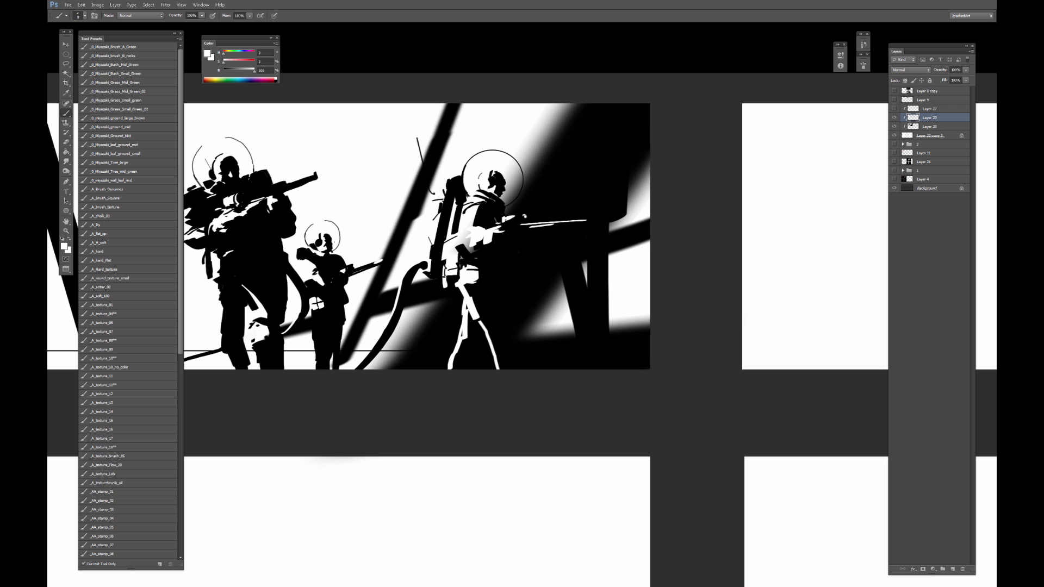
{"action": "left_click", "coordinate": [894, 117]}
{"action": "left_click", "coordinate": [895, 118]}
{"action": "key", "text": "w"}
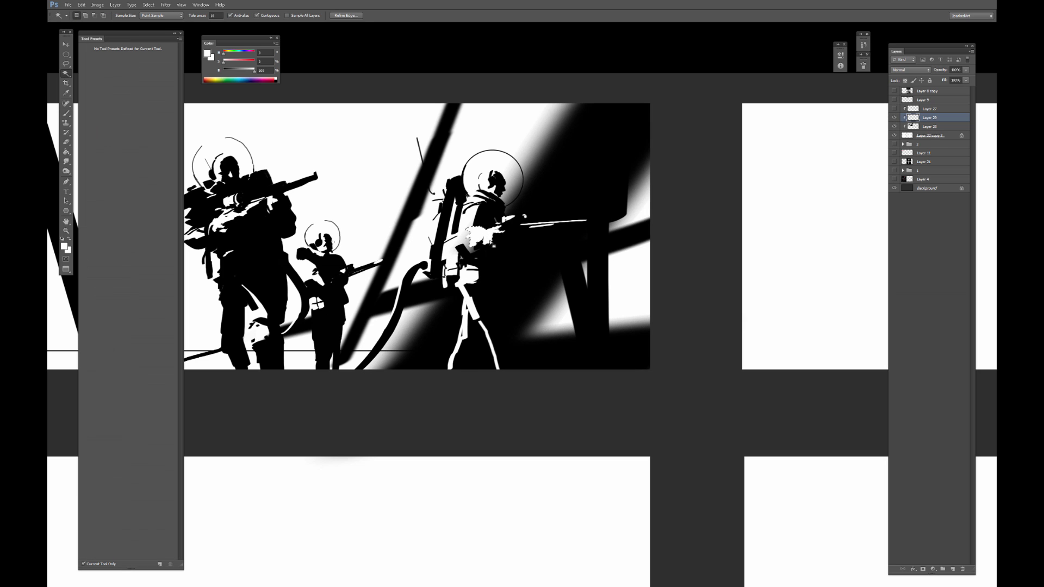
Clear the selection, switch to the _A_soft_100 brush preset, and undo the trial dab beside the third soldier's leg.
{"action": "key", "text": "ctrl+d"}
{"action": "left_click", "coordinate": [166, 5]}
{"action": "left_click", "coordinate": [473, 275]}
{"action": "key", "text": "b"}
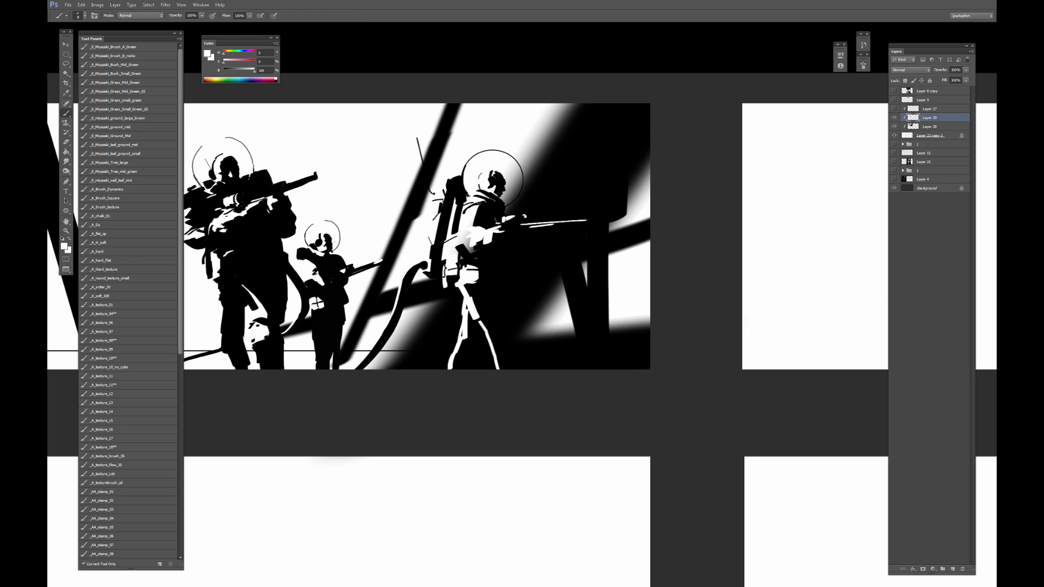
{"action": "left_click", "coordinate": [110, 296]}
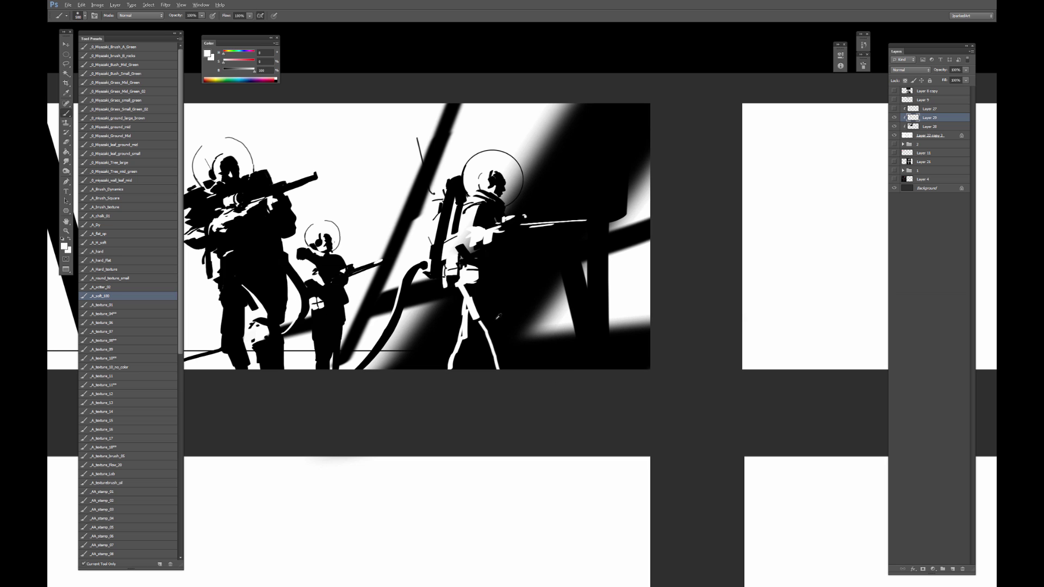
{"action": "left_click", "coordinate": [498, 309]}
{"action": "key", "text": "ctrl+z"}
Lock the detail layer's transparency and softly shade the third soldier's white legs with black using a smaller brush.
{"action": "key", "text": "d"}
{"action": "key", "text": "slash"}
{"action": "key", "text": "bracketleft"}
{"action": "key", "text": "bracketleft"}
{"action": "key", "text": "bracketleft"}
{"action": "key", "text": "bracketleft"}
{"action": "key", "text": "bracketleft"}
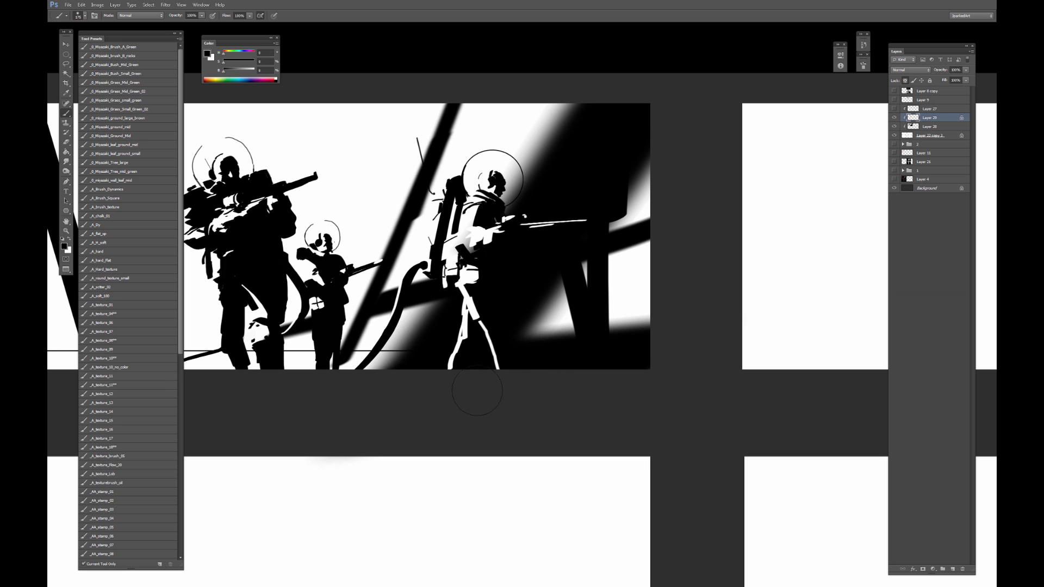
{"action": "left_click_drag", "start_coordinate": [479, 391], "coordinate": [457, 354]}
{"action": "mouse_move", "coordinate": [530, 309]}
{"action": "left_mouse_down"}
{"action": "mouse_move", "coordinate": [585, 236]}
{"action": "mouse_move", "coordinate": [587, 209]}
{"action": "mouse_move", "coordinate": [470, 278]}
{"action": "mouse_move", "coordinate": [531, 234]}
{"action": "mouse_move", "coordinate": [538, 206]}
{"action": "mouse_move", "coordinate": [522, 197]}
{"action": "mouse_move", "coordinate": [464, 225]}
{"action": "mouse_move", "coordinate": [479, 212]}
{"action": "mouse_move", "coordinate": [462, 260]}
{"action": "left_mouse_up"}
{"action": "key", "text": "x"}
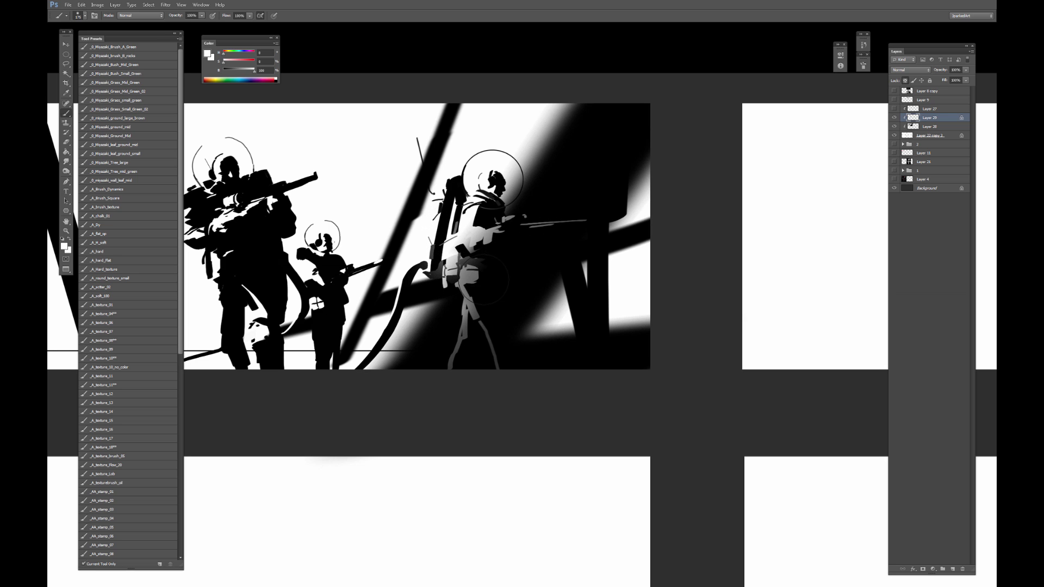
{"action": "key", "text": "ctrl+z"}
{"action": "left_click_drag", "start_coordinate": [485, 272], "coordinate": [474, 240]}
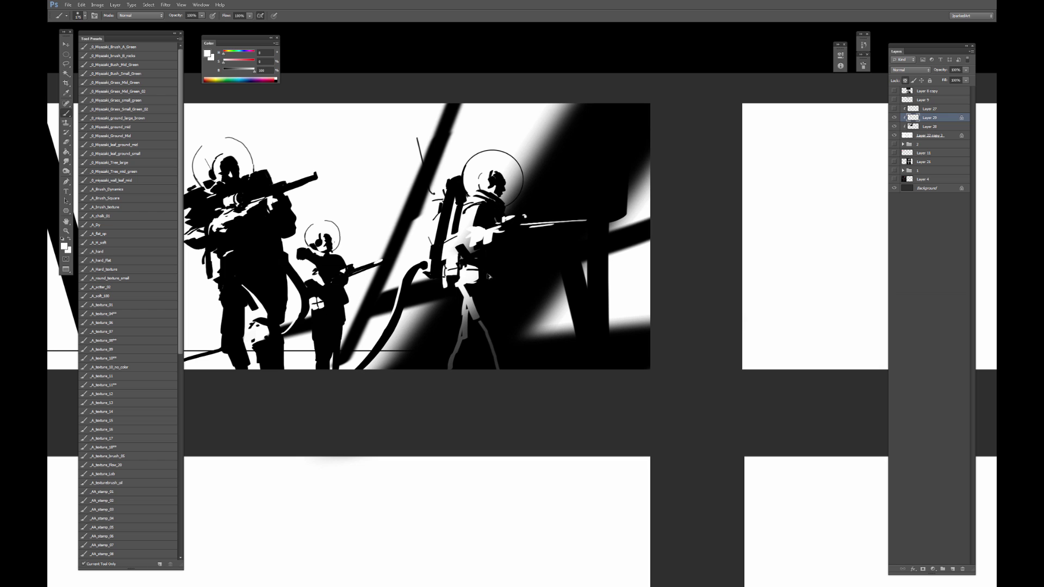
Add a new clipped layer in Darken mode and softly shade the third soldier's torso and rifle with sampled black.
{"action": "left_click", "coordinate": [471, 313], "text": "alt"}
{"action": "left_click", "coordinate": [954, 569]}
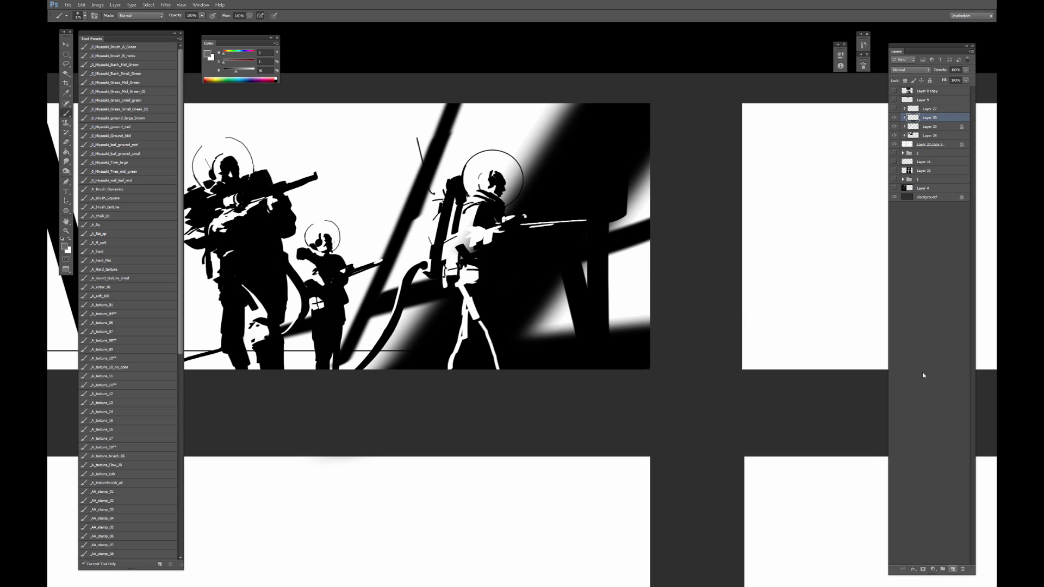
{"action": "left_click", "coordinate": [911, 71]}
{"action": "left_click", "coordinate": [909, 96]}
{"action": "left_click", "coordinate": [511, 300], "text": "alt"}
{"action": "mouse_move", "coordinate": [535, 310]}
{"action": "left_mouse_down"}
{"action": "mouse_move", "coordinate": [538, 279]}
{"action": "mouse_move", "coordinate": [511, 302]}
{"action": "left_mouse_up"}
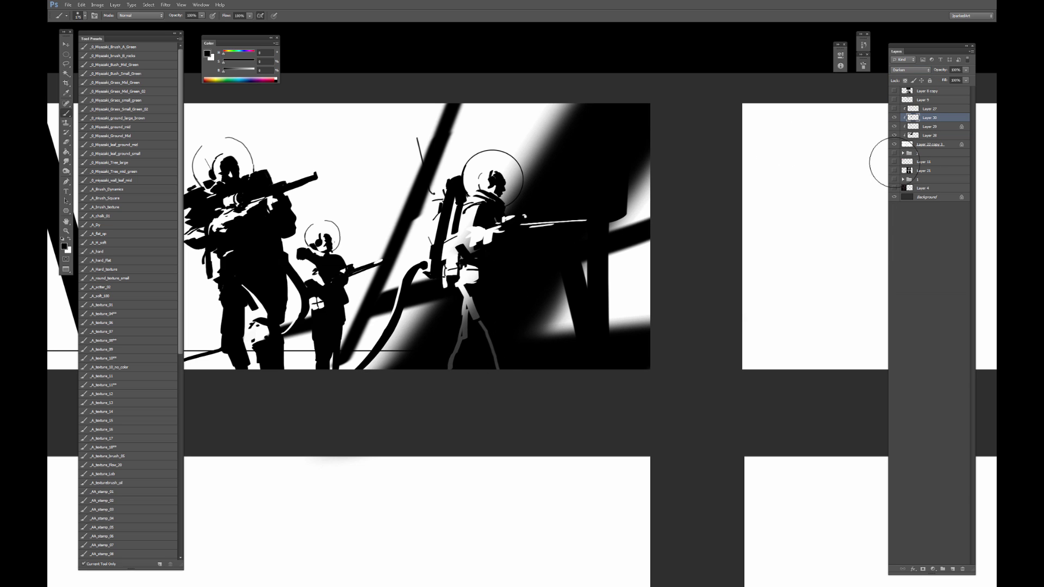
{"action": "mouse_move", "coordinate": [568, 238]}
{"action": "left_mouse_down"}
{"action": "mouse_move", "coordinate": [563, 207]}
{"action": "mouse_move", "coordinate": [547, 204]}
{"action": "mouse_move", "coordinate": [504, 258]}
{"action": "mouse_move", "coordinate": [531, 207]}
{"action": "mouse_move", "coordinate": [465, 285]}
{"action": "left_mouse_up"}
{"action": "left_click", "coordinate": [478, 221], "text": "alt"}
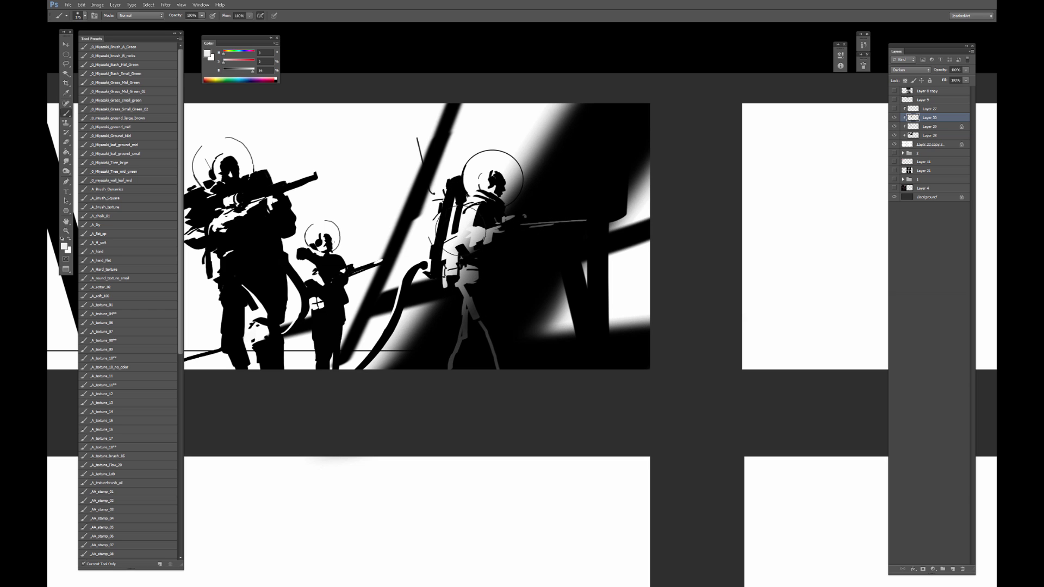
{"action": "mouse_move", "coordinate": [438, 217]}
{"action": "left_mouse_down"}
{"action": "mouse_move", "coordinate": [467, 239]}
{"action": "mouse_move", "coordinate": [476, 207]}
{"action": "mouse_move", "coordinate": [467, 231]}
{"action": "left_mouse_up"}
Erase excess soft shading around the third soldier's body with the _SOFT 100% eraser, adjusting its size.
{"action": "key", "text": "e"}
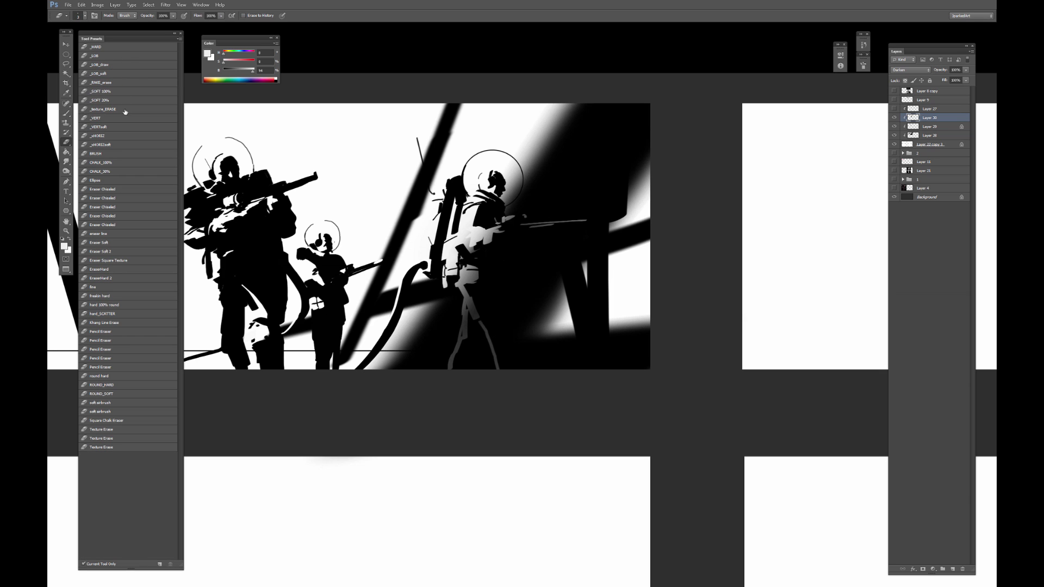
{"action": "left_click", "coordinate": [103, 91]}
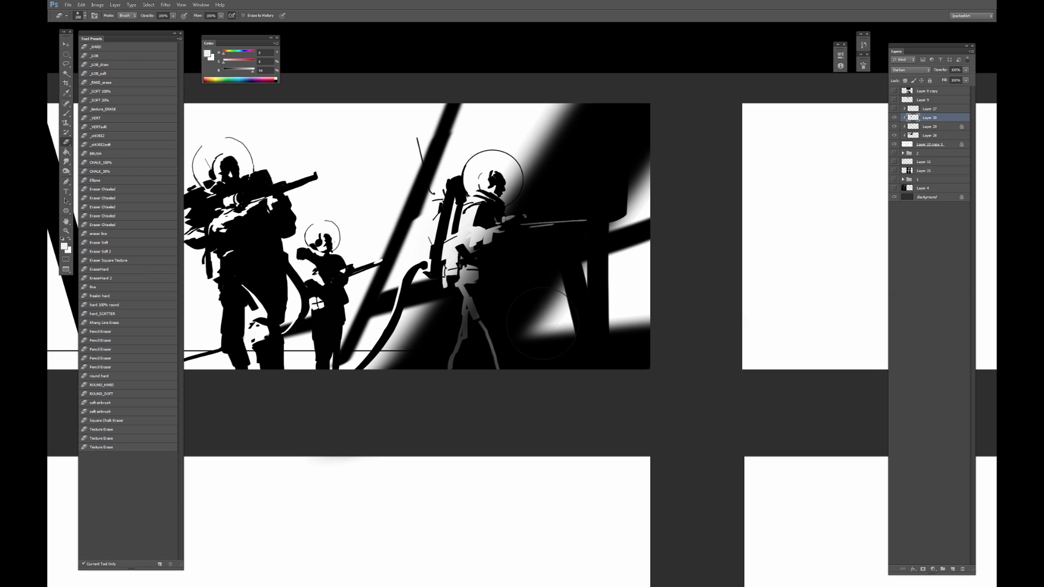
{"action": "key", "text": "]"}
{"action": "mouse_move", "coordinate": [452, 290]}
{"action": "left_mouse_down"}
{"action": "mouse_move", "coordinate": [471, 308]}
{"action": "mouse_move", "coordinate": [458, 346]}
{"action": "left_mouse_up"}
{"action": "key", "text": "ctrl+minus"}
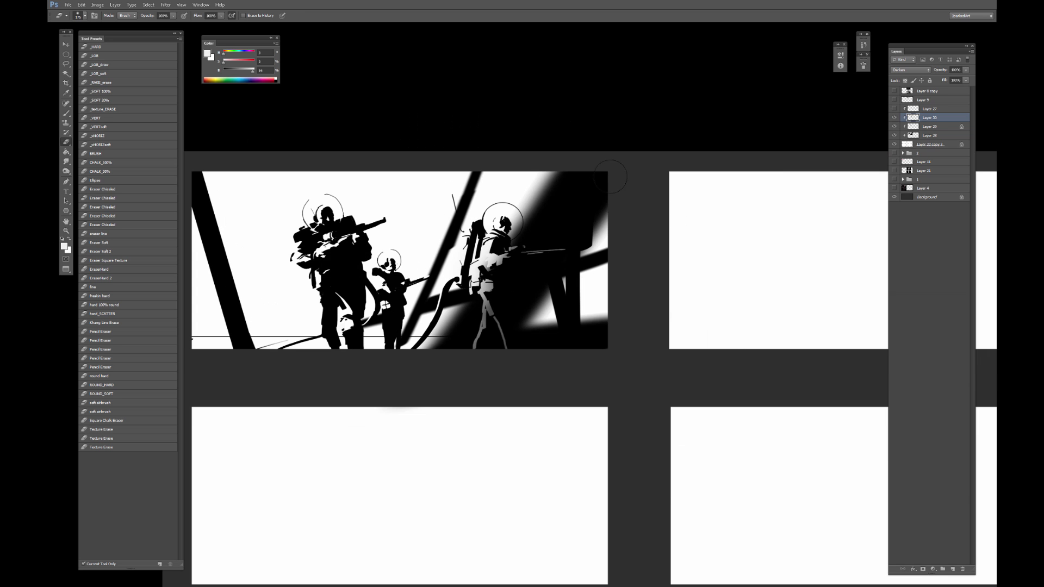
{"action": "key", "text": "ctrl+plus"}
{"action": "key", "text": "["}
{"action": "key", "text": "["}
{"action": "key", "text": "["}
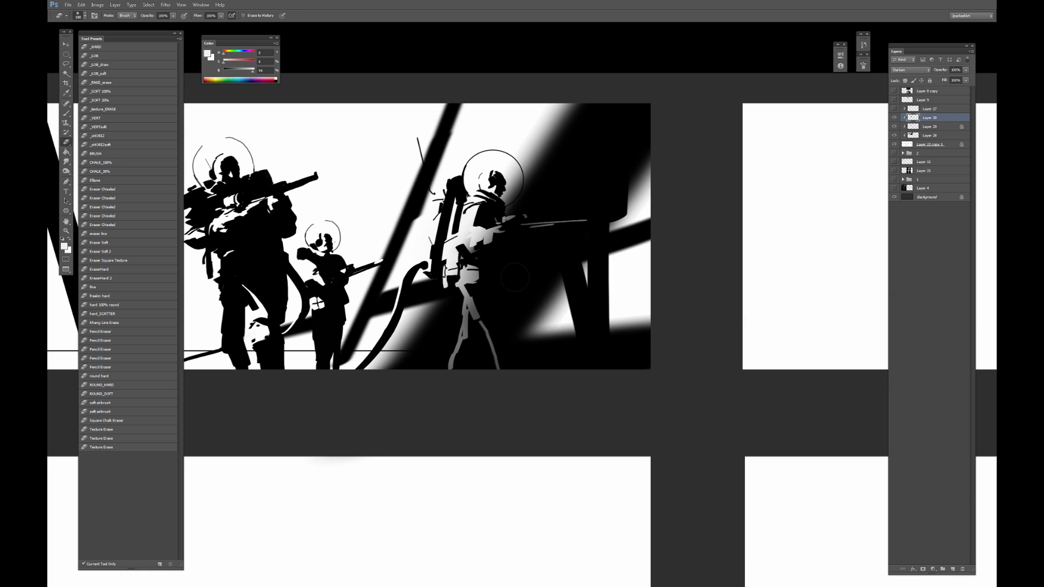
{"action": "left_click_drag", "start_coordinate": [547, 264], "coordinate": [560, 257]}
Show the red sketch on Layer 27 to check the third soldier's outline, and hide it again.
{"action": "left_click", "coordinate": [894, 109]}
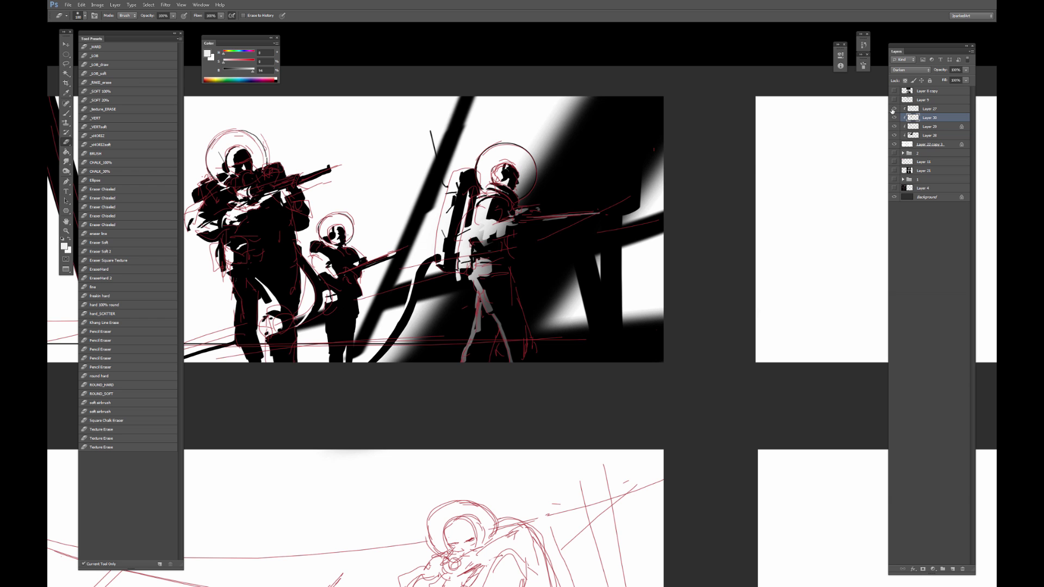
{"action": "key", "text": "l"}
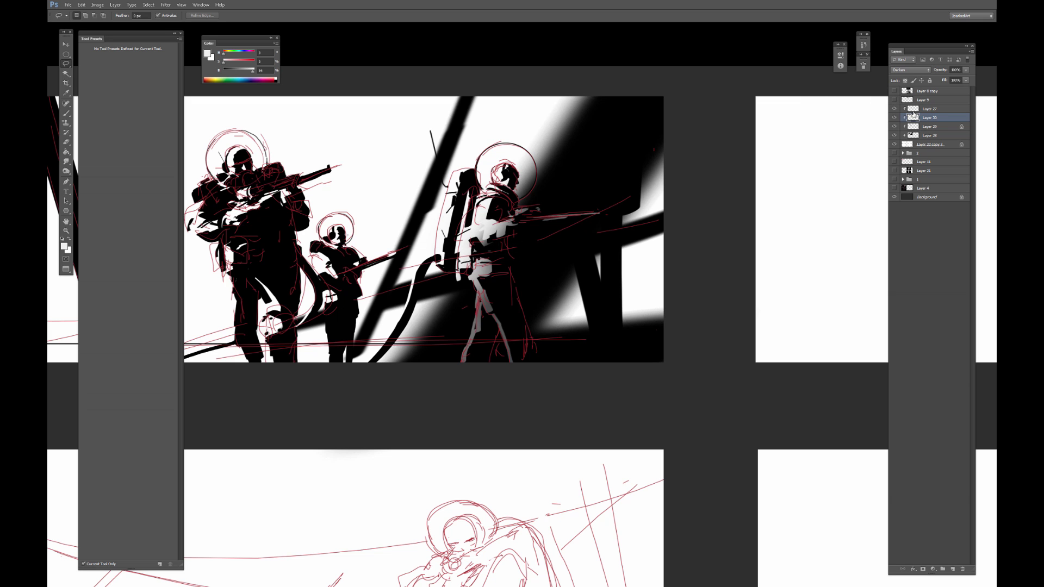
{"action": "left_click", "coordinate": [894, 109]}
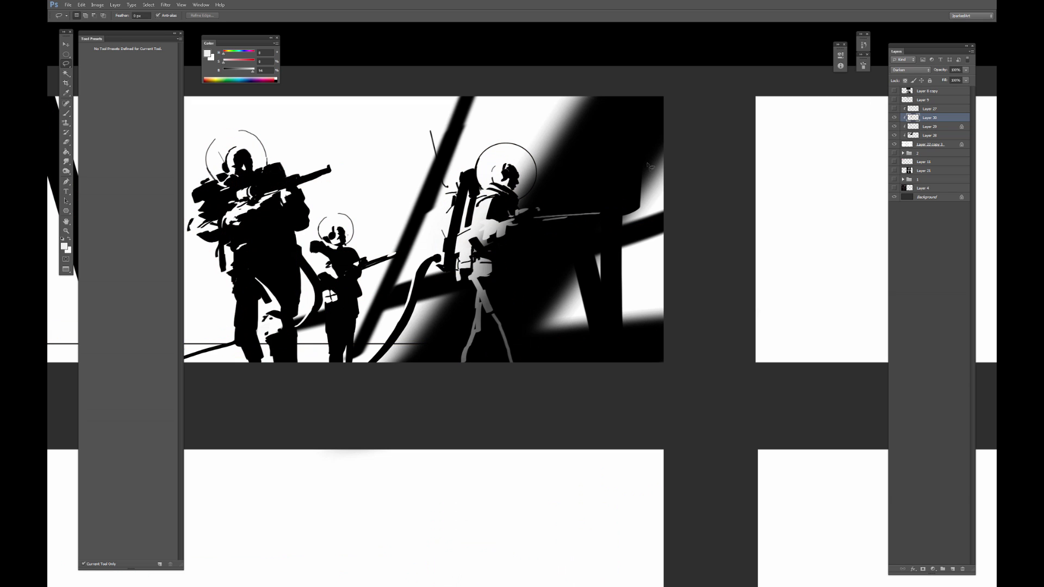
Switch to a small _A_hard_Flat brush, try dark strokes on the third soldier's torso, and undo them.
{"action": "key", "text": "b"}
{"action": "key", "text": "bracketleft"}
{"action": "key", "text": "bracketleft"}
{"action": "key", "text": "bracketleft"}
{"action": "key", "text": "bracketleft"}
{"action": "key", "text": "bracketleft"}
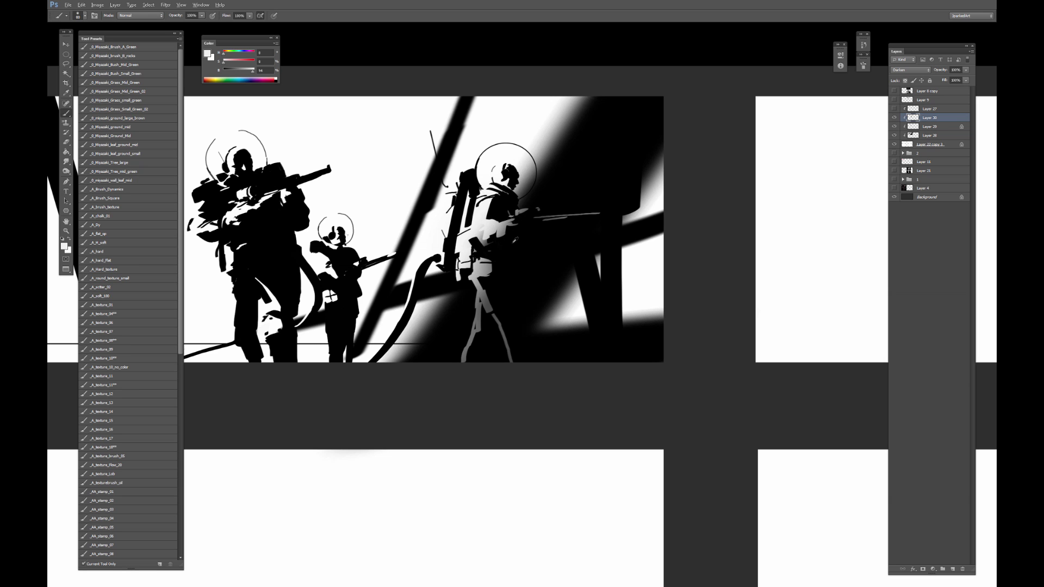
{"action": "key", "text": "d"}
{"action": "left_click", "coordinate": [107, 259]}
{"action": "left_click", "coordinate": [513, 238], "text": "alt"}
{"action": "mouse_move", "coordinate": [496, 224]}
{"action": "left_mouse_down"}
{"action": "mouse_move", "coordinate": [488, 239]}
{"action": "mouse_move", "coordinate": [502, 232]}
{"action": "left_mouse_up"}
{"action": "key", "text": "bracketright"}
{"action": "key", "text": "ctrl+alt+z"}
{"action": "key", "text": "ctrl+alt+z"}
Refine the shadow shapes on the third soldier's torso and waist with sampled light grey and black.
{"action": "left_click", "coordinate": [482, 232], "text": "alt"}
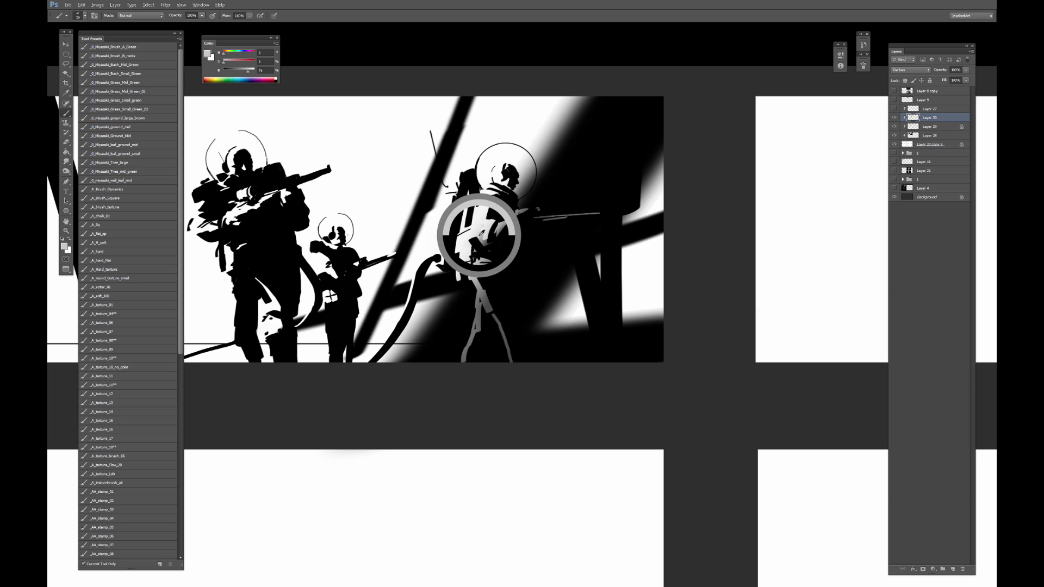
{"action": "left_click_drag", "start_coordinate": [487, 236], "coordinate": [480, 243]}
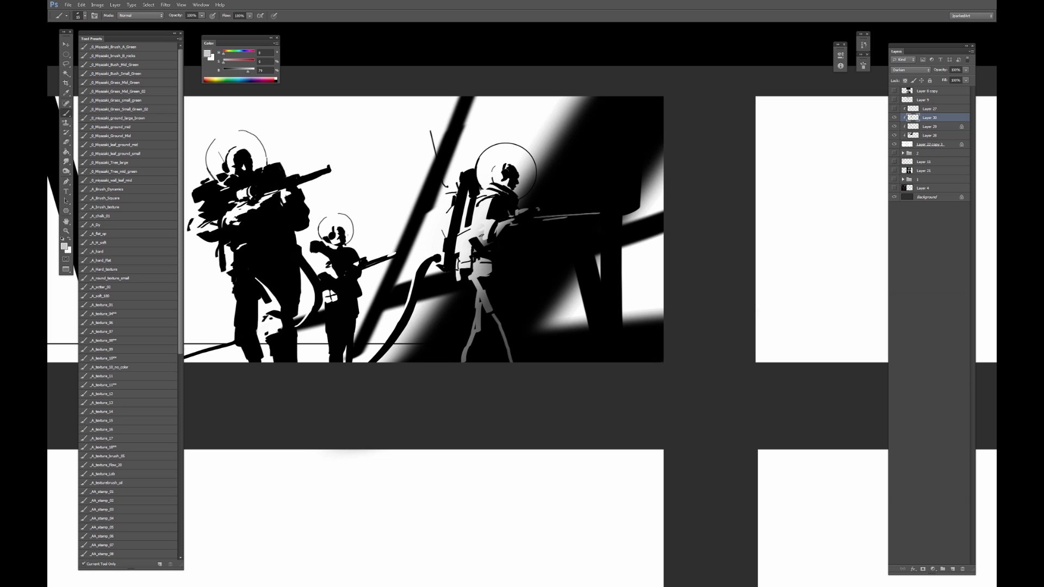
{"action": "left_click", "coordinate": [490, 243], "text": "alt"}
{"action": "left_click_drag", "start_coordinate": [532, 299], "coordinate": [460, 262]}
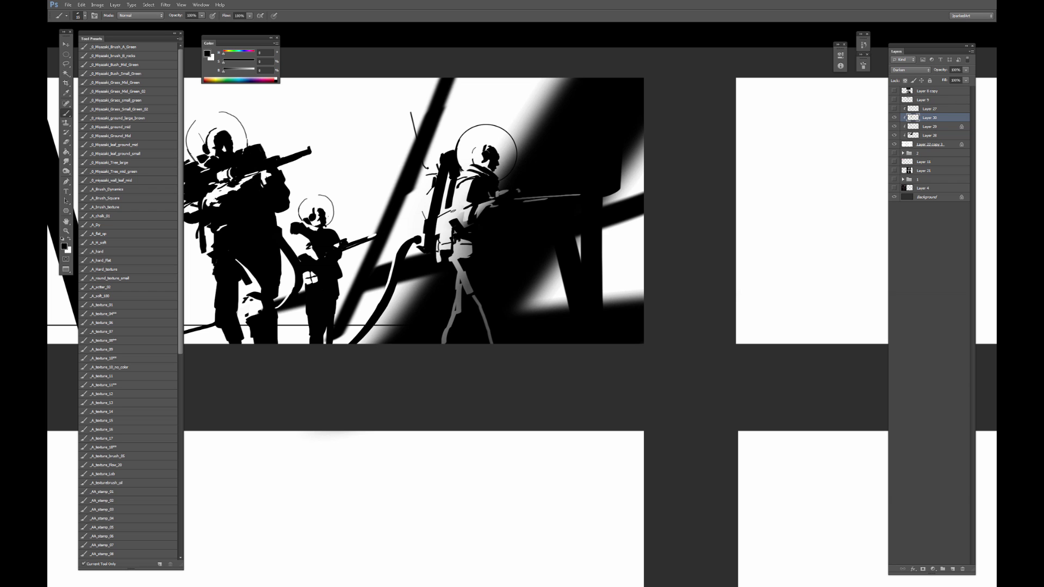
Select the layer below the Darken layer, unlock its transparency, and paint small light strokes on the backpack's lower part.
{"action": "left_click", "coordinate": [438, 222], "text": "alt"}
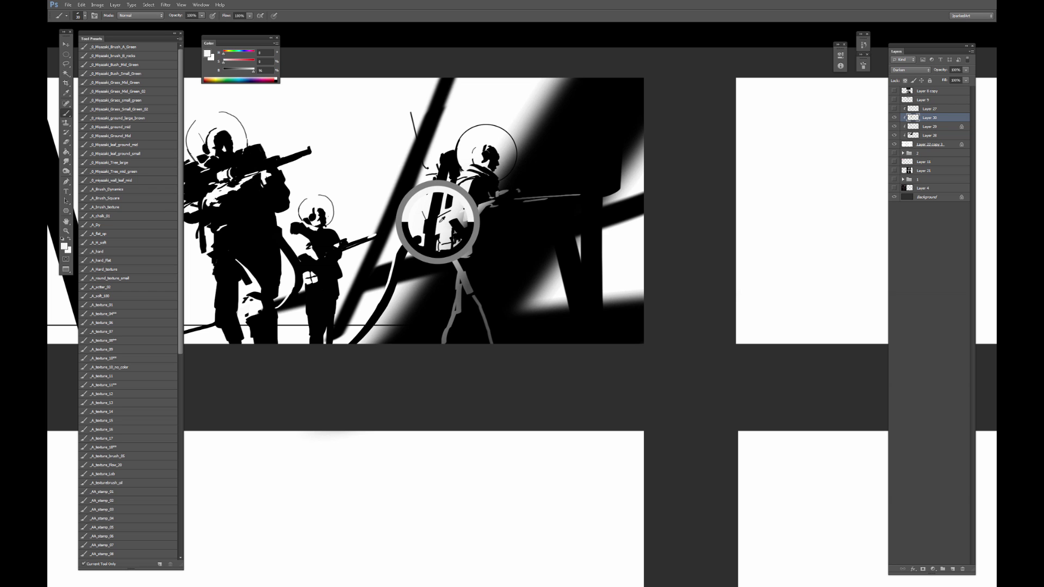
{"action": "key", "text": "bracketright"}
{"action": "key", "text": "bracketright"}
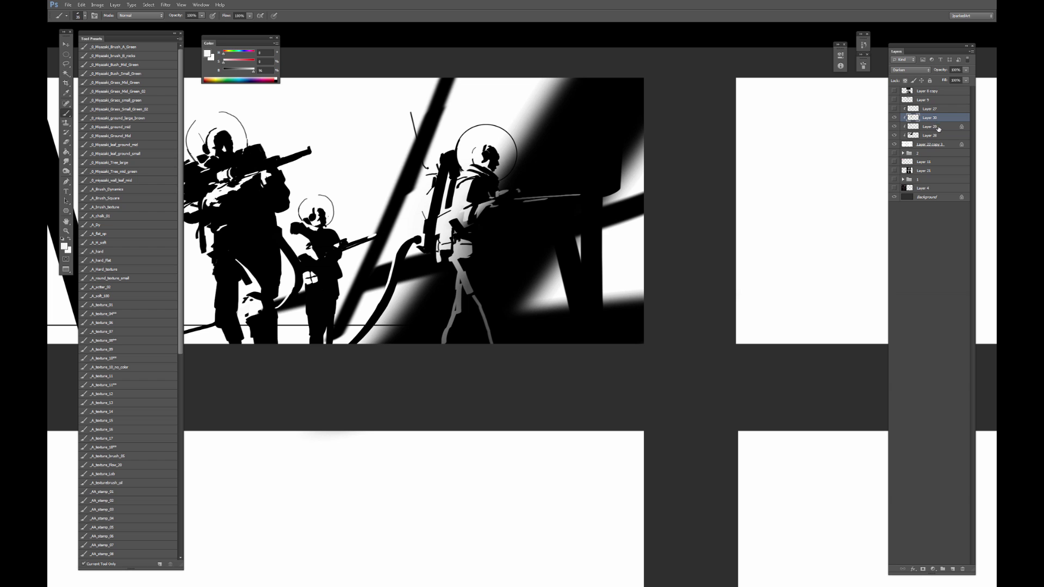
{"action": "key", "text": "alt+bracketleft"}
{"action": "left_click", "coordinate": [426, 222], "text": "alt"}
{"action": "left_click_drag", "start_coordinate": [426, 221], "coordinate": [422, 222]}
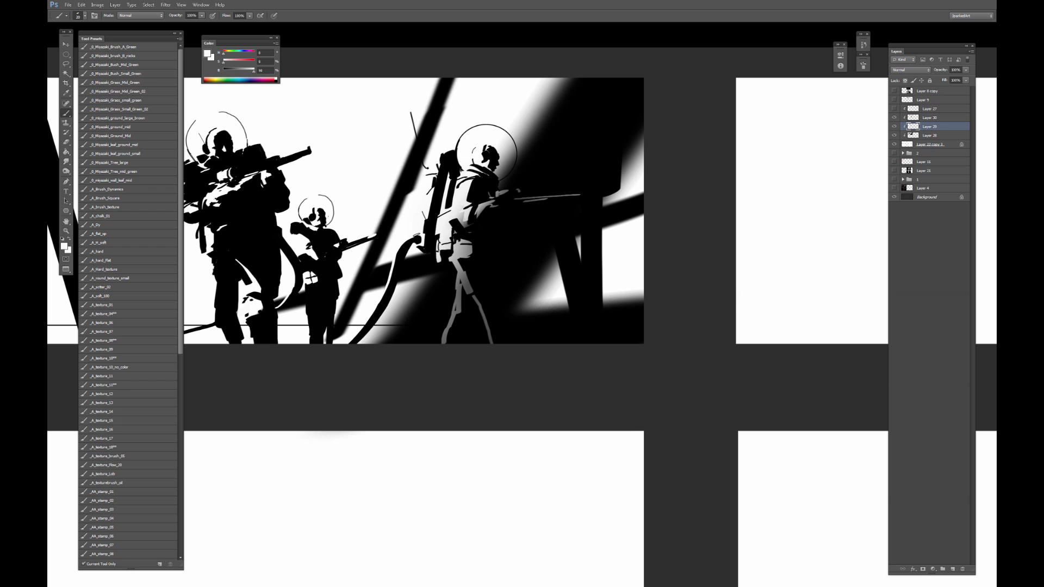
{"action": "left_click", "coordinate": [416, 227], "text": "alt"}
{"action": "key", "text": "bracketleft"}
{"action": "left_click_drag", "start_coordinate": [432, 213], "coordinate": [431, 222]}
Try sampled strokes of varying brush size along the backpack's black tubes and undo the last three.
{"action": "key", "text": "bracketright"}
{"action": "key", "text": "d"}
{"action": "left_click", "coordinate": [438, 185], "text": "alt"}
{"action": "key", "text": "bracketright"}
{"action": "left_click_drag", "start_coordinate": [433, 188], "coordinate": [438, 188]}
{"action": "left_click", "coordinate": [437, 192], "text": "alt"}
{"action": "key", "text": "bracketleft"}
{"action": "key", "text": "bracketleft"}
{"action": "left_click", "coordinate": [429, 218], "text": "alt"}
{"action": "left_click", "coordinate": [433, 216], "text": "alt"}
{"action": "left_click_drag", "start_coordinate": [437, 181], "coordinate": [438, 188]}
{"action": "key", "text": "ctrl+alt+z"}
{"action": "key", "text": "ctrl+alt+z"}
{"action": "key", "text": "ctrl+alt+z"}
Break up the backpack's black tubes and top with short strokes in a sampled light tone.
{"action": "left_click", "coordinate": [427, 197], "text": "alt"}
{"action": "left_click_drag", "start_coordinate": [436, 193], "coordinate": [432, 212]}
{"action": "mouse_move", "coordinate": [442, 166]}
{"action": "left_mouse_down"}
{"action": "mouse_move", "coordinate": [438, 178]}
{"action": "mouse_move", "coordinate": [452, 157]}
{"action": "left_mouse_up"}
{"action": "key", "text": "]"}
{"action": "left_click", "coordinate": [440, 150], "text": "alt"}
{"action": "key", "text": "bracketleft"}
{"action": "key", "text": "x"}
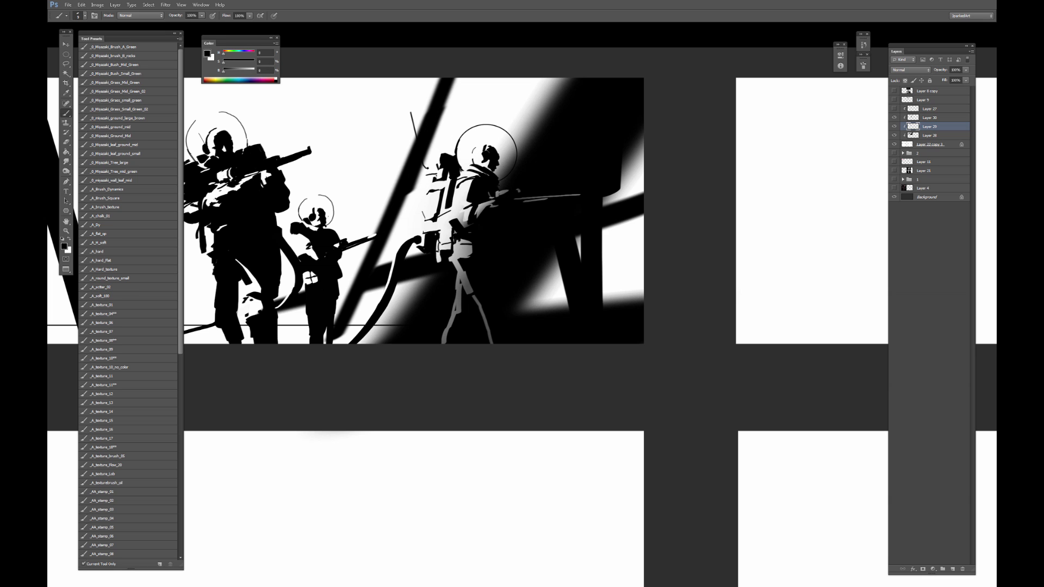
Show the red sketch on Layer 27 and lasso the background below the rifle, between the third soldier's legs and the vertical beam.
{"action": "left_click_drag", "start_coordinate": [512, 211], "coordinate": [474, 195]}
{"action": "key", "text": "bracketright"}
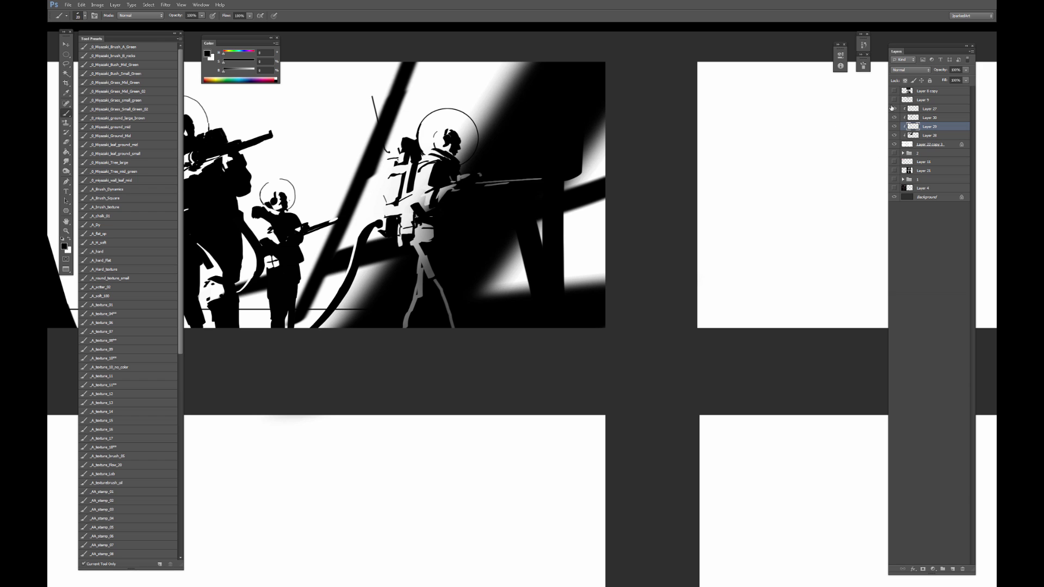
{"action": "left_click", "coordinate": [894, 109]}
{"action": "key", "text": "l"}
{"action": "mouse_move", "coordinate": [455, 237]}
{"action": "left_mouse_down"}
{"action": "mouse_move", "coordinate": [477, 319]}
{"action": "mouse_move", "coordinate": [467, 329]}
{"action": "mouse_move", "coordinate": [544, 324]}
{"action": "mouse_move", "coordinate": [505, 206]}
{"action": "mouse_move", "coordinate": [459, 217]}
{"action": "mouse_move", "coordinate": [455, 238]}
{"action": "mouse_move", "coordinate": [459, 208]}
{"action": "mouse_move", "coordinate": [495, 195]}
{"action": "mouse_move", "coordinate": [491, 220]}
{"action": "mouse_move", "coordinate": [493, 194]}
{"action": "left_mouse_up"}
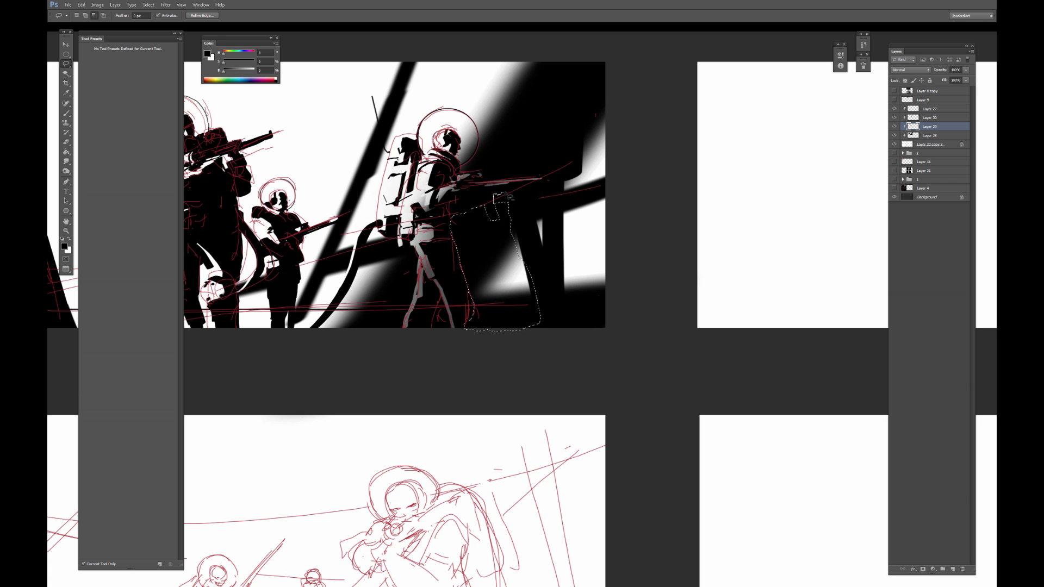
{"action": "left_click_drag", "start_coordinate": [503, 198], "coordinate": [501, 210]}
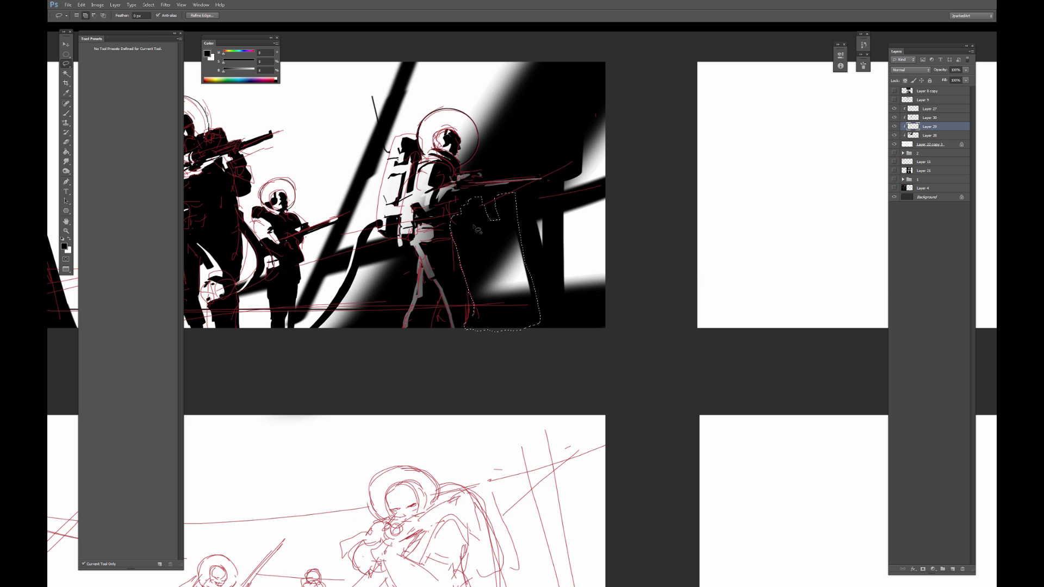
Try masking the lower black silhouette layer to the lassoed area, and undo the mask.
{"action": "key", "text": "b"}
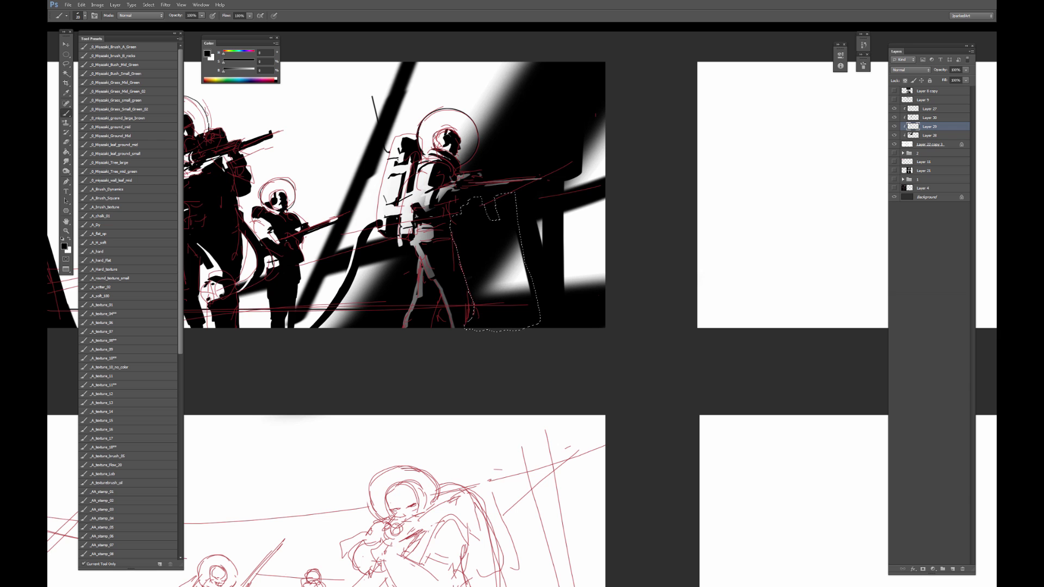
{"action": "left_click", "coordinate": [895, 136], "text": "alt"}
{"action": "left_click", "coordinate": [895, 135], "text": "alt"}
{"action": "left_click", "coordinate": [931, 136]}
{"action": "key", "text": "e"}
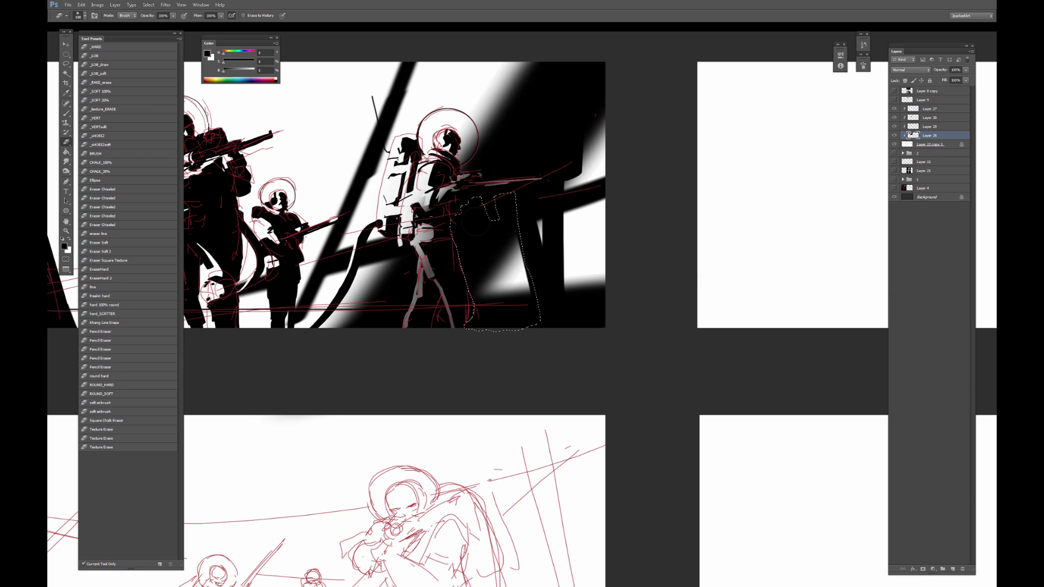
{"action": "left_click", "coordinate": [923, 569]}
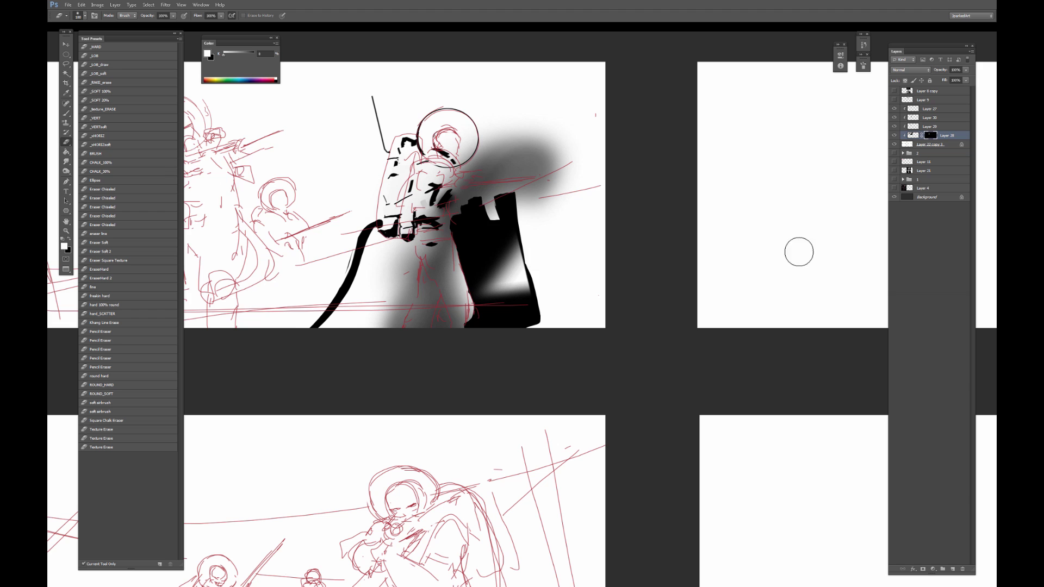
{"action": "key", "text": "ctrl+z"}
Try softly erasing the black background inside the selection on the lower silhouette layer.
{"action": "left_click", "coordinate": [909, 134]}
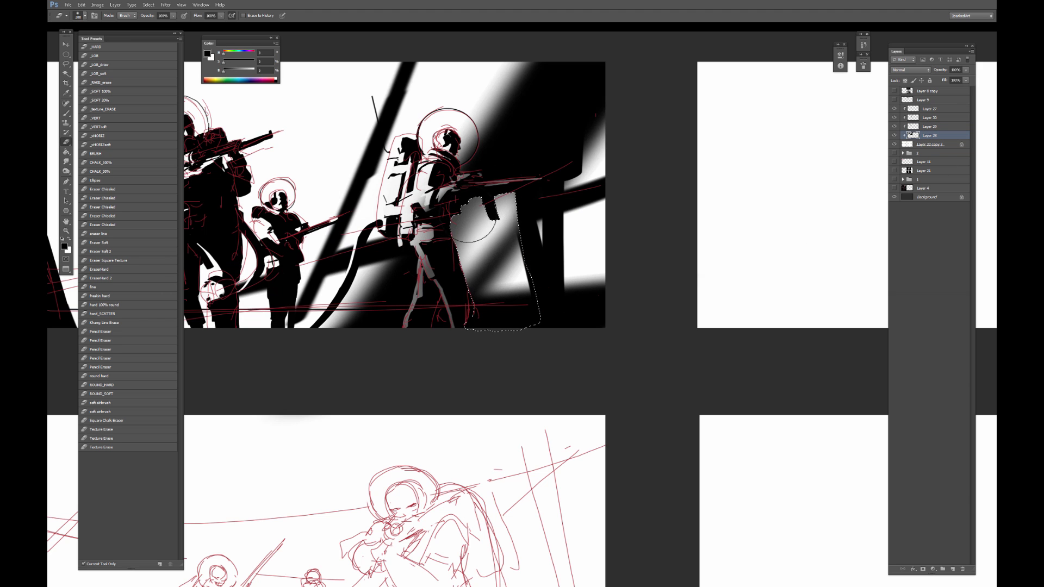
{"action": "left_click_drag", "start_coordinate": [443, 248], "coordinate": [426, 273]}
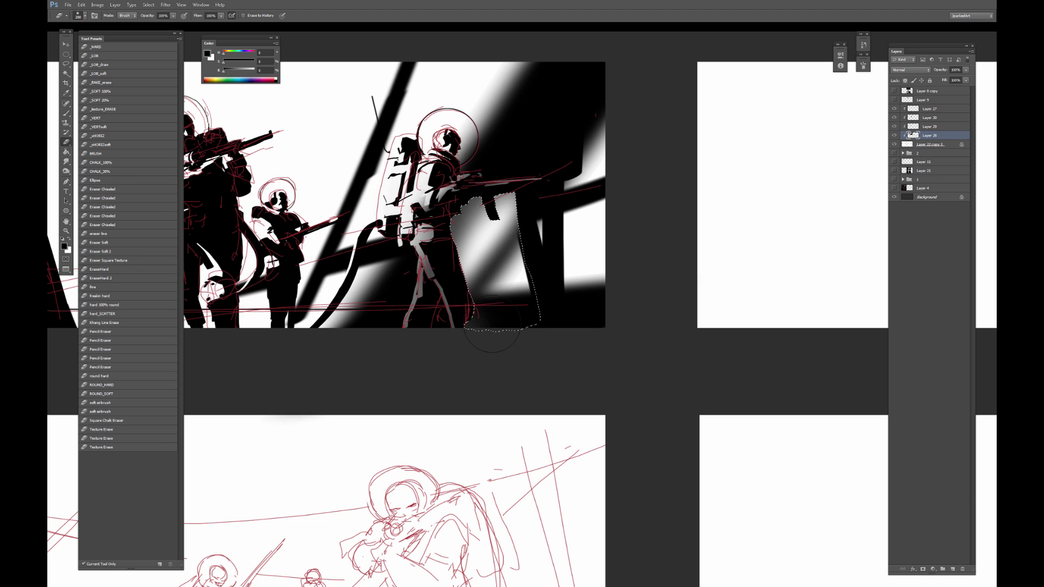
{"action": "left_click_drag", "start_coordinate": [493, 324], "coordinate": [526, 248]}
On the detail layer above, paint hard-edged off-white background inside the selection with the _A_hard_Flat brush.
{"action": "key", "text": "alt+bracketright"}
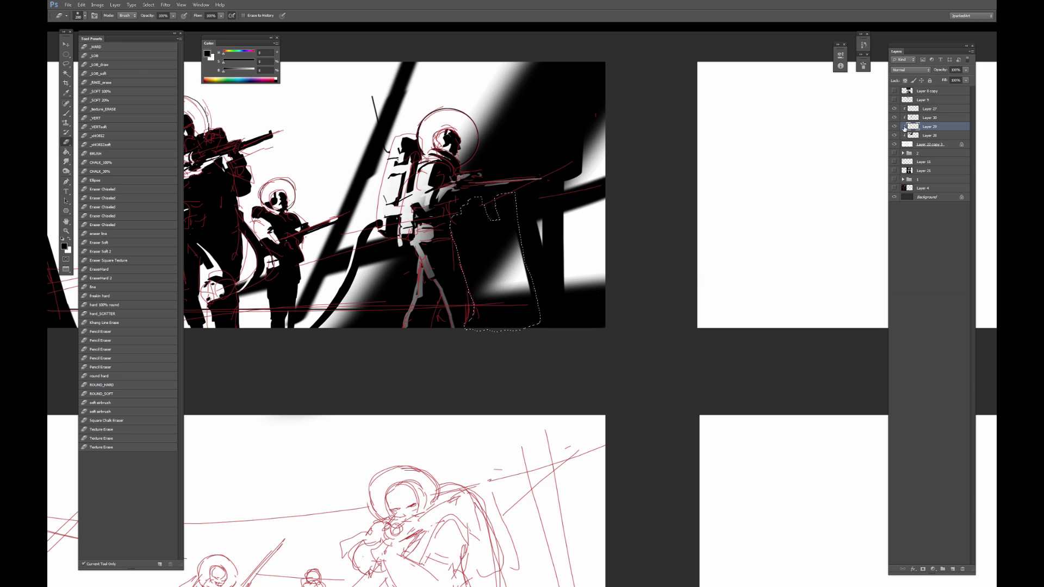
{"action": "left_click", "coordinate": [894, 129]}
{"action": "left_click", "coordinate": [894, 133]}
{"action": "key", "text": "b"}
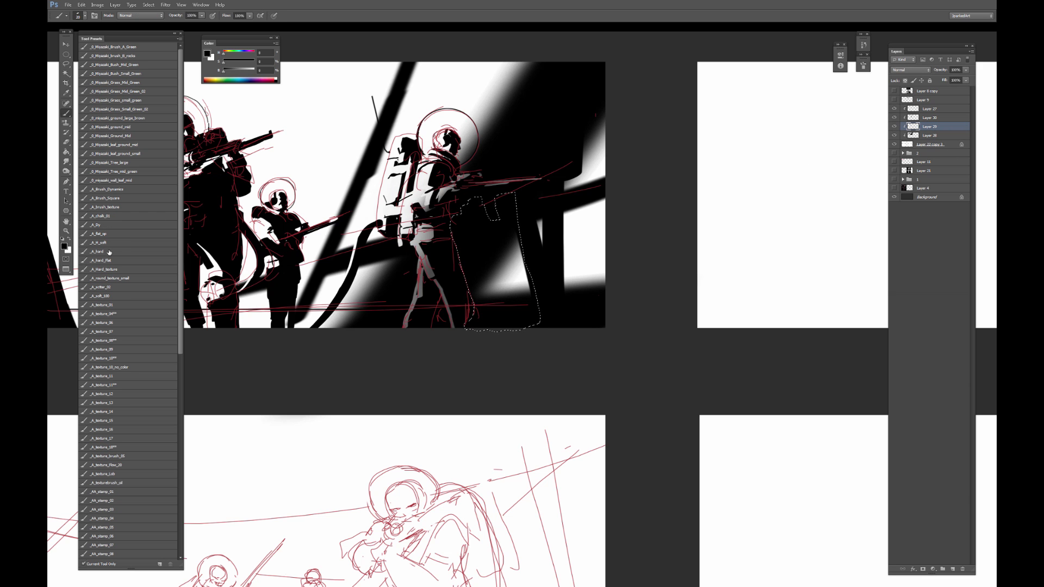
{"action": "left_click", "coordinate": [107, 251]}
{"action": "left_click", "coordinate": [105, 242]}
{"action": "left_click", "coordinate": [109, 260]}
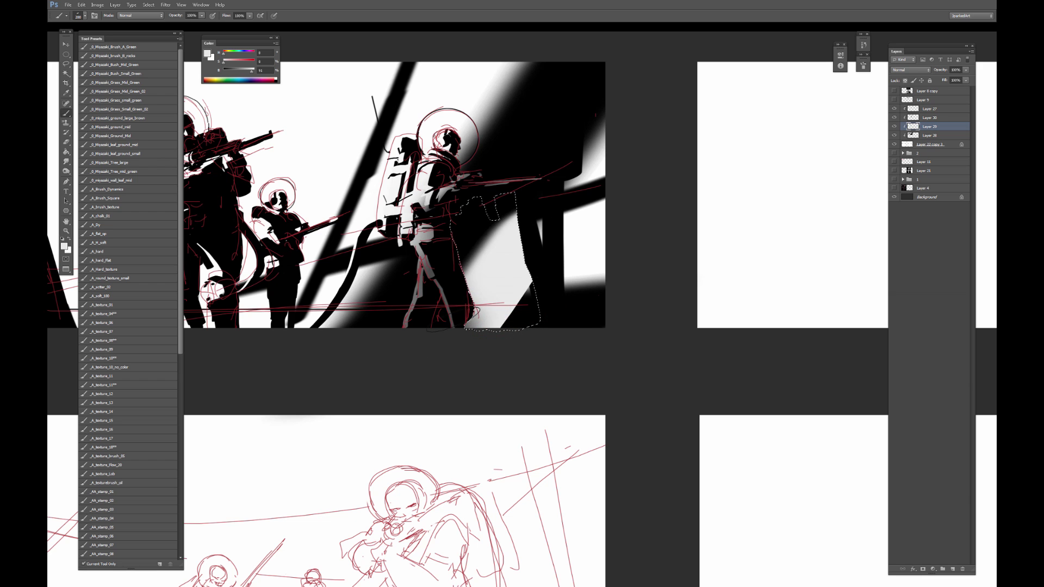
{"action": "left_click_drag", "start_coordinate": [489, 305], "coordinate": [570, 177]}
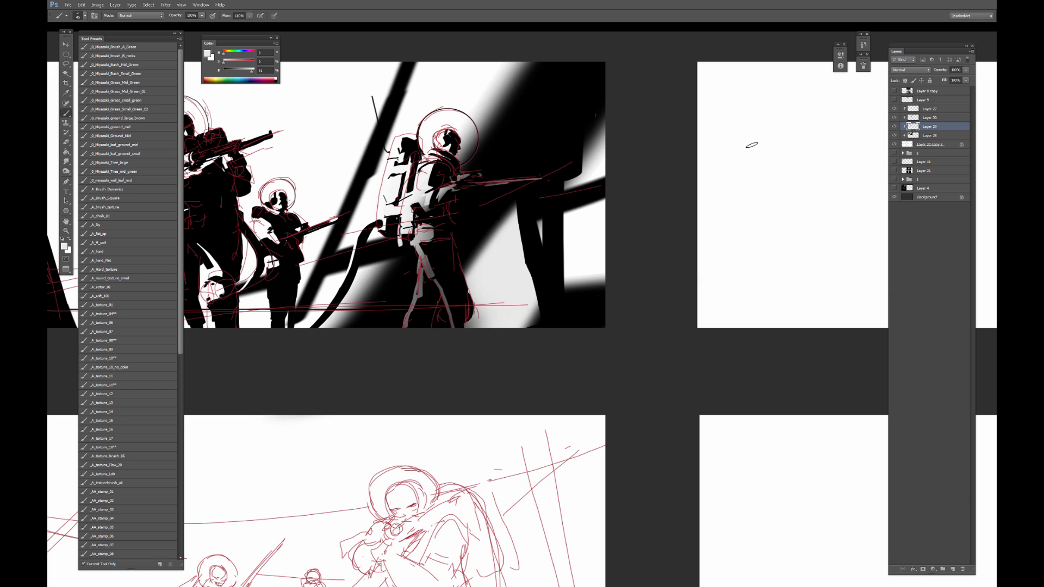
Hide the red sketch on Layer 27 and paint thin black diagonal beams across the off-white background below the third soldier's rifle.
{"action": "left_click", "coordinate": [894, 109]}
{"action": "left_click", "coordinate": [502, 269], "text": "alt"}
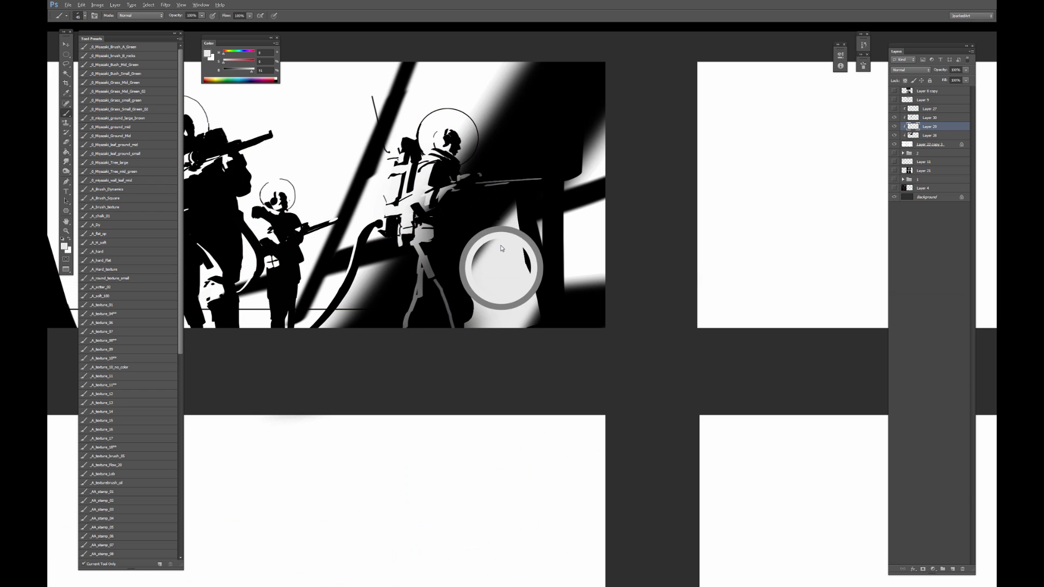
{"action": "key", "text": "bracketleft"}
{"action": "key", "text": "bracketleft"}
{"action": "key", "text": "bracketleft"}
{"action": "key", "text": "x"}
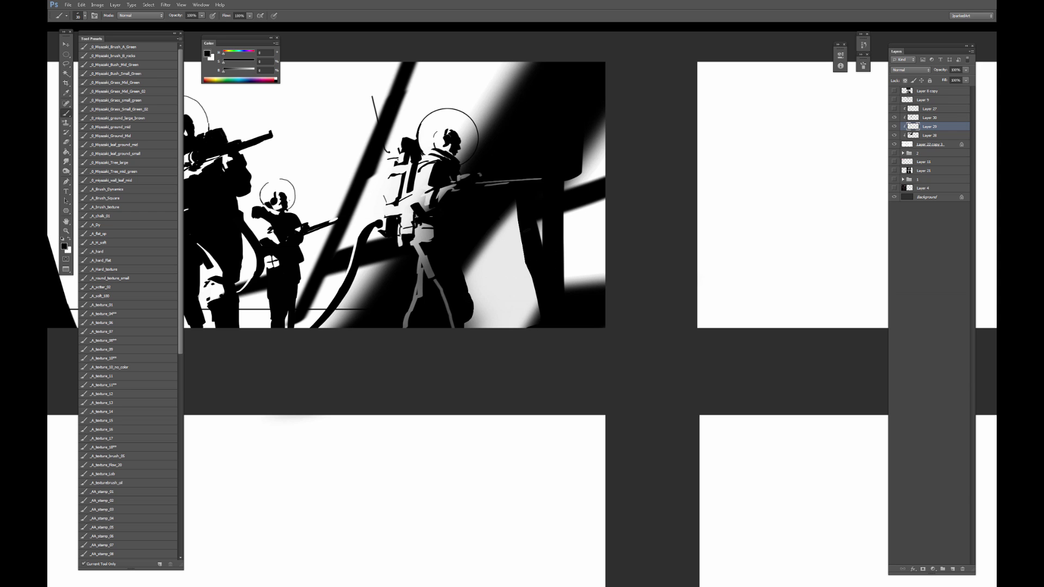
{"action": "left_click_drag", "start_coordinate": [524, 246], "coordinate": [540, 325]}
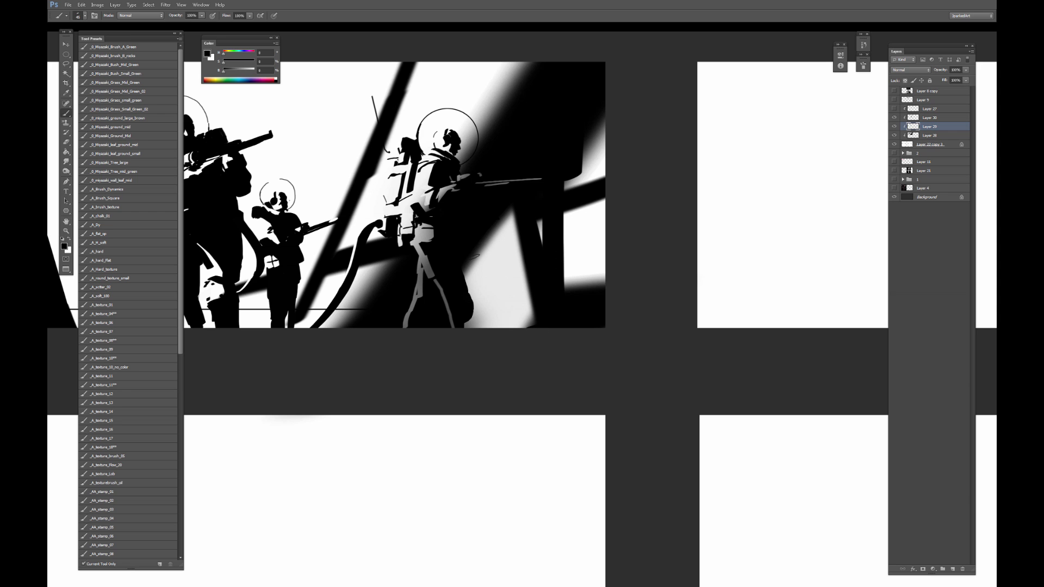
{"action": "left_click_drag", "start_coordinate": [479, 236], "coordinate": [549, 375]}
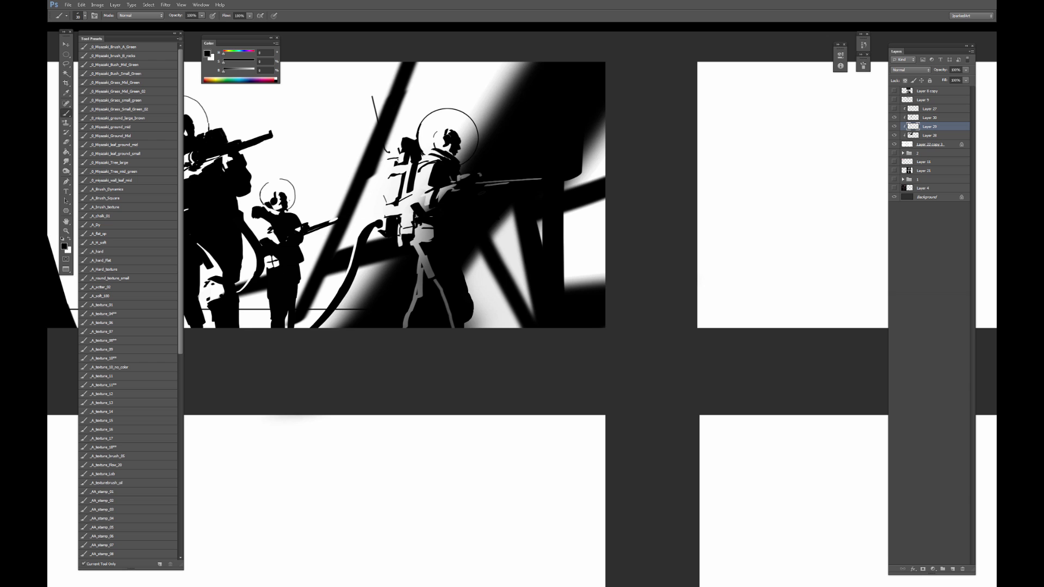
Compare the upper frame with and without the grey shading layer over the third soldier.
{"action": "key", "text": "ctrl+minus"}
{"action": "key", "text": "ctrl+minus"}
{"action": "left_click_drag", "start_coordinate": [423, 259], "coordinate": [522, 252]}
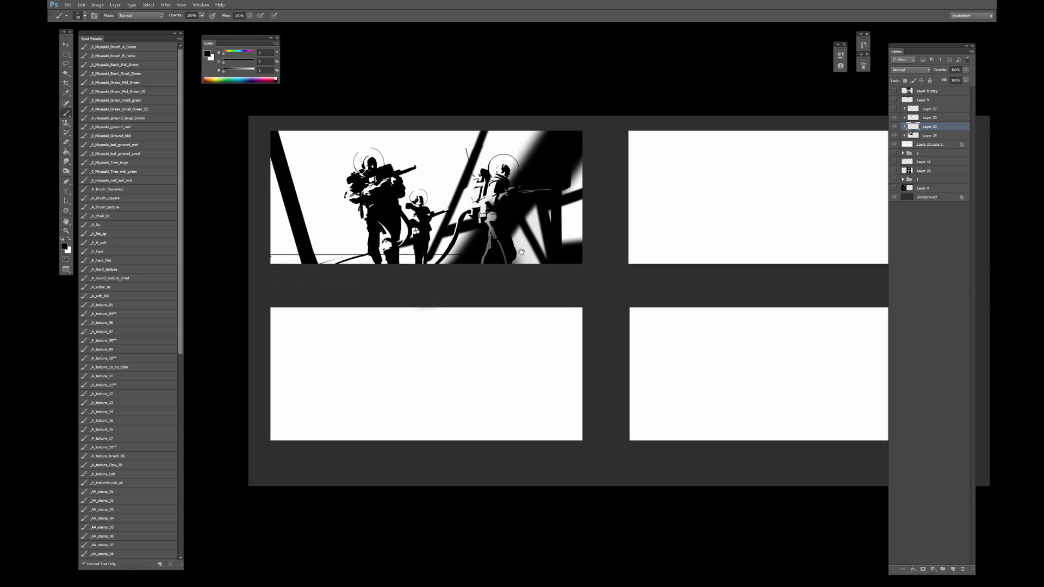
{"action": "scroll", "coordinate": [521, 251], "scroll_direction": "up", "scroll_amount": 1}
{"action": "left_click", "coordinate": [894, 118]}
{"action": "left_click", "coordinate": [894, 117]}
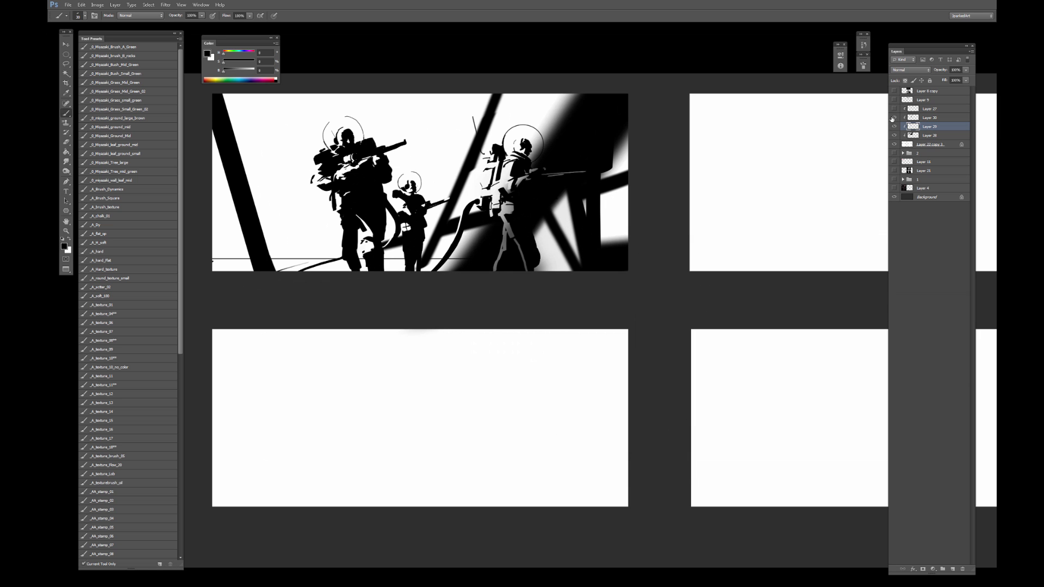
{"action": "left_click", "coordinate": [894, 117]}
{"action": "left_click", "coordinate": [894, 117]}
{"action": "left_click", "coordinate": [894, 118]}
{"action": "left_click", "coordinate": [894, 118]}
{"action": "left_click", "coordinate": [894, 117]}
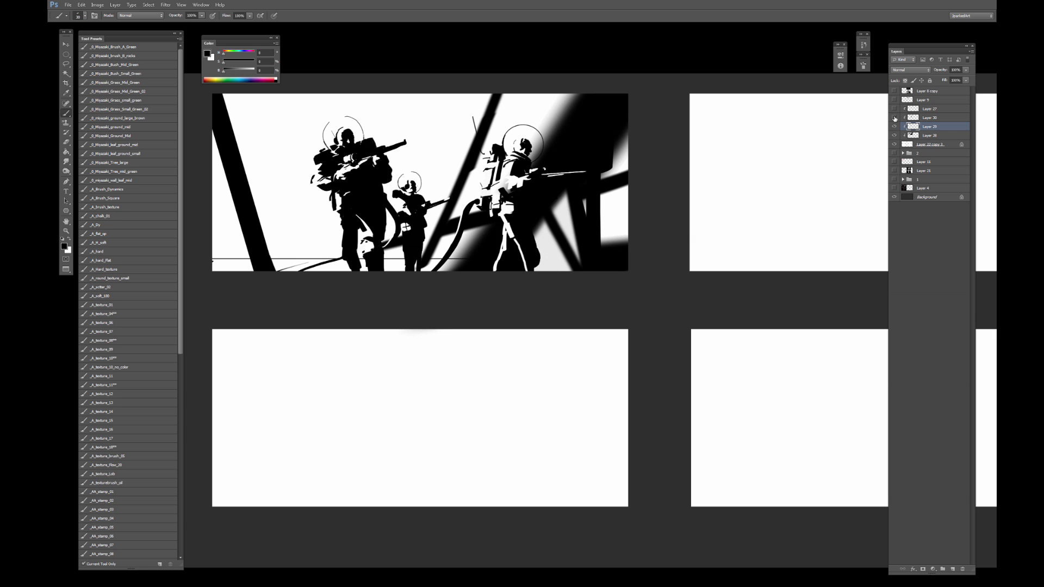
{"action": "left_click", "coordinate": [894, 118]}
On the grey shading layer, softly erase the shading over the third soldier's legs and rifle.
{"action": "left_click", "coordinate": [928, 117]}
{"action": "key", "text": "e"}
{"action": "mouse_move", "coordinate": [507, 238]}
{"action": "left_mouse_down"}
{"action": "mouse_move", "coordinate": [506, 221]}
{"action": "mouse_move", "coordinate": [501, 248]}
{"action": "mouse_move", "coordinate": [518, 254]}
{"action": "left_mouse_up"}
{"action": "key", "text": "["}
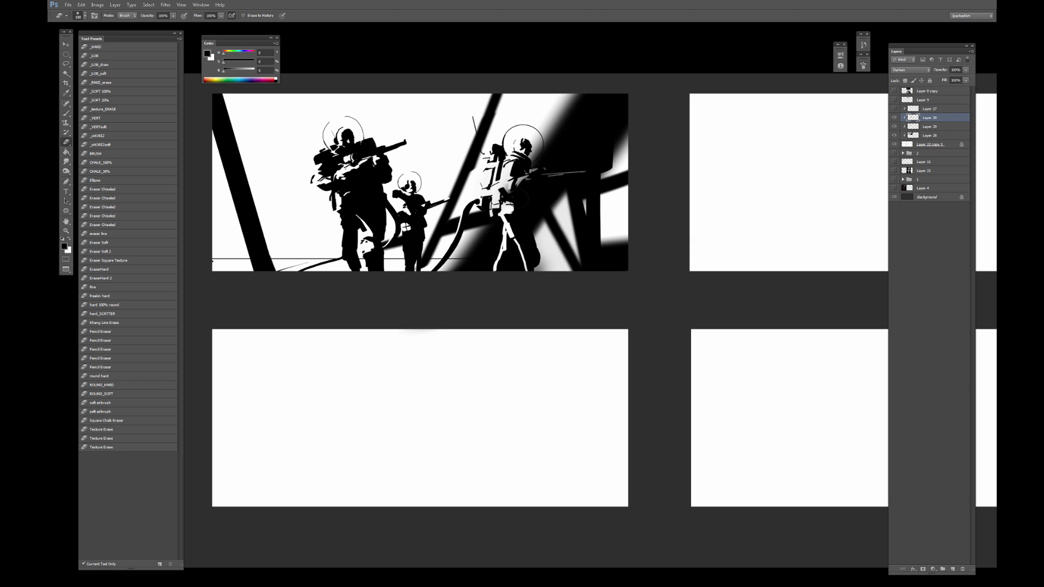
{"action": "mouse_move", "coordinate": [519, 191]}
{"action": "left_mouse_down"}
{"action": "mouse_move", "coordinate": [567, 166]}
{"action": "mouse_move", "coordinate": [537, 176]}
{"action": "mouse_move", "coordinate": [545, 166]}
{"action": "mouse_move", "coordinate": [537, 175]}
{"action": "mouse_move", "coordinate": [581, 167]}
{"action": "left_mouse_up"}
{"action": "key", "text": "ctrl+z"}
{"action": "key", "text": "ctrl+z"}
Merge the detail layer with the black silhouette layer directly beneath it.
{"action": "left_click", "coordinate": [911, 127]}
{"action": "left_click", "coordinate": [928, 135], "text": "shift"}
{"action": "key", "text": "ctrl+e"}
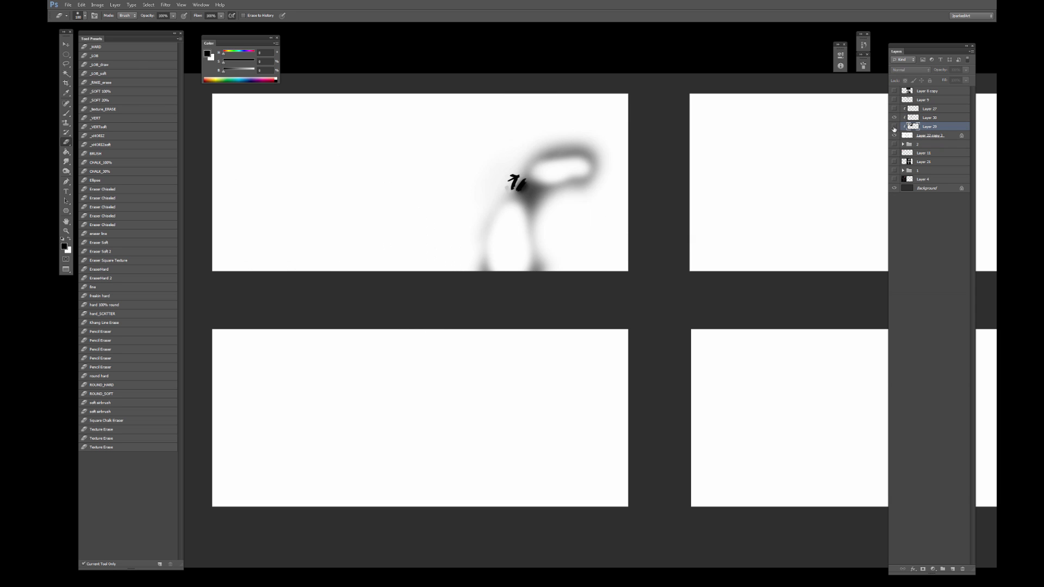
Refine the thin antenna above the third soldier's backpack with a small brush, cleaning up around it in white.
{"action": "key", "text": "b"}
{"action": "left_click_drag", "start_coordinate": [585, 183], "coordinate": [554, 207]}
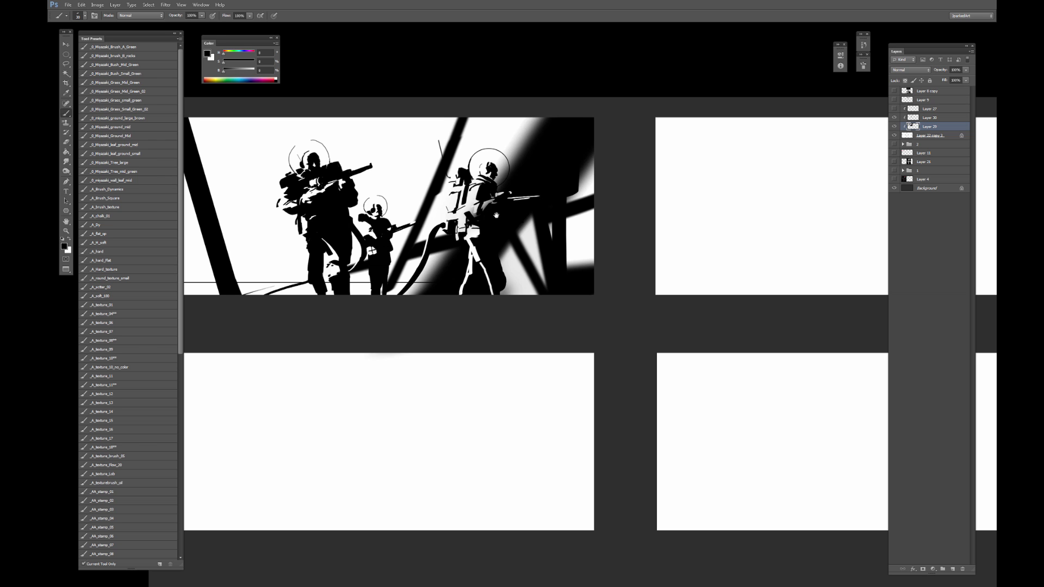
{"action": "left_click_drag", "start_coordinate": [521, 206], "coordinate": [542, 224]}
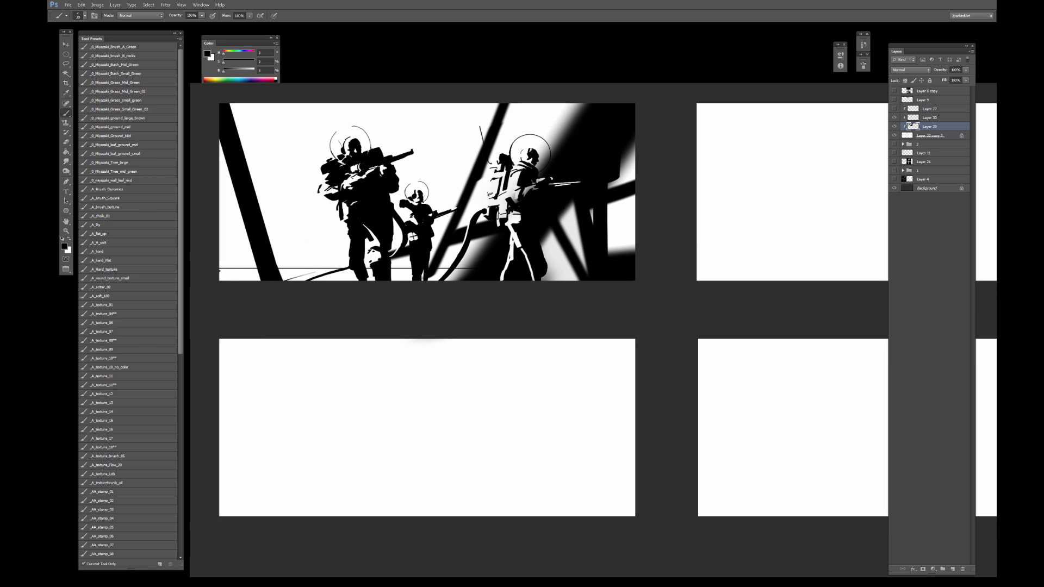
{"action": "left_click", "coordinate": [493, 146], "text": "alt"}
{"action": "key", "text": "["}
{"action": "left_click", "coordinate": [452, 136], "text": "alt"}
{"action": "left_click_drag", "start_coordinate": [482, 139], "coordinate": [489, 163]}
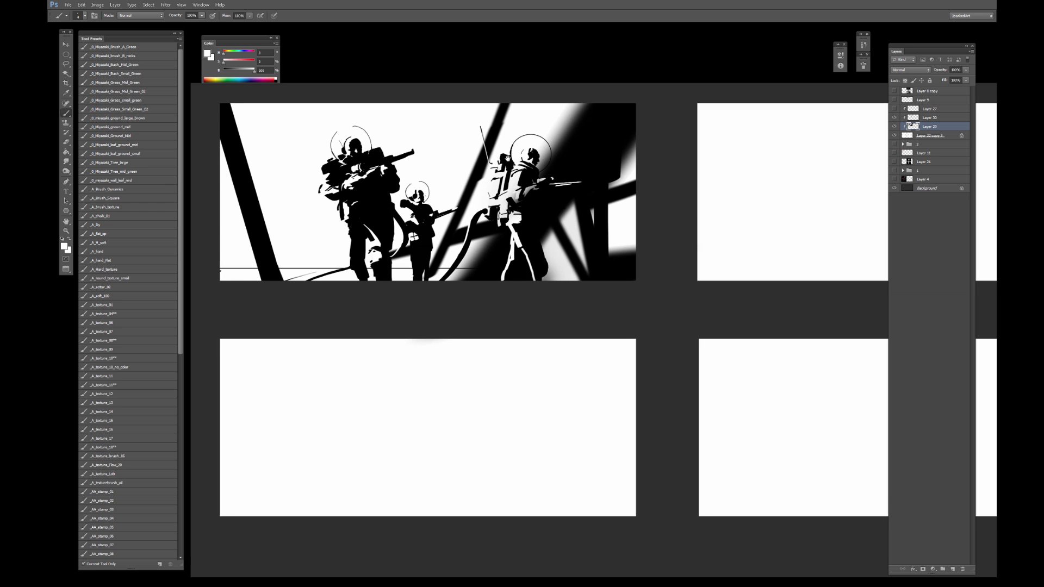
{"action": "left_click_drag", "start_coordinate": [482, 163], "coordinate": [495, 162]}
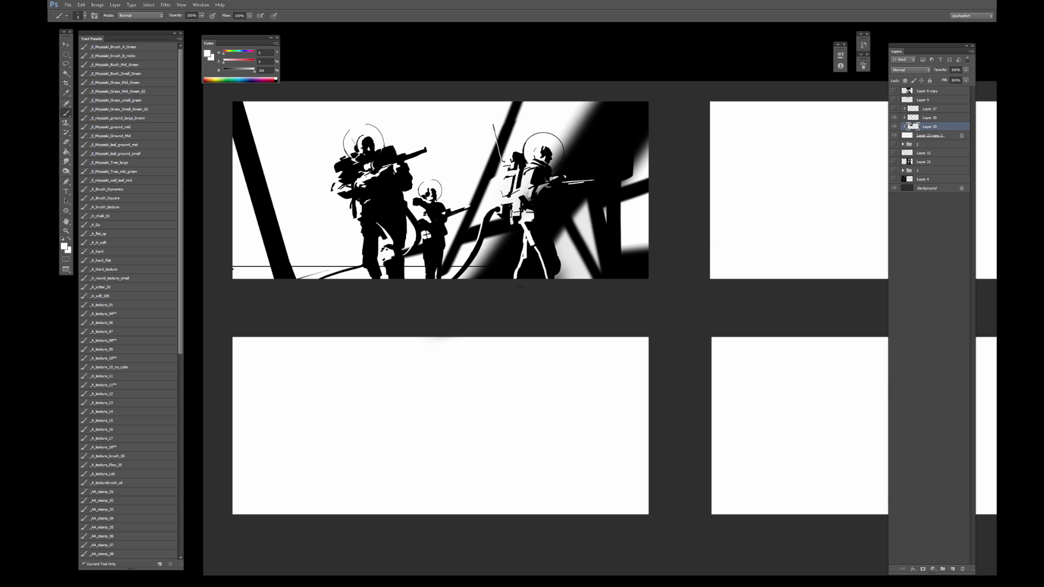
Touch up the third soldier's legs with a larger black brush.
{"action": "left_click", "coordinate": [533, 238], "text": "alt"}
{"action": "key", "text": "bracketright"}
{"action": "key", "text": "bracketright"}
{"action": "key", "text": "bracketright"}
{"action": "key", "text": "bracketright"}
{"action": "key", "text": "bracketright"}
{"action": "key", "text": "bracketright"}
{"action": "key", "text": "bracketright"}
{"action": "key", "text": "bracketright"}
{"action": "key", "text": "bracketright"}
{"action": "key", "text": "bracketright"}
{"action": "key", "text": "x"}
{"action": "left_click_drag", "start_coordinate": [551, 258], "coordinate": [545, 253]}
{"action": "key", "text": "x"}
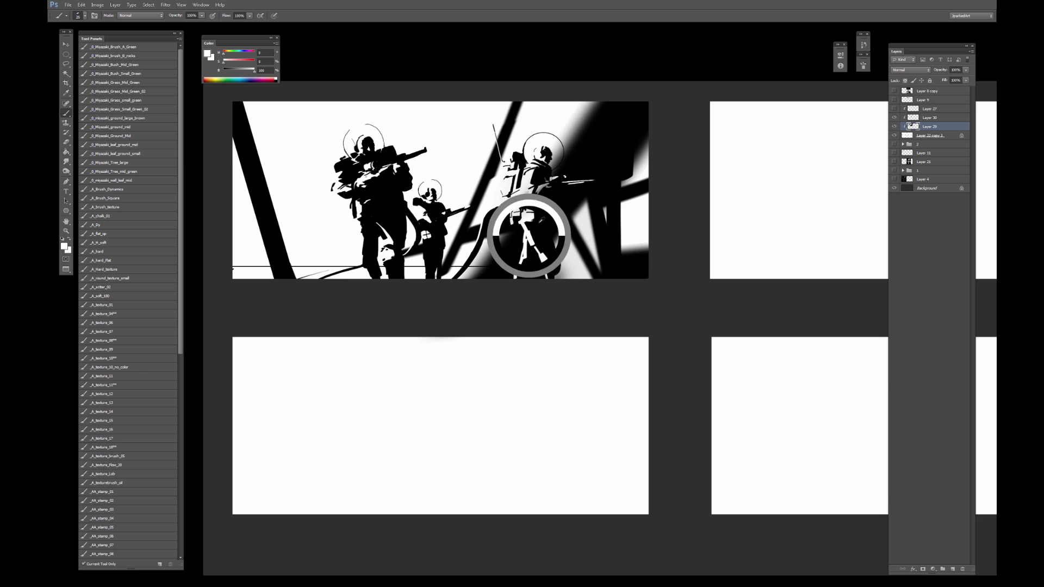
Draw thin black ground lines between the slanted beam and the first soldier in the upper frame.
{"action": "key", "text": "ctrl+minus"}
{"action": "left_click_drag", "start_coordinate": [467, 225], "coordinate": [636, 189]}
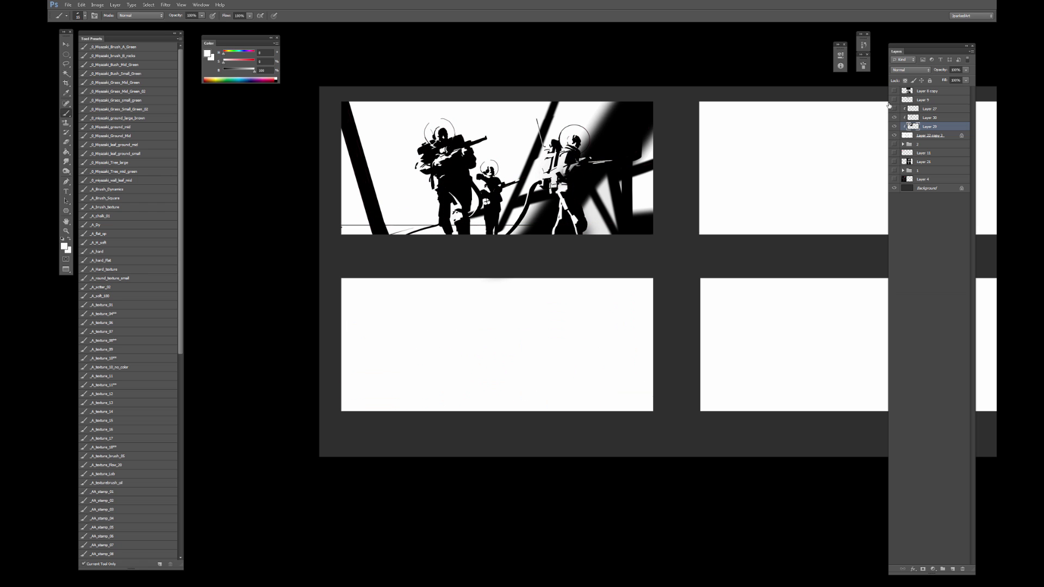
{"action": "key", "text": "x"}
{"action": "left_click_drag", "start_coordinate": [343, 207], "coordinate": [424, 200]}
{"action": "left_click_drag", "start_coordinate": [645, 229], "coordinate": [624, 225]}
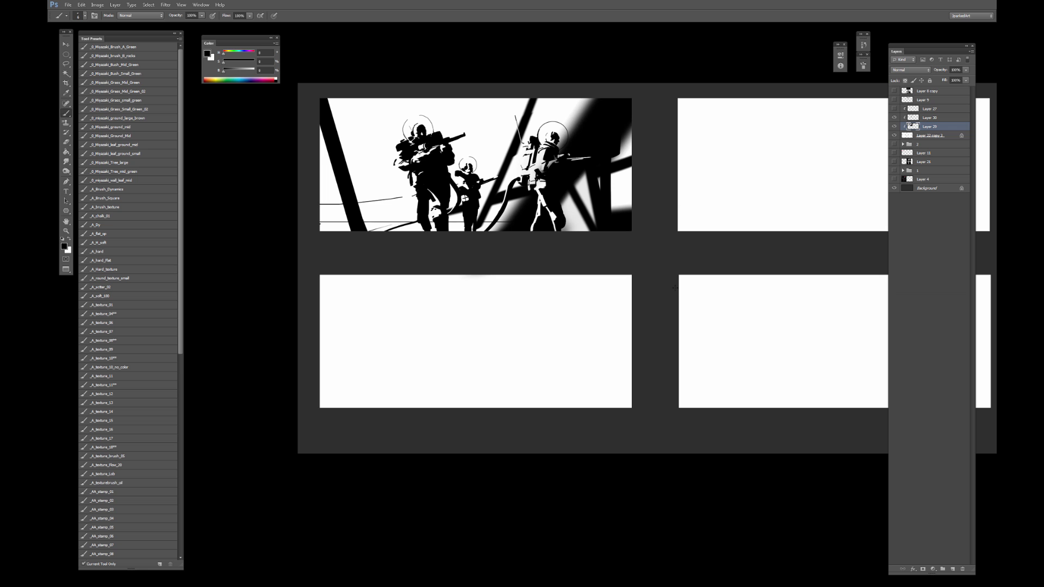
Show the red sketch on Layer 27 over the storyboard frames.
{"action": "left_click", "coordinate": [894, 108]}
{"action": "left_click", "coordinate": [894, 109]}
{"action": "left_click", "coordinate": [895, 109]}
{"action": "left_click", "coordinate": [894, 109]}
{"action": "left_click", "coordinate": [895, 108]}
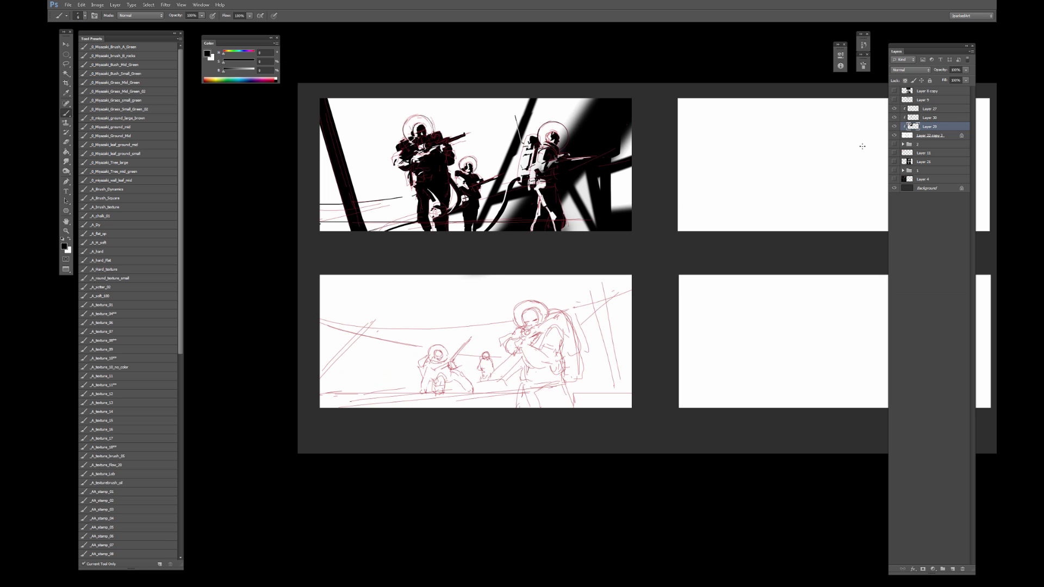
Compare the upper and lower frames with and without the red sketch on Layer 27.
{"action": "left_click", "coordinate": [894, 109]}
{"action": "left_click", "coordinate": [894, 110]}
{"action": "left_click_drag", "start_coordinate": [666, 281], "coordinate": [650, 231]}
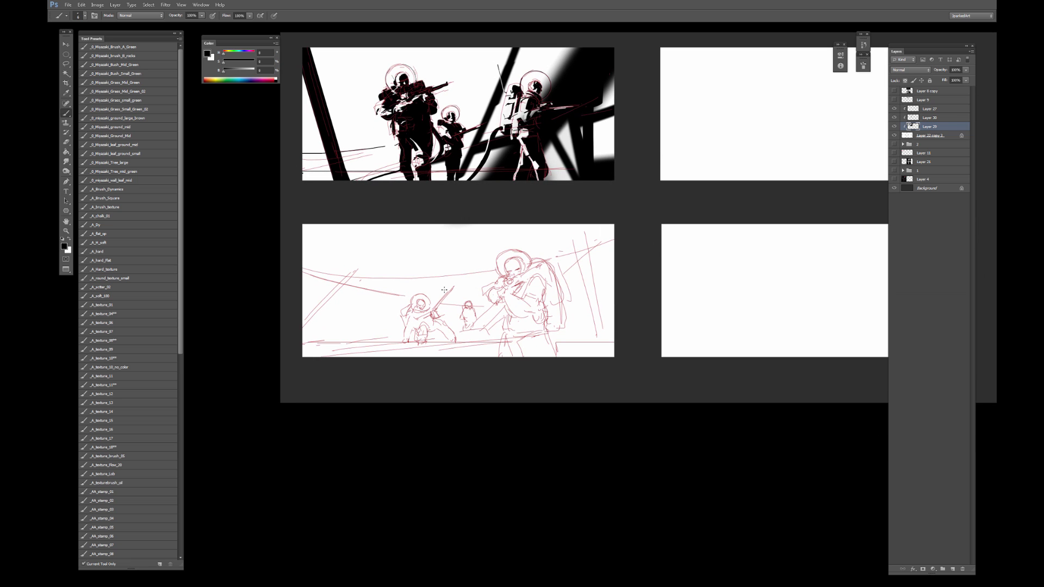
{"action": "left_click", "coordinate": [895, 109]}
{"action": "left_click", "coordinate": [894, 108]}
{"action": "left_click", "coordinate": [894, 109]}
{"action": "left_click", "coordinate": [894, 109]}
{"action": "left_click", "coordinate": [895, 109]}
{"action": "left_click", "coordinate": [895, 109]}
{"action": "left_click", "coordinate": [895, 110]}
{"action": "left_click", "coordinate": [895, 109]}
Paint a black diagonal beam at the left edge of the lower frame, following the red sketch.
{"action": "key", "text": "ctrl+plus"}
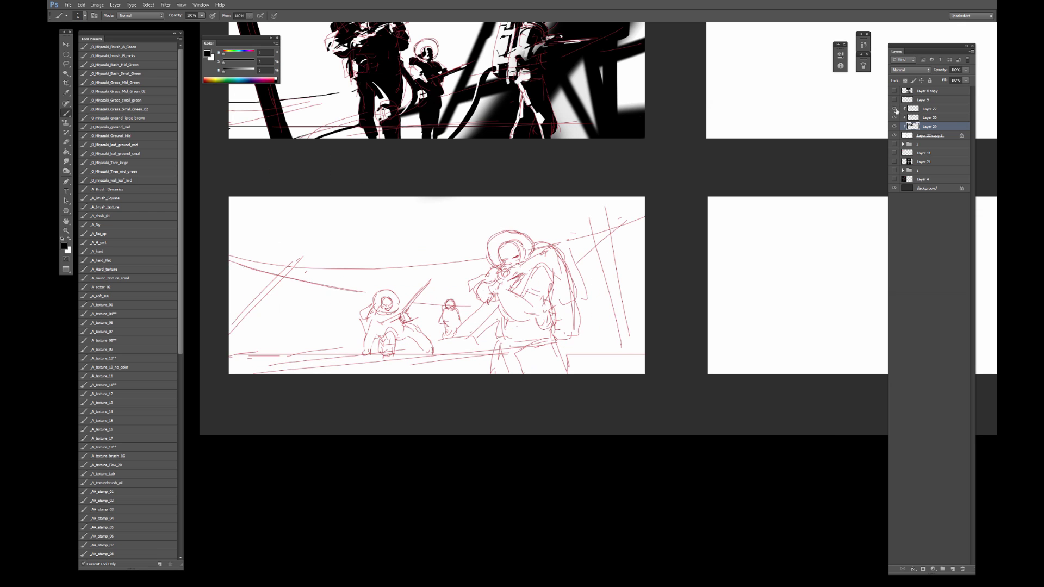
{"action": "left_click", "coordinate": [895, 109]}
{"action": "left_click", "coordinate": [894, 109]}
{"action": "key", "text": "bracketright"}
{"action": "key", "text": "bracketright"}
{"action": "key", "text": "bracketright"}
{"action": "key", "text": "bracketright"}
{"action": "key", "text": "bracketright"}
{"action": "key", "text": "bracketright"}
{"action": "key", "text": "bracketright"}
{"action": "key", "text": "bracketleft"}
{"action": "key", "text": "bracketleft"}
{"action": "key", "text": "bracketleft"}
{"action": "key", "text": "bracketleft"}
{"action": "key", "text": "bracketleft"}
{"action": "key", "text": "bracketleft"}
{"action": "key", "text": "bracketleft"}
{"action": "left_click_drag", "start_coordinate": [242, 317], "coordinate": [315, 249]}
Block in the black overhead mass with a larger brush, from the lower frame's upper-left corner down along the curved sketch line.
{"action": "key", "text": "bracketright"}
{"action": "key", "text": "bracketright"}
{"action": "key", "text": "bracketright"}
{"action": "key", "text": "bracketright"}
{"action": "key", "text": "bracketright"}
{"action": "key", "text": "bracketright"}
{"action": "key", "text": "bracketright"}
{"action": "key", "text": "bracketright"}
{"action": "key", "text": "bracketright"}
{"action": "key", "text": "bracketright"}
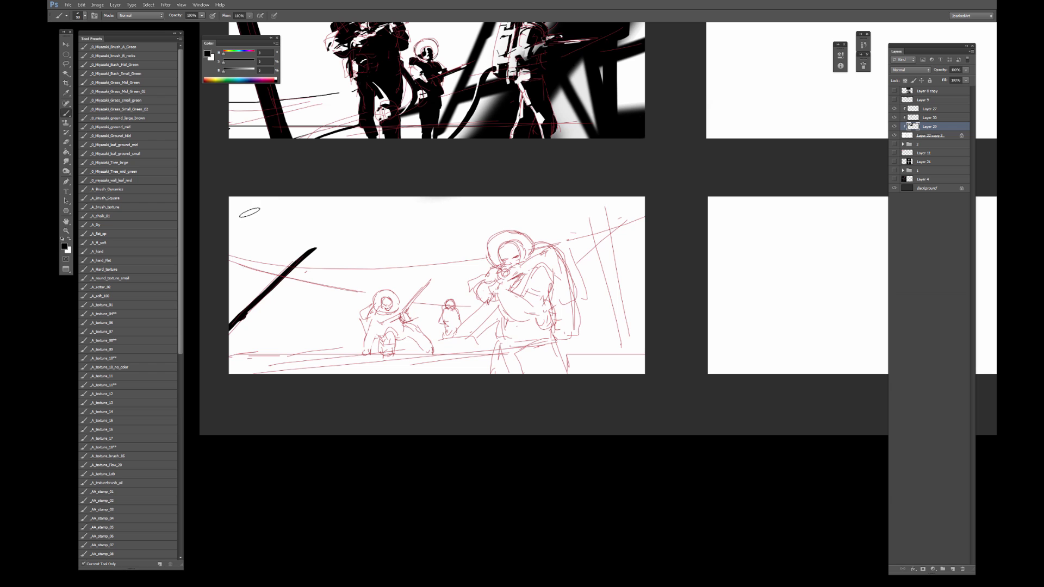
{"action": "mouse_move", "coordinate": [244, 206]}
{"action": "left_mouse_down"}
{"action": "mouse_move", "coordinate": [307, 243]}
{"action": "mouse_move", "coordinate": [233, 224]}
{"action": "mouse_move", "coordinate": [265, 247]}
{"action": "mouse_move", "coordinate": [431, 285]}
{"action": "mouse_move", "coordinate": [459, 276]}
{"action": "mouse_move", "coordinate": [447, 261]}
{"action": "mouse_move", "coordinate": [458, 289]}
{"action": "left_mouse_up"}
Fill the remaining upper area of the lower frame with black across to the large soldier's helmet.
{"action": "key", "text": "bracketleft"}
{"action": "key", "text": "bracketleft"}
{"action": "key", "text": "bracketleft"}
{"action": "key", "text": "bracketleft"}
{"action": "key", "text": "bracketleft"}
{"action": "key", "text": "bracketleft"}
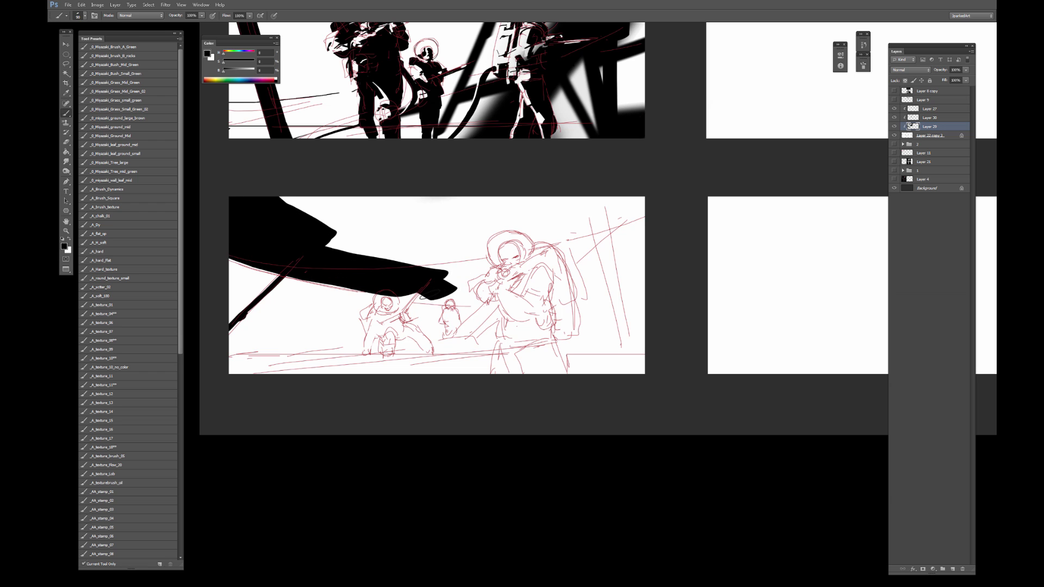
{"action": "key", "text": "bracketright"}
{"action": "key", "text": "bracketright"}
{"action": "key", "text": "bracketright"}
{"action": "key", "text": "bracketright"}
{"action": "key", "text": "bracketright"}
{"action": "key", "text": "bracketright"}
{"action": "key", "text": "bracketright"}
{"action": "key", "text": "bracketright"}
{"action": "mouse_move", "coordinate": [304, 210]}
{"action": "left_mouse_down"}
{"action": "mouse_move", "coordinate": [414, 229]}
{"action": "mouse_move", "coordinate": [489, 269]}
{"action": "left_mouse_up"}
Extend the black overhead mass around the top of the large soldier's helmet and down behind the backpack.
{"action": "key", "text": "bracketleft"}
{"action": "key", "text": "bracketleft"}
{"action": "key", "text": "bracketleft"}
{"action": "key", "text": "bracketleft"}
{"action": "key", "text": "bracketleft"}
{"action": "key", "text": "bracketleft"}
{"action": "key", "text": "bracketleft"}
{"action": "key", "text": "bracketleft"}
{"action": "key", "text": "bracketleft"}
{"action": "key", "text": "bracketright"}
{"action": "key", "text": "bracketright"}
{"action": "key", "text": "bracketright"}
{"action": "key", "text": "bracketright"}
{"action": "key", "text": "bracketright"}
{"action": "key", "text": "bracketright"}
{"action": "mouse_move", "coordinate": [484, 245]}
{"action": "left_mouse_down"}
{"action": "mouse_move", "coordinate": [510, 219]}
{"action": "mouse_move", "coordinate": [547, 233]}
{"action": "mouse_move", "coordinate": [464, 217]}
{"action": "mouse_move", "coordinate": [448, 196]}
{"action": "mouse_move", "coordinate": [487, 205]}
{"action": "mouse_move", "coordinate": [466, 226]}
{"action": "mouse_move", "coordinate": [560, 187]}
{"action": "mouse_move", "coordinate": [612, 181]}
{"action": "left_mouse_up"}
{"action": "mouse_move", "coordinate": [525, 209]}
{"action": "left_mouse_down"}
{"action": "mouse_move", "coordinate": [572, 235]}
{"action": "mouse_move", "coordinate": [557, 246]}
{"action": "mouse_move", "coordinate": [574, 264]}
{"action": "left_mouse_up"}
{"action": "key", "text": "["}
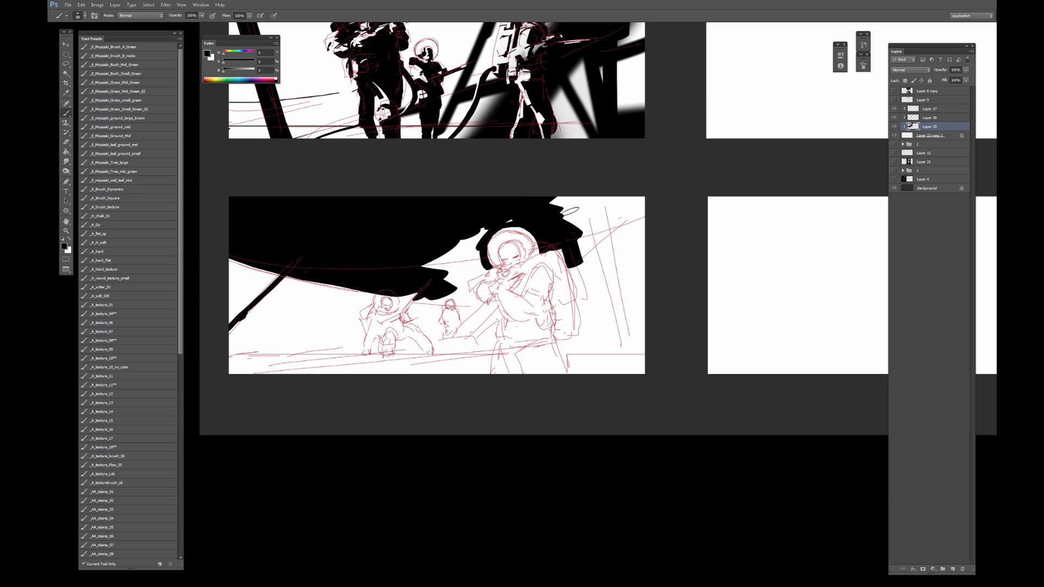
Extend the black overhead mass to the lower frame's right edge and paint a slanted black support beam behind the large soldier.
{"action": "mouse_move", "coordinate": [571, 213]}
{"action": "left_mouse_down"}
{"action": "mouse_move", "coordinate": [579, 202]}
{"action": "mouse_move", "coordinate": [592, 239]}
{"action": "mouse_move", "coordinate": [642, 203]}
{"action": "mouse_move", "coordinate": [620, 232]}
{"action": "mouse_move", "coordinate": [596, 240]}
{"action": "mouse_move", "coordinate": [632, 359]}
{"action": "left_mouse_up"}
{"action": "key", "text": "bracketleft"}
{"action": "key", "text": "bracketleft"}
{"action": "key", "text": "bracketleft"}
{"action": "key", "text": "bracketleft"}
{"action": "key", "text": "bracketleft"}
{"action": "key", "text": "bracketleft"}
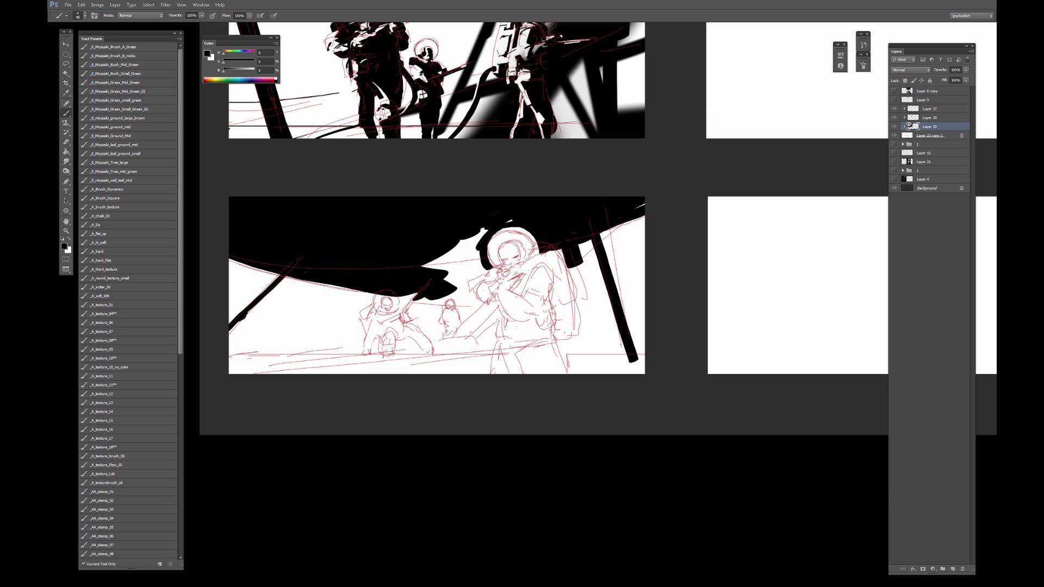
Fill the white gap beside the large soldier's helmet with black and trace the background edge along the raised arm.
{"action": "mouse_move", "coordinate": [482, 231]}
{"action": "left_mouse_down"}
{"action": "mouse_move", "coordinate": [467, 266]}
{"action": "mouse_move", "coordinate": [450, 254]}
{"action": "mouse_move", "coordinate": [445, 269]}
{"action": "mouse_move", "coordinate": [434, 268]}
{"action": "mouse_move", "coordinate": [472, 267]}
{"action": "mouse_move", "coordinate": [464, 299]}
{"action": "mouse_move", "coordinate": [419, 303]}
{"action": "left_mouse_up"}
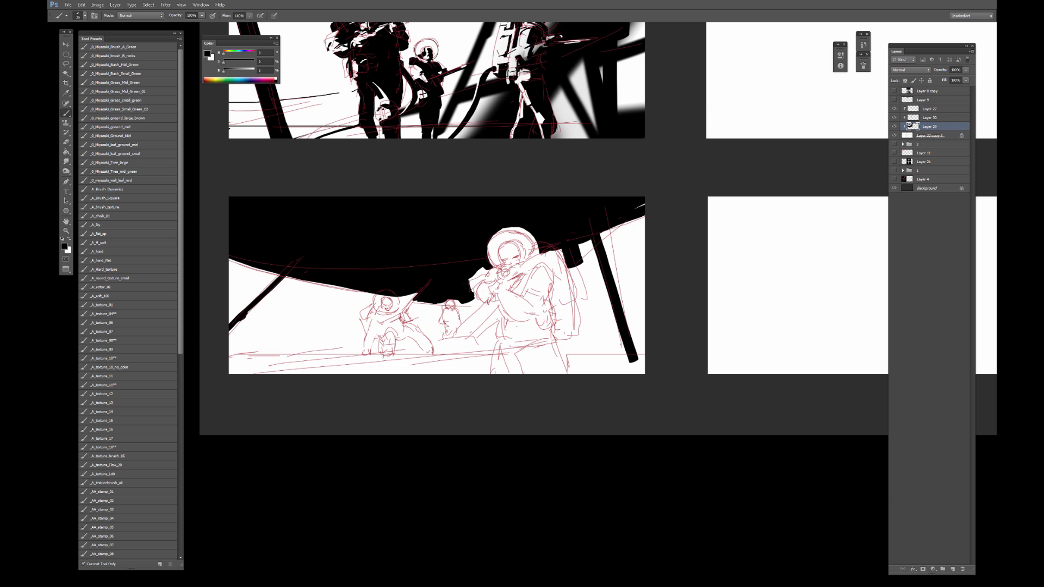
{"action": "left_click_drag", "start_coordinate": [487, 272], "coordinate": [471, 285]}
Thicken the lower frame's left diagonal beam and add a hanging cable and narrow black posts under the overhead mass.
{"action": "mouse_move", "coordinate": [207, 360]}
{"action": "left_mouse_down"}
{"action": "mouse_move", "coordinate": [258, 259]}
{"action": "mouse_move", "coordinate": [309, 282]}
{"action": "mouse_move", "coordinate": [294, 355]}
{"action": "left_mouse_up"}
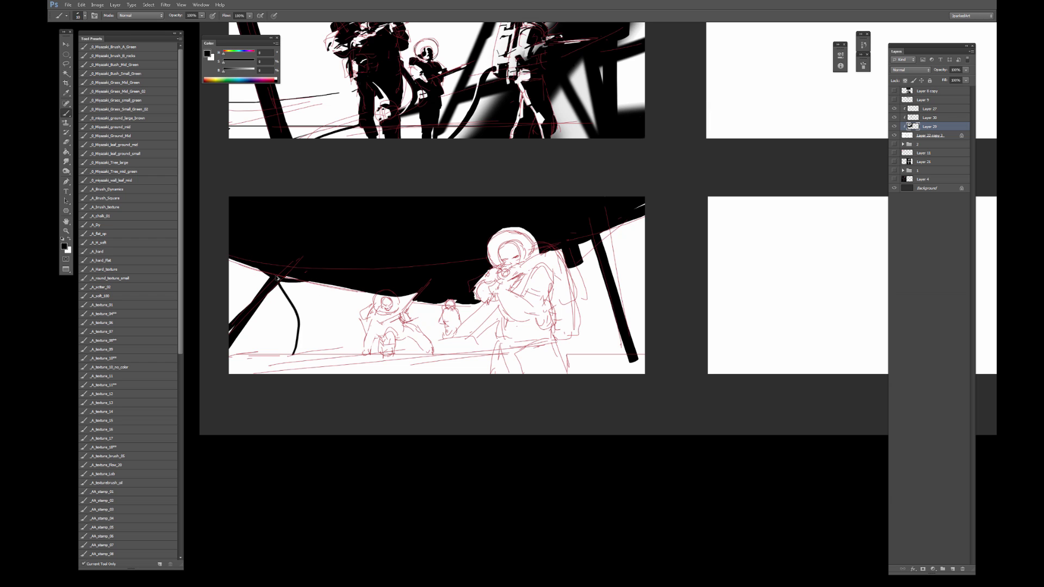
{"action": "key", "text": "ctrl+z"}
{"action": "left_click_drag", "start_coordinate": [259, 269], "coordinate": [335, 291]}
{"action": "mouse_move", "coordinate": [234, 260]}
{"action": "left_mouse_down"}
{"action": "mouse_move", "coordinate": [367, 297]}
{"action": "mouse_move", "coordinate": [352, 309]}
{"action": "mouse_move", "coordinate": [348, 353]}
{"action": "left_mouse_up"}
{"action": "key", "text": "ctrl+z"}
{"action": "key", "text": "ctrl+z"}
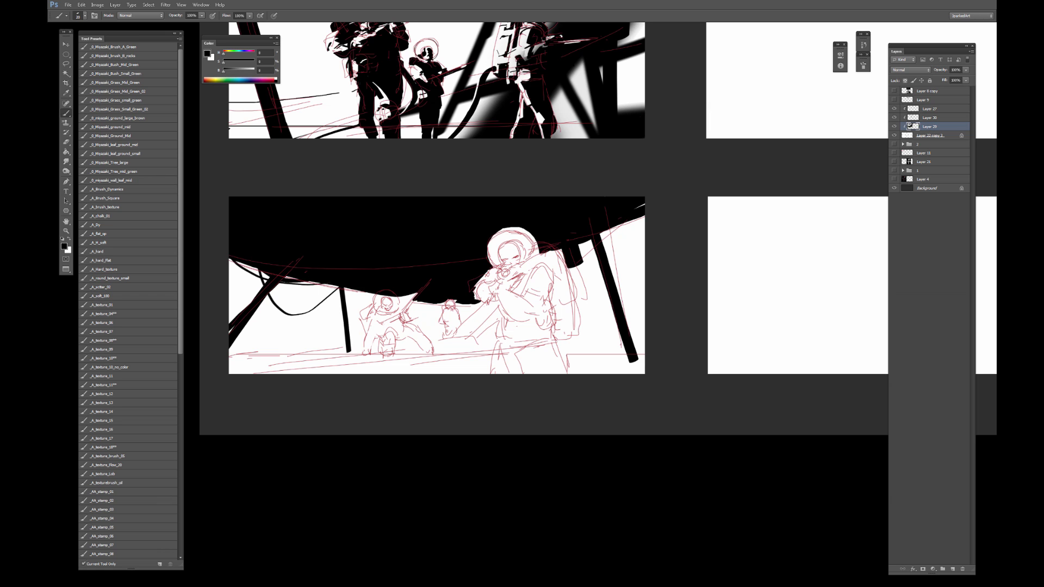
{"action": "left_click_drag", "start_coordinate": [330, 285], "coordinate": [358, 329]}
Paint a thin black post and a dark diagonal shape between the distant figures and the large soldier.
{"action": "mouse_move", "coordinate": [427, 297]}
{"action": "left_mouse_down"}
{"action": "mouse_move", "coordinate": [444, 347]}
{"action": "mouse_move", "coordinate": [435, 351]}
{"action": "mouse_move", "coordinate": [478, 350]}
{"action": "left_mouse_up"}
{"action": "left_click_drag", "start_coordinate": [505, 309], "coordinate": [468, 339]}
Paint long tapering black ground bands across the bottom of the lower frame toward the large soldier's legs.
{"action": "left_click_drag", "start_coordinate": [230, 371], "coordinate": [393, 350]}
{"action": "key", "text": "bracketleft"}
{"action": "key", "text": "bracketleft"}
{"action": "key", "text": "bracketleft"}
{"action": "key", "text": "bracketleft"}
{"action": "left_click_drag", "start_coordinate": [271, 373], "coordinate": [436, 342]}
{"action": "left_click_drag", "start_coordinate": [338, 362], "coordinate": [533, 372]}
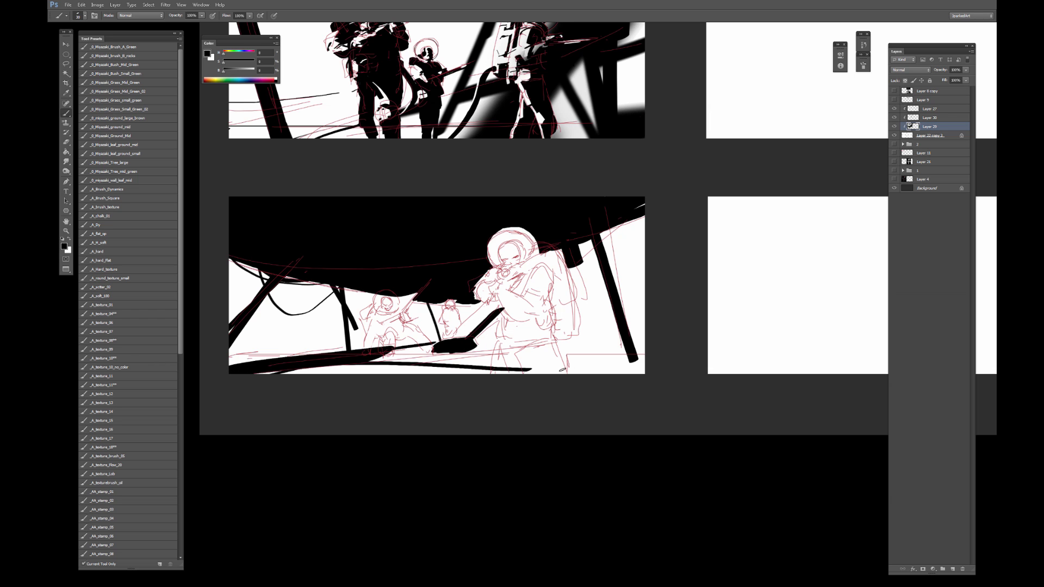
Replace the lowest ground band with broad, soft-edged black strokes along the bottom edge of the lower frame.
{"action": "key", "text": "ctrl+z"}
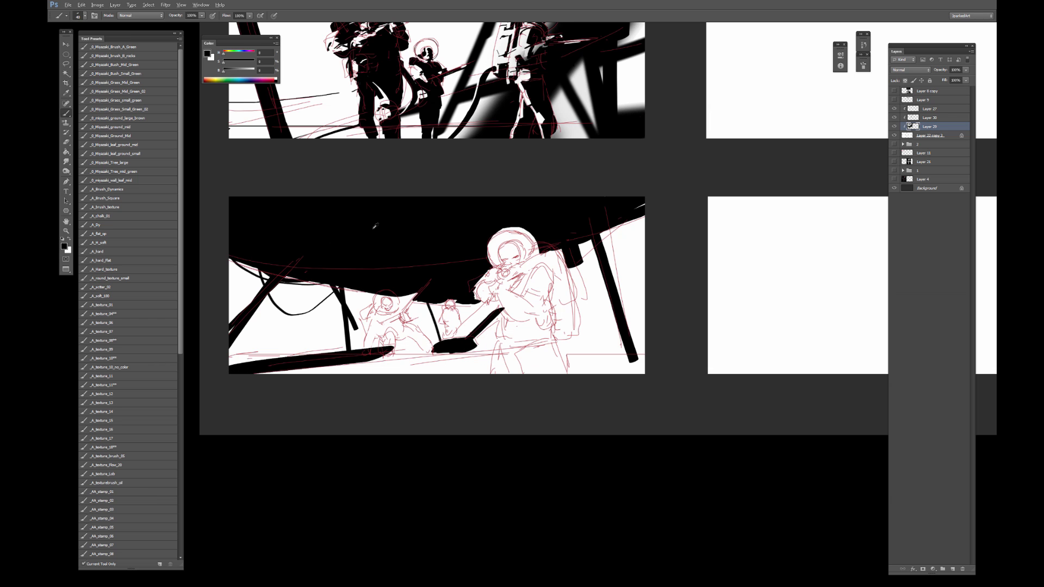
{"action": "left_click_drag", "start_coordinate": [239, 358], "coordinate": [527, 374]}
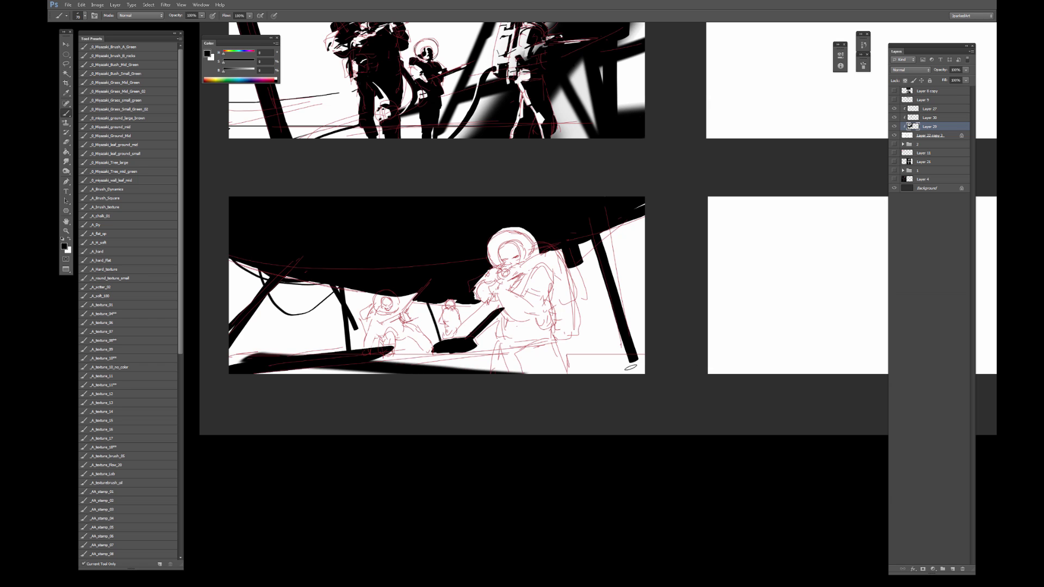
{"action": "left_click_drag", "start_coordinate": [375, 369], "coordinate": [617, 363]}
{"action": "key", "text": "bracketright"}
{"action": "left_click_drag", "start_coordinate": [347, 376], "coordinate": [713, 366]}
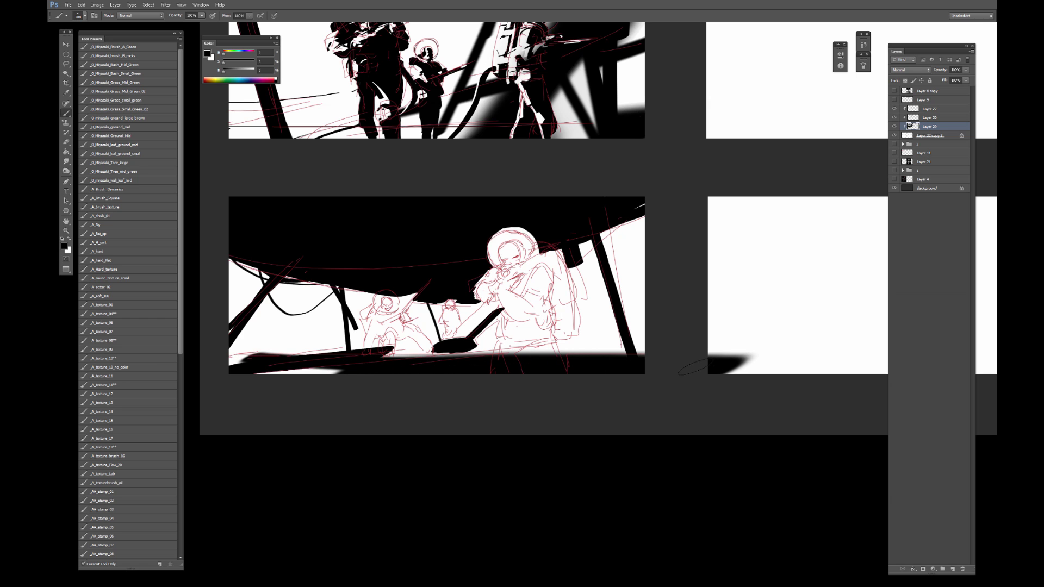
{"action": "key", "text": "ctrl+z"}
{"action": "key", "text": "bracketleft"}
{"action": "left_click_drag", "start_coordinate": [642, 368], "coordinate": [386, 374]}
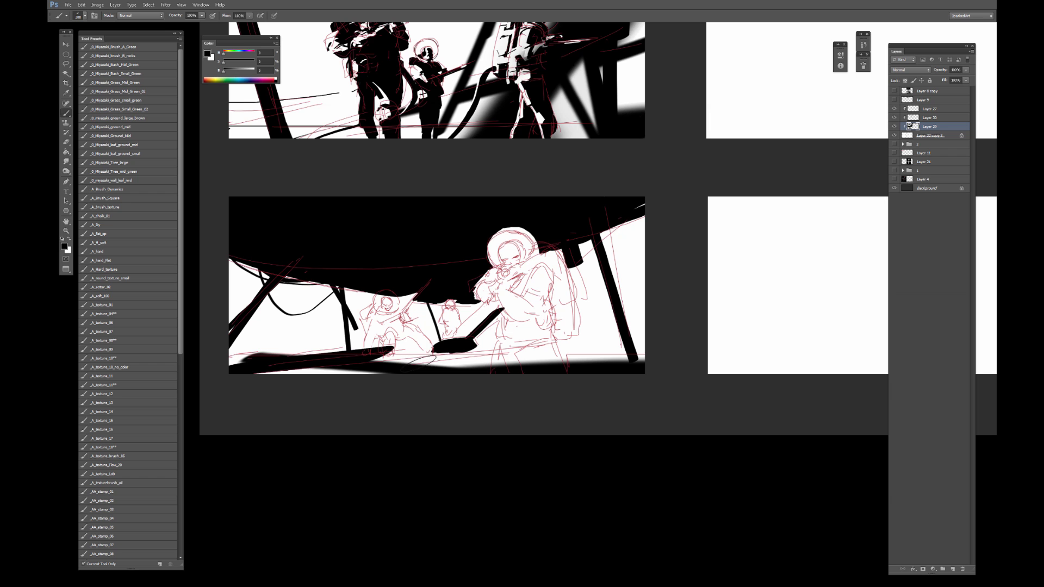
Paint thinner black ground streaks beneath the large soldier, extending them to the lower frame's right edge.
{"action": "key", "text": "bracketleft"}
{"action": "key", "text": "bracketleft"}
{"action": "key", "text": "bracketleft"}
{"action": "key", "text": "bracketleft"}
{"action": "key", "text": "bracketleft"}
{"action": "key", "text": "bracketleft"}
{"action": "key", "text": "bracketleft"}
{"action": "key", "text": "bracketleft"}
{"action": "left_click_drag", "start_coordinate": [546, 360], "coordinate": [375, 358]}
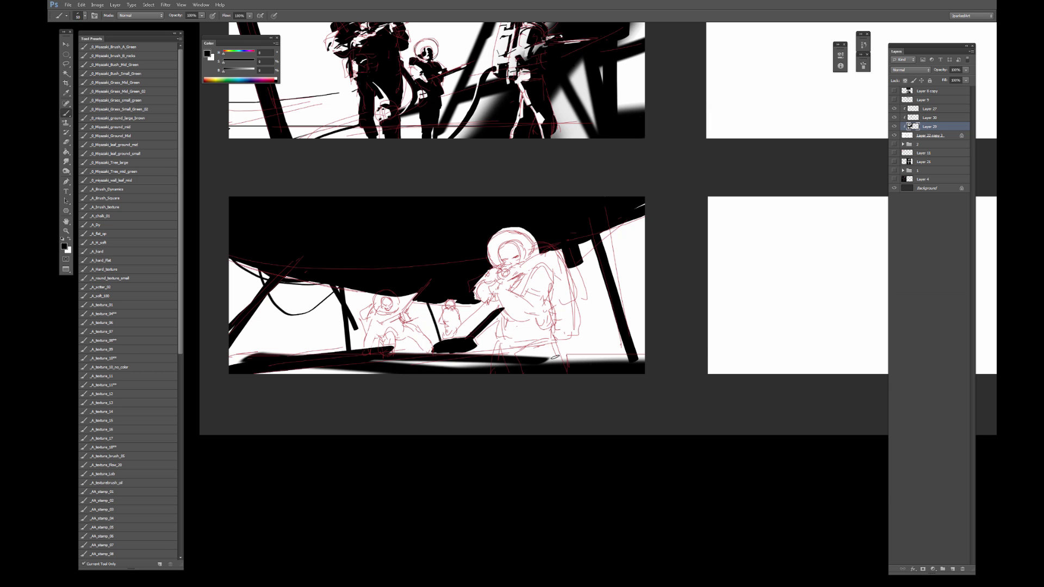
{"action": "left_click_drag", "start_coordinate": [555, 357], "coordinate": [631, 349]}
{"action": "left_click_drag", "start_coordinate": [502, 349], "coordinate": [641, 349]}
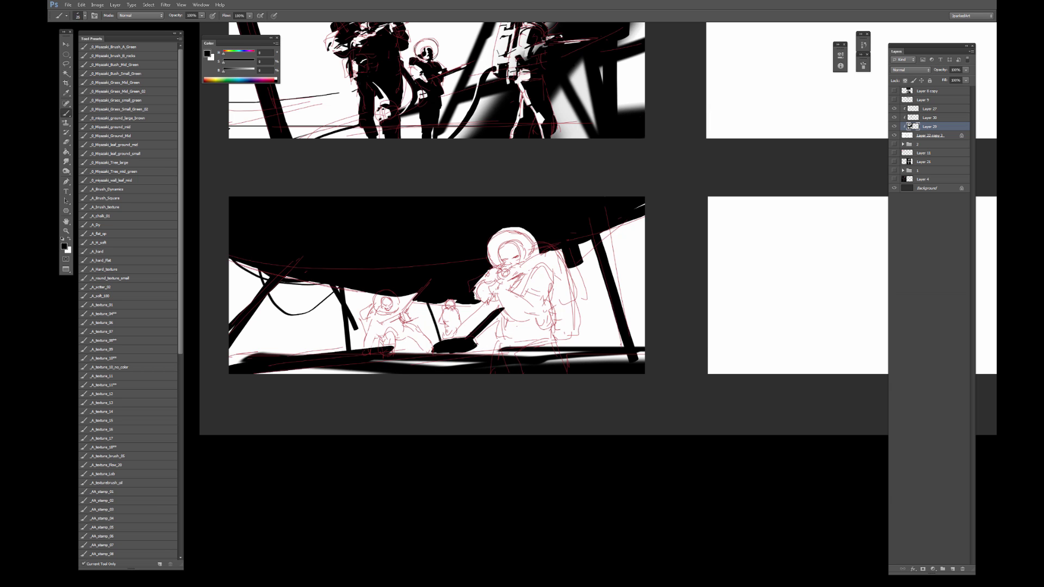
Add small black rubble shapes along the left ground line and join the dark mound to the ground.
{"action": "left_click_drag", "start_coordinate": [290, 352], "coordinate": [331, 349]}
{"action": "left_click_drag", "start_coordinate": [267, 353], "coordinate": [295, 348]}
{"action": "mouse_move", "coordinate": [228, 352]}
{"action": "left_mouse_down"}
{"action": "mouse_move", "coordinate": [259, 351]}
{"action": "mouse_move", "coordinate": [250, 355]}
{"action": "left_mouse_up"}
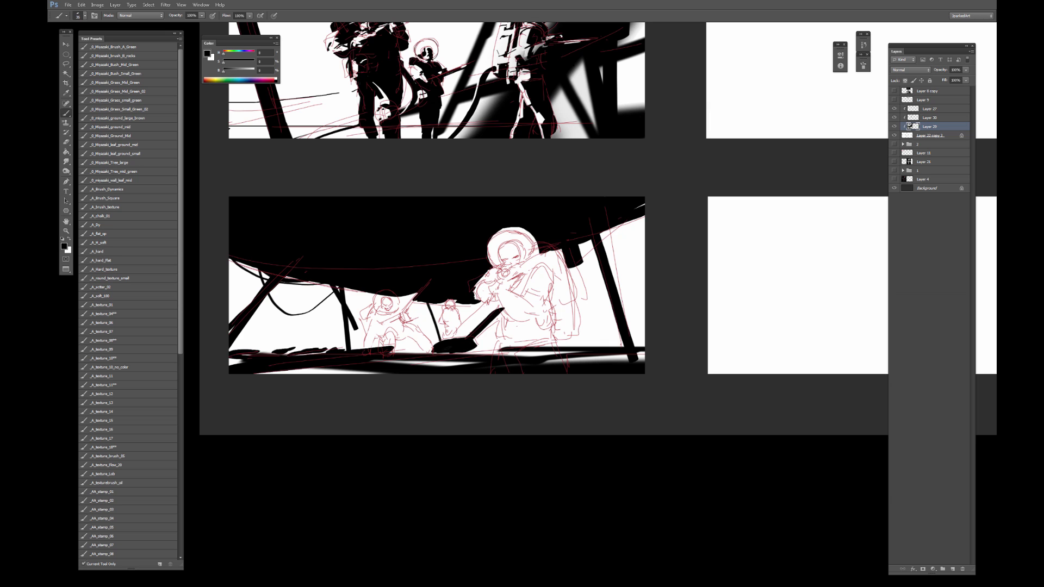
{"action": "left_click_drag", "start_coordinate": [465, 354], "coordinate": [489, 349]}
{"action": "left_click_drag", "start_coordinate": [625, 221], "coordinate": [585, 360]}
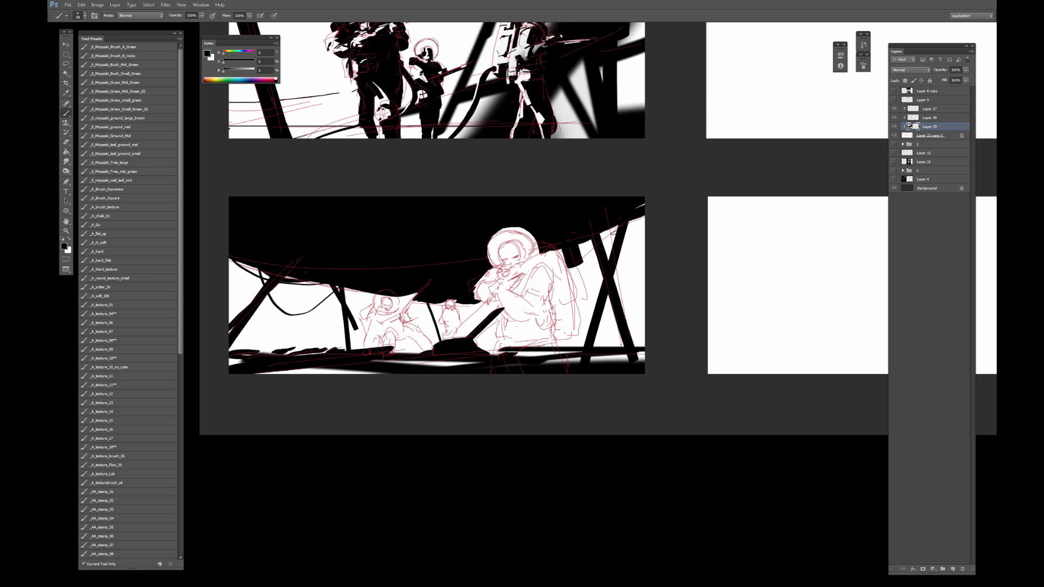
{"action": "key", "text": "bracketright"}
{"action": "key", "text": "bracketright"}
{"action": "key", "text": "bracketright"}
{"action": "key", "text": "bracketright"}
{"action": "key", "text": "bracketright"}
{"action": "left_click_drag", "start_coordinate": [617, 222], "coordinate": [583, 380]}
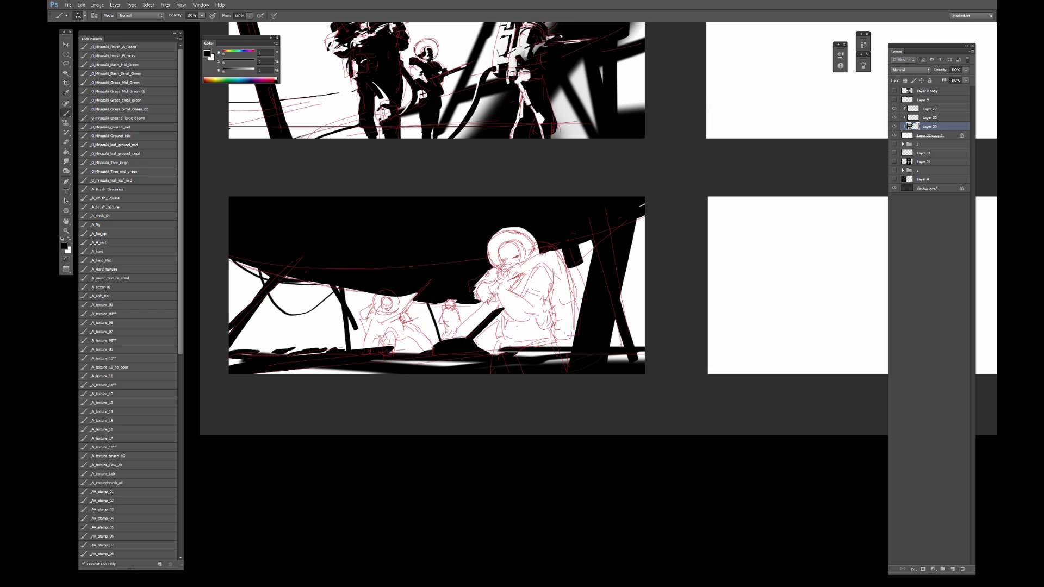
{"action": "key", "text": "ctrl+z"}
{"action": "key", "text": "ctrl+z"}
{"action": "key", "text": "ctrl+z"}
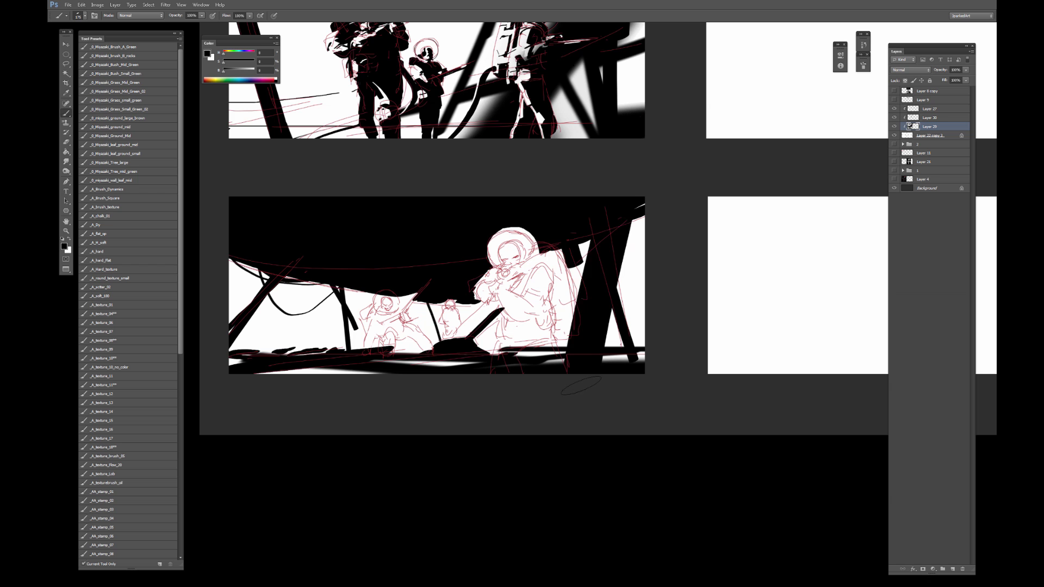
Paint a thick black diagonal beam crossing the right post and another slanting beam at the lower frame's right edge.
{"action": "key", "text": "bracketleft"}
{"action": "key", "text": "bracketleft"}
{"action": "key", "text": "bracketleft"}
{"action": "left_click_drag", "start_coordinate": [624, 220], "coordinate": [580, 362]}
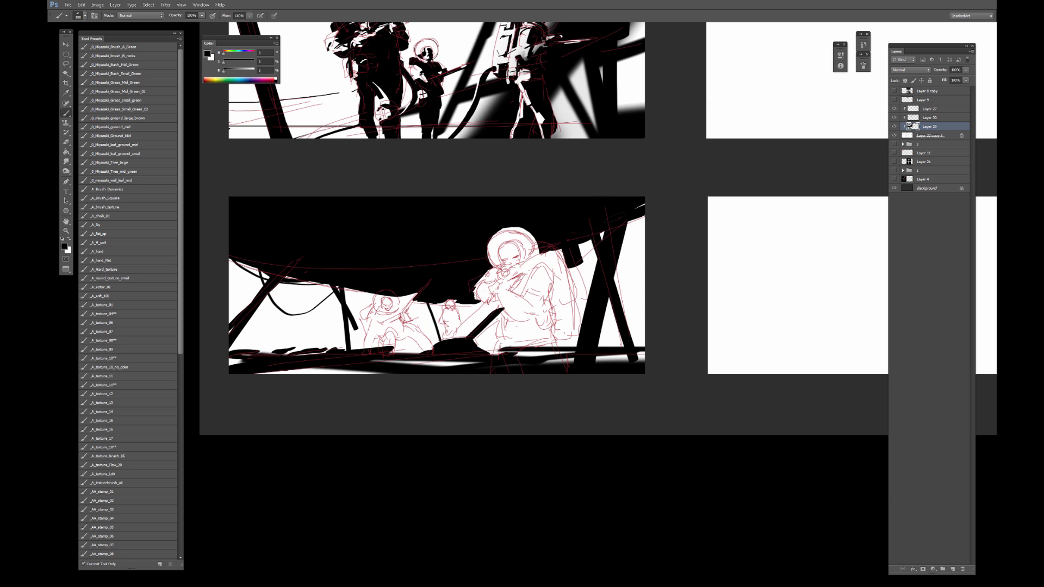
{"action": "left_click_drag", "start_coordinate": [623, 235], "coordinate": [646, 323]}
{"action": "left_click_drag", "start_coordinate": [483, 337], "coordinate": [536, 326]}
{"action": "key", "text": "bracketleft"}
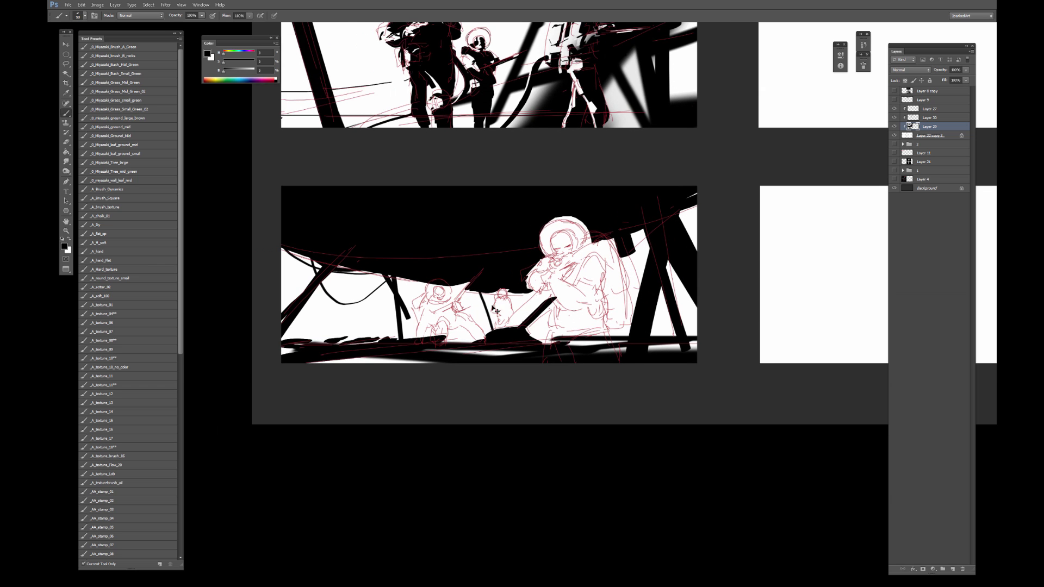
Paint a slanted black post behind the large soldier's back and mark the soldier's eyes in black.
{"action": "key", "text": "ctrl+plus"}
{"action": "left_click_drag", "start_coordinate": [452, 373], "coordinate": [450, 362]}
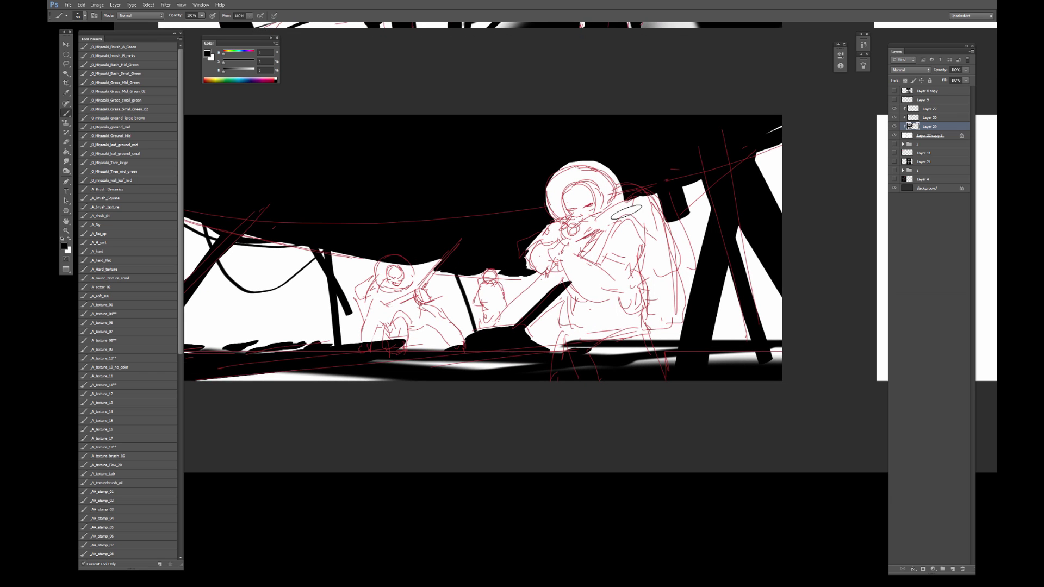
{"action": "mouse_move", "coordinate": [627, 212]}
{"action": "left_mouse_down"}
{"action": "mouse_move", "coordinate": [530, 233]}
{"action": "mouse_move", "coordinate": [567, 329]}
{"action": "left_mouse_up"}
{"action": "key", "text": "ctrl+alt+z"}
{"action": "key", "text": "ctrl+alt+z"}
{"action": "left_click_drag", "start_coordinate": [552, 221], "coordinate": [571, 323]}
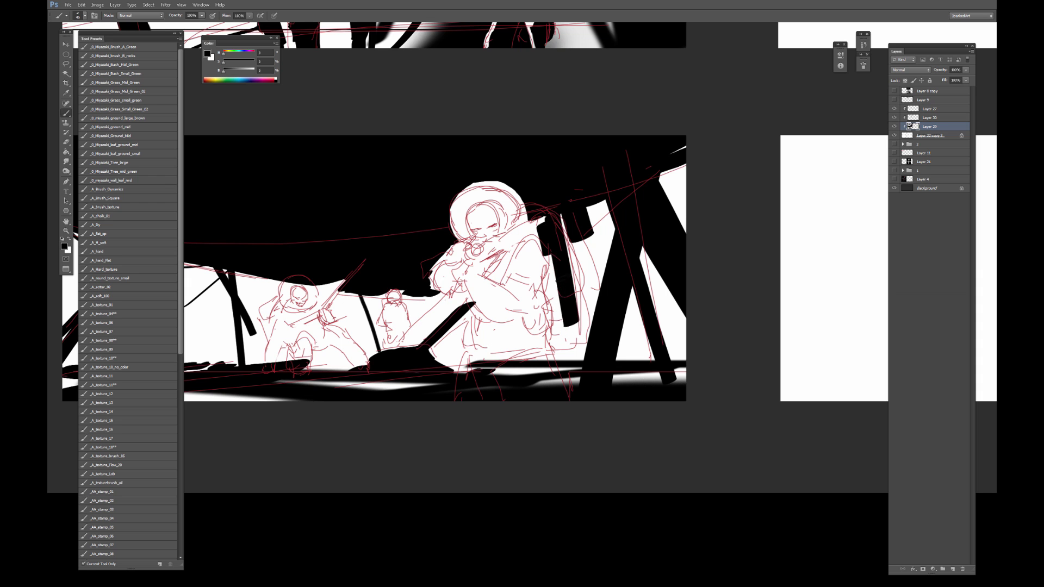
{"action": "key", "text": "ctrl+alt+z"}
{"action": "left_click_drag", "start_coordinate": [558, 222], "coordinate": [573, 330]}
{"action": "key", "text": "bracketleft"}
{"action": "key", "text": "bracketleft"}
{"action": "key", "text": "bracketleft"}
{"action": "key", "text": "bracketleft"}
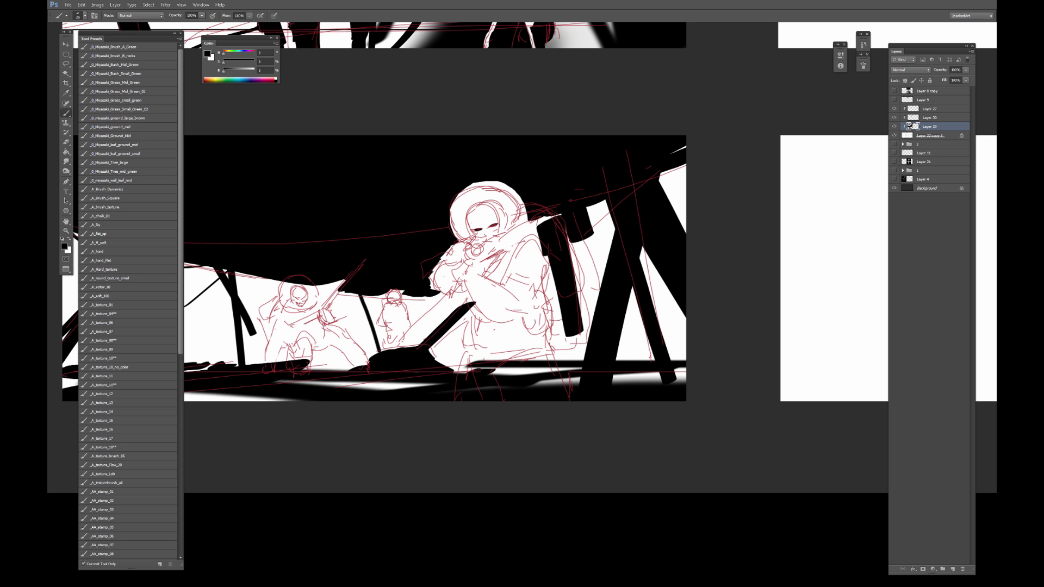
Paint the small standing soldier in the distance as a black silhouette with head, torso, rifle and legs.
{"action": "left_click_drag", "start_coordinate": [365, 253], "coordinate": [430, 209]}
{"action": "key", "text": "ctrl+plus"}
{"action": "key", "text": "bracketleft"}
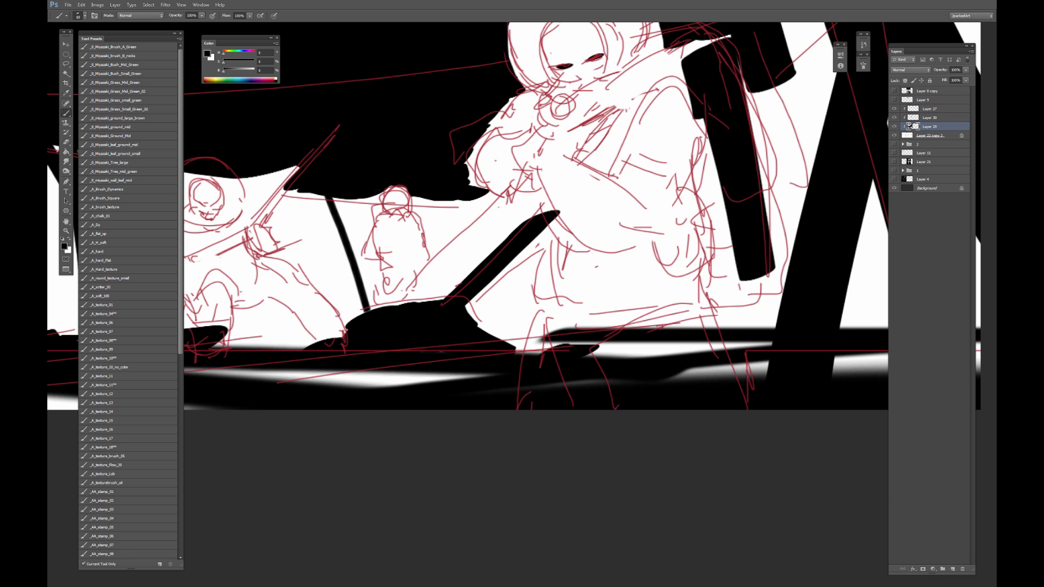
{"action": "left_click_drag", "start_coordinate": [353, 198], "coordinate": [387, 197]}
{"action": "mouse_move", "coordinate": [376, 209]}
{"action": "left_mouse_down"}
{"action": "mouse_move", "coordinate": [375, 220]}
{"action": "mouse_move", "coordinate": [412, 220]}
{"action": "mouse_move", "coordinate": [429, 247]}
{"action": "mouse_move", "coordinate": [378, 234]}
{"action": "left_mouse_up"}
{"action": "key", "text": "ctrl+alt+z"}
{"action": "key", "text": "ctrl+alt+z"}
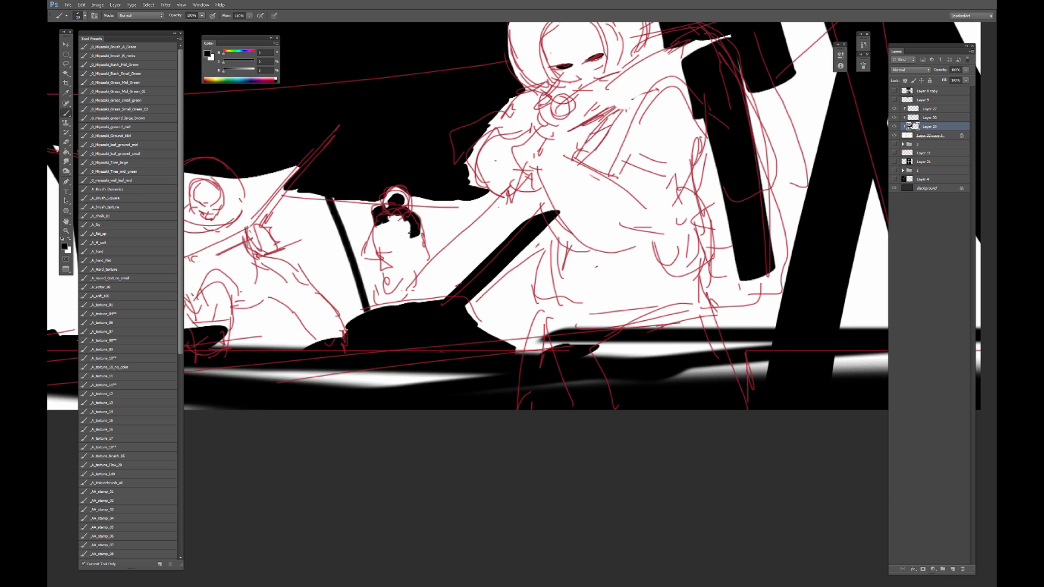
{"action": "mouse_move", "coordinate": [364, 223]}
{"action": "left_mouse_down"}
{"action": "mouse_move", "coordinate": [381, 239]}
{"action": "mouse_move", "coordinate": [457, 216]}
{"action": "left_mouse_up"}
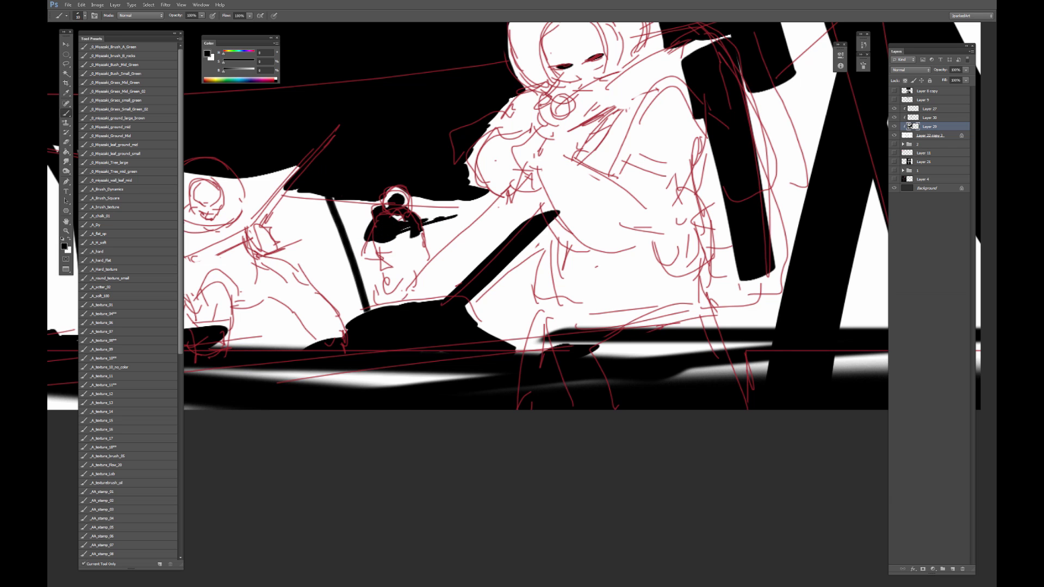
{"action": "mouse_move", "coordinate": [400, 240]}
{"action": "left_mouse_down"}
{"action": "mouse_move", "coordinate": [378, 246]}
{"action": "mouse_move", "coordinate": [411, 252]}
{"action": "mouse_move", "coordinate": [383, 265]}
{"action": "mouse_move", "coordinate": [398, 270]}
{"action": "mouse_move", "coordinate": [384, 305]}
{"action": "mouse_move", "coordinate": [408, 253]}
{"action": "mouse_move", "coordinate": [430, 272]}
{"action": "mouse_move", "coordinate": [419, 286]}
{"action": "mouse_move", "coordinate": [440, 299]}
{"action": "mouse_move", "coordinate": [435, 275]}
{"action": "left_mouse_up"}
{"action": "left_click_drag", "start_coordinate": [402, 220], "coordinate": [494, 210]}
Block in the crouching soldier's face, torso, arm and spread legs as a solid black silhouette.
{"action": "left_click_drag", "start_coordinate": [297, 198], "coordinate": [399, 198]}
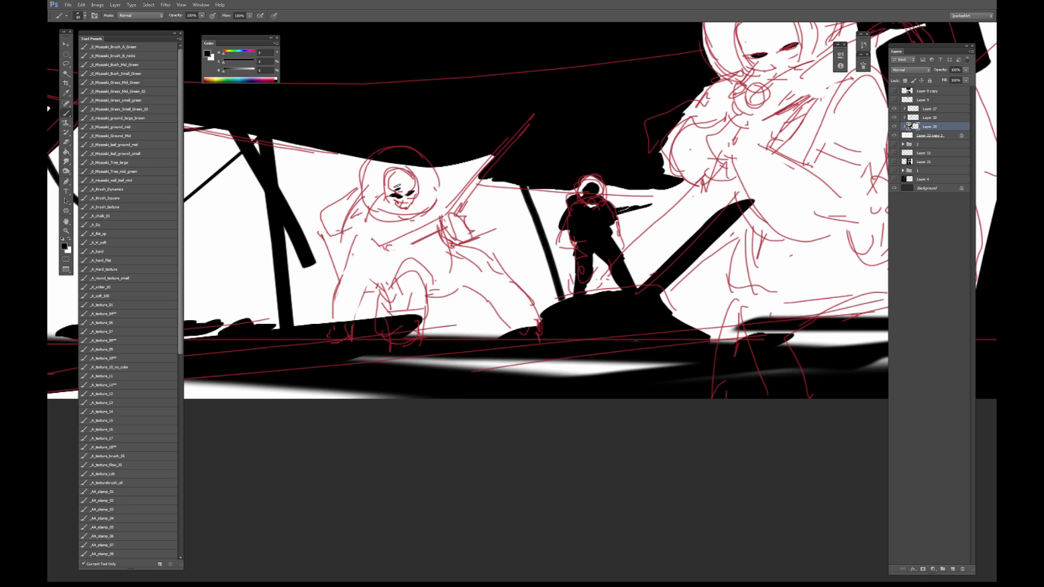
{"action": "mouse_move", "coordinate": [397, 192]}
{"action": "left_mouse_down"}
{"action": "mouse_move", "coordinate": [405, 184]}
{"action": "mouse_move", "coordinate": [400, 204]}
{"action": "mouse_move", "coordinate": [411, 206]}
{"action": "mouse_move", "coordinate": [346, 221]}
{"action": "mouse_move", "coordinate": [348, 239]}
{"action": "mouse_move", "coordinate": [364, 195]}
{"action": "mouse_move", "coordinate": [389, 226]}
{"action": "mouse_move", "coordinate": [367, 255]}
{"action": "mouse_move", "coordinate": [361, 245]}
{"action": "mouse_move", "coordinate": [367, 261]}
{"action": "mouse_move", "coordinate": [345, 326]}
{"action": "mouse_move", "coordinate": [379, 250]}
{"action": "mouse_move", "coordinate": [438, 205]}
{"action": "mouse_move", "coordinate": [435, 219]}
{"action": "left_mouse_up"}
{"action": "key", "text": "["}
{"action": "left_click_drag", "start_coordinate": [375, 193], "coordinate": [371, 201]}
{"action": "key", "text": "bracketright"}
{"action": "mouse_move", "coordinate": [403, 250]}
{"action": "left_mouse_down"}
{"action": "mouse_move", "coordinate": [384, 280]}
{"action": "mouse_move", "coordinate": [380, 261]}
{"action": "left_mouse_up"}
{"action": "mouse_move", "coordinate": [381, 261]}
{"action": "left_mouse_down"}
{"action": "mouse_move", "coordinate": [416, 326]}
{"action": "mouse_move", "coordinate": [427, 258]}
{"action": "mouse_move", "coordinate": [416, 256]}
{"action": "mouse_move", "coordinate": [435, 261]}
{"action": "mouse_move", "coordinate": [438, 294]}
{"action": "mouse_move", "coordinate": [449, 261]}
{"action": "mouse_move", "coordinate": [463, 257]}
{"action": "mouse_move", "coordinate": [452, 277]}
{"action": "mouse_move", "coordinate": [498, 261]}
{"action": "mouse_move", "coordinate": [530, 319]}
{"action": "mouse_move", "coordinate": [492, 299]}
{"action": "mouse_move", "coordinate": [487, 307]}
{"action": "left_mouse_up"}
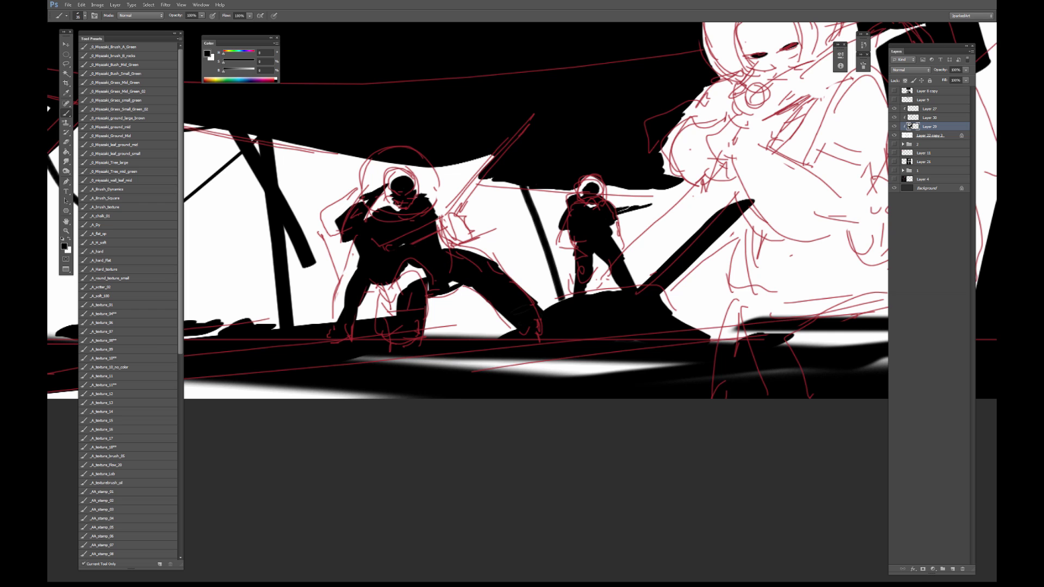
Add the crouching soldier's hand and raised rifle in black and shape the round helmet in white.
{"action": "mouse_move", "coordinate": [456, 245]}
{"action": "left_mouse_down"}
{"action": "mouse_move", "coordinate": [451, 229]}
{"action": "mouse_move", "coordinate": [463, 217]}
{"action": "mouse_move", "coordinate": [467, 234]}
{"action": "mouse_move", "coordinate": [456, 195]}
{"action": "mouse_move", "coordinate": [444, 207]}
{"action": "mouse_move", "coordinate": [484, 182]}
{"action": "mouse_move", "coordinate": [463, 207]}
{"action": "mouse_move", "coordinate": [485, 212]}
{"action": "left_mouse_up"}
{"action": "mouse_move", "coordinate": [487, 157]}
{"action": "left_mouse_down"}
{"action": "mouse_move", "coordinate": [435, 180]}
{"action": "mouse_move", "coordinate": [471, 180]}
{"action": "mouse_move", "coordinate": [484, 163]}
{"action": "left_mouse_up"}
{"action": "key", "text": "bracketleft"}
{"action": "key", "text": "bracketleft"}
{"action": "mouse_move", "coordinate": [365, 135]}
{"action": "left_mouse_down"}
{"action": "mouse_move", "coordinate": [402, 123]}
{"action": "mouse_move", "coordinate": [460, 157]}
{"action": "mouse_move", "coordinate": [424, 143]}
{"action": "left_mouse_up"}
{"action": "left_click", "coordinate": [413, 157], "text": "alt"}
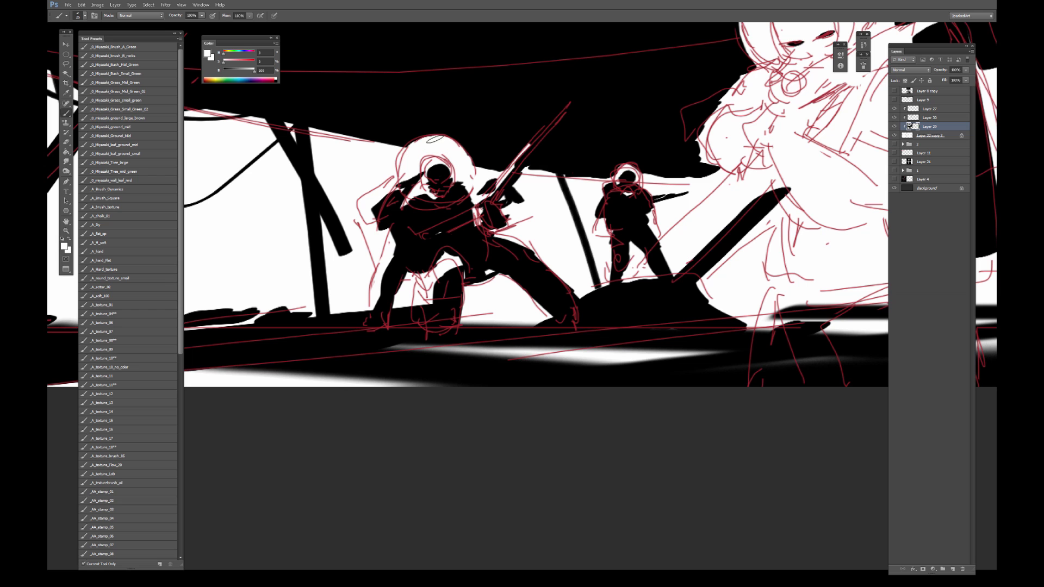
Carve white highlights into the crouching soldier's bent arm and shoulder, alternating with black touch-ups.
{"action": "key", "text": "x"}
{"action": "mouse_move", "coordinate": [391, 186]}
{"action": "left_mouse_down"}
{"action": "mouse_move", "coordinate": [363, 204]}
{"action": "mouse_move", "coordinate": [373, 242]}
{"action": "left_mouse_up"}
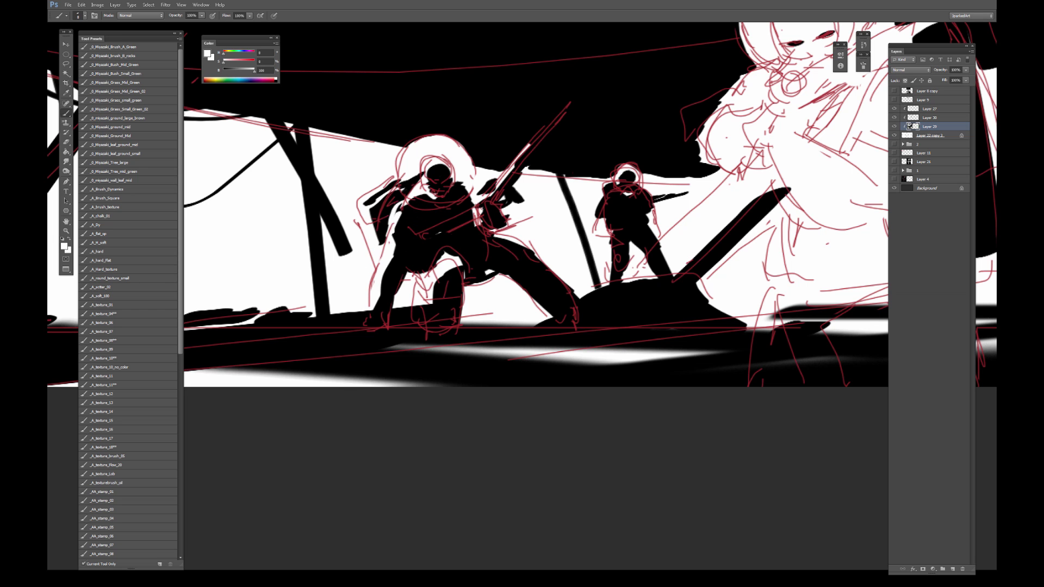
{"action": "key", "text": "x"}
{"action": "mouse_move", "coordinate": [389, 207]}
{"action": "left_mouse_down"}
{"action": "mouse_move", "coordinate": [412, 204]}
{"action": "mouse_move", "coordinate": [383, 200]}
{"action": "mouse_move", "coordinate": [408, 202]}
{"action": "mouse_move", "coordinate": [413, 219]}
{"action": "mouse_move", "coordinate": [395, 215]}
{"action": "left_mouse_up"}
{"action": "left_click", "coordinate": [421, 221], "text": "alt"}
{"action": "key", "text": "x"}
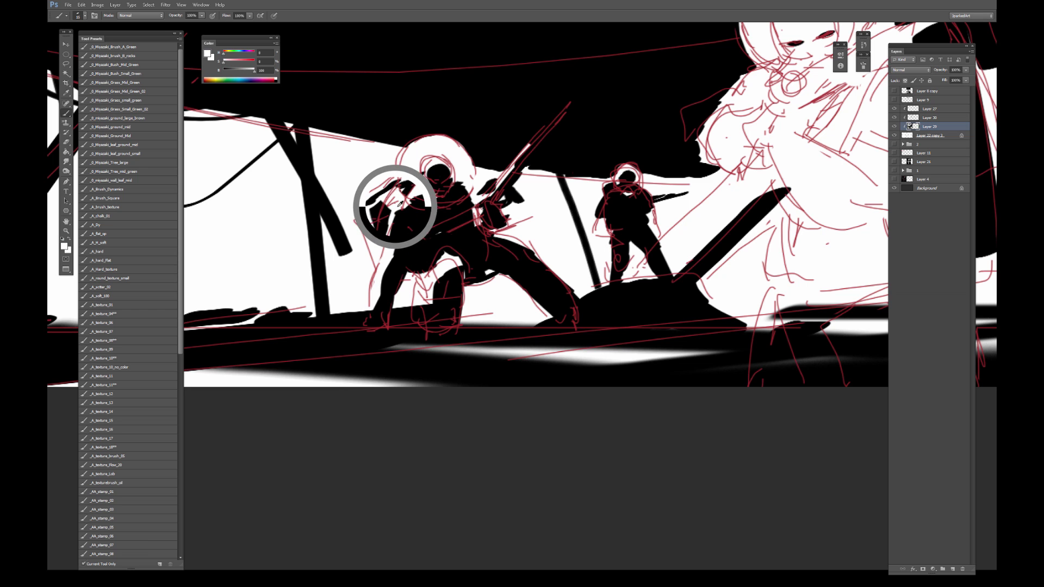
Refine the crouching soldier's knee, lower leg and boot with white highlights and black corrections.
{"action": "left_click", "coordinate": [442, 266], "text": "alt"}
{"action": "key", "text": "bracketright"}
{"action": "left_click_drag", "start_coordinate": [452, 252], "coordinate": [421, 269]}
{"action": "left_click", "coordinate": [426, 253], "text": "alt"}
{"action": "left_click_drag", "start_coordinate": [441, 269], "coordinate": [450, 276]}
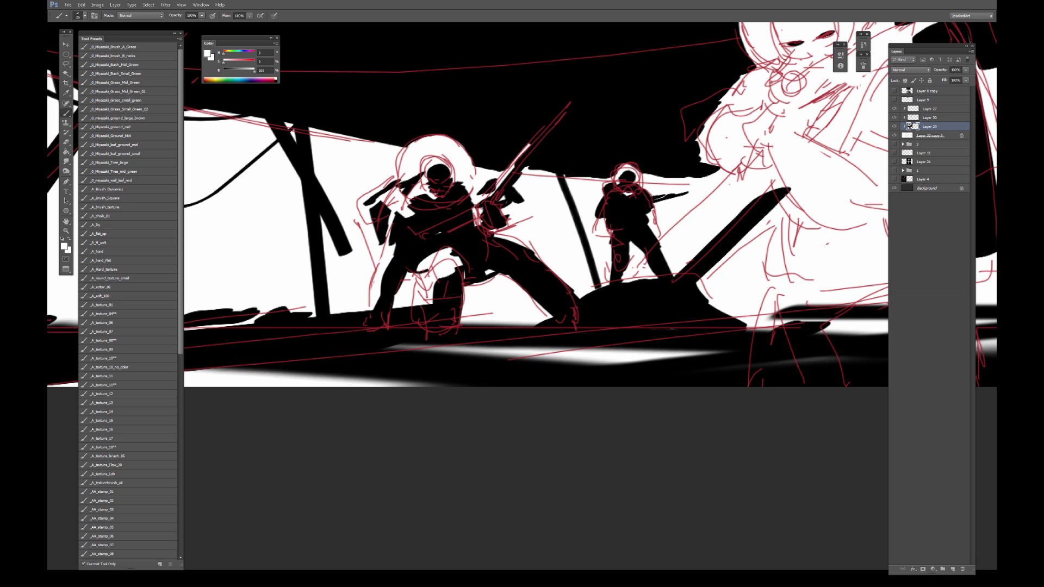
{"action": "mouse_move", "coordinate": [427, 338]}
{"action": "left_mouse_down"}
{"action": "mouse_move", "coordinate": [442, 274]}
{"action": "mouse_move", "coordinate": [430, 340]}
{"action": "left_mouse_up"}
{"action": "left_click", "coordinate": [423, 311], "text": "alt"}
{"action": "mouse_move", "coordinate": [418, 285]}
{"action": "left_mouse_down"}
{"action": "mouse_move", "coordinate": [418, 305]}
{"action": "mouse_move", "coordinate": [363, 324]}
{"action": "left_mouse_up"}
{"action": "key", "text": "x"}
{"action": "key", "text": "x"}
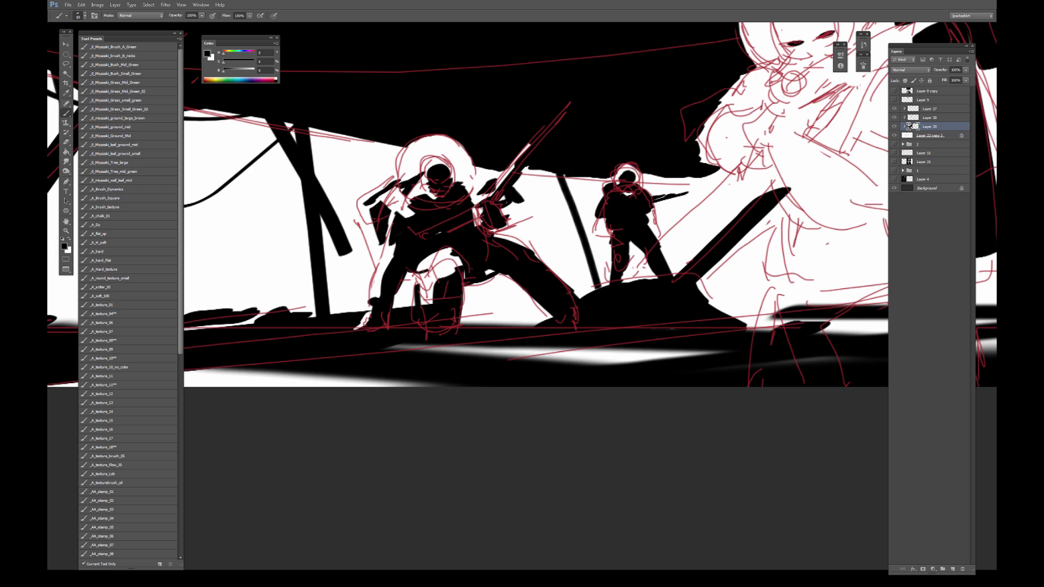
Extend the leaning post behind the crouching soldier with a thinner black end and touch up the soldier's silhouette.
{"action": "left_click_drag", "start_coordinate": [394, 243], "coordinate": [383, 269]}
{"action": "left_click_drag", "start_coordinate": [454, 173], "coordinate": [457, 186]}
{"action": "left_click_drag", "start_coordinate": [351, 255], "coordinate": [365, 280]}
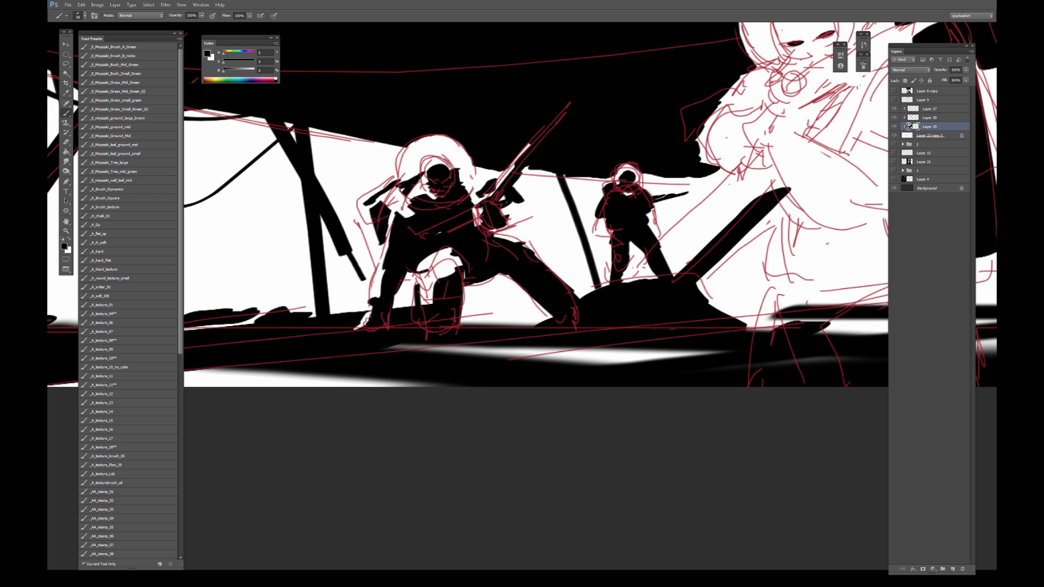
{"action": "left_click_drag", "start_coordinate": [522, 243], "coordinate": [537, 257]}
Clean up the distant standing soldier's helmet with white around the black head.
{"action": "left_click_drag", "start_coordinate": [609, 252], "coordinate": [437, 322]}
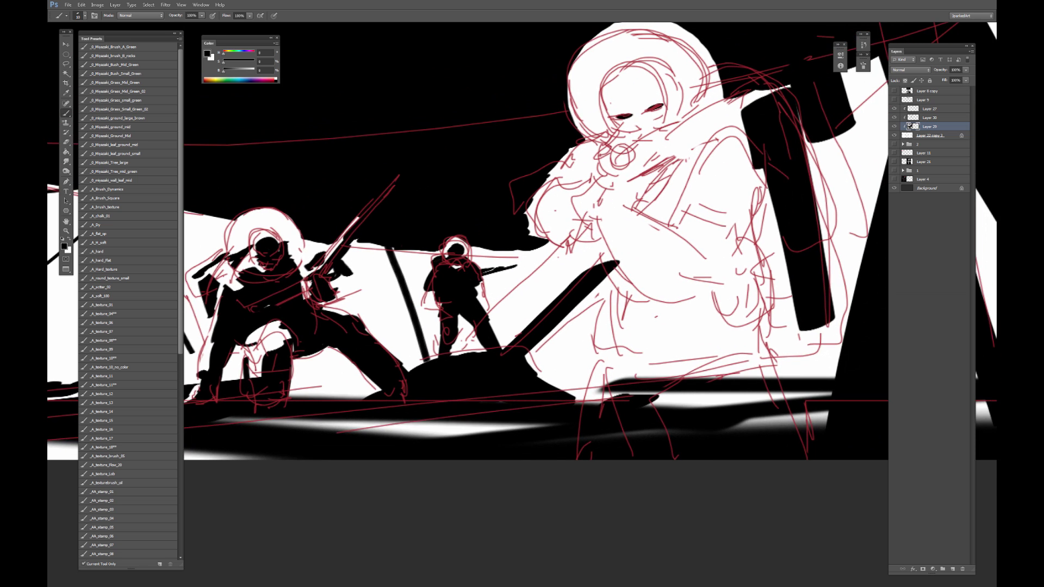
{"action": "key", "text": "ctrl+plus"}
{"action": "left_click", "coordinate": [412, 208], "text": "alt"}
{"action": "left_click_drag", "start_coordinate": [412, 208], "coordinate": [407, 216]}
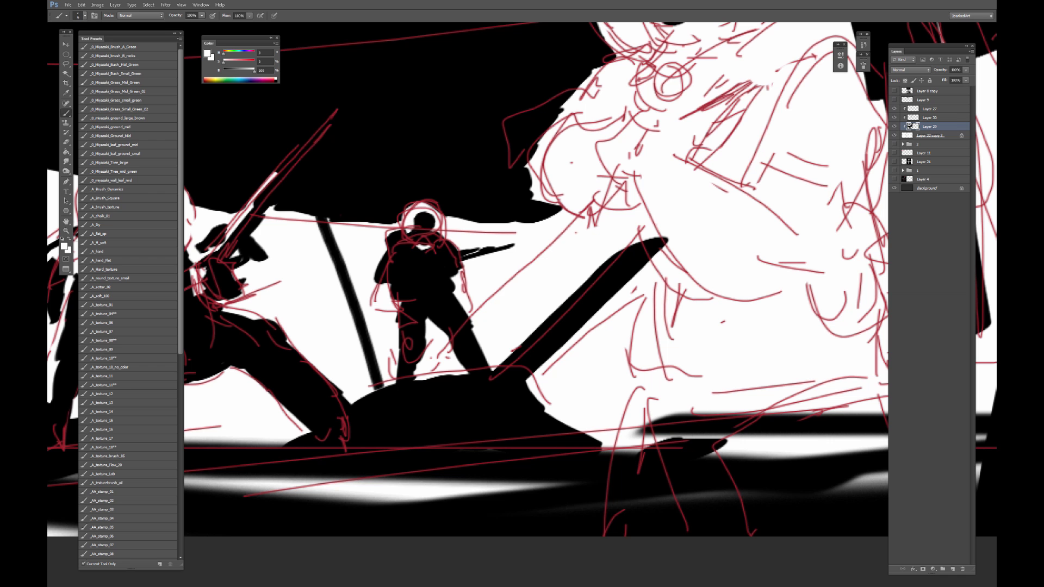
{"action": "left_click", "coordinate": [422, 220], "text": "alt"}
{"action": "scroll", "coordinate": [452, 257], "scroll_direction": "down", "scroll_amount": 4}
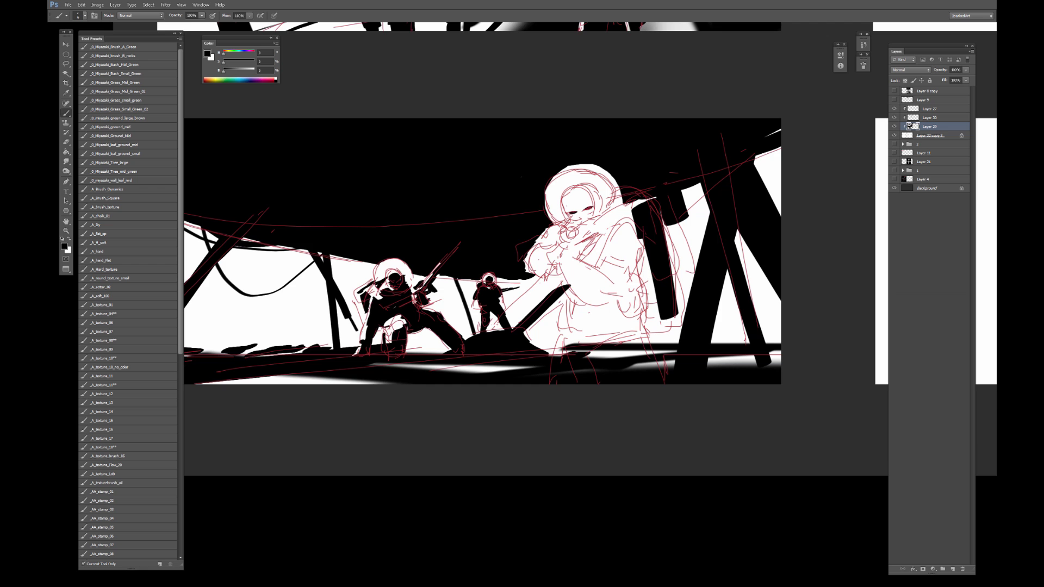
Fill the large soldier's face inside the helmet with solid black down to the chin.
{"action": "scroll", "coordinate": [521, 308], "scroll_direction": "up", "scroll_amount": 3}
{"action": "left_click_drag", "start_coordinate": [565, 190], "coordinate": [447, 252]}
{"action": "key", "text": "]"}
{"action": "mouse_move", "coordinate": [519, 178]}
{"action": "left_mouse_down"}
{"action": "mouse_move", "coordinate": [530, 174]}
{"action": "mouse_move", "coordinate": [522, 155]}
{"action": "mouse_move", "coordinate": [520, 173]}
{"action": "mouse_move", "coordinate": [532, 150]}
{"action": "mouse_move", "coordinate": [538, 168]}
{"action": "mouse_move", "coordinate": [522, 135]}
{"action": "mouse_move", "coordinate": [511, 139]}
{"action": "left_mouse_up"}
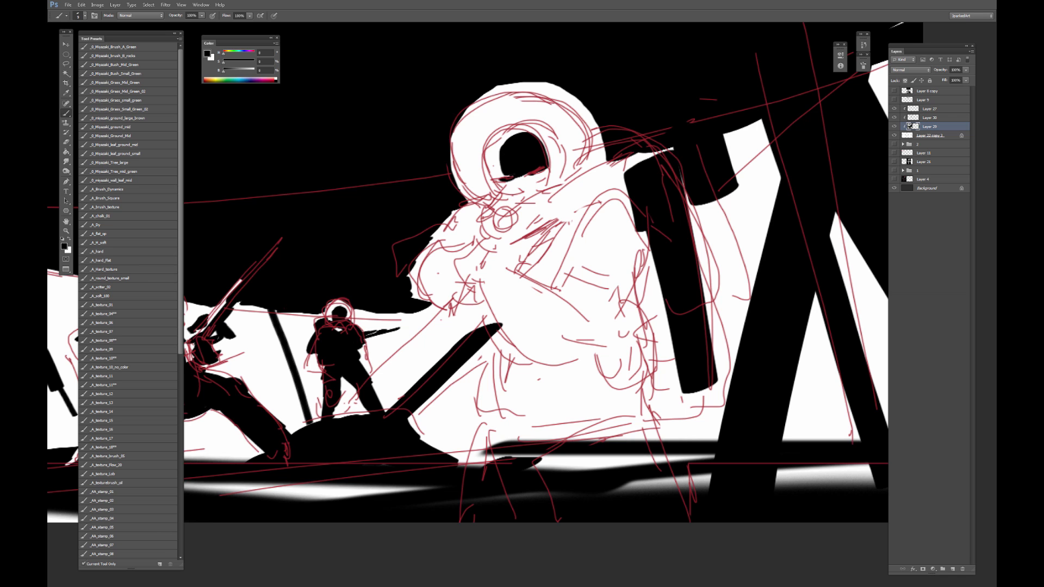
{"action": "mouse_move", "coordinate": [520, 176]}
{"action": "left_mouse_down"}
{"action": "mouse_move", "coordinate": [529, 192]}
{"action": "mouse_move", "coordinate": [506, 187]}
{"action": "mouse_move", "coordinate": [537, 184]}
{"action": "mouse_move", "coordinate": [524, 202]}
{"action": "left_mouse_up"}
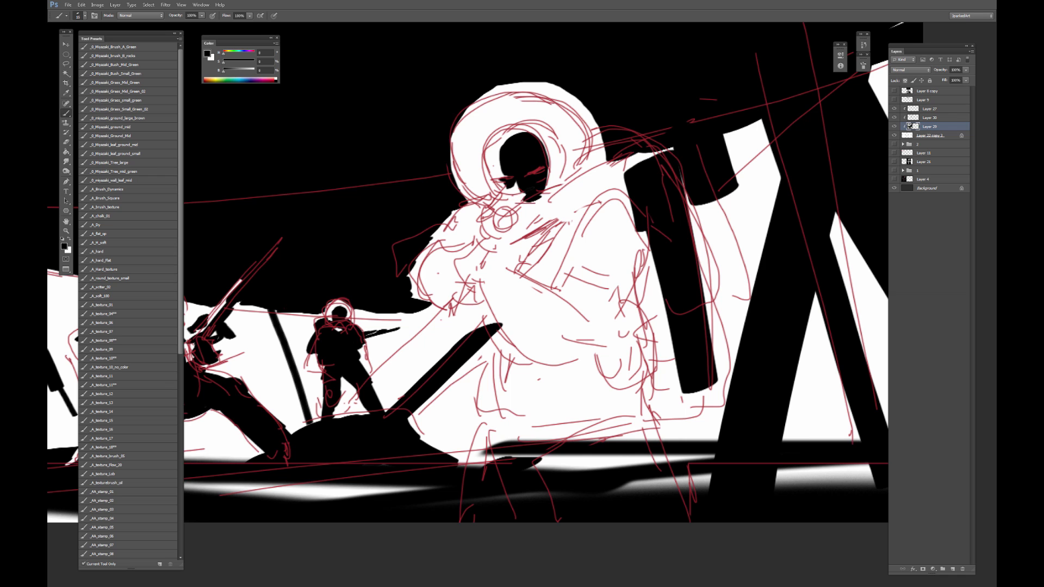
Paint black shadows on the large soldier's neck and shoulder, the round scope and the hands holding the rifle.
{"action": "mouse_move", "coordinate": [548, 158]}
{"action": "left_mouse_down"}
{"action": "mouse_move", "coordinate": [547, 193]}
{"action": "mouse_move", "coordinate": [506, 219]}
{"action": "mouse_move", "coordinate": [522, 235]}
{"action": "mouse_move", "coordinate": [531, 206]}
{"action": "mouse_move", "coordinate": [580, 180]}
{"action": "mouse_move", "coordinate": [532, 252]}
{"action": "left_mouse_up"}
{"action": "key", "text": "["}
{"action": "mouse_move", "coordinate": [479, 233]}
{"action": "left_mouse_down"}
{"action": "mouse_move", "coordinate": [461, 250]}
{"action": "mouse_move", "coordinate": [469, 215]}
{"action": "mouse_move", "coordinate": [511, 266]}
{"action": "mouse_move", "coordinate": [484, 263]}
{"action": "mouse_move", "coordinate": [451, 287]}
{"action": "mouse_move", "coordinate": [446, 276]}
{"action": "mouse_move", "coordinate": [481, 300]}
{"action": "mouse_move", "coordinate": [494, 287]}
{"action": "mouse_move", "coordinate": [468, 277]}
{"action": "mouse_move", "coordinate": [465, 290]}
{"action": "mouse_move", "coordinate": [473, 297]}
{"action": "mouse_move", "coordinate": [496, 268]}
{"action": "left_mouse_up"}
Paint a white rim along the outer edge of the large soldier's forward sleeve.
{"action": "key", "text": "x"}
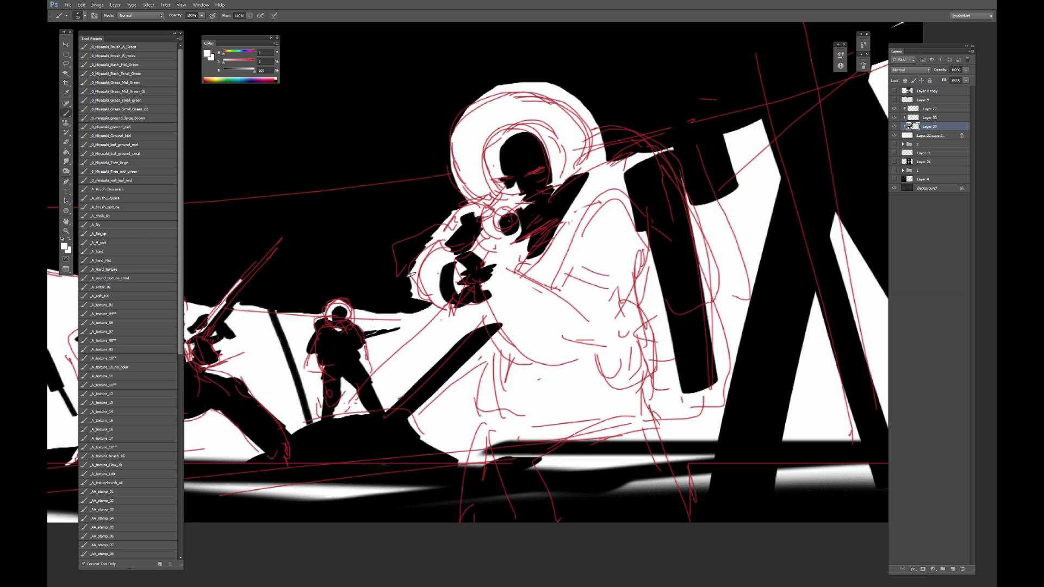
{"action": "mouse_move", "coordinate": [395, 264]}
{"action": "left_mouse_down"}
{"action": "mouse_move", "coordinate": [404, 306]}
{"action": "mouse_move", "coordinate": [426, 243]}
{"action": "mouse_move", "coordinate": [468, 208]}
{"action": "mouse_move", "coordinate": [452, 166]}
{"action": "left_mouse_up"}
{"action": "left_click", "coordinate": [441, 210], "text": "alt"}
{"action": "key", "text": "]"}
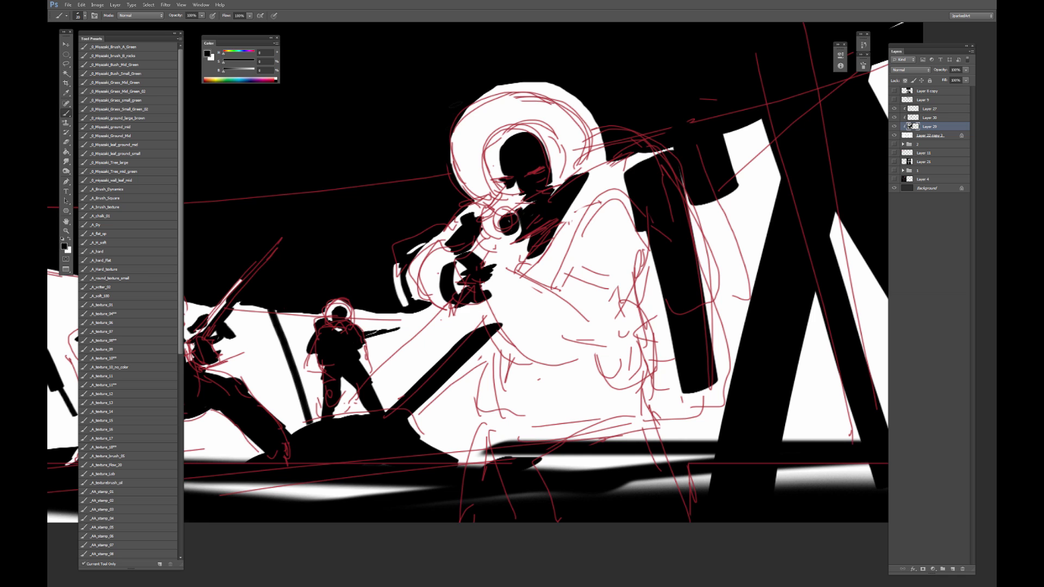
Make an elliptical selection around the large soldier's helmet and paint its outer edge white within it.
{"action": "key", "text": "m"}
{"action": "left_click_drag", "start_coordinate": [440, 105], "coordinate": [589, 245]}
{"action": "left_click_drag", "start_coordinate": [553, 183], "coordinate": [567, 169]}
{"action": "key", "text": "b"}
{"action": "key", "text": "x"}
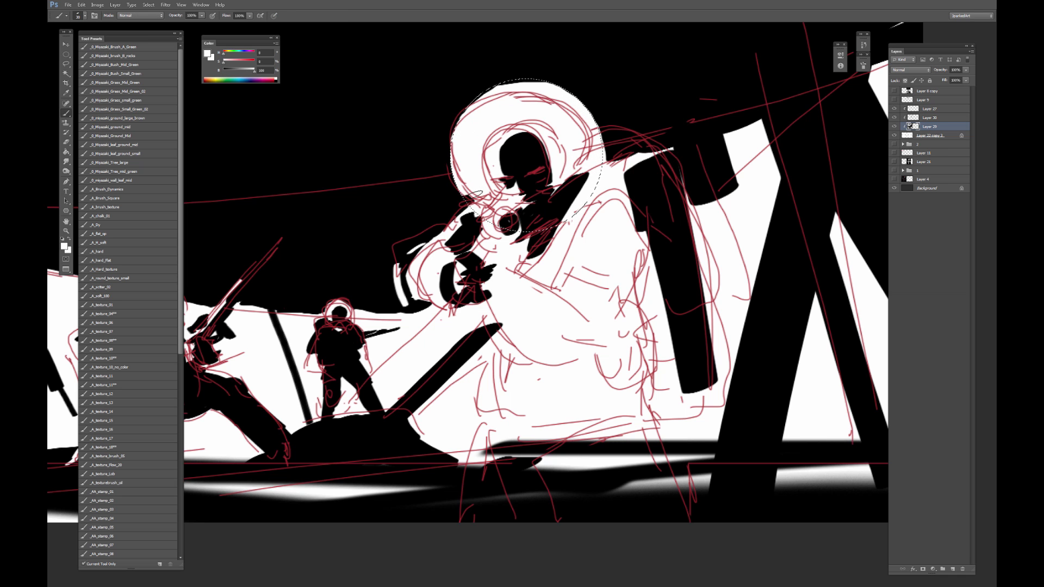
{"action": "mouse_move", "coordinate": [493, 97]}
{"action": "left_mouse_down"}
{"action": "mouse_move", "coordinate": [523, 82]}
{"action": "mouse_move", "coordinate": [587, 114]}
{"action": "mouse_move", "coordinate": [590, 139]}
{"action": "left_mouse_up"}
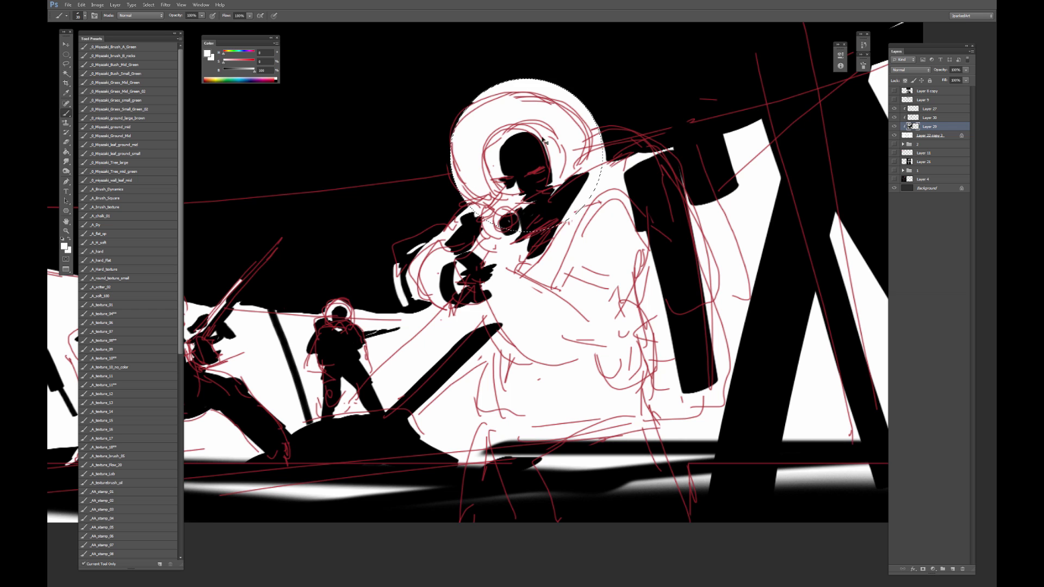
Deselect the helmet area, trim the helmet's back edge in black and add a small white highlight beside its front.
{"action": "left_click", "coordinate": [603, 106], "text": "alt"}
{"action": "key", "text": "ctrl+d"}
{"action": "left_click", "coordinate": [598, 159], "text": "alt"}
{"action": "left_click_drag", "start_coordinate": [600, 137], "coordinate": [621, 129]}
{"action": "mouse_move", "coordinate": [452, 190]}
{"action": "left_mouse_down"}
{"action": "mouse_move", "coordinate": [481, 193]}
{"action": "mouse_move", "coordinate": [462, 150]}
{"action": "mouse_move", "coordinate": [484, 155]}
{"action": "mouse_move", "coordinate": [487, 179]}
{"action": "left_mouse_up"}
{"action": "key", "text": "x"}
{"action": "key", "text": "ctrl+alt+z"}
{"action": "key", "text": "ctrl+alt+z"}
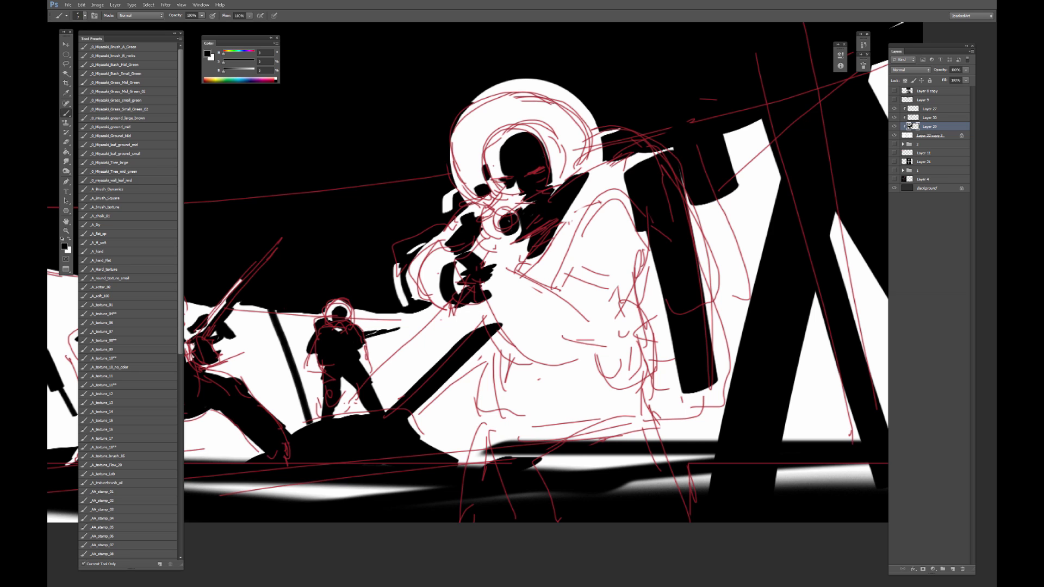
Extend the black shape of the large soldier's head and paint black over the neck and shoulder behind the helmet.
{"action": "left_click_drag", "start_coordinate": [550, 150], "coordinate": [555, 162]}
{"action": "mouse_move", "coordinate": [535, 133]}
{"action": "left_mouse_down"}
{"action": "mouse_move", "coordinate": [565, 165]}
{"action": "mouse_move", "coordinate": [553, 190]}
{"action": "left_mouse_up"}
{"action": "key", "text": "bracketright"}
{"action": "key", "text": "bracketright"}
{"action": "mouse_move", "coordinate": [605, 142]}
{"action": "left_mouse_down"}
{"action": "mouse_move", "coordinate": [597, 162]}
{"action": "mouse_move", "coordinate": [635, 158]}
{"action": "left_mouse_up"}
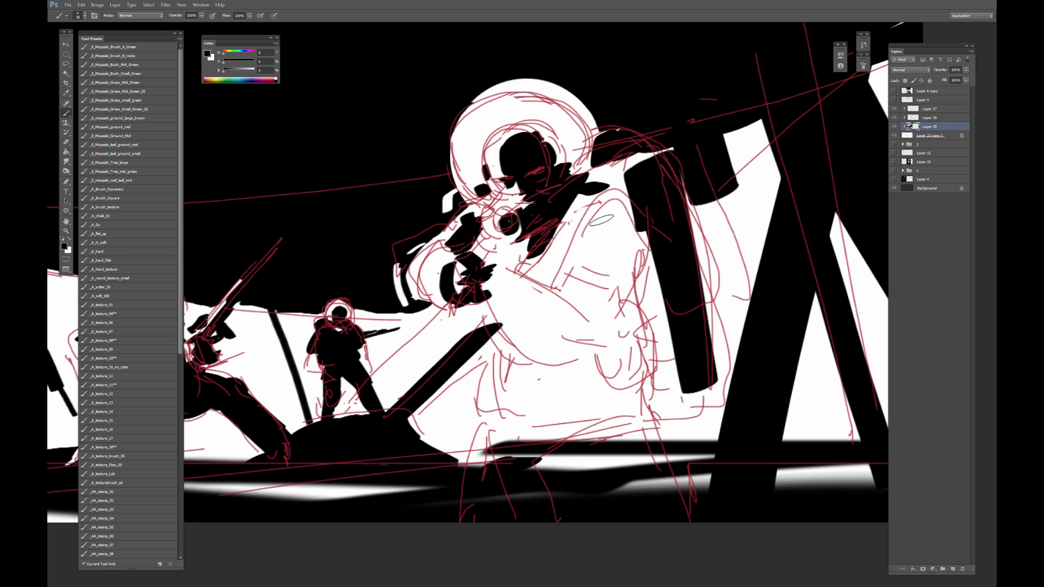
Block in the large soldier's torso, near arm, backpack and legs with solid black following the red sketch.
{"action": "key", "text": "bracketright"}
{"action": "mouse_move", "coordinate": [568, 251]}
{"action": "left_mouse_down"}
{"action": "mouse_move", "coordinate": [566, 227]}
{"action": "mouse_move", "coordinate": [584, 231]}
{"action": "mouse_move", "coordinate": [537, 270]}
{"action": "mouse_move", "coordinate": [544, 304]}
{"action": "mouse_move", "coordinate": [601, 330]}
{"action": "mouse_move", "coordinate": [631, 304]}
{"action": "mouse_move", "coordinate": [622, 264]}
{"action": "mouse_move", "coordinate": [645, 288]}
{"action": "mouse_move", "coordinate": [612, 199]}
{"action": "mouse_move", "coordinate": [590, 245]}
{"action": "left_mouse_up"}
{"action": "key", "text": "space"}
{"action": "left_click_drag", "start_coordinate": [595, 293], "coordinate": [566, 260]}
{"action": "mouse_move", "coordinate": [594, 356]}
{"action": "left_mouse_down"}
{"action": "mouse_move", "coordinate": [604, 299]}
{"action": "mouse_move", "coordinate": [613, 348]}
{"action": "mouse_move", "coordinate": [631, 264]}
{"action": "left_mouse_up"}
{"action": "mouse_move", "coordinate": [630, 335]}
{"action": "left_mouse_down"}
{"action": "mouse_move", "coordinate": [672, 380]}
{"action": "mouse_move", "coordinate": [577, 383]}
{"action": "mouse_move", "coordinate": [620, 457]}
{"action": "left_mouse_up"}
{"action": "mouse_move", "coordinate": [567, 357]}
{"action": "left_mouse_down"}
{"action": "mouse_move", "coordinate": [561, 327]}
{"action": "mouse_move", "coordinate": [492, 321]}
{"action": "mouse_move", "coordinate": [552, 405]}
{"action": "mouse_move", "coordinate": [522, 435]}
{"action": "mouse_move", "coordinate": [473, 351]}
{"action": "mouse_move", "coordinate": [468, 413]}
{"action": "mouse_move", "coordinate": [487, 405]}
{"action": "mouse_move", "coordinate": [517, 463]}
{"action": "left_mouse_up"}
{"action": "mouse_move", "coordinate": [445, 329]}
{"action": "left_mouse_down"}
{"action": "mouse_move", "coordinate": [481, 299]}
{"action": "mouse_move", "coordinate": [507, 312]}
{"action": "left_mouse_up"}
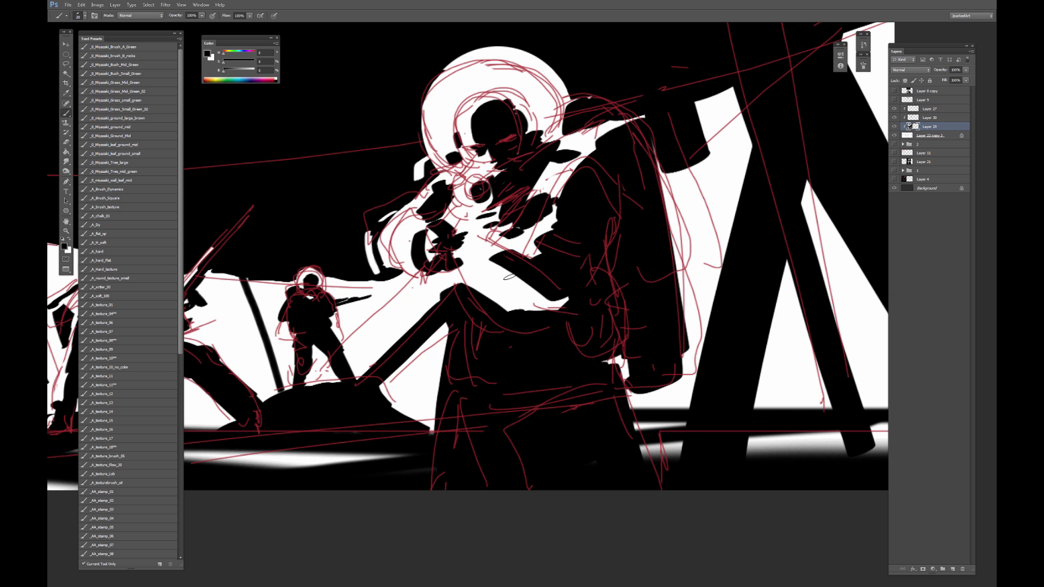
Hide the red sketch layer, examine the silhouettes across the whole frame, and show the sketch again.
{"action": "left_click", "coordinate": [894, 108]}
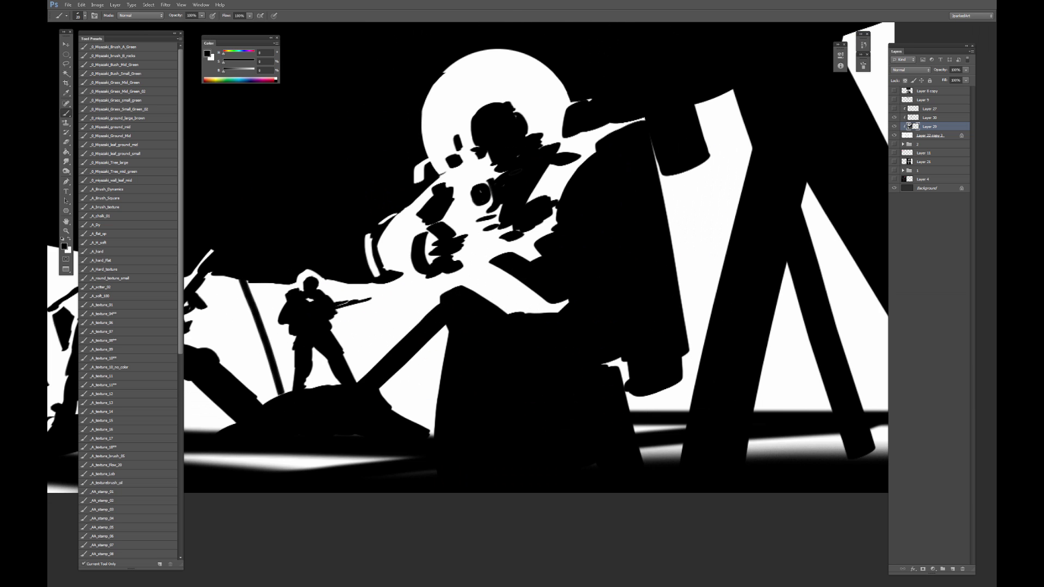
{"action": "key", "text": "ctrl+minus"}
{"action": "key", "text": "ctrl+minus"}
{"action": "key", "text": "ctrl+minus"}
{"action": "key", "text": "ctrl+plus"}
{"action": "key", "text": "ctrl+plus"}
{"action": "key", "text": "ctrl+plus"}
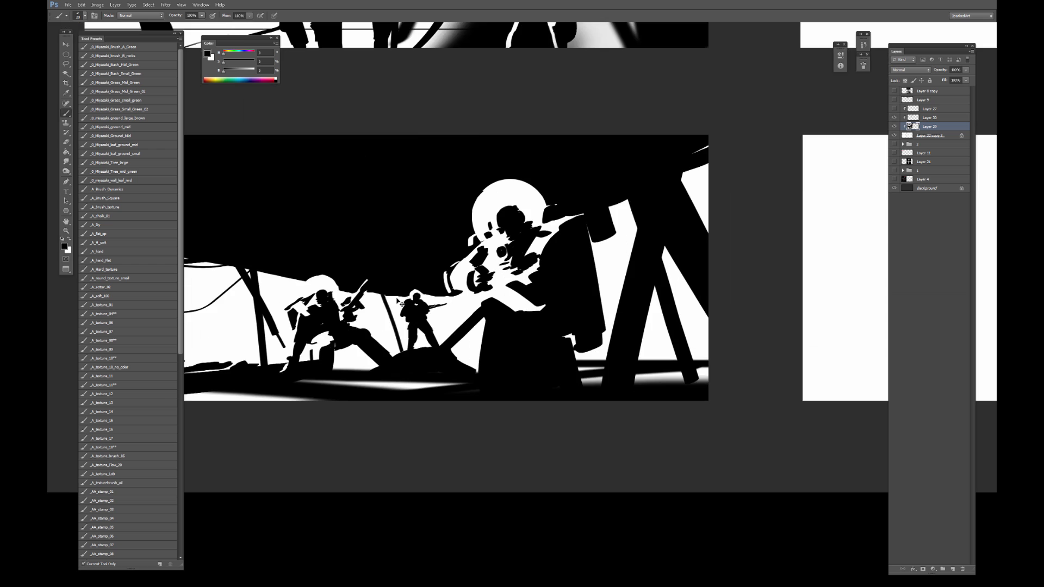
{"action": "left_click", "coordinate": [342, 260], "text": "alt"}
{"action": "key", "text": "bracketleft"}
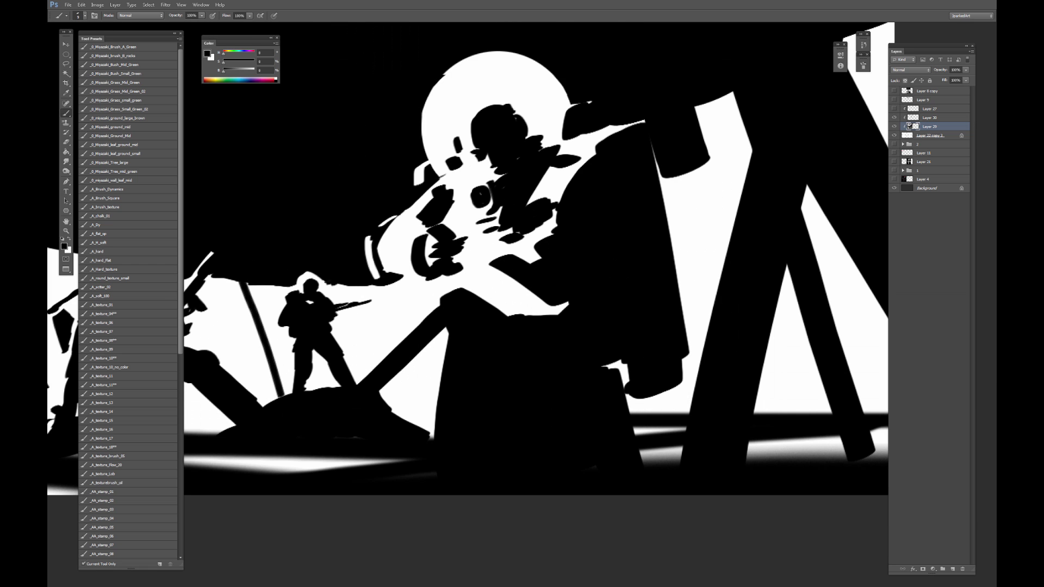
{"action": "key", "text": "bracketright"}
{"action": "key", "text": "bracketright"}
{"action": "key", "text": "bracketright"}
{"action": "key", "text": "bracketright"}
{"action": "key", "text": "bracketright"}
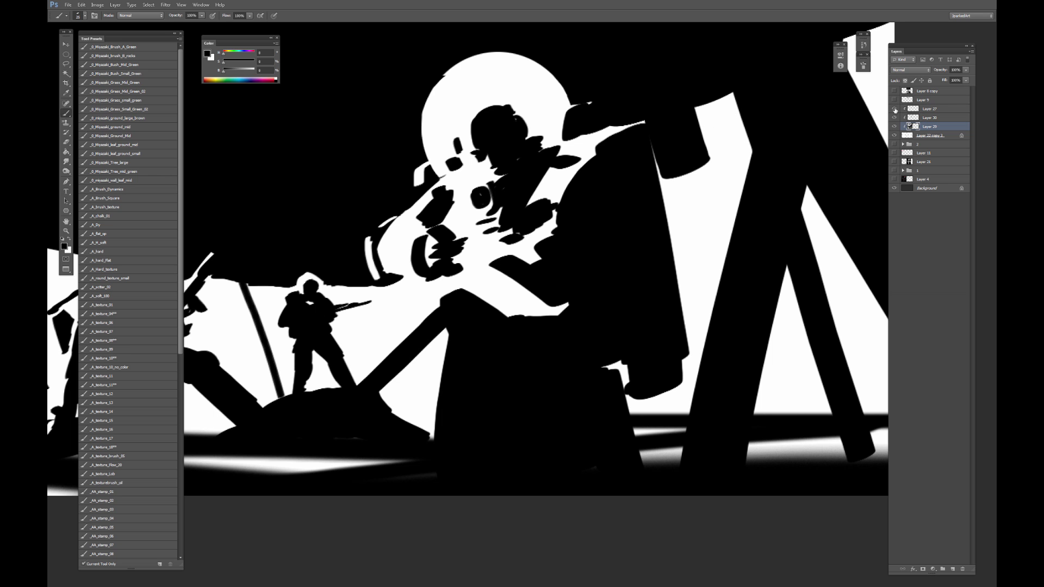
{"action": "left_click", "coordinate": [895, 110]}
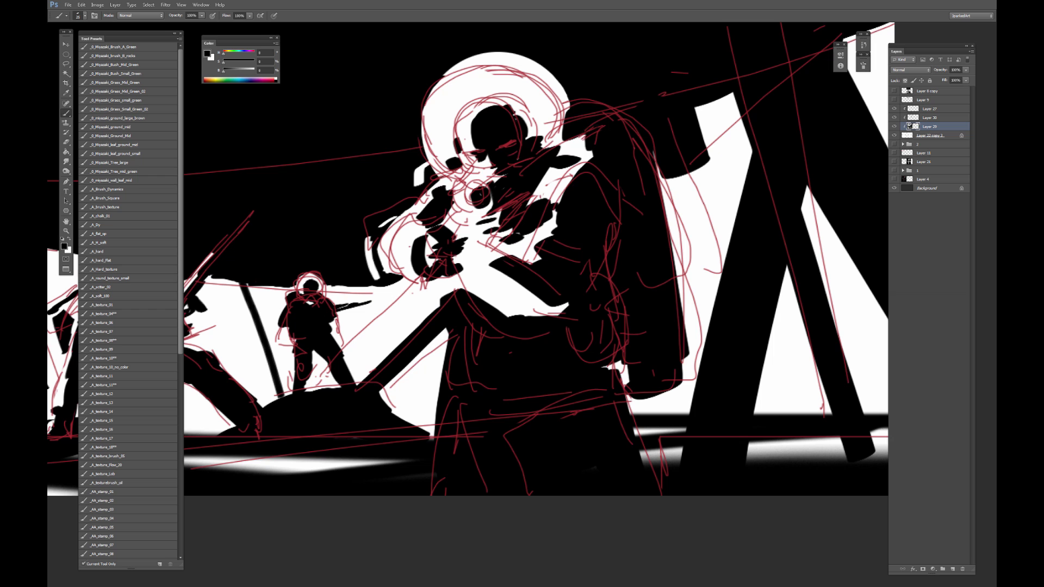
Fill the white gaps across the large soldier's near shoulder and neck with black.
{"action": "key", "text": "bracketright"}
{"action": "key", "text": "bracketright"}
{"action": "key", "text": "bracketright"}
{"action": "mouse_move", "coordinate": [580, 140]}
{"action": "left_mouse_down"}
{"action": "mouse_move", "coordinate": [567, 150]}
{"action": "mouse_move", "coordinate": [578, 162]}
{"action": "mouse_move", "coordinate": [541, 197]}
{"action": "mouse_move", "coordinate": [556, 194]}
{"action": "mouse_move", "coordinate": [570, 218]}
{"action": "mouse_move", "coordinate": [541, 235]}
{"action": "left_mouse_up"}
{"action": "left_click", "coordinate": [583, 148]}
Paint white highlights along the rifle and the chest below the scope.
{"action": "key", "text": "x"}
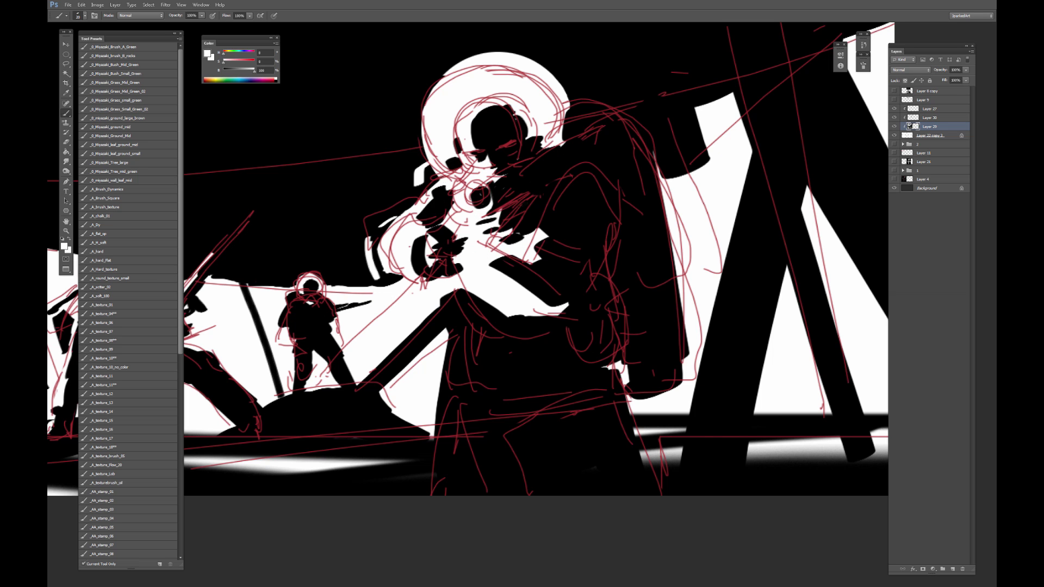
{"action": "mouse_move", "coordinate": [487, 214]}
{"action": "left_mouse_down"}
{"action": "mouse_move", "coordinate": [563, 193]}
{"action": "mouse_move", "coordinate": [528, 227]}
{"action": "mouse_move", "coordinate": [552, 201]}
{"action": "left_mouse_up"}
{"action": "key", "text": "x"}
{"action": "key", "text": "x"}
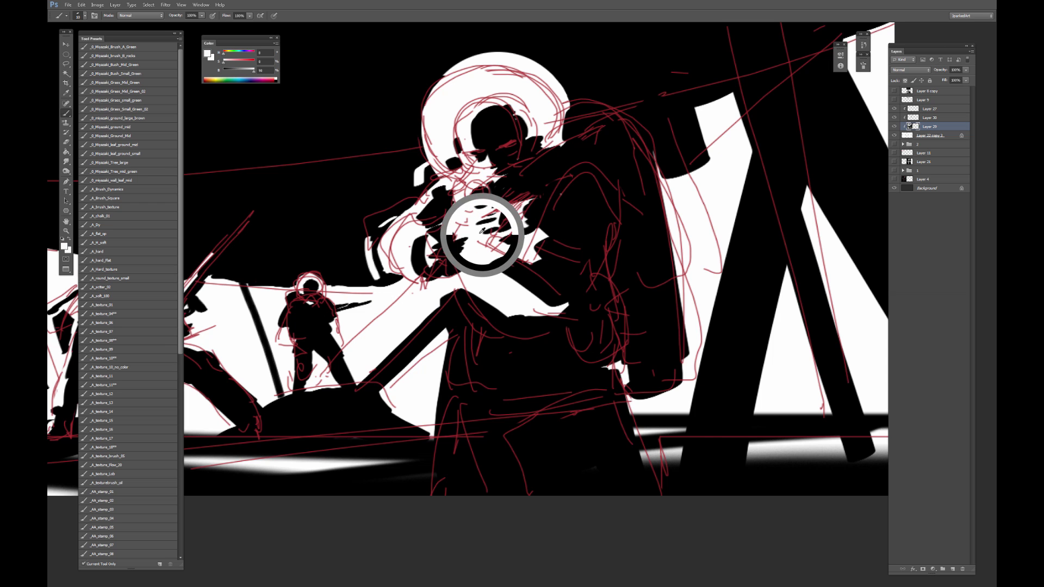
Merge the large soldier's near forearm and elbow into the black torso, leaving small white cuts at the chest.
{"action": "mouse_move", "coordinate": [491, 261]}
{"action": "left_mouse_down"}
{"action": "mouse_move", "coordinate": [514, 270]}
{"action": "mouse_move", "coordinate": [521, 246]}
{"action": "mouse_move", "coordinate": [511, 276]}
{"action": "mouse_move", "coordinate": [555, 268]}
{"action": "left_mouse_up"}
{"action": "left_click", "coordinate": [543, 281], "text": "alt"}
{"action": "left_click", "coordinate": [564, 234], "text": "alt"}
{"action": "key", "text": "["}
{"action": "key", "text": "ctrl+z"}
{"action": "mouse_move", "coordinate": [516, 236]}
{"action": "left_mouse_down"}
{"action": "mouse_move", "coordinate": [536, 261]}
{"action": "mouse_move", "coordinate": [521, 289]}
{"action": "mouse_move", "coordinate": [496, 280]}
{"action": "mouse_move", "coordinate": [544, 312]}
{"action": "mouse_move", "coordinate": [564, 308]}
{"action": "left_mouse_up"}
{"action": "key", "text": "]"}
{"action": "key", "text": "]"}
{"action": "key", "text": "]"}
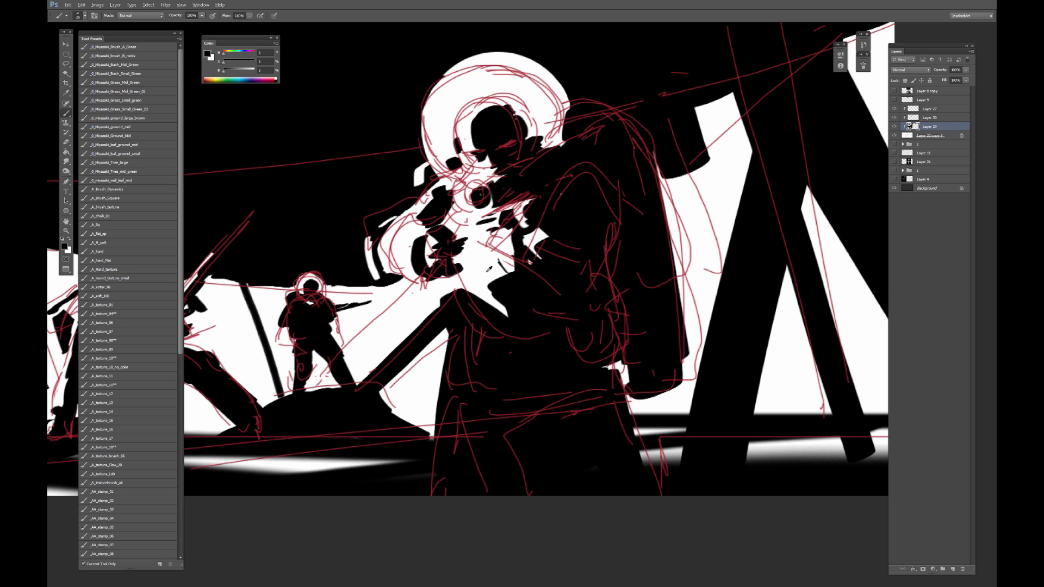
Add small black details between the rifle and the near forearm, and hide the red sketch layer.
{"action": "key", "text": "bracketleft"}
{"action": "key", "text": "bracketleft"}
{"action": "left_click_drag", "start_coordinate": [485, 240], "coordinate": [496, 260]}
{"action": "key", "text": "bracketright"}
{"action": "left_click", "coordinate": [894, 109]}
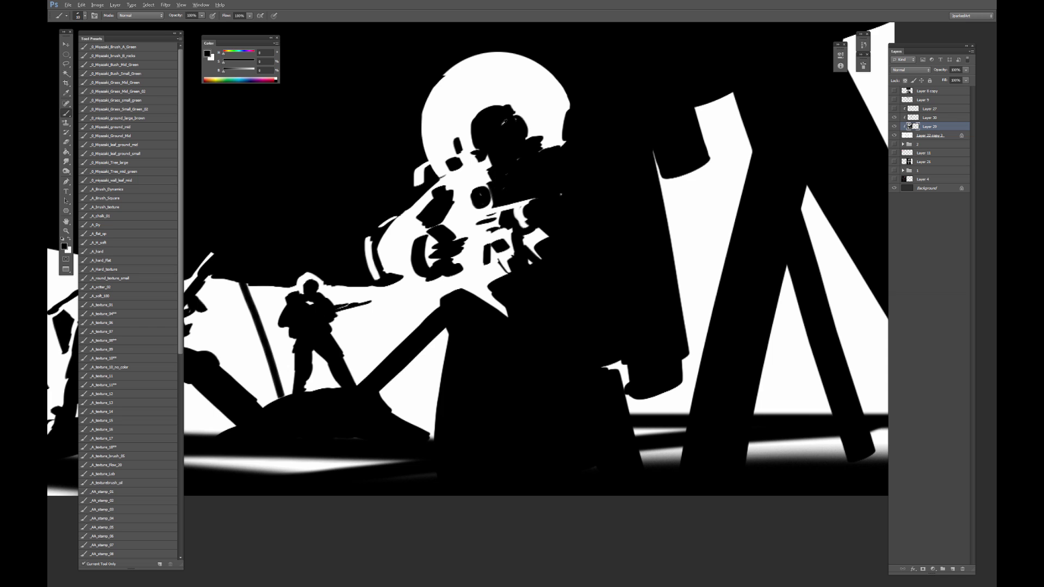
Paint a white highlight inside the helmet's front and reshape the gripping hand with white gaps and black shadows.
{"action": "left_click", "coordinate": [498, 120], "text": "alt"}
{"action": "key", "text": "["}
{"action": "key", "text": "x"}
{"action": "mouse_move", "coordinate": [433, 237]}
{"action": "left_mouse_down"}
{"action": "mouse_move", "coordinate": [439, 251]}
{"action": "mouse_move", "coordinate": [450, 235]}
{"action": "mouse_move", "coordinate": [436, 238]}
{"action": "mouse_move", "coordinate": [452, 277]}
{"action": "mouse_move", "coordinate": [475, 244]}
{"action": "mouse_move", "coordinate": [493, 279]}
{"action": "left_mouse_up"}
{"action": "left_click", "coordinate": [453, 245], "text": "alt"}
{"action": "key", "text": "]"}
{"action": "left_click", "coordinate": [442, 248], "text": "alt"}
{"action": "left_click", "coordinate": [440, 250], "text": "alt"}
{"action": "key", "text": "x"}
{"action": "left_click", "coordinate": [456, 268], "text": "alt"}
{"action": "left_click", "coordinate": [484, 275], "text": "alt"}
{"action": "left_click", "coordinate": [503, 290], "text": "alt"}
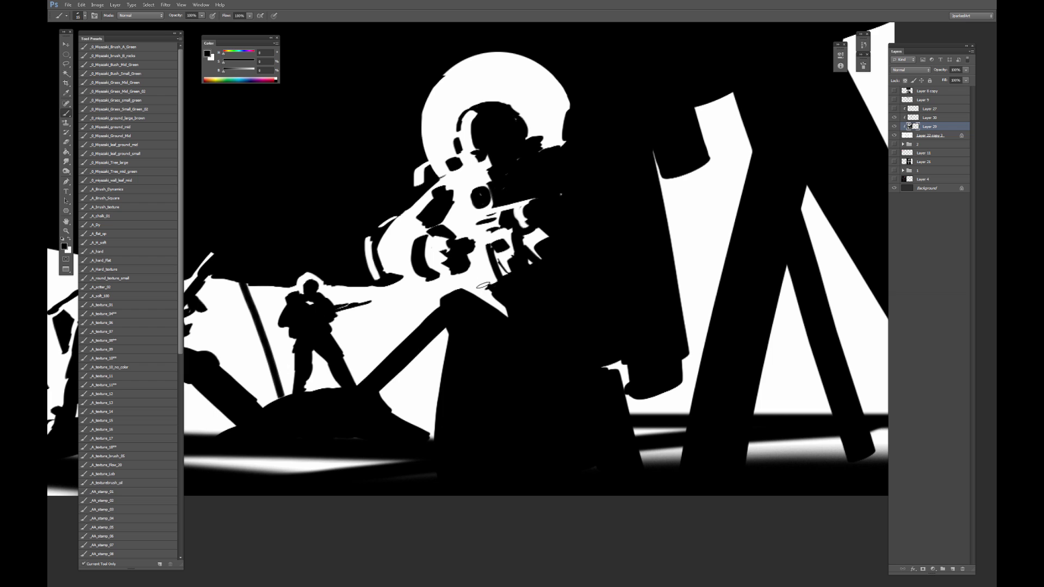
Reshape the large soldier's waist with black and carve a white strip along the front of the torso.
{"action": "mouse_move", "coordinate": [477, 288]}
{"action": "left_mouse_down"}
{"action": "mouse_move", "coordinate": [487, 297]}
{"action": "mouse_move", "coordinate": [455, 337]}
{"action": "mouse_move", "coordinate": [458, 352]}
{"action": "left_mouse_up"}
{"action": "key", "text": "x"}
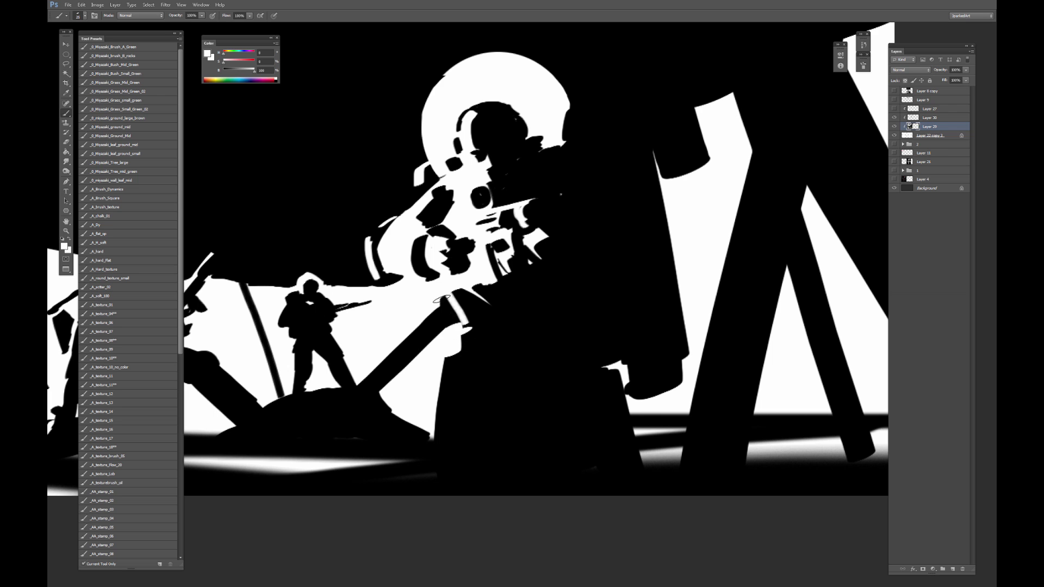
{"action": "mouse_move", "coordinate": [442, 299]}
{"action": "left_mouse_down"}
{"action": "mouse_move", "coordinate": [454, 322]}
{"action": "mouse_move", "coordinate": [446, 295]}
{"action": "left_mouse_up"}
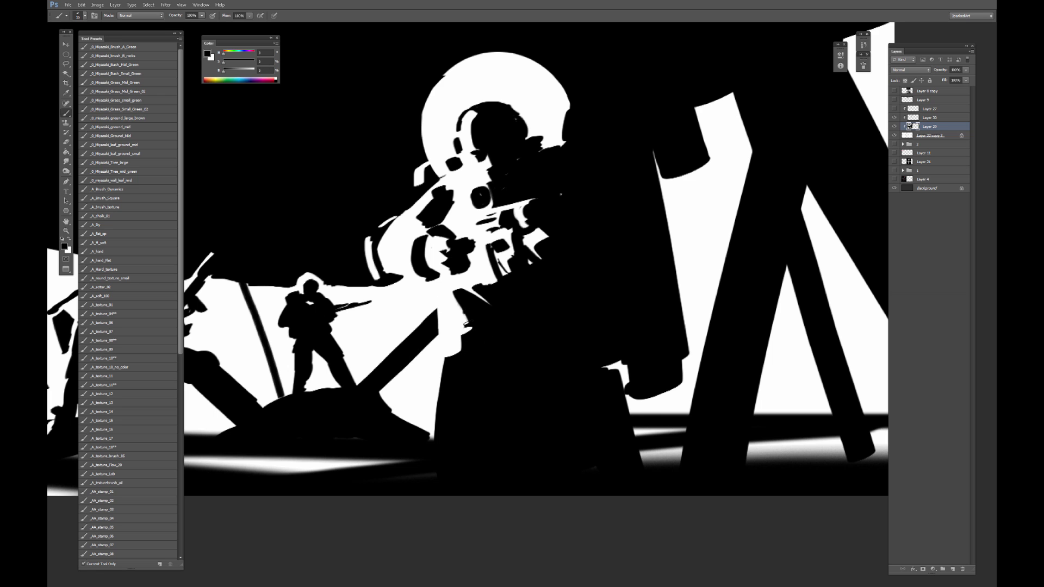
{"action": "left_click_drag", "start_coordinate": [468, 333], "coordinate": [457, 300]}
Paint black shadows on the large soldier's far shoulder and around the hand gripping the rifle.
{"action": "key", "text": "x"}
{"action": "mouse_move", "coordinate": [440, 240]}
{"action": "left_mouse_down"}
{"action": "mouse_move", "coordinate": [475, 236]}
{"action": "mouse_move", "coordinate": [470, 254]}
{"action": "mouse_move", "coordinate": [401, 236]}
{"action": "mouse_move", "coordinate": [423, 228]}
{"action": "mouse_move", "coordinate": [413, 220]}
{"action": "mouse_move", "coordinate": [422, 202]}
{"action": "mouse_move", "coordinate": [452, 195]}
{"action": "left_mouse_up"}
{"action": "key", "text": "x"}
{"action": "left_click", "coordinate": [473, 230], "text": "alt"}
{"action": "left_click", "coordinate": [458, 258], "text": "alt"}
{"action": "key", "text": "]"}
{"action": "key", "text": "["}
{"action": "key", "text": "]"}
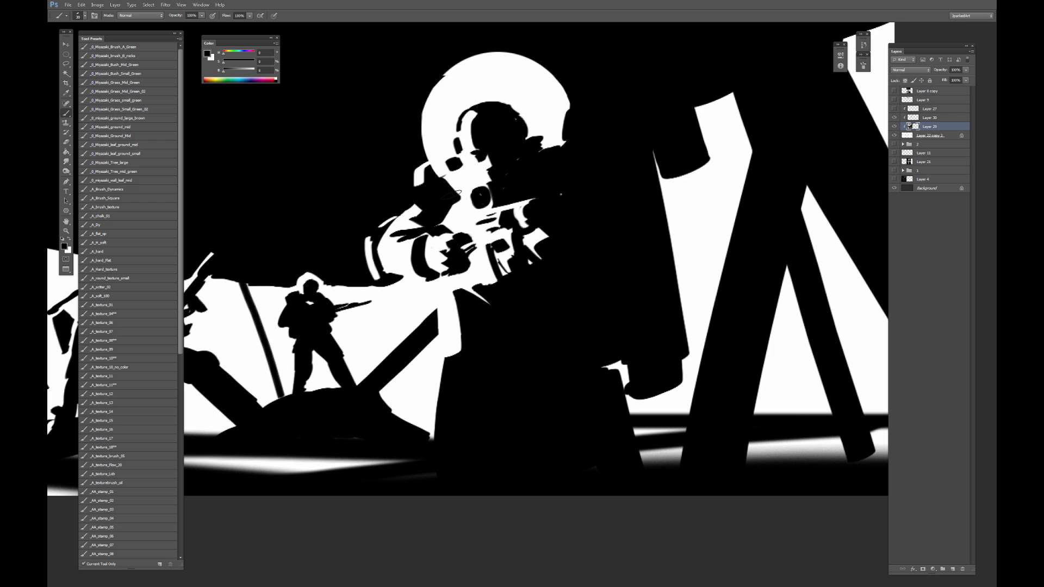
Thicken the round rifle scope with black so it joins the dark neck area.
{"action": "key", "text": "x"}
{"action": "key", "text": "x"}
{"action": "left_click_drag", "start_coordinate": [467, 201], "coordinate": [472, 208]}
{"action": "key", "text": "bracketright"}
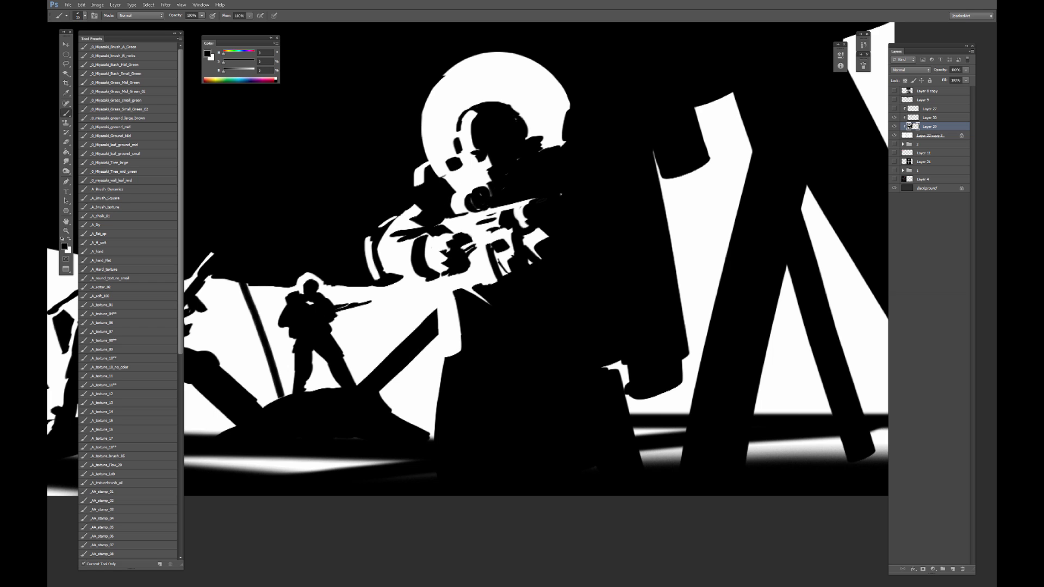
Fill the chest below the rifle with black and add small details around the scope and helmet front.
{"action": "mouse_move", "coordinate": [535, 200]}
{"action": "left_mouse_down"}
{"action": "mouse_move", "coordinate": [517, 209]}
{"action": "mouse_move", "coordinate": [549, 205]}
{"action": "mouse_move", "coordinate": [527, 242]}
{"action": "mouse_move", "coordinate": [530, 257]}
{"action": "mouse_move", "coordinate": [493, 238]}
{"action": "mouse_move", "coordinate": [505, 258]}
{"action": "mouse_move", "coordinate": [491, 264]}
{"action": "mouse_move", "coordinate": [495, 278]}
{"action": "mouse_move", "coordinate": [476, 256]}
{"action": "mouse_move", "coordinate": [491, 281]}
{"action": "mouse_move", "coordinate": [480, 281]}
{"action": "left_mouse_up"}
{"action": "left_click", "coordinate": [518, 210], "text": "alt"}
{"action": "key", "text": "bracketleft"}
{"action": "key", "text": "bracketleft"}
{"action": "key", "text": "bracketleft"}
{"action": "key", "text": "bracketleft"}
{"action": "key", "text": "x"}
{"action": "key", "text": "bracketleft"}
{"action": "mouse_move", "coordinate": [505, 242]}
{"action": "left_mouse_down"}
{"action": "mouse_move", "coordinate": [474, 231]}
{"action": "mouse_move", "coordinate": [495, 224]}
{"action": "mouse_move", "coordinate": [465, 228]}
{"action": "mouse_move", "coordinate": [499, 215]}
{"action": "mouse_move", "coordinate": [471, 167]}
{"action": "mouse_move", "coordinate": [486, 163]}
{"action": "left_mouse_up"}
{"action": "key", "text": "["}
{"action": "key", "text": "x"}
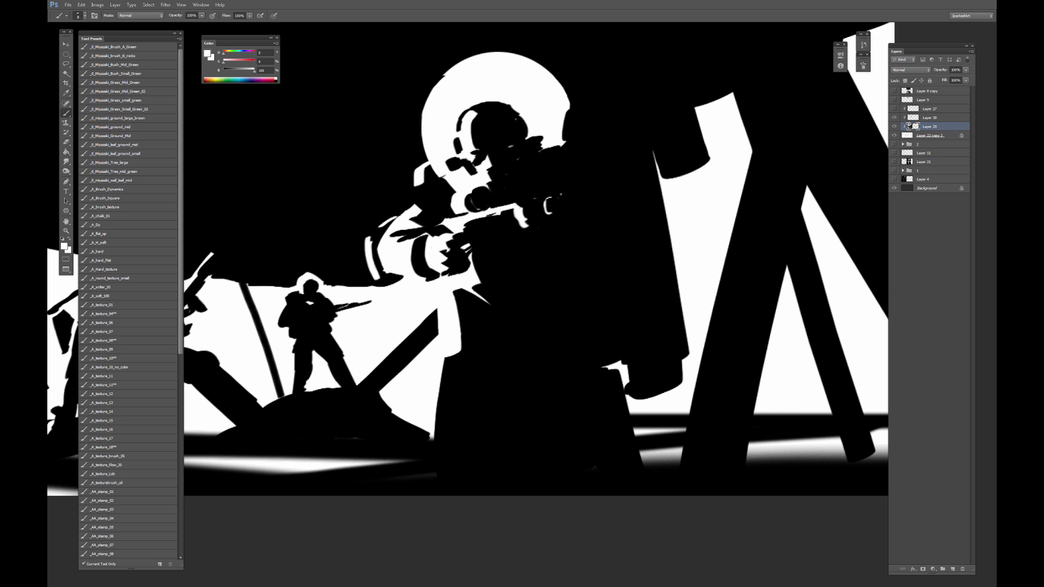
Paint white highlights along the head inside the helmet and smooth the black edge of the shoulder behind it.
{"action": "mouse_move", "coordinate": [519, 122]}
{"action": "left_mouse_down", "text": "alt"}
{"action": "mouse_move", "coordinate": [526, 118]}
{"action": "mouse_move", "coordinate": [514, 102]}
{"action": "left_mouse_up", "text": "alt"}
{"action": "left_click", "coordinate": [511, 117]}
{"action": "left_click", "coordinate": [572, 70], "text": "alt"}
{"action": "key", "text": "bracketright"}
{"action": "mouse_move", "coordinate": [551, 134]}
{"action": "left_mouse_down"}
{"action": "mouse_move", "coordinate": [547, 124]}
{"action": "mouse_move", "coordinate": [547, 148]}
{"action": "mouse_move", "coordinate": [532, 130]}
{"action": "mouse_move", "coordinate": [570, 108]}
{"action": "mouse_move", "coordinate": [562, 122]}
{"action": "left_mouse_up"}
{"action": "key", "text": "x"}
{"action": "key", "text": "bracketleft"}
{"action": "key", "text": "bracketleft"}
{"action": "key", "text": "bracketleft"}
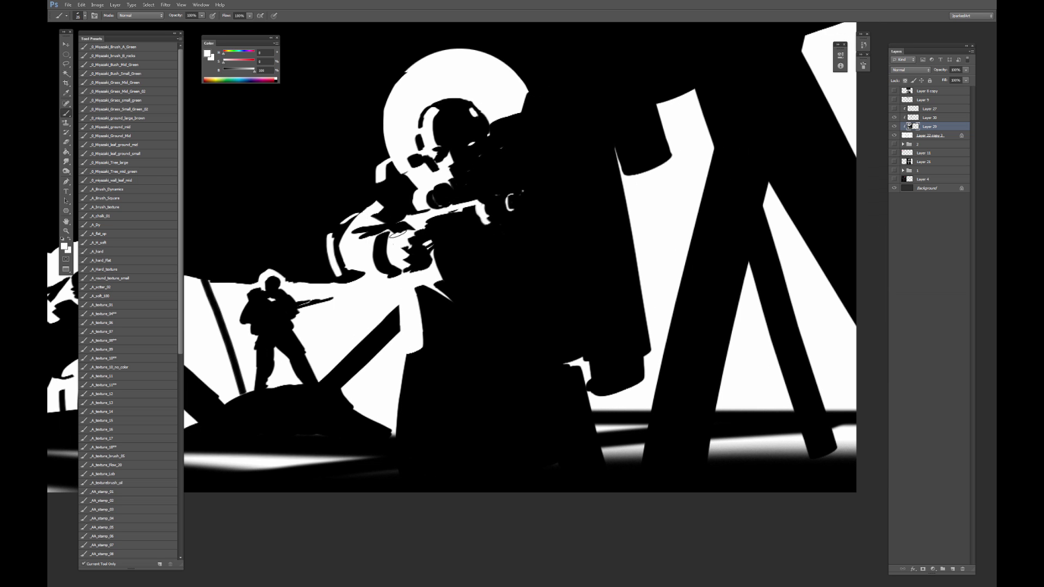
Brighten the large soldier's forward sleeve with white between its outer rim and the hand.
{"action": "mouse_move", "coordinate": [370, 234]}
{"action": "left_mouse_down"}
{"action": "mouse_move", "coordinate": [397, 267]}
{"action": "mouse_move", "coordinate": [353, 279]}
{"action": "mouse_move", "coordinate": [364, 274]}
{"action": "left_mouse_up"}
{"action": "key", "text": "ctrl+minus"}
{"action": "key", "text": "ctrl+plus"}
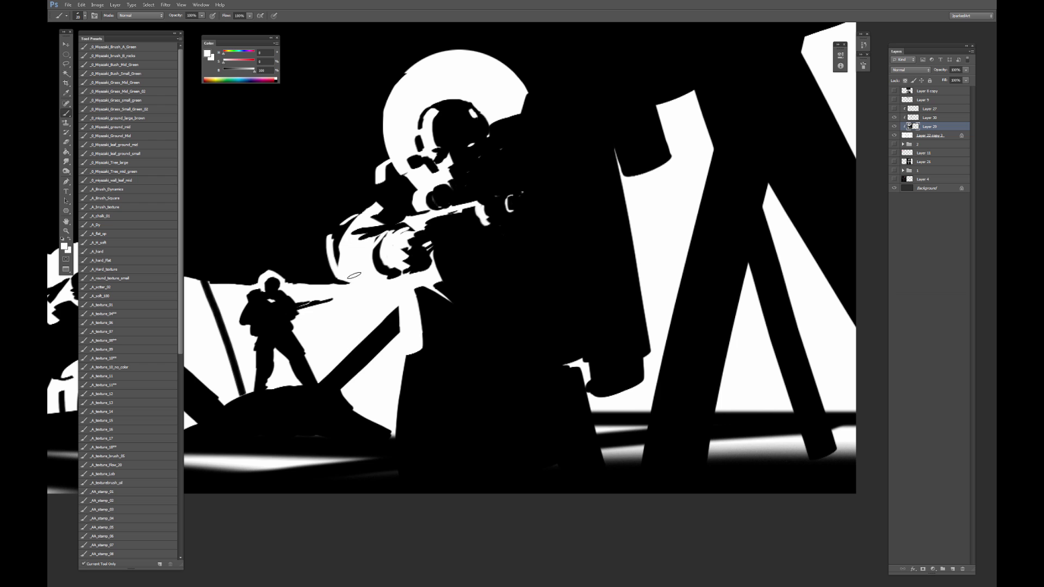
Cut the forward sleeve's outer edge into a straighter slant with black.
{"action": "left_click", "coordinate": [393, 224], "text": "alt"}
{"action": "key", "text": "bracketleft"}
{"action": "key", "text": "bracketright"}
{"action": "key", "text": "bracketright"}
{"action": "key", "text": "bracketright"}
{"action": "left_click", "coordinate": [364, 200], "text": "alt"}
{"action": "key", "text": "bracketleft"}
{"action": "mouse_move", "coordinate": [368, 210]}
{"action": "left_mouse_down"}
{"action": "mouse_move", "coordinate": [341, 250]}
{"action": "mouse_move", "coordinate": [341, 225]}
{"action": "mouse_move", "coordinate": [327, 261]}
{"action": "mouse_move", "coordinate": [348, 291]}
{"action": "mouse_move", "coordinate": [340, 277]}
{"action": "mouse_move", "coordinate": [375, 213]}
{"action": "mouse_move", "coordinate": [357, 236]}
{"action": "left_mouse_up"}
{"action": "left_click", "coordinate": [354, 210], "text": "alt"}
{"action": "left_click", "coordinate": [348, 268], "text": "alt"}
{"action": "left_click", "coordinate": [332, 263], "text": "alt"}
Paint thin black fold lines across the white forward sleeve.
{"action": "key", "text": "bracketleft"}
{"action": "key", "text": "bracketleft"}
{"action": "key", "text": "bracketright"}
{"action": "left_click", "coordinate": [351, 246], "text": "alt"}
{"action": "left_click", "coordinate": [378, 204], "text": "alt"}
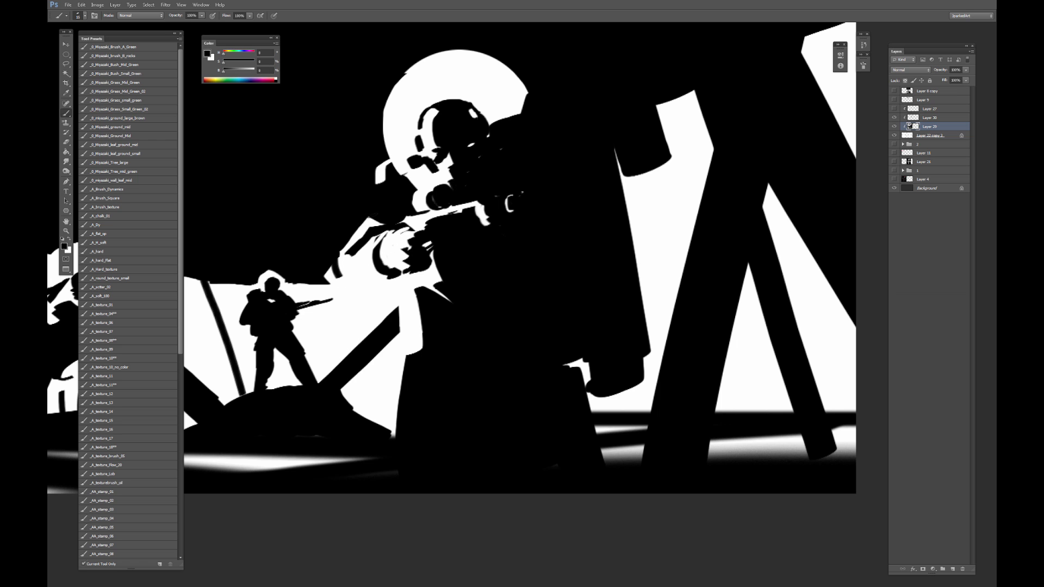
{"action": "left_click", "coordinate": [357, 256], "text": "alt"}
{"action": "left_click", "coordinate": [365, 229], "text": "alt"}
{"action": "left_click", "coordinate": [392, 216], "text": "alt"}
Cover the white patches beside the helmet with black and add white highlights along the forward upper arm.
{"action": "left_click_drag", "start_coordinate": [381, 181], "coordinate": [381, 167]}
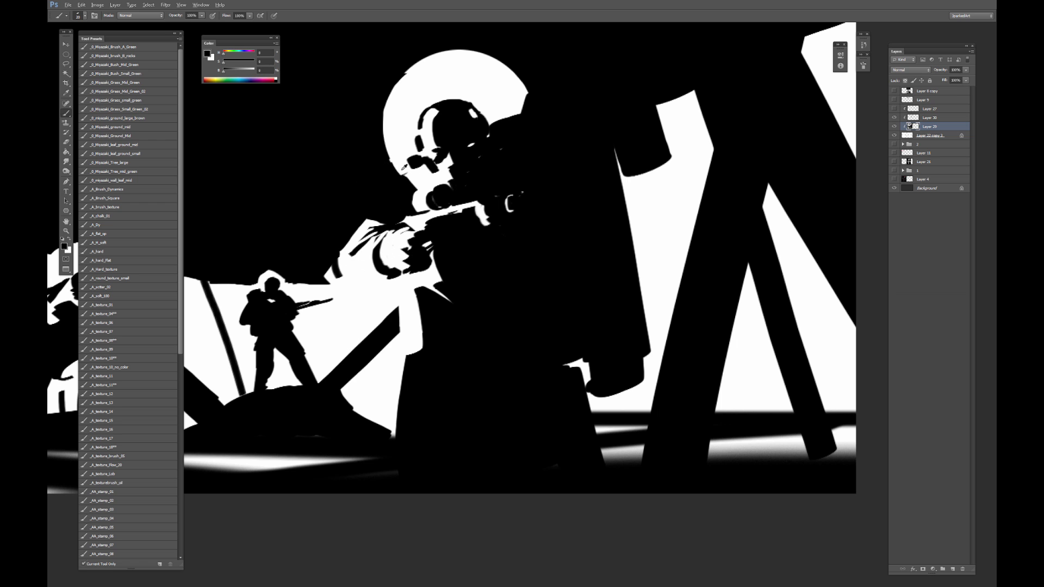
{"action": "left_click", "coordinate": [408, 176], "text": "alt"}
{"action": "left_click", "coordinate": [410, 177], "text": "alt"}
{"action": "left_click_drag", "start_coordinate": [363, 223], "coordinate": [396, 184]}
{"action": "left_click", "coordinate": [397, 193], "text": "alt"}
{"action": "key", "text": "ctrl+minus"}
{"action": "key", "text": "ctrl+minus"}
{"action": "key", "text": "ctrl+plus"}
{"action": "key", "text": "ctrl+plus"}
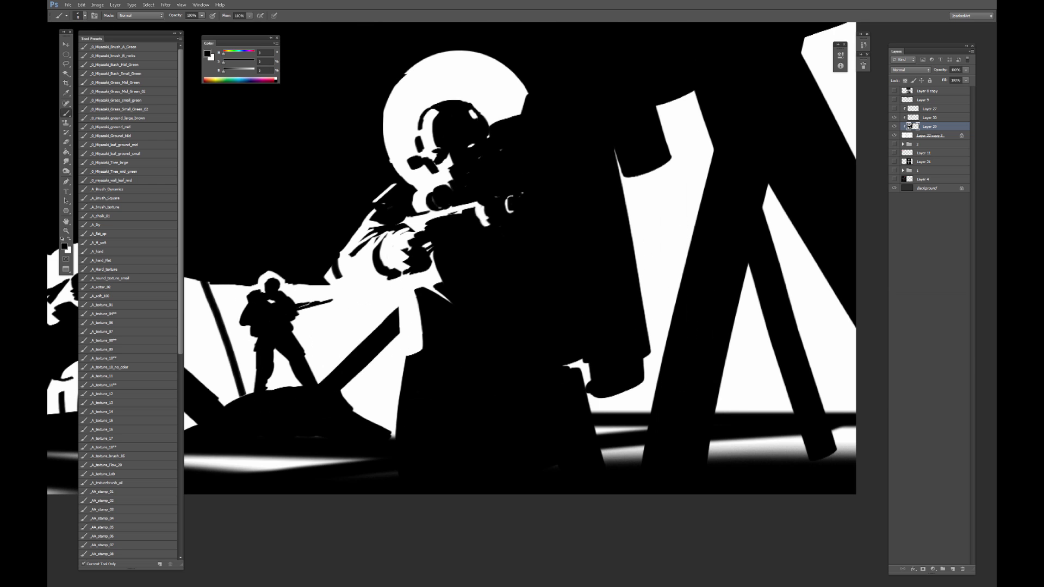
Rework the large soldier's waist and hip with white and black strokes, leaving a thin white highlight down the front.
{"action": "mouse_move", "coordinate": [386, 364]}
{"action": "left_mouse_down"}
{"action": "mouse_move", "coordinate": [386, 331]}
{"action": "mouse_move", "coordinate": [405, 331]}
{"action": "left_mouse_up"}
{"action": "left_click", "coordinate": [408, 300], "text": "alt"}
{"action": "key", "text": "]"}
{"action": "key", "text": "]"}
{"action": "key", "text": "]"}
{"action": "key", "text": "]"}
{"action": "key", "text": "]"}
{"action": "key", "text": "["}
{"action": "key", "text": "["}
{"action": "key", "text": "["}
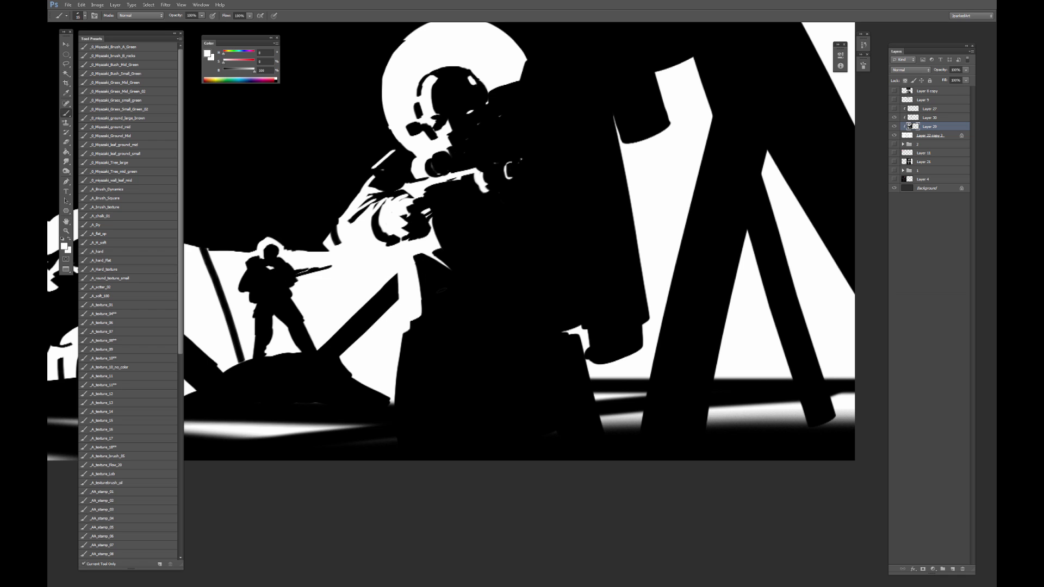
{"action": "mouse_move", "coordinate": [445, 289]}
{"action": "left_mouse_down"}
{"action": "mouse_move", "coordinate": [454, 322]}
{"action": "mouse_move", "coordinate": [429, 338]}
{"action": "mouse_move", "coordinate": [407, 302]}
{"action": "mouse_move", "coordinate": [400, 367]}
{"action": "left_mouse_up"}
{"action": "left_click", "coordinate": [454, 322], "text": "alt"}
{"action": "left_click", "coordinate": [407, 302], "text": "alt"}
{"action": "left_click", "coordinate": [415, 356], "text": "alt"}
{"action": "left_click_drag", "start_coordinate": [417, 313], "coordinate": [403, 351]}
{"action": "left_click", "coordinate": [406, 306], "text": "alt"}
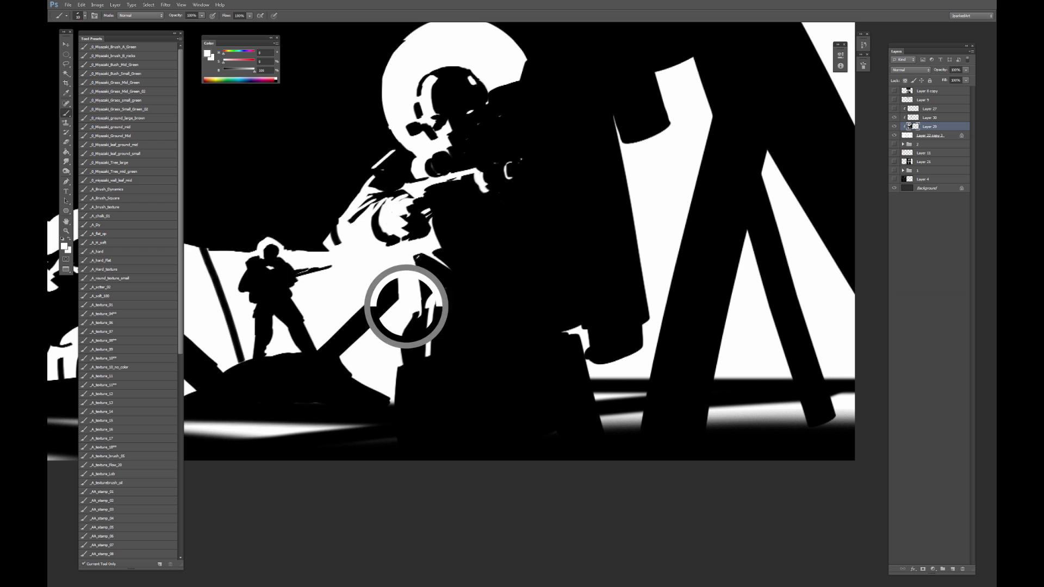
Narrow the large soldier's backpack by painting white along its outer edge, and reshape its lower corner with black and white.
{"action": "key", "text": "["}
{"action": "left_click_drag", "start_coordinate": [571, 283], "coordinate": [573, 337]}
{"action": "left_click", "coordinate": [549, 282], "text": "alt"}
{"action": "key", "text": "]"}
{"action": "key", "text": "]"}
{"action": "left_click_drag", "start_coordinate": [569, 281], "coordinate": [573, 325]}
{"action": "left_click", "coordinate": [652, 218], "text": "alt"}
{"action": "mouse_move", "coordinate": [619, 155]}
{"action": "left_mouse_down"}
{"action": "mouse_move", "coordinate": [649, 346]}
{"action": "mouse_move", "coordinate": [638, 351]}
{"action": "left_mouse_up"}
{"action": "key", "text": "["}
{"action": "left_click_drag", "start_coordinate": [631, 353], "coordinate": [605, 361]}
{"action": "left_click", "coordinate": [585, 291], "text": "alt"}
{"action": "left_click_drag", "start_coordinate": [578, 283], "coordinate": [586, 351]}
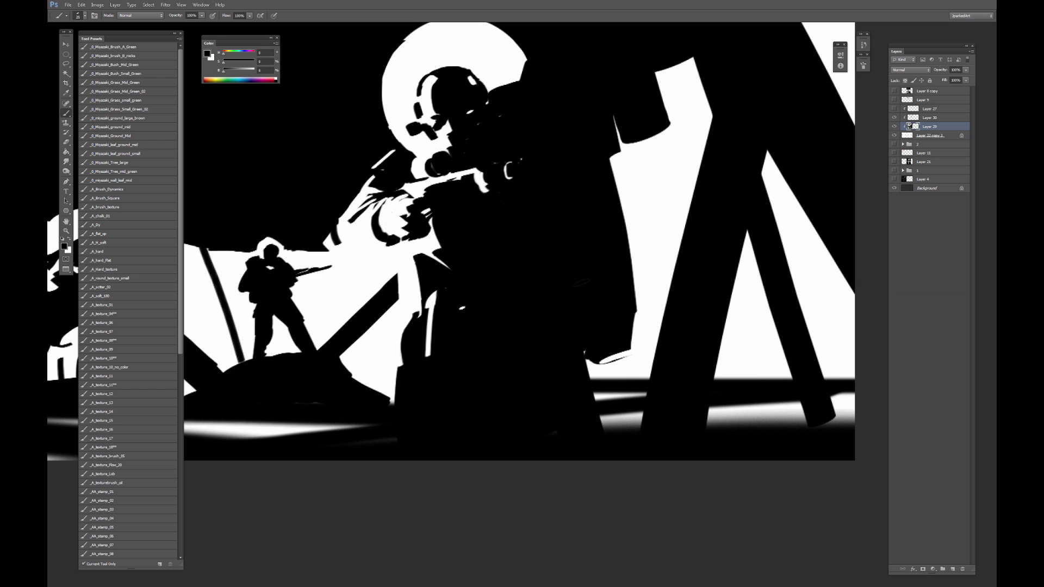
{"action": "left_click", "coordinate": [624, 178], "text": "alt"}
{"action": "mouse_move", "coordinate": [635, 180]}
{"action": "left_mouse_down"}
{"action": "mouse_move", "coordinate": [590, 157]}
{"action": "mouse_move", "coordinate": [599, 225]}
{"action": "left_mouse_up"}
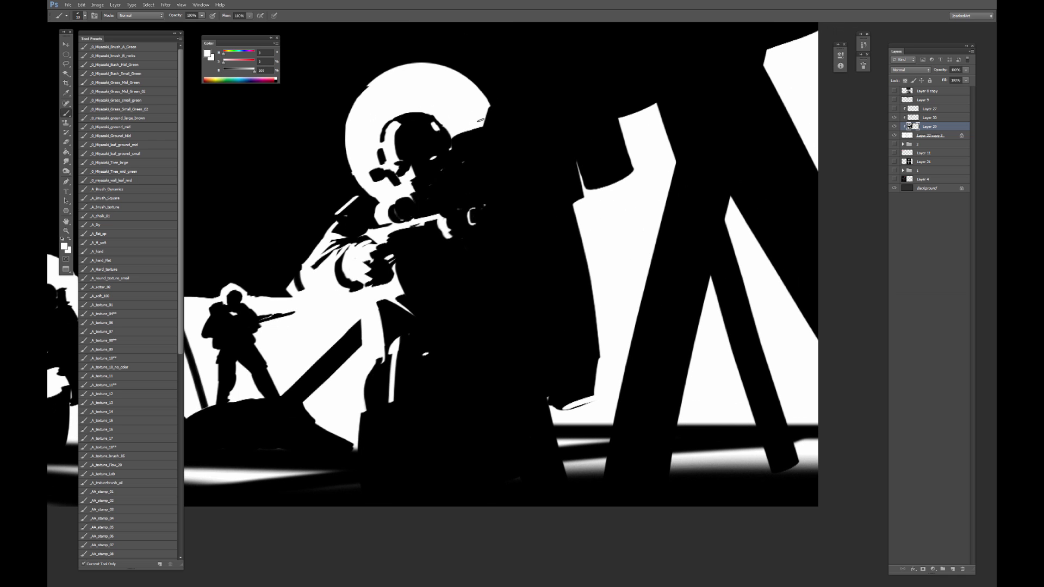
Select the area between the backpack's upper edge and the beam, guided by the red sketch, and fill it with white.
{"action": "key", "text": "l"}
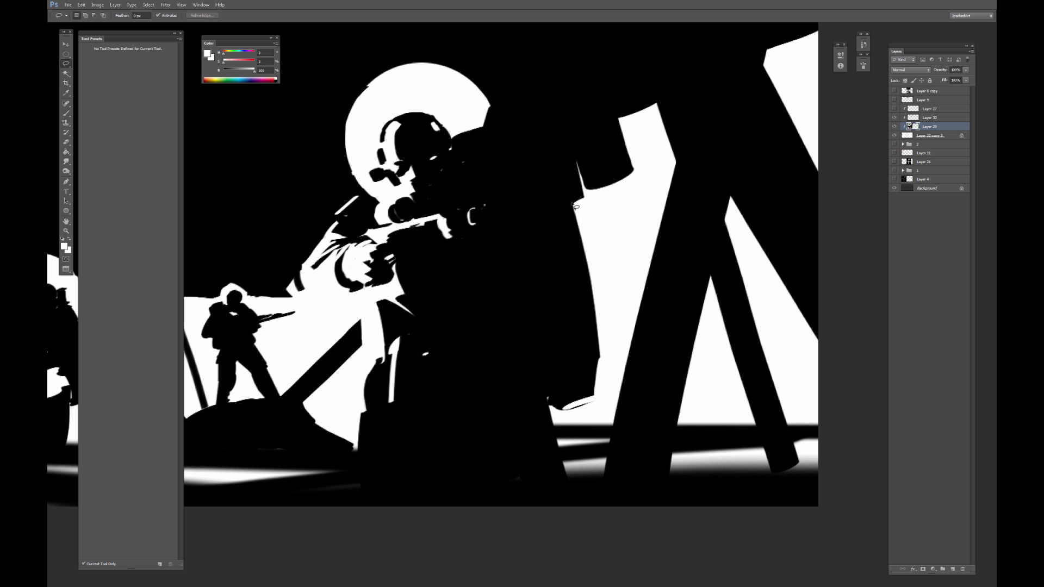
{"action": "mouse_move", "coordinate": [575, 209]}
{"action": "left_mouse_down"}
{"action": "mouse_move", "coordinate": [559, 155]}
{"action": "mouse_move", "coordinate": [520, 151]}
{"action": "mouse_move", "coordinate": [575, 209]}
{"action": "mouse_move", "coordinate": [550, 156]}
{"action": "left_mouse_up"}
{"action": "key", "text": "ctrl+d"}
{"action": "left_click", "coordinate": [893, 110]}
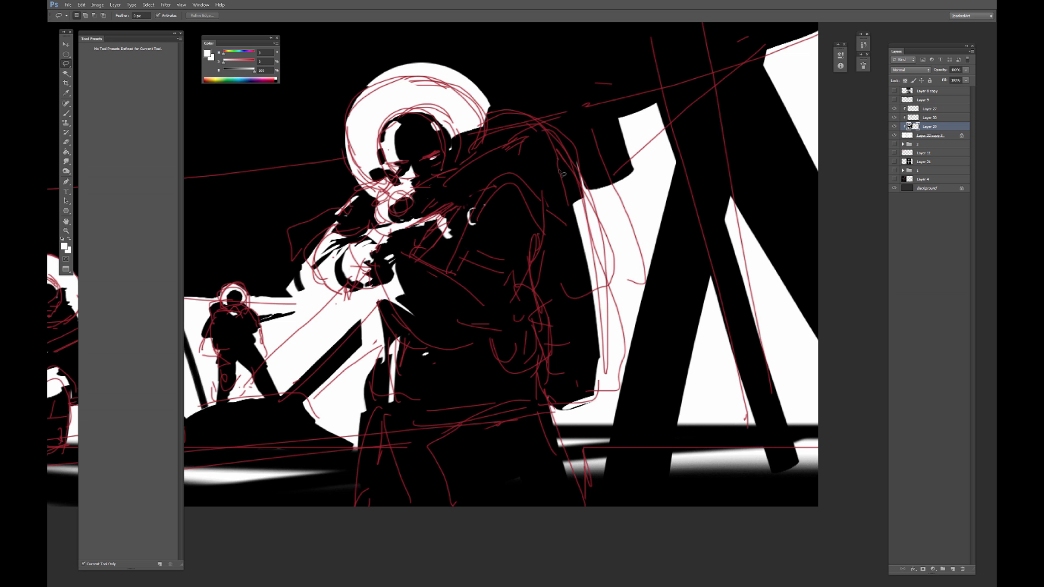
{"action": "mouse_move", "coordinate": [582, 201]}
{"action": "left_mouse_down"}
{"action": "mouse_move", "coordinate": [563, 138]}
{"action": "mouse_move", "coordinate": [510, 133]}
{"action": "mouse_move", "coordinate": [518, 114]}
{"action": "mouse_move", "coordinate": [654, 74]}
{"action": "mouse_move", "coordinate": [681, 158]}
{"action": "mouse_move", "coordinate": [667, 193]}
{"action": "left_mouse_up"}
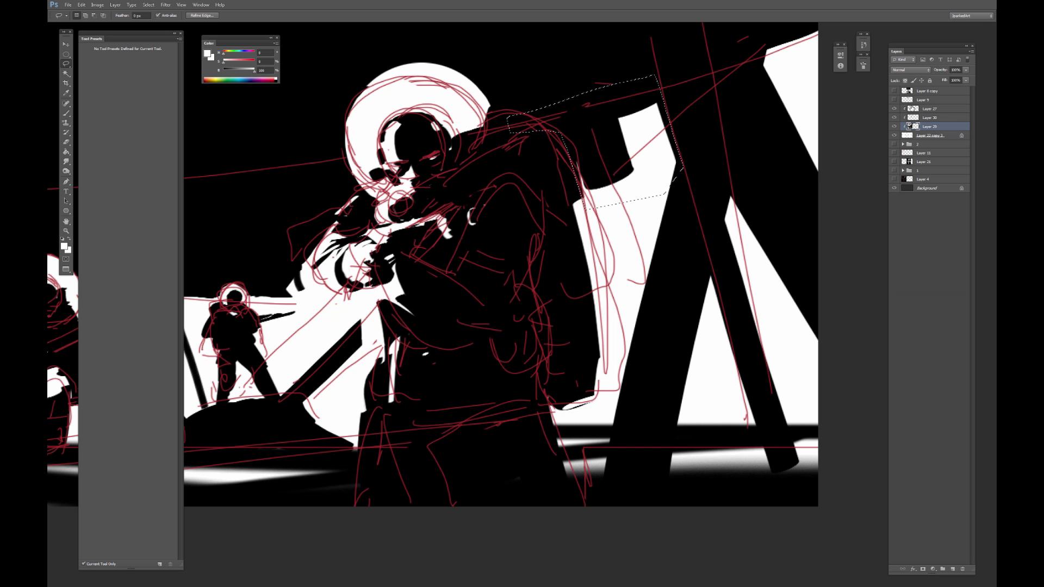
{"action": "left_click", "coordinate": [895, 110]}
{"action": "key", "text": "b"}
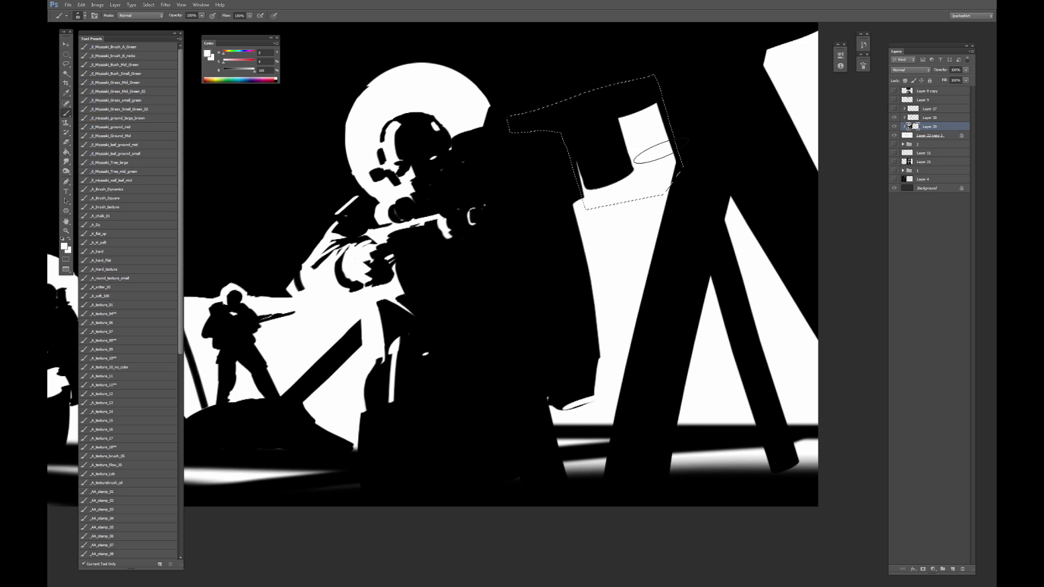
{"action": "key", "text": "bracketright"}
{"action": "key", "text": "bracketright"}
{"action": "mouse_move", "coordinate": [661, 152]}
{"action": "left_mouse_down"}
{"action": "mouse_move", "coordinate": [605, 149]}
{"action": "mouse_move", "coordinate": [609, 106]}
{"action": "mouse_move", "coordinate": [520, 126]}
{"action": "mouse_move", "coordinate": [678, 181]}
{"action": "mouse_move", "coordinate": [675, 149]}
{"action": "mouse_move", "coordinate": [675, 184]}
{"action": "left_mouse_up"}
{"action": "key", "text": "ctrl+d"}
Trim the upper edge of the white gap between the backpack and the beam with black.
{"action": "left_click", "coordinate": [704, 149], "text": "alt"}
{"action": "key", "text": "bracketleft"}
{"action": "key", "text": "bracketleft"}
{"action": "key", "text": "bracketleft"}
{"action": "key", "text": "bracketleft"}
{"action": "key", "text": "bracketleft"}
{"action": "key", "text": "bracketleft"}
{"action": "key", "text": "bracketleft"}
{"action": "key", "text": "bracketleft"}
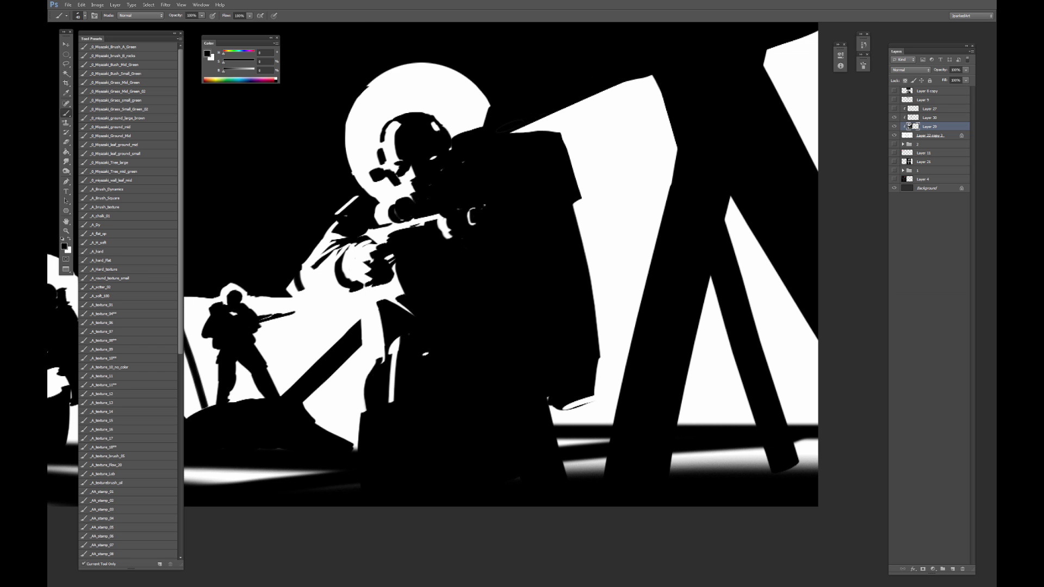
{"action": "key", "text": "ctrl+minus"}
{"action": "key", "text": "ctrl+plus"}
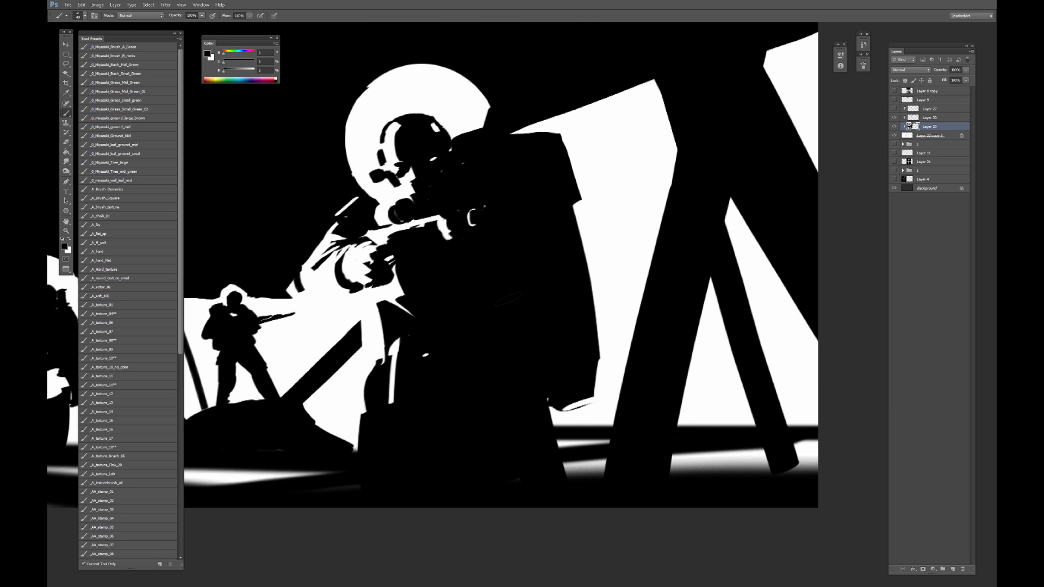
Paint white highlights on the large soldier's rear hand and forearm beneath the rifle.
{"action": "key", "text": "x"}
{"action": "key", "text": "bracketleft"}
{"action": "key", "text": "bracketleft"}
{"action": "key", "text": "bracketleft"}
{"action": "mouse_move", "coordinate": [427, 241]}
{"action": "left_mouse_down"}
{"action": "mouse_move", "coordinate": [426, 284]}
{"action": "mouse_move", "coordinate": [419, 254]}
{"action": "mouse_move", "coordinate": [432, 262]}
{"action": "mouse_move", "coordinate": [433, 233]}
{"action": "mouse_move", "coordinate": [425, 272]}
{"action": "left_mouse_up"}
{"action": "key", "text": "x"}
{"action": "key", "text": "x"}
{"action": "key", "text": "x"}
{"action": "key", "text": "["}
{"action": "key", "text": "x"}
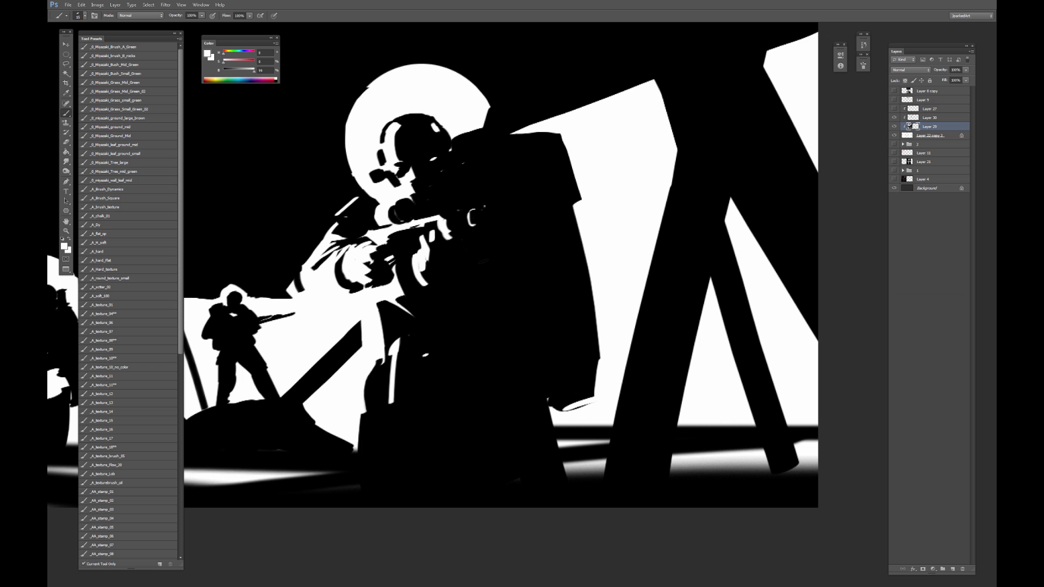
Refine the highlights beneath the rifle and paint white fold highlights on the rear sleeve.
{"action": "key", "text": "x"}
{"action": "left_click", "coordinate": [419, 267], "text": "alt"}
{"action": "key", "text": "]"}
{"action": "mouse_move", "coordinate": [422, 266]}
{"action": "left_mouse_down"}
{"action": "mouse_move", "coordinate": [433, 242]}
{"action": "mouse_move", "coordinate": [429, 266]}
{"action": "mouse_move", "coordinate": [425, 239]}
{"action": "mouse_move", "coordinate": [466, 286]}
{"action": "mouse_move", "coordinate": [492, 263]}
{"action": "mouse_move", "coordinate": [526, 269]}
{"action": "mouse_move", "coordinate": [498, 294]}
{"action": "mouse_move", "coordinate": [463, 261]}
{"action": "left_mouse_up"}
{"action": "key", "text": "x"}
{"action": "key", "text": "x"}
{"action": "left_click", "coordinate": [426, 234], "text": "alt"}
{"action": "key", "text": "bracketleft"}
{"action": "key", "text": "bracketleft"}
{"action": "left_click", "coordinate": [429, 257], "text": "alt"}
{"action": "key", "text": "x"}
{"action": "left_click", "coordinate": [471, 297], "text": "alt"}
{"action": "left_click", "coordinate": [487, 261], "text": "alt"}
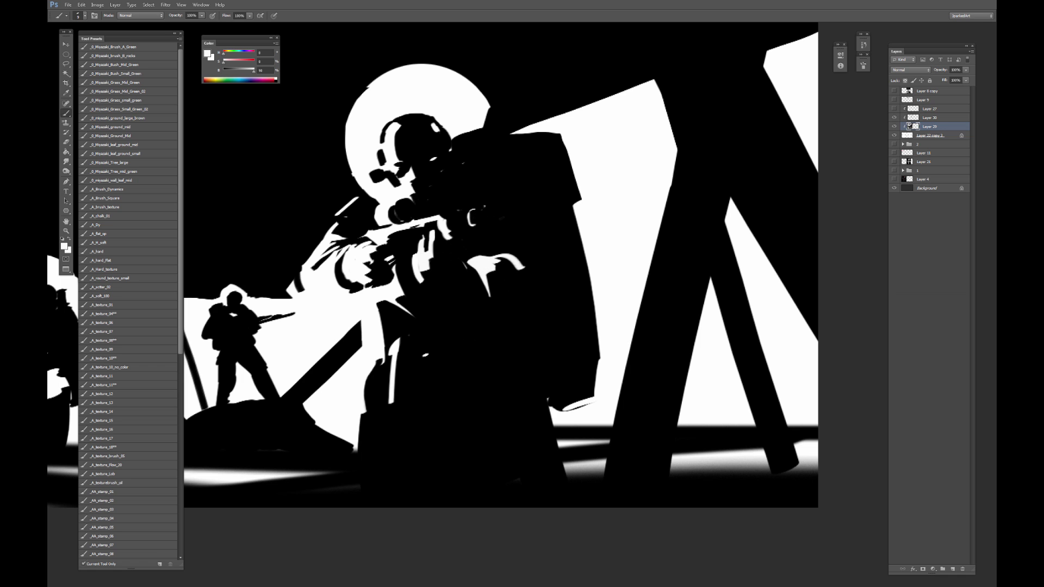
Try a white-filled selection in the gap between the rifle and the rear sleeve.
{"action": "key", "text": "l"}
{"action": "mouse_move", "coordinate": [480, 211]}
{"action": "left_mouse_down"}
{"action": "mouse_move", "coordinate": [495, 244]}
{"action": "mouse_move", "coordinate": [540, 272]}
{"action": "mouse_move", "coordinate": [536, 188]}
{"action": "mouse_move", "coordinate": [484, 180]}
{"action": "mouse_move", "coordinate": [483, 205]}
{"action": "left_mouse_up"}
{"action": "key", "text": "ctrl+d"}
{"action": "key", "text": "b"}
{"action": "key", "text": "bracketright"}
{"action": "key", "text": "bracketright"}
{"action": "mouse_move", "coordinate": [508, 241]}
{"action": "left_mouse_down"}
{"action": "mouse_move", "coordinate": [536, 256]}
{"action": "mouse_move", "coordinate": [557, 212]}
{"action": "mouse_move", "coordinate": [533, 231]}
{"action": "left_mouse_up"}
{"action": "key", "text": "ctrl+d"}
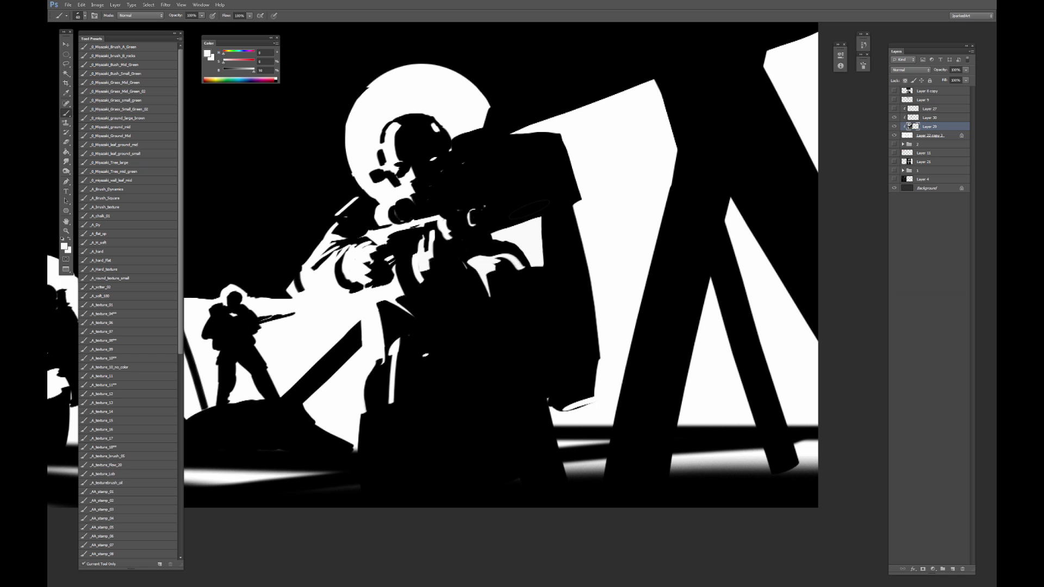
{"action": "key", "text": "x"}
{"action": "key", "text": "ctrl+alt+z"}
{"action": "key", "text": "ctrl+alt+z"}
{"action": "key", "text": "ctrl+d"}
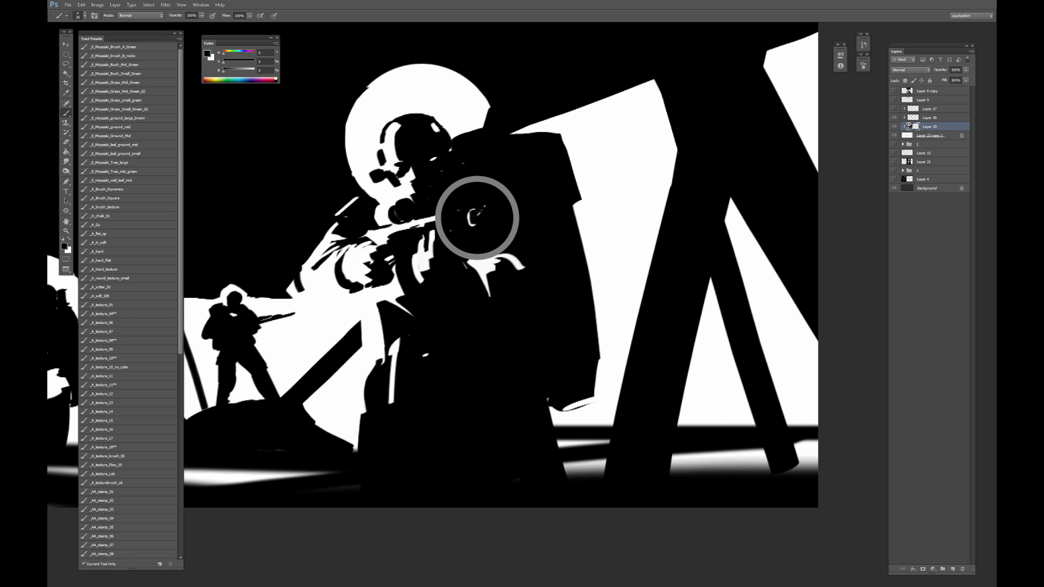
Cover the small curved highlight behind the rifle with black and extend the rifle's white edge in a straight line toward the stock.
{"action": "left_click_drag", "start_coordinate": [478, 210], "coordinate": [448, 234]}
{"action": "key", "text": "ctrl+minus"}
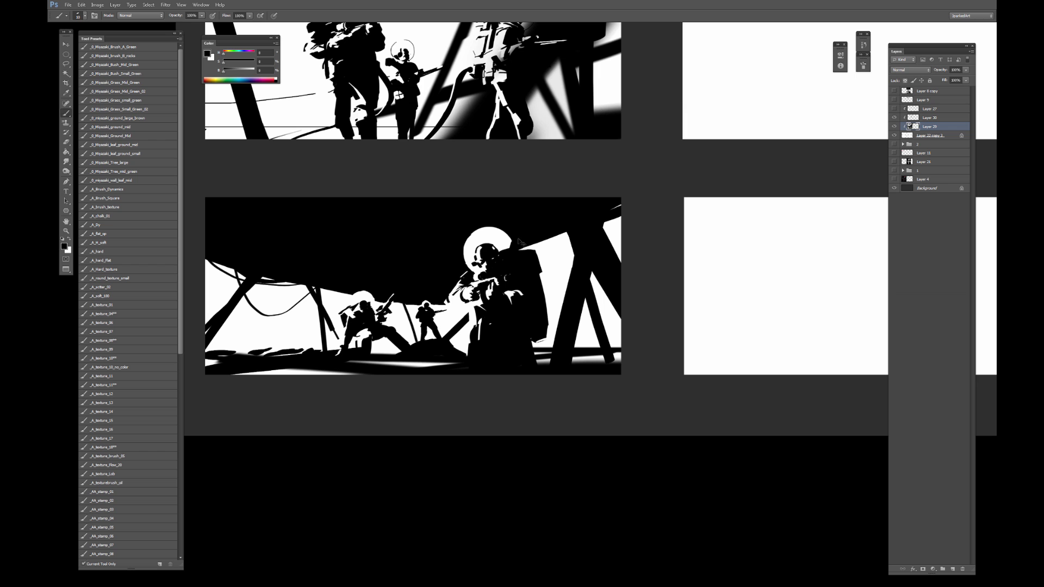
{"action": "key", "text": "ctrl+plus"}
{"action": "key", "text": "ctrl+plus"}
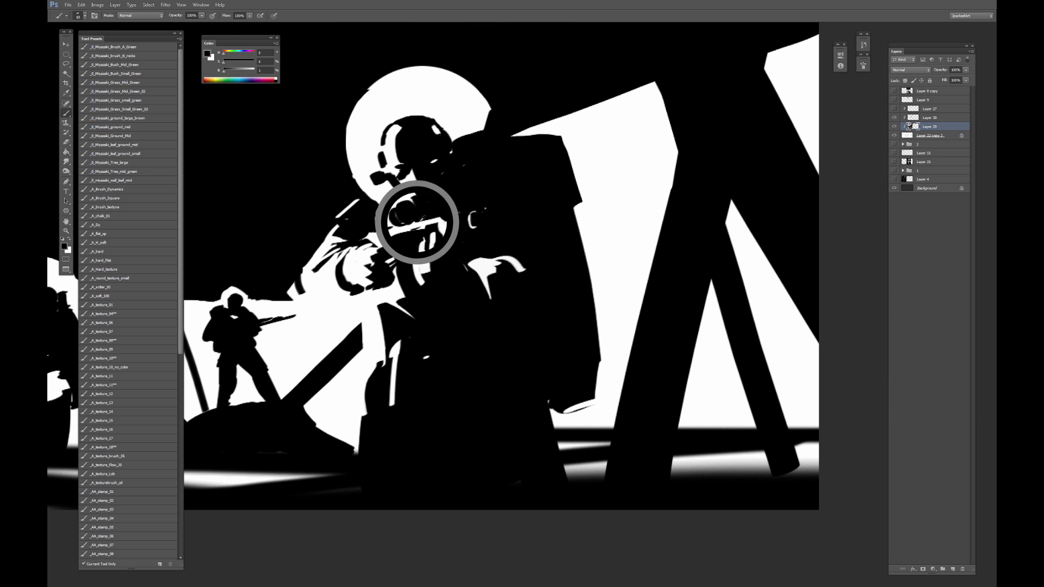
{"action": "key", "text": "x"}
{"action": "left_click_drag", "start_coordinate": [443, 222], "coordinate": [473, 213]}
{"action": "key", "text": "x"}
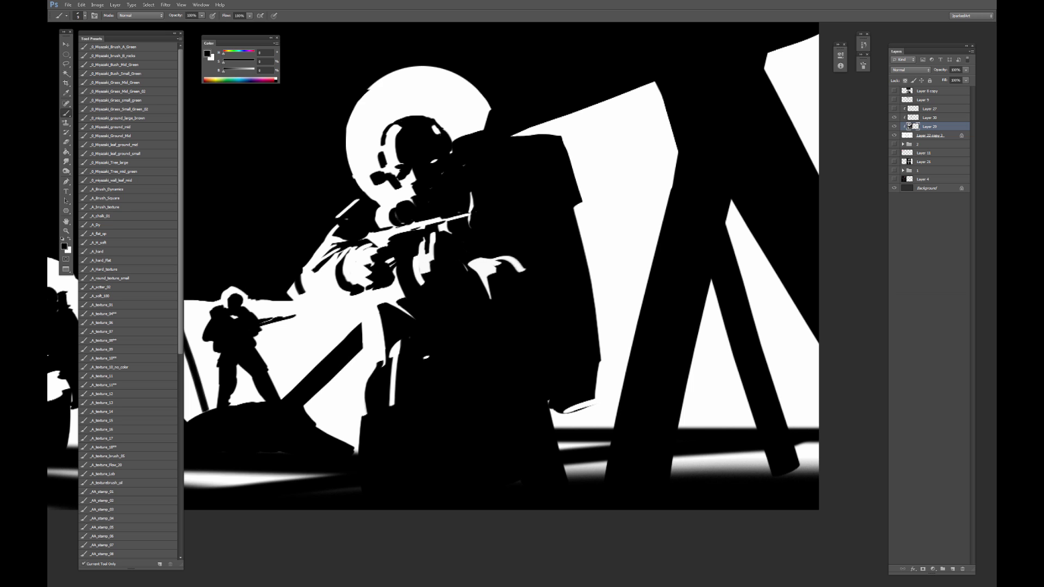
Block in the white area below the forward hand with black and add a narrow white streak through it.
{"action": "left_click_drag", "start_coordinate": [378, 237], "coordinate": [390, 234]}
{"action": "key", "text": "]"}
{"action": "mouse_move", "coordinate": [362, 309]}
{"action": "left_mouse_down"}
{"action": "mouse_move", "coordinate": [378, 354]}
{"action": "mouse_move", "coordinate": [362, 355]}
{"action": "mouse_move", "coordinate": [360, 315]}
{"action": "mouse_move", "coordinate": [381, 336]}
{"action": "mouse_move", "coordinate": [379, 310]}
{"action": "mouse_move", "coordinate": [381, 353]}
{"action": "left_mouse_up"}
{"action": "key", "text": "x"}
{"action": "key", "text": "x"}
{"action": "key", "text": "x"}
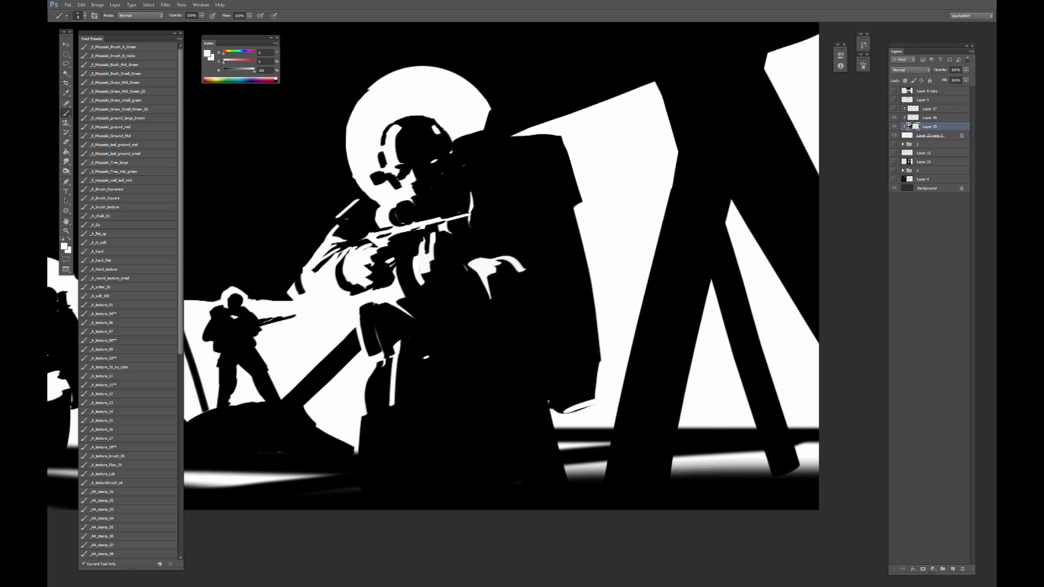
{"action": "left_click_drag", "start_coordinate": [375, 304], "coordinate": [376, 332]}
{"action": "key", "text": "x"}
{"action": "mouse_move", "coordinate": [378, 288]}
{"action": "left_mouse_down"}
{"action": "mouse_move", "coordinate": [378, 309]}
{"action": "mouse_move", "coordinate": [367, 304]}
{"action": "left_mouse_up"}
{"action": "key", "text": "ctrl+minus"}
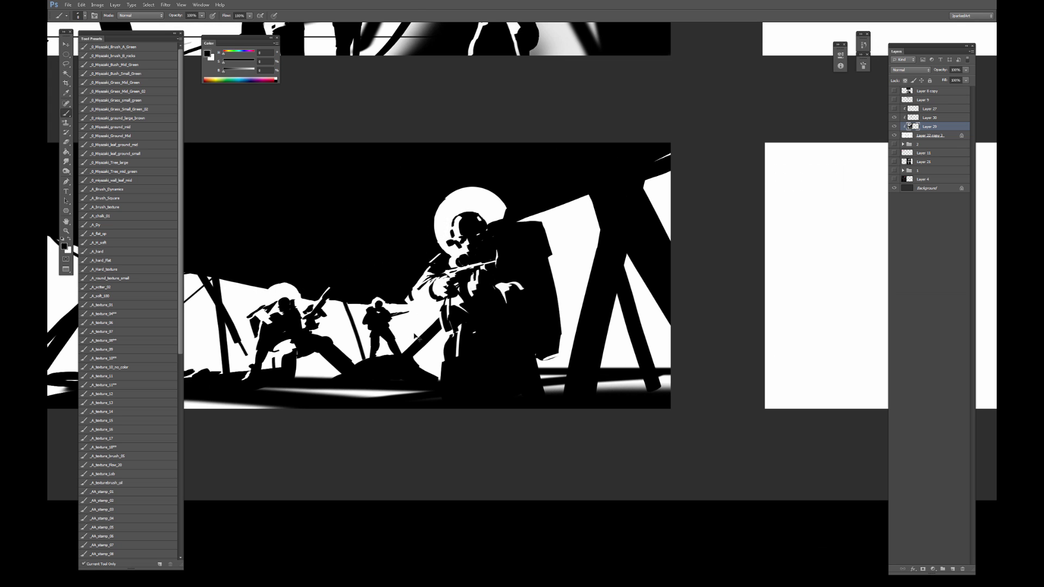
{"action": "key", "text": "ctrl+plus"}
{"action": "key", "text": "ctrl+plus"}
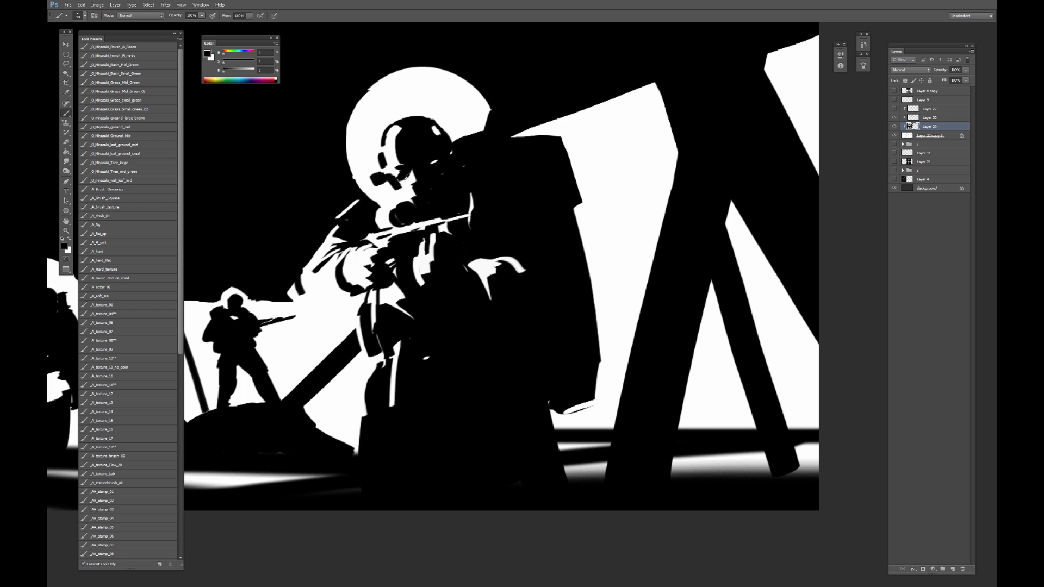
Shape the large soldier's face below the helmet with small white and black strokes.
{"action": "left_click", "coordinate": [421, 186], "text": "alt"}
{"action": "key", "text": "bracketleft"}
{"action": "key", "text": "bracketleft"}
{"action": "left_click", "coordinate": [409, 196], "text": "alt"}
{"action": "left_click", "coordinate": [419, 189], "text": "alt"}
{"action": "left_click", "coordinate": [408, 194], "text": "alt"}
{"action": "left_click", "coordinate": [408, 195], "text": "alt"}
{"action": "left_click", "coordinate": [411, 191], "text": "alt"}
{"action": "left_click", "coordinate": [416, 191], "text": "alt"}
{"action": "left_click", "coordinate": [405, 196], "text": "alt"}
{"action": "left_click", "coordinate": [404, 177], "text": "alt"}
{"action": "left_click", "coordinate": [405, 174], "text": "alt"}
{"action": "left_click", "coordinate": [397, 176], "text": "alt"}
{"action": "left_click", "coordinate": [406, 174], "text": "alt"}
{"action": "left_click", "coordinate": [394, 178], "text": "alt"}
Refine the edges around the rifle scope and the forward shoulder with fine white and black strokes.
{"action": "left_click", "coordinate": [388, 194], "text": "alt"}
{"action": "left_click", "coordinate": [404, 191], "text": "alt"}
{"action": "left_click", "coordinate": [369, 203], "text": "alt"}
{"action": "mouse_move", "coordinate": [359, 204]}
{"action": "left_mouse_down"}
{"action": "mouse_move", "coordinate": [350, 210]}
{"action": "mouse_move", "coordinate": [395, 204]}
{"action": "left_mouse_up"}
{"action": "left_click", "coordinate": [390, 187], "text": "alt"}
{"action": "key", "text": "["}
{"action": "left_click", "coordinate": [377, 205], "text": "alt"}
{"action": "left_click", "coordinate": [389, 211], "text": "alt"}
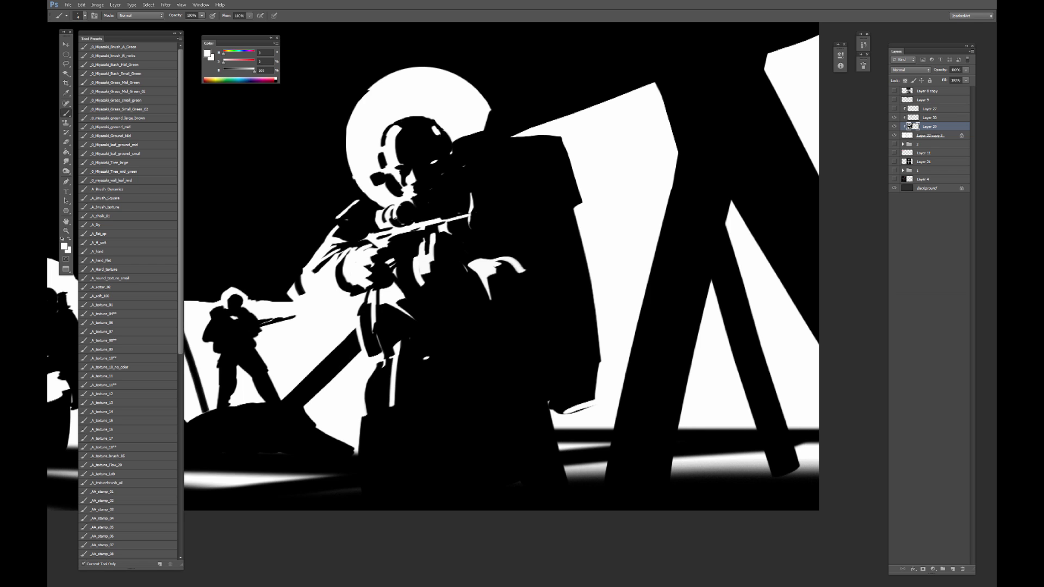
Trim the outer edge of the large soldier's forward sleeve with black.
{"action": "left_click", "coordinate": [373, 221], "text": "alt"}
{"action": "left_click", "coordinate": [328, 252], "text": "alt"}
{"action": "mouse_move", "coordinate": [328, 252]}
{"action": "left_mouse_down"}
{"action": "mouse_move", "coordinate": [296, 269]}
{"action": "mouse_move", "coordinate": [291, 297]}
{"action": "mouse_move", "coordinate": [302, 299]}
{"action": "mouse_move", "coordinate": [309, 261]}
{"action": "mouse_move", "coordinate": [333, 228]}
{"action": "left_mouse_up"}
{"action": "key", "text": "bracketright"}
{"action": "key", "text": "bracketright"}
{"action": "key", "text": "bracketright"}
{"action": "key", "text": "ctrl+minus"}
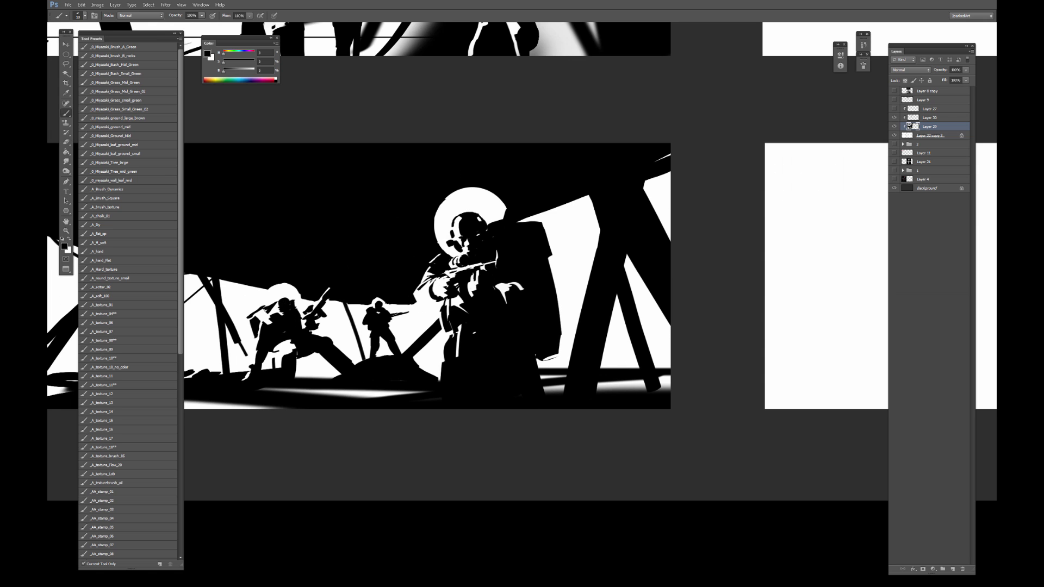
Try black strokes hanging below the backpack and across the ground beside the beams.
{"action": "left_click", "coordinate": [535, 217], "text": "alt"}
{"action": "left_click", "coordinate": [534, 341], "text": "alt"}
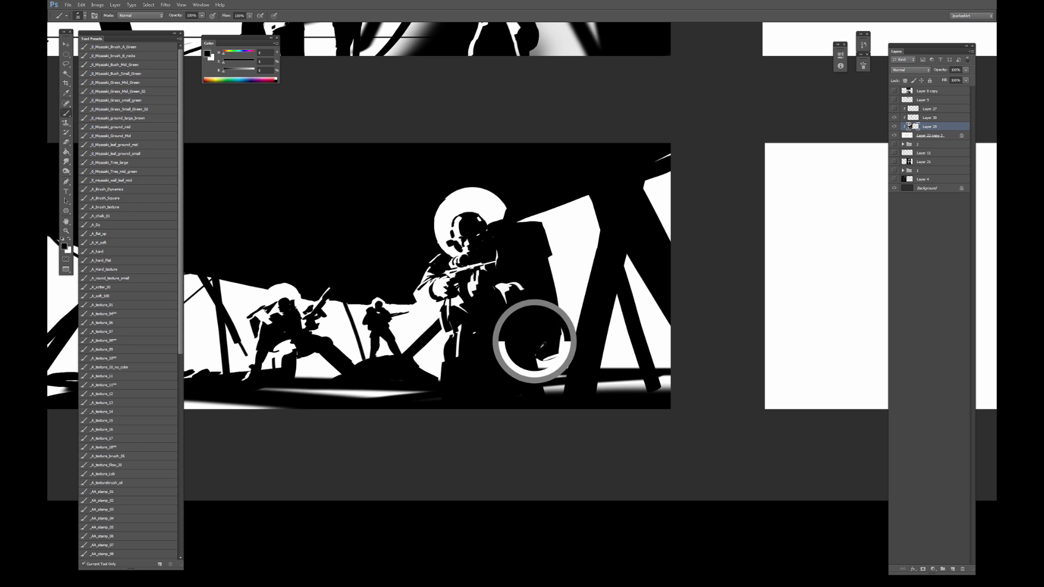
{"action": "left_click_drag", "start_coordinate": [612, 386], "coordinate": [597, 389]}
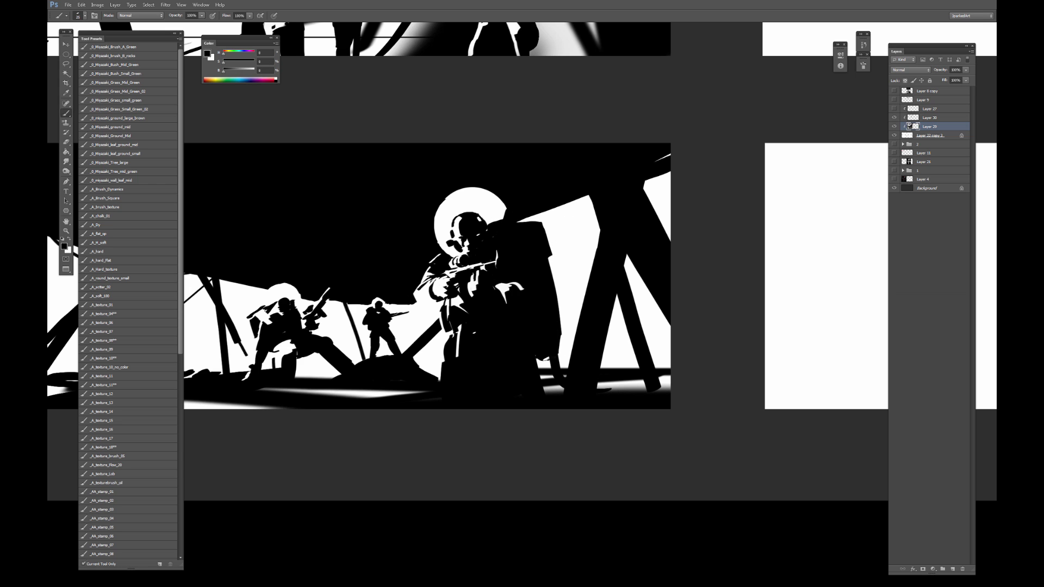
{"action": "key", "text": "ctrl+alt+z"}
{"action": "key", "text": "ctrl+alt+z"}
{"action": "left_click_drag", "start_coordinate": [557, 345], "coordinate": [556, 393]}
{"action": "key", "text": "bracketleft"}
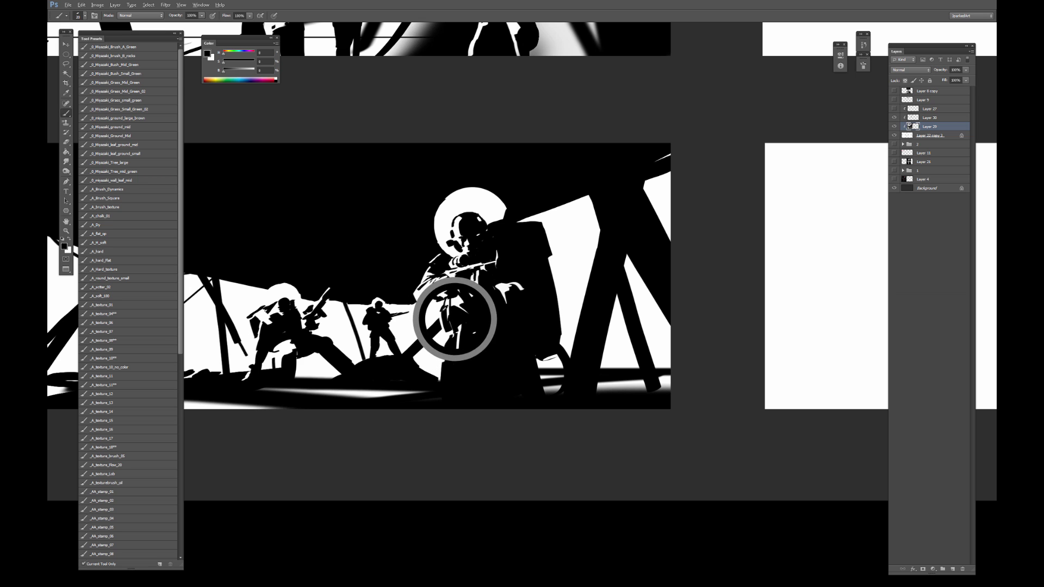
{"action": "key", "text": "bracketleft"}
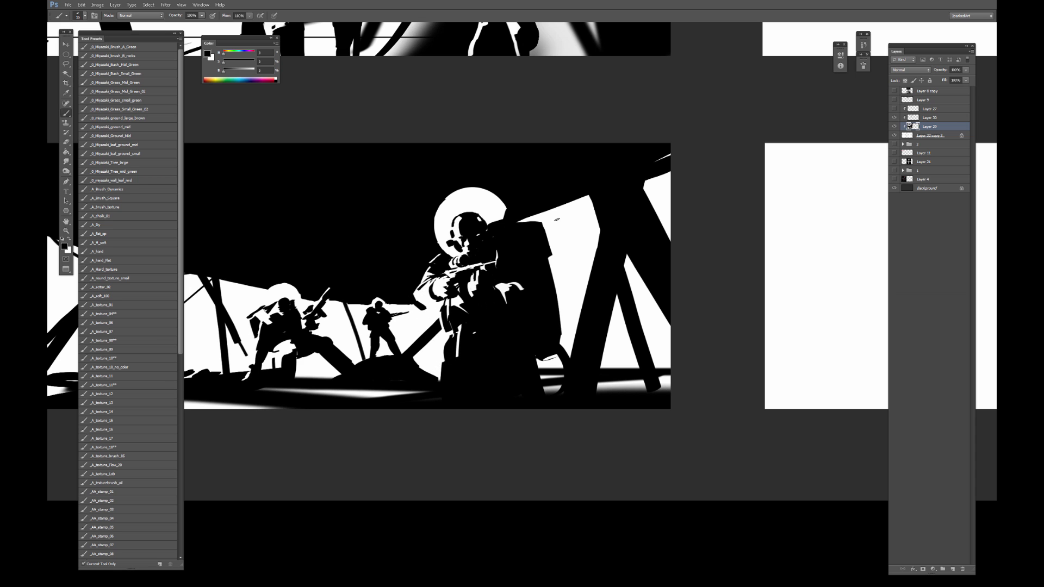
{"action": "key", "text": "ctrl+minus"}
{"action": "left_click_drag", "start_coordinate": [431, 342], "coordinate": [499, 294]}
{"action": "key", "text": "ctrl+plus"}
{"action": "key", "text": "ctrl+plus"}
{"action": "key", "text": "ctrl+plus"}
{"action": "left_click_drag", "start_coordinate": [315, 242], "coordinate": [487, 261]}
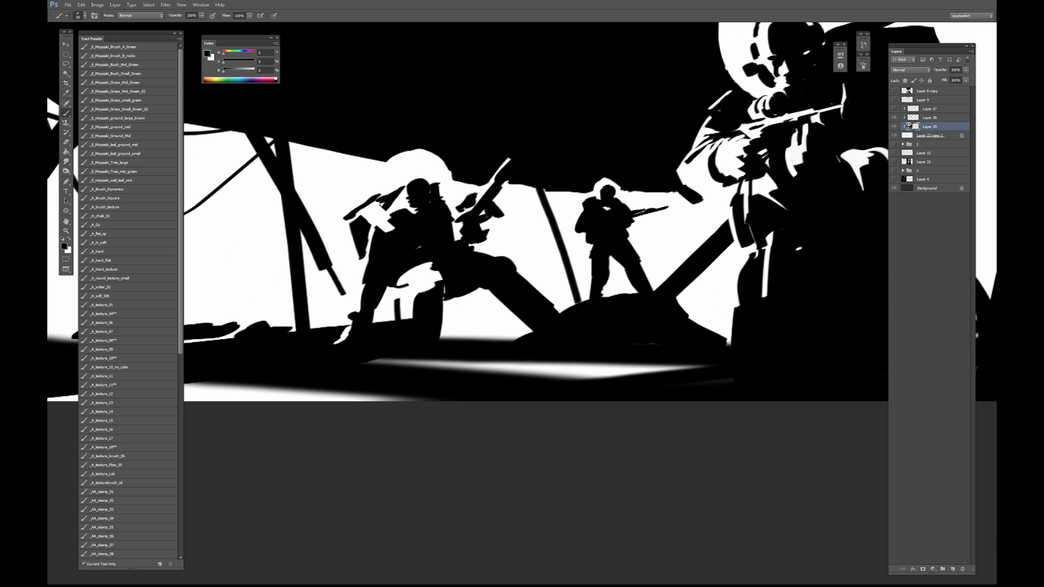
Try black strokes around both sides of the crouching soldier's helmet in the lower frame.
{"action": "left_click_drag", "start_coordinate": [393, 162], "coordinate": [384, 194]}
{"action": "left_click_drag", "start_coordinate": [436, 161], "coordinate": [445, 203]}
{"action": "key", "text": "ctrl+alt+z"}
{"action": "key", "text": "ctrl+alt+z"}
{"action": "key", "text": "ctrl+alt+z"}
Paint one wider black stroke behind the crouching soldier's helmet.
{"action": "key", "text": "bracketright"}
{"action": "key", "text": "bracketright"}
{"action": "left_click_drag", "start_coordinate": [450, 183], "coordinate": [445, 203]}
Block in broad black beams crossing diagonally over the empty upper frame of the second column, using a much larger brush.
{"action": "key", "text": "ctrl+minus"}
{"action": "key", "text": "ctrl+minus"}
{"action": "key", "text": "ctrl+minus"}
{"action": "mouse_move", "coordinate": [805, 184]}
{"action": "left_mouse_down"}
{"action": "mouse_move", "coordinate": [635, 312]}
{"action": "mouse_move", "coordinate": [628, 329]}
{"action": "mouse_move", "coordinate": [619, 300]}
{"action": "left_mouse_up"}
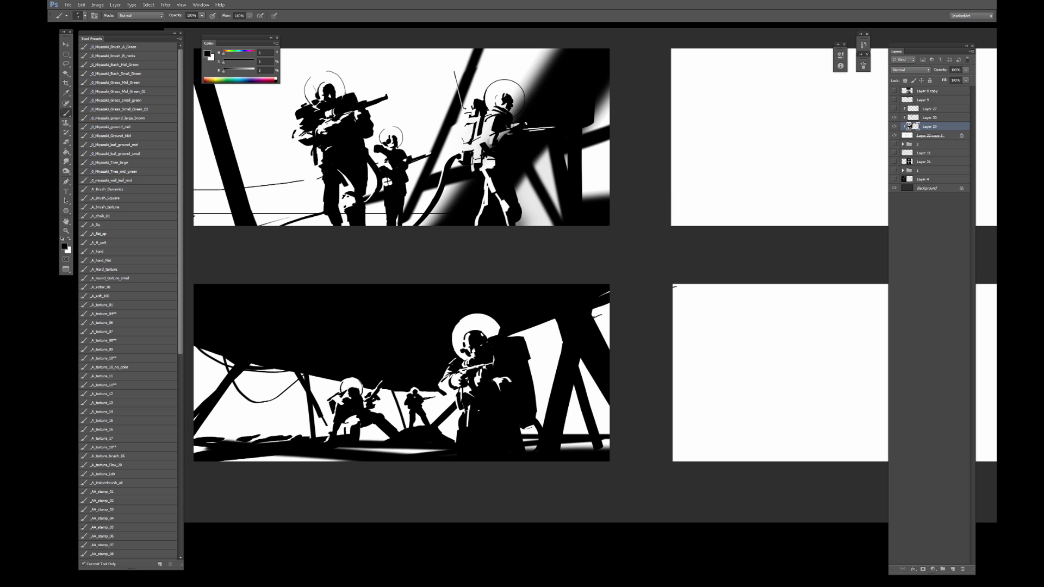
{"action": "left_click_drag", "start_coordinate": [778, 230], "coordinate": [510, 317]}
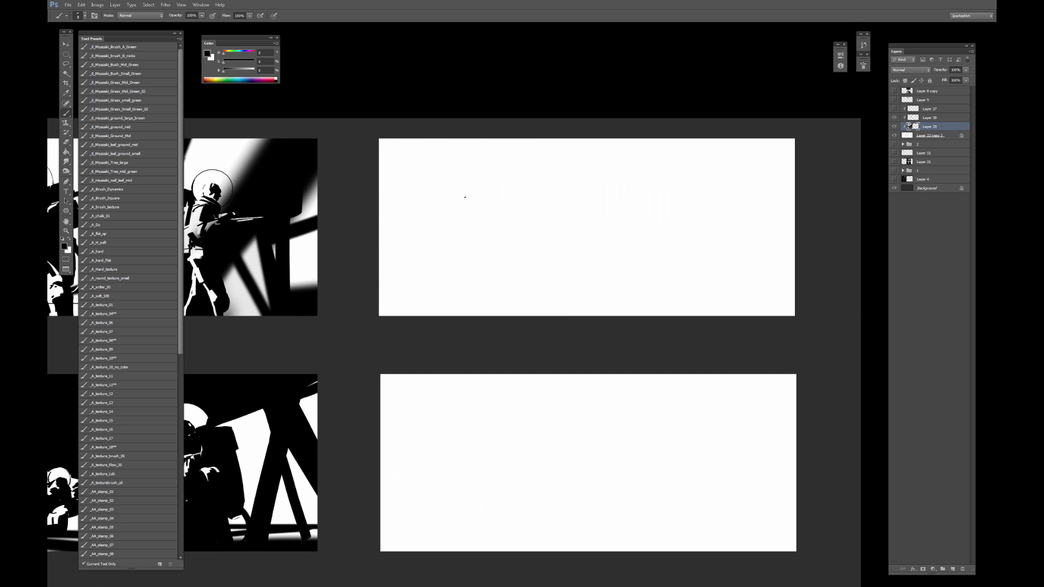
{"action": "key", "text": "]"}
{"action": "key", "text": "]"}
{"action": "key", "text": "]"}
{"action": "key", "text": "]"}
{"action": "key", "text": "]"}
{"action": "key", "text": "]"}
{"action": "key", "text": "]"}
{"action": "key", "text": "]"}
{"action": "key", "text": "]"}
{"action": "key", "text": "]"}
{"action": "key", "text": "]"}
{"action": "key", "text": "]"}
{"action": "key", "text": "]"}
{"action": "key", "text": "bracketright"}
{"action": "key", "text": "bracketright"}
{"action": "key", "text": "bracketright"}
{"action": "key", "text": "bracketright"}
{"action": "key", "text": "bracketright"}
{"action": "left_click_drag", "start_coordinate": [575, 226], "coordinate": [498, 229]}
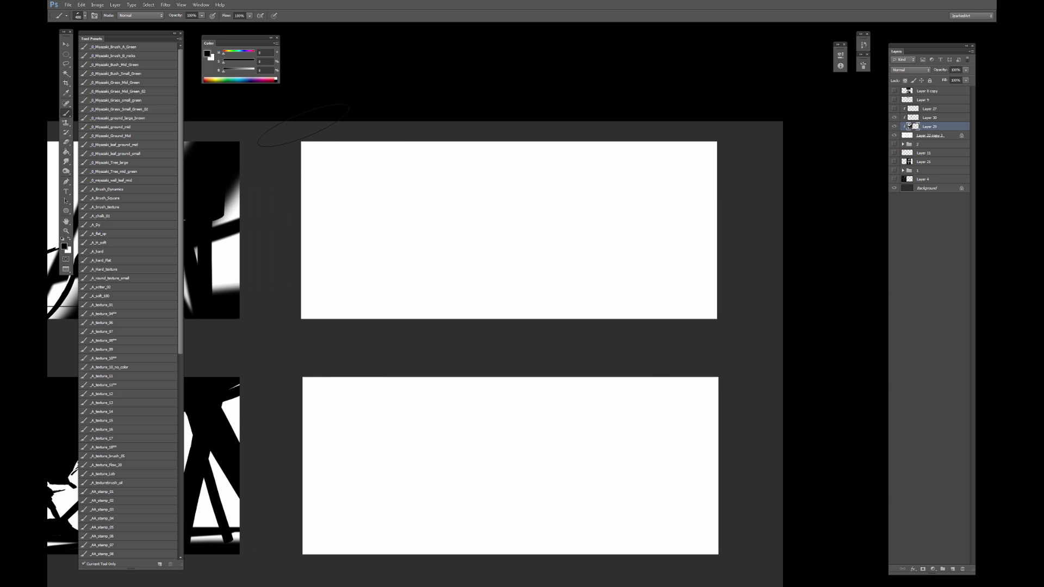
{"action": "left_click_drag", "start_coordinate": [304, 125], "coordinate": [735, 381]}
{"action": "key", "text": "bracketright"}
{"action": "left_click_drag", "start_coordinate": [392, 155], "coordinate": [726, 276]}
{"action": "left_click", "coordinate": [715, 151]}
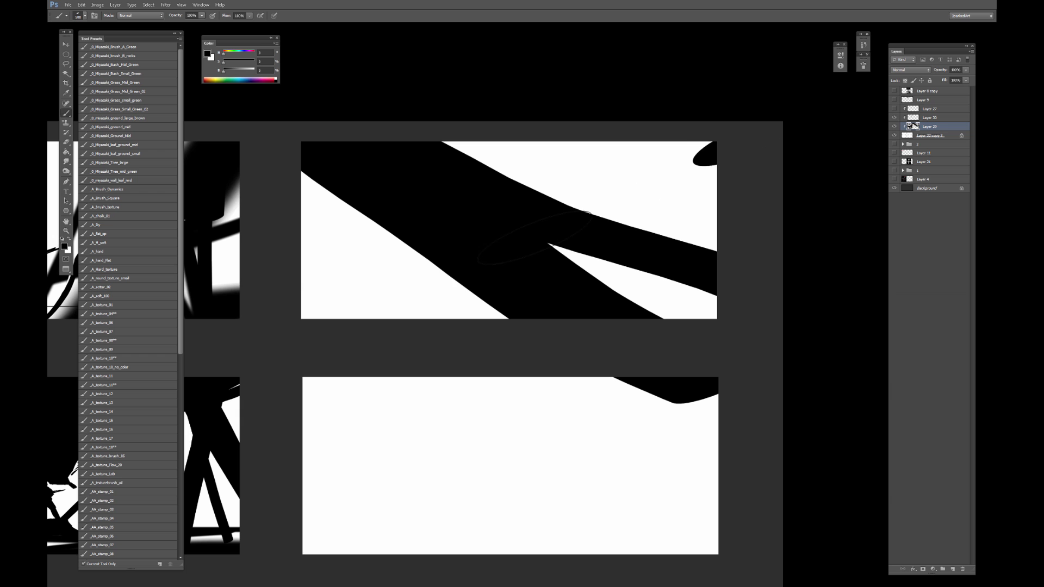
{"action": "mouse_move", "coordinate": [535, 239]}
{"action": "left_mouse_down"}
{"action": "mouse_move", "coordinate": [359, 313]}
{"action": "mouse_move", "coordinate": [712, 231]}
{"action": "left_mouse_up"}
{"action": "left_click_drag", "start_coordinate": [452, 315], "coordinate": [710, 251]}
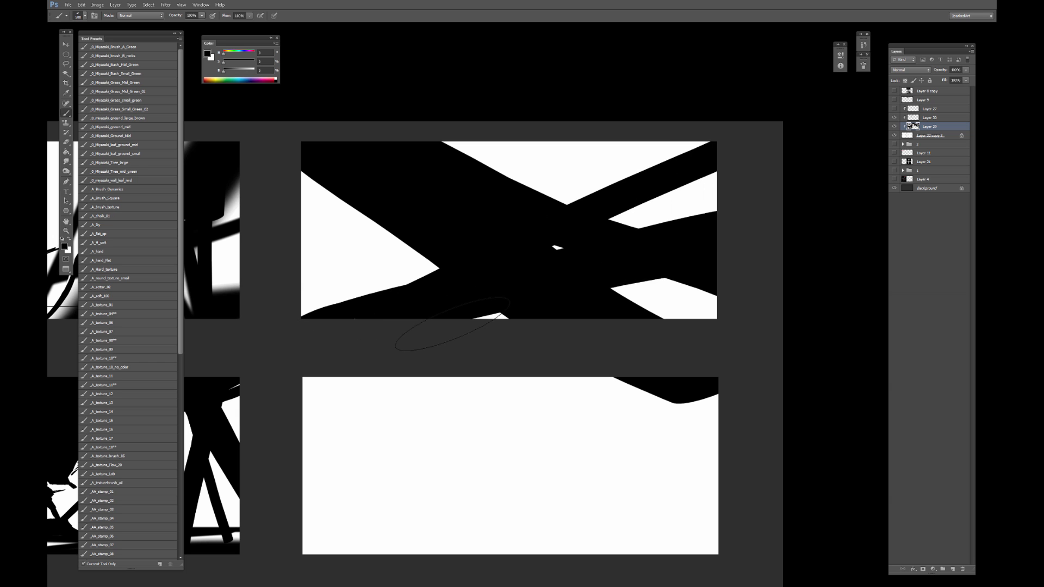
Fill the middle of the empty lower frame with a broad black mass and add a black diagonal beam beside it.
{"action": "left_click_drag", "start_coordinate": [586, 344], "coordinate": [600, 279]}
{"action": "mouse_move", "coordinate": [489, 350]}
{"action": "left_mouse_down"}
{"action": "mouse_move", "coordinate": [558, 478]}
{"action": "mouse_move", "coordinate": [577, 321]}
{"action": "mouse_move", "coordinate": [611, 484]}
{"action": "left_mouse_up"}
{"action": "key", "text": "bracketleft"}
{"action": "key", "text": "bracketleft"}
{"action": "left_click_drag", "start_coordinate": [403, 303], "coordinate": [511, 467]}
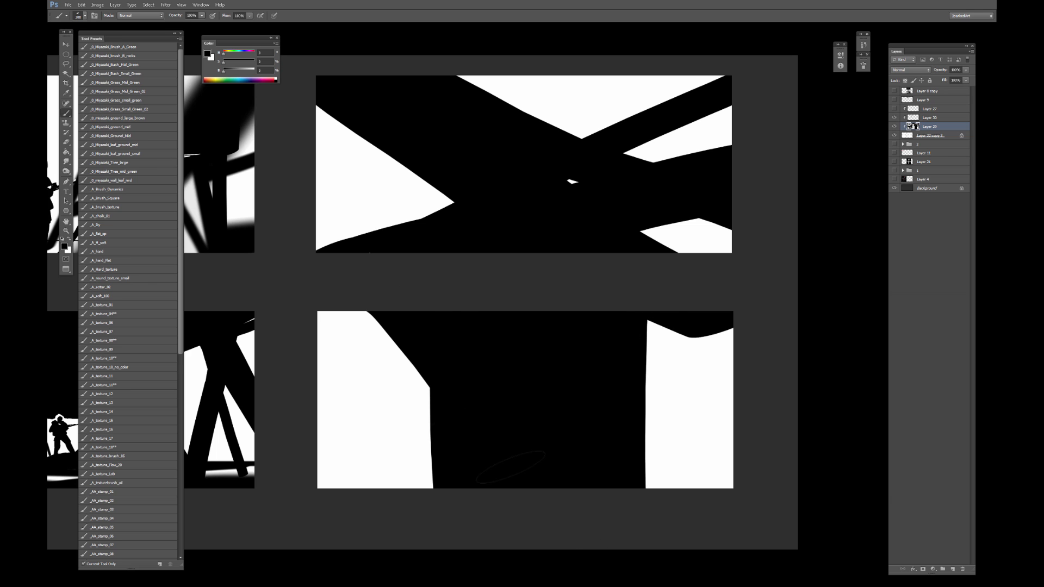
{"action": "left_click_drag", "start_coordinate": [329, 318], "coordinate": [414, 486]}
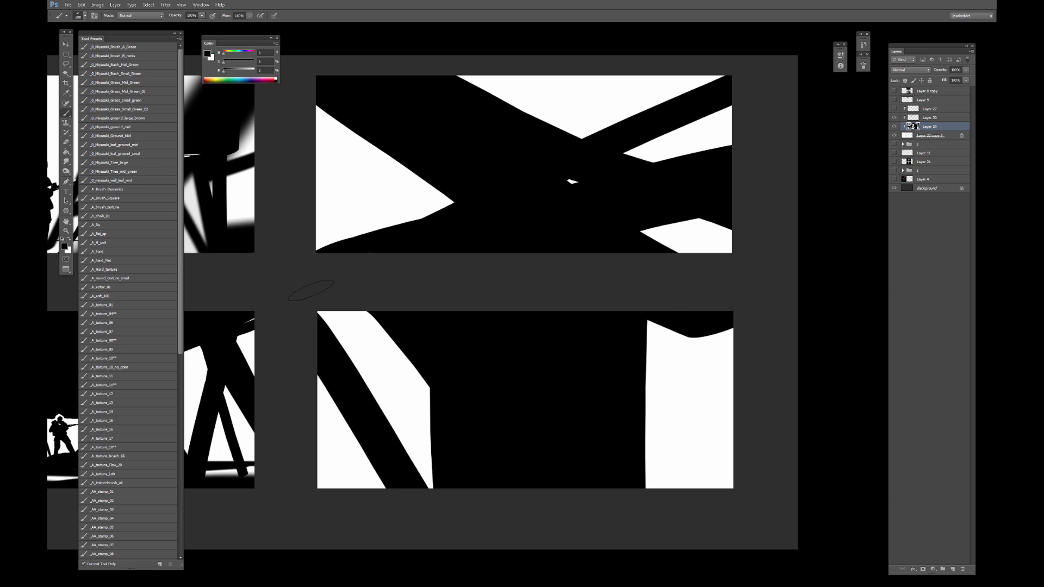
{"action": "left_click_drag", "start_coordinate": [316, 309], "coordinate": [324, 317]}
Paint a solid white round helmet on the upper frame's dark beams inside a circular selection, then deselect.
{"action": "key", "text": "x"}
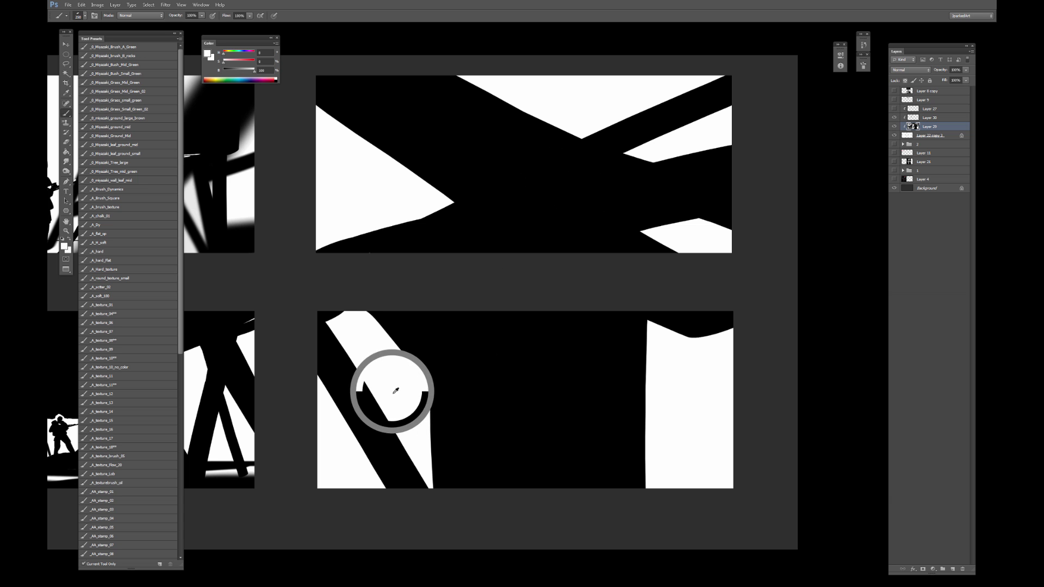
{"action": "left_click_drag", "start_coordinate": [485, 169], "coordinate": [463, 184]}
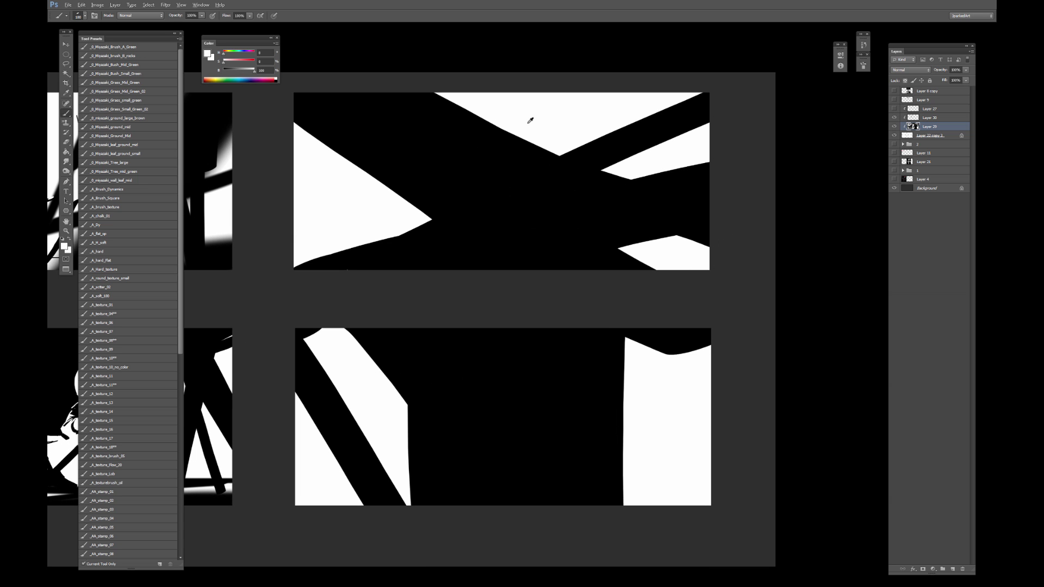
{"action": "left_click", "coordinate": [66, 55]}
{"action": "left_click_drag", "start_coordinate": [471, 174], "coordinate": [506, 201]}
{"action": "key", "text": "b"}
{"action": "key", "text": "bracketright"}
{"action": "key", "text": "bracketright"}
{"action": "key", "text": "bracketright"}
{"action": "left_click_drag", "start_coordinate": [456, 153], "coordinate": [490, 188]}
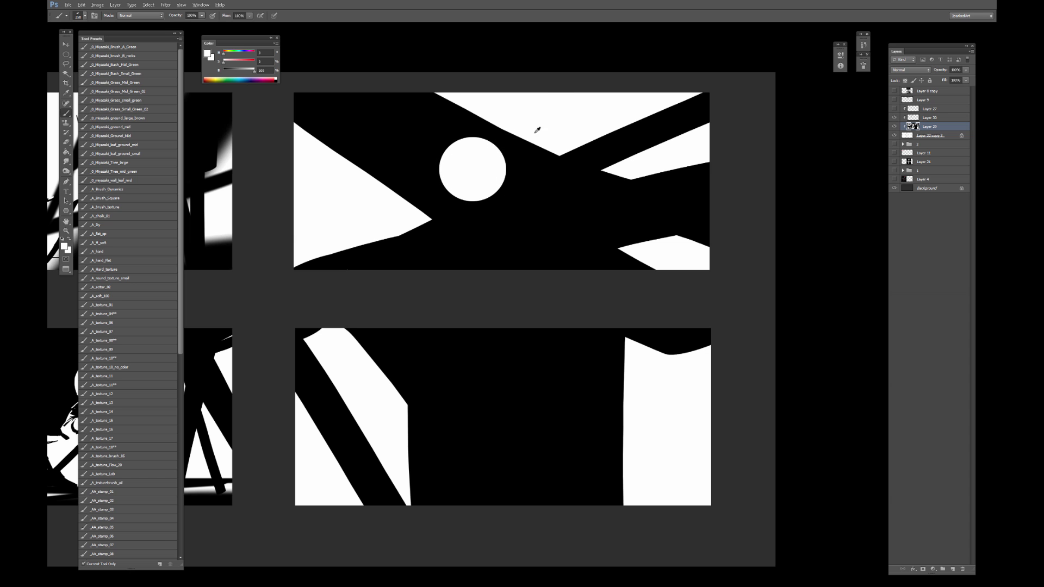
{"action": "key", "text": "x"}
{"action": "key", "text": "ctrl+d"}
Try a small black head in profile with shoulders inside the white helmet, using a much smaller brush.
{"action": "key", "text": "bracketleft"}
{"action": "key", "text": "bracketleft"}
{"action": "key", "text": "bracketleft"}
{"action": "key", "text": "bracketleft"}
{"action": "key", "text": "bracketleft"}
{"action": "key", "text": "bracketleft"}
{"action": "key", "text": "bracketleft"}
{"action": "key", "text": "bracketleft"}
{"action": "key", "text": "bracketleft"}
{"action": "key", "text": "bracketleft"}
{"action": "key", "text": "bracketleft"}
{"action": "left_click_drag", "start_coordinate": [468, 159], "coordinate": [468, 199]}
{"action": "key", "text": "ctrl+plus"}
{"action": "key", "text": "bracketleft"}
{"action": "mouse_move", "coordinate": [460, 137]}
{"action": "left_mouse_down"}
{"action": "mouse_move", "coordinate": [452, 147]}
{"action": "mouse_move", "coordinate": [463, 153]}
{"action": "left_mouse_up"}
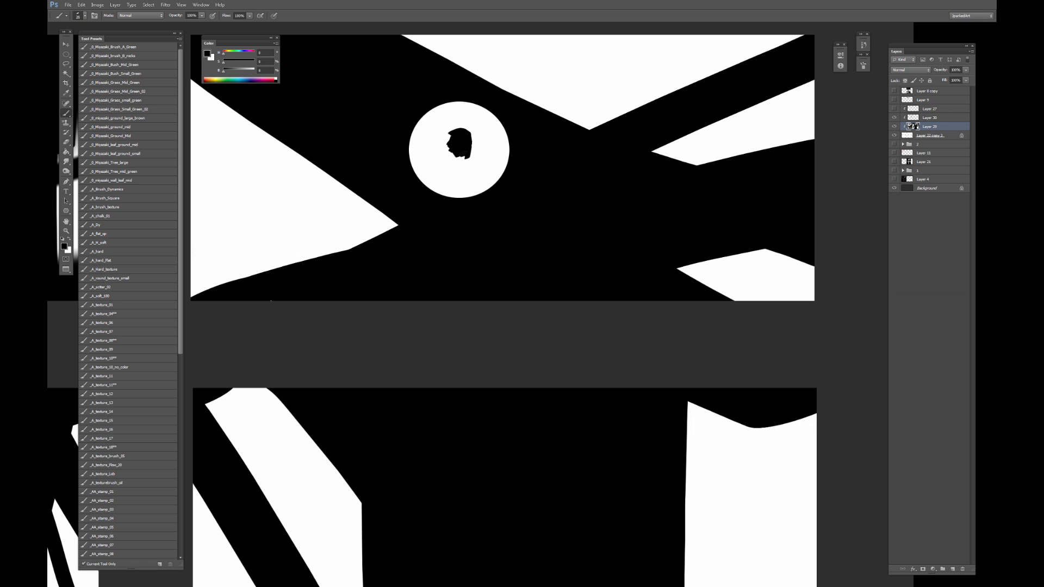
{"action": "mouse_move", "coordinate": [463, 157]}
{"action": "left_mouse_down"}
{"action": "mouse_move", "coordinate": [450, 169]}
{"action": "mouse_move", "coordinate": [479, 173]}
{"action": "mouse_move", "coordinate": [451, 186]}
{"action": "left_mouse_up"}
Paint over the head and shoulders with white to clear the helmet.
{"action": "key", "text": "bracketright"}
{"action": "key", "text": "bracketright"}
{"action": "key", "text": "bracketright"}
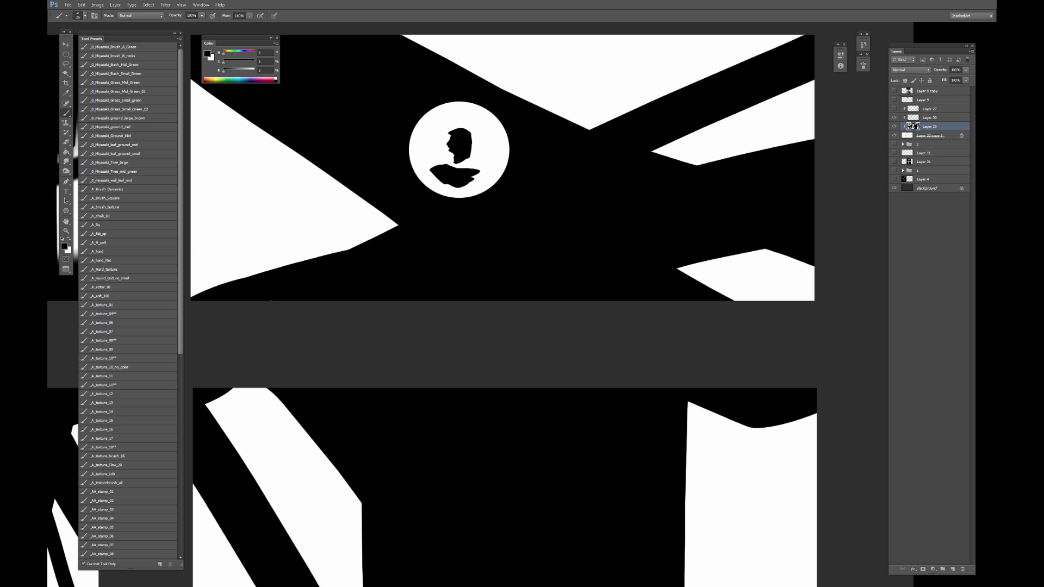
{"action": "key", "text": "x"}
{"action": "key", "text": "bracketright"}
{"action": "mouse_move", "coordinate": [443, 146]}
{"action": "left_mouse_down"}
{"action": "mouse_move", "coordinate": [443, 167]}
{"action": "mouse_move", "coordinate": [473, 179]}
{"action": "left_mouse_up"}
Cut a black shoulder line across the base of the helmet and paint the soldier's black head inside it.
{"action": "key", "text": "x"}
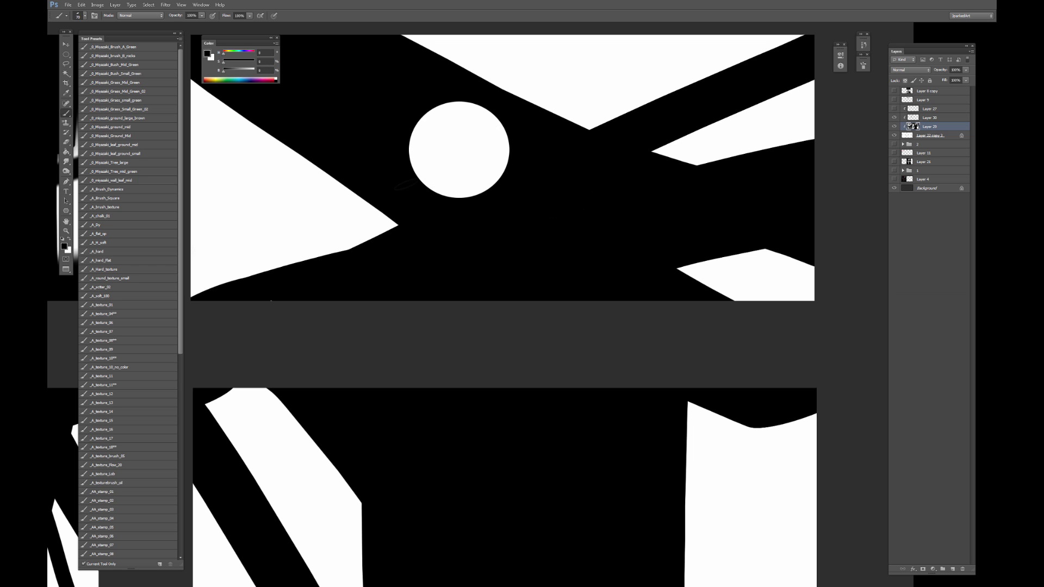
{"action": "left_click_drag", "start_coordinate": [406, 185], "coordinate": [437, 200]}
{"action": "mouse_move", "coordinate": [449, 133]}
{"action": "left_mouse_down"}
{"action": "mouse_move", "coordinate": [474, 148]}
{"action": "mouse_move", "coordinate": [446, 137]}
{"action": "mouse_move", "coordinate": [466, 161]}
{"action": "mouse_move", "coordinate": [475, 128]}
{"action": "mouse_move", "coordinate": [481, 153]}
{"action": "mouse_move", "coordinate": [457, 149]}
{"action": "left_mouse_up"}
{"action": "left_click", "coordinate": [469, 167], "text": "alt"}
{"action": "left_click", "coordinate": [540, 168], "text": "alt"}
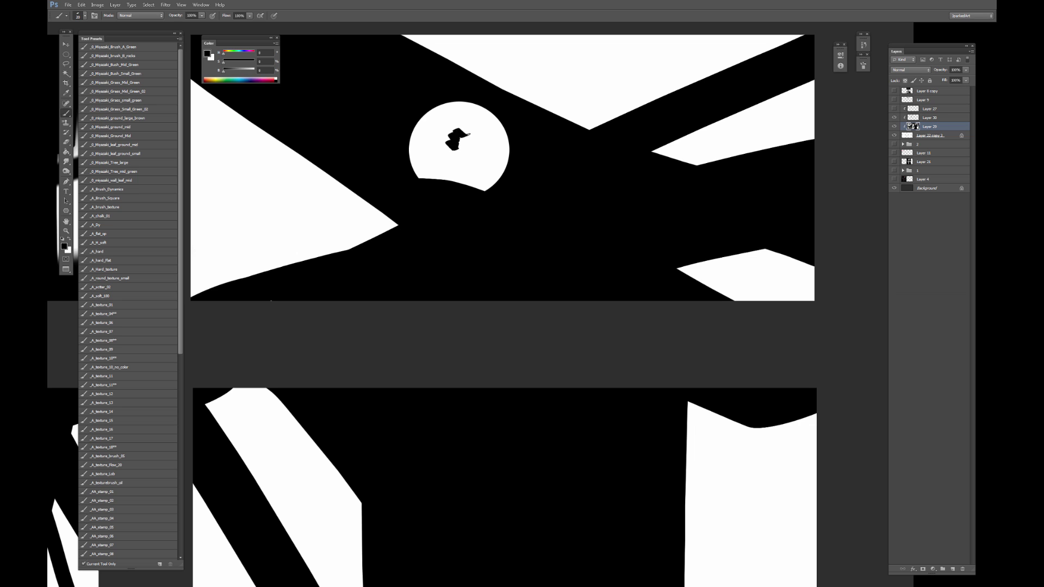
{"action": "mouse_move", "coordinate": [462, 147]}
{"action": "left_mouse_down"}
{"action": "mouse_move", "coordinate": [469, 163]}
{"action": "mouse_move", "coordinate": [457, 166]}
{"action": "mouse_move", "coordinate": [471, 163]}
{"action": "mouse_move", "coordinate": [472, 136]}
{"action": "mouse_move", "coordinate": [472, 169]}
{"action": "mouse_move", "coordinate": [439, 154]}
{"action": "mouse_move", "coordinate": [479, 158]}
{"action": "left_mouse_up"}
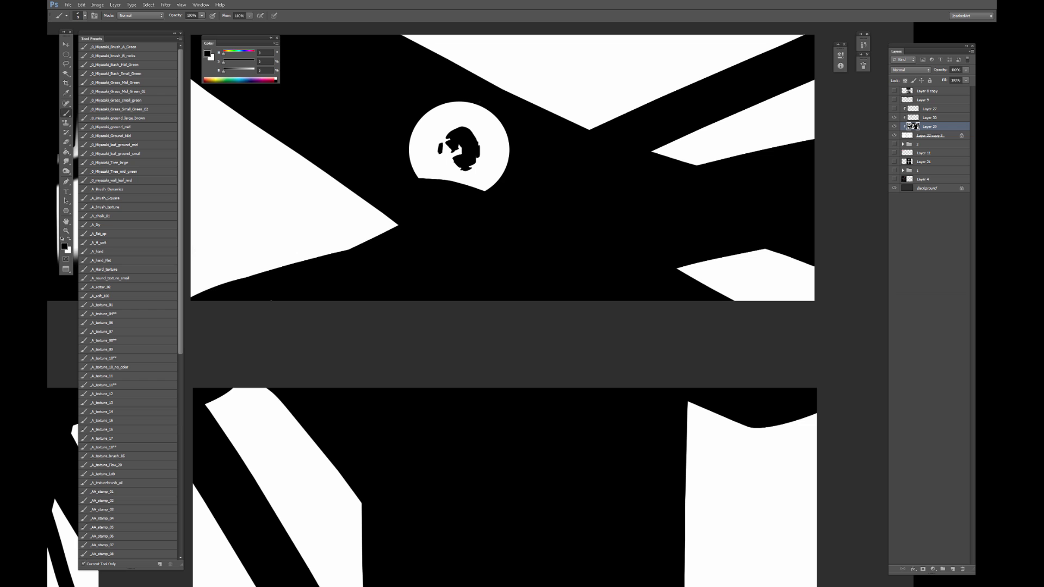
Add black neck and collar shapes below the head and round out its crown.
{"action": "mouse_move", "coordinate": [445, 168]}
{"action": "left_mouse_down"}
{"action": "mouse_move", "coordinate": [486, 171]}
{"action": "mouse_move", "coordinate": [480, 183]}
{"action": "mouse_move", "coordinate": [462, 180]}
{"action": "mouse_move", "coordinate": [493, 182]}
{"action": "left_mouse_up"}
{"action": "key", "text": "bracketright"}
{"action": "left_click", "coordinate": [466, 138], "text": "alt"}
{"action": "key", "text": "bracketleft"}
{"action": "key", "text": "bracketleft"}
{"action": "key", "text": "bracketleft"}
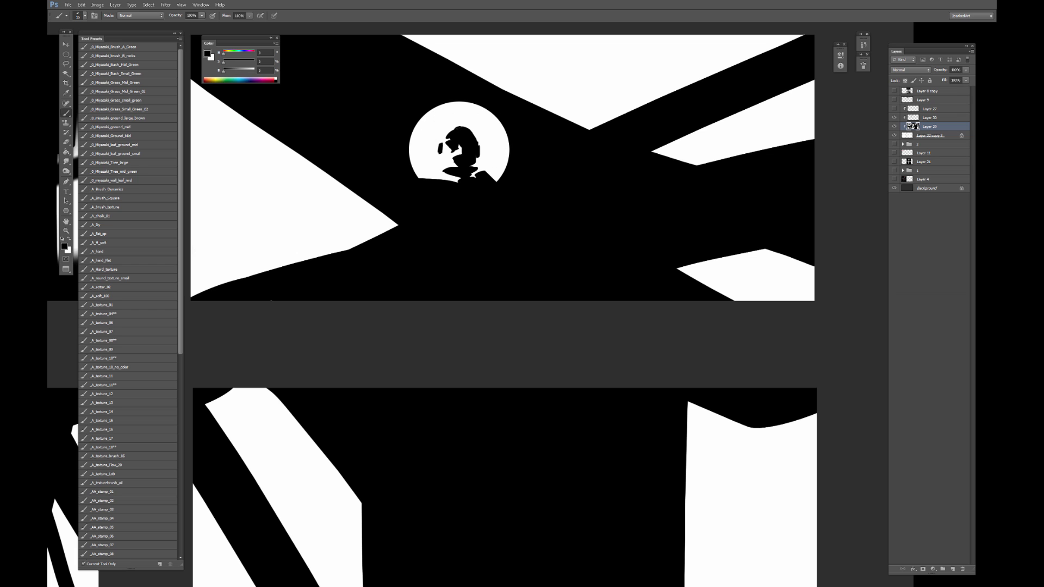
{"action": "left_click_drag", "start_coordinate": [463, 128], "coordinate": [447, 130]}
Paint white rim highlights along the soldier's shoulder and down the backpack edge, trimming them with black.
{"action": "left_click", "coordinate": [421, 162], "text": "alt"}
{"action": "key", "text": "bracketright"}
{"action": "mouse_move", "coordinate": [412, 189]}
{"action": "left_mouse_down"}
{"action": "mouse_move", "coordinate": [381, 191]}
{"action": "mouse_move", "coordinate": [375, 251]}
{"action": "left_mouse_up"}
{"action": "left_click_drag", "start_coordinate": [382, 183], "coordinate": [383, 263]}
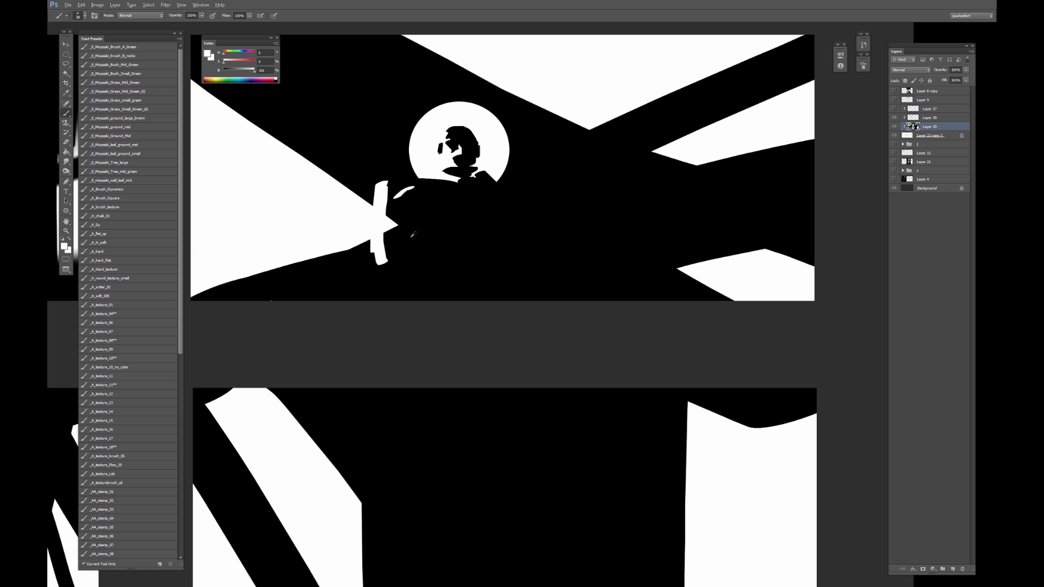
{"action": "left_click", "coordinate": [396, 216], "text": "alt"}
{"action": "left_click_drag", "start_coordinate": [389, 202], "coordinate": [385, 263]}
{"action": "left_click_drag", "start_coordinate": [387, 196], "coordinate": [382, 260]}
Paint white light patches over the soldier's shoulder, upper arm and chest.
{"action": "left_click", "coordinate": [359, 218], "text": "alt"}
{"action": "left_click_drag", "start_coordinate": [407, 193], "coordinate": [382, 218]}
{"action": "mouse_move", "coordinate": [389, 215]}
{"action": "left_mouse_down"}
{"action": "mouse_move", "coordinate": [377, 244]}
{"action": "mouse_move", "coordinate": [392, 230]}
{"action": "mouse_move", "coordinate": [390, 240]}
{"action": "left_mouse_up"}
{"action": "key", "text": "bracketright"}
{"action": "key", "text": "bracketright"}
{"action": "mouse_move", "coordinate": [414, 218]}
{"action": "left_mouse_down"}
{"action": "mouse_move", "coordinate": [395, 250]}
{"action": "mouse_move", "coordinate": [443, 234]}
{"action": "mouse_move", "coordinate": [457, 216]}
{"action": "mouse_move", "coordinate": [448, 212]}
{"action": "left_mouse_up"}
Paint the rifle as thin white diagonal lines and add white patches for the forearm and forward hand.
{"action": "key", "text": "bracketright"}
{"action": "mouse_move", "coordinate": [477, 203]}
{"action": "left_mouse_down"}
{"action": "mouse_move", "coordinate": [464, 217]}
{"action": "mouse_move", "coordinate": [601, 176]}
{"action": "left_mouse_up"}
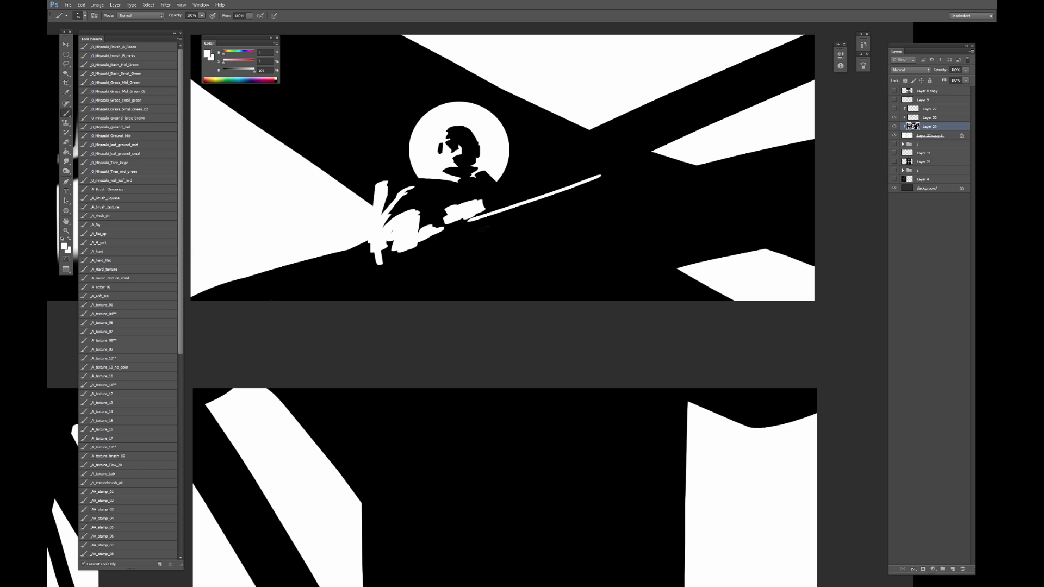
{"action": "mouse_move", "coordinate": [484, 225]}
{"action": "left_mouse_down"}
{"action": "mouse_move", "coordinate": [530, 210]}
{"action": "mouse_move", "coordinate": [530, 234]}
{"action": "mouse_move", "coordinate": [550, 215]}
{"action": "left_mouse_up"}
{"action": "mouse_move", "coordinate": [422, 248]}
{"action": "left_mouse_down"}
{"action": "mouse_move", "coordinate": [459, 226]}
{"action": "mouse_move", "coordinate": [470, 239]}
{"action": "left_mouse_up"}
Carve back the upper arm with black and extend a white strip down the backpack edge to the frame's base.
{"action": "key", "text": "x"}
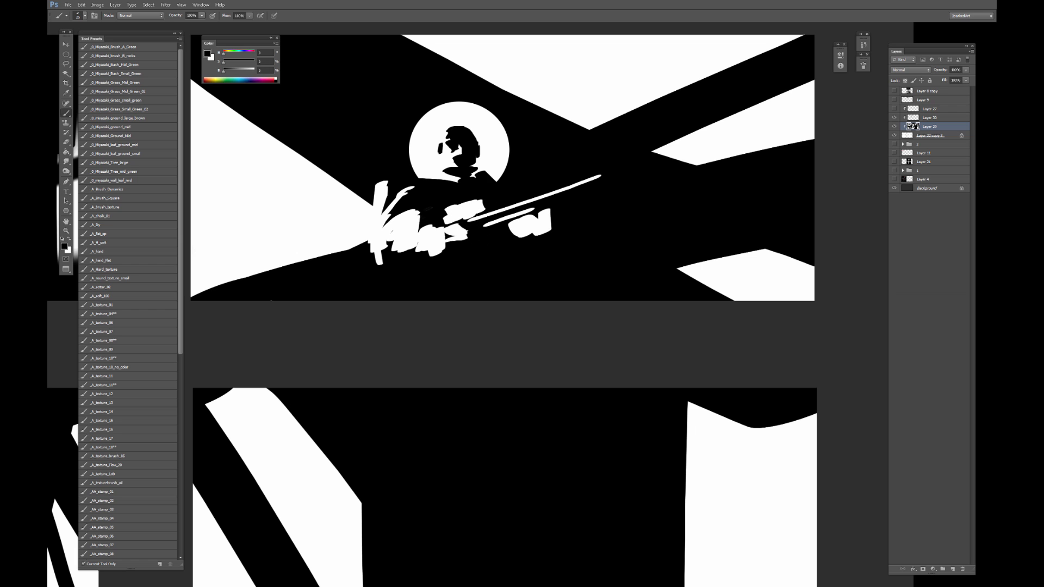
{"action": "mouse_move", "coordinate": [419, 219]}
{"action": "left_mouse_down"}
{"action": "mouse_move", "coordinate": [408, 235]}
{"action": "mouse_move", "coordinate": [404, 213]}
{"action": "mouse_move", "coordinate": [399, 231]}
{"action": "mouse_move", "coordinate": [411, 194]}
{"action": "left_mouse_up"}
{"action": "key", "text": "x"}
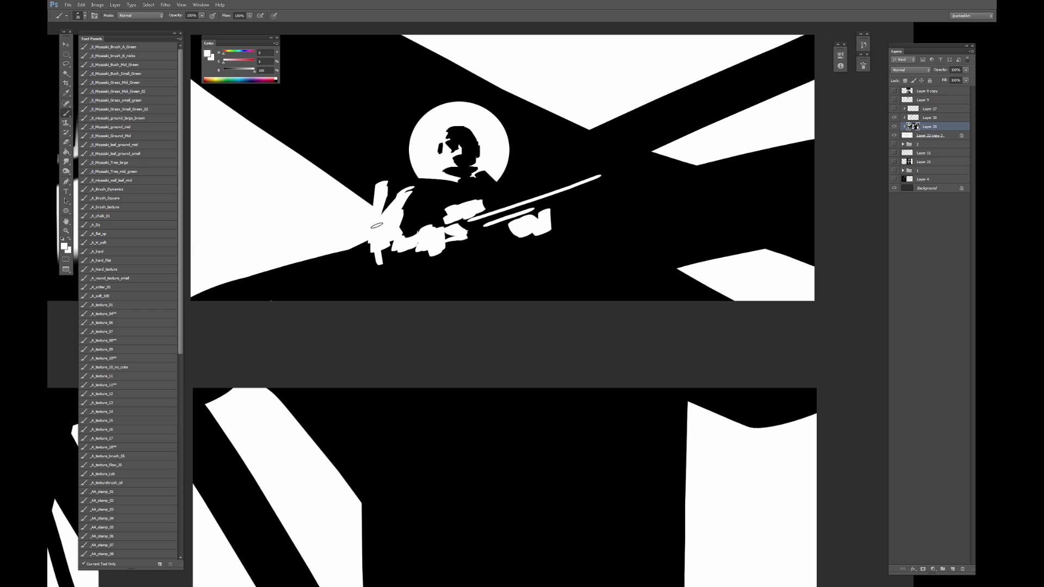
{"action": "left_click_drag", "start_coordinate": [377, 226], "coordinate": [378, 300]}
{"action": "left_click_drag", "start_coordinate": [384, 251], "coordinate": [386, 301]}
{"action": "key", "text": "x"}
{"action": "mouse_move", "coordinate": [405, 196]}
{"action": "left_mouse_down"}
{"action": "mouse_move", "coordinate": [403, 183]}
{"action": "mouse_move", "coordinate": [384, 215]}
{"action": "left_mouse_up"}
Refine the facial features inside the helmet with small black and white strokes.
{"action": "left_click", "coordinate": [432, 201], "text": "alt"}
{"action": "key", "text": "bracketleft"}
{"action": "key", "text": "bracketleft"}
{"action": "key", "text": "bracketleft"}
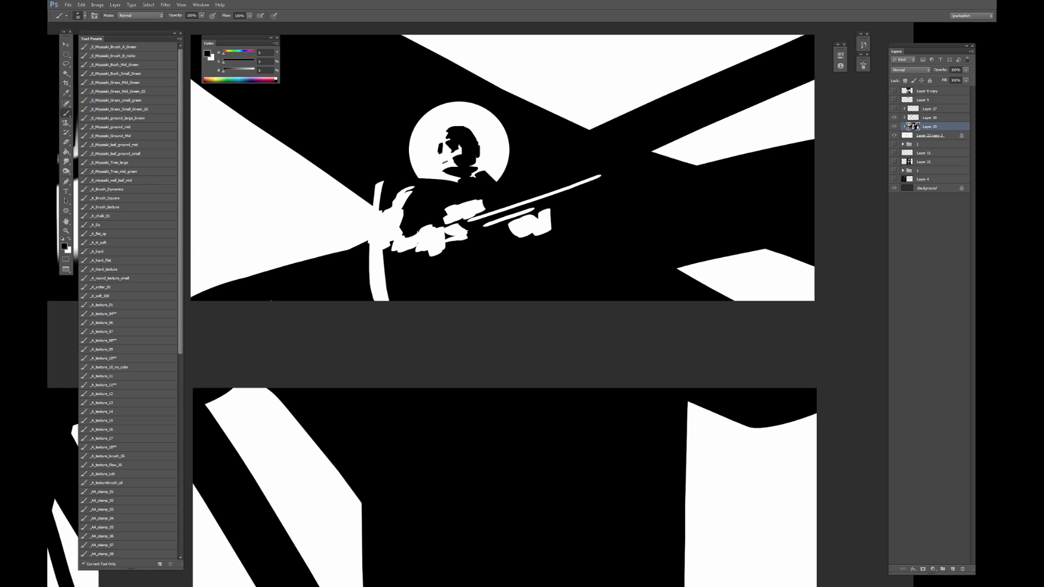
{"action": "left_click_drag", "start_coordinate": [441, 154], "coordinate": [444, 160]}
{"action": "key", "text": "x"}
{"action": "key", "text": "x"}
{"action": "key", "text": "x"}
{"action": "left_click", "coordinate": [466, 162], "text": "alt"}
{"action": "left_click", "coordinate": [445, 154], "text": "alt"}
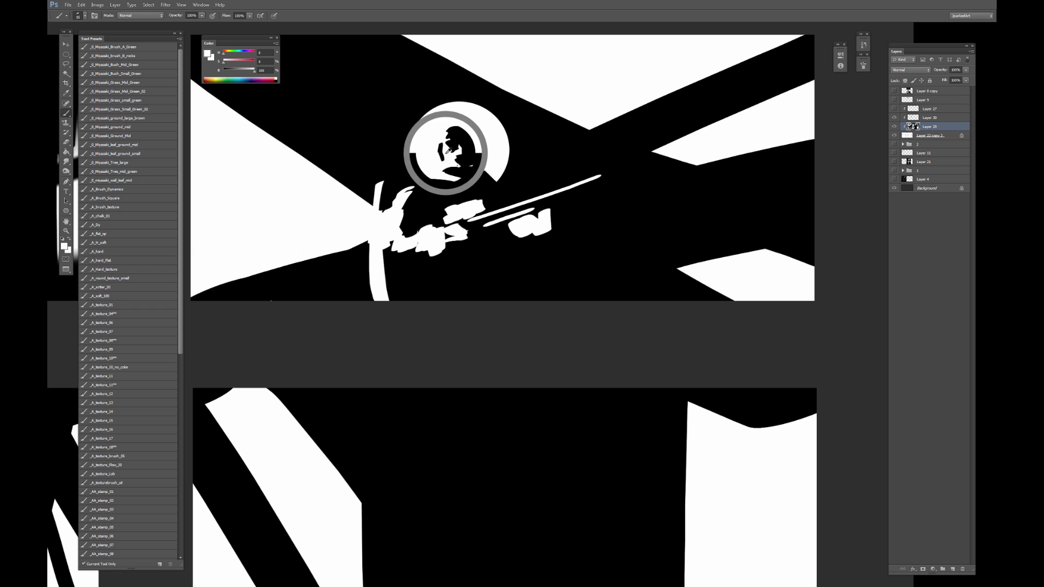
{"action": "key", "text": "bracketright"}
{"action": "left_click_drag", "start_coordinate": [448, 136], "coordinate": [450, 130]}
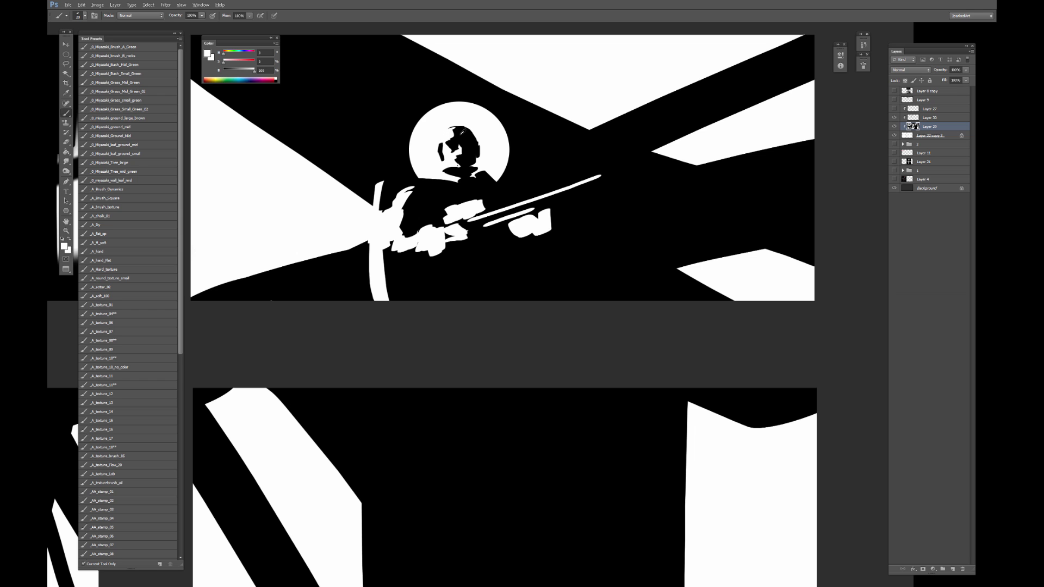
Add a thin black diagonal line from the back of the head to the shoulder inside the helmet.
{"action": "key", "text": "x"}
{"action": "key", "text": "x"}
{"action": "key", "text": "x"}
{"action": "left_click", "coordinate": [463, 149], "text": "alt"}
{"action": "key", "text": "["}
{"action": "left_click_drag", "start_coordinate": [476, 159], "coordinate": [484, 171]}
Add white edge highlights at the top of the backpack and on the soldier's lower body.
{"action": "key", "text": "x"}
{"action": "left_click_drag", "start_coordinate": [382, 180], "coordinate": [392, 180]}
{"action": "key", "text": "bracketright"}
{"action": "left_click_drag", "start_coordinate": [413, 275], "coordinate": [408, 299]}
Trim the forward hand with fine black strokes and paint a white sleeve cuff behind it.
{"action": "key", "text": "x"}
{"action": "key", "text": "bracketleft"}
{"action": "key", "text": "bracketleft"}
{"action": "key", "text": "bracketleft"}
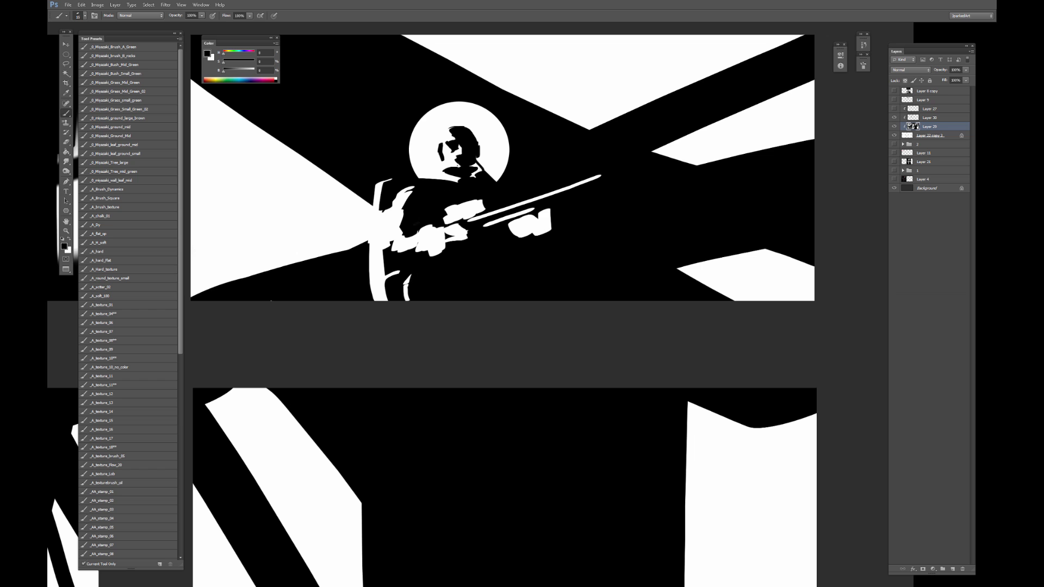
{"action": "left_click", "coordinate": [547, 249], "text": "alt"}
{"action": "key", "text": "bracketleft"}
{"action": "mouse_move", "coordinate": [533, 234]}
{"action": "left_mouse_down"}
{"action": "mouse_move", "coordinate": [550, 216]}
{"action": "mouse_move", "coordinate": [544, 237]}
{"action": "left_mouse_up"}
{"action": "key", "text": "x"}
{"action": "left_click", "coordinate": [550, 216], "text": "alt"}
{"action": "mouse_move", "coordinate": [521, 237]}
{"action": "left_mouse_down"}
{"action": "mouse_move", "coordinate": [516, 221]}
{"action": "mouse_move", "coordinate": [511, 258]}
{"action": "left_mouse_up"}
Cut black detail into the white sleeve cuff below the rifle.
{"action": "left_click", "coordinate": [512, 228], "text": "alt"}
{"action": "key", "text": "bracketright"}
{"action": "key", "text": "bracketright"}
{"action": "key", "text": "bracketright"}
{"action": "left_click", "coordinate": [518, 263], "text": "alt"}
{"action": "key", "text": "bracketleft"}
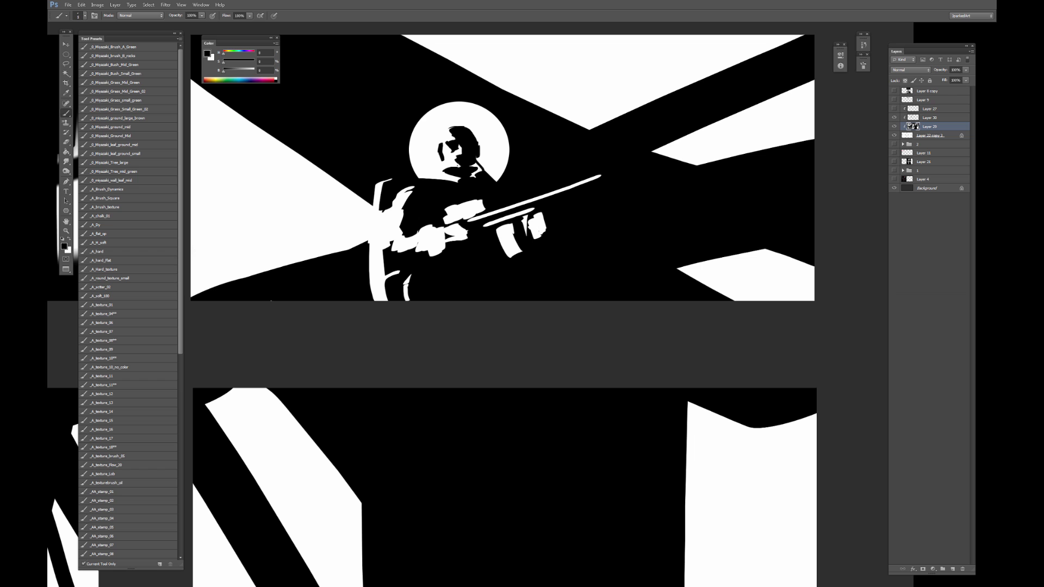
{"action": "left_click_drag", "start_coordinate": [512, 223], "coordinate": [517, 252]}
Add thin black rails and short cross struts along the diagonal beam behind the soldier in the upper frame.
{"action": "key", "text": "ctrl+minus"}
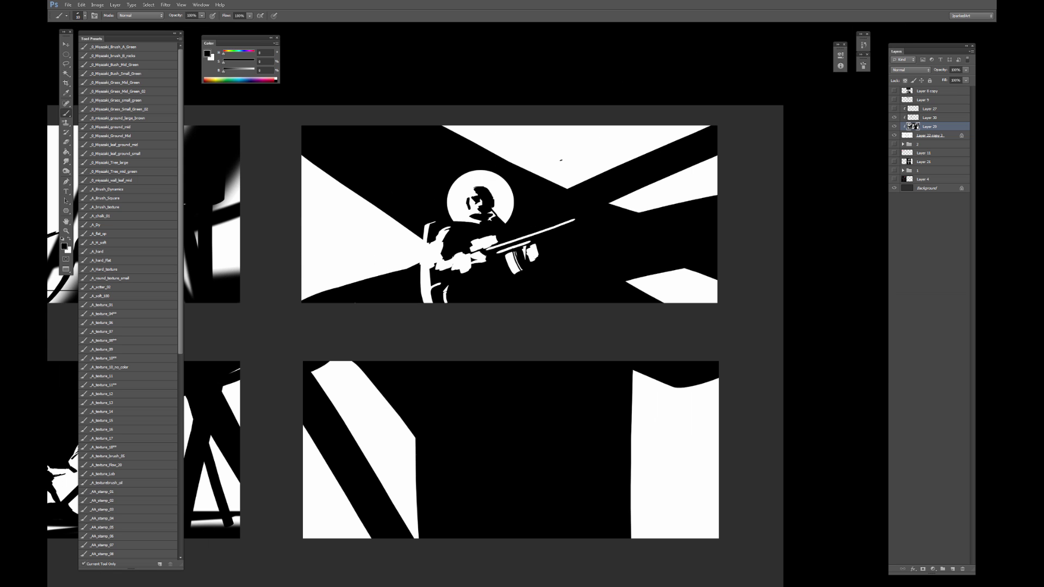
{"action": "left_click_drag", "start_coordinate": [563, 186], "coordinate": [680, 134]}
{"action": "key", "text": "]"}
{"action": "left_click_drag", "start_coordinate": [586, 176], "coordinate": [615, 164]}
{"action": "key", "text": "["}
{"action": "mouse_move", "coordinate": [640, 188]}
{"action": "left_mouse_down"}
{"action": "mouse_move", "coordinate": [666, 205]}
{"action": "mouse_move", "coordinate": [683, 190]}
{"action": "mouse_move", "coordinate": [682, 201]}
{"action": "left_mouse_up"}
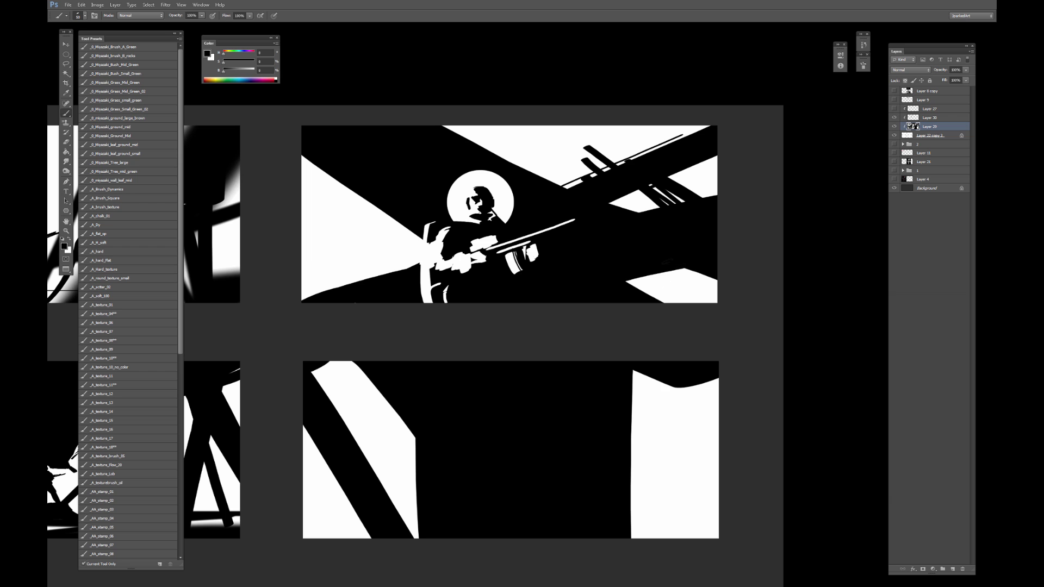
Paint thin crossing black struts over the white patch at the lower right of the upper frame.
{"action": "left_click_drag", "start_coordinate": [652, 275], "coordinate": [653, 298]}
{"action": "mouse_move", "coordinate": [664, 273]}
{"action": "left_mouse_down"}
{"action": "mouse_move", "coordinate": [663, 303]}
{"action": "mouse_move", "coordinate": [640, 286]}
{"action": "left_mouse_up"}
{"action": "mouse_move", "coordinate": [656, 285]}
{"action": "left_mouse_down"}
{"action": "mouse_move", "coordinate": [669, 277]}
{"action": "mouse_move", "coordinate": [667, 302]}
{"action": "left_mouse_up"}
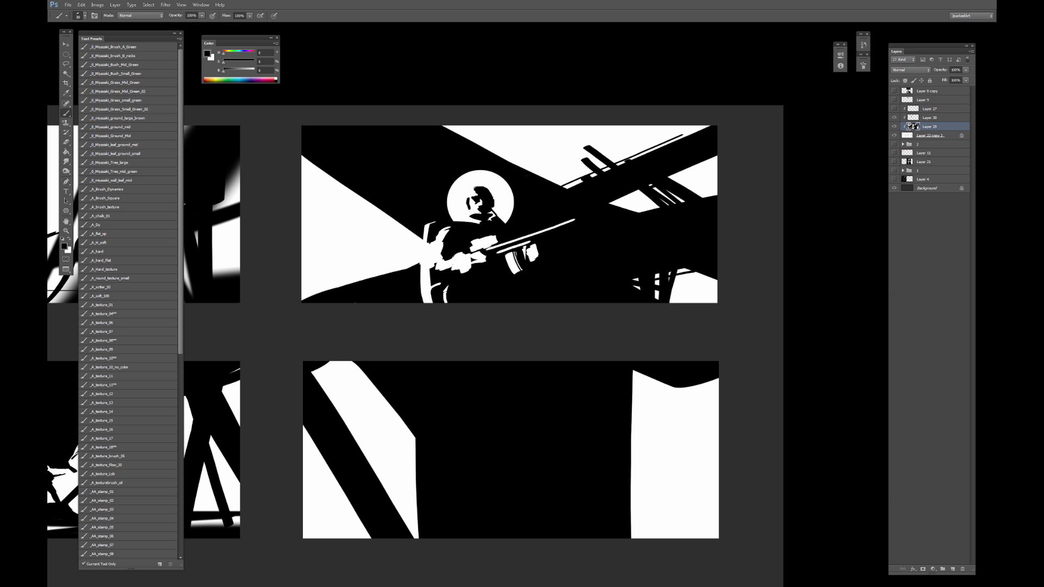
Refine the soldier's collar and shoulder line below the head with black, and touch up the backpack's edge.
{"action": "key", "text": "ctrl+plus"}
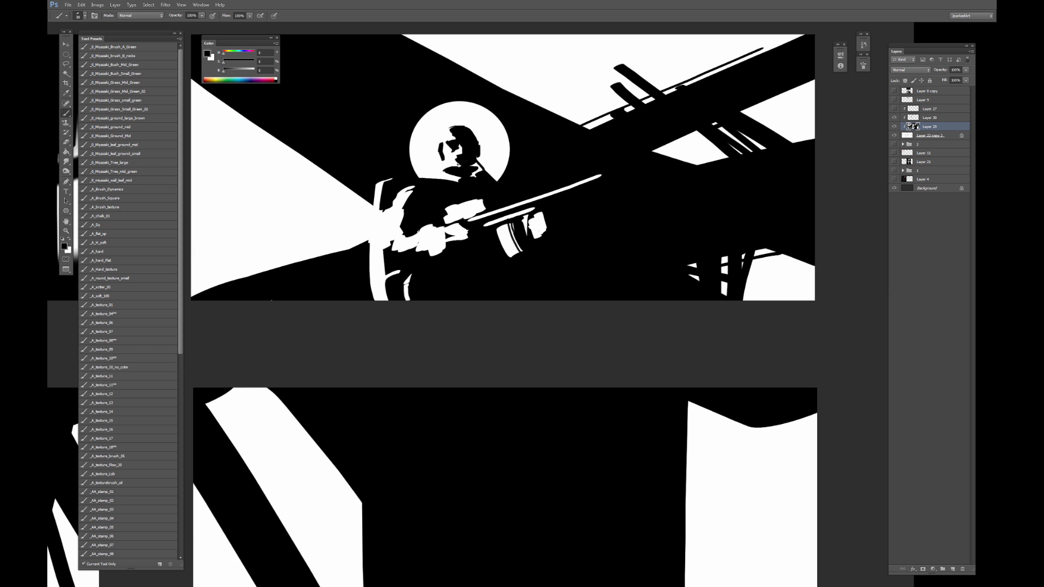
{"action": "left_click", "coordinate": [456, 170], "text": "alt"}
{"action": "left_click_drag", "start_coordinate": [457, 172], "coordinate": [428, 171]}
{"action": "left_click_drag", "start_coordinate": [490, 182], "coordinate": [502, 174]}
{"action": "left_click", "coordinate": [401, 225], "text": "alt"}
{"action": "key", "text": "["}
{"action": "left_click_drag", "start_coordinate": [384, 204], "coordinate": [383, 224]}
Paint a thin white antenna rising from the top of the soldier's backpack.
{"action": "left_click", "coordinate": [339, 245], "text": "alt"}
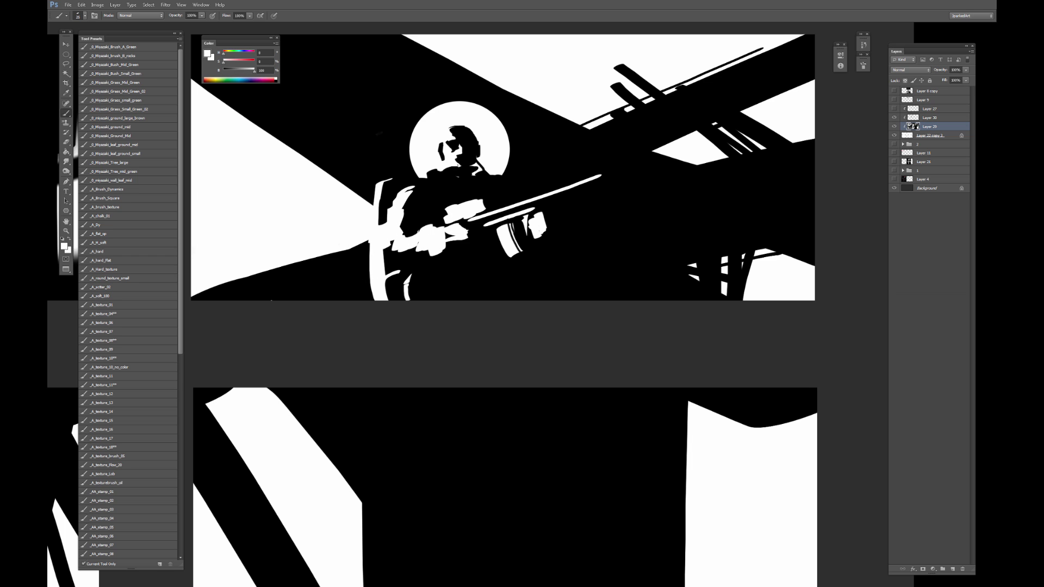
{"action": "left_click_drag", "start_coordinate": [374, 181], "coordinate": [371, 152]}
{"action": "left_click", "coordinate": [374, 140], "text": "alt"}
{"action": "key", "text": "ctrl+minus"}
{"action": "key", "text": "ctrl+plus"}
{"action": "left_click", "coordinate": [426, 232], "text": "alt"}
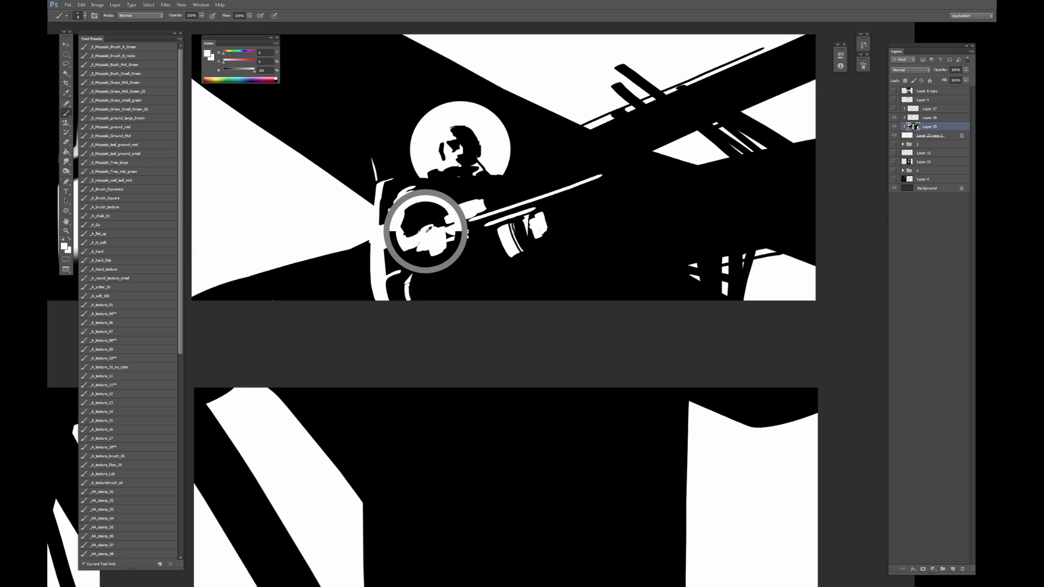
Touch up the black-and-white edges of the soldier's rear arm.
{"action": "key", "text": "]"}
{"action": "key", "text": "]"}
{"action": "key", "text": "]"}
{"action": "key", "text": "]"}
{"action": "key", "text": "]"}
{"action": "left_click", "coordinate": [416, 242], "text": "alt"}
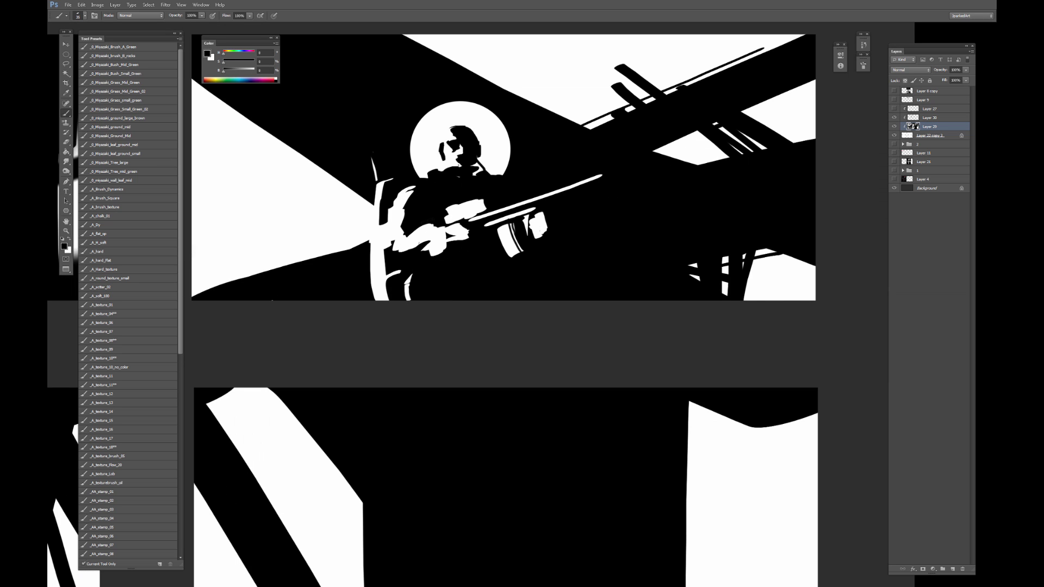
{"action": "left_click", "coordinate": [441, 239], "text": "alt"}
{"action": "left_click", "coordinate": [428, 219], "text": "alt"}
{"action": "key", "text": "["}
{"action": "key", "text": "["}
{"action": "key", "text": "["}
Cut black shapes into the white area above the rifle receiver, leaving small white highlights.
{"action": "left_click", "coordinate": [483, 202], "text": "alt"}
{"action": "mouse_move", "coordinate": [478, 200]}
{"action": "left_mouse_down"}
{"action": "mouse_move", "coordinate": [479, 212]}
{"action": "mouse_move", "coordinate": [457, 218]}
{"action": "left_mouse_up"}
{"action": "left_click", "coordinate": [458, 199], "text": "alt"}
{"action": "left_click", "coordinate": [466, 209], "text": "alt"}
{"action": "key", "text": "]"}
{"action": "left_click", "coordinate": [441, 204], "text": "alt"}
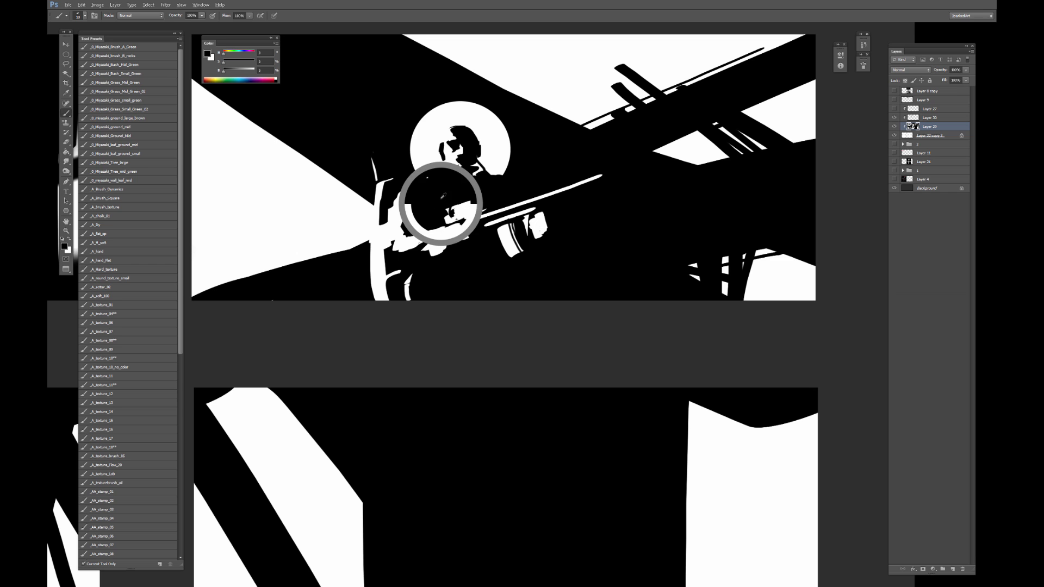
{"action": "key", "text": "bracketright"}
{"action": "left_click", "coordinate": [493, 210], "text": "alt"}
{"action": "left_click", "coordinate": [472, 211], "text": "alt"}
{"action": "mouse_move", "coordinate": [472, 213]}
{"action": "left_mouse_down"}
{"action": "mouse_move", "coordinate": [487, 215]}
{"action": "mouse_move", "coordinate": [475, 216]}
{"action": "mouse_move", "coordinate": [478, 205]}
{"action": "left_mouse_up"}
{"action": "left_click", "coordinate": [465, 222], "text": "alt"}
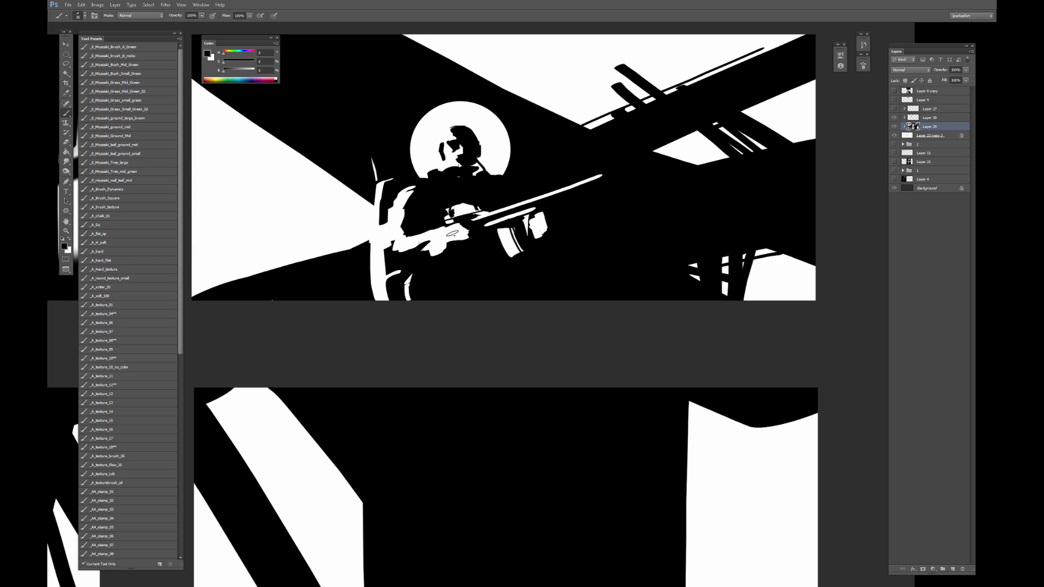
{"action": "key", "text": "x"}
{"action": "key", "text": "x"}
{"action": "key", "text": "x"}
{"action": "left_click_drag", "start_coordinate": [462, 229], "coordinate": [455, 233]}
{"action": "key", "text": "x"}
{"action": "mouse_move", "coordinate": [464, 237]}
{"action": "left_mouse_down"}
{"action": "mouse_move", "coordinate": [431, 241]}
{"action": "mouse_move", "coordinate": [443, 249]}
{"action": "mouse_move", "coordinate": [441, 236]}
{"action": "left_mouse_up"}
{"action": "key", "text": "["}
{"action": "key", "text": "["}
{"action": "key", "text": "["}
{"action": "key", "text": "ctrl+alt+z"}
{"action": "key", "text": "ctrl+alt+z"}
{"action": "key", "text": "ctrl+alt+z"}
Carve the white forearm and hand below the rifle with black strokes to separate them.
{"action": "key", "text": "]"}
{"action": "key", "text": "]"}
{"action": "key", "text": "]"}
{"action": "left_click", "coordinate": [423, 224], "text": "alt"}
{"action": "left_click", "coordinate": [429, 266], "text": "alt"}
{"action": "mouse_move", "coordinate": [428, 233]}
{"action": "left_mouse_down"}
{"action": "mouse_move", "coordinate": [423, 248]}
{"action": "mouse_move", "coordinate": [433, 254]}
{"action": "mouse_move", "coordinate": [470, 225]}
{"action": "mouse_move", "coordinate": [441, 251]}
{"action": "left_mouse_up"}
{"action": "key", "text": "["}
{"action": "key", "text": "["}
{"action": "key", "text": "["}
{"action": "left_click", "coordinate": [455, 236], "text": "alt"}
{"action": "left_click", "coordinate": [473, 231], "text": "alt"}
{"action": "key", "text": "ctrl+z"}
{"action": "key", "text": "bracketright"}
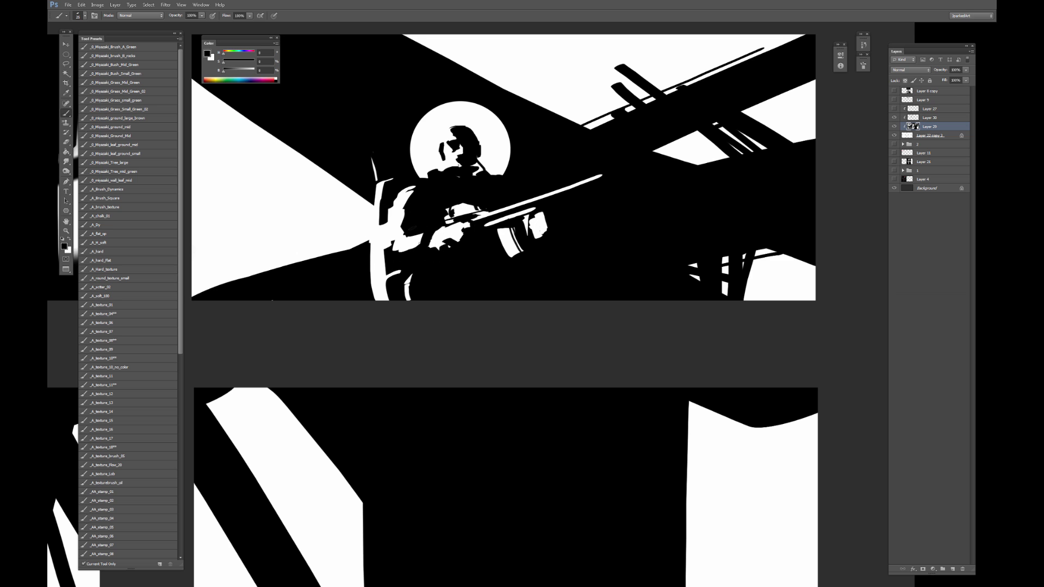
{"action": "key", "text": "x"}
{"action": "key", "text": "x"}
Paint two small black soldier silhouettes on the slope behind the rifleman, with white highlights on the farther left one.
{"action": "key", "text": "ctrl+minus"}
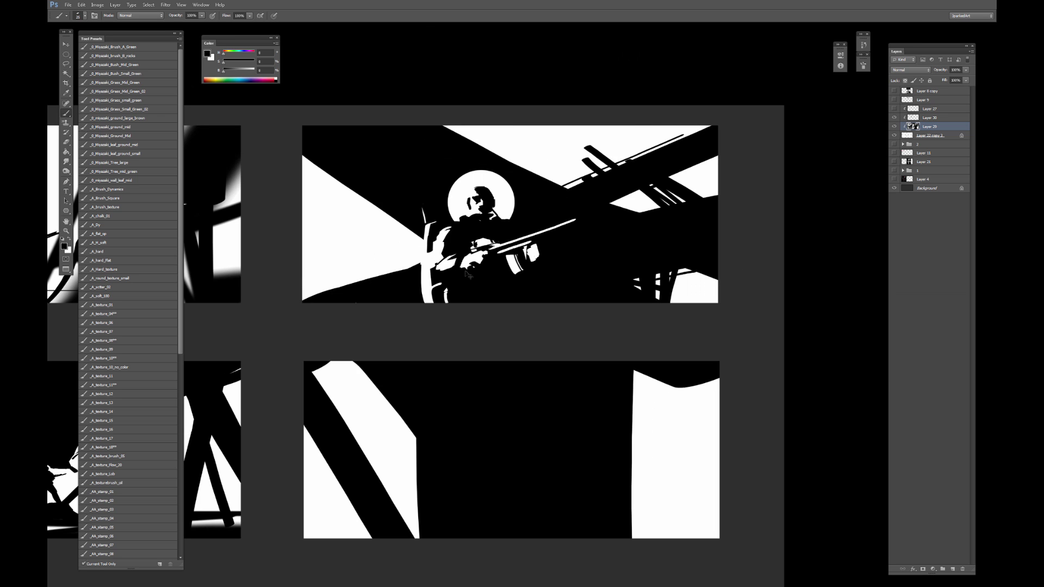
{"action": "mouse_move", "coordinate": [374, 266]}
{"action": "left_mouse_down"}
{"action": "mouse_move", "coordinate": [383, 256]}
{"action": "mouse_move", "coordinate": [370, 276]}
{"action": "mouse_move", "coordinate": [409, 260]}
{"action": "left_mouse_up"}
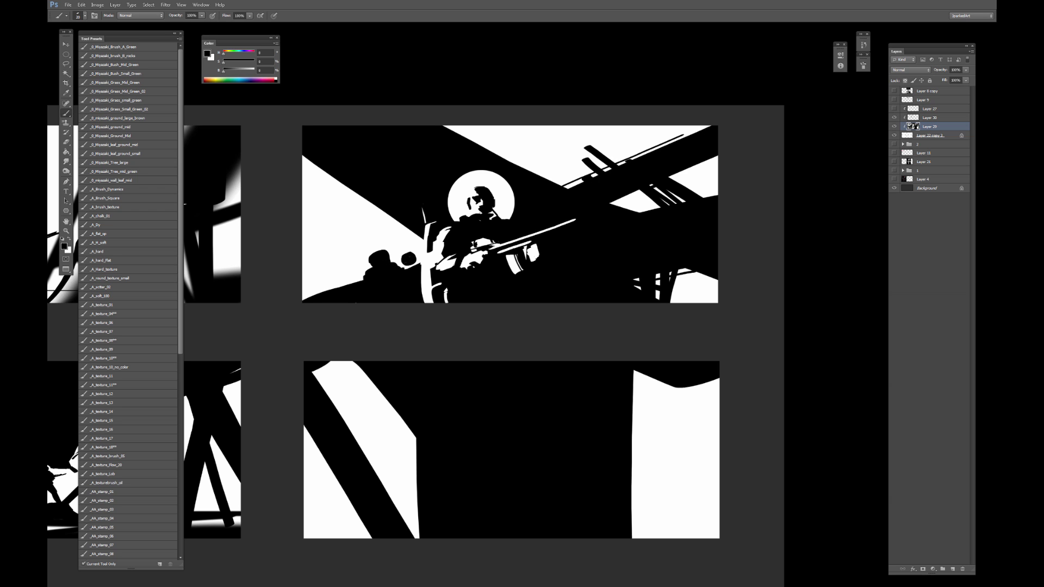
{"action": "key", "text": "x"}
{"action": "left_click_drag", "start_coordinate": [360, 278], "coordinate": [374, 279]}
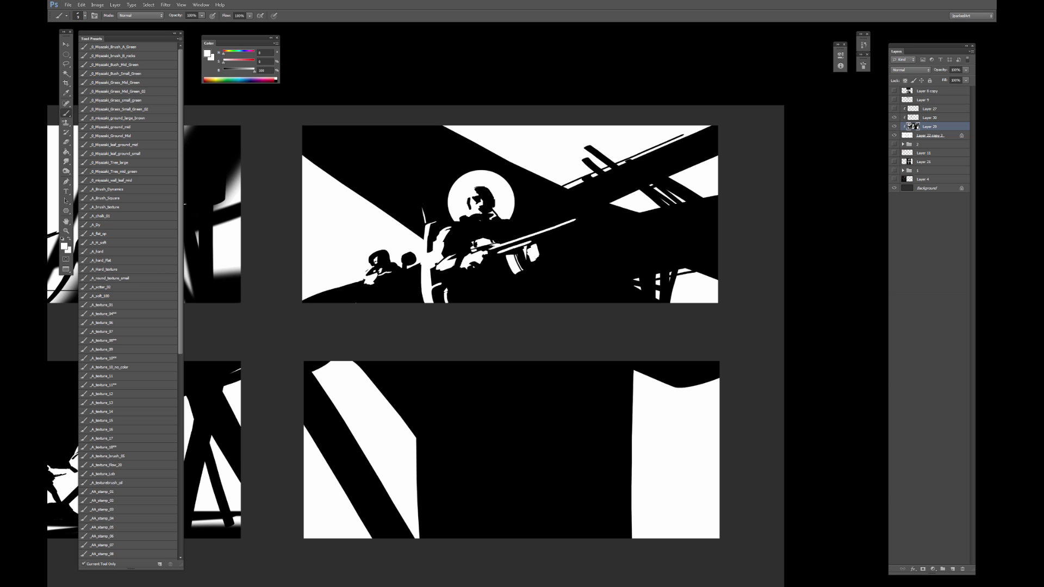
{"action": "key", "text": "x"}
{"action": "left_click", "coordinate": [405, 281], "text": "alt"}
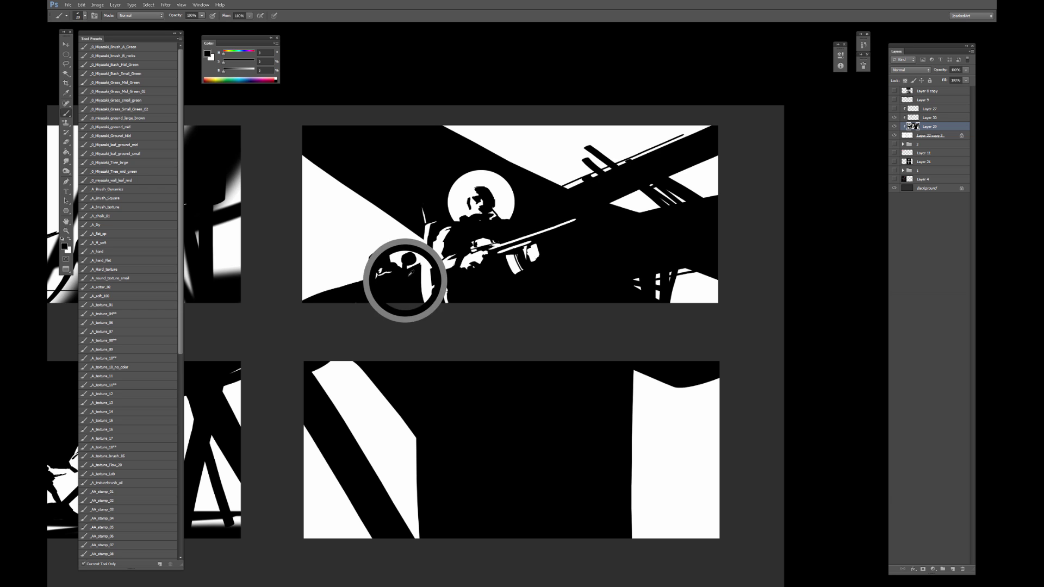
{"action": "key", "text": "bracketright"}
{"action": "key", "text": "bracketright"}
{"action": "left_click_drag", "start_coordinate": [411, 273], "coordinate": [410, 267]}
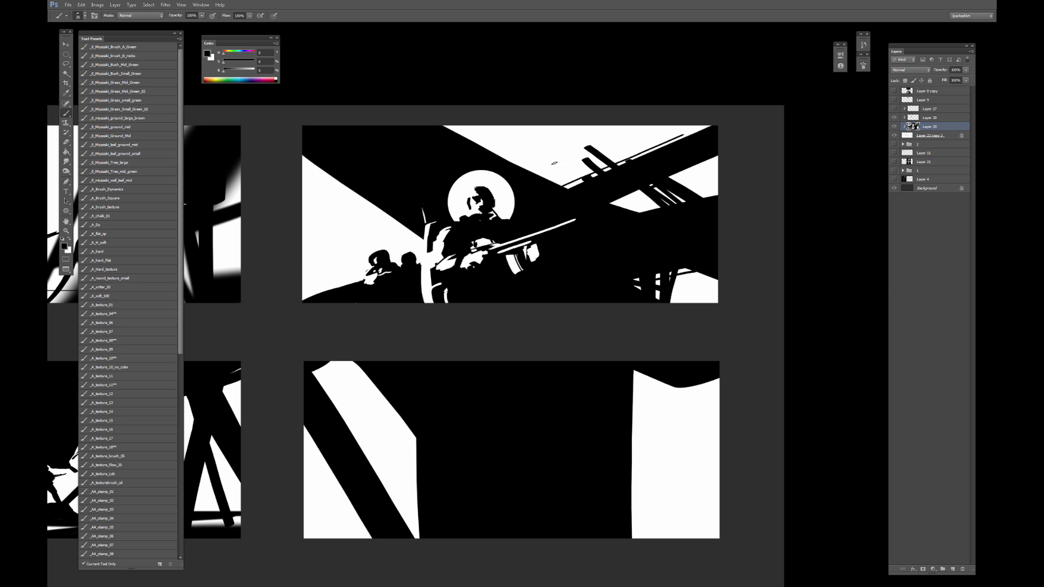
Add steep diagonal black beams across the white sky at the top of the upper frame.
{"action": "left_click", "coordinate": [550, 213], "text": "alt"}
{"action": "left_click", "coordinate": [571, 222]}
{"action": "key", "text": "bracketright"}
{"action": "key", "text": "bracketright"}
{"action": "key", "text": "bracketright"}
{"action": "mouse_move", "coordinate": [500, 126]}
{"action": "left_mouse_down"}
{"action": "mouse_move", "coordinate": [524, 169]}
{"action": "mouse_move", "coordinate": [488, 128]}
{"action": "mouse_move", "coordinate": [507, 161]}
{"action": "left_mouse_up"}
{"action": "left_click_drag", "start_coordinate": [450, 125], "coordinate": [485, 148]}
{"action": "key", "text": "bracketright"}
{"action": "key", "text": "bracketright"}
{"action": "key", "text": "bracketright"}
{"action": "key", "text": "bracketright"}
{"action": "key", "text": "bracketright"}
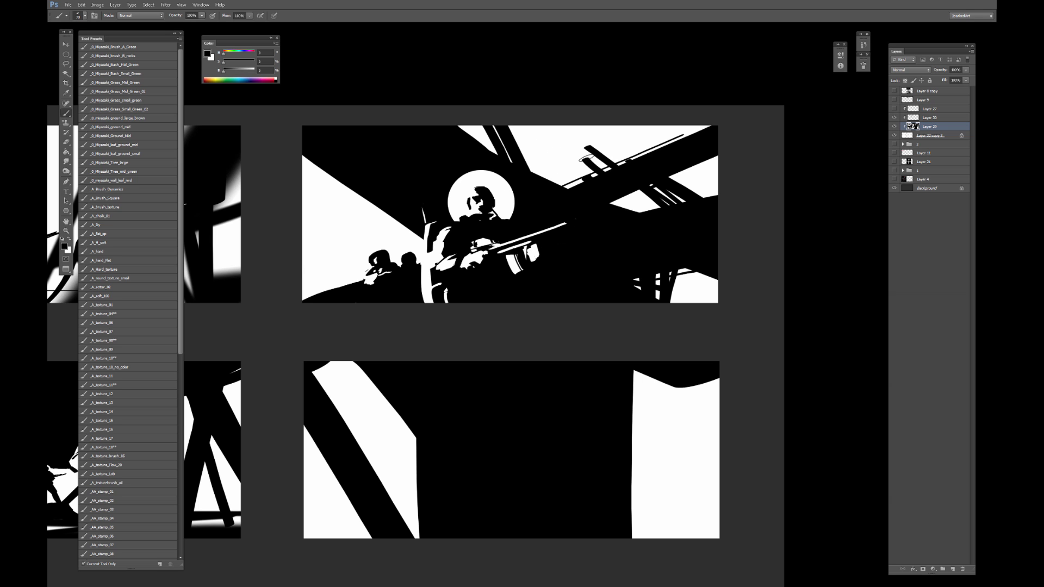
{"action": "key", "text": "bracketleft"}
{"action": "key", "text": "bracketleft"}
Paint a broad white rising slope across the bottom of the lower frame.
{"action": "left_click_drag", "start_coordinate": [474, 258], "coordinate": [505, 133]}
{"action": "left_click", "coordinate": [440, 344], "text": "alt"}
{"action": "key", "text": "bracketright"}
{"action": "key", "text": "bracketright"}
{"action": "key", "text": "bracketright"}
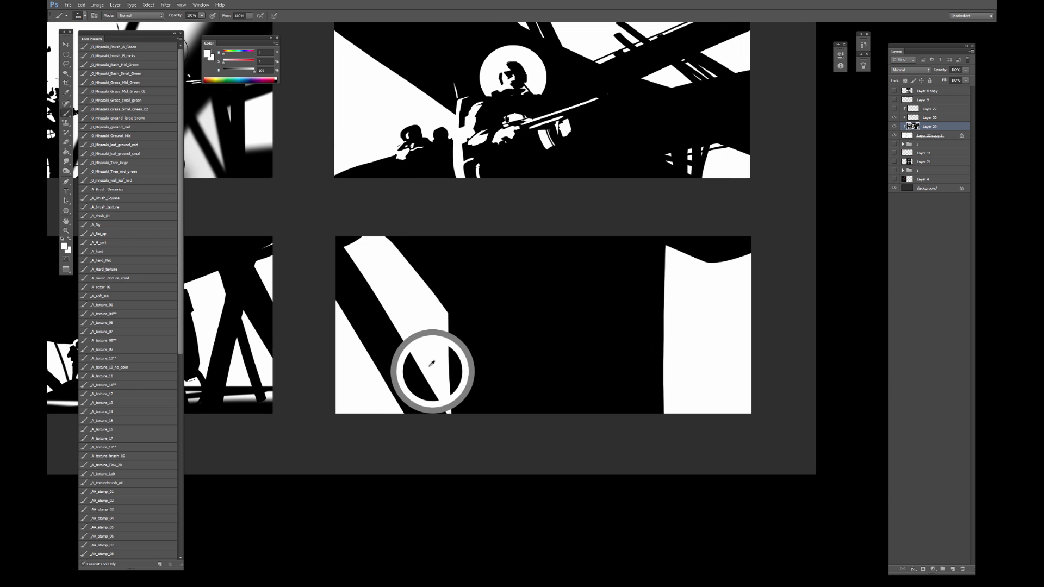
{"action": "left_click_drag", "start_coordinate": [354, 401], "coordinate": [702, 340]}
Paint a black ground mound over the lower frame's slope, leaving a narrow diagonal white strip.
{"action": "left_click", "coordinate": [590, 385], "text": "alt"}
{"action": "key", "text": "bracketright"}
{"action": "key", "text": "bracketright"}
{"action": "key", "text": "bracketright"}
{"action": "mouse_move", "coordinate": [389, 418]}
{"action": "left_mouse_down"}
{"action": "mouse_move", "coordinate": [676, 362]}
{"action": "mouse_move", "coordinate": [742, 324]}
{"action": "left_mouse_up"}
Reshape the left edge of the large black mass in the lower frame with an irregular black outline.
{"action": "key", "text": "bracketleft"}
{"action": "key", "text": "bracketleft"}
{"action": "key", "text": "bracketleft"}
{"action": "key", "text": "bracketleft"}
{"action": "key", "text": "bracketleft"}
{"action": "key", "text": "bracketleft"}
{"action": "key", "text": "bracketleft"}
{"action": "key", "text": "bracketleft"}
{"action": "key", "text": "bracketleft"}
{"action": "key", "text": "bracketleft"}
{"action": "key", "text": "bracketleft"}
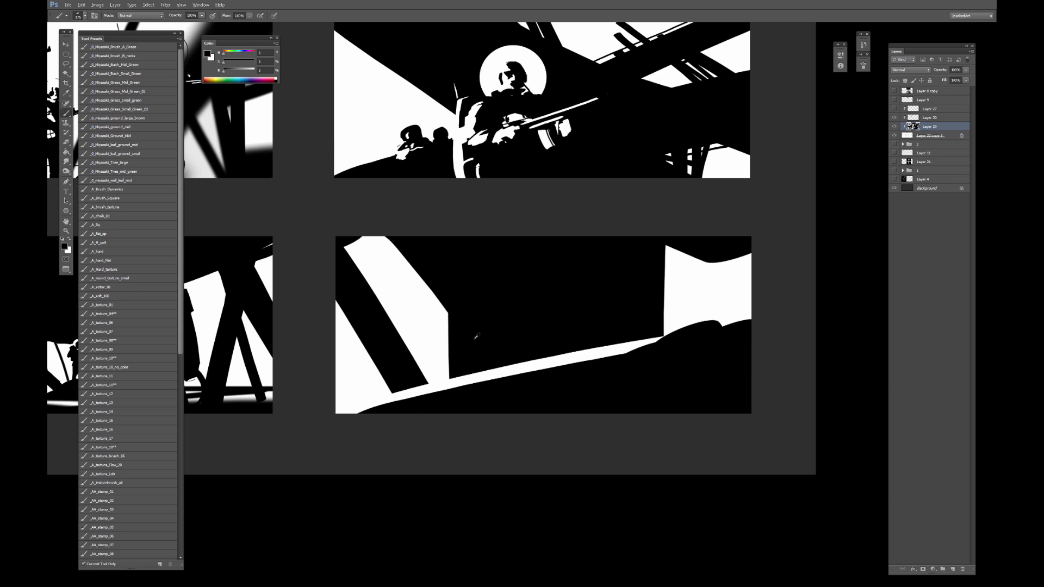
{"action": "mouse_move", "coordinate": [420, 278]}
{"action": "left_mouse_down"}
{"action": "mouse_move", "coordinate": [449, 341]}
{"action": "mouse_move", "coordinate": [422, 288]}
{"action": "mouse_move", "coordinate": [438, 338]}
{"action": "mouse_move", "coordinate": [424, 335]}
{"action": "left_mouse_up"}
Add thin tangled black strokes and small debris along the lower left edge of the black mass.
{"action": "key", "text": "bracketleft"}
{"action": "key", "text": "bracketleft"}
{"action": "key", "text": "bracketleft"}
{"action": "key", "text": "bracketleft"}
{"action": "key", "text": "bracketleft"}
{"action": "key", "text": "bracketleft"}
{"action": "key", "text": "bracketleft"}
{"action": "left_click_drag", "start_coordinate": [404, 341], "coordinate": [416, 325]}
{"action": "left_click_drag", "start_coordinate": [421, 334], "coordinate": [411, 348]}
{"action": "mouse_move", "coordinate": [425, 342]}
{"action": "left_mouse_down"}
{"action": "mouse_move", "coordinate": [446, 371]}
{"action": "mouse_move", "coordinate": [427, 379]}
{"action": "left_mouse_up"}
Paint black beams and curved struts across the white opening on the right of the lower frame.
{"action": "key", "text": "bracketright"}
{"action": "key", "text": "bracketright"}
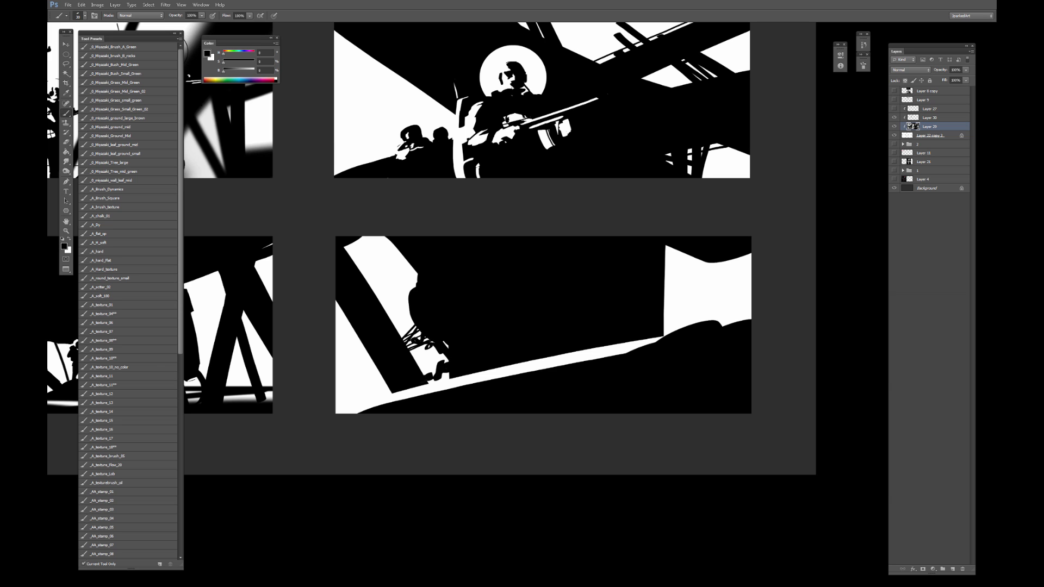
{"action": "left_click_drag", "start_coordinate": [658, 295], "coordinate": [664, 333]}
{"action": "key", "text": "bracketright"}
{"action": "mouse_move", "coordinate": [669, 268]}
{"action": "left_mouse_down"}
{"action": "mouse_move", "coordinate": [695, 322]}
{"action": "mouse_move", "coordinate": [678, 311]}
{"action": "mouse_move", "coordinate": [682, 328]}
{"action": "mouse_move", "coordinate": [731, 321]}
{"action": "left_mouse_up"}
{"action": "key", "text": "bracketleft"}
{"action": "key", "text": "bracketleft"}
{"action": "key", "text": "bracketleft"}
{"action": "key", "text": "bracketleft"}
{"action": "left_click_drag", "start_coordinate": [712, 264], "coordinate": [735, 321]}
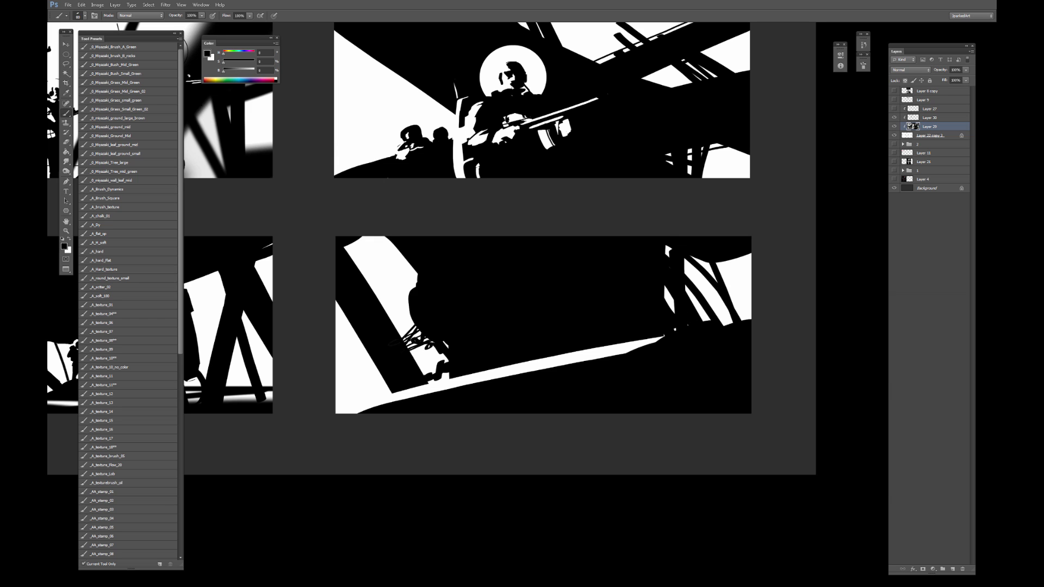
Draw thin black wires across the white areas beside the diagonal beam on the left of the lower frame.
{"action": "key", "text": "bracketleft"}
{"action": "key", "text": "bracketleft"}
{"action": "key", "text": "bracketleft"}
{"action": "key", "text": "bracketleft"}
{"action": "key", "text": "bracketleft"}
{"action": "key", "text": "bracketleft"}
{"action": "left_click_drag", "start_coordinate": [336, 336], "coordinate": [363, 346]}
{"action": "left_click_drag", "start_coordinate": [384, 309], "coordinate": [409, 311]}
Draw a bundle of fine black cables from the lower frame's top edge down to the black mass.
{"action": "left_click_drag", "start_coordinate": [363, 238], "coordinate": [413, 288]}
{"action": "left_click_drag", "start_coordinate": [373, 240], "coordinate": [416, 270]}
{"action": "left_click_drag", "start_coordinate": [360, 238], "coordinate": [401, 254]}
{"action": "left_click_drag", "start_coordinate": [351, 241], "coordinate": [417, 279]}
{"action": "left_click_drag", "start_coordinate": [365, 237], "coordinate": [417, 288]}
{"action": "left_click_drag", "start_coordinate": [368, 237], "coordinate": [417, 283]}
{"action": "mouse_move", "coordinate": [356, 266]}
{"action": "left_mouse_down"}
{"action": "mouse_move", "coordinate": [414, 284]}
{"action": "mouse_move", "coordinate": [411, 316]}
{"action": "left_mouse_up"}
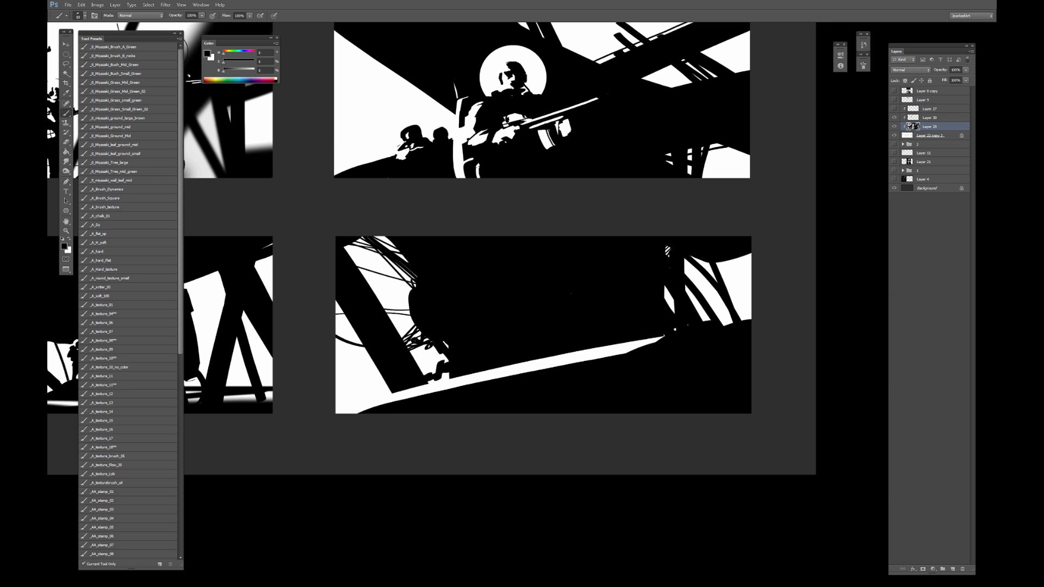
Add thin white diagonal streaks across the black ground at the bottom of the lower frame.
{"action": "key", "text": "x"}
{"action": "left_click_drag", "start_coordinate": [536, 385], "coordinate": [644, 349]}
{"action": "mouse_move", "coordinate": [424, 413]}
{"action": "left_mouse_down"}
{"action": "mouse_move", "coordinate": [593, 365]}
{"action": "mouse_move", "coordinate": [500, 391]}
{"action": "left_mouse_up"}
{"action": "key", "text": "x"}
{"action": "key", "text": "bracketright"}
{"action": "key", "text": "bracketright"}
{"action": "key", "text": "bracketright"}
{"action": "key", "text": "bracketright"}
{"action": "key", "text": "bracketright"}
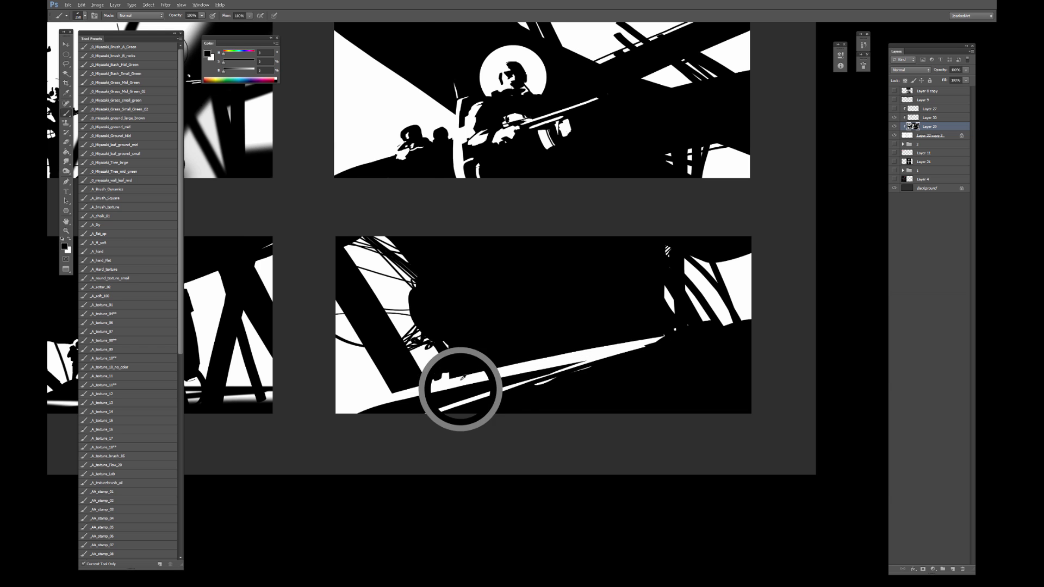
Trim the left edge and foot of the diagonal beam in the lower frame with a small white brush.
{"action": "key", "text": "ctrl+plus"}
{"action": "key", "text": "x"}
{"action": "key", "text": "bracketleft"}
{"action": "key", "text": "bracketleft"}
{"action": "key", "text": "bracketleft"}
{"action": "key", "text": "bracketleft"}
{"action": "key", "text": "bracketleft"}
{"action": "key", "text": "bracketleft"}
{"action": "key", "text": "bracketleft"}
{"action": "key", "text": "bracketleft"}
{"action": "key", "text": "bracketleft"}
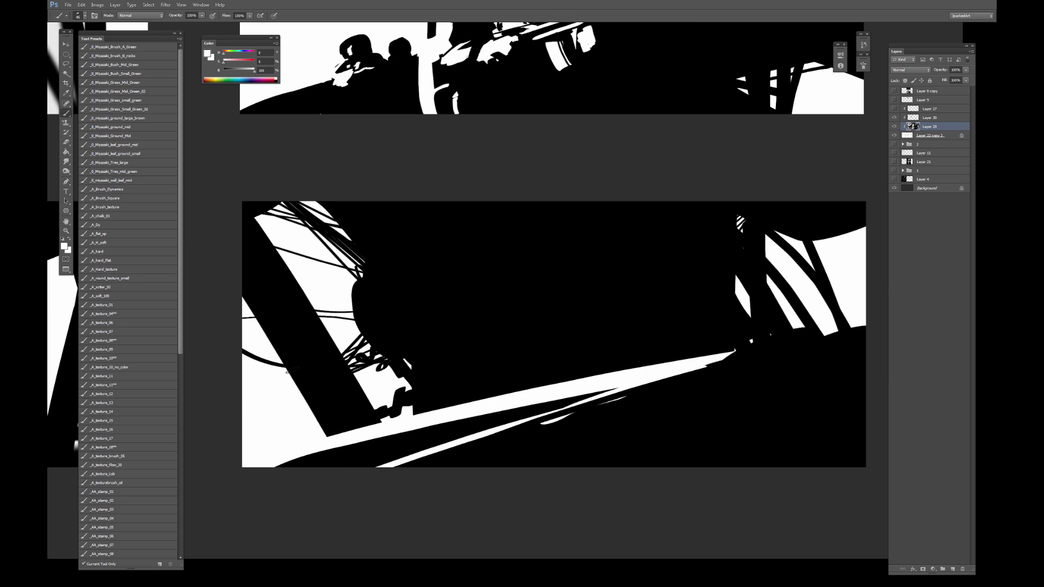
{"action": "left_click_drag", "start_coordinate": [288, 369], "coordinate": [338, 445]}
Add small black debris shapes along the edges of the white ground strip near the diagonal beam's foot.
{"action": "mouse_move", "coordinate": [447, 411]}
{"action": "left_mouse_down"}
{"action": "mouse_move", "coordinate": [436, 391]}
{"action": "mouse_move", "coordinate": [457, 407]}
{"action": "left_mouse_up"}
{"action": "left_click", "coordinate": [458, 408], "text": "alt"}
{"action": "key", "text": "bracketleft"}
{"action": "key", "text": "d"}
{"action": "left_click", "coordinate": [374, 446], "text": "alt"}
{"action": "key", "text": "bracketright"}
{"action": "left_click_drag", "start_coordinate": [339, 450], "coordinate": [356, 450]}
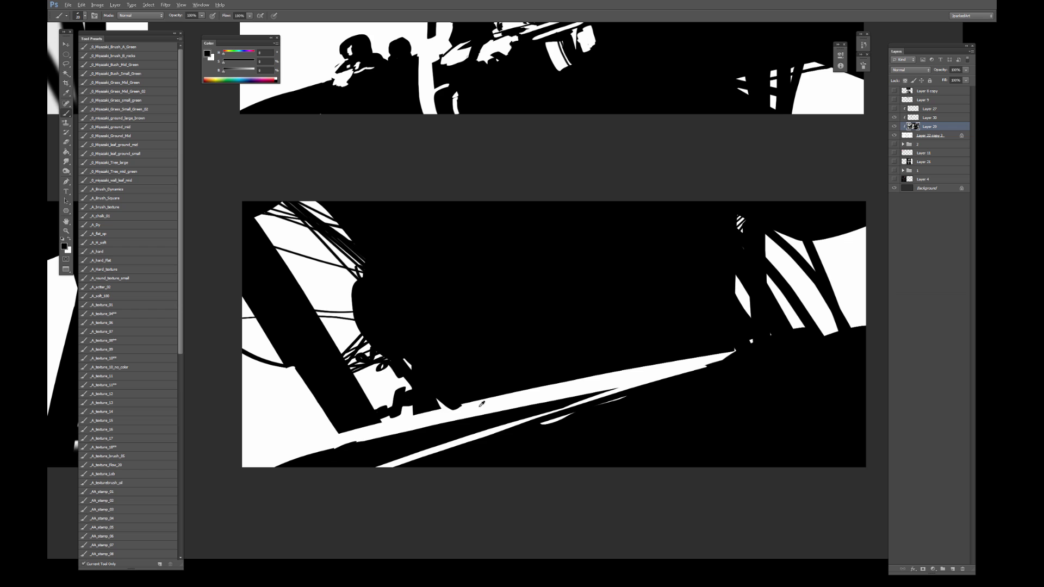
Paint a small white standing figure with a round head against the black mass, above the middle of the ground strip.
{"action": "key", "text": "x"}
{"action": "key", "text": "bracketleft"}
{"action": "key", "text": "bracketleft"}
{"action": "mouse_move", "coordinate": [569, 329]}
{"action": "left_mouse_down"}
{"action": "mouse_move", "coordinate": [579, 334]}
{"action": "mouse_move", "coordinate": [563, 344]}
{"action": "mouse_move", "coordinate": [576, 342]}
{"action": "mouse_move", "coordinate": [562, 348]}
{"action": "mouse_move", "coordinate": [582, 312]}
{"action": "left_mouse_up"}
{"action": "key", "text": "bracketright"}
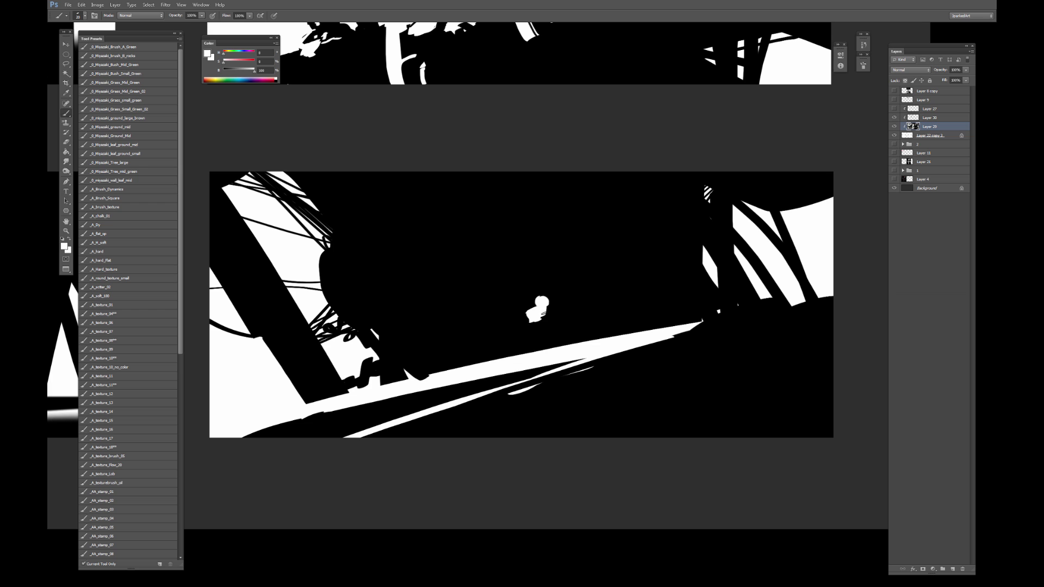
{"action": "mouse_move", "coordinate": [545, 317]}
{"action": "left_mouse_down"}
{"action": "mouse_move", "coordinate": [554, 330]}
{"action": "mouse_move", "coordinate": [539, 330]}
{"action": "mouse_move", "coordinate": [556, 351]}
{"action": "mouse_move", "coordinate": [543, 342]}
{"action": "left_mouse_up"}
{"action": "key", "text": "bracketright"}
{"action": "key", "text": "bracketright"}
{"action": "key", "text": "bracketleft"}
{"action": "key", "text": "bracketright"}
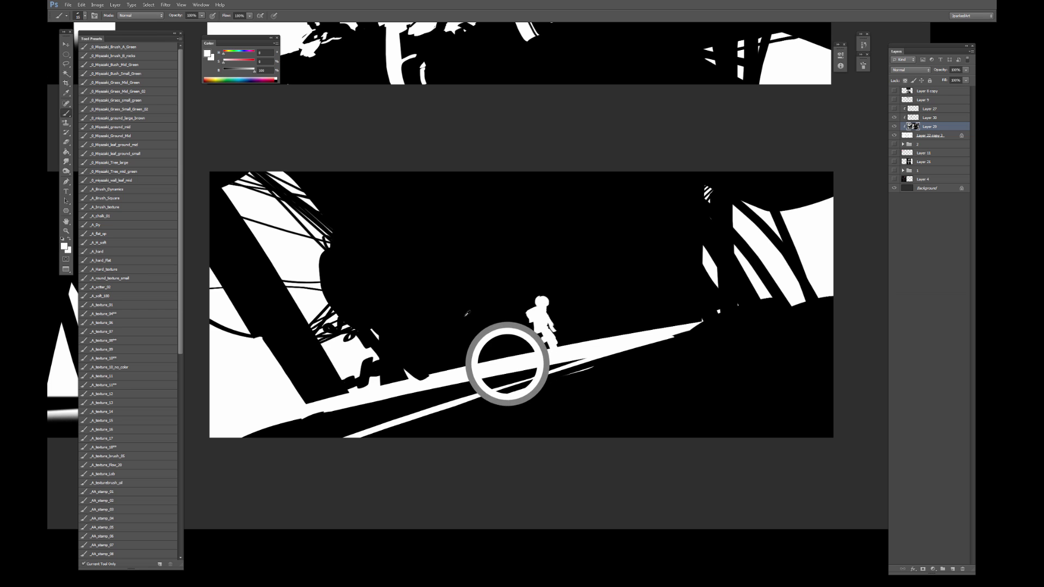
Paint a second small white figure with a backpack on the ground strip, to the left of the first.
{"action": "left_click", "coordinate": [456, 336]}
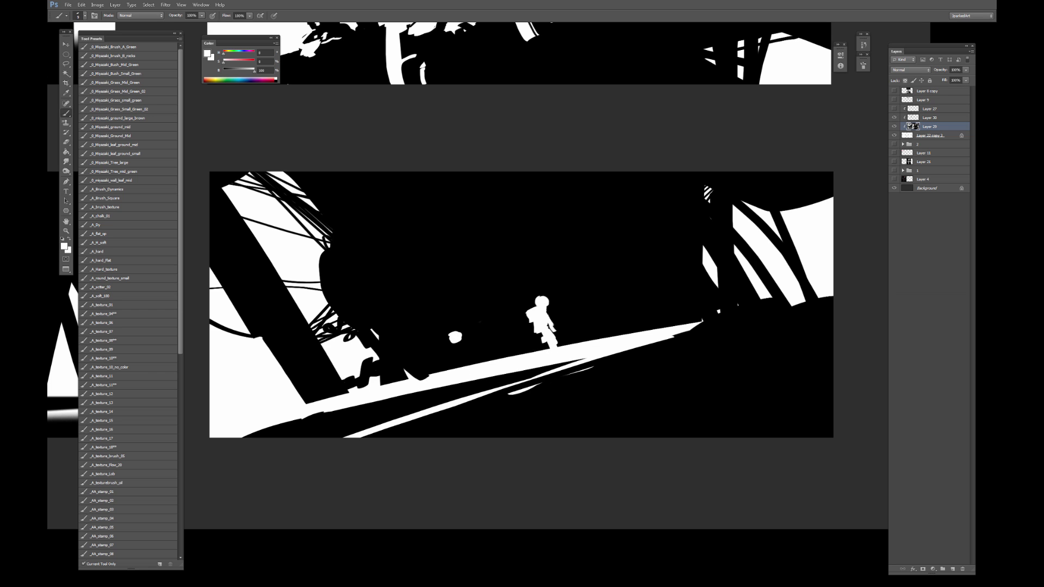
{"action": "key", "text": "ctrl+z"}
{"action": "mouse_move", "coordinate": [476, 322]}
{"action": "left_mouse_down"}
{"action": "mouse_move", "coordinate": [461, 341]}
{"action": "mouse_move", "coordinate": [466, 333]}
{"action": "mouse_move", "coordinate": [482, 346]}
{"action": "mouse_move", "coordinate": [469, 363]}
{"action": "left_mouse_up"}
{"action": "key", "text": "bracketright"}
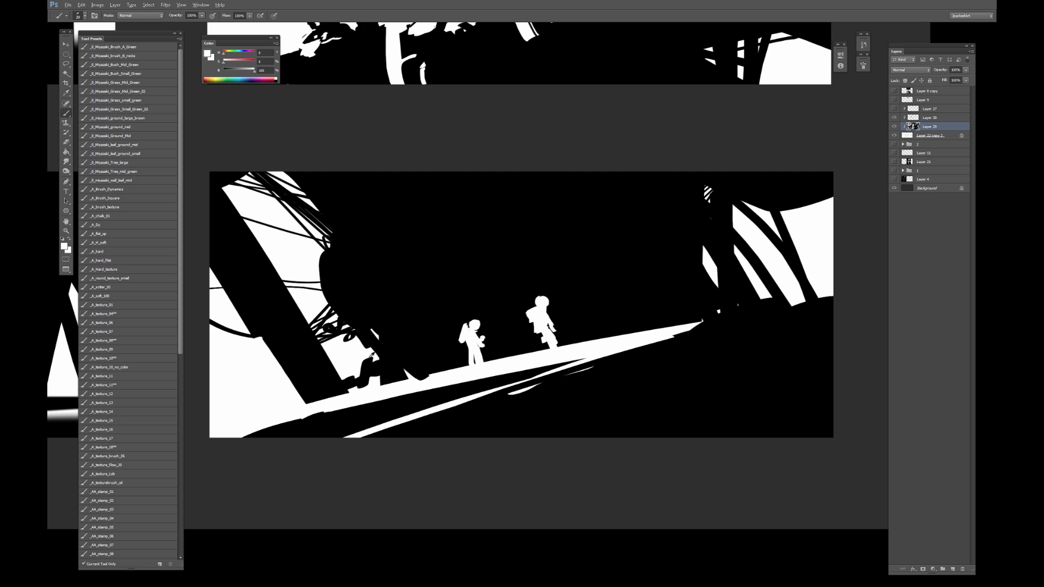
Paint a third small white figure at the foot of the diagonal beam and carve its helmet in black.
{"action": "mouse_move", "coordinate": [330, 379]}
{"action": "left_mouse_down", "text": "alt"}
{"action": "mouse_move", "coordinate": [319, 405]}
{"action": "mouse_move", "coordinate": [299, 375]}
{"action": "mouse_move", "coordinate": [303, 401]}
{"action": "left_mouse_up", "text": "alt"}
{"action": "key", "text": "bracketleft"}
{"action": "key", "text": "x"}
{"action": "key", "text": "bracketright"}
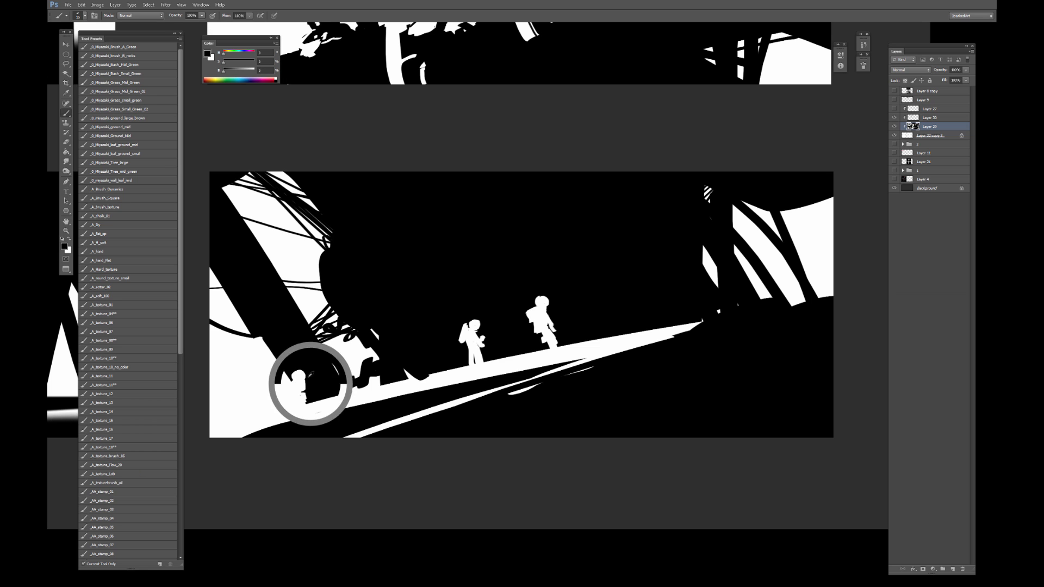
{"action": "key", "text": "bracketleft"}
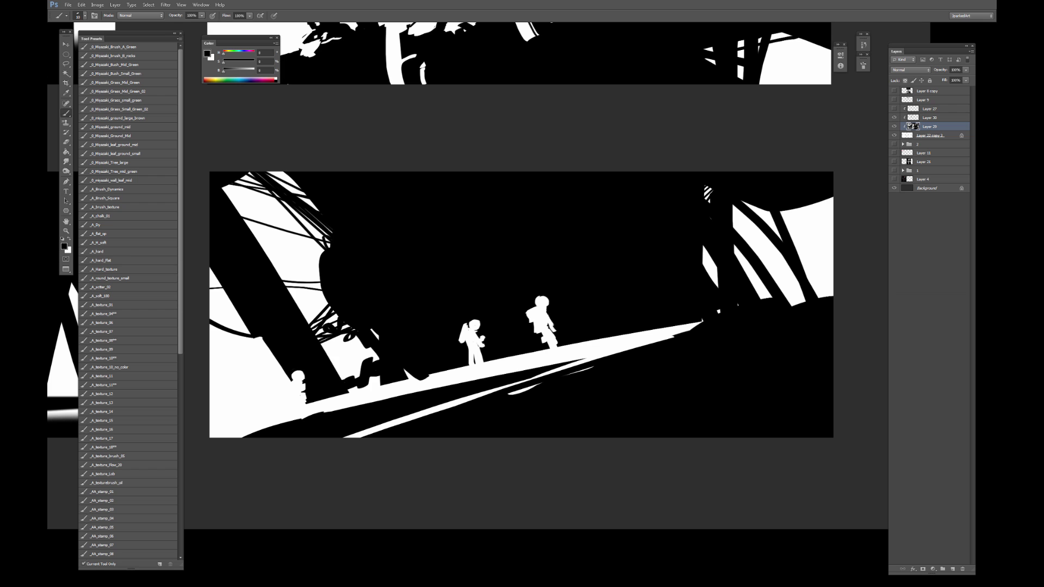
{"action": "key", "text": "bracketright"}
{"action": "left_click_drag", "start_coordinate": [301, 388], "coordinate": [302, 394]}
{"action": "left_click", "coordinate": [308, 380], "text": "alt"}
Shade the third figure's body in black and paint black shadows across the white ground strip beside it.
{"action": "mouse_move", "coordinate": [299, 402]}
{"action": "left_mouse_down"}
{"action": "mouse_move", "coordinate": [346, 408]}
{"action": "mouse_move", "coordinate": [328, 398]}
{"action": "mouse_move", "coordinate": [379, 380]}
{"action": "left_mouse_up"}
{"action": "left_click", "coordinate": [299, 396], "text": "alt"}
{"action": "key", "text": "x"}
{"action": "key", "text": "]"}
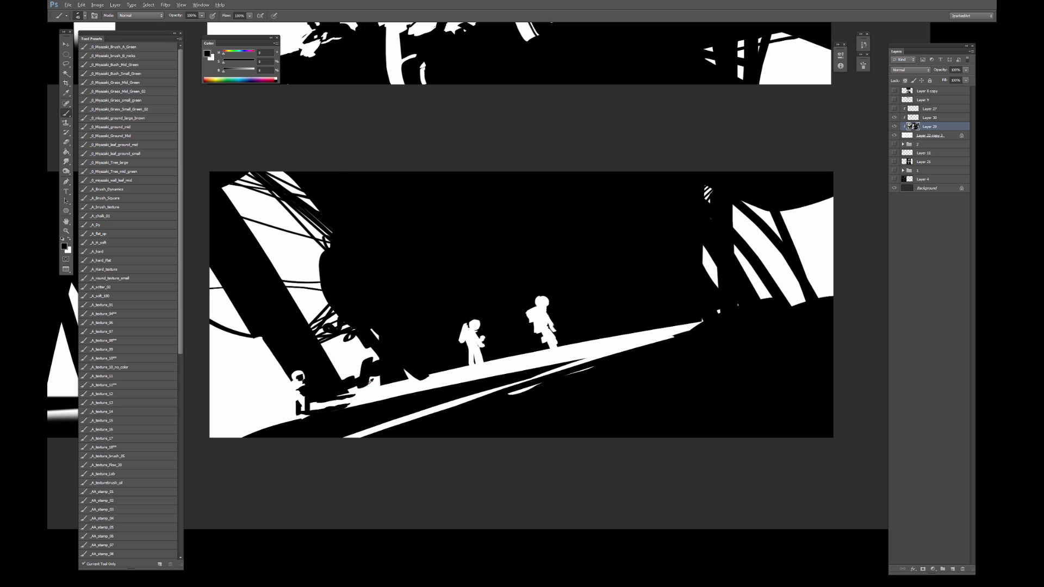
{"action": "right_click", "coordinate": [371, 383], "text": "alt"}
{"action": "left_click_drag", "start_coordinate": [313, 405], "coordinate": [471, 393]}
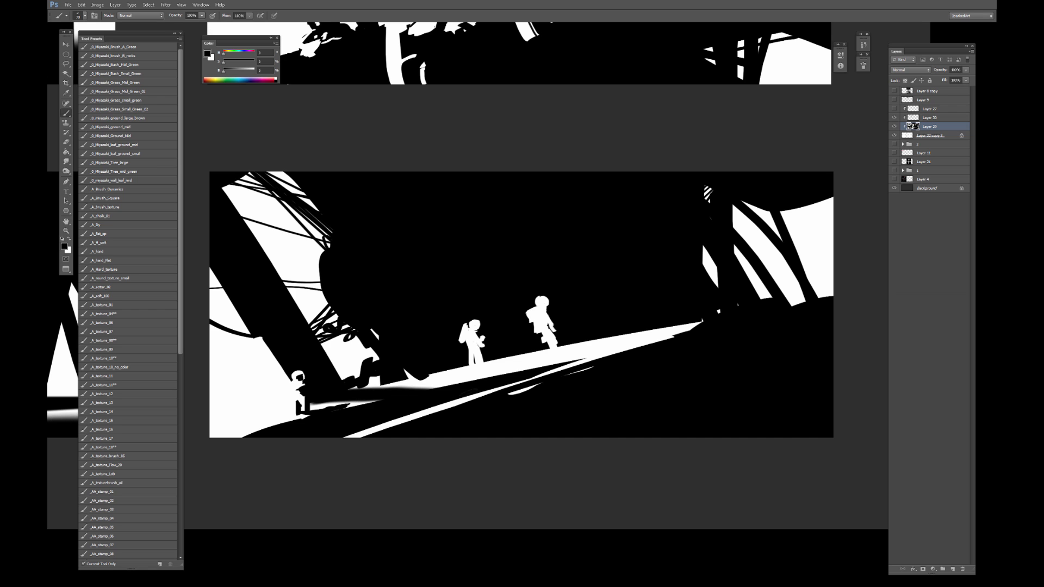
{"action": "left_click_drag", "start_coordinate": [369, 385], "coordinate": [418, 376]}
Paint soft black cast shadows on the ground strip from the feet of the two figures on the slope.
{"action": "key", "text": "["}
{"action": "key", "text": "["}
{"action": "key", "text": "["}
{"action": "key", "text": "["}
{"action": "key", "text": "["}
{"action": "key", "text": "["}
{"action": "key", "text": "["}
{"action": "mouse_move", "coordinate": [481, 373]}
{"action": "left_mouse_down"}
{"action": "mouse_move", "coordinate": [531, 370]}
{"action": "mouse_move", "coordinate": [496, 373]}
{"action": "mouse_move", "coordinate": [480, 363]}
{"action": "left_mouse_up"}
{"action": "key", "text": "]"}
{"action": "key", "text": "]"}
{"action": "key", "text": "]"}
{"action": "mouse_move", "coordinate": [556, 351]}
{"action": "left_mouse_down"}
{"action": "mouse_move", "coordinate": [631, 348]}
{"action": "mouse_move", "coordinate": [694, 328]}
{"action": "left_mouse_up"}
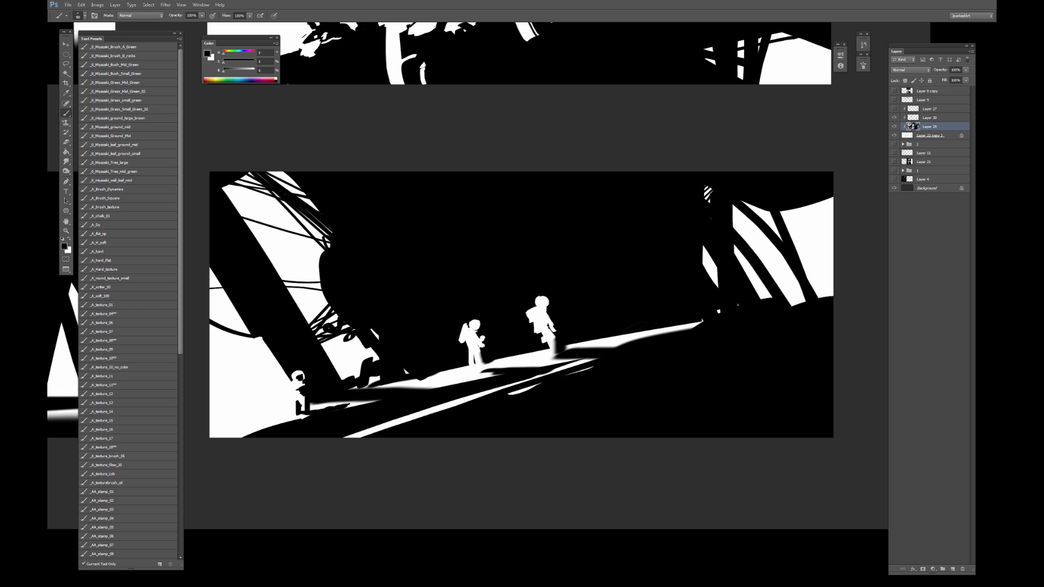
{"action": "left_click_drag", "start_coordinate": [604, 337], "coordinate": [702, 321]}
{"action": "key", "text": "ctrl+z"}
Carve the visor and backpack gap of the left slope figure in black and add a thin white rifle.
{"action": "right_click", "coordinate": [573, 271], "text": "alt"}
{"action": "key", "text": "ctrl+plus"}
{"action": "key", "text": "ctrl+plus"}
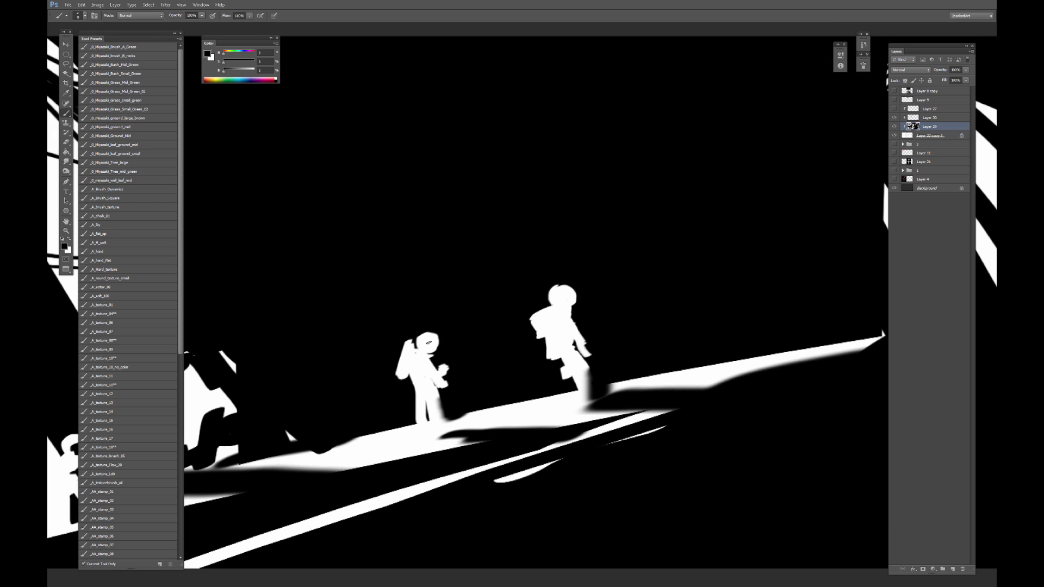
{"action": "mouse_move", "coordinate": [429, 345]}
{"action": "left_mouse_down"}
{"action": "mouse_move", "coordinate": [432, 358]}
{"action": "mouse_move", "coordinate": [418, 366]}
{"action": "mouse_move", "coordinate": [409, 354]}
{"action": "mouse_move", "coordinate": [424, 367]}
{"action": "mouse_move", "coordinate": [429, 355]}
{"action": "mouse_move", "coordinate": [438, 370]}
{"action": "mouse_move", "coordinate": [436, 361]}
{"action": "mouse_move", "coordinate": [472, 351]}
{"action": "mouse_move", "coordinate": [441, 384]}
{"action": "mouse_move", "coordinate": [471, 352]}
{"action": "left_mouse_up"}
{"action": "key", "text": "x"}
{"action": "key", "text": "x"}
{"action": "key", "text": "bracketright"}
{"action": "key", "text": "bracketright"}
{"action": "left_click", "coordinate": [471, 342], "text": "alt"}
{"action": "key", "text": "bracketleft"}
{"action": "key", "text": "bracketleft"}
{"action": "mouse_move", "coordinate": [440, 397]}
{"action": "left_mouse_down"}
{"action": "mouse_move", "coordinate": [442, 410]}
{"action": "mouse_move", "coordinate": [414, 386]}
{"action": "mouse_move", "coordinate": [422, 397]}
{"action": "left_mouse_up"}
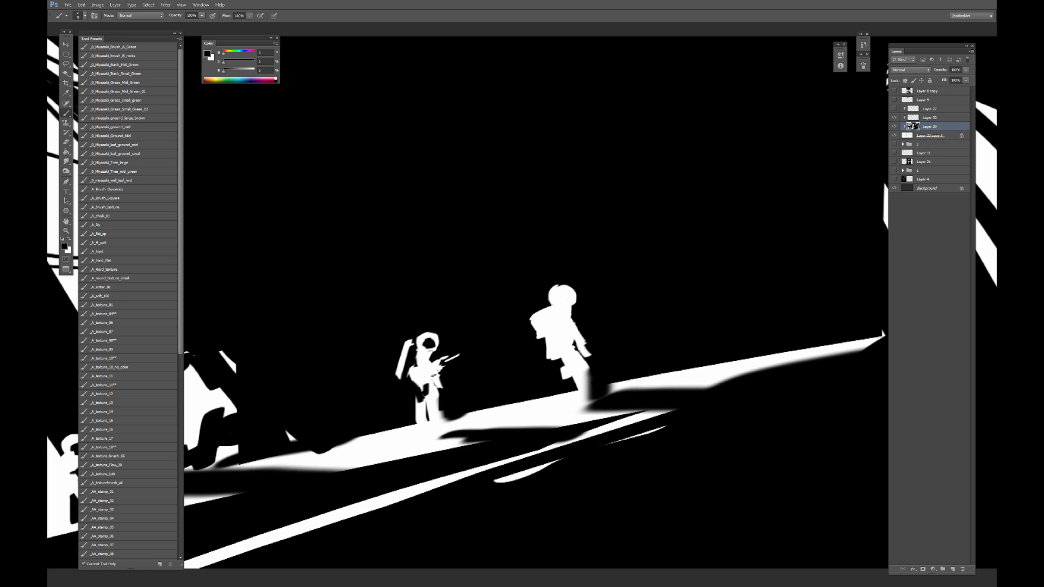
Refine the left slope figure's helmet opening and define its legs and boots.
{"action": "key", "text": "x"}
{"action": "left_click", "coordinate": [423, 351], "text": "alt"}
{"action": "left_click_drag", "start_coordinate": [422, 343], "coordinate": [428, 348]}
{"action": "key", "text": "x"}
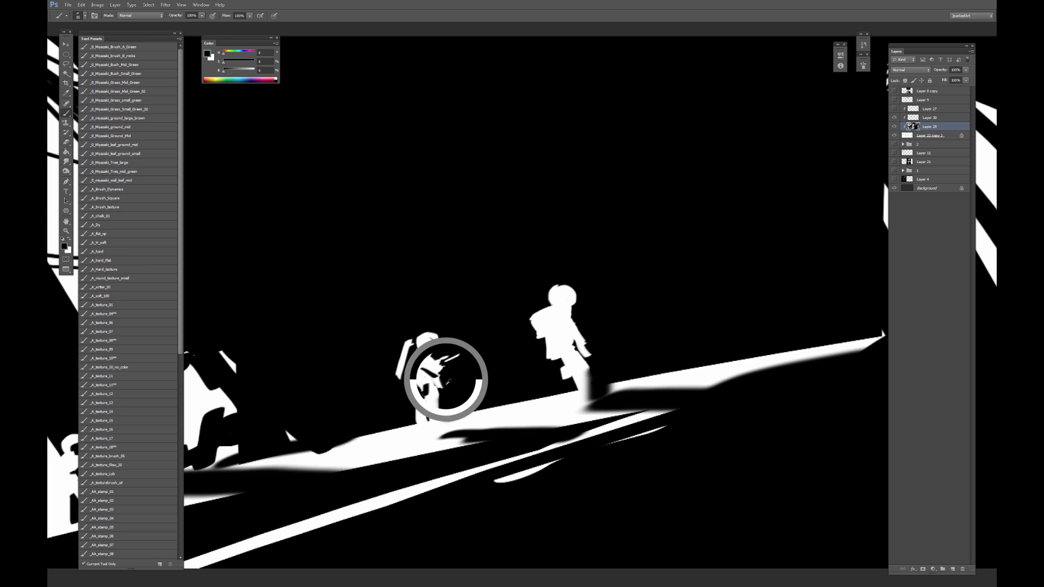
{"action": "mouse_move", "coordinate": [445, 382]}
{"action": "left_mouse_down"}
{"action": "mouse_move", "coordinate": [445, 434]}
{"action": "mouse_move", "coordinate": [428, 428]}
{"action": "left_mouse_up"}
{"action": "left_click_drag", "start_coordinate": [429, 348], "coordinate": [438, 347]}
{"action": "key", "text": "x"}
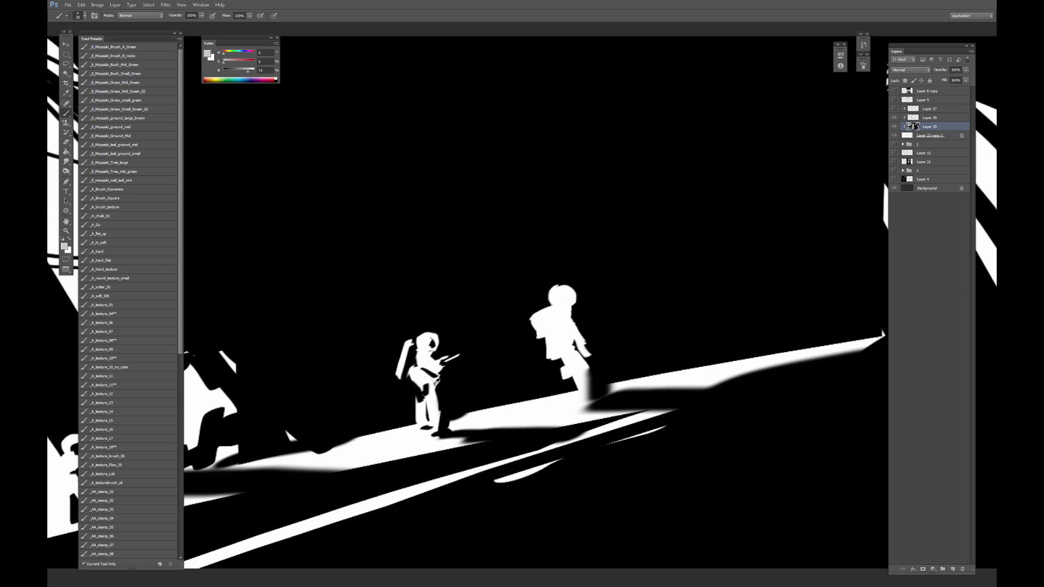
Touch up the left slope figure's hip and helmet edges with a finer black and white brush.
{"action": "key", "text": "bracketleft"}
{"action": "left_click_drag", "start_coordinate": [422, 390], "coordinate": [401, 393]}
{"action": "key", "text": "bracketleft"}
{"action": "key", "text": "x"}
{"action": "mouse_move", "coordinate": [422, 347]}
{"action": "left_mouse_down"}
{"action": "mouse_move", "coordinate": [434, 342]}
{"action": "mouse_move", "coordinate": [420, 340]}
{"action": "left_mouse_up"}
{"action": "left_click", "coordinate": [425, 350], "text": "alt"}
{"action": "left_click", "coordinate": [433, 346], "text": "alt"}
{"action": "key", "text": "bracketleft"}
{"action": "key", "text": "bracketleft"}
{"action": "left_click", "coordinate": [437, 344], "text": "alt"}
{"action": "left_click", "coordinate": [349, 359], "text": "alt"}
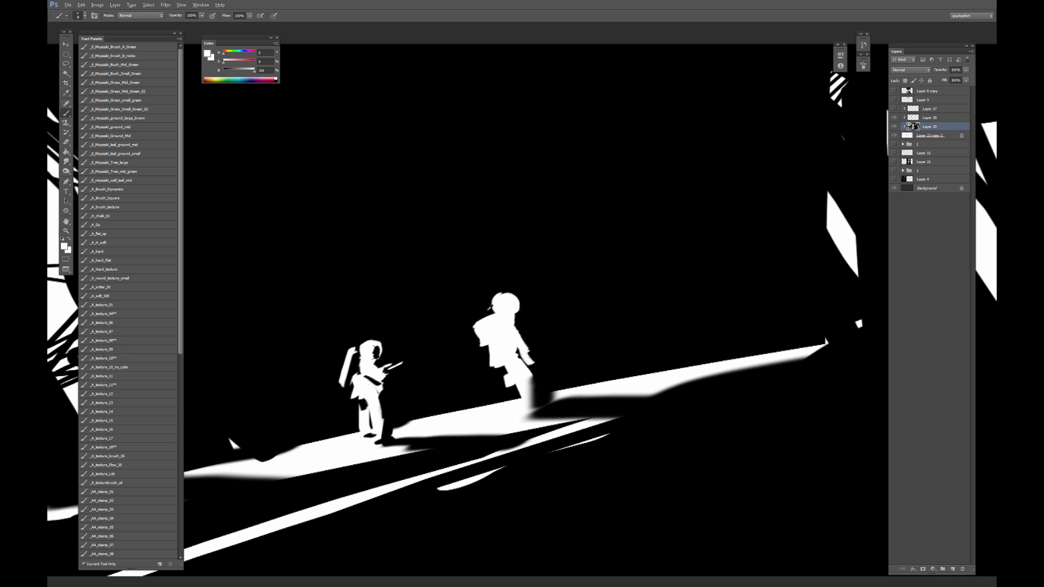
Carve a black visor into the right slope figure's helmet and a black gap between its backpack and torso.
{"action": "left_click", "coordinate": [467, 335], "text": "alt"}
{"action": "key", "text": "bracketright"}
{"action": "key", "text": "bracketright"}
{"action": "mouse_move", "coordinate": [508, 308]}
{"action": "left_mouse_down"}
{"action": "mouse_move", "coordinate": [493, 334]}
{"action": "mouse_move", "coordinate": [507, 341]}
{"action": "mouse_move", "coordinate": [517, 317]}
{"action": "left_mouse_up"}
{"action": "key", "text": "x"}
{"action": "key", "text": "x"}
{"action": "left_click", "coordinate": [507, 340], "text": "alt"}
{"action": "left_click", "coordinate": [509, 318], "text": "alt"}
{"action": "left_click", "coordinate": [522, 322], "text": "alt"}
{"action": "key", "text": "bracketleft"}
{"action": "left_click", "coordinate": [541, 373], "text": "alt"}
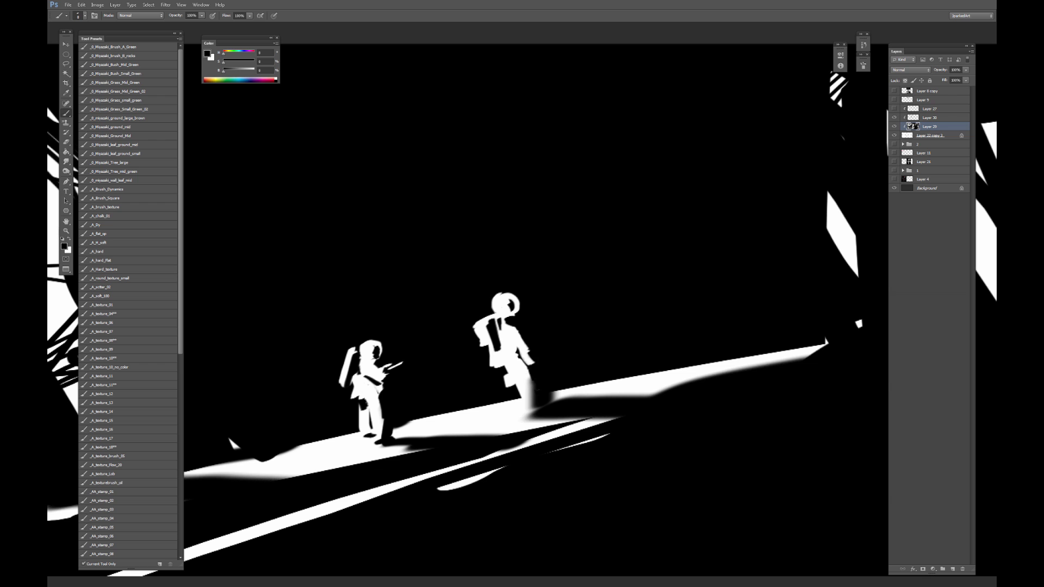
Separate the right slope figure's legs with a black gap and repaint its front leg in white.
{"action": "left_click", "coordinate": [518, 387], "text": "alt"}
{"action": "mouse_move", "coordinate": [533, 369]}
{"action": "left_mouse_down"}
{"action": "mouse_move", "coordinate": [512, 404]}
{"action": "mouse_move", "coordinate": [532, 402]}
{"action": "left_mouse_up"}
{"action": "left_click", "coordinate": [521, 393], "text": "alt"}
{"action": "key", "text": "bracketright"}
{"action": "key", "text": "bracketright"}
{"action": "left_click", "coordinate": [544, 374], "text": "alt"}
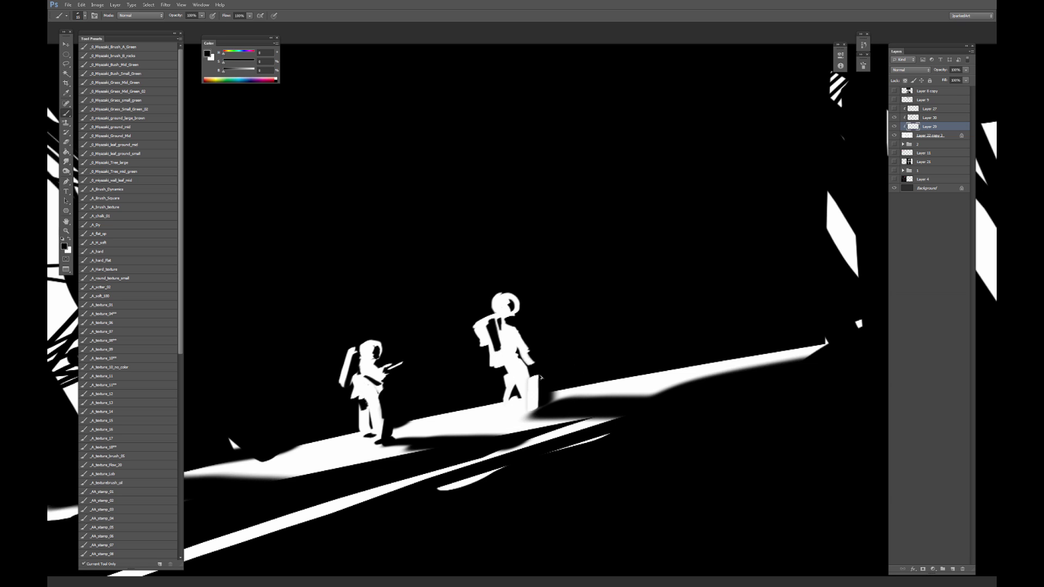
{"action": "key", "text": "ctrl+z"}
{"action": "left_click_drag", "start_coordinate": [534, 380], "coordinate": [537, 413]}
{"action": "key", "text": "x"}
{"action": "key", "text": "bracketright"}
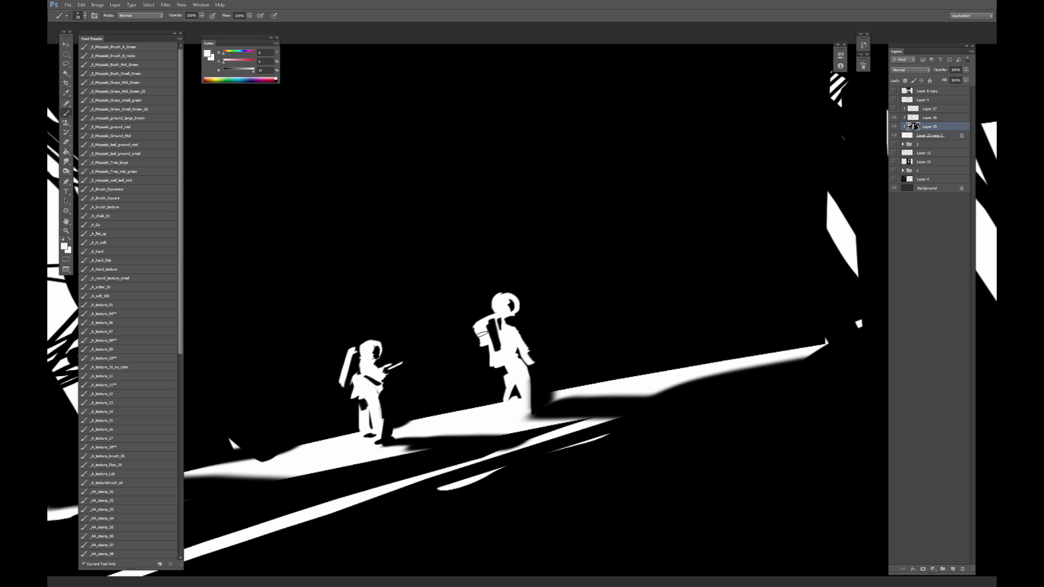
Repaint the right slope figure's backpack as a larger white block and shape its bent arm.
{"action": "mouse_move", "coordinate": [479, 326]}
{"action": "left_mouse_down"}
{"action": "mouse_move", "coordinate": [487, 361]}
{"action": "mouse_move", "coordinate": [500, 367]}
{"action": "left_mouse_up"}
{"action": "left_click", "coordinate": [466, 341], "text": "alt"}
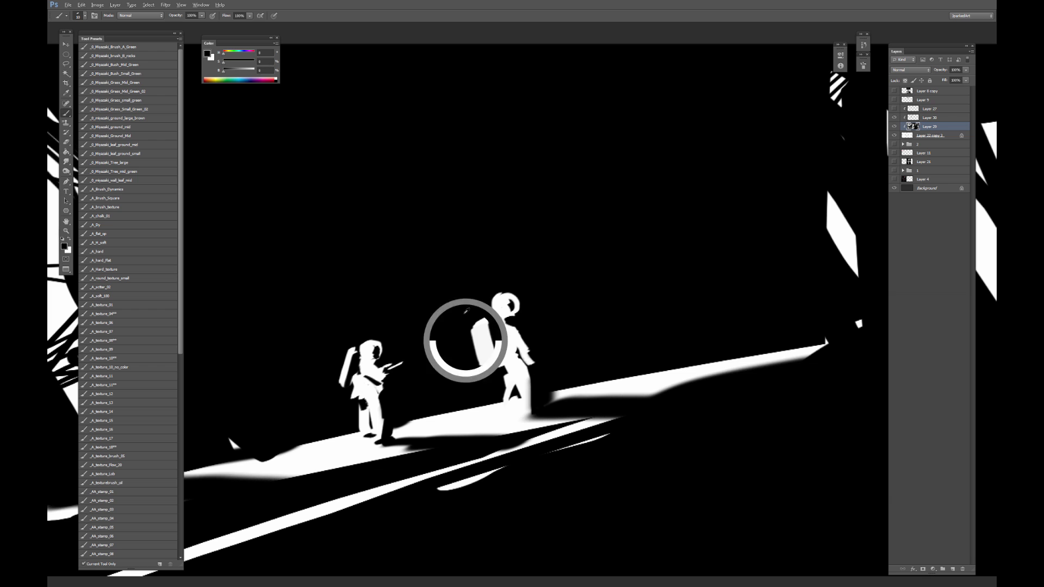
{"action": "key", "text": "bracketleft"}
{"action": "mouse_move", "coordinate": [471, 327]}
{"action": "left_mouse_down"}
{"action": "mouse_move", "coordinate": [482, 369]}
{"action": "mouse_move", "coordinate": [501, 343]}
{"action": "mouse_move", "coordinate": [527, 340]}
{"action": "mouse_move", "coordinate": [526, 364]}
{"action": "left_mouse_up"}
{"action": "left_click", "coordinate": [494, 347], "text": "alt"}
{"action": "left_click", "coordinate": [492, 351], "text": "alt"}
{"action": "left_click", "coordinate": [485, 364], "text": "alt"}
{"action": "left_click", "coordinate": [485, 351], "text": "alt"}
{"action": "left_click", "coordinate": [470, 328], "text": "alt"}
{"action": "left_click", "coordinate": [488, 344], "text": "alt"}
{"action": "left_click", "coordinate": [542, 325], "text": "alt"}
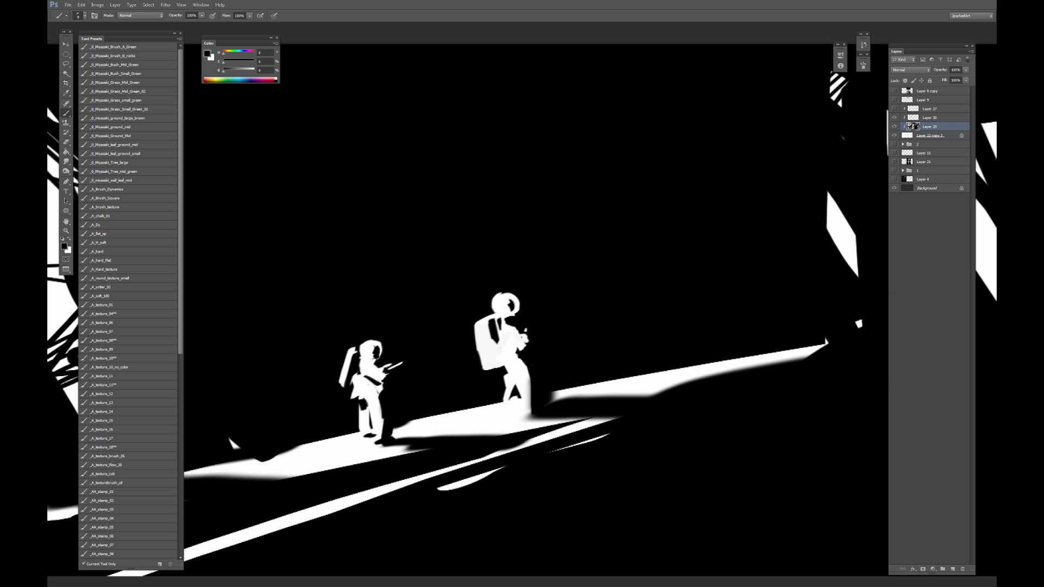
Define the right slope figure's rifle and forearm, and cut black shading into its waist.
{"action": "left_click", "coordinate": [512, 329], "text": "alt"}
{"action": "left_click", "coordinate": [540, 326], "text": "alt"}
{"action": "left_click", "coordinate": [515, 340], "text": "alt"}
{"action": "left_click", "coordinate": [518, 352], "text": "alt"}
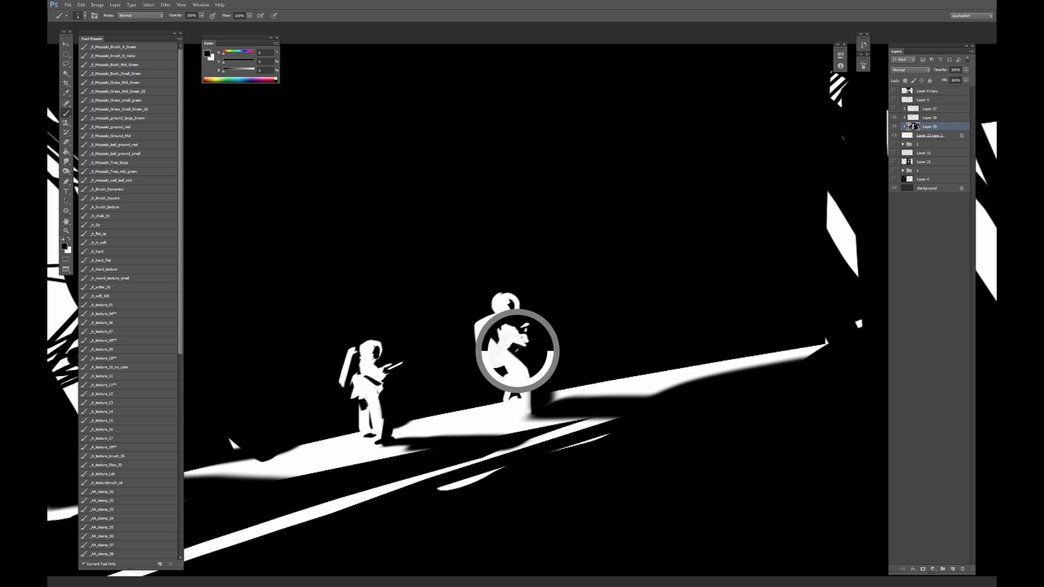
{"action": "left_click", "coordinate": [502, 350], "text": "alt"}
{"action": "mouse_move", "coordinate": [507, 357]}
{"action": "left_mouse_down"}
{"action": "mouse_move", "coordinate": [522, 352]}
{"action": "mouse_move", "coordinate": [504, 367]}
{"action": "mouse_move", "coordinate": [502, 358]}
{"action": "left_mouse_up"}
{"action": "left_click", "coordinate": [524, 354], "text": "alt"}
{"action": "key", "text": "["}
{"action": "left_click", "coordinate": [509, 351], "text": "alt"}
{"action": "left_click", "coordinate": [517, 354], "text": "alt"}
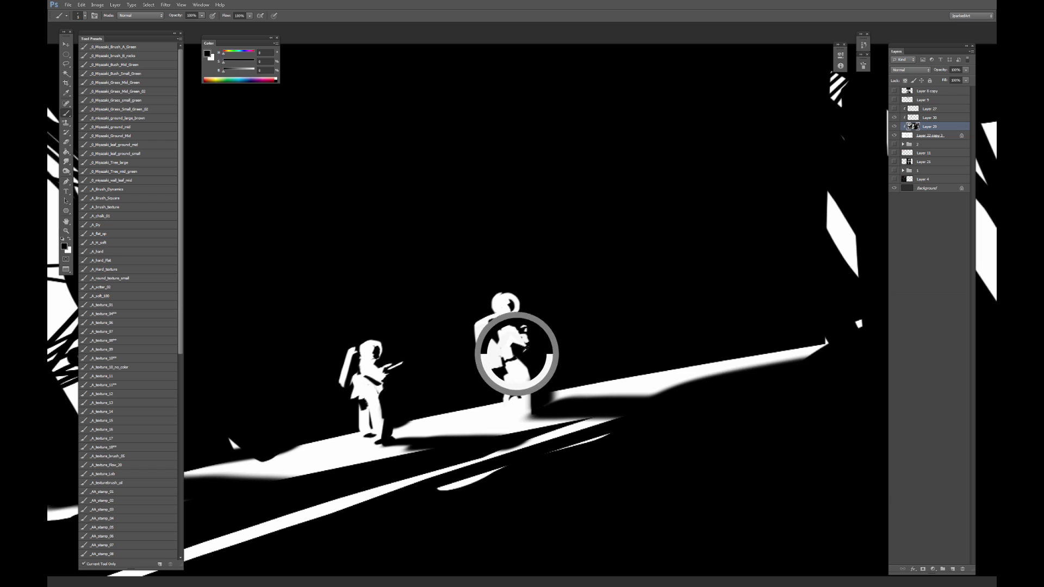
{"action": "key", "text": "]"}
{"action": "left_click", "coordinate": [503, 341], "text": "alt"}
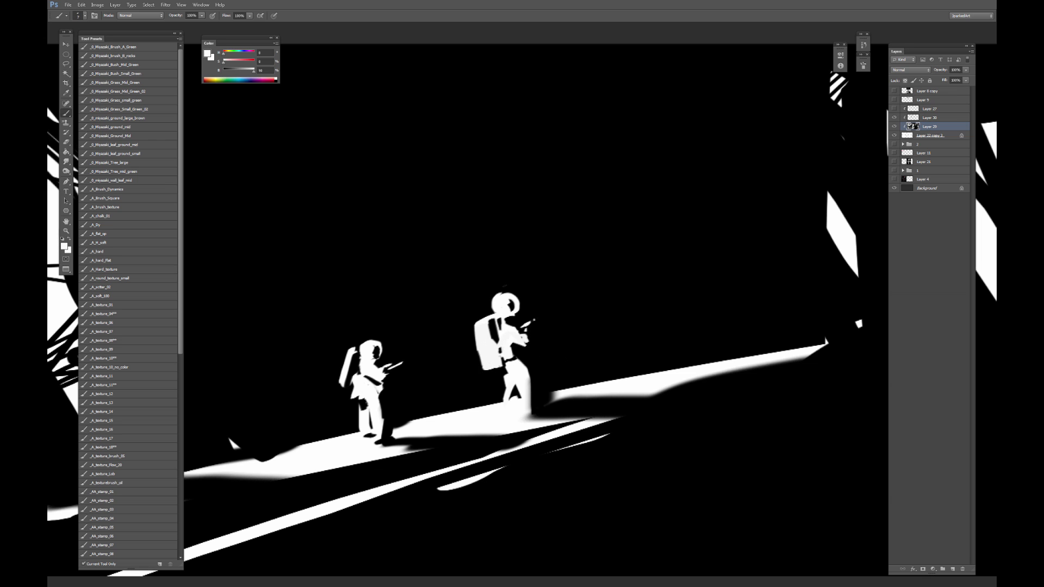
Add white inside the right slope figure's visor and reshape its legs, boots and the shadow beside them.
{"action": "left_click", "coordinate": [513, 315], "text": "alt"}
{"action": "left_click_drag", "start_coordinate": [512, 315], "coordinate": [506, 316]}
{"action": "left_click", "coordinate": [533, 367], "text": "alt"}
{"action": "mouse_move", "coordinate": [522, 360]}
{"action": "left_mouse_down"}
{"action": "mouse_move", "coordinate": [530, 381]}
{"action": "mouse_move", "coordinate": [506, 392]}
{"action": "left_mouse_up"}
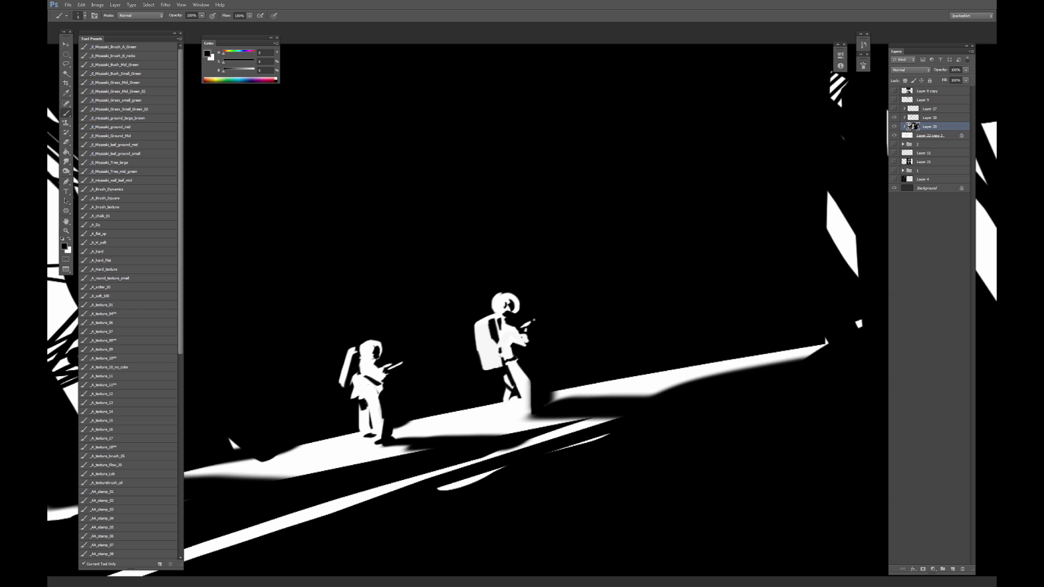
{"action": "key", "text": "ctrl+z"}
{"action": "left_click", "coordinate": [516, 377], "text": "alt"}
{"action": "mouse_move", "coordinate": [519, 375]}
{"action": "left_mouse_down"}
{"action": "mouse_move", "coordinate": [529, 388]}
{"action": "mouse_move", "coordinate": [519, 407]}
{"action": "mouse_move", "coordinate": [615, 396]}
{"action": "left_mouse_up"}
{"action": "left_click", "coordinate": [514, 392], "text": "alt"}
{"action": "key", "text": "["}
{"action": "left_click", "coordinate": [517, 405], "text": "alt"}
{"action": "left_click", "coordinate": [519, 407], "text": "alt"}
{"action": "key", "text": "bracketright"}
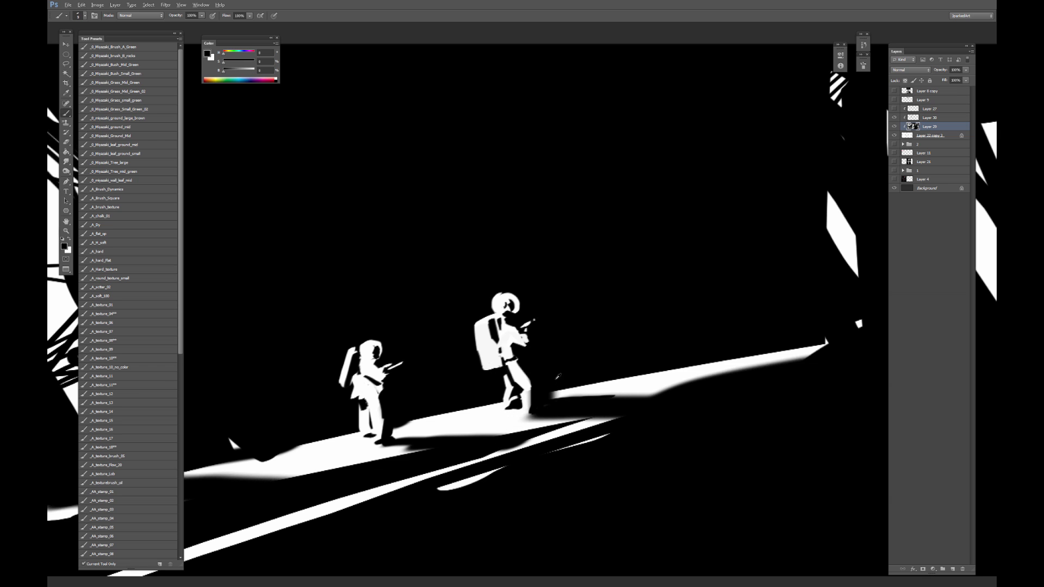
Trim the right slope figure's backpack to a narrower shape.
{"action": "left_click", "coordinate": [479, 359], "text": "alt"}
{"action": "left_click_drag", "start_coordinate": [482, 348], "coordinate": [480, 365]}
{"action": "mouse_move", "coordinate": [479, 327]}
{"action": "left_mouse_down"}
{"action": "mouse_move", "coordinate": [482, 368]}
{"action": "mouse_move", "coordinate": [484, 348]}
{"action": "mouse_move", "coordinate": [501, 367]}
{"action": "mouse_move", "coordinate": [494, 340]}
{"action": "left_mouse_up"}
{"action": "left_click", "coordinate": [491, 347], "text": "alt"}
Retouch the left slope figure's backpack and upper body with a small brush.
{"action": "left_click", "coordinate": [348, 364], "text": "alt"}
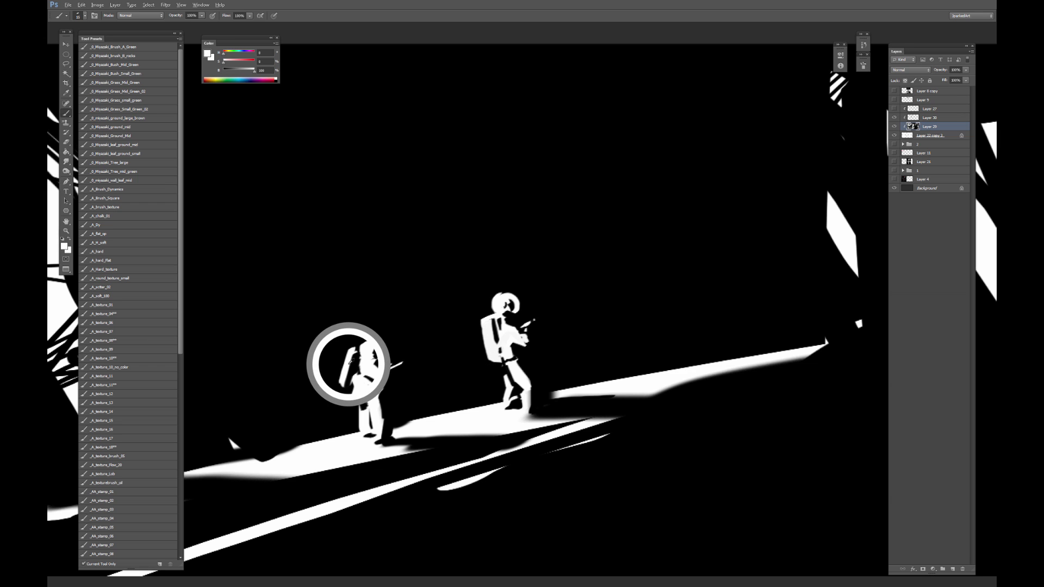
{"action": "key", "text": "bracketleft"}
{"action": "mouse_move", "coordinate": [346, 356]}
{"action": "left_mouse_down"}
{"action": "mouse_move", "coordinate": [348, 380]}
{"action": "mouse_move", "coordinate": [370, 359]}
{"action": "left_mouse_up"}
{"action": "left_click", "coordinate": [376, 361], "text": "alt"}
{"action": "key", "text": "ctrl+minus"}
{"action": "key", "text": "ctrl+minus"}
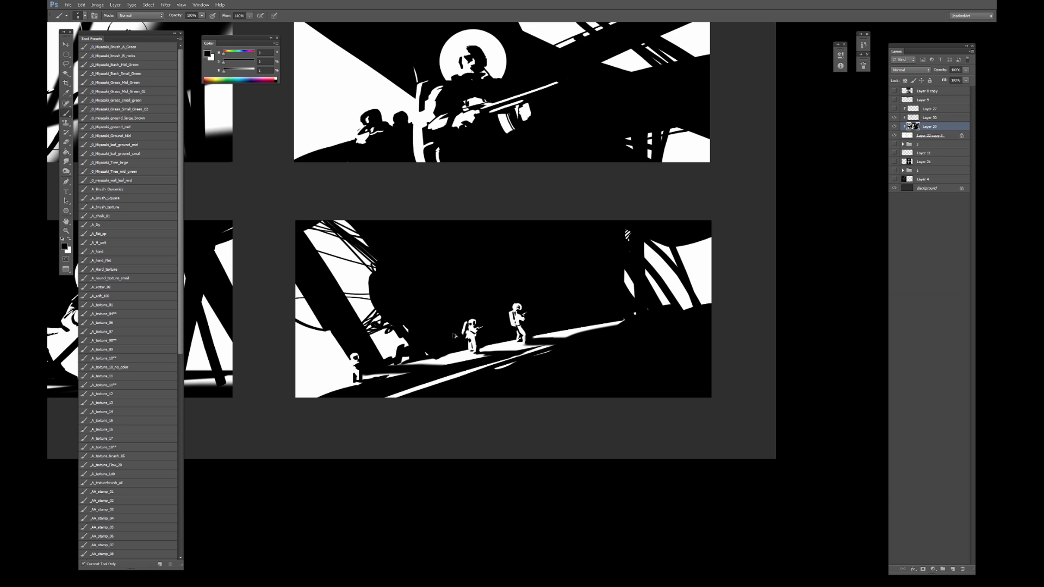
Draw a thin black cable trailing from the leftmost slope figure to the lower-left edge of the wreckage frame.
{"action": "left_click", "coordinate": [360, 351], "text": "alt"}
{"action": "key", "text": "x"}
{"action": "left_click", "coordinate": [370, 359], "text": "alt"}
{"action": "left_click", "coordinate": [355, 376], "text": "alt"}
{"action": "left_click", "coordinate": [367, 368], "text": "alt"}
{"action": "key", "text": "["}
{"action": "left_click_drag", "start_coordinate": [349, 373], "coordinate": [319, 397]}
{"action": "key", "text": "x"}
{"action": "left_click_drag", "start_coordinate": [463, 340], "coordinate": [461, 357]}
{"action": "key", "text": "ctrl+z"}
Review all four storyboard frames together in full-screen view without the interface.
{"action": "key", "text": "ctrl+minus"}
{"action": "key", "text": "f"}
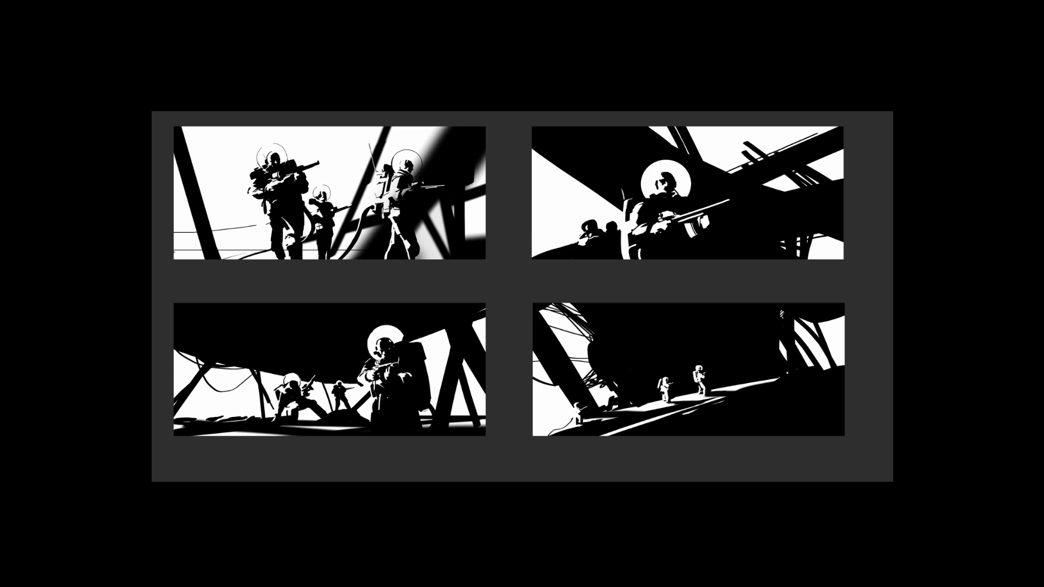